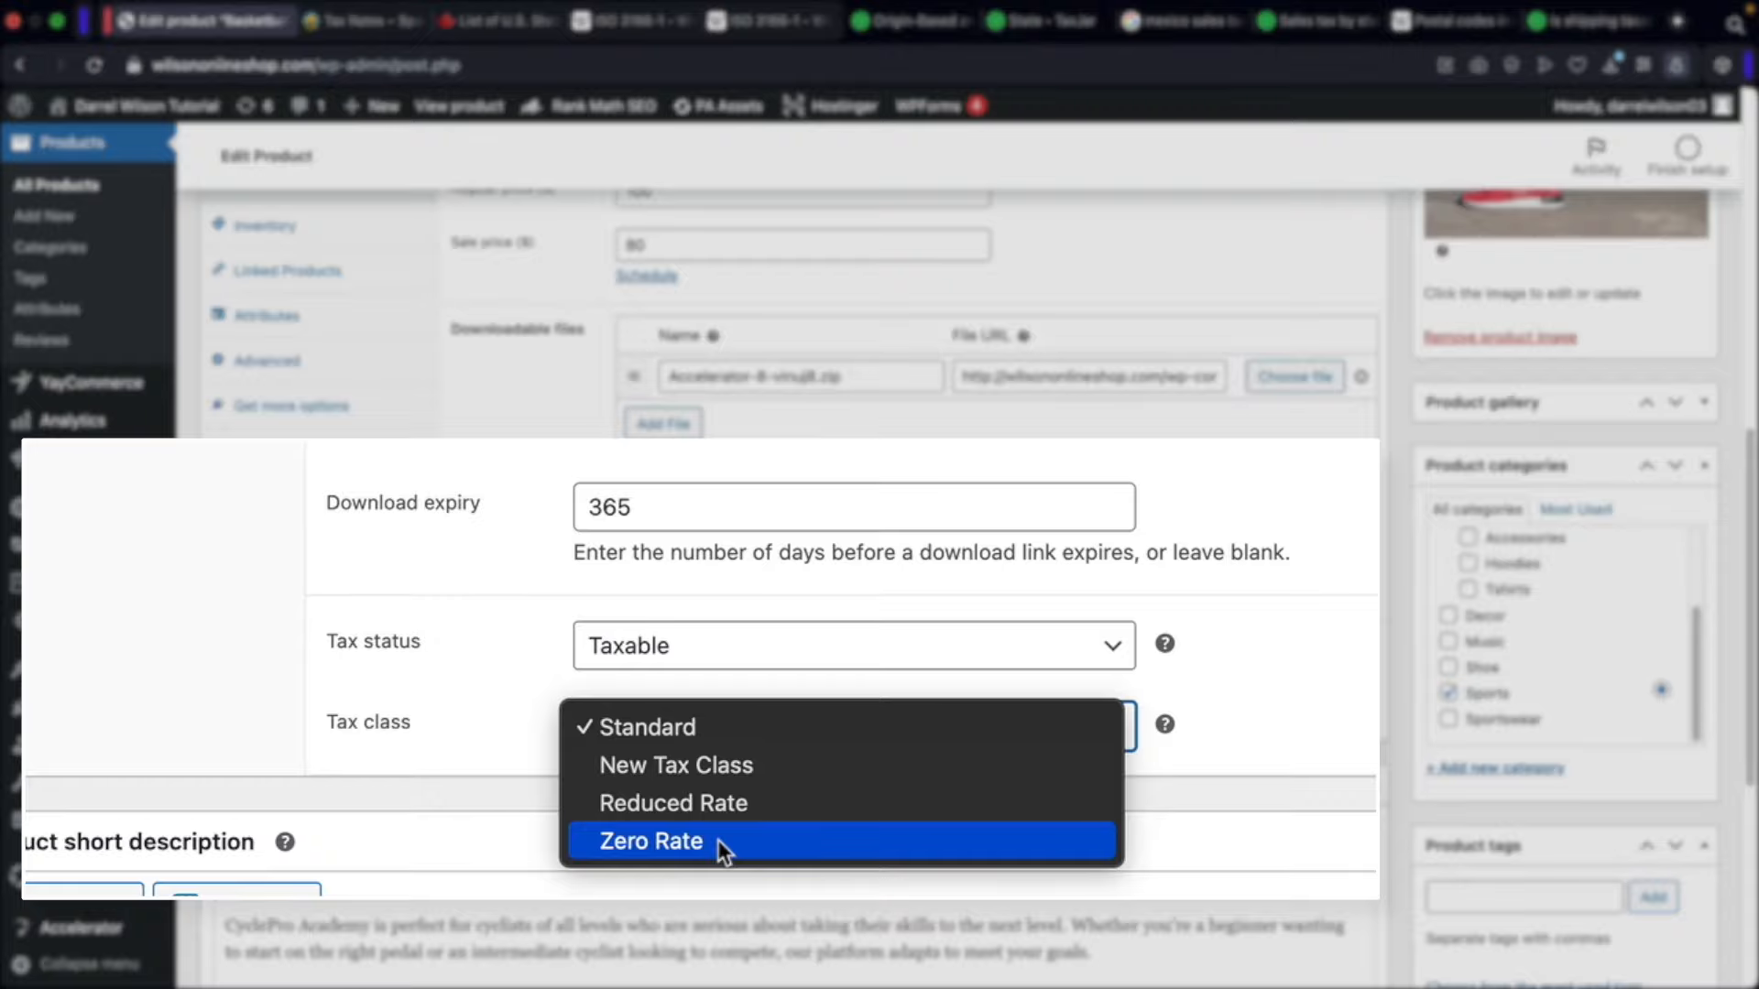
Step: Set the downloadable product's tax class to Zero Rate and highlight the current California electronic cigarette excise tax rate on the state tax page
{"action": "left_click", "coordinate": [715, 841]}
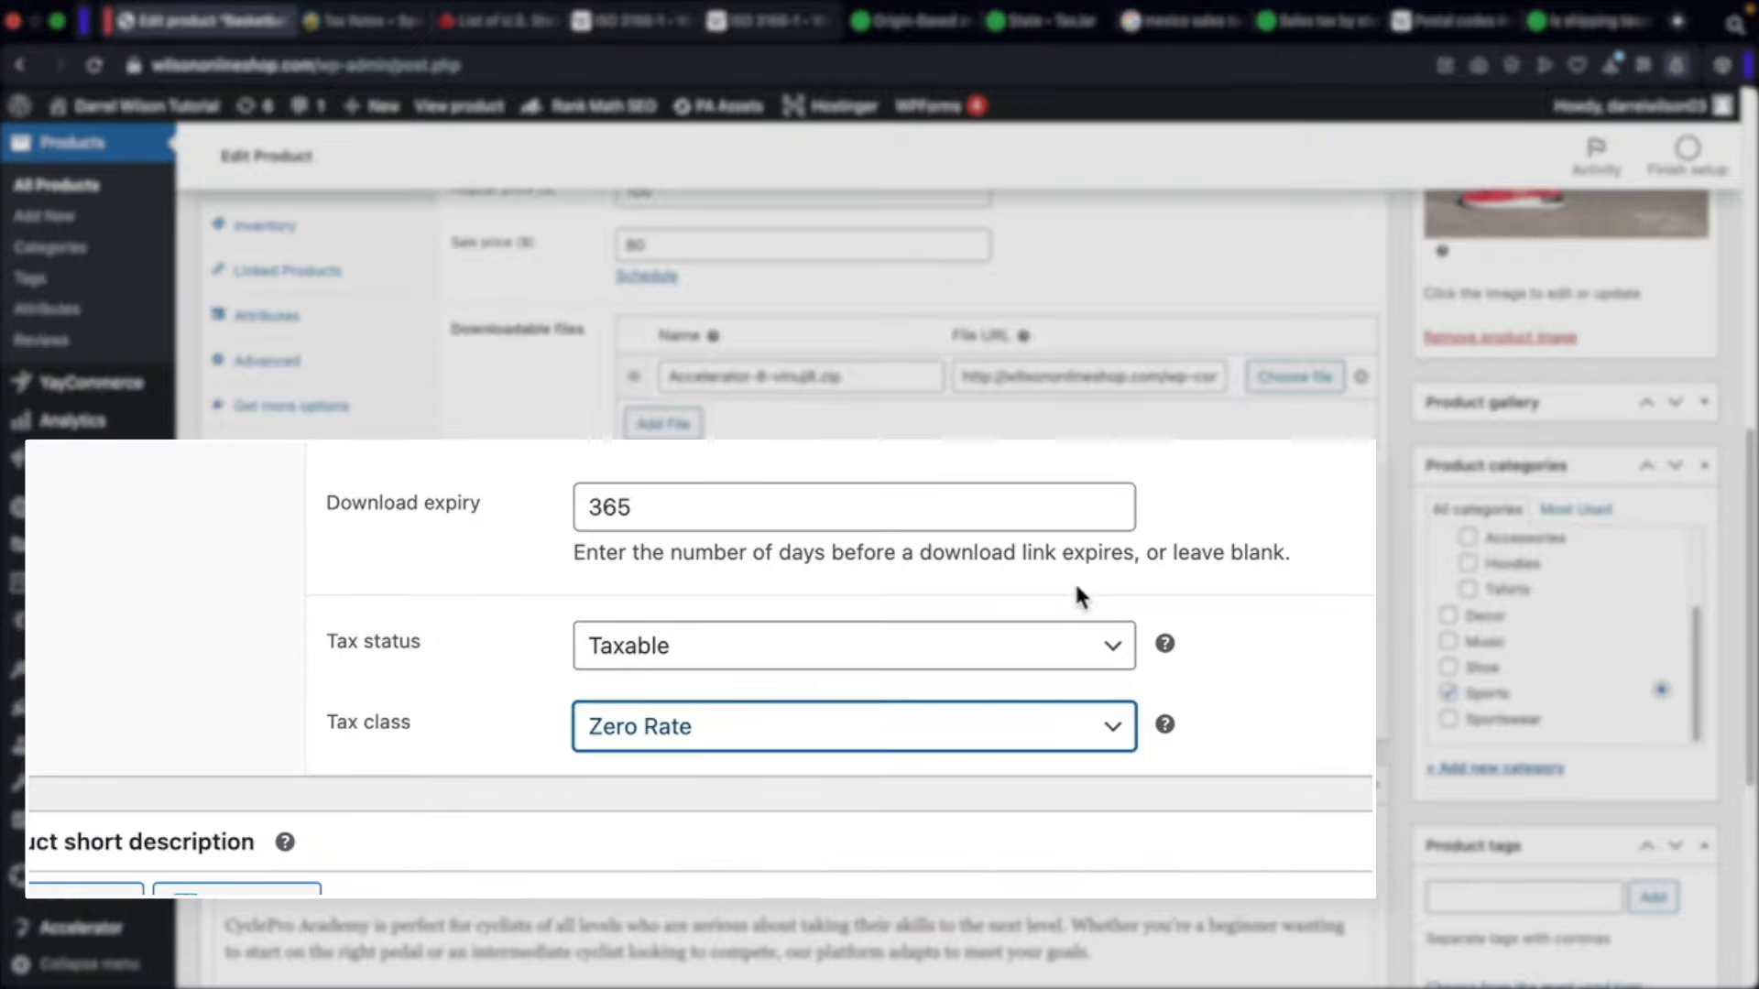
{"action": "scroll", "coordinate": [1411, 676], "scroll_direction": "up", "scroll_amount": 9}
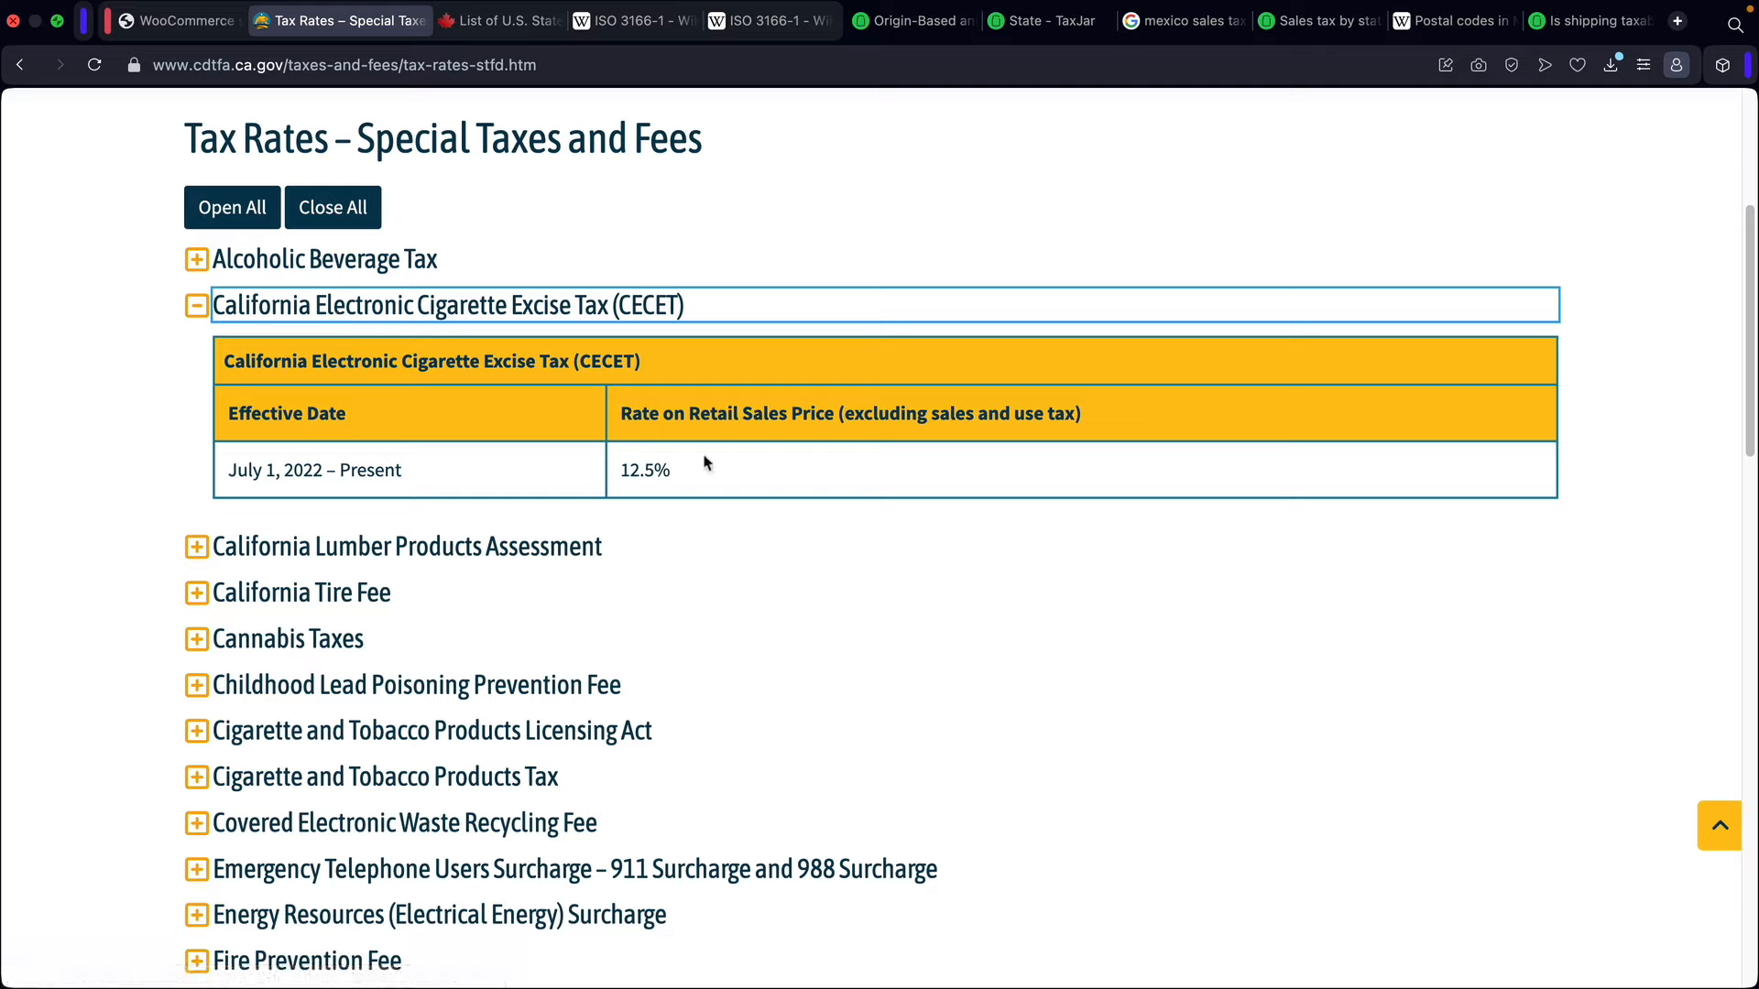
{"action": "left_click_drag", "start_coordinate": [704, 470], "coordinate": [618, 470]}
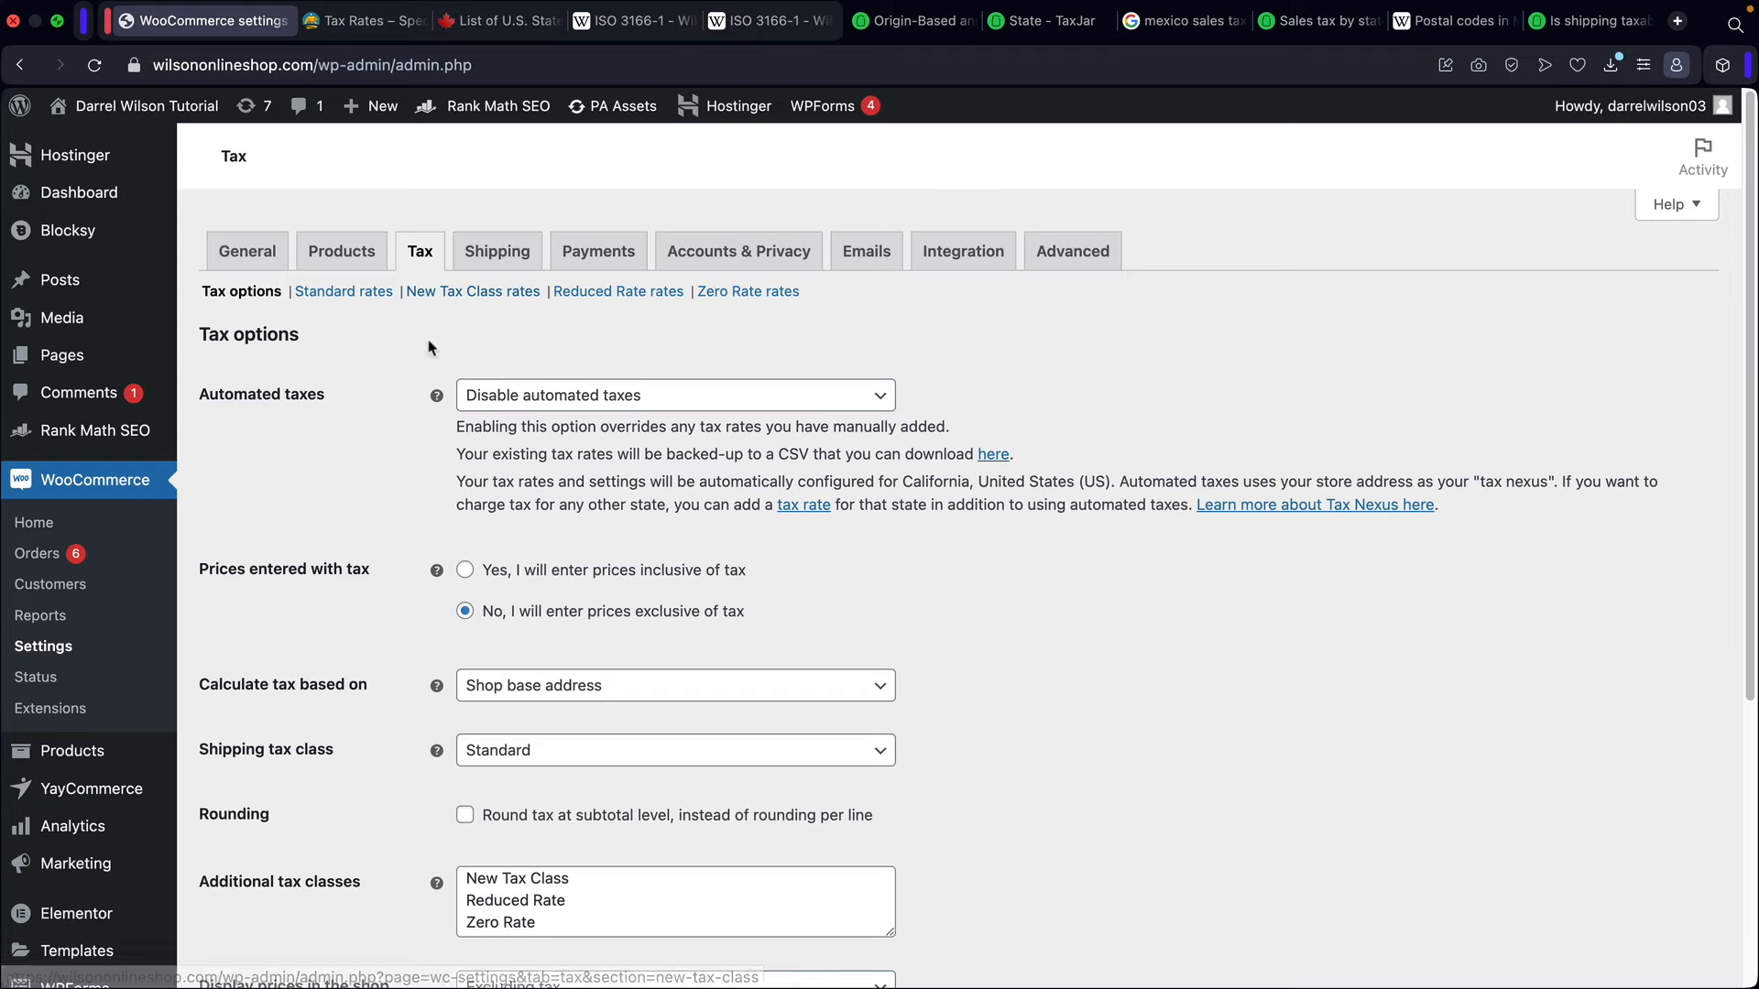
Step: Enable automated taxes in the WooCommerce tax options and save the changes
{"action": "left_click", "coordinate": [527, 396]}
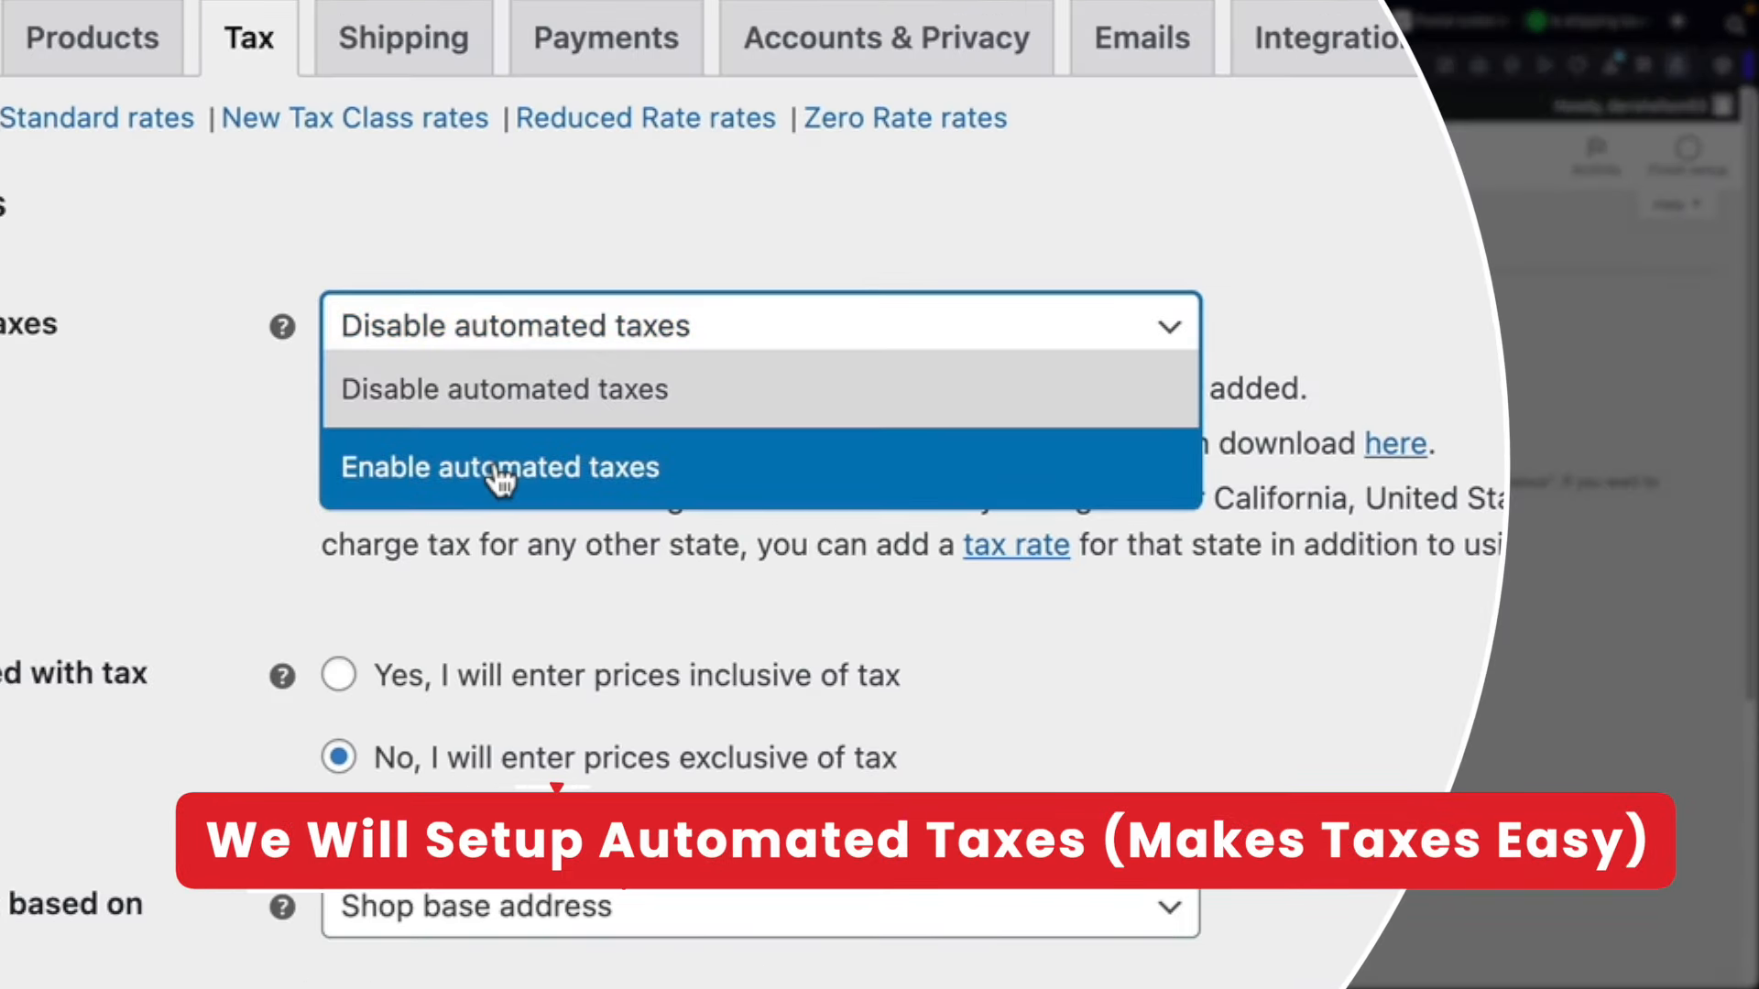
{"action": "left_click", "coordinate": [502, 469]}
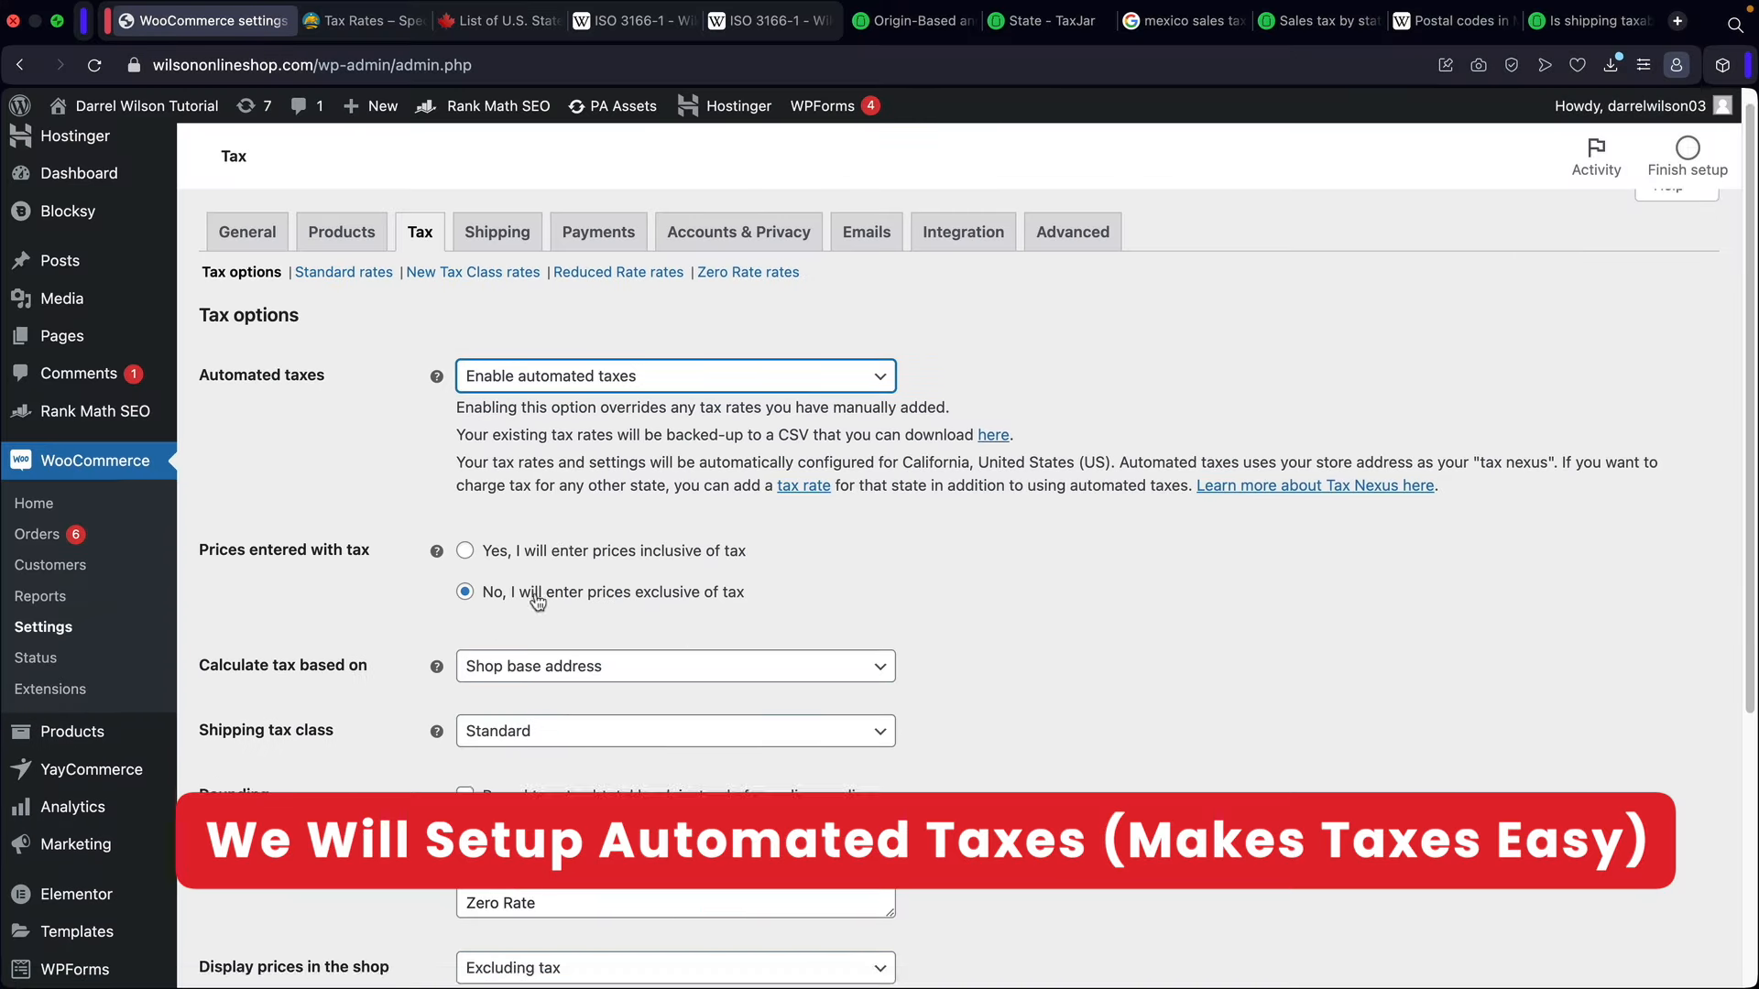
{"action": "scroll", "coordinate": [538, 601], "scroll_direction": "down", "scroll_amount": 5}
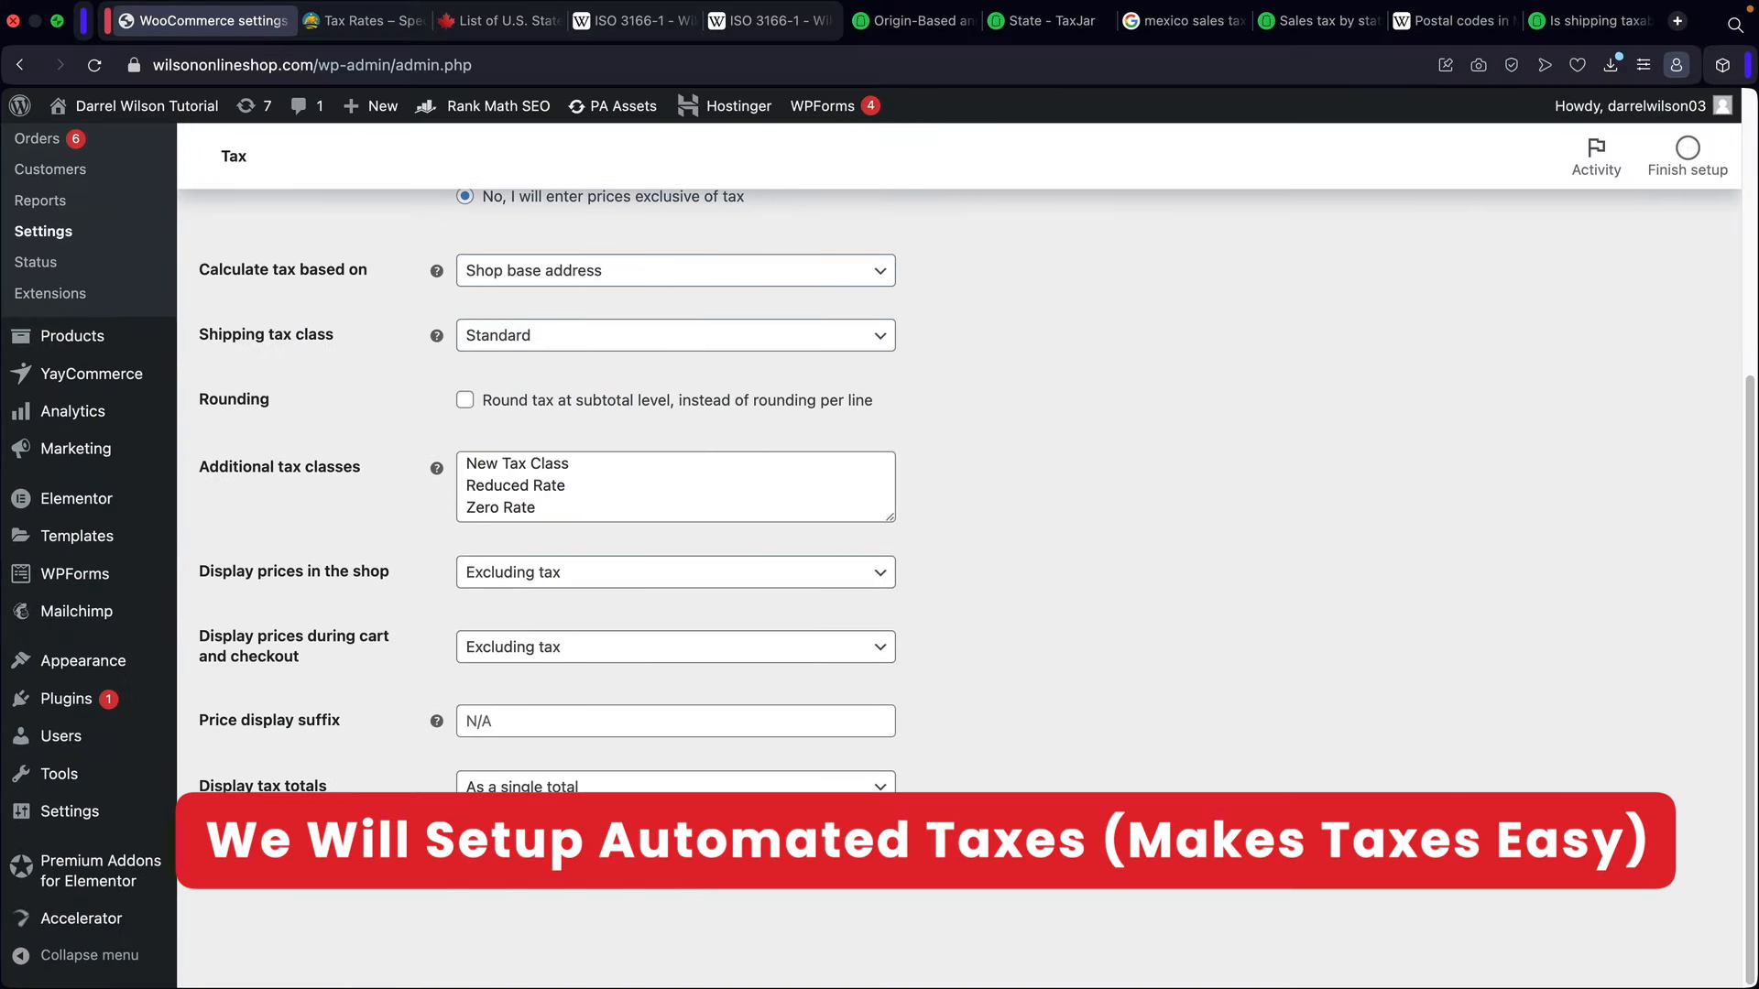
{"action": "left_click", "coordinate": [250, 862]}
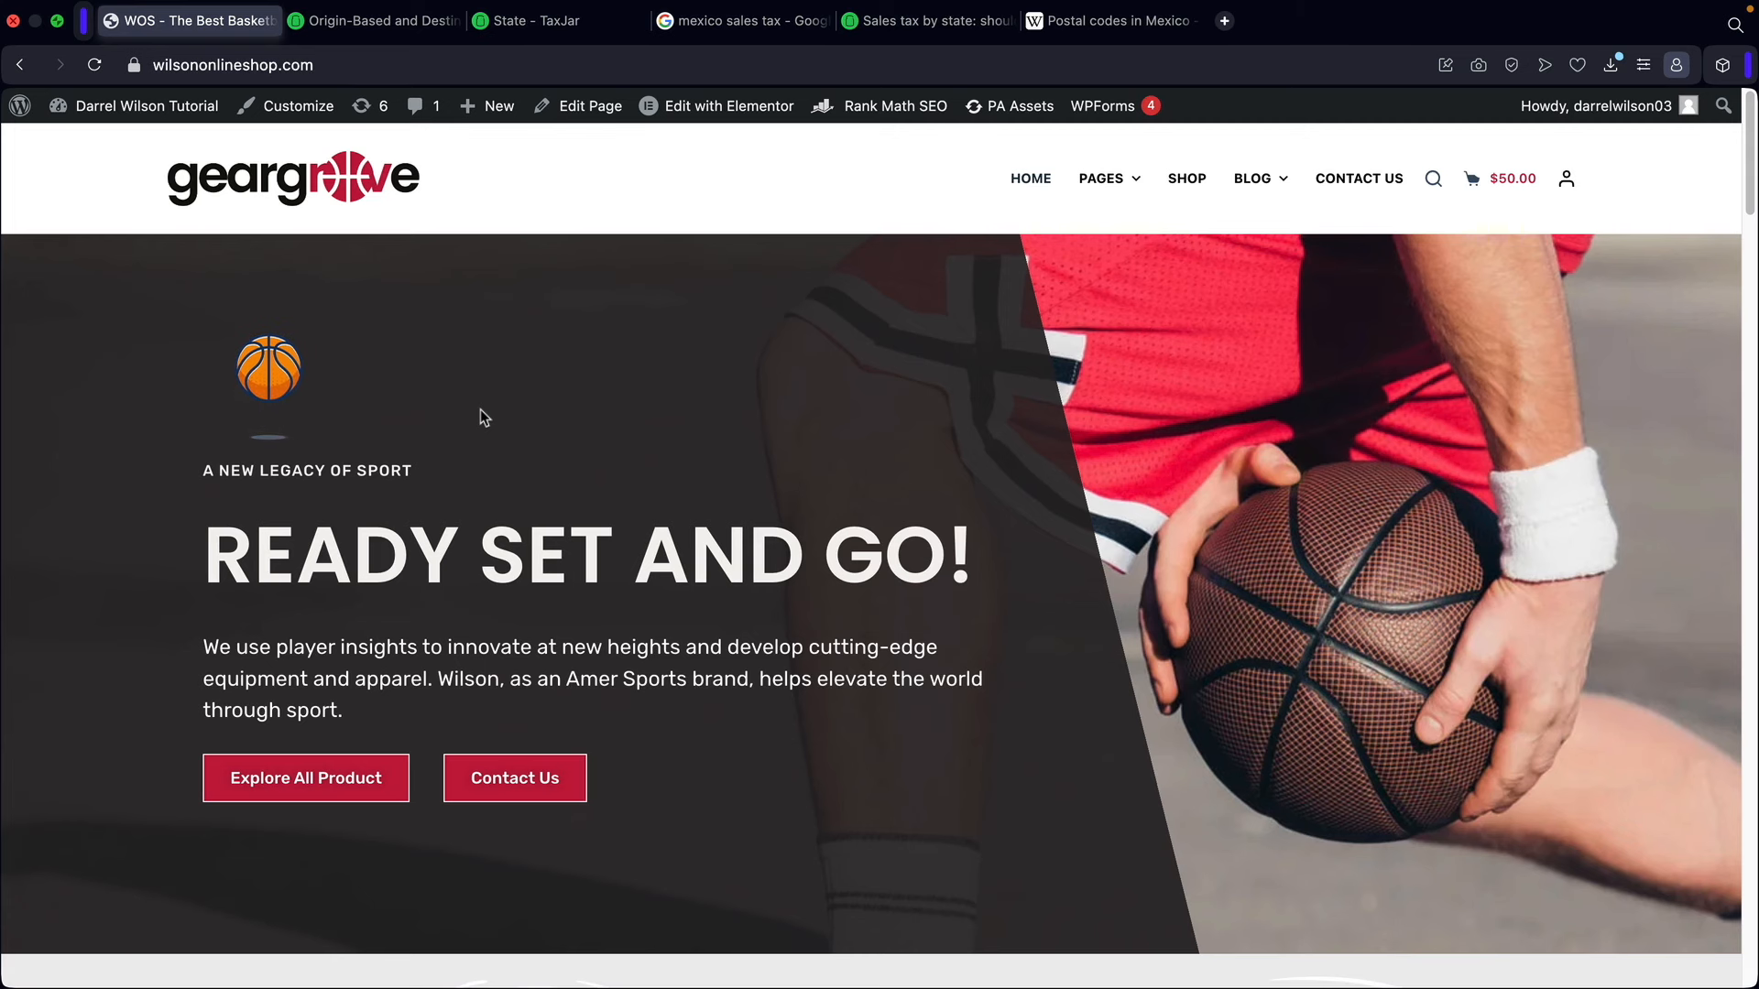
Step: Go from the storefront to the WordPress dashboard and open the WooCommerce general settings
{"action": "left_click", "coordinate": [146, 107]}
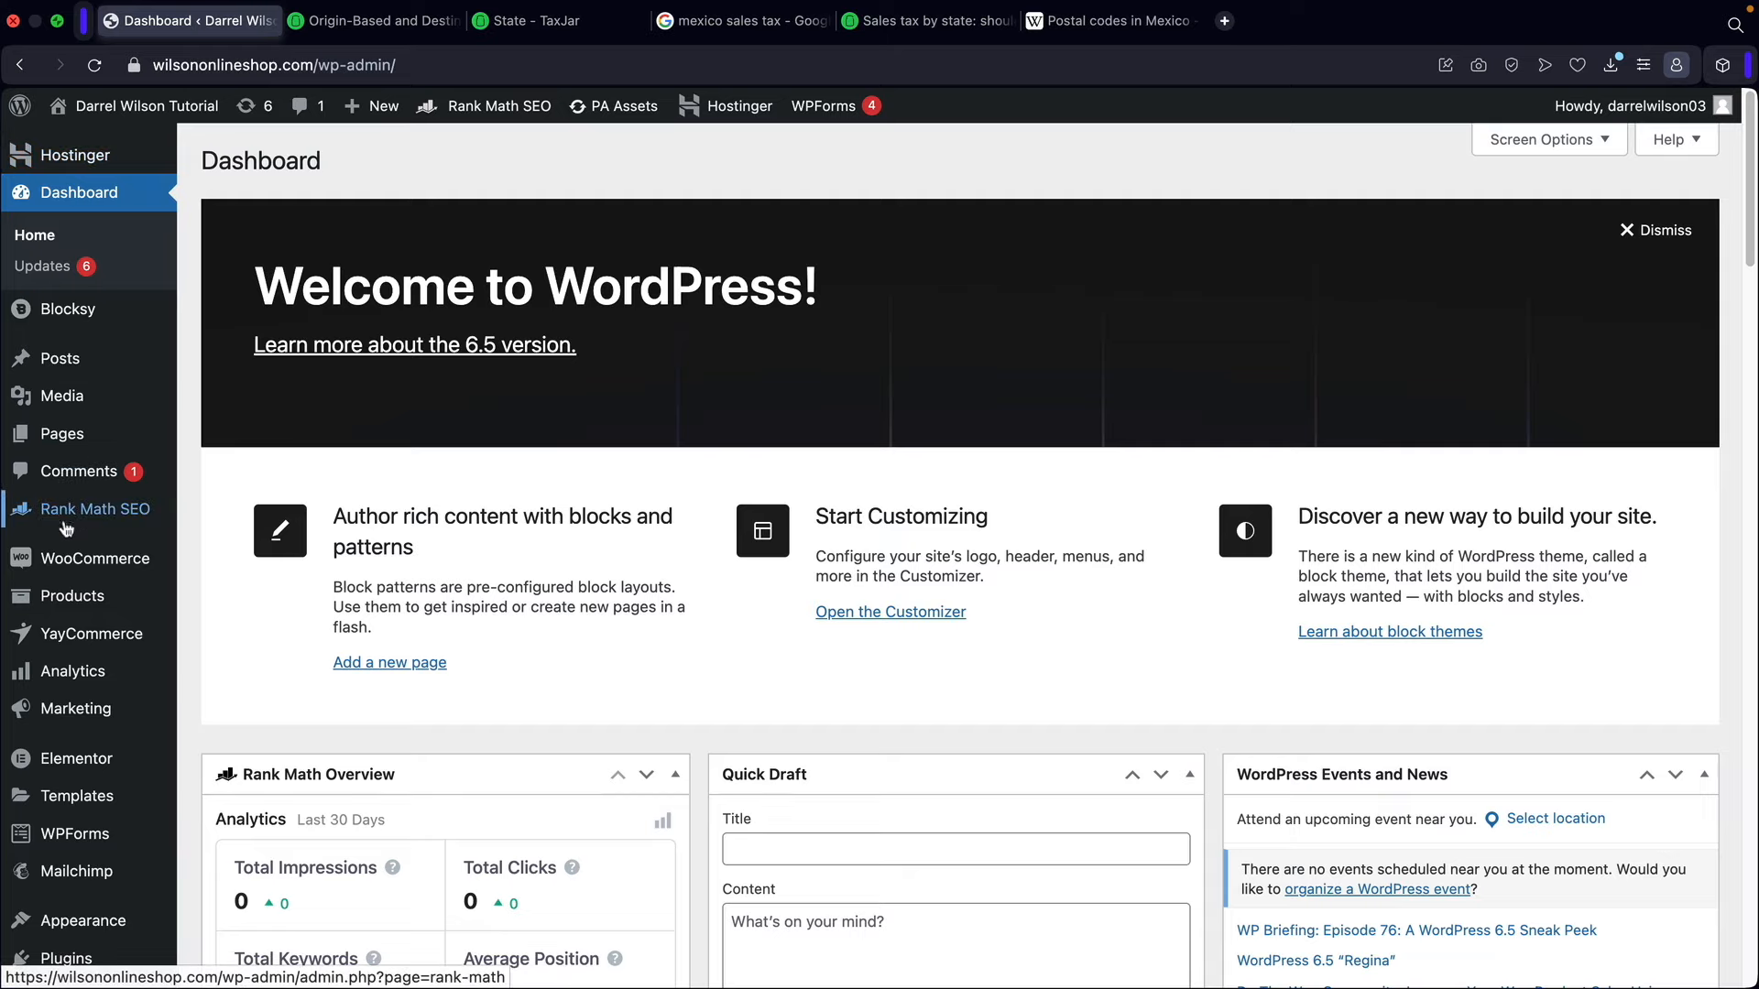
{"action": "mouse_move", "coordinate": [75, 559]}
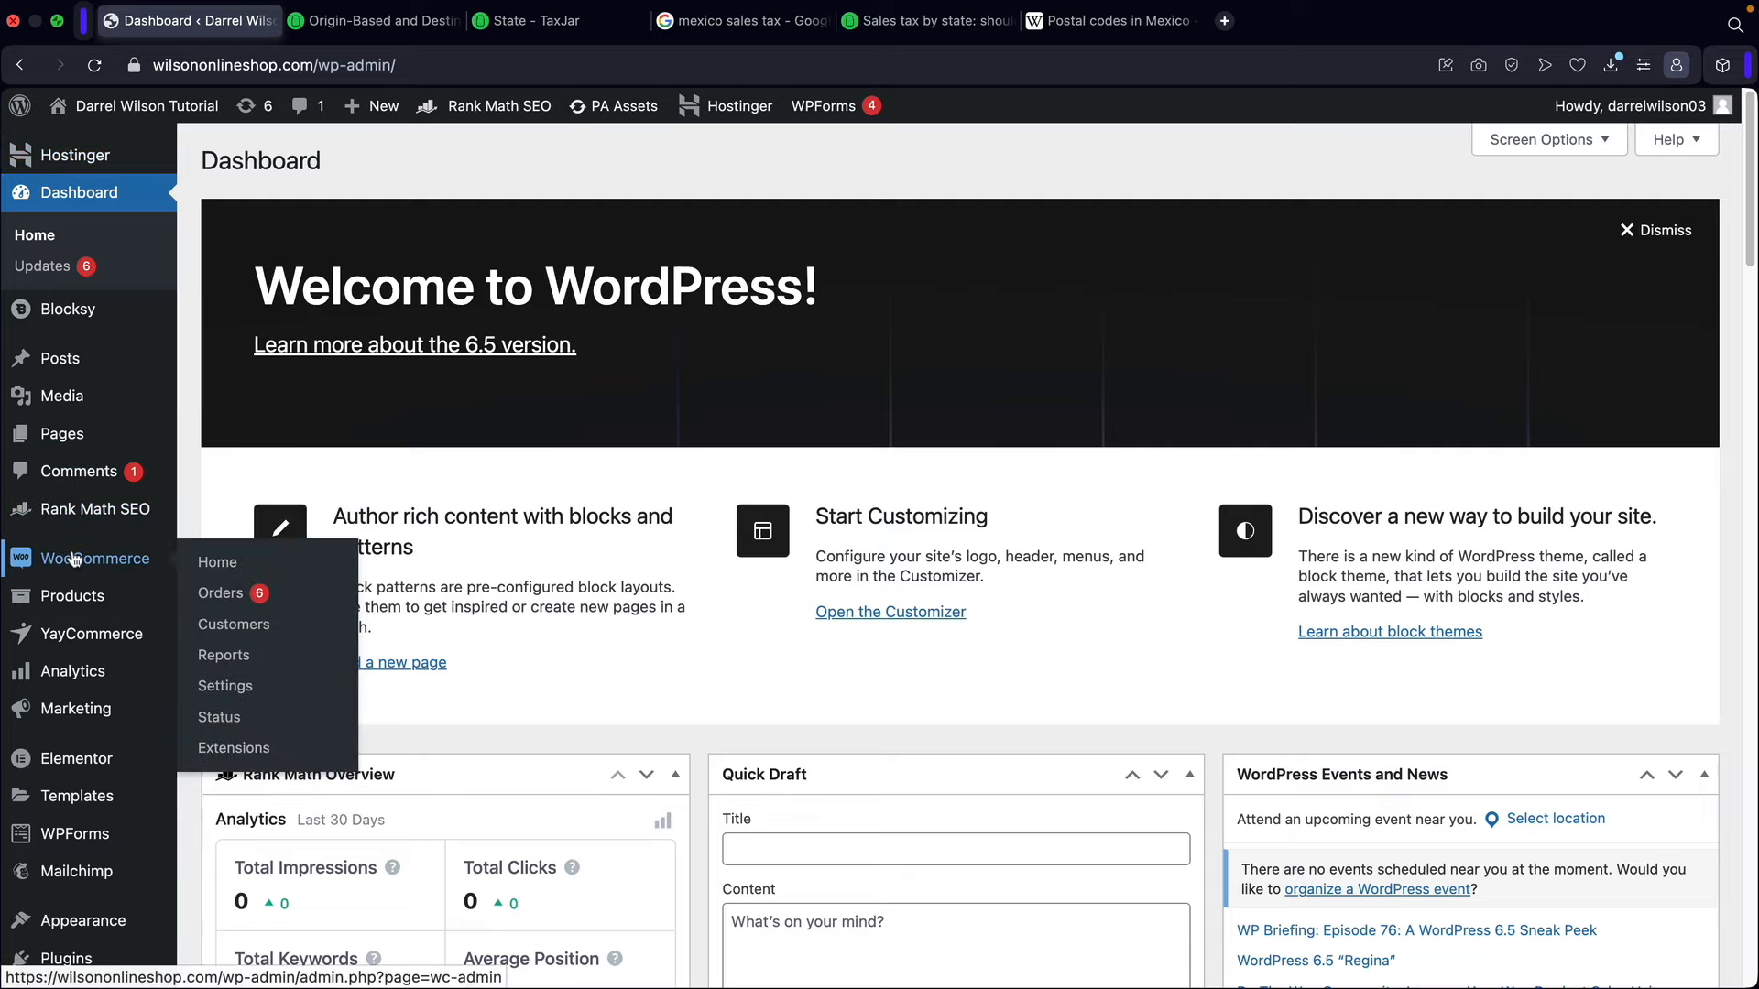
{"action": "left_click", "coordinate": [224, 686]}
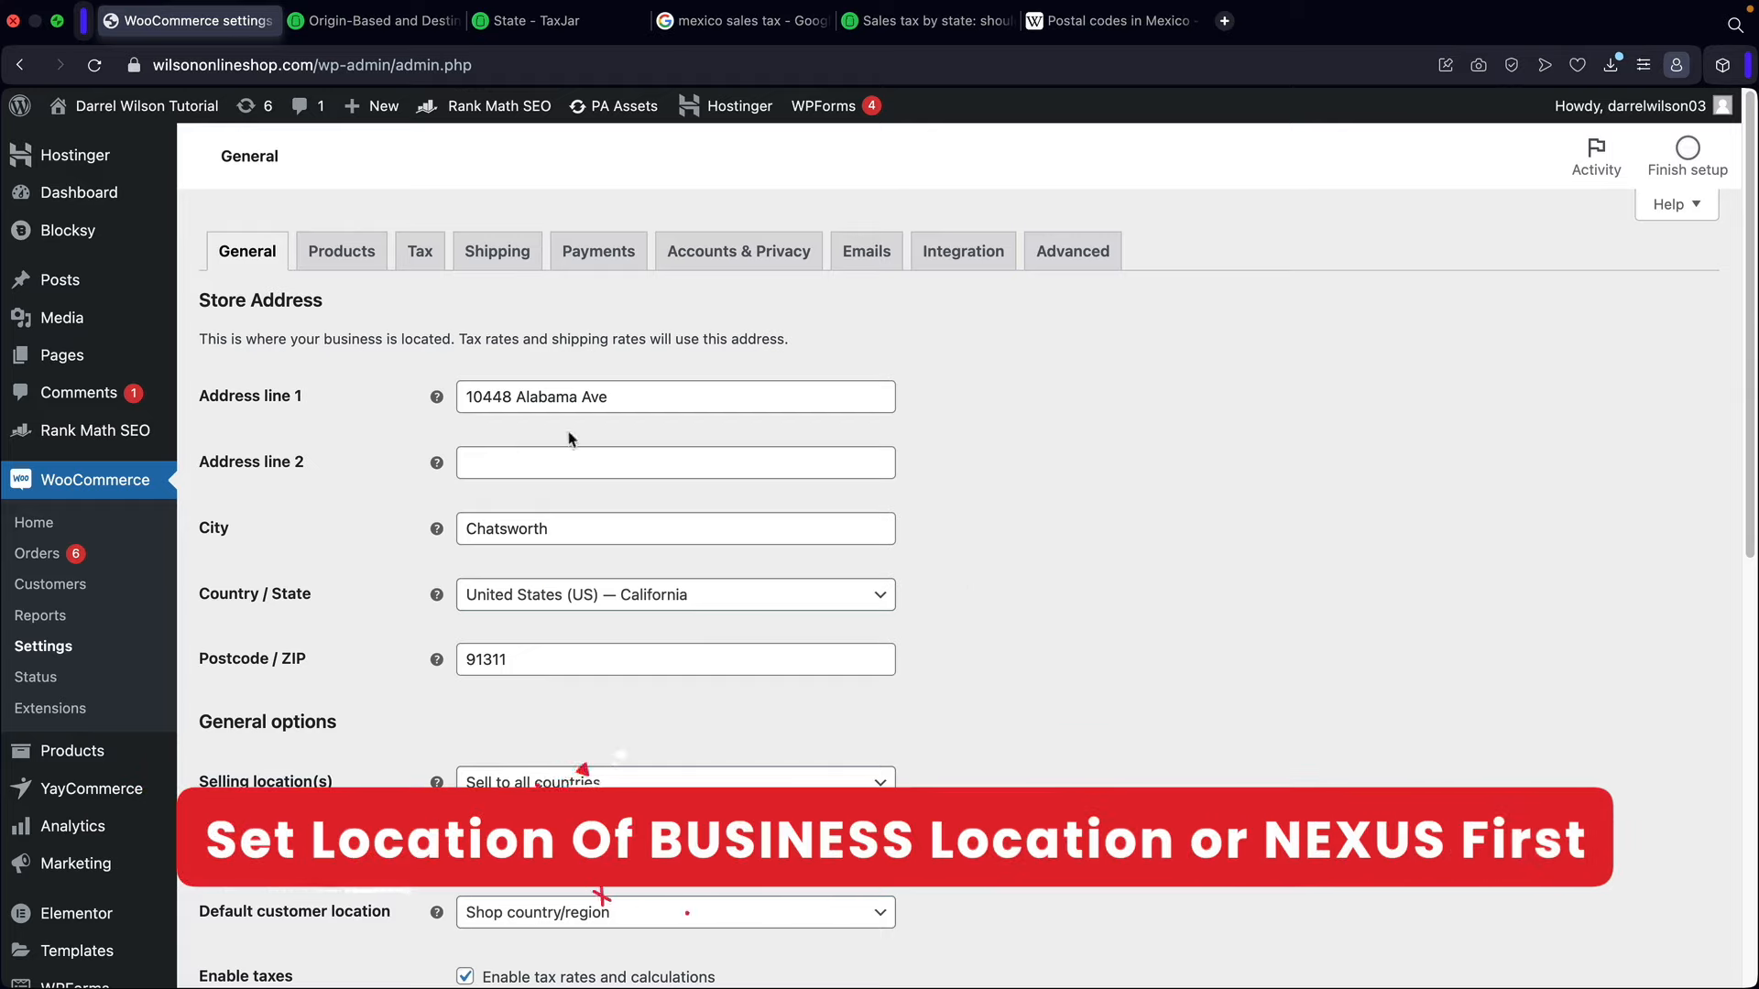
Step: Review the Store Address section of the general settings, including the first address line
{"action": "left_click_drag", "start_coordinate": [229, 300], "coordinate": [351, 309]}
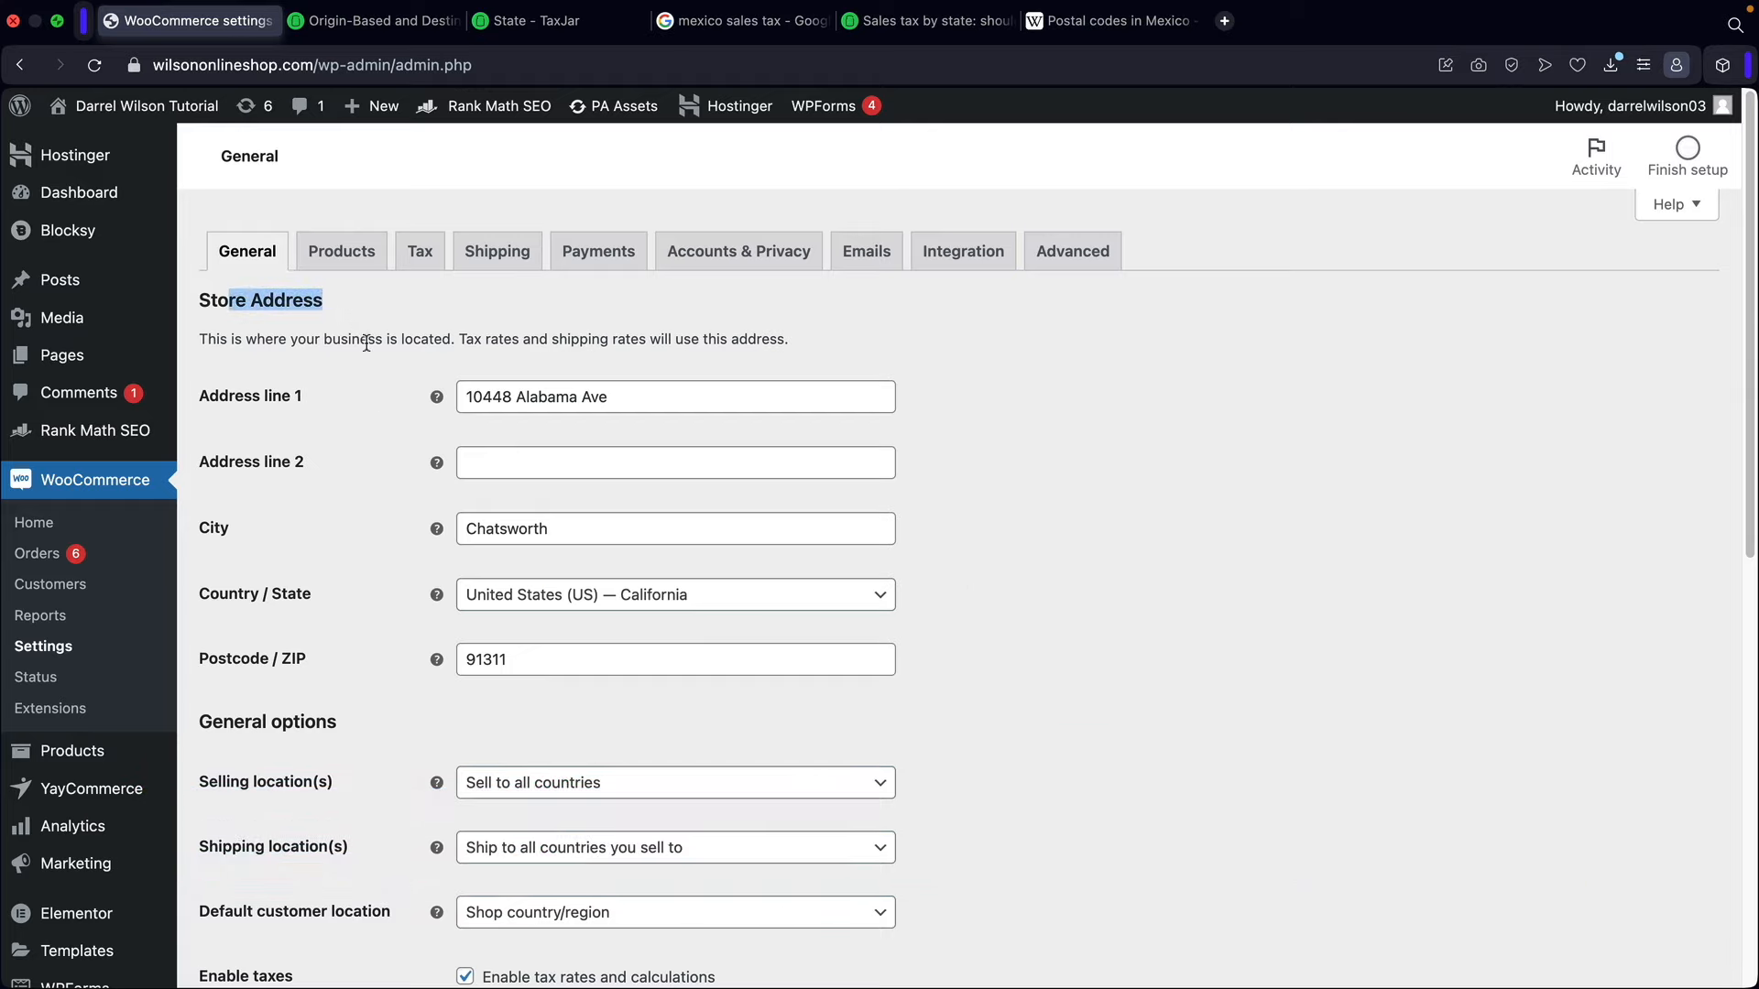
{"action": "left_click", "coordinate": [933, 354]}
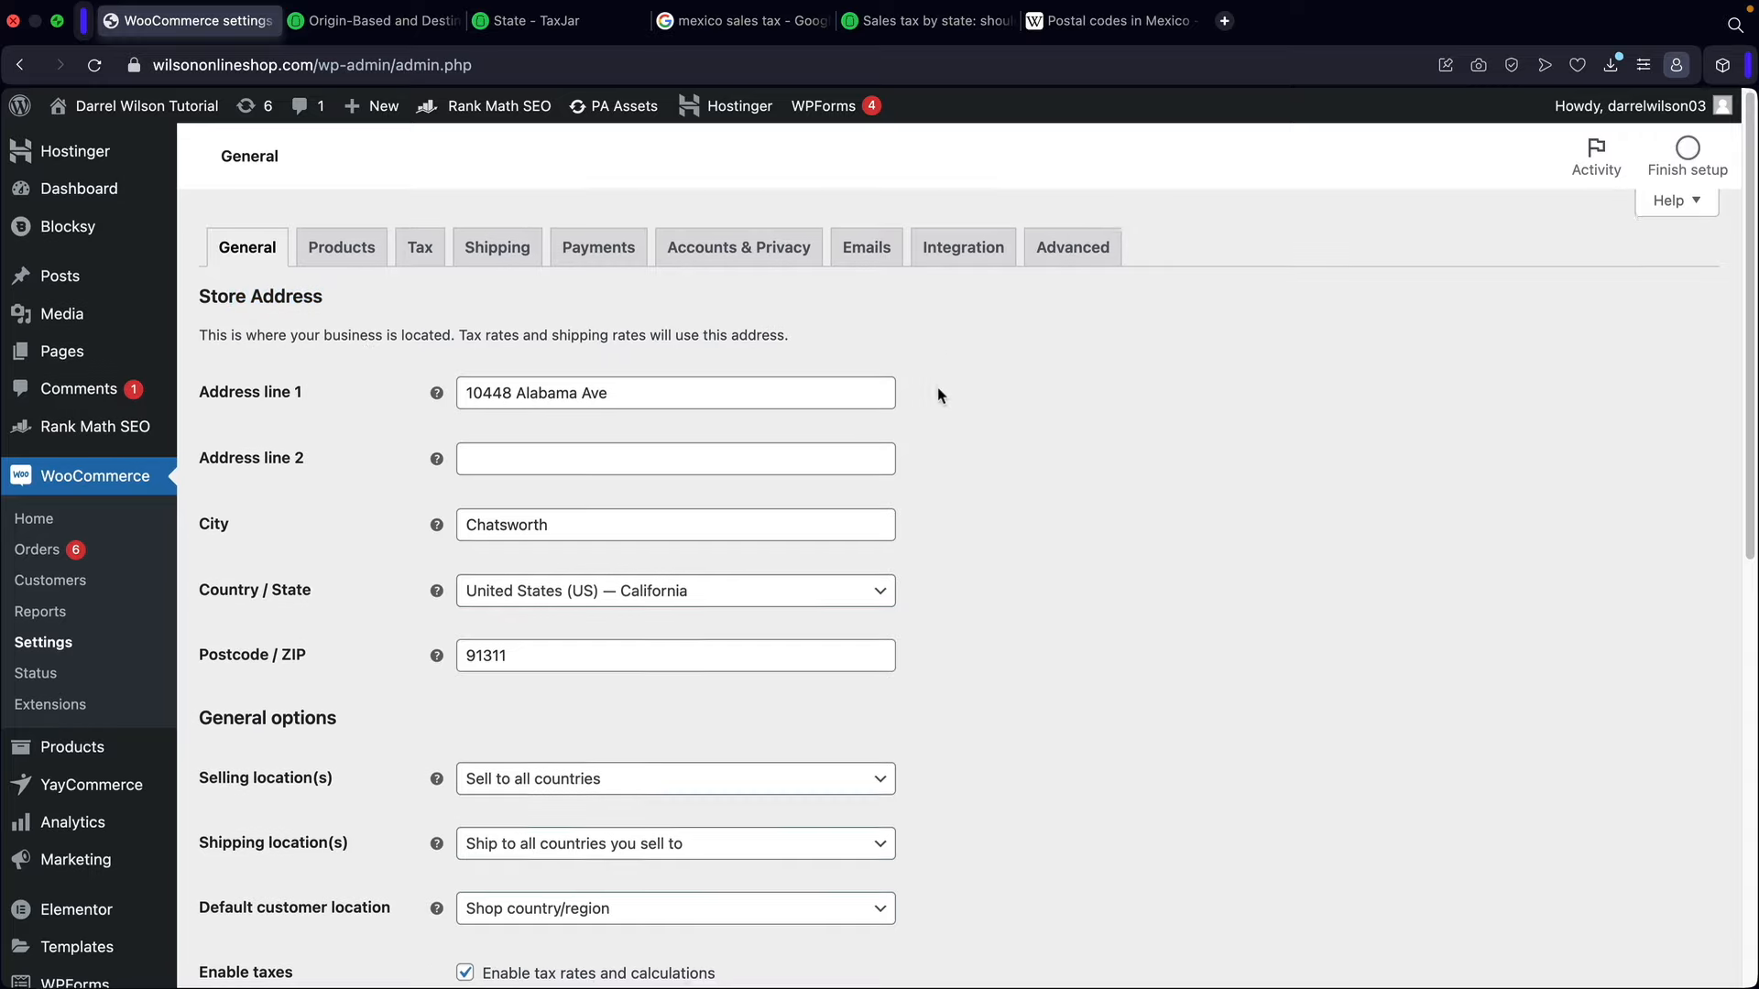
{"action": "scroll", "coordinate": [941, 392], "scroll_direction": "down", "scroll_amount": 1}
{"action": "left_click_drag", "start_coordinate": [625, 349], "coordinate": [466, 339]}
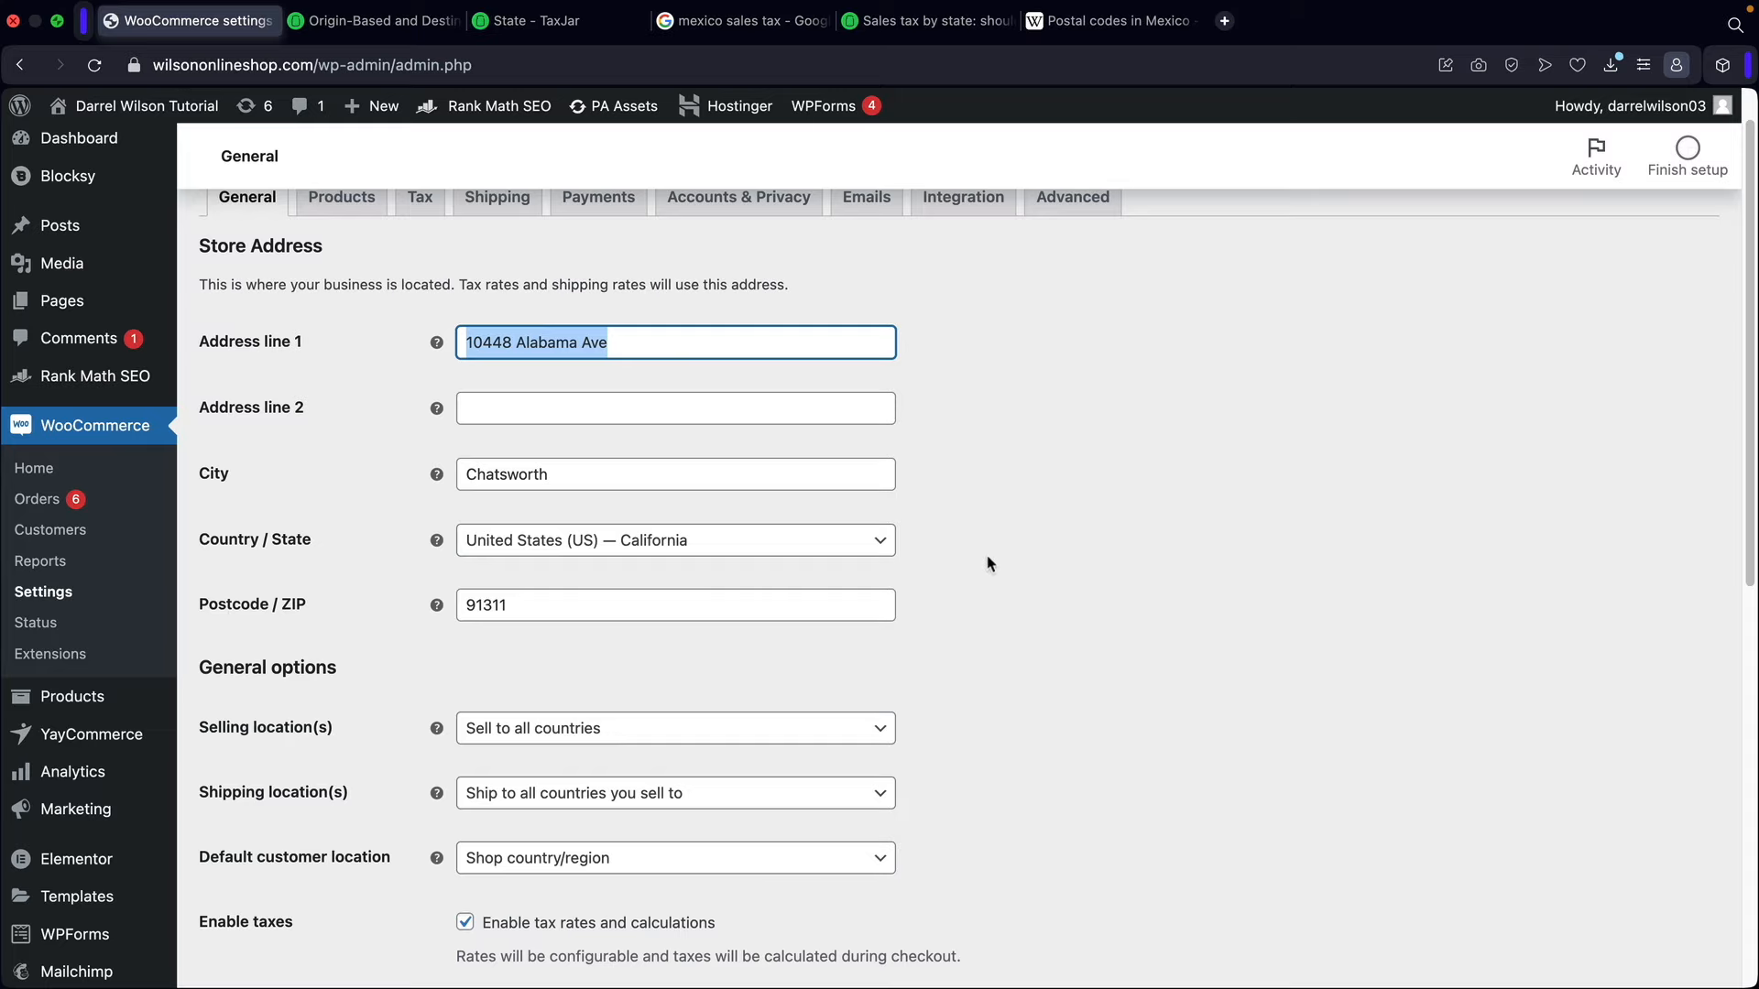
Step: Limit the selling locations to specific countries and add United States (US)
{"action": "scroll", "coordinate": [987, 563], "scroll_direction": "down", "scroll_amount": 5}
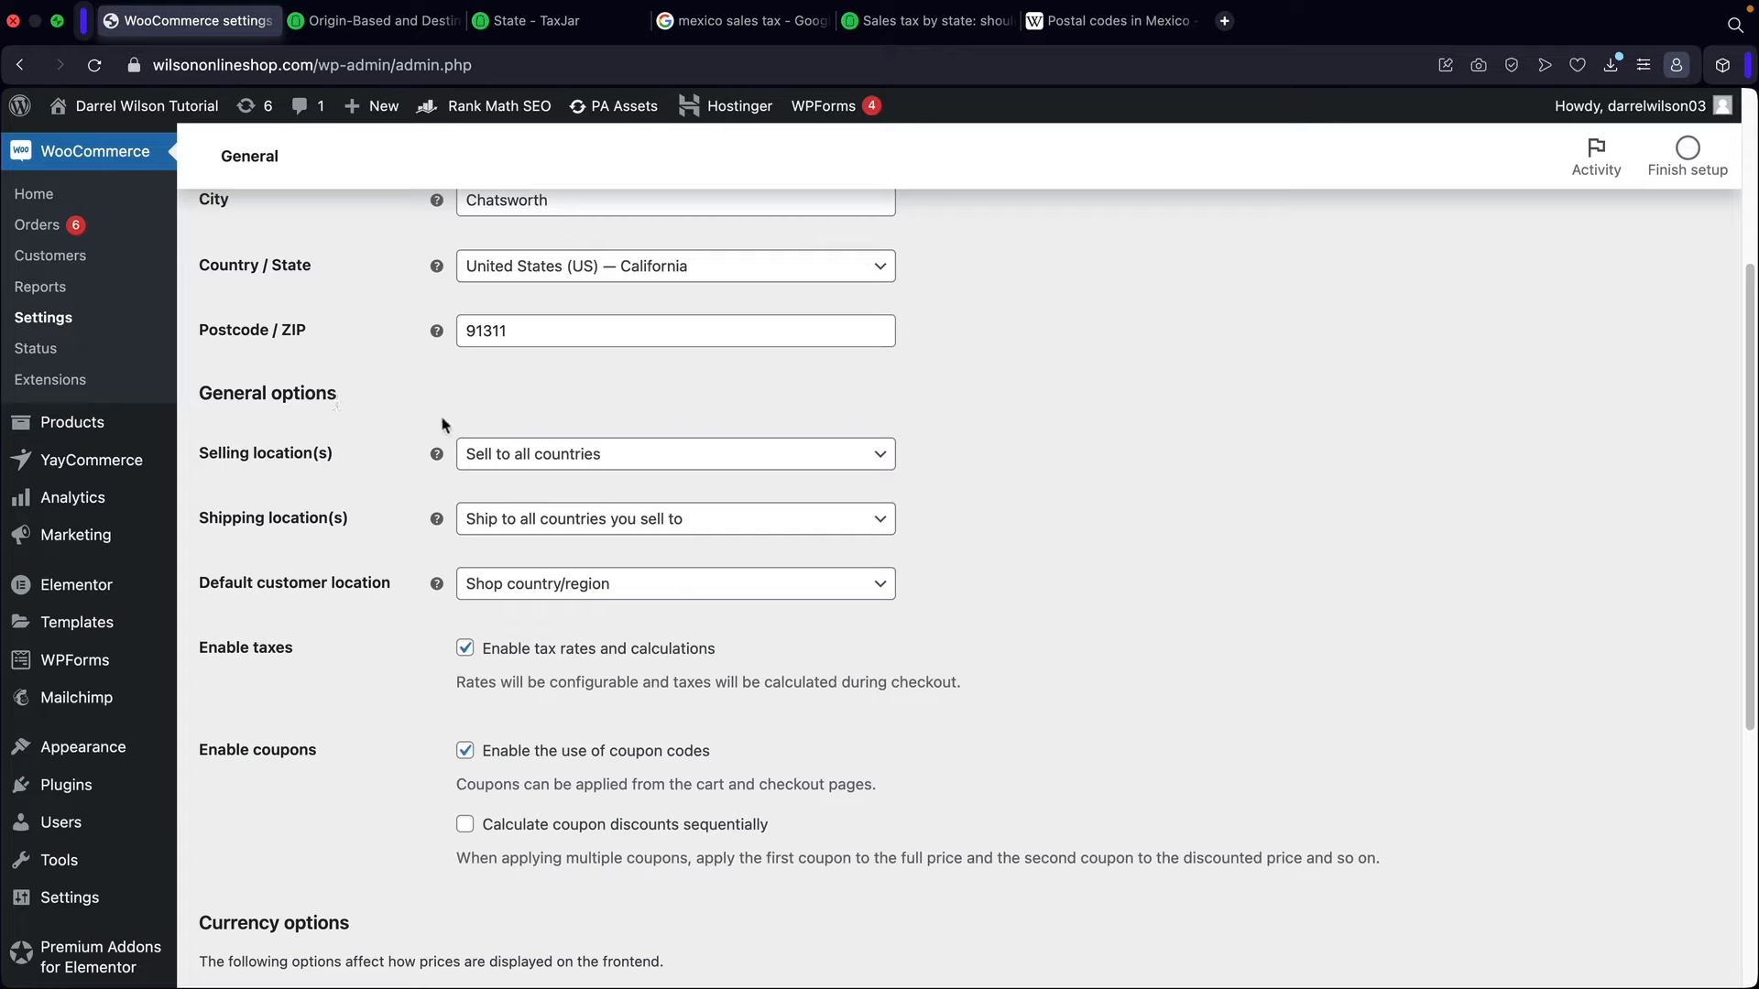
{"action": "left_click", "coordinate": [518, 463]}
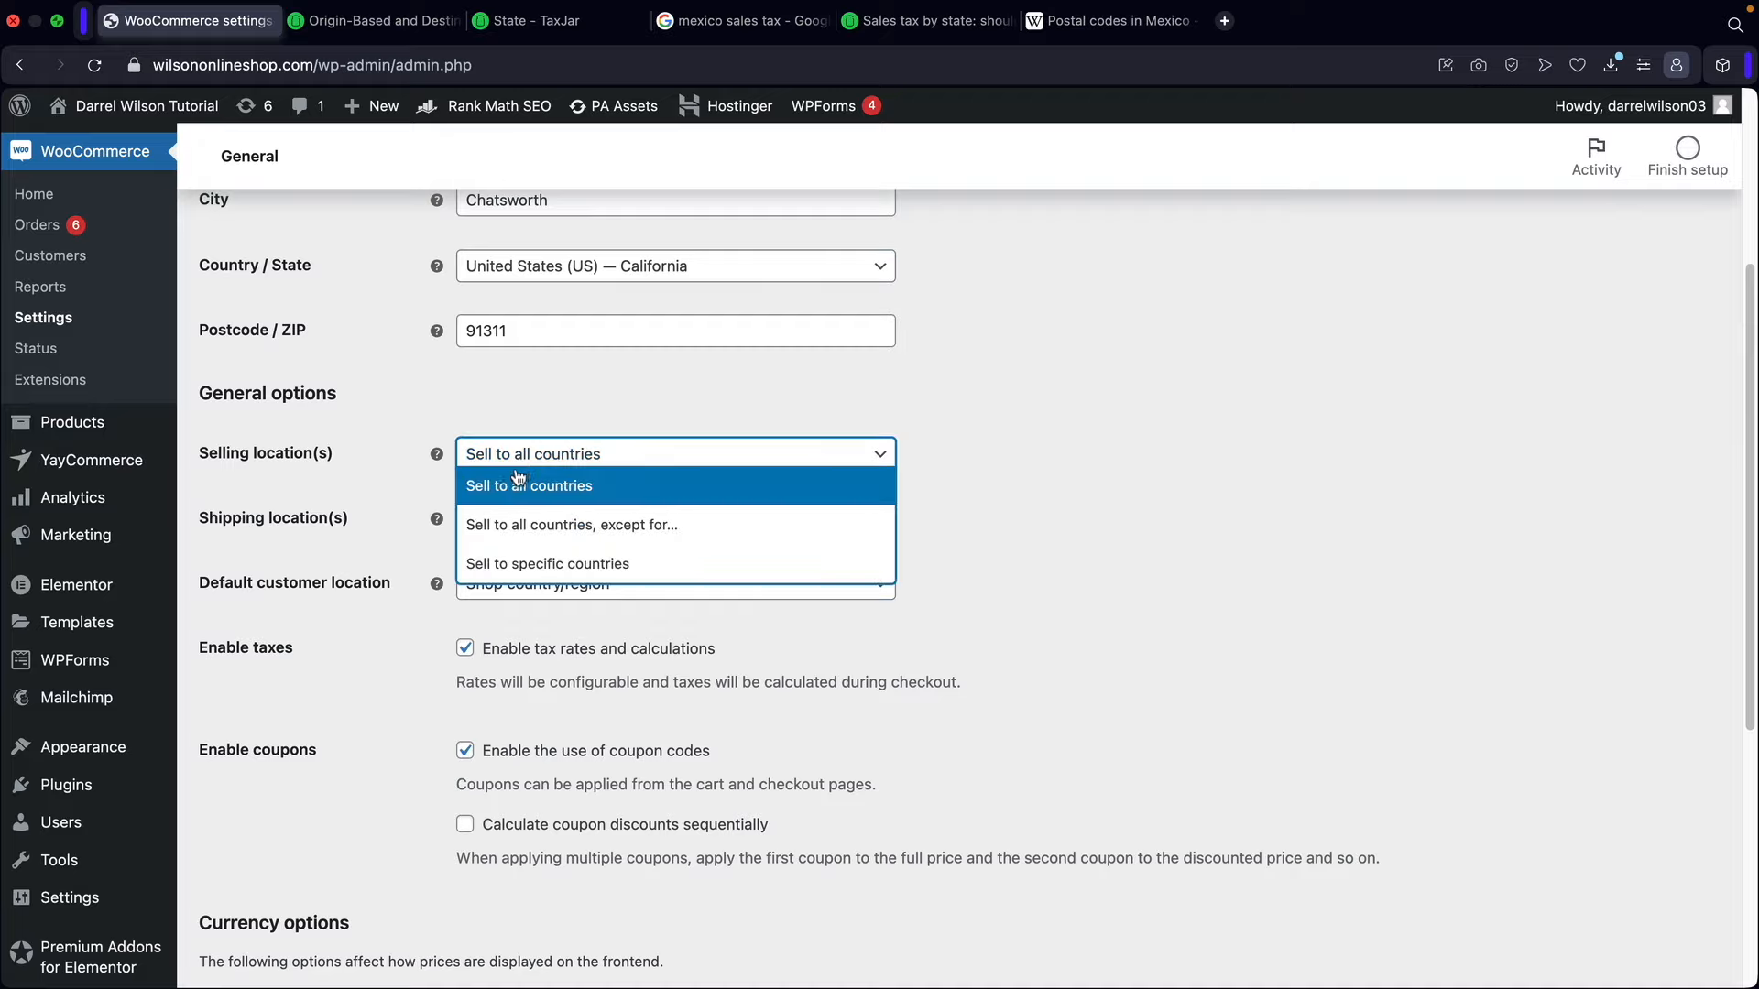
{"action": "left_click", "coordinate": [531, 565]}
{"action": "left_click", "coordinate": [549, 526]}
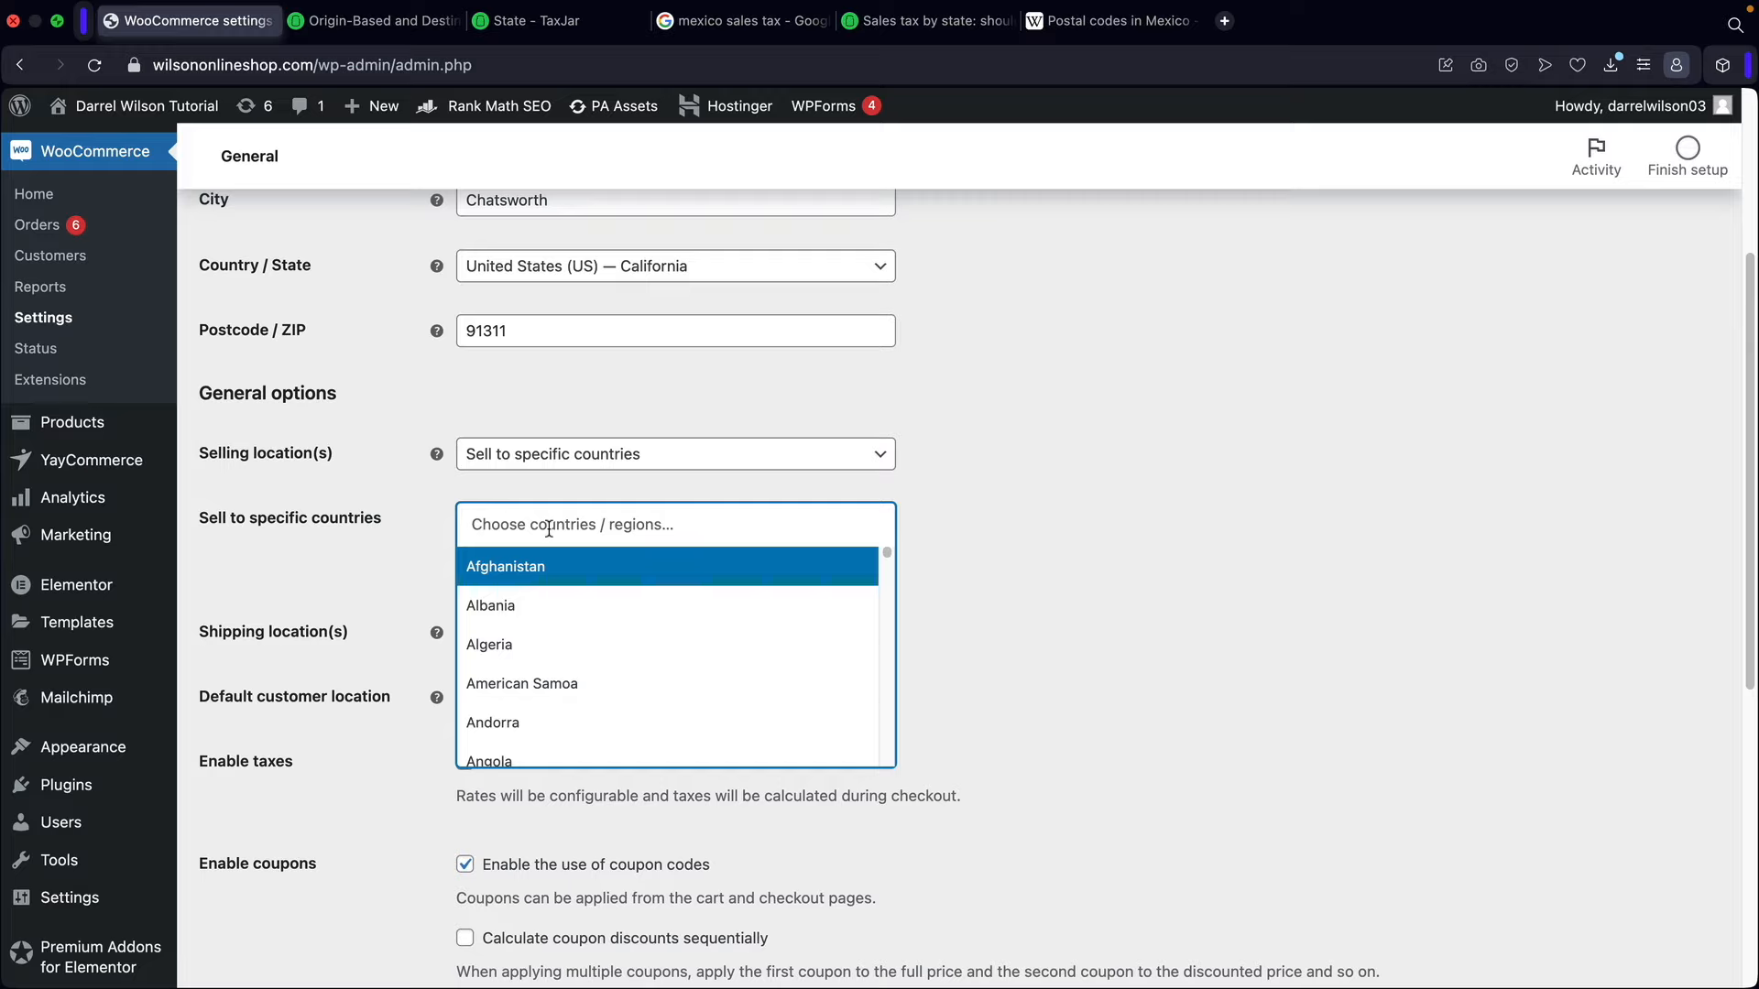
{"action": "type", "text": "united"}
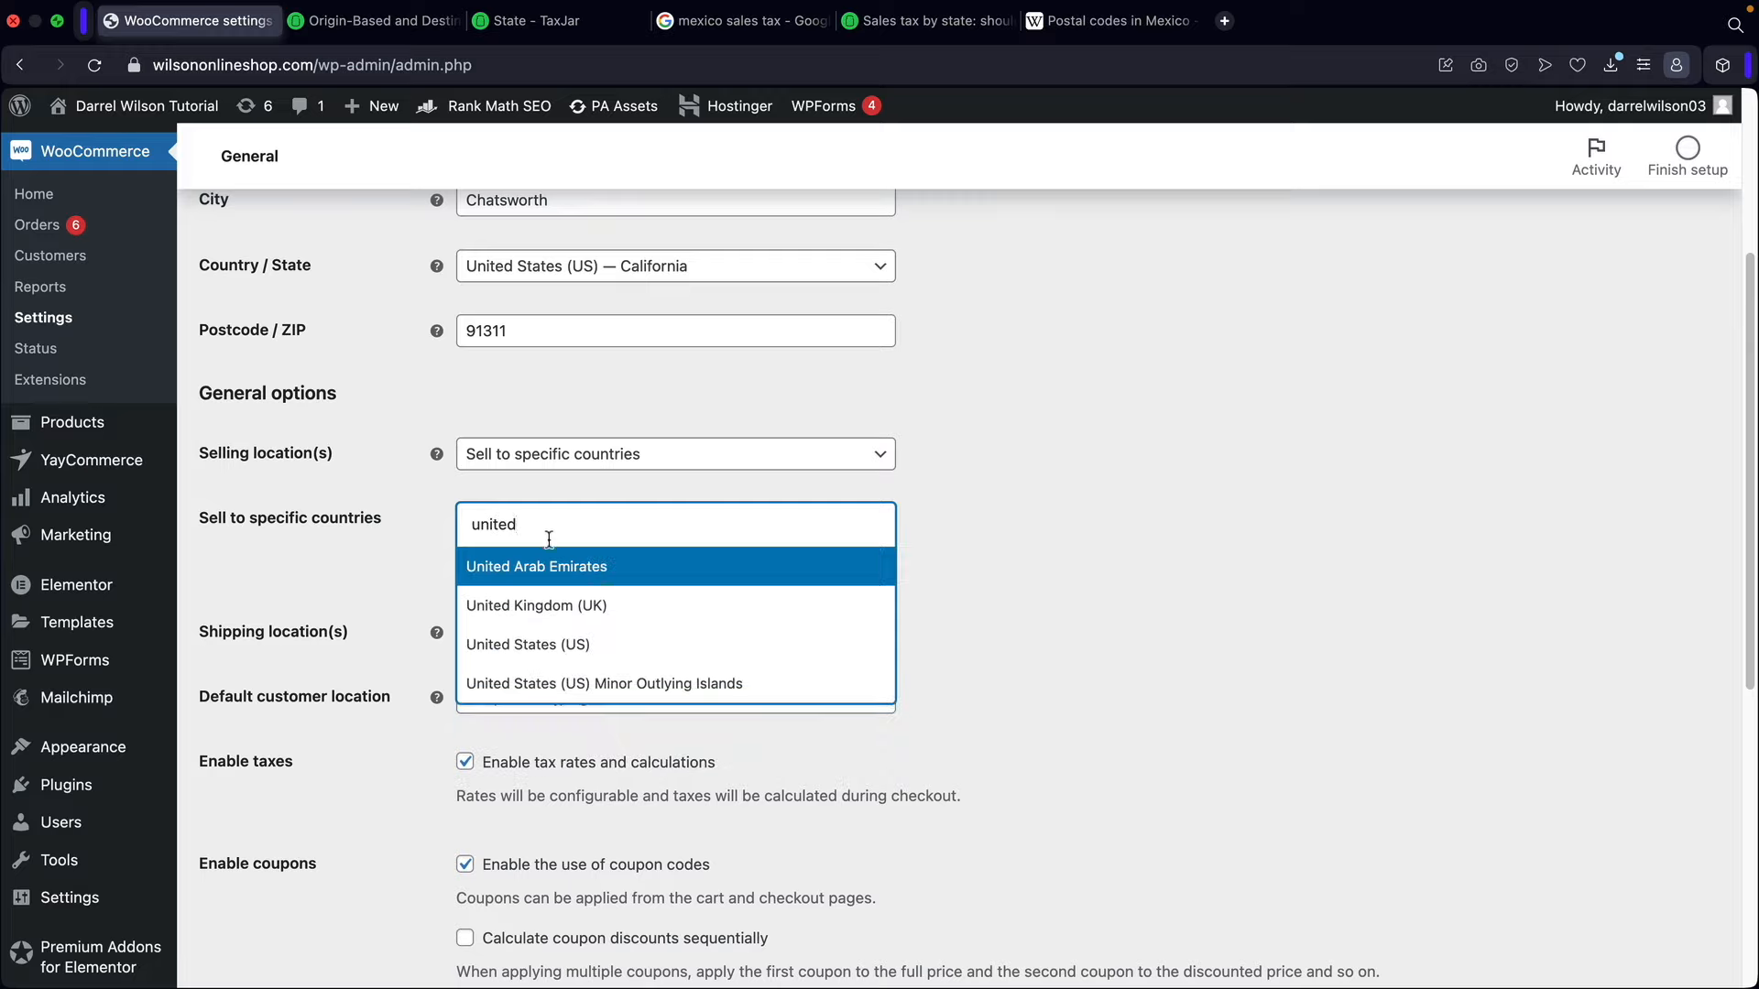
{"action": "left_click", "coordinate": [547, 644]}
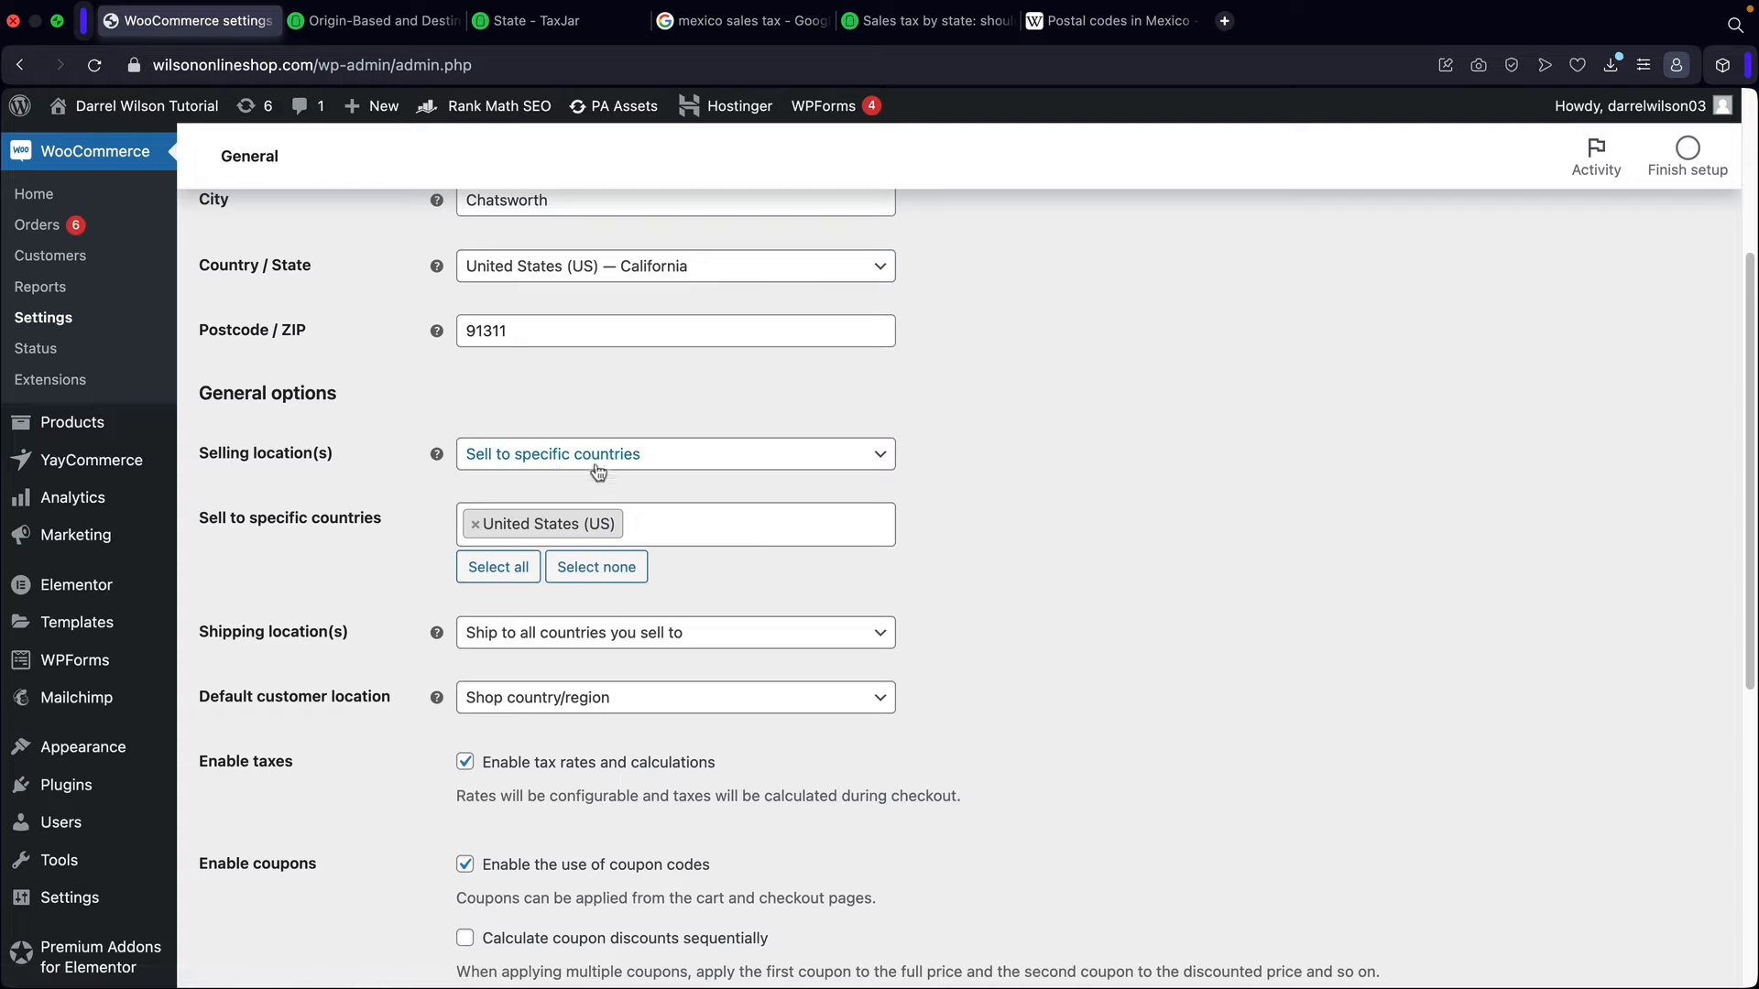
Step: Set the shipping locations to "Ship to all countries you sell to" and the default customer location to "Shop country/region"
{"action": "left_click", "coordinate": [560, 634]}
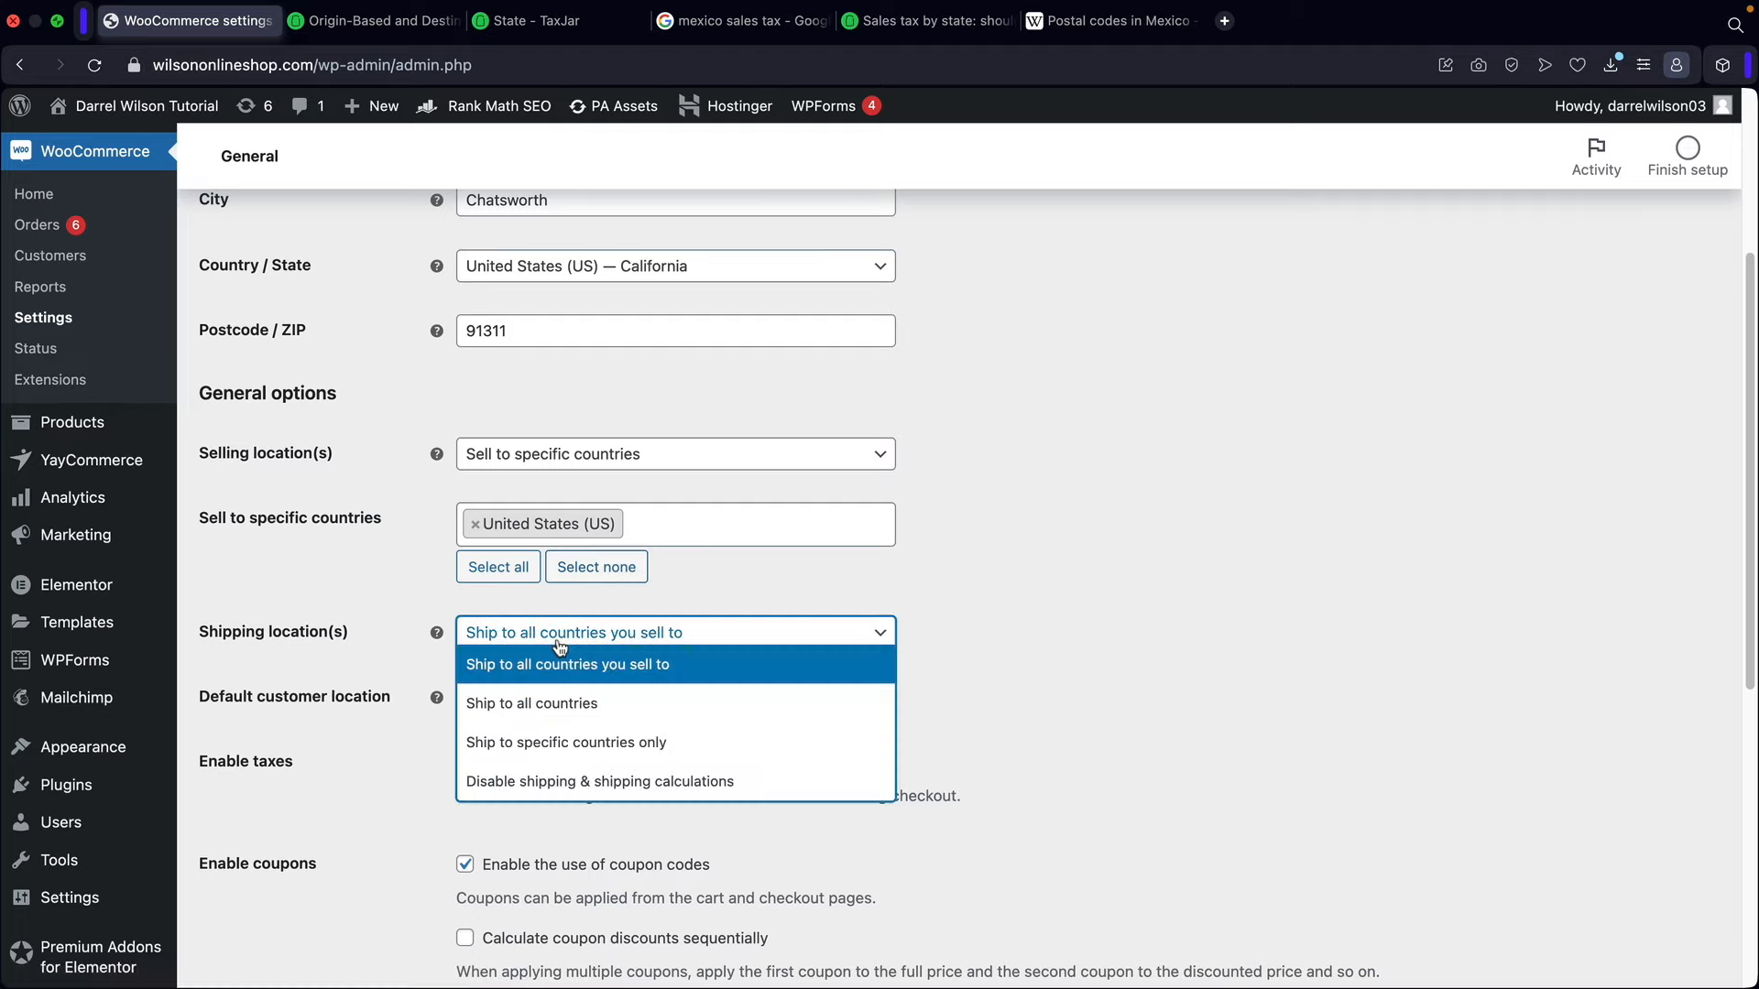
{"action": "left_click", "coordinate": [560, 652]}
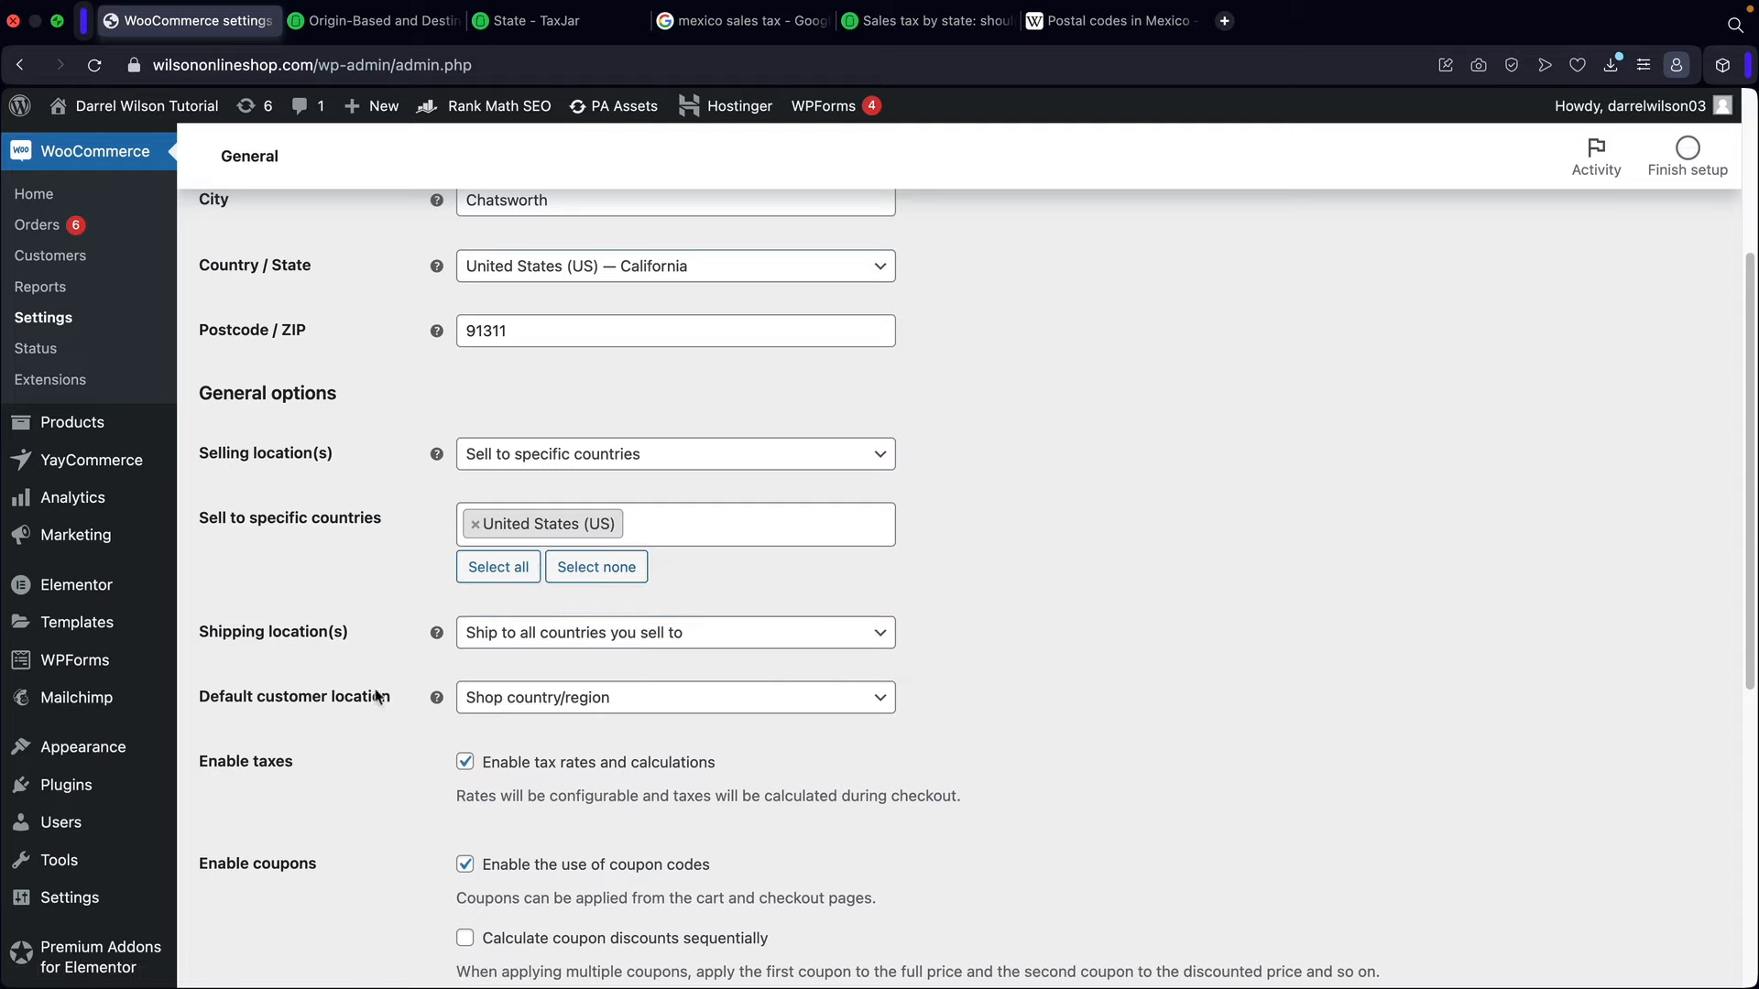
{"action": "left_click", "coordinate": [524, 706]}
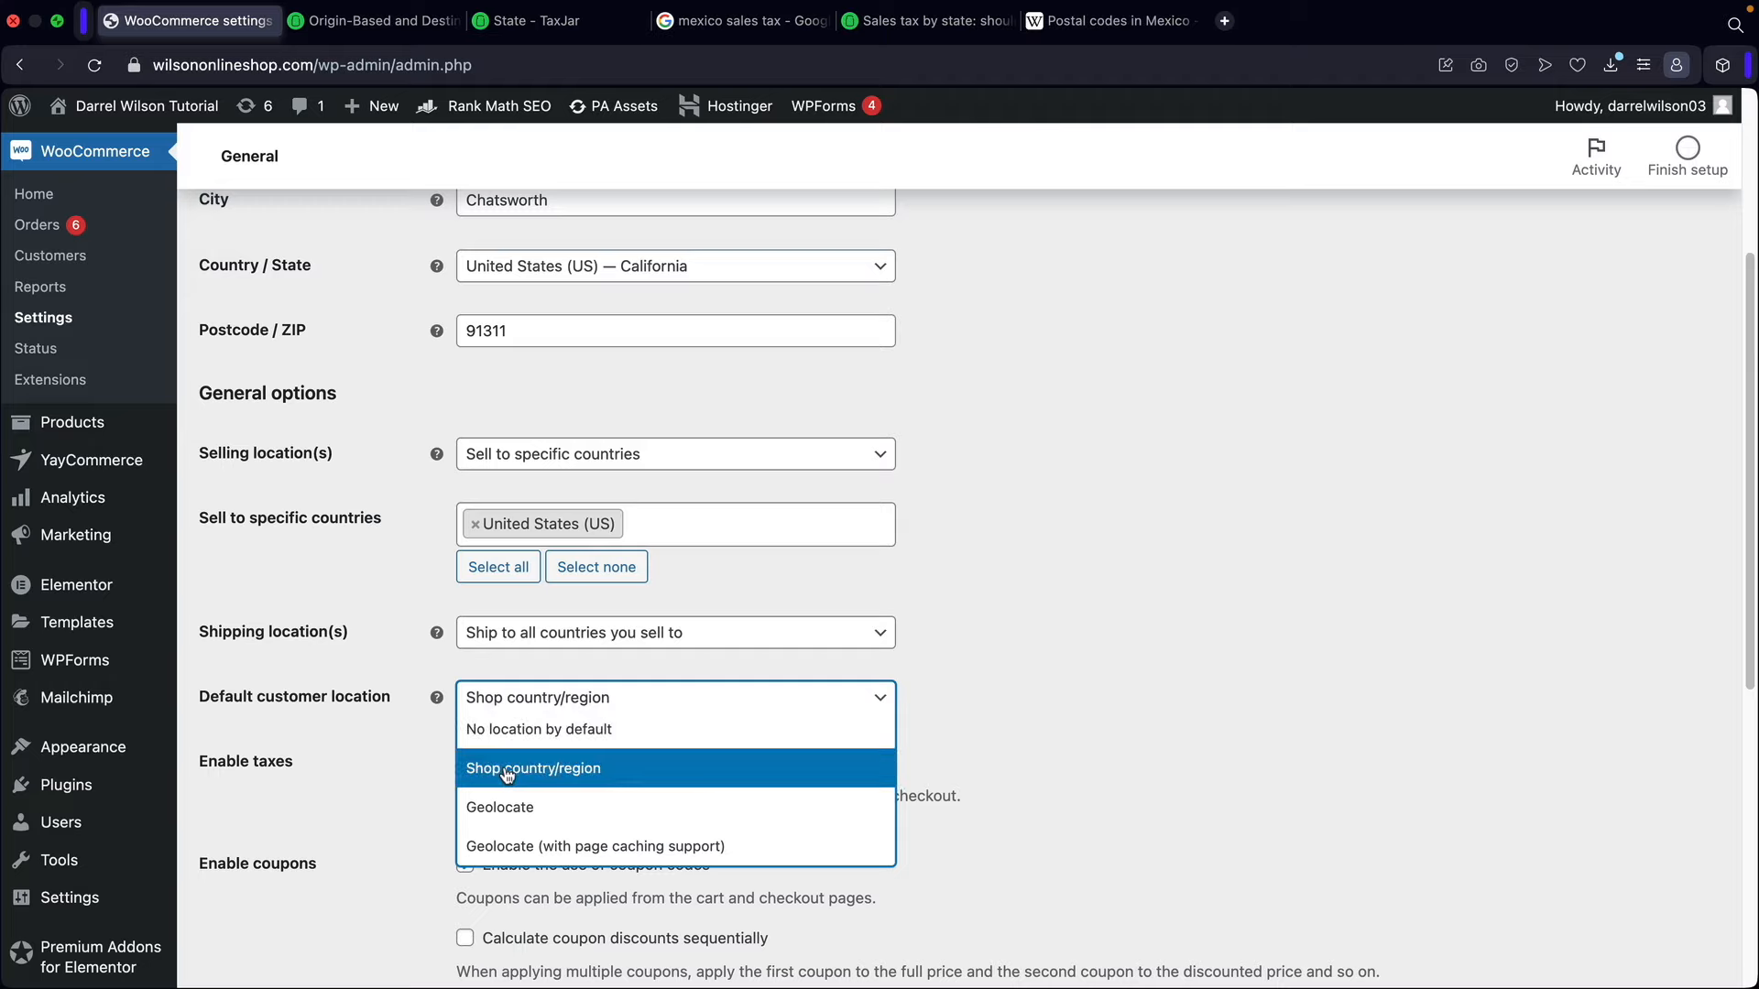
{"action": "left_click", "coordinate": [1092, 660]}
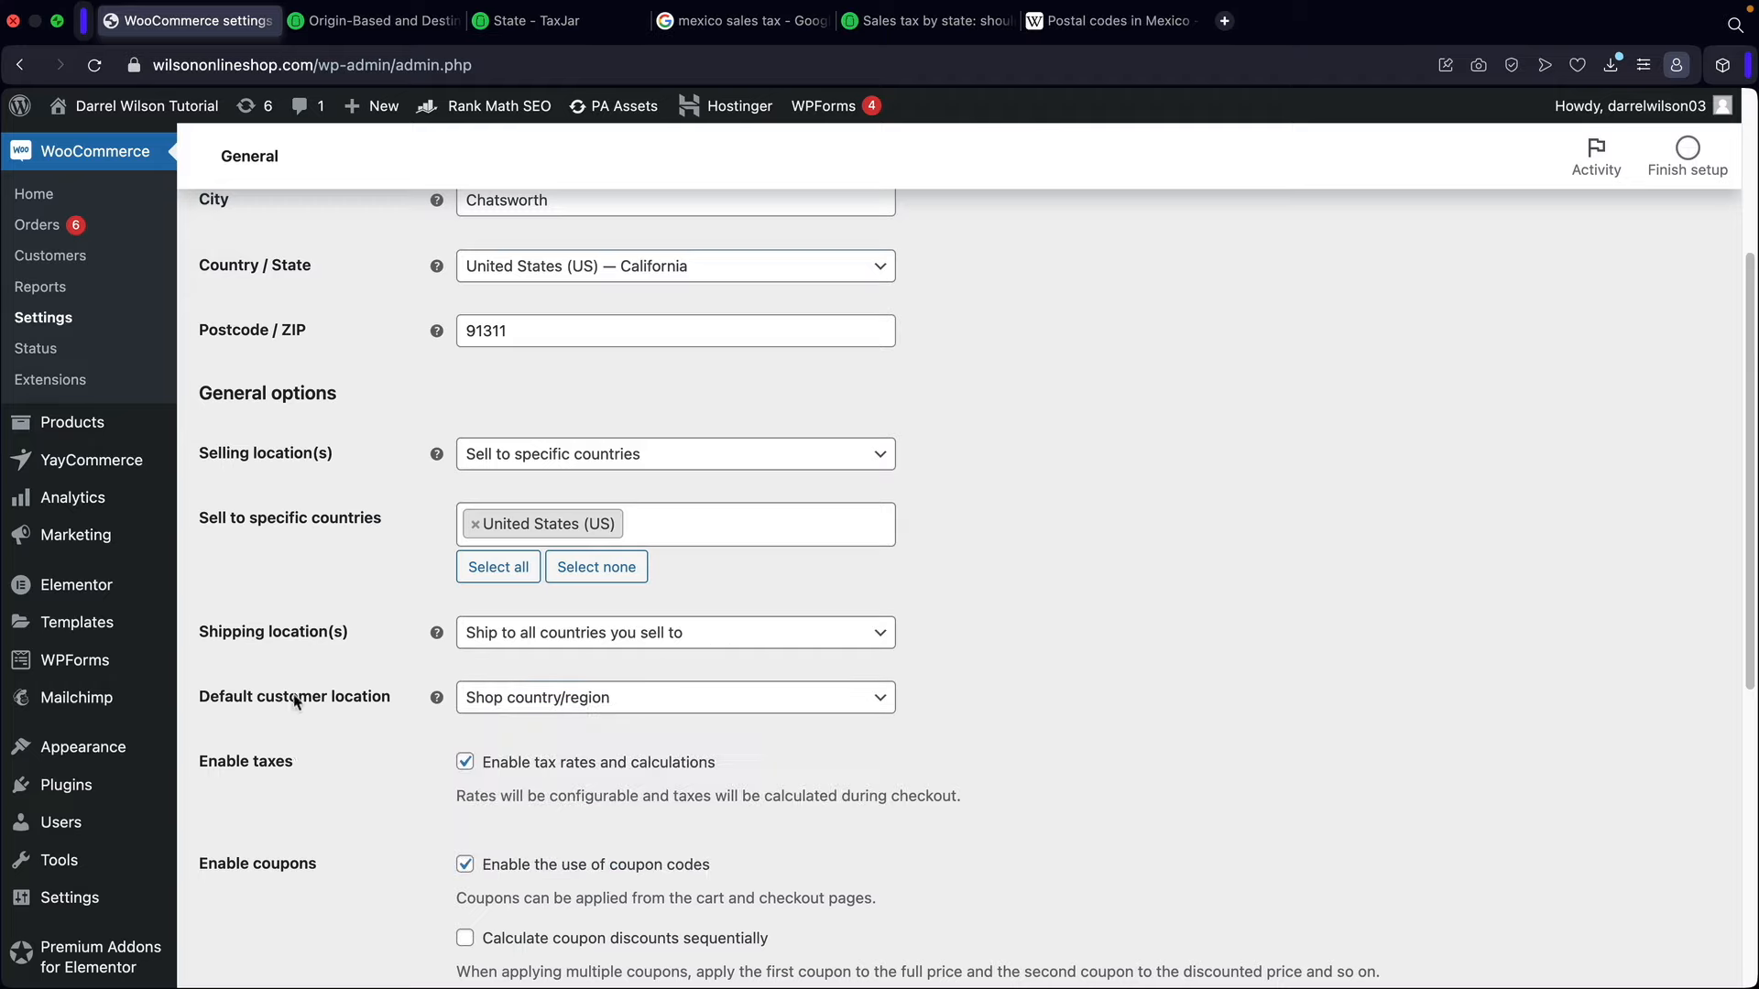
{"action": "left_click", "coordinate": [513, 699]}
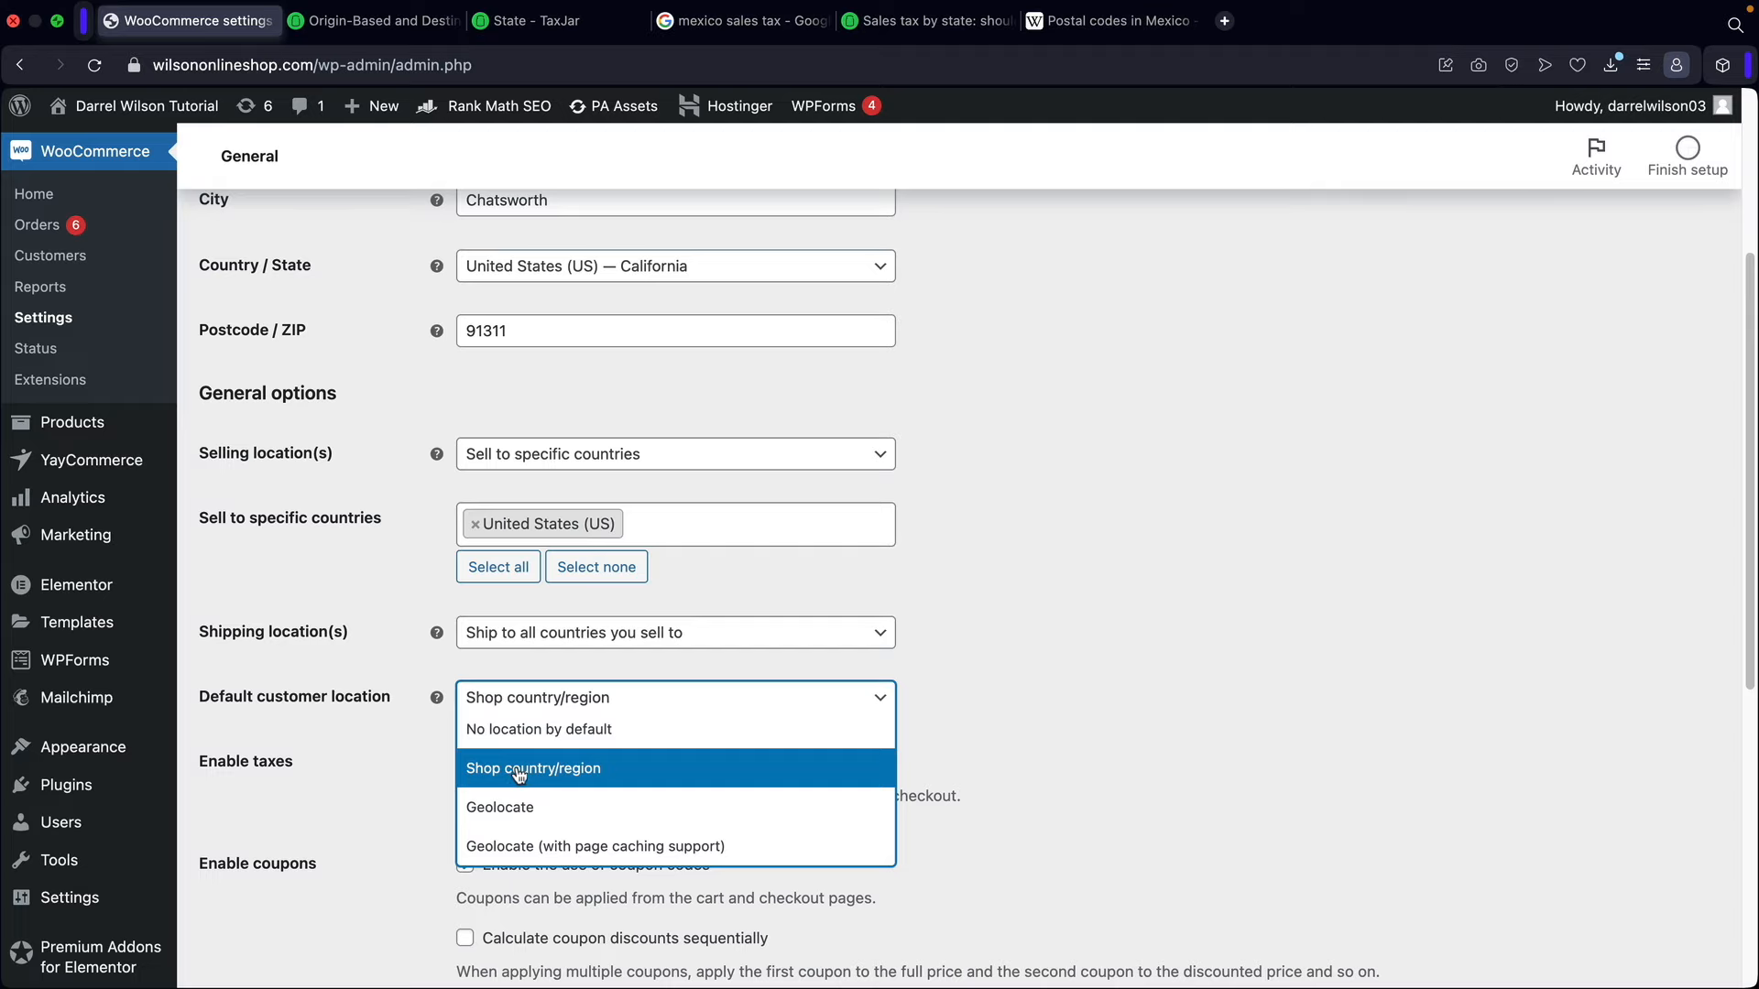
{"action": "left_click", "coordinate": [519, 775]}
Step: Check the enabled tax calculations and the currency options, and save the general settings
{"action": "scroll", "coordinate": [999, 705], "scroll_direction": "down", "scroll_amount": 4}
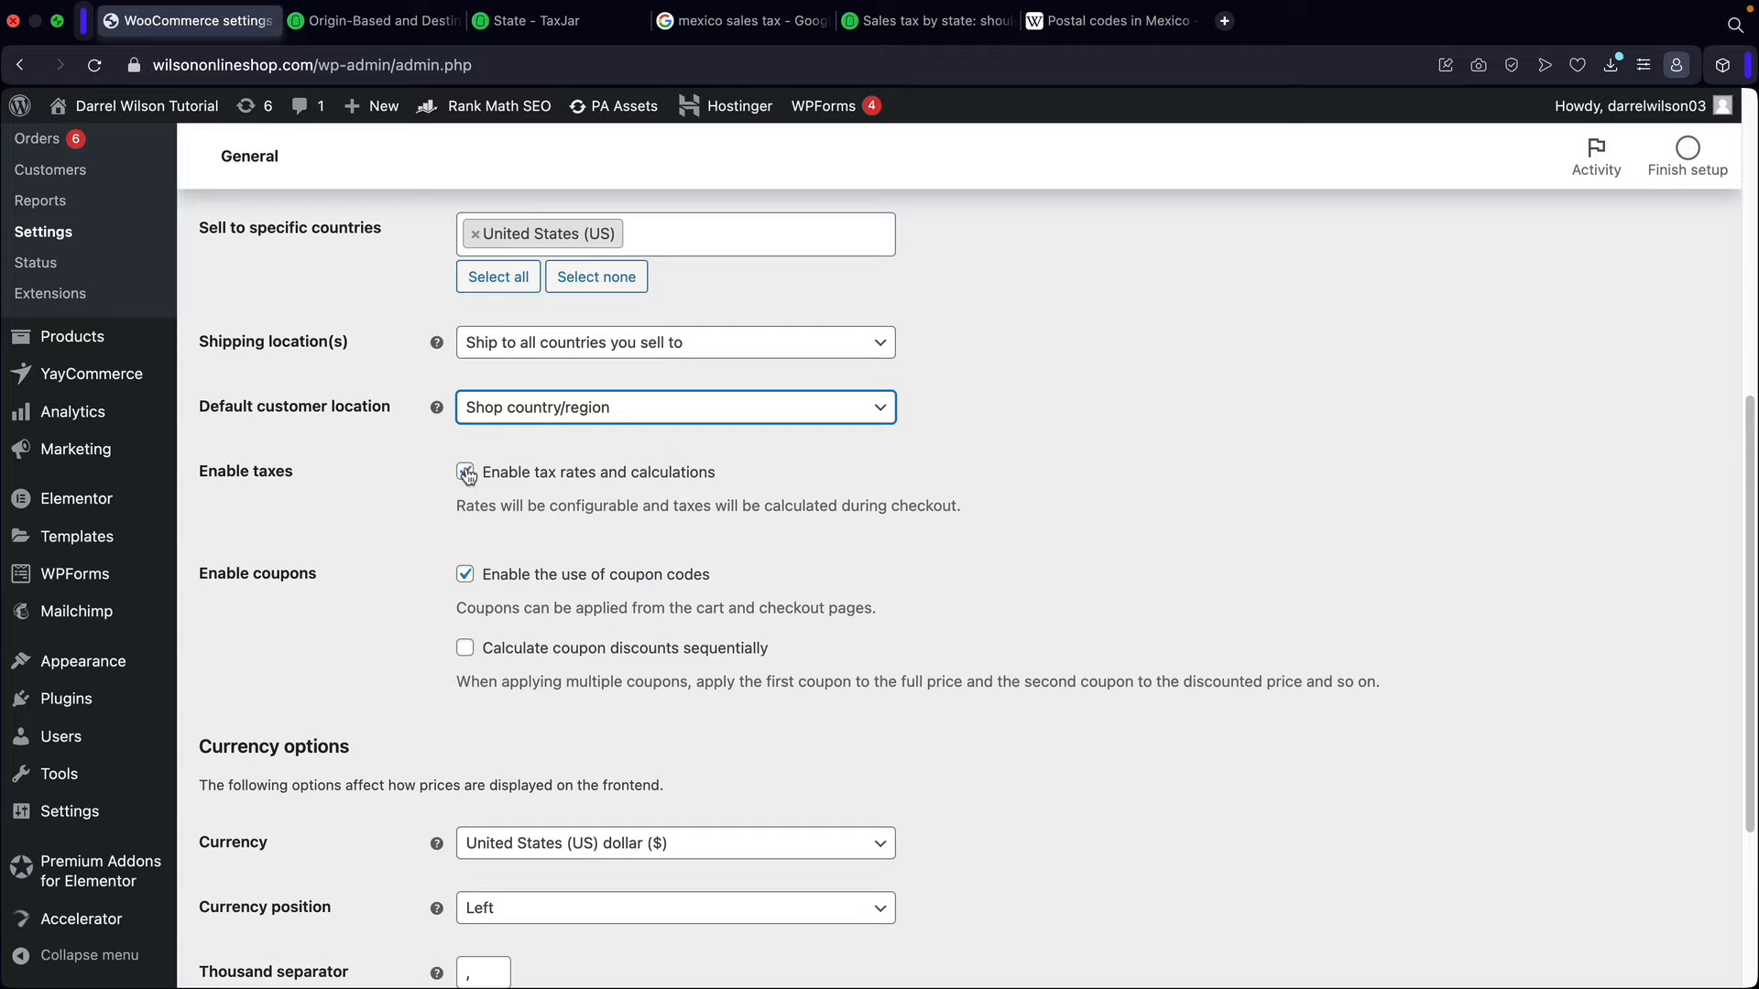
{"action": "scroll", "coordinate": [449, 472], "scroll_direction": "down", "scroll_amount": 4}
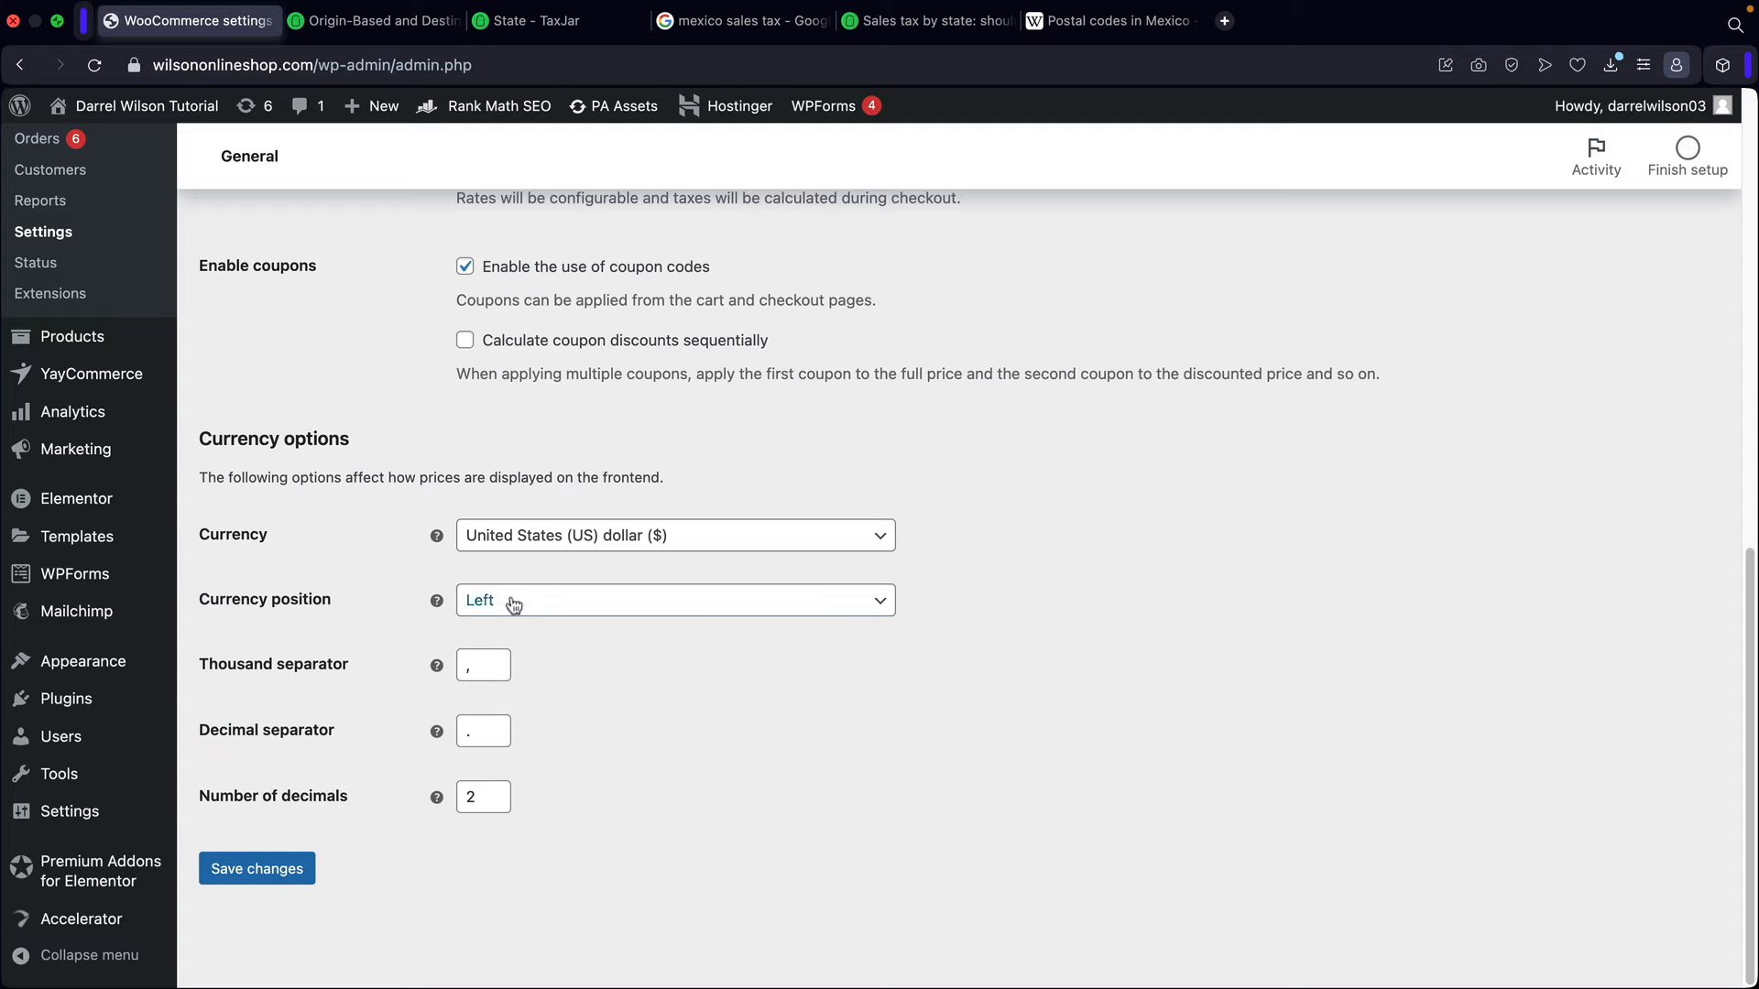
{"action": "left_click", "coordinate": [278, 876]}
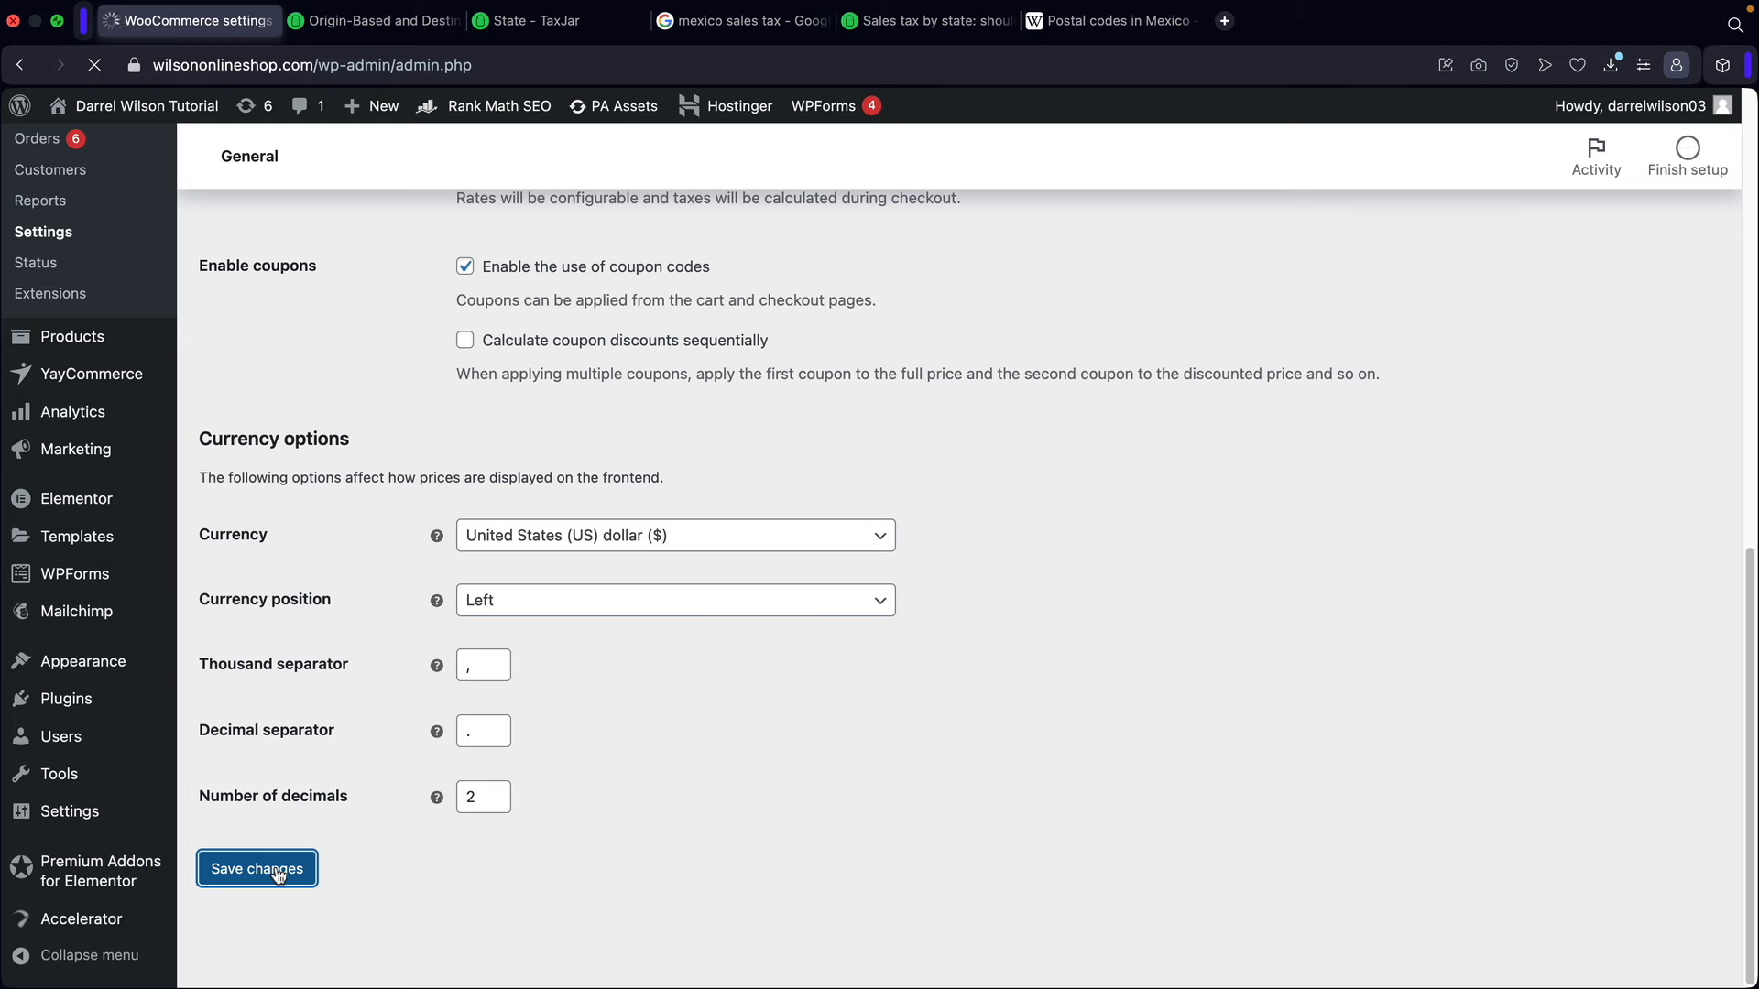
Step: Open the tax options and set automated taxes to "Disable automated taxes"
{"action": "left_click", "coordinate": [423, 252]}
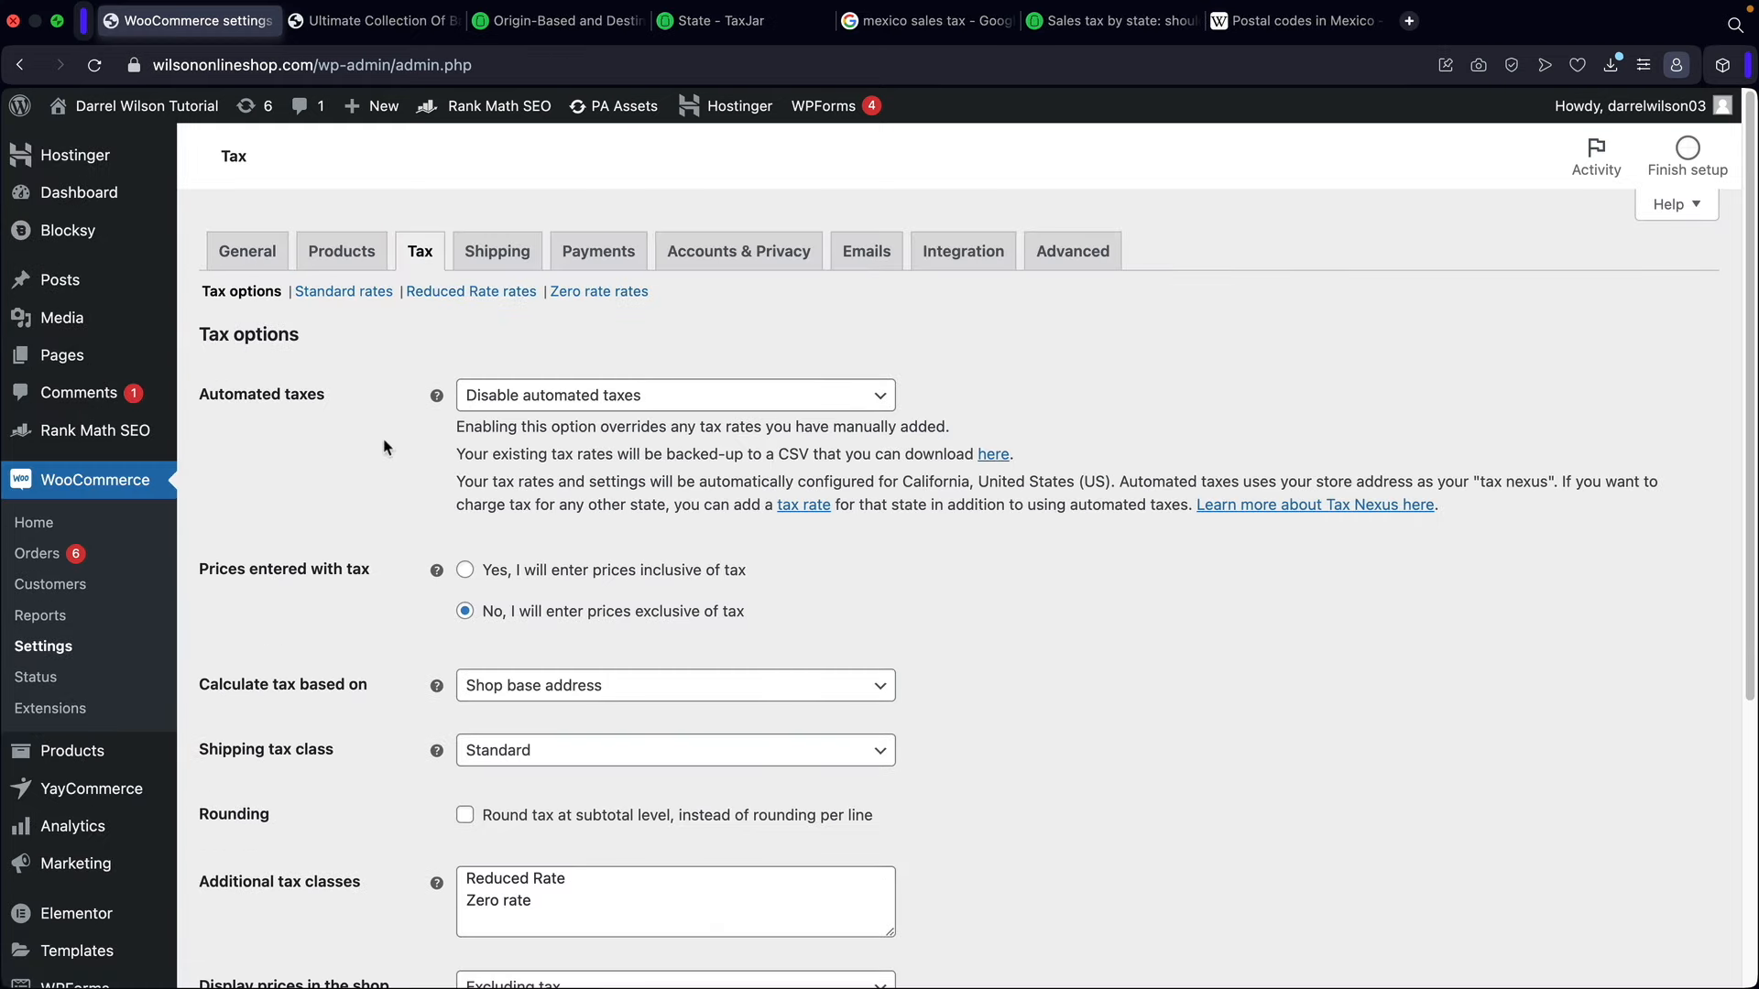
{"action": "left_click_drag", "start_coordinate": [249, 395], "coordinate": [208, 406]}
{"action": "left_click", "coordinate": [560, 396]}
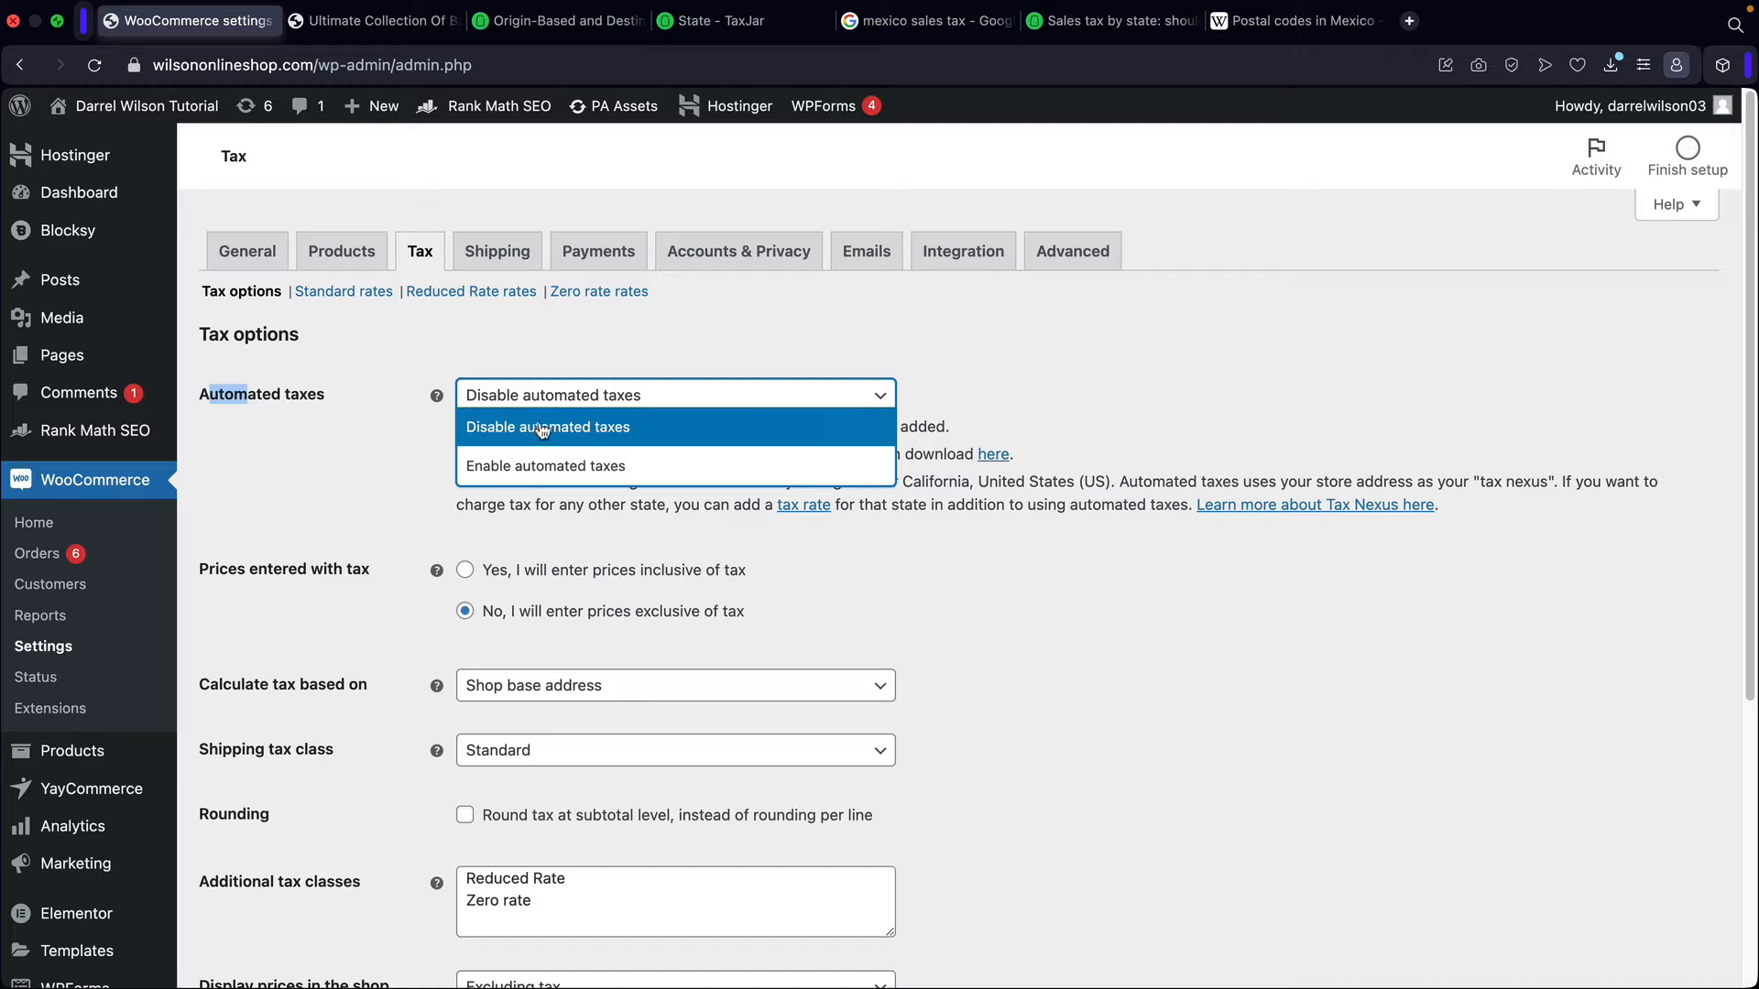
{"action": "left_click", "coordinate": [547, 433]}
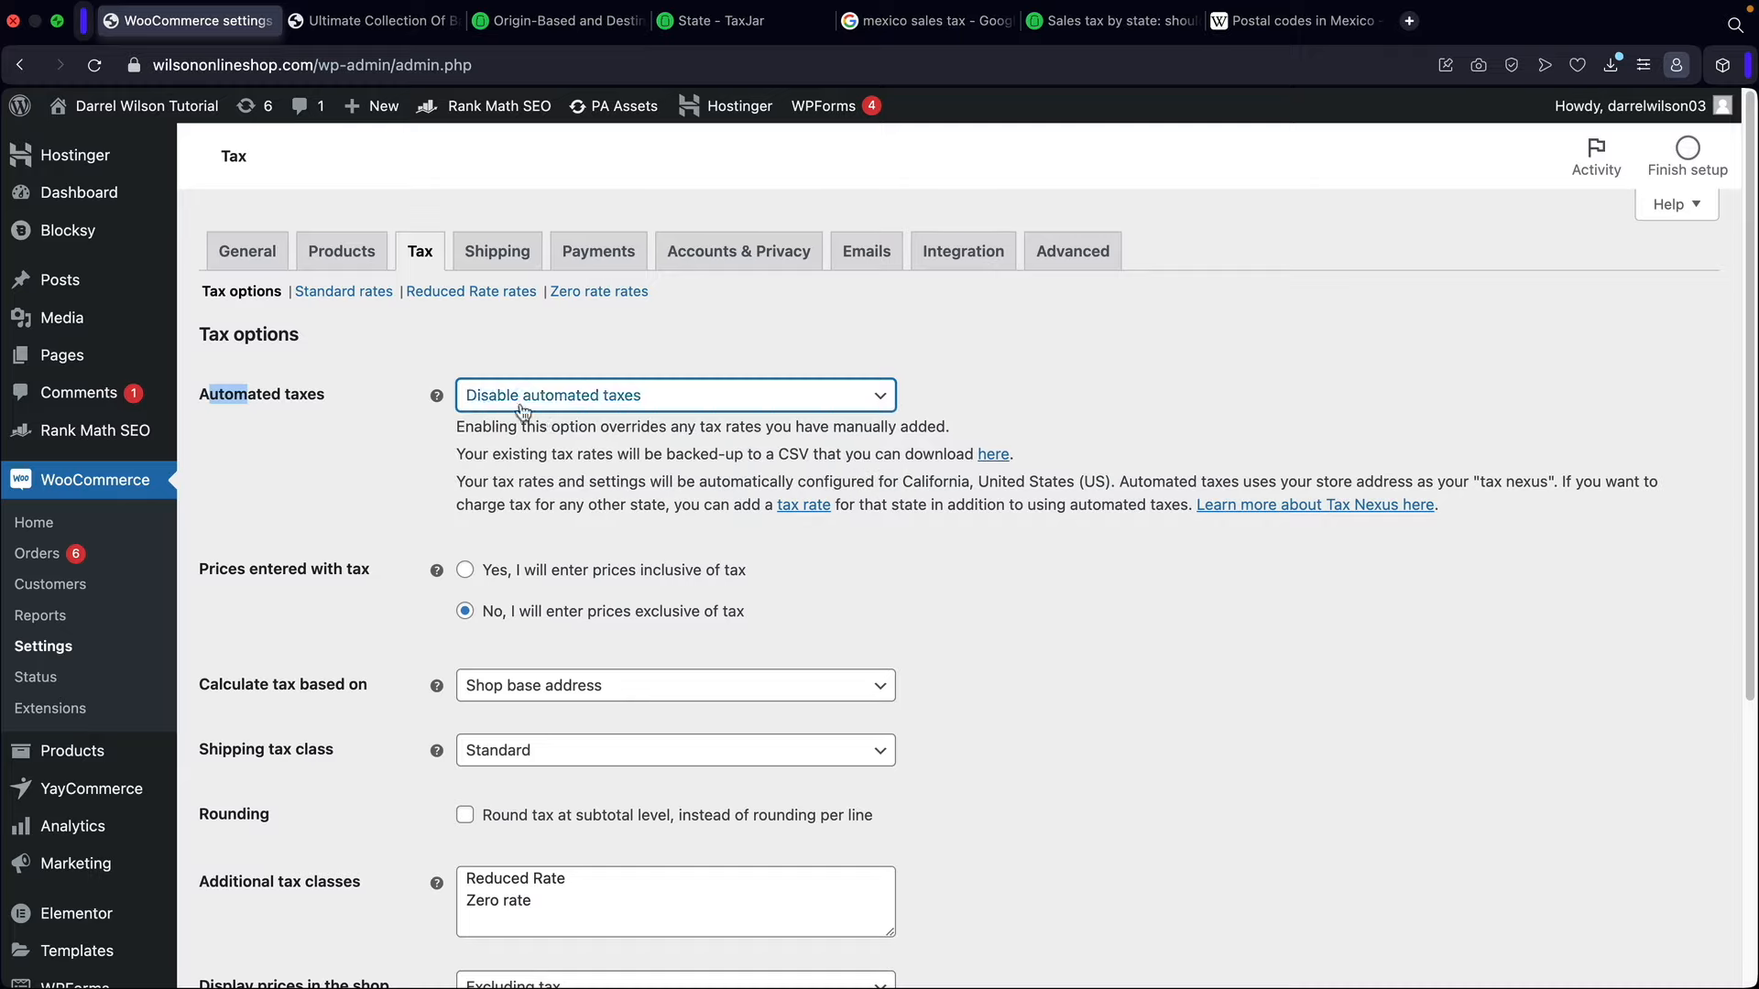
{"action": "left_click", "coordinate": [380, 419]}
{"action": "scroll", "coordinate": [383, 419], "scroll_direction": "down", "scroll_amount": 2}
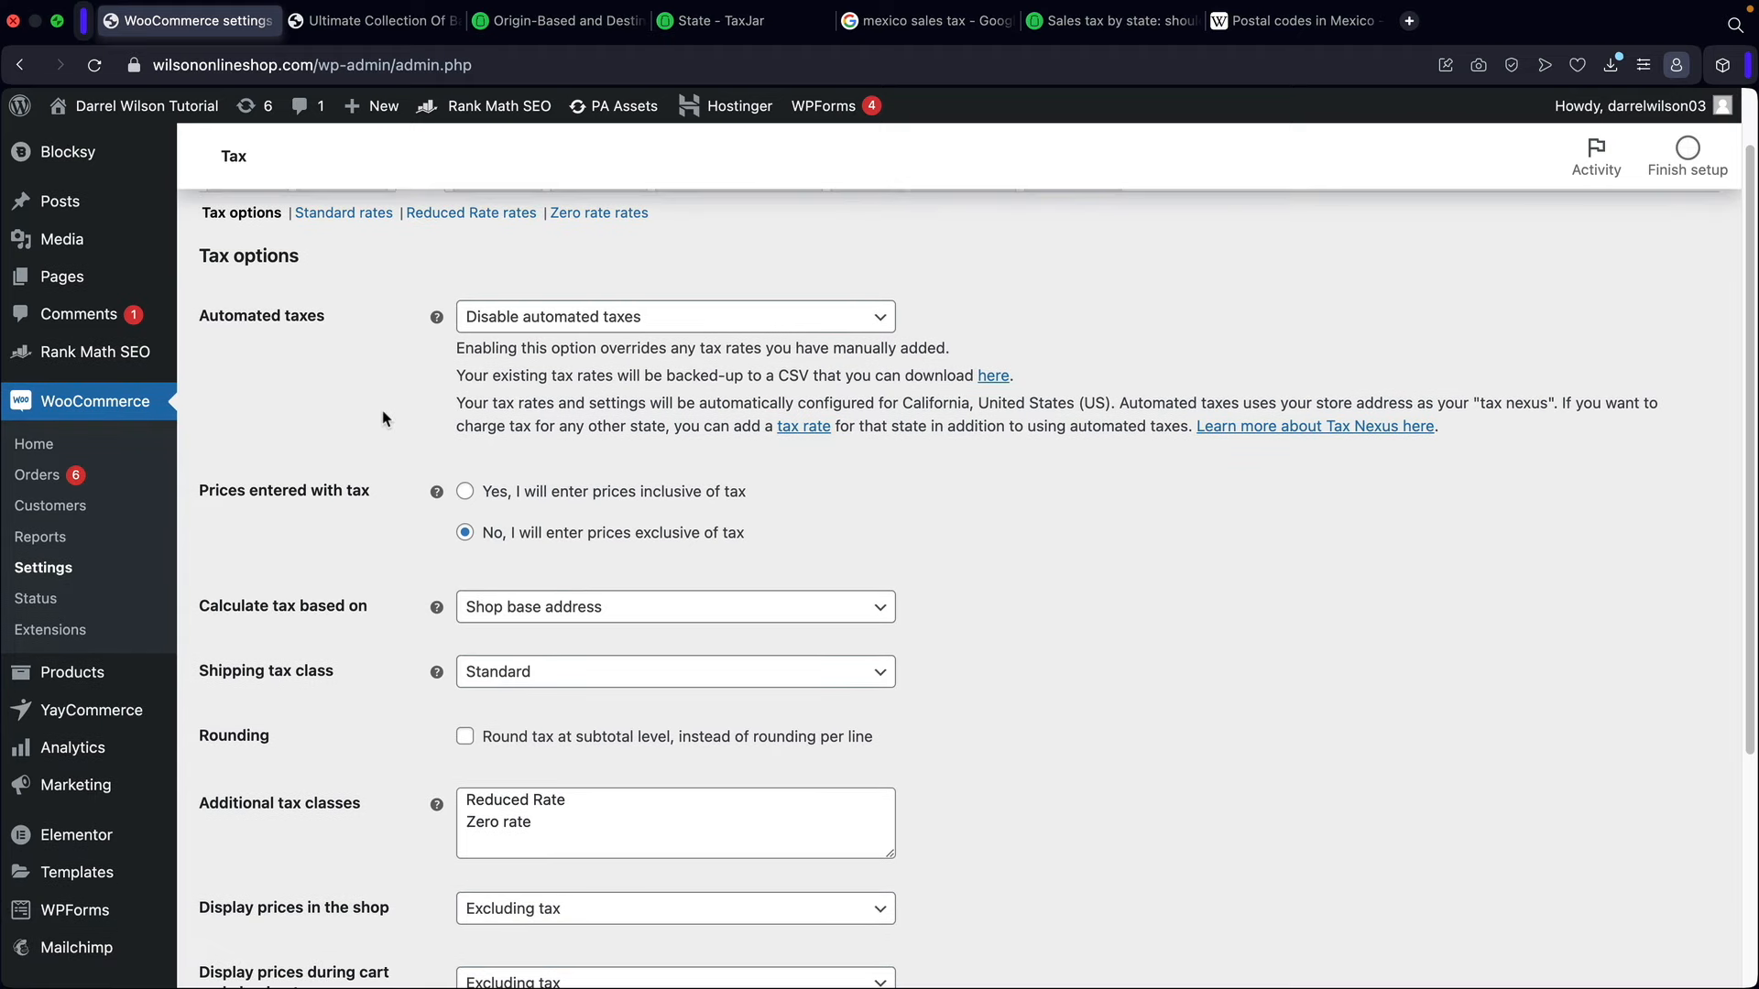
Step: Review the "Prices entered with tax" setting and save the tax options
{"action": "left_click_drag", "start_coordinate": [214, 502], "coordinate": [294, 496]}
{"action": "left_click", "coordinate": [323, 510]}
{"action": "scroll", "coordinate": [418, 550], "scroll_direction": "down", "scroll_amount": 5}
{"action": "left_click", "coordinate": [261, 858]}
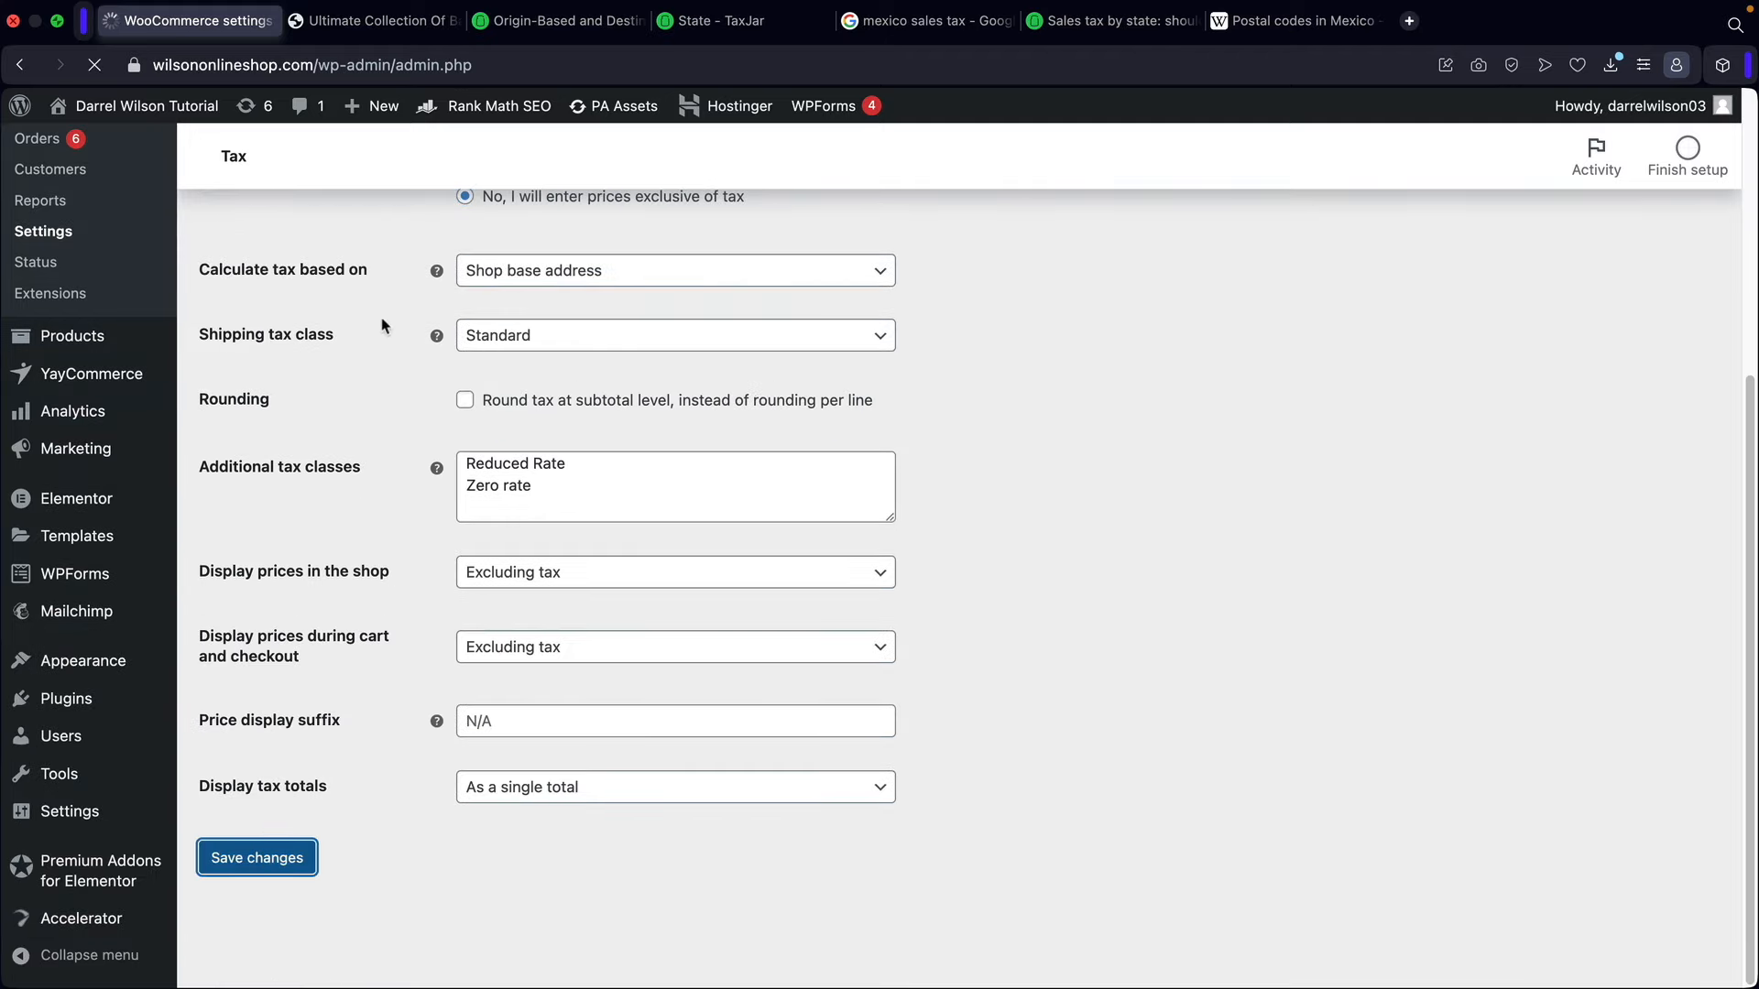
Step: Reload the storefront's shop page and open the Based Running Shoes product to examine its displayed price
{"action": "left_click", "coordinate": [365, 22]}
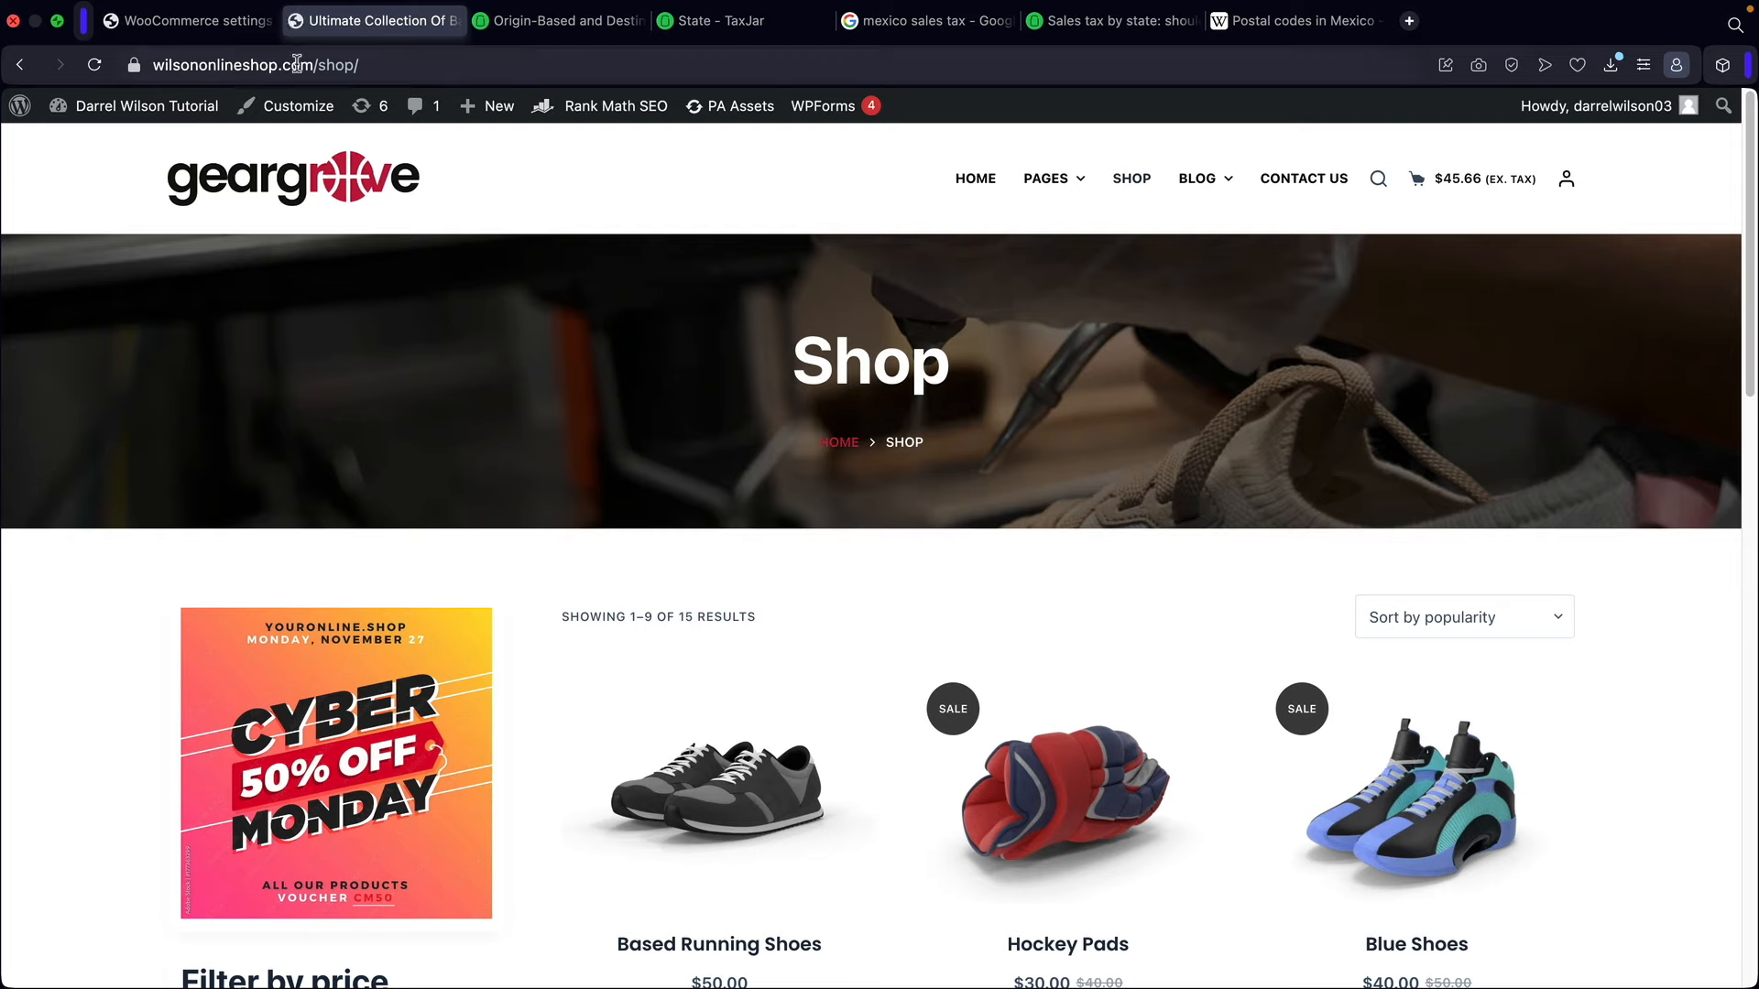
{"action": "left_click", "coordinate": [95, 64]}
{"action": "scroll", "coordinate": [641, 499], "scroll_direction": "down", "scroll_amount": 3}
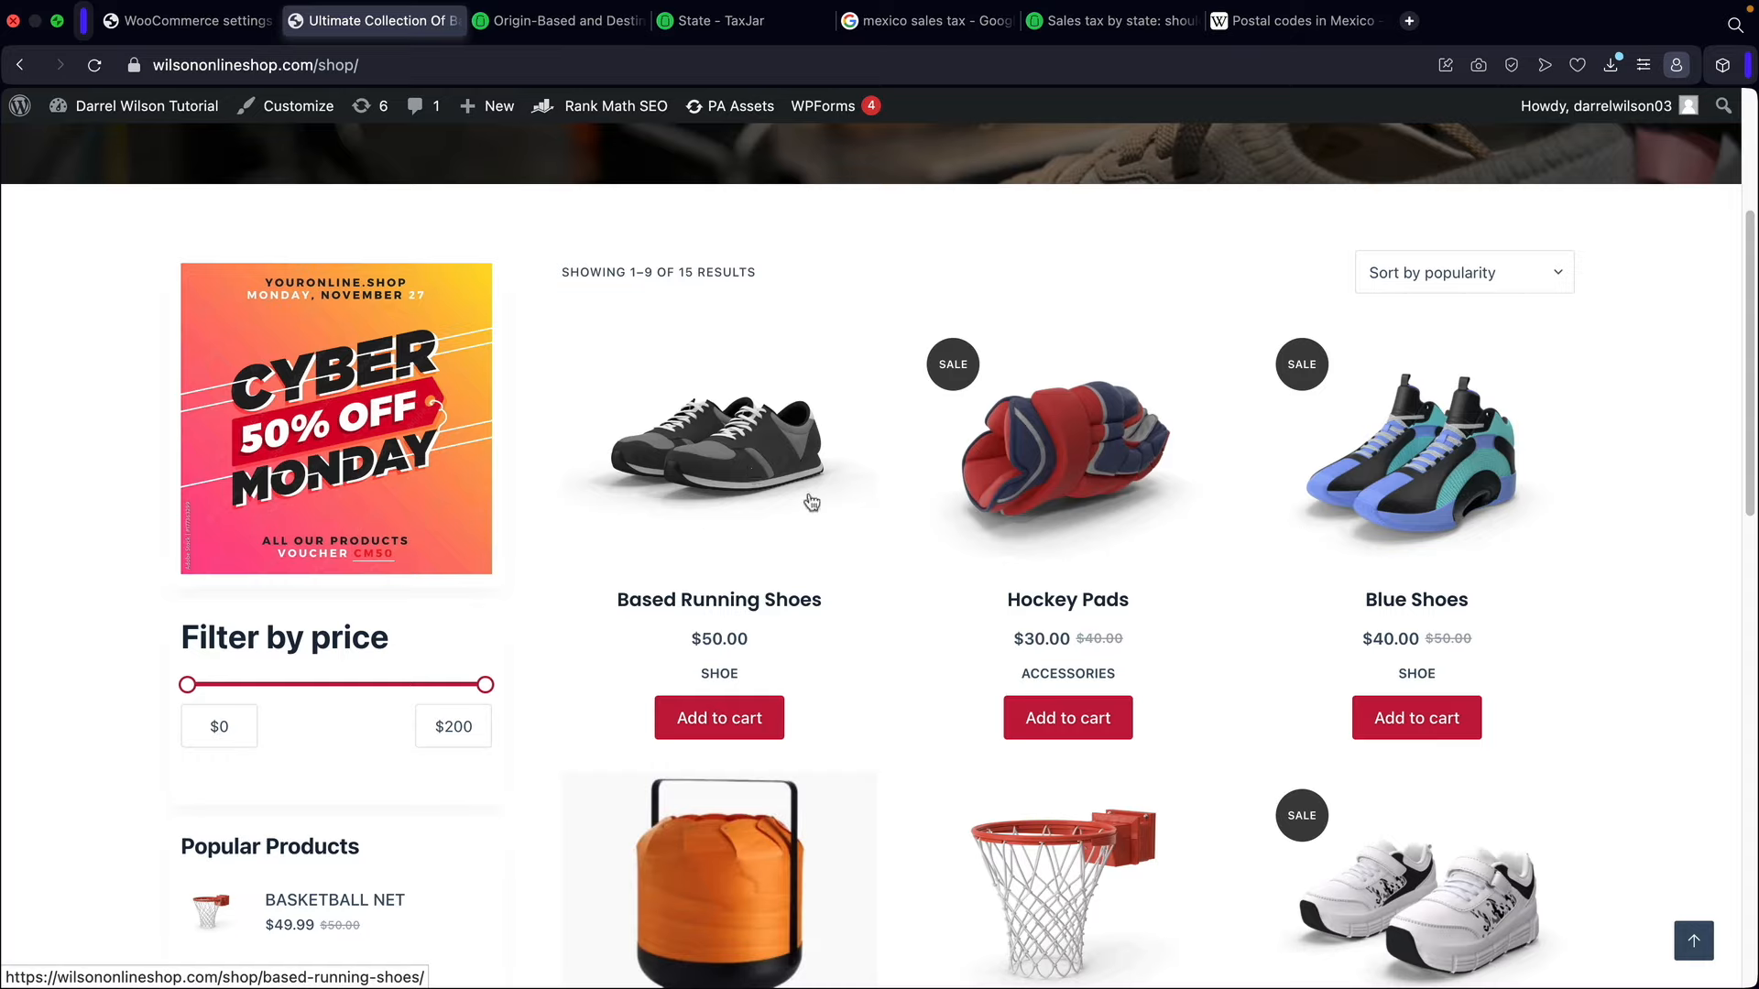
{"action": "left_click", "coordinate": [754, 469]}
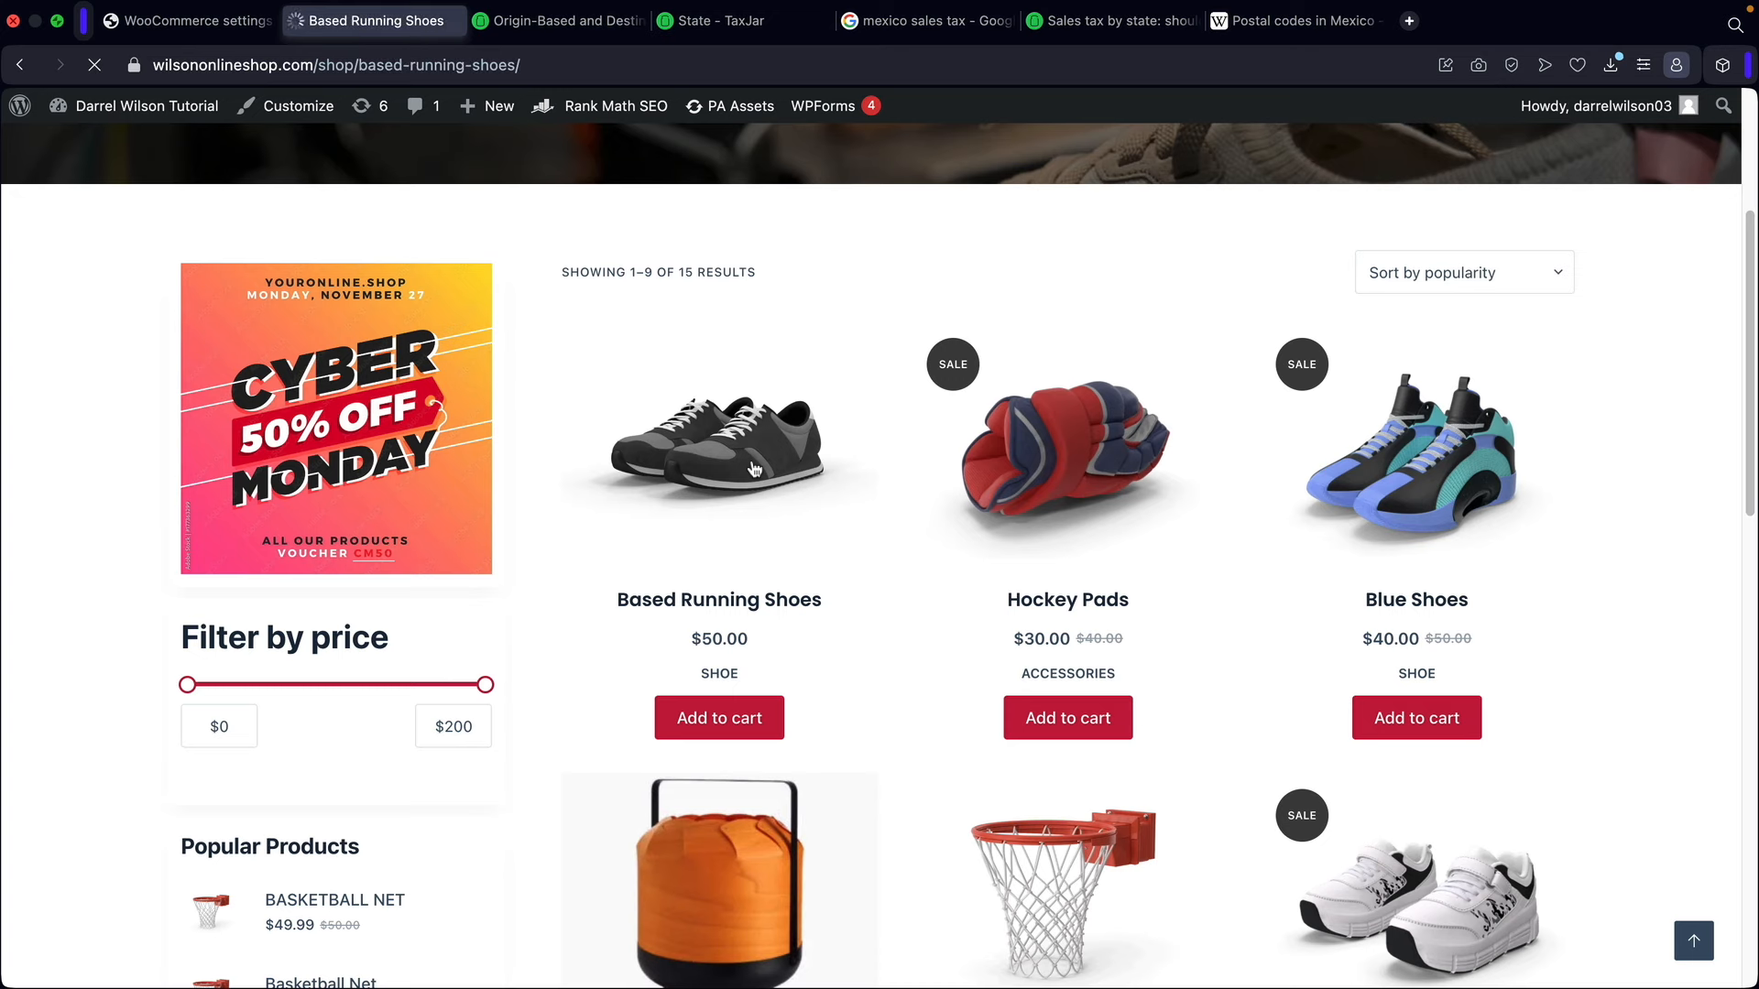
{"action": "scroll", "coordinate": [1020, 387], "scroll_direction": "down", "scroll_amount": 1}
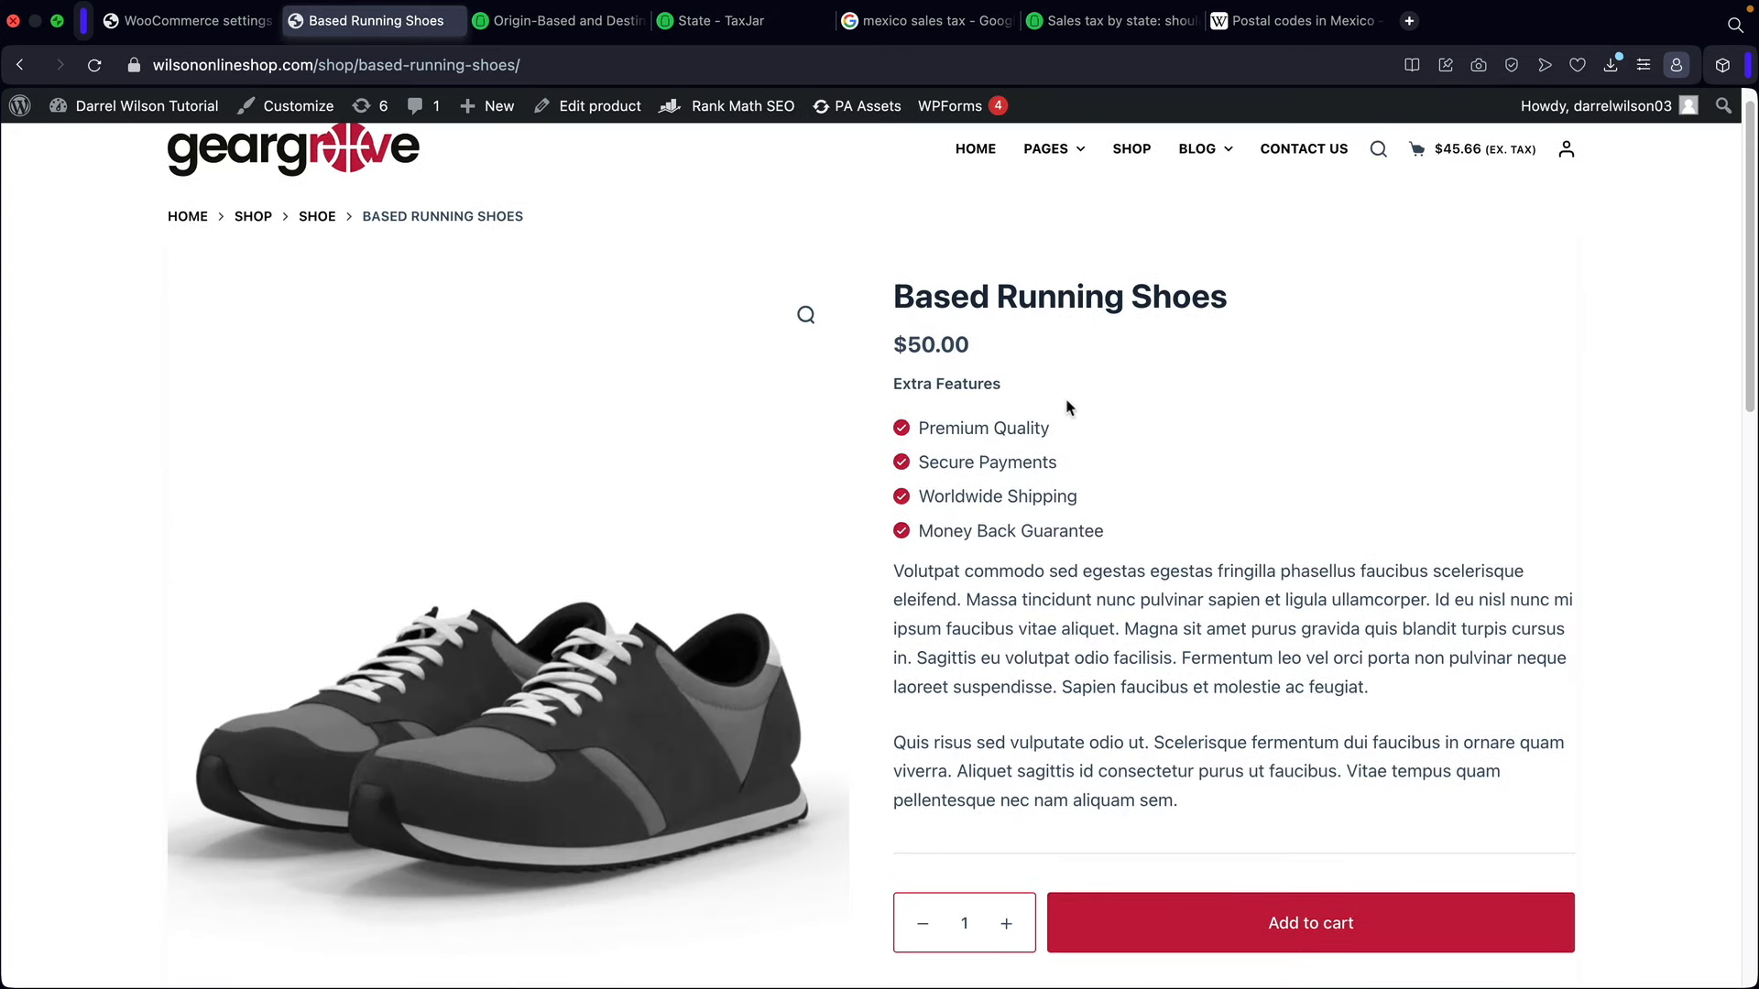
Step: In the WooCommerce tax options, set "Prices entered with tax" to "Yes, I will enter prices inclusive of tax" and save the changes
{"action": "scroll", "coordinate": [1067, 407], "scroll_direction": "up", "scroll_amount": 1}
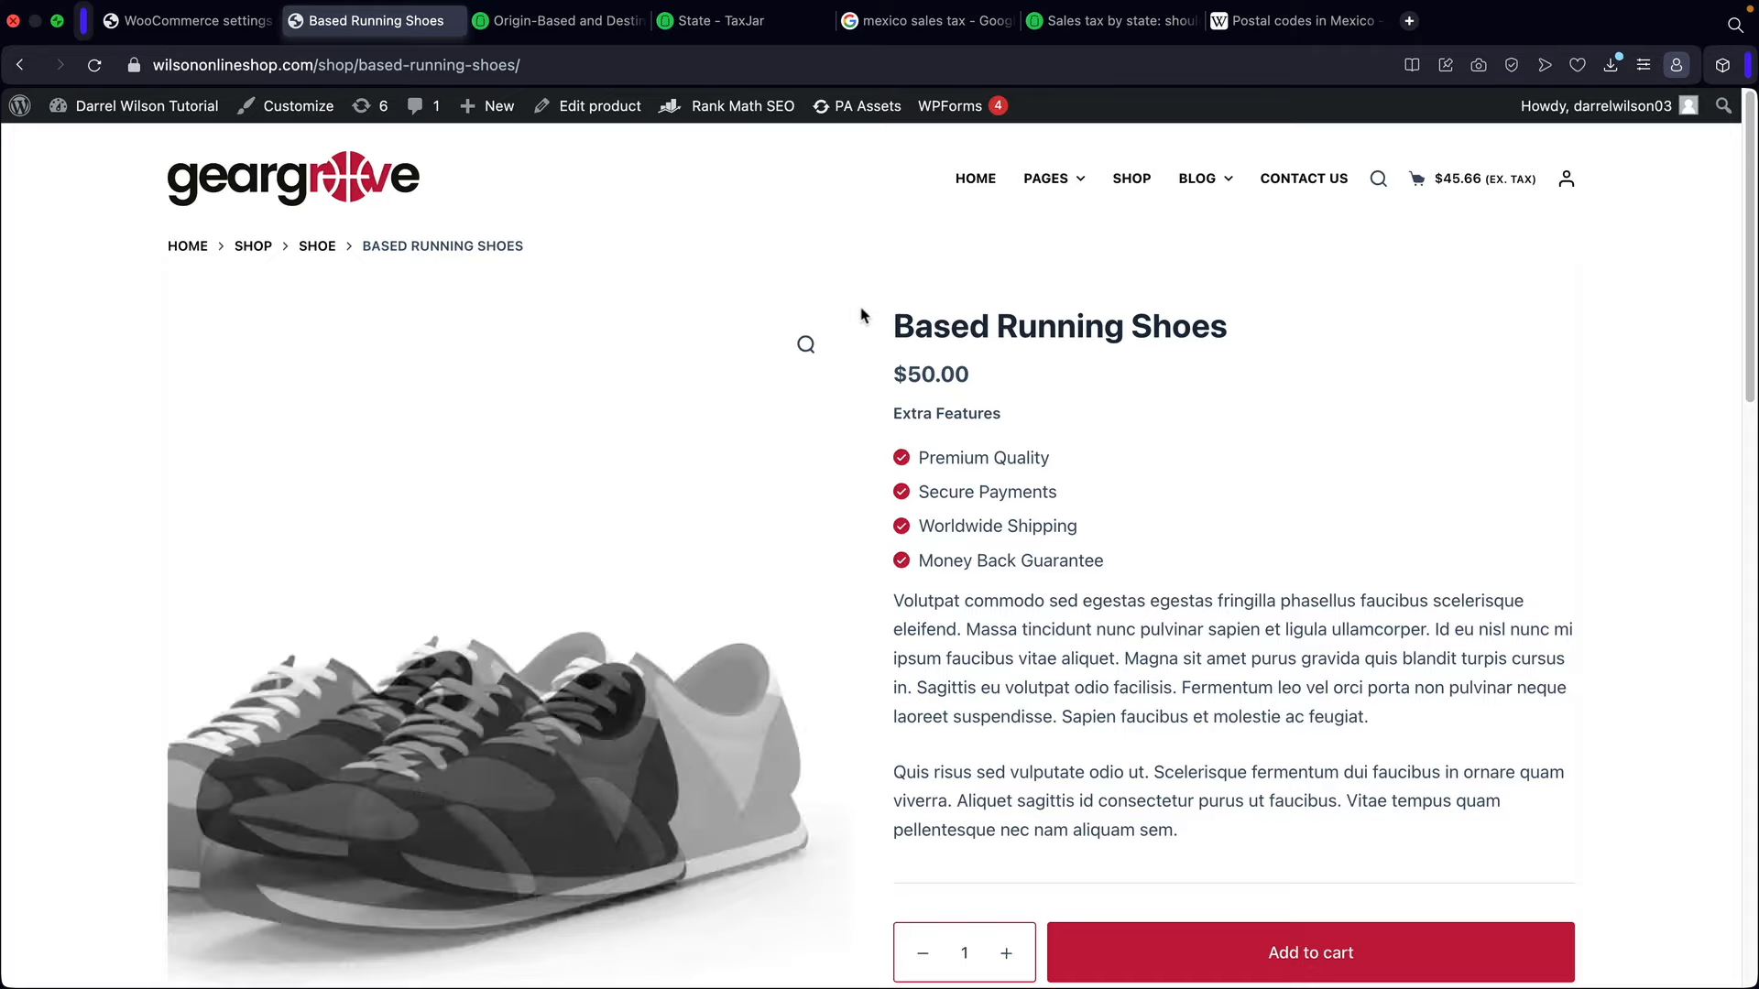
{"action": "left_click", "coordinate": [195, 22]}
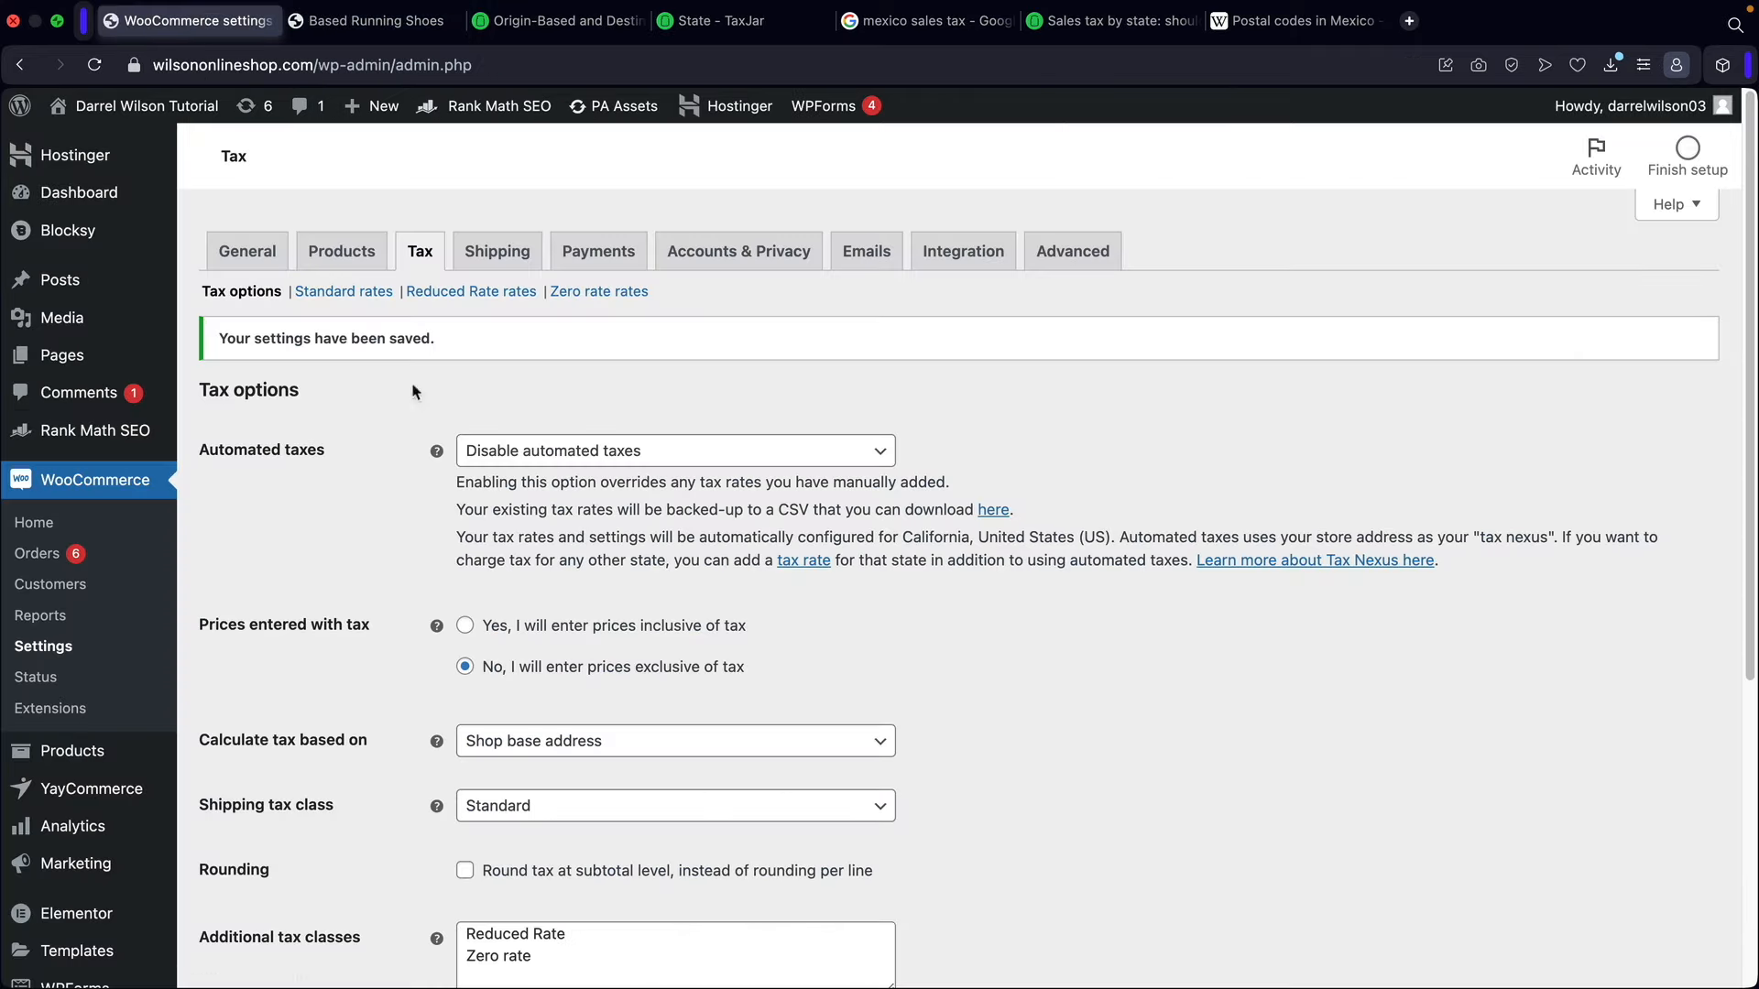
{"action": "left_click", "coordinate": [466, 631]}
{"action": "scroll", "coordinate": [395, 613], "scroll_direction": "down", "scroll_amount": 7}
{"action": "left_click", "coordinate": [259, 873]}
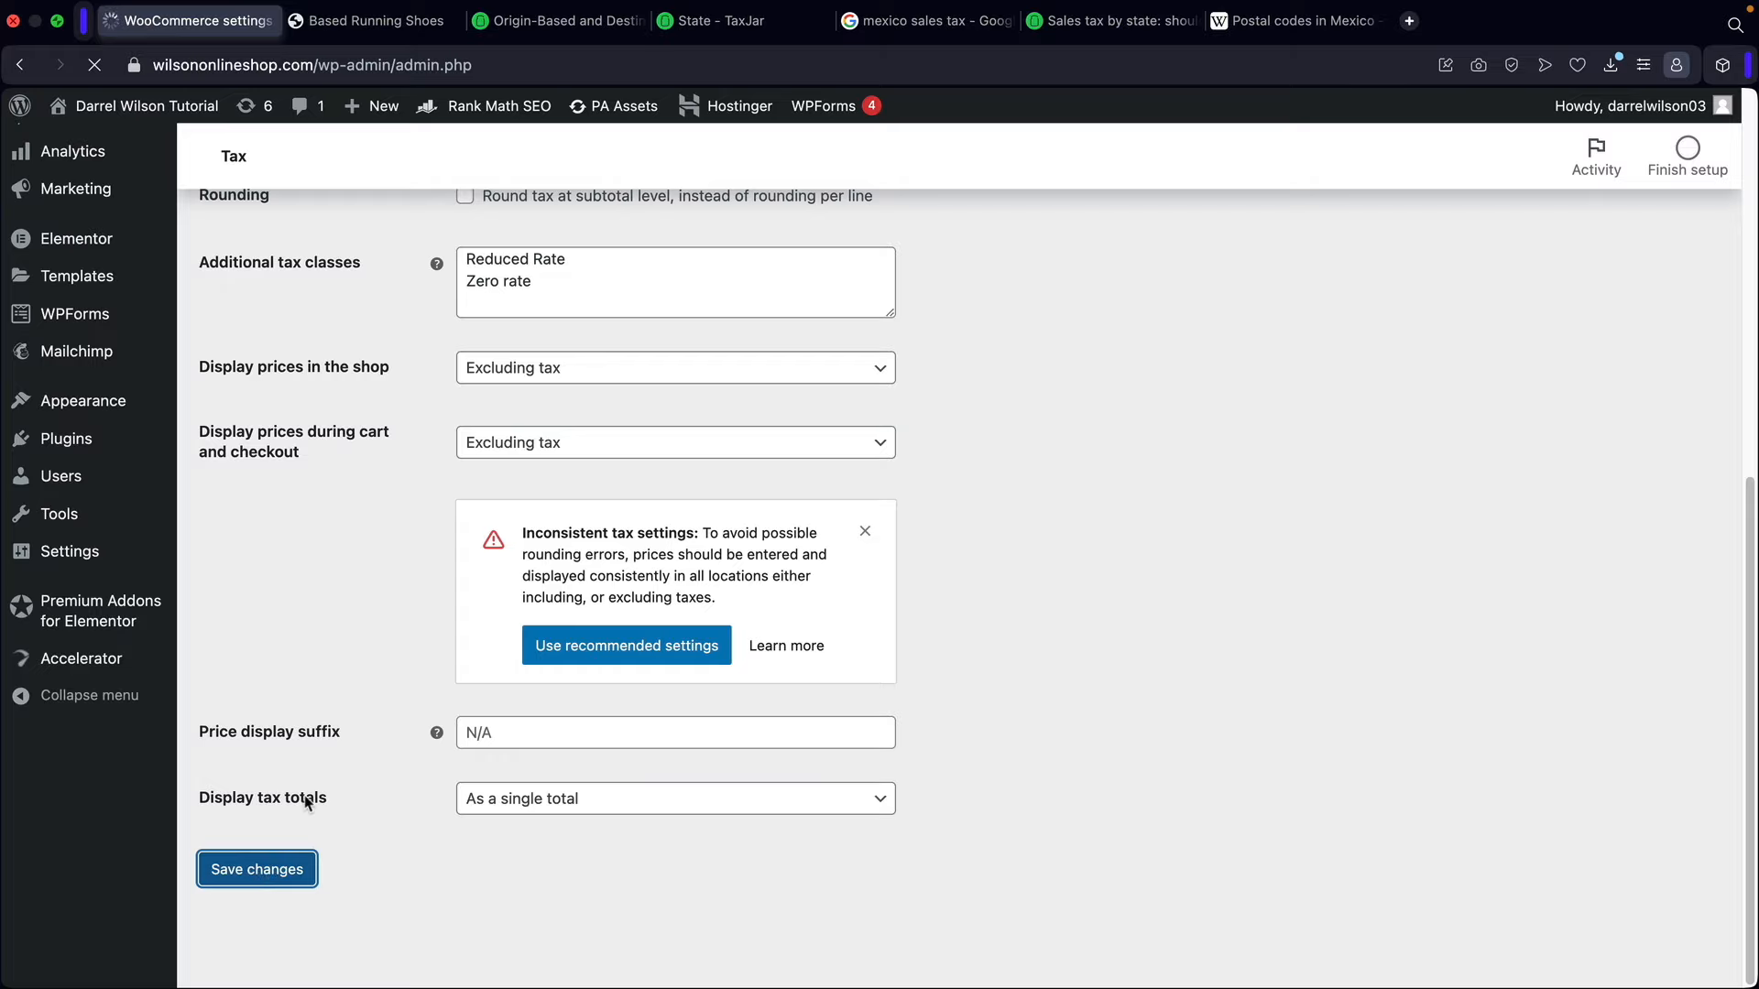
Step: Compare the storefront price of Based Running Shoes with the regular price in its product editor, and return to the product page
{"action": "left_click", "coordinate": [328, 23]}
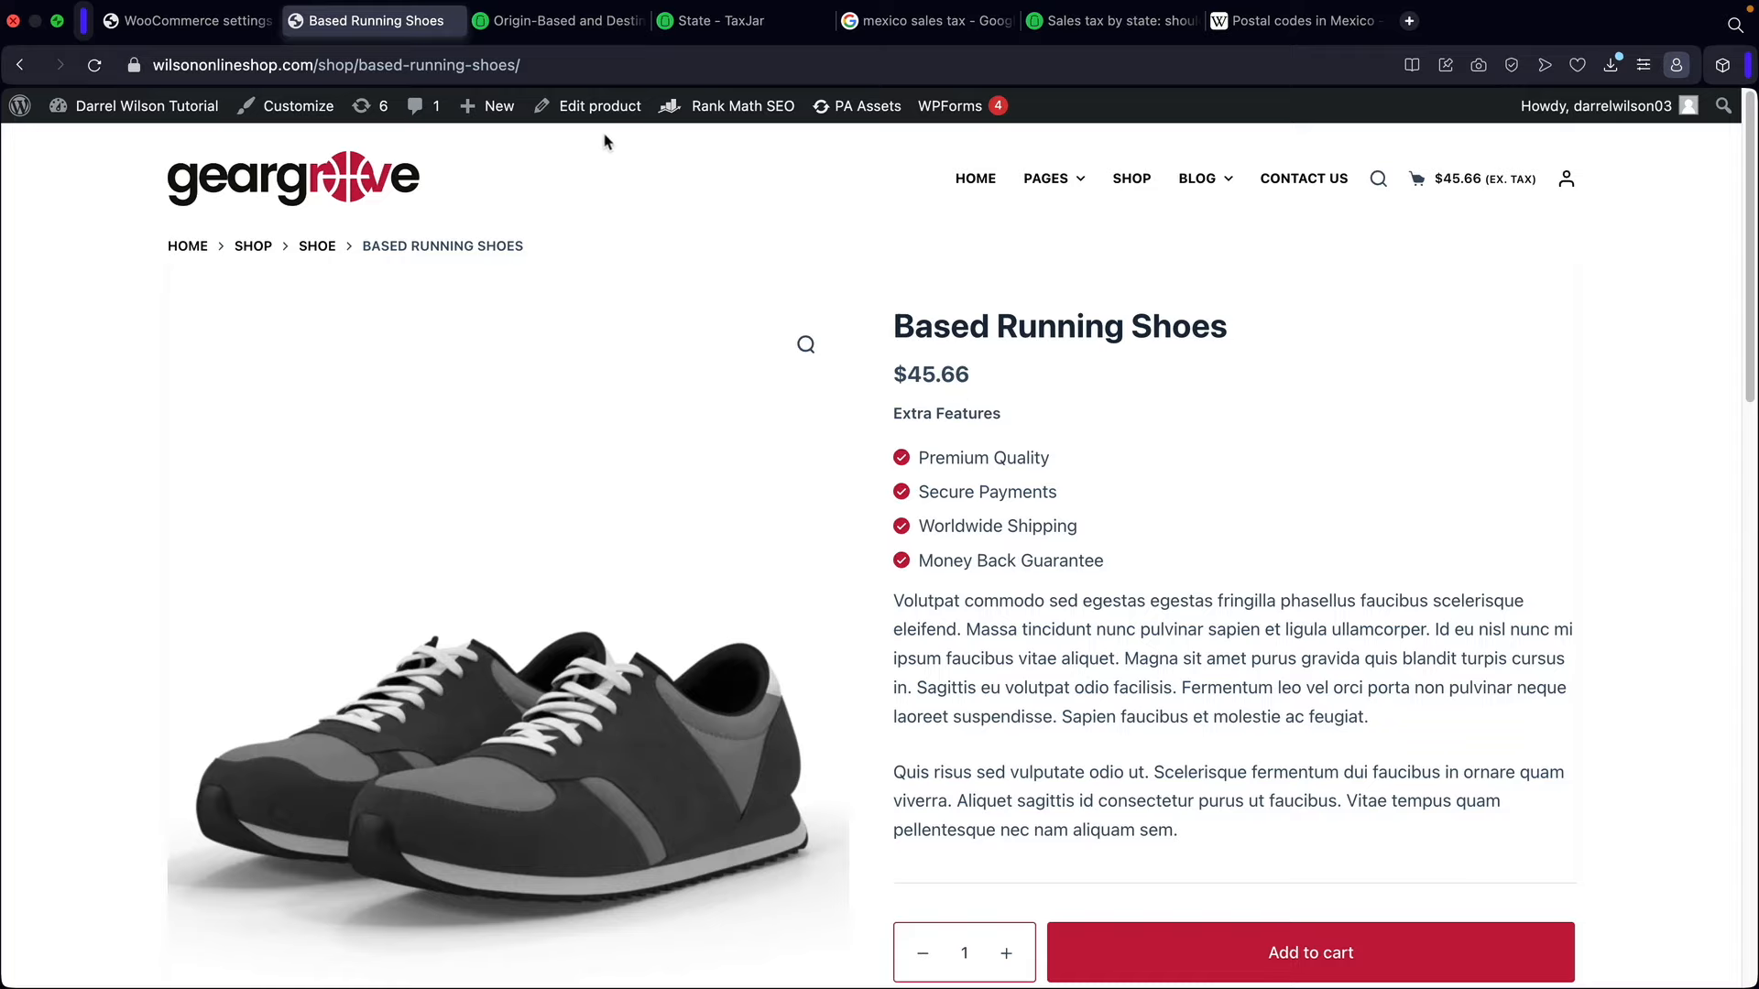
{"action": "left_click", "coordinate": [599, 108]}
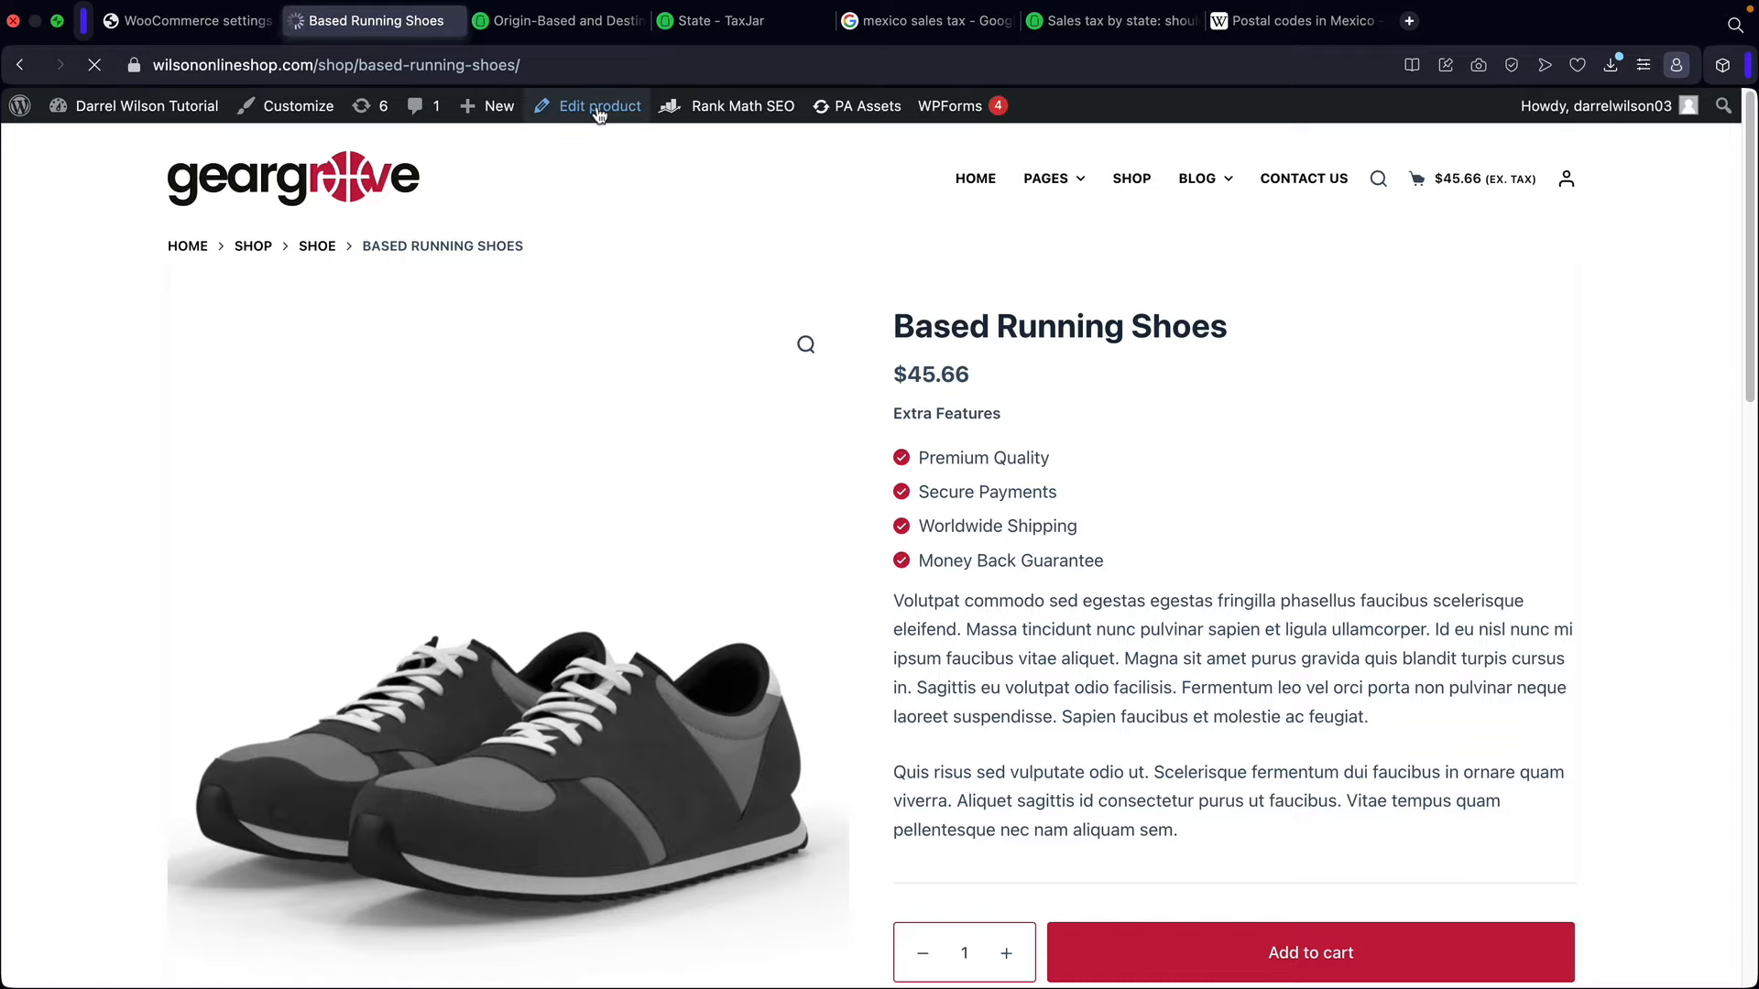
{"action": "scroll", "coordinate": [707, 459], "scroll_direction": "down", "scroll_amount": 5}
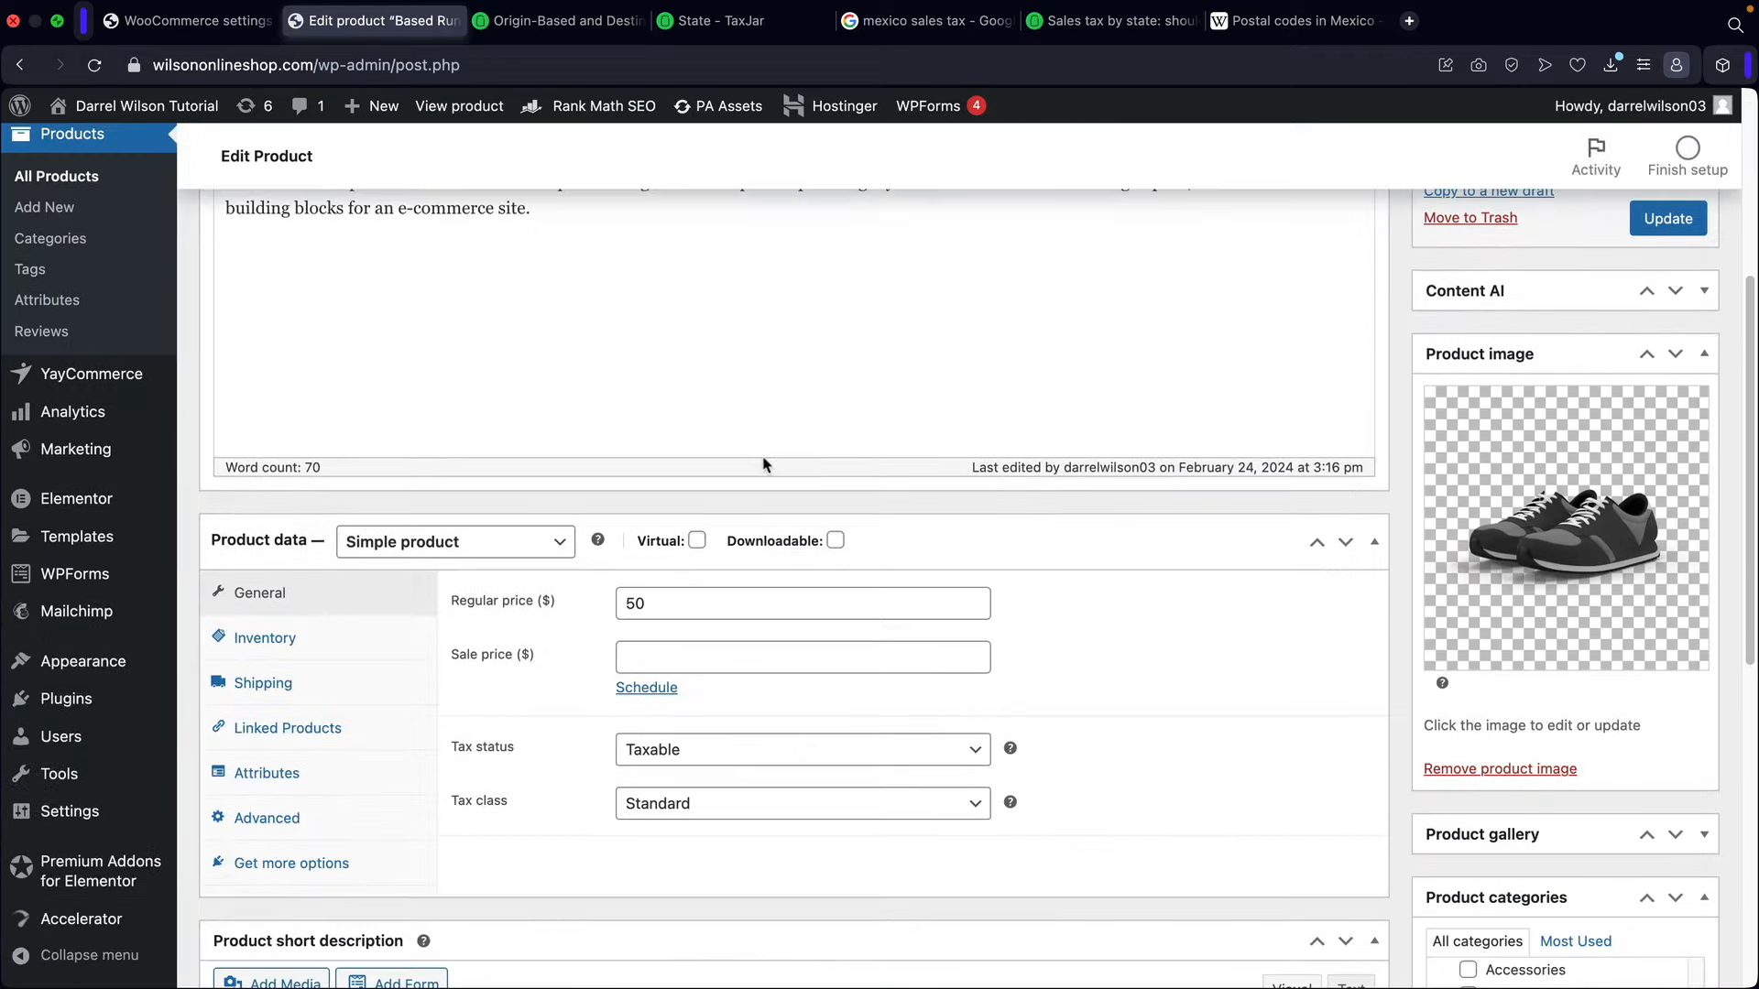
{"action": "left_click", "coordinate": [668, 602]}
{"action": "double_click", "coordinate": [668, 602]}
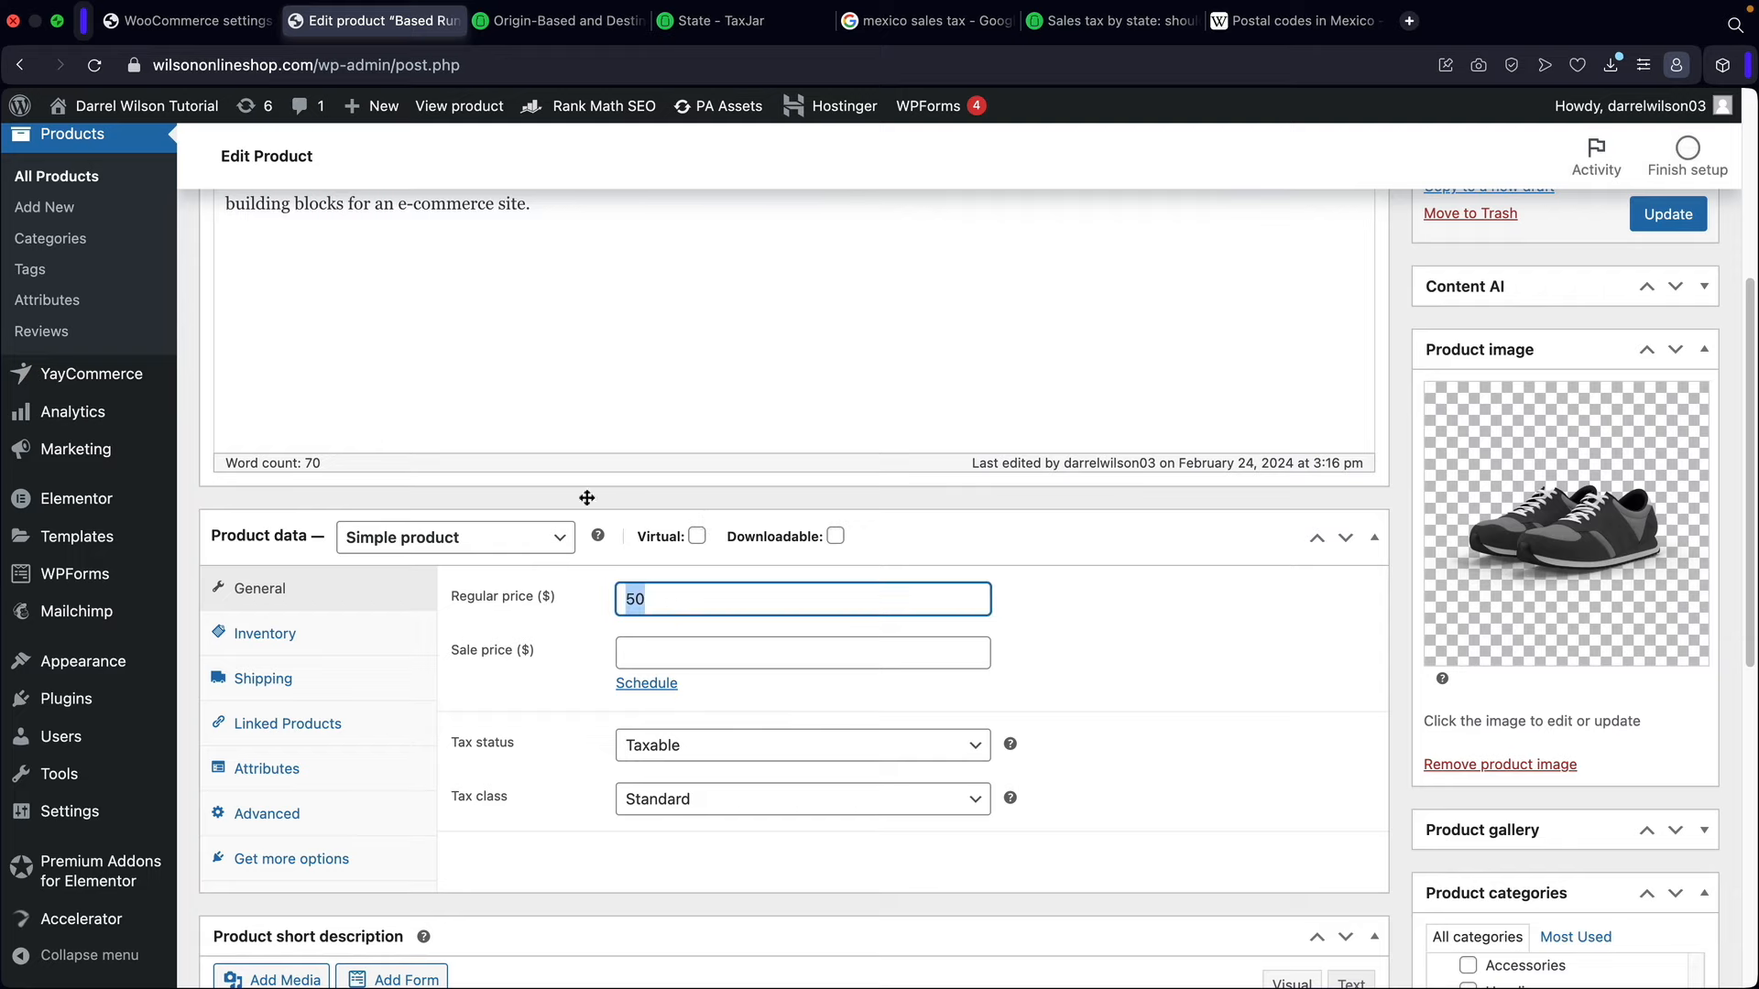
{"action": "left_click", "coordinate": [19, 64]}
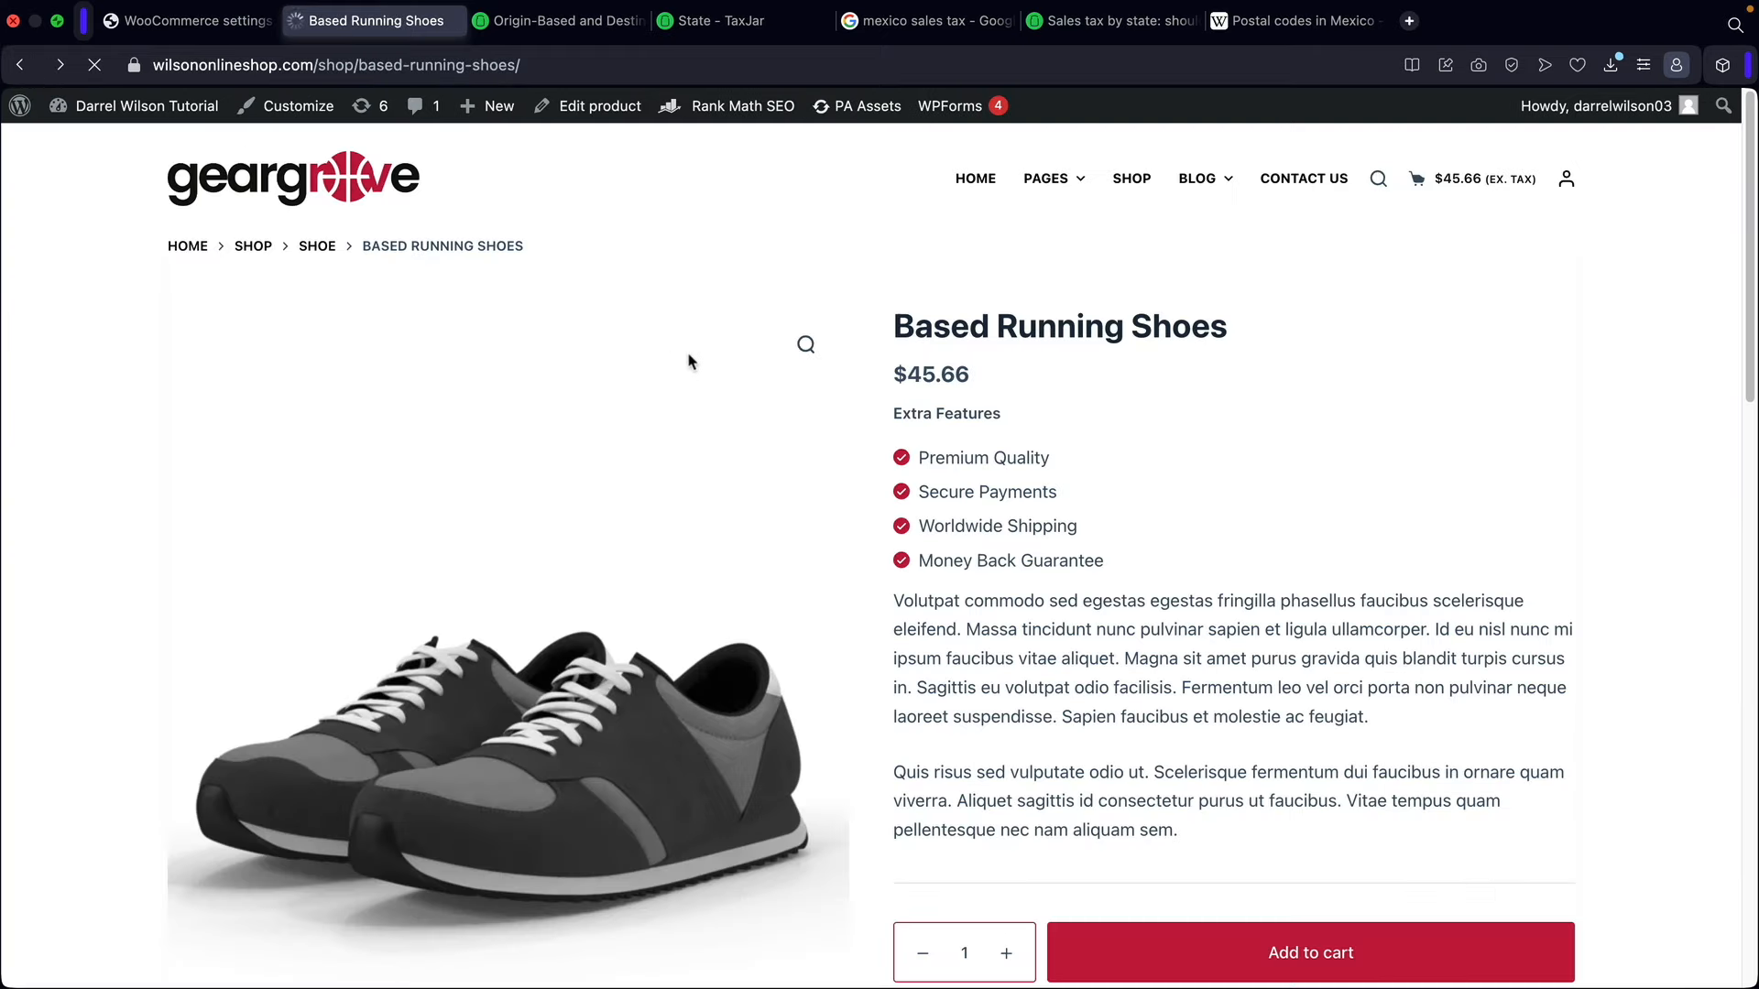
Step: Check the displayed product price, add one pair of Based Running Shoes to the cart and open the cart
{"action": "left_click_drag", "start_coordinate": [998, 380], "coordinate": [876, 376]}
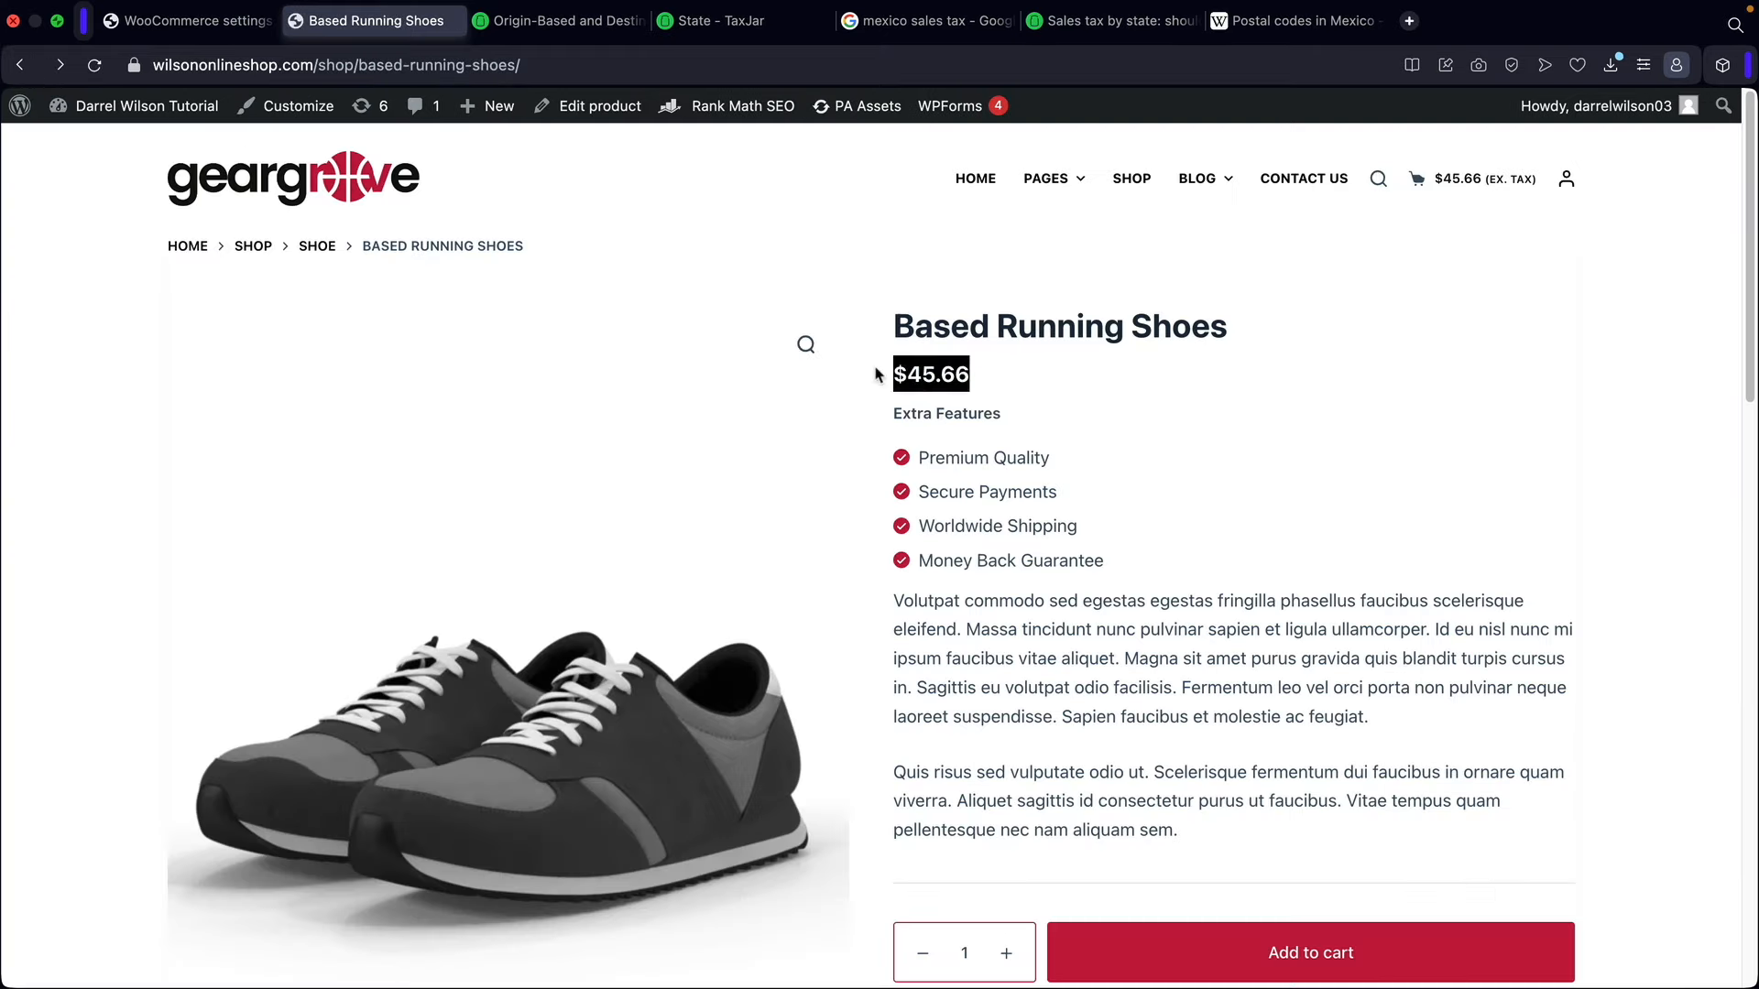
{"action": "left_click", "coordinate": [989, 377]}
{"action": "left_click", "coordinate": [1313, 956]}
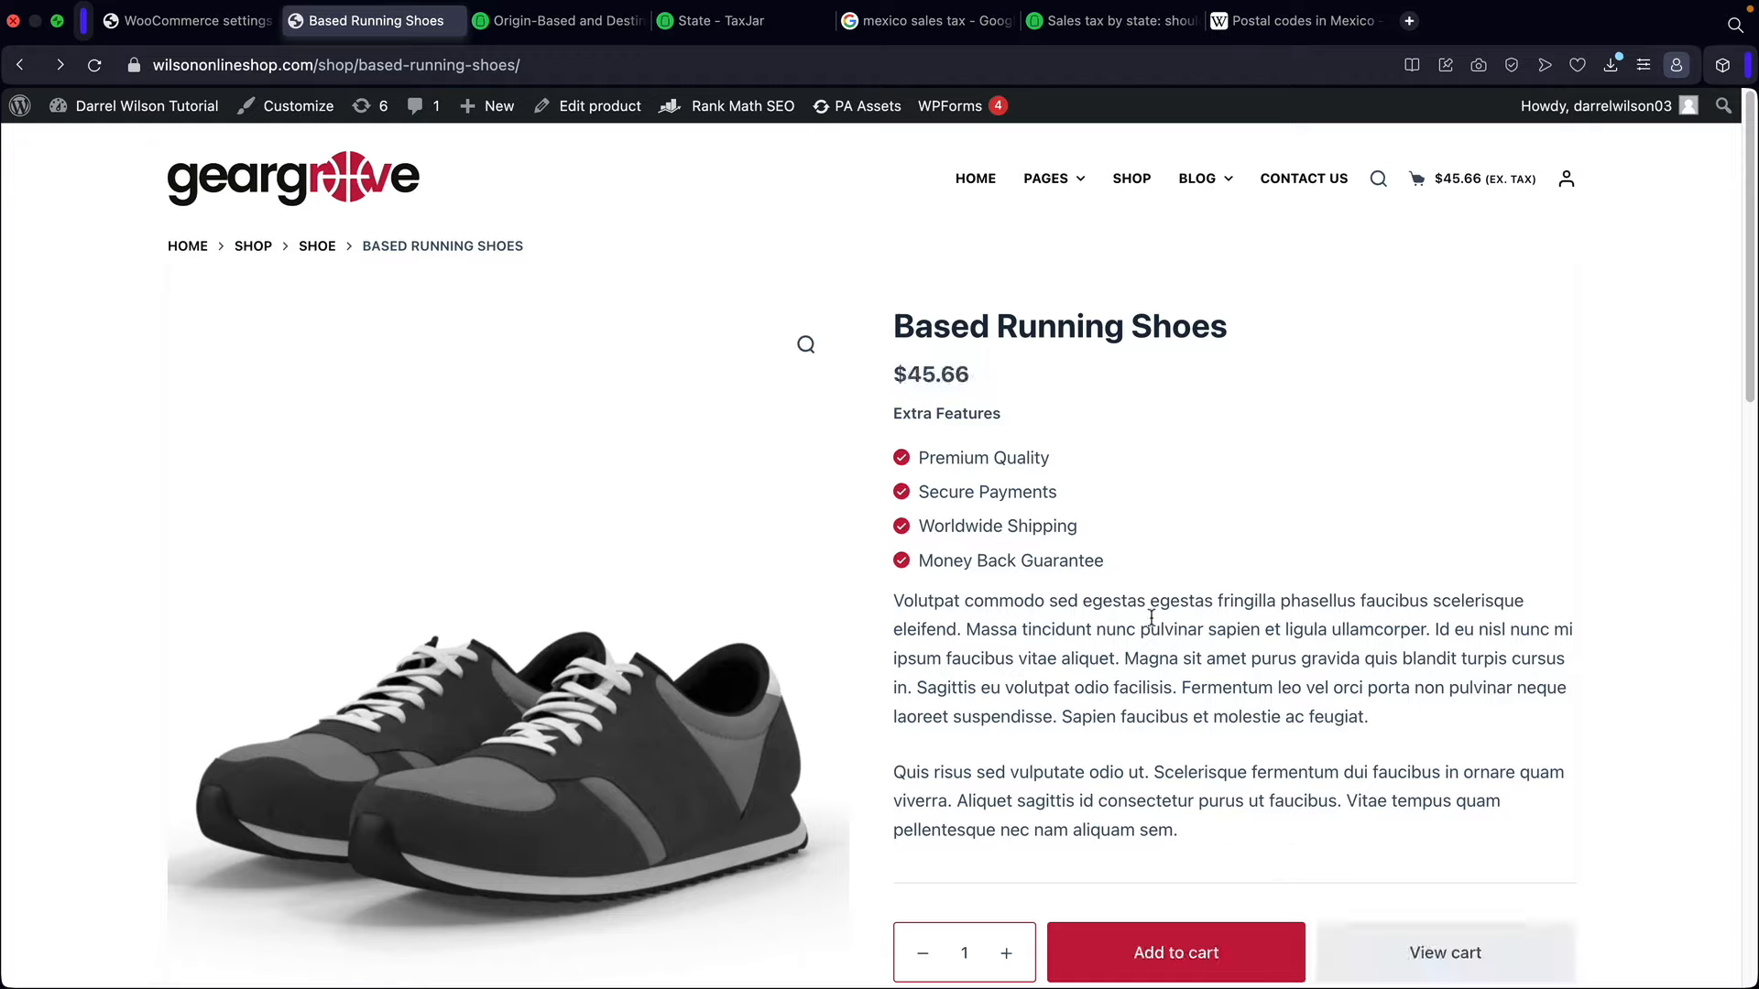
{"action": "left_click", "coordinate": [1416, 962]}
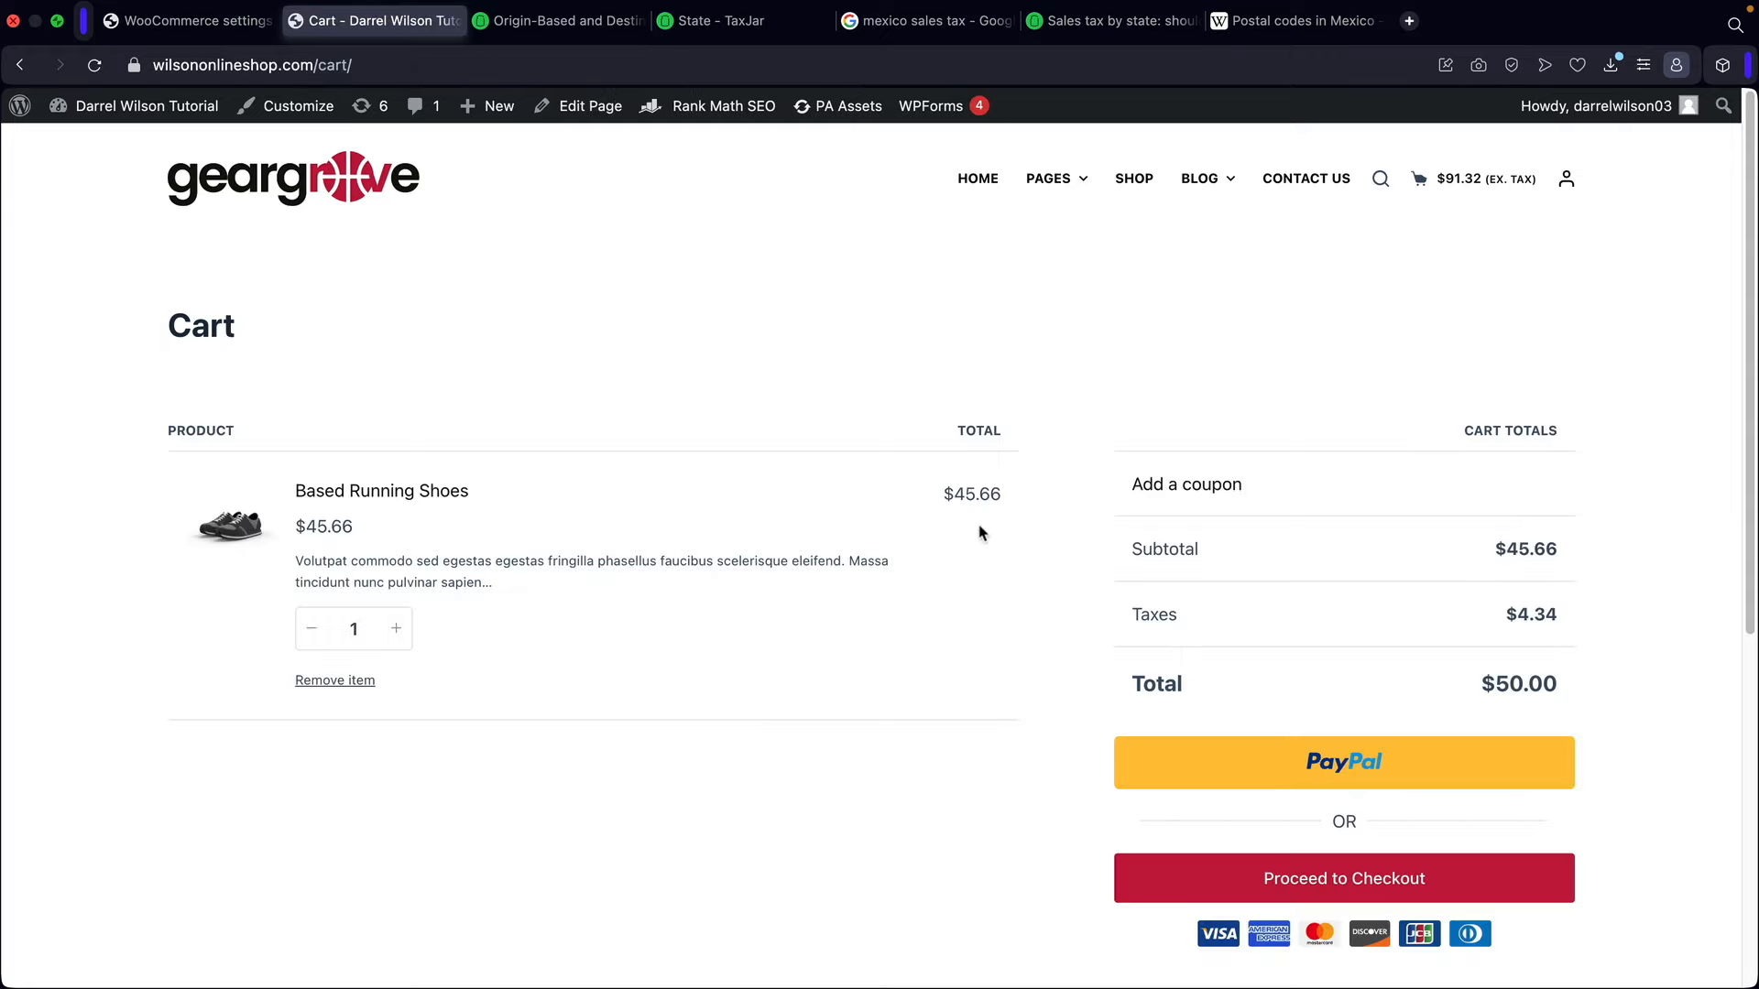
Step: Examine the item price, the taxes and the order total in the cart
{"action": "left_click_drag", "start_coordinate": [1018, 499], "coordinate": [947, 493]}
{"action": "left_click_drag", "start_coordinate": [1489, 618], "coordinate": [1580, 619]}
{"action": "left_click_drag", "start_coordinate": [1479, 683], "coordinate": [1591, 675]}
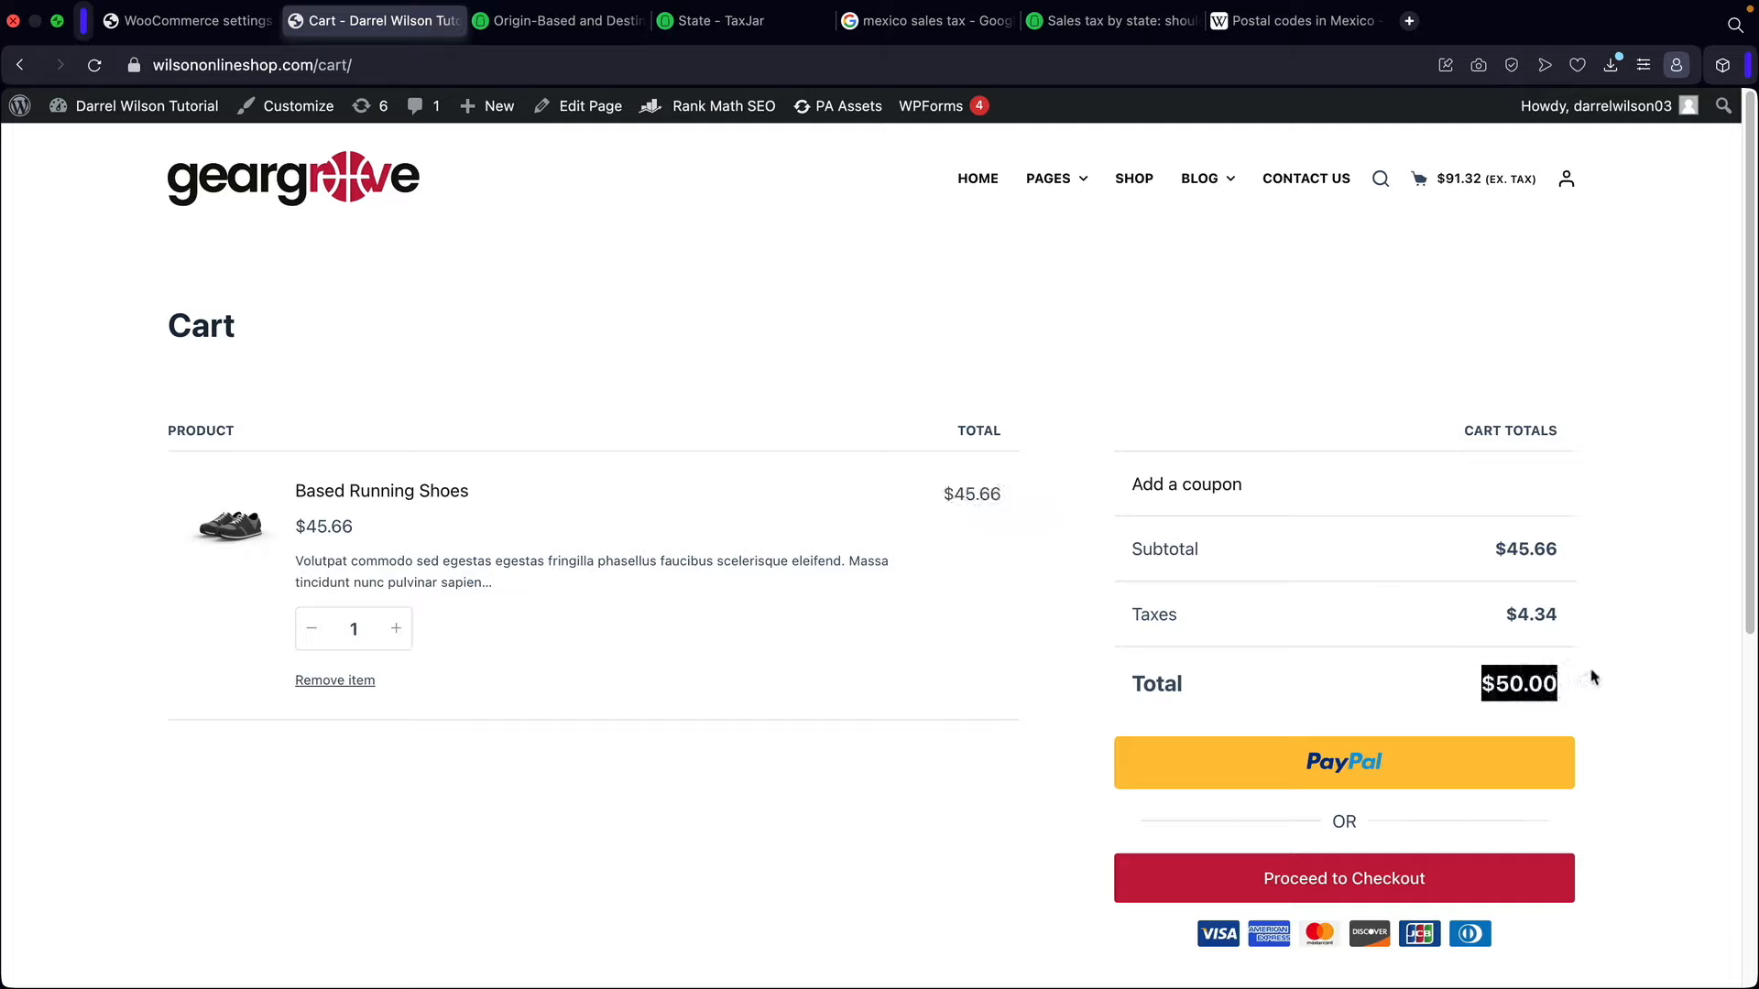
{"action": "left_click", "coordinate": [1592, 678]}
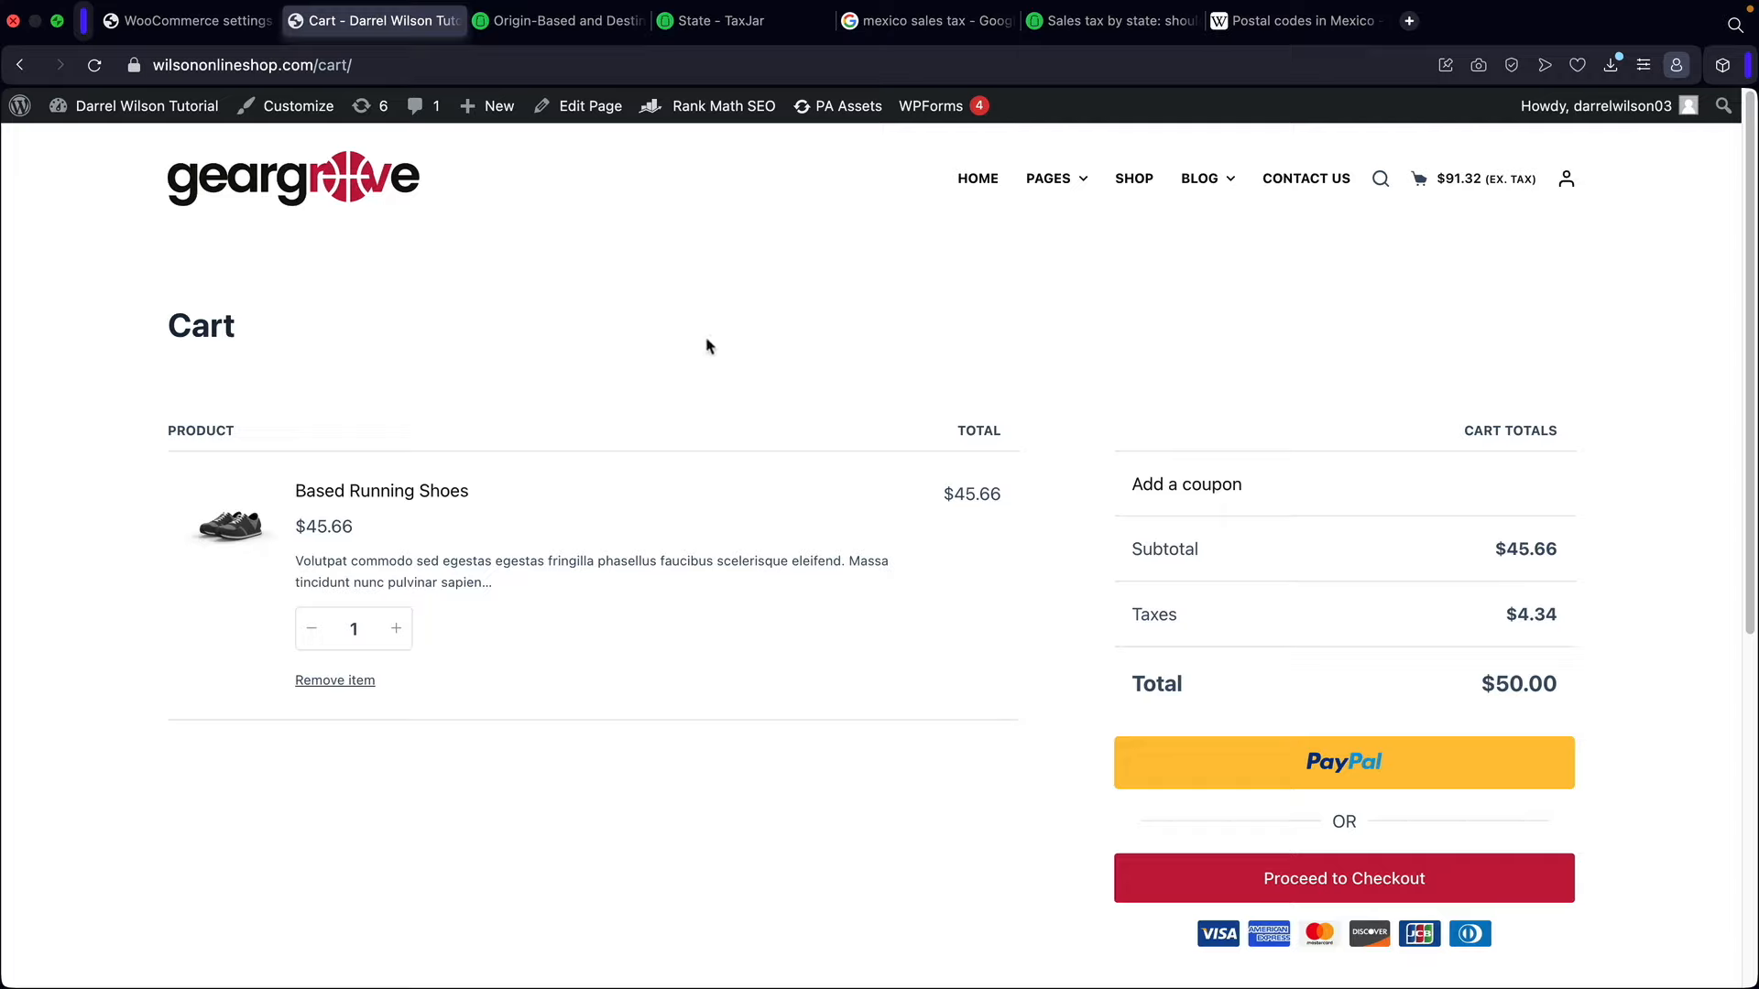
{"action": "left_click_drag", "start_coordinate": [1475, 680], "coordinate": [1576, 676]}
{"action": "left_click", "coordinate": [1572, 673]}
{"action": "left_click_drag", "start_coordinate": [1465, 687], "coordinate": [1588, 687]}
{"action": "left_click", "coordinate": [1585, 679]}
Step: Set "Prices entered with tax" to "No, I will enter prices exclusive of tax" in the WooCommerce settings and save the changes
{"action": "left_click", "coordinate": [188, 20]}
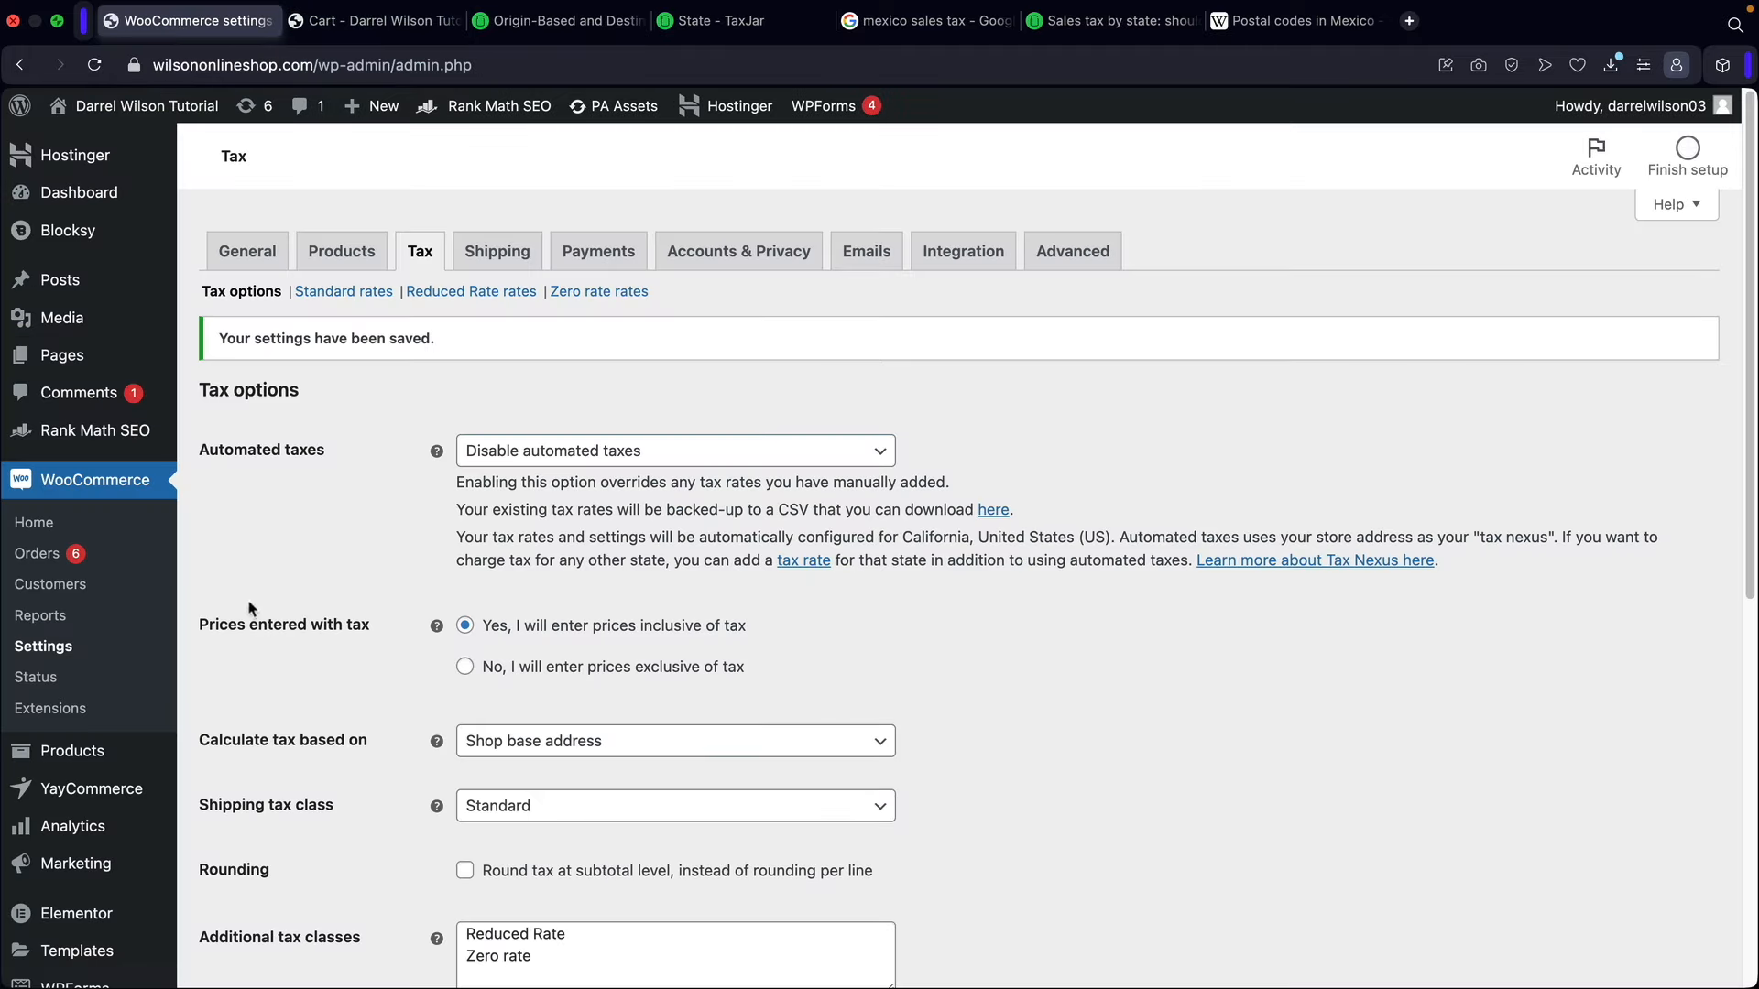
{"action": "left_click", "coordinate": [466, 668]}
{"action": "scroll", "coordinate": [396, 689], "scroll_direction": "down", "scroll_amount": 1}
{"action": "scroll", "coordinate": [389, 623], "scroll_direction": "down", "scroll_amount": 5}
{"action": "left_click", "coordinate": [284, 873]}
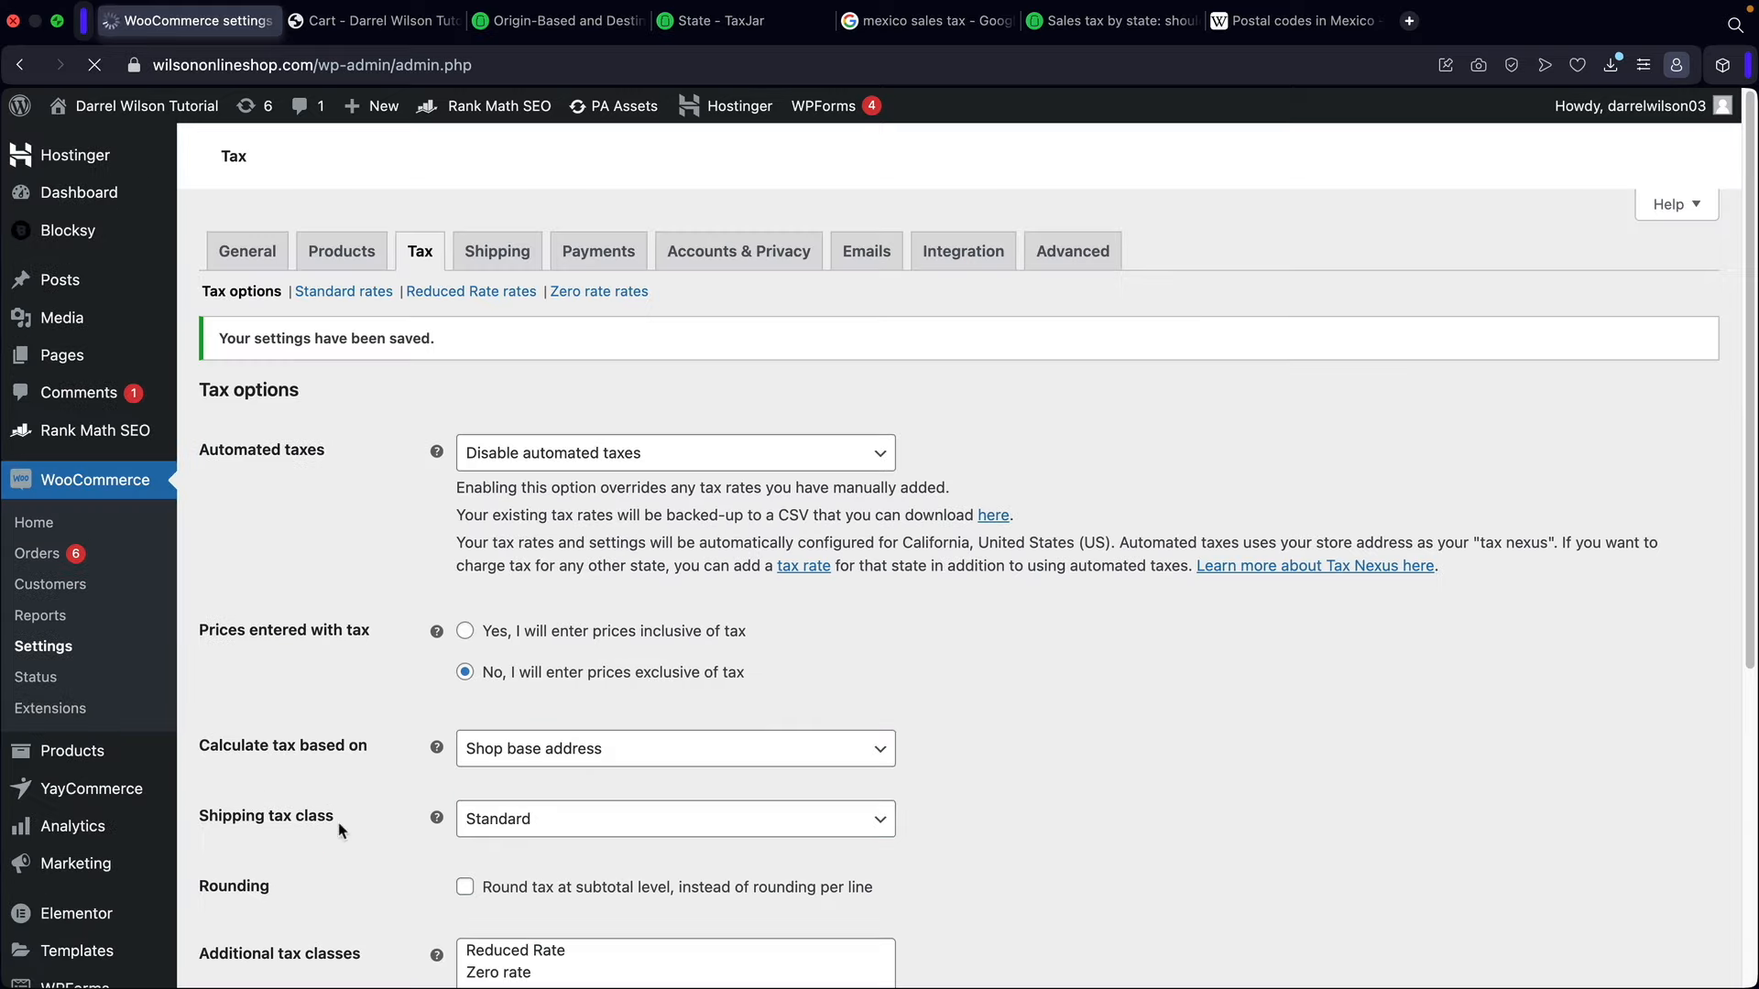
Step: Review the available address choices for the "Calculate tax based on" setting without changing it
{"action": "scroll", "coordinate": [404, 388], "scroll_direction": "down", "scroll_amount": 4}
{"action": "left_click_drag", "start_coordinate": [404, 384], "coordinate": [218, 378]}
{"action": "left_click", "coordinate": [471, 363]}
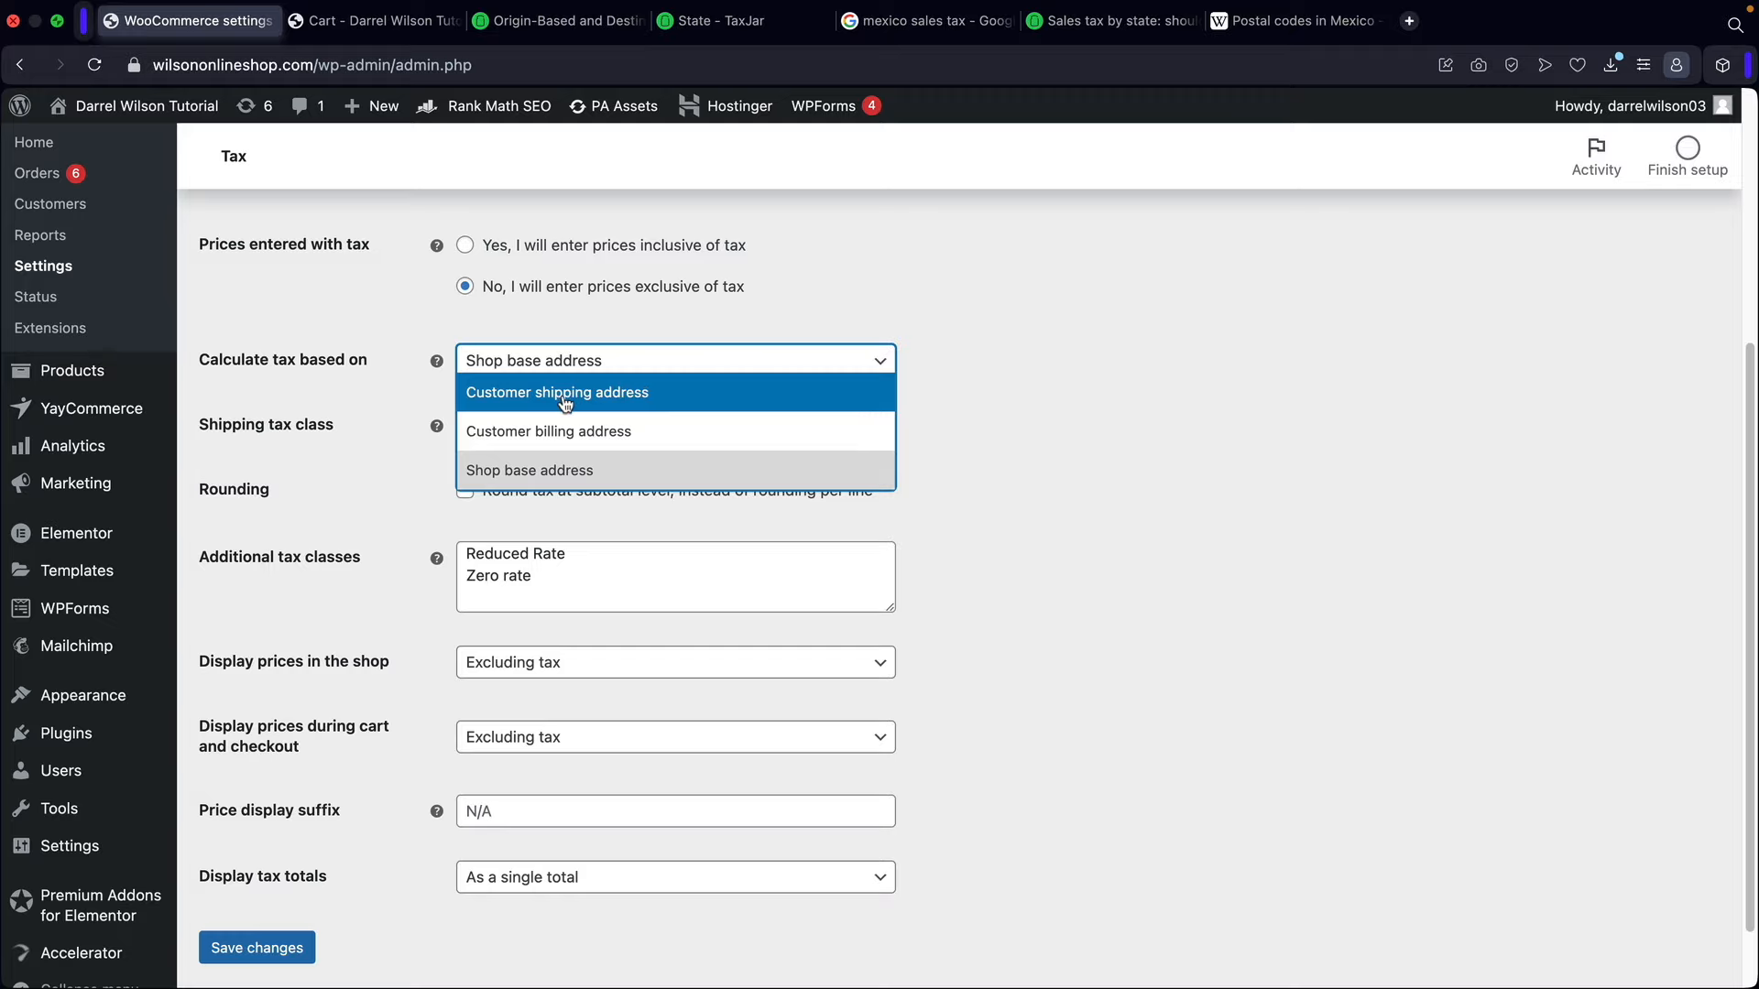
{"action": "left_click", "coordinate": [963, 370]}
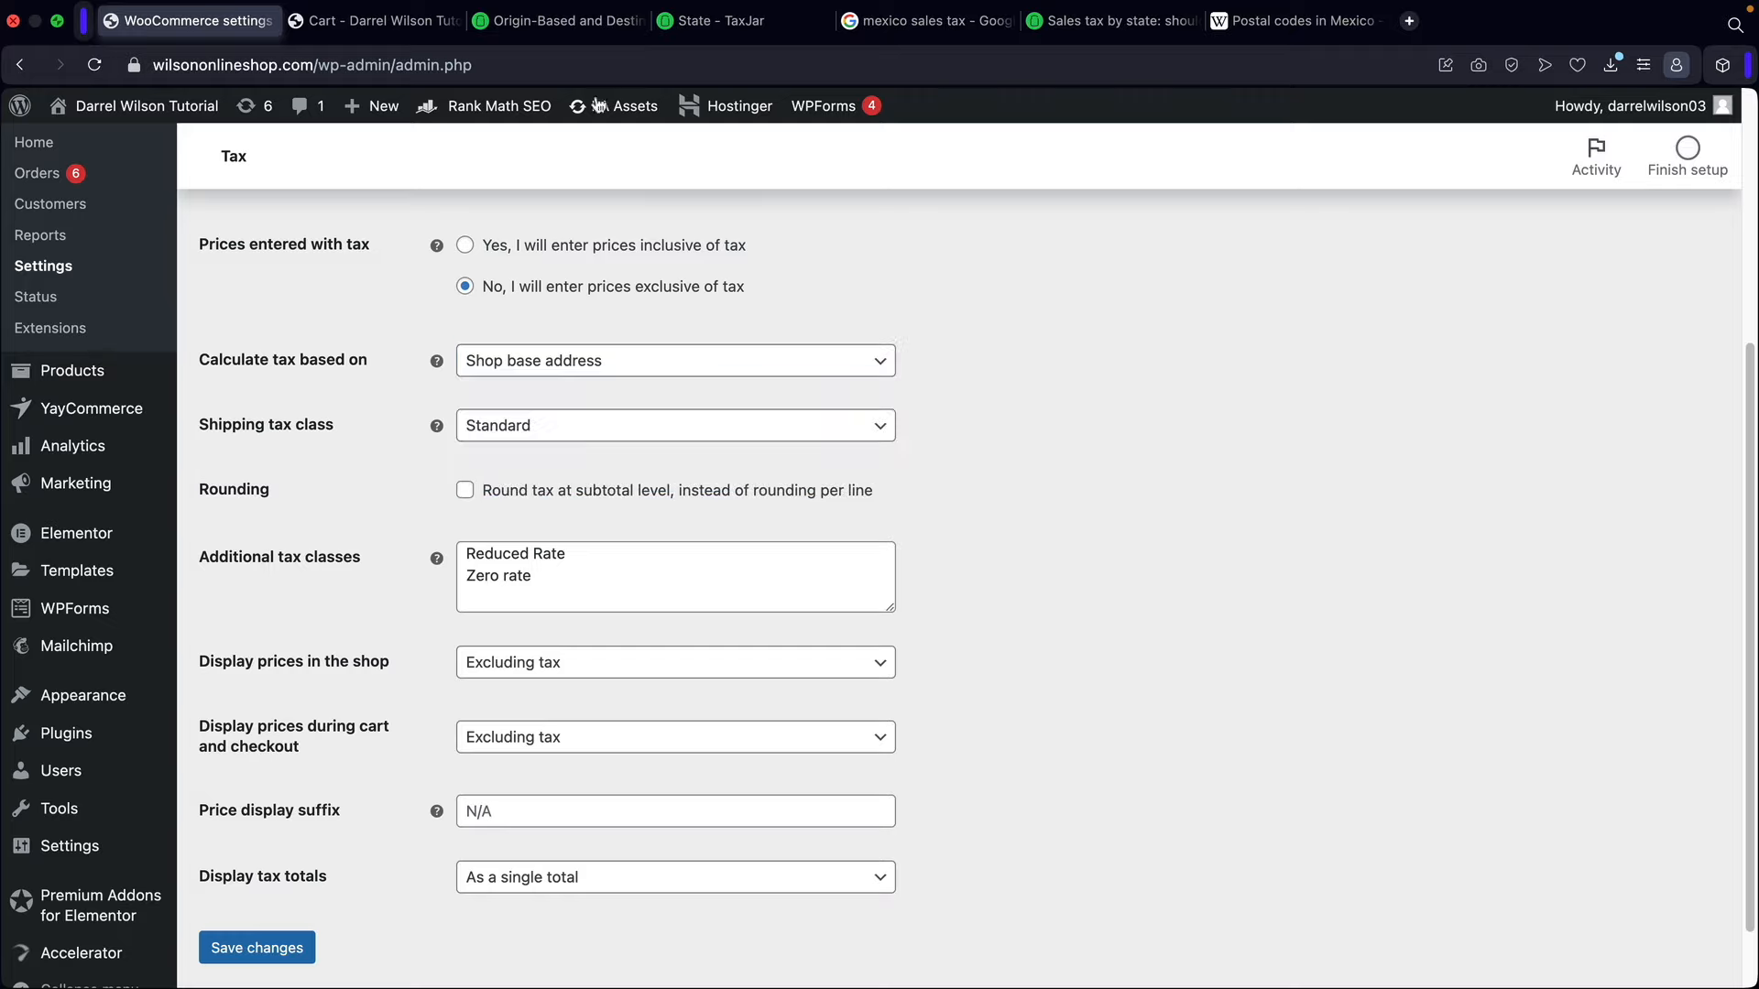
Step: Switch to the TaxJar article and read the list of origin-based sales tax states and which rate sellers there should charge
{"action": "left_click", "coordinate": [561, 20]}
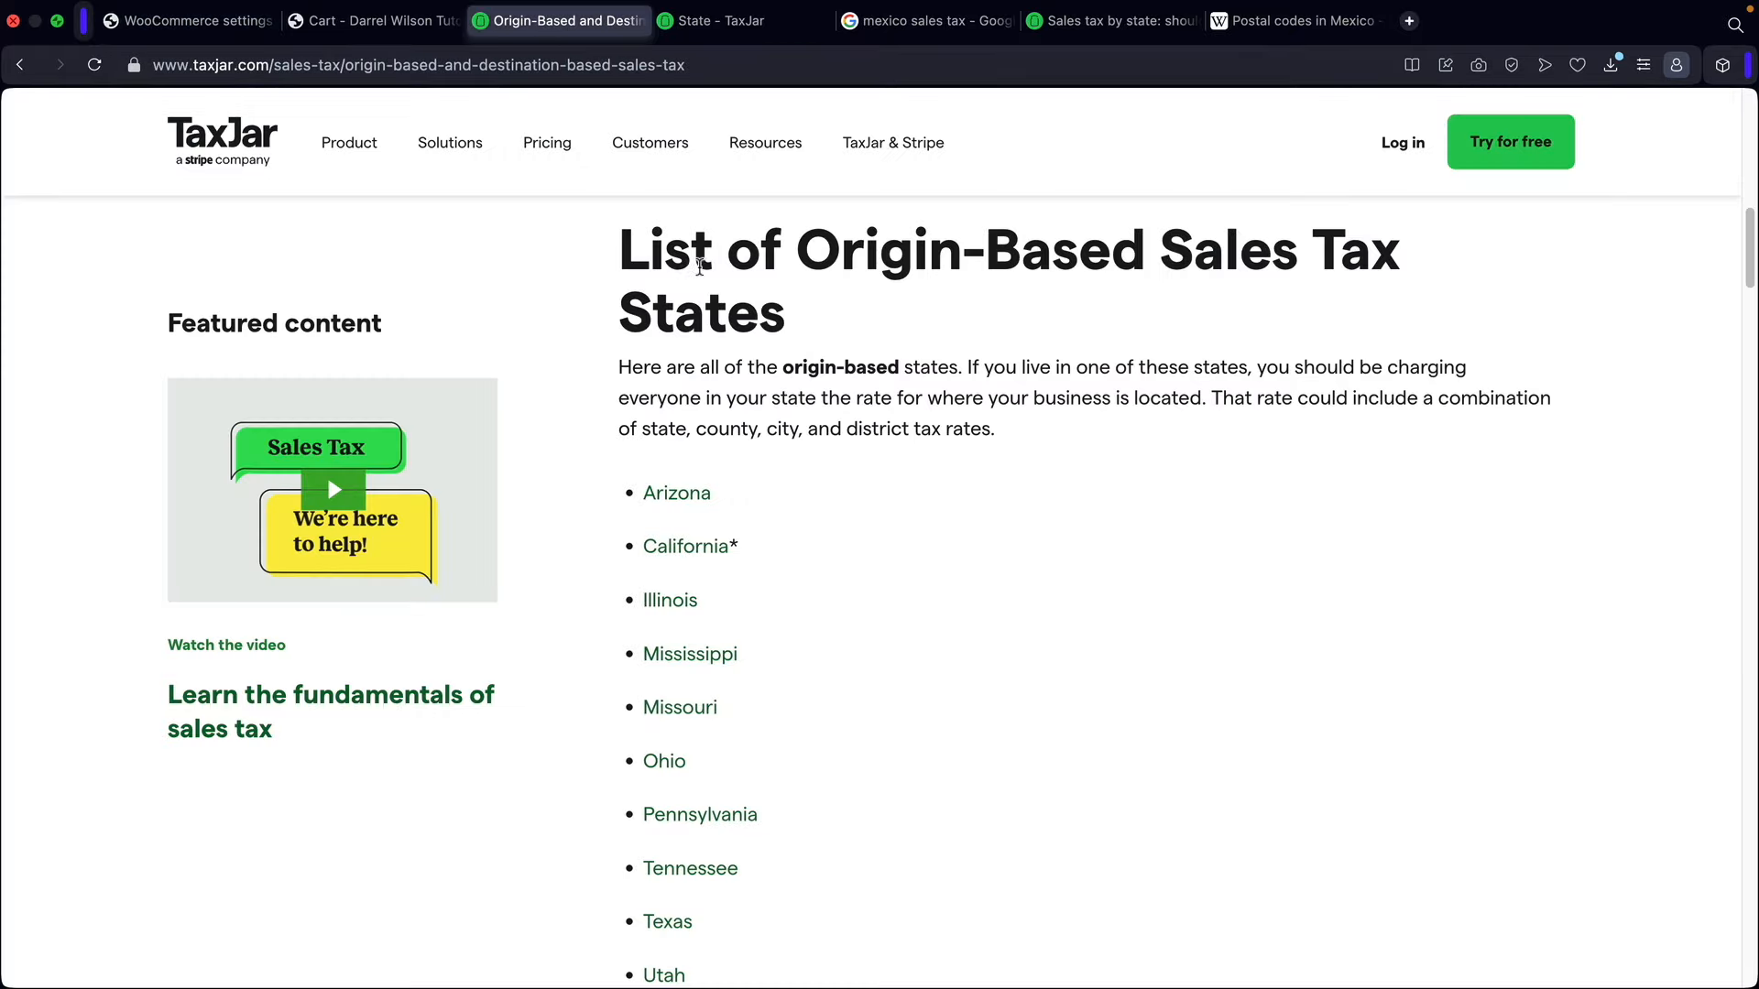
{"action": "left_click_drag", "start_coordinate": [614, 238], "coordinate": [818, 320]}
{"action": "left_click", "coordinate": [822, 322]}
{"action": "scroll", "coordinate": [856, 412], "scroll_direction": "down", "scroll_amount": 3}
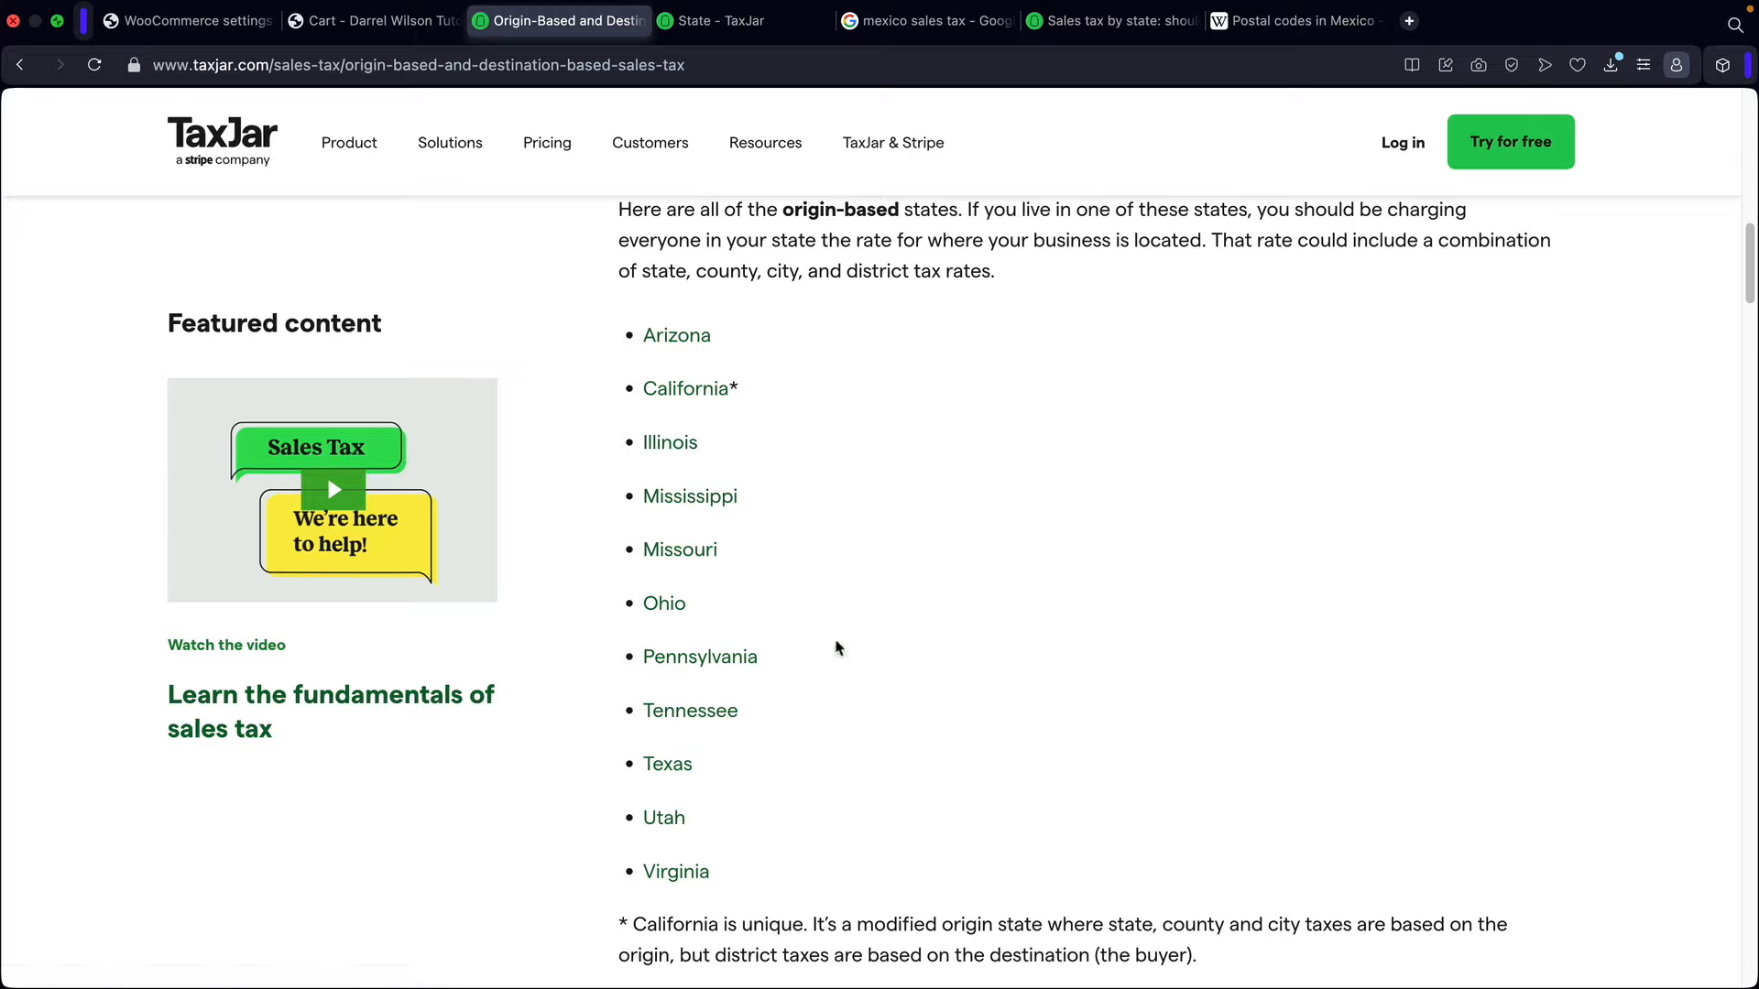
{"action": "scroll", "coordinate": [834, 539], "scroll_direction": "up", "scroll_amount": 1}
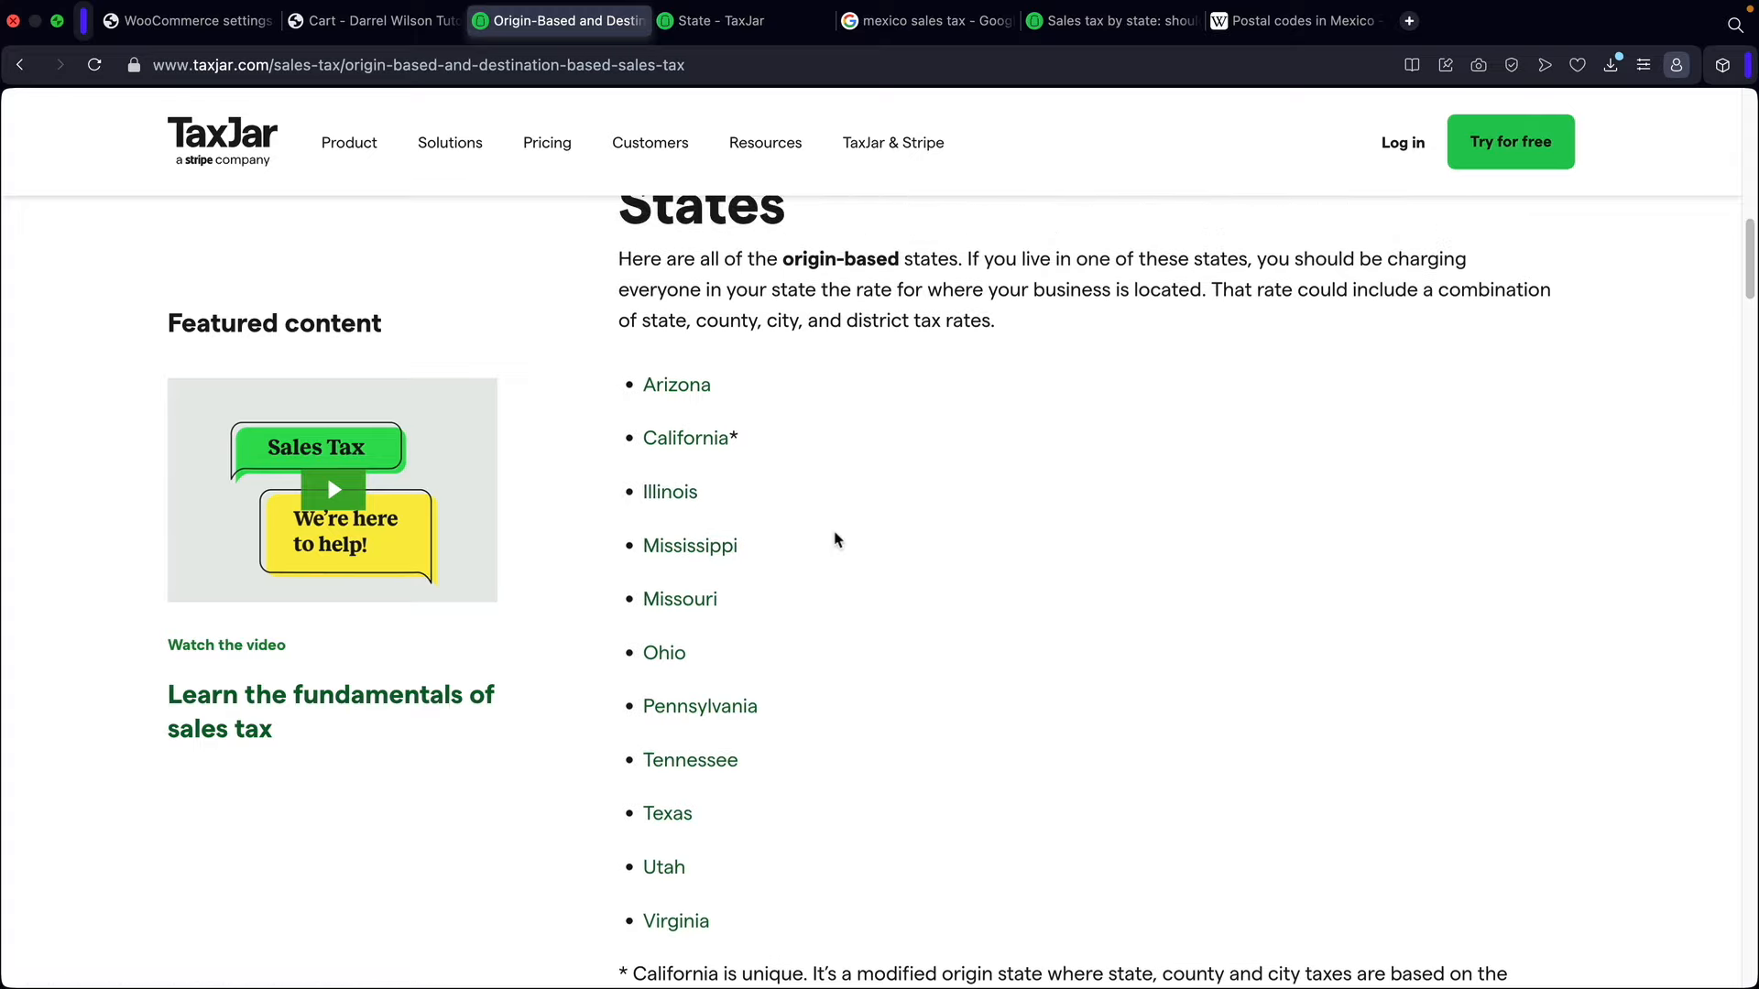
{"action": "scroll", "coordinate": [833, 539], "scroll_direction": "up", "scroll_amount": 2}
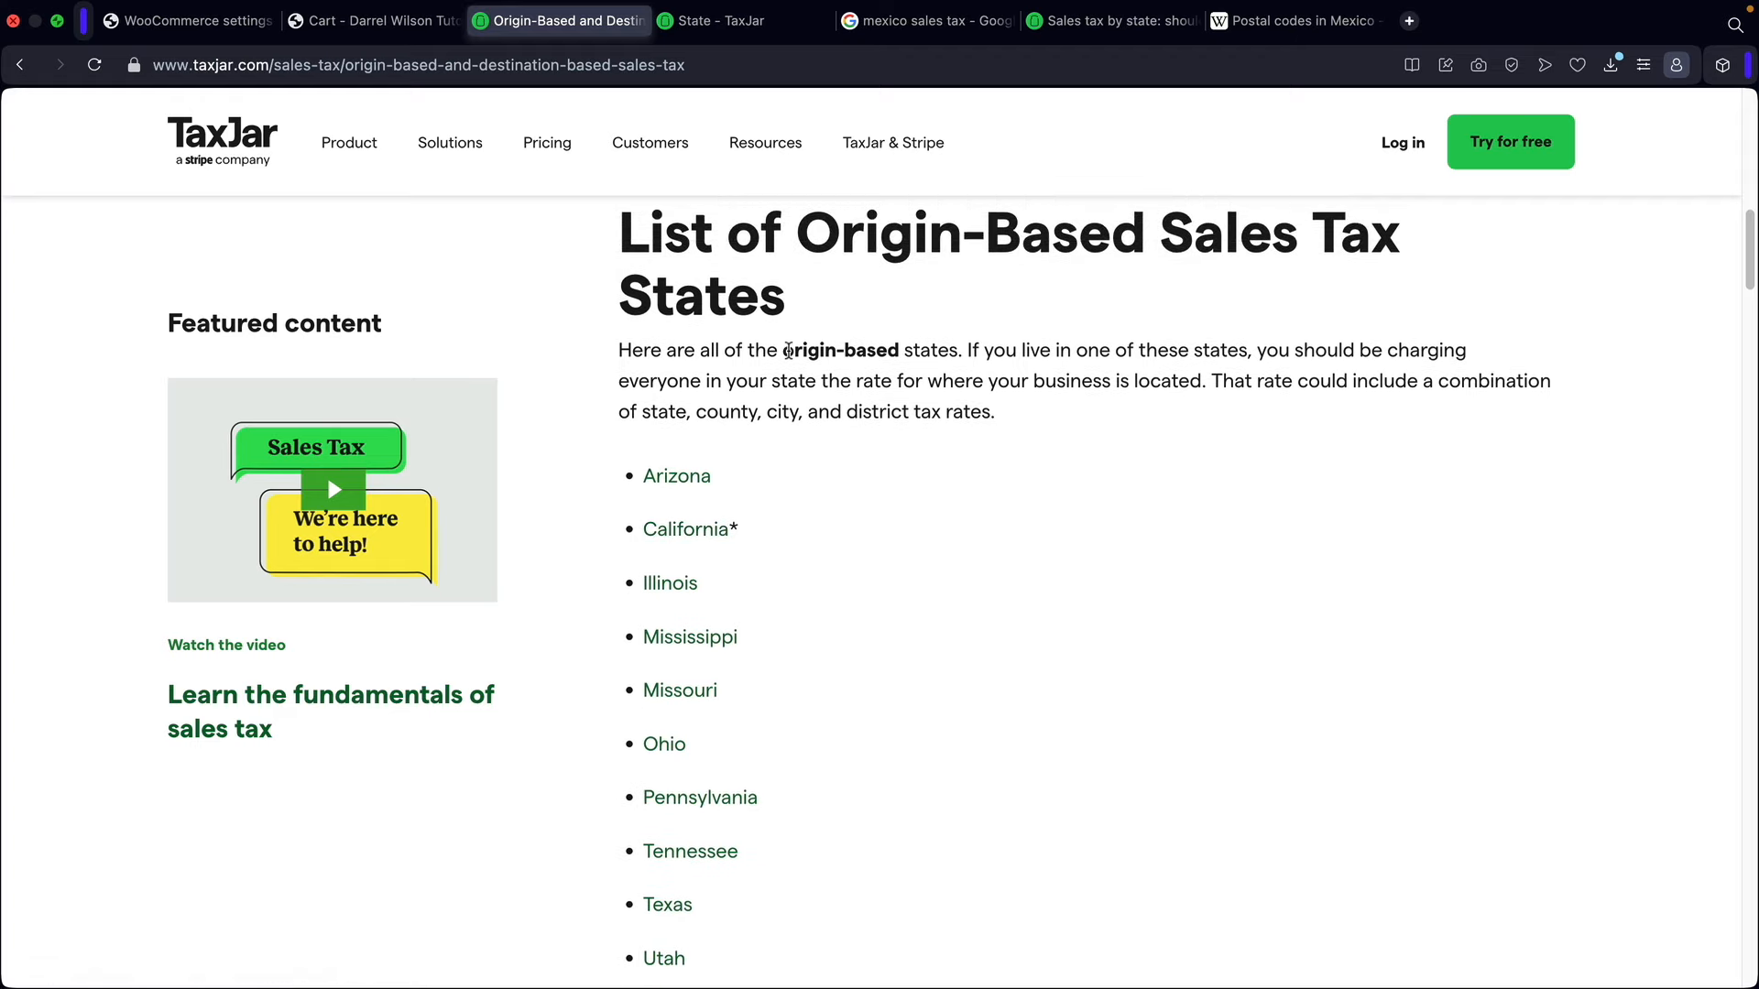
{"action": "left_click_drag", "start_coordinate": [788, 351], "coordinate": [899, 349]}
{"action": "left_click", "coordinate": [904, 353]}
{"action": "left_click_drag", "start_coordinate": [1035, 380], "coordinate": [1208, 387]}
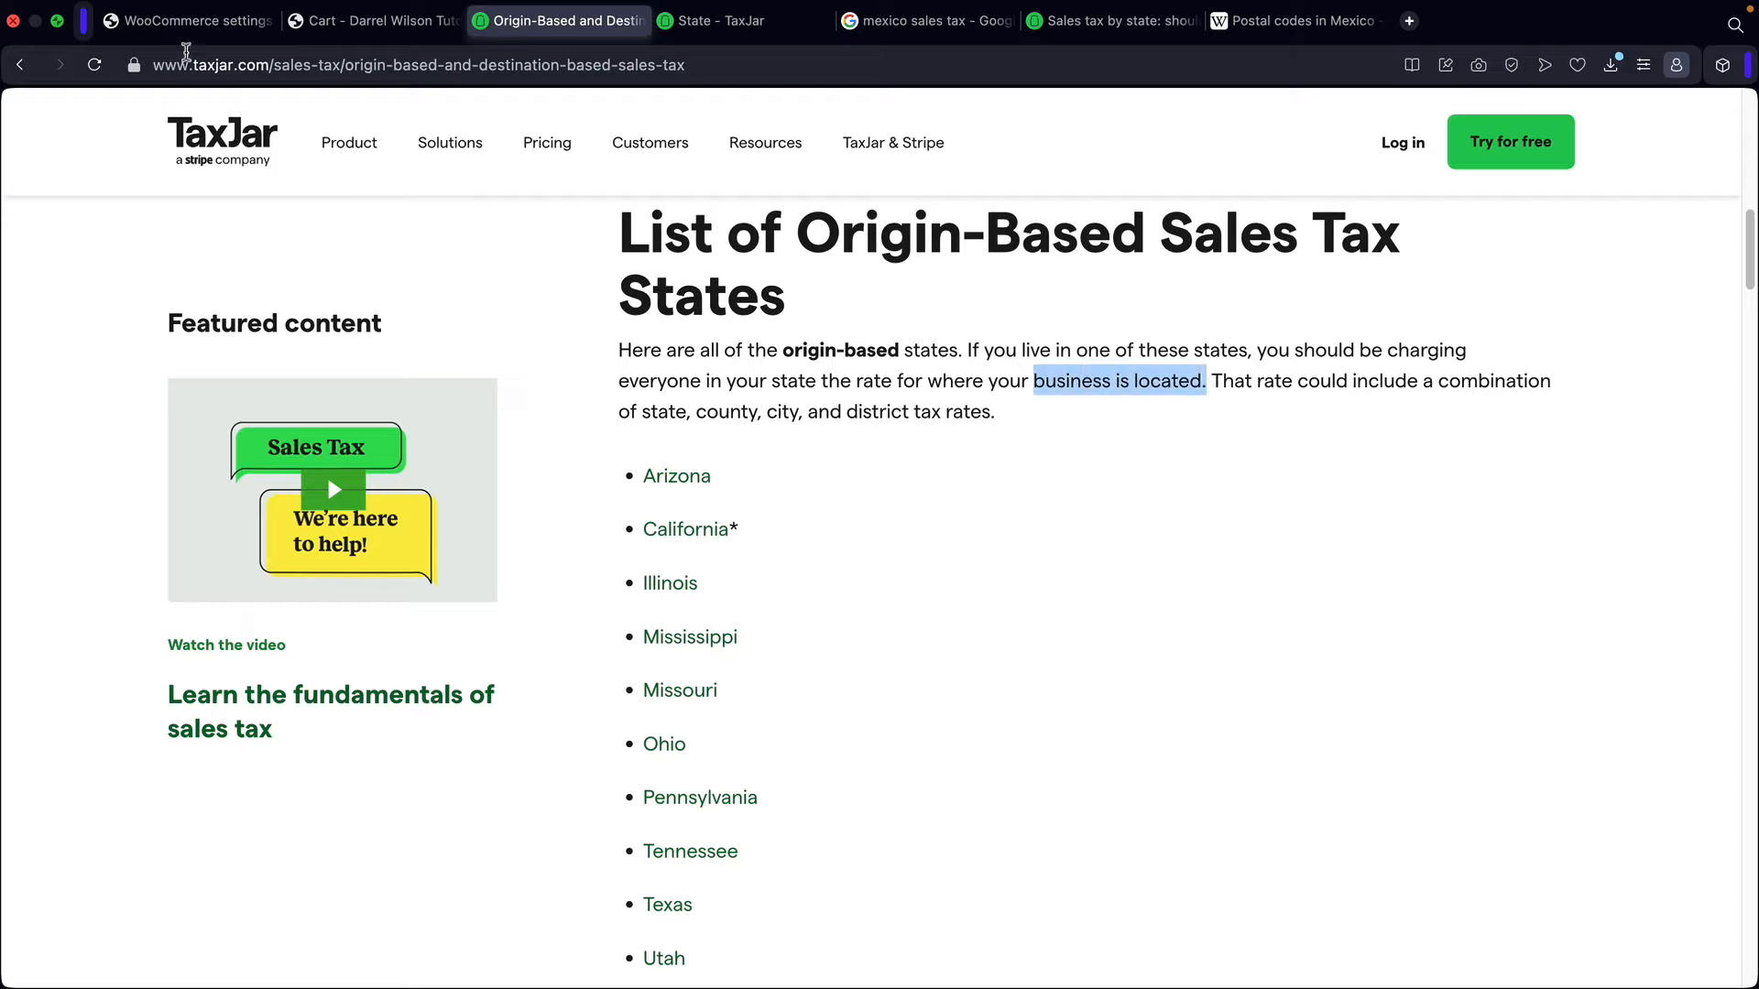
Step: Return to the WooCommerce tax options and choose "Shop base address" for "Calculate tax based on"
{"action": "left_click", "coordinate": [174, 20]}
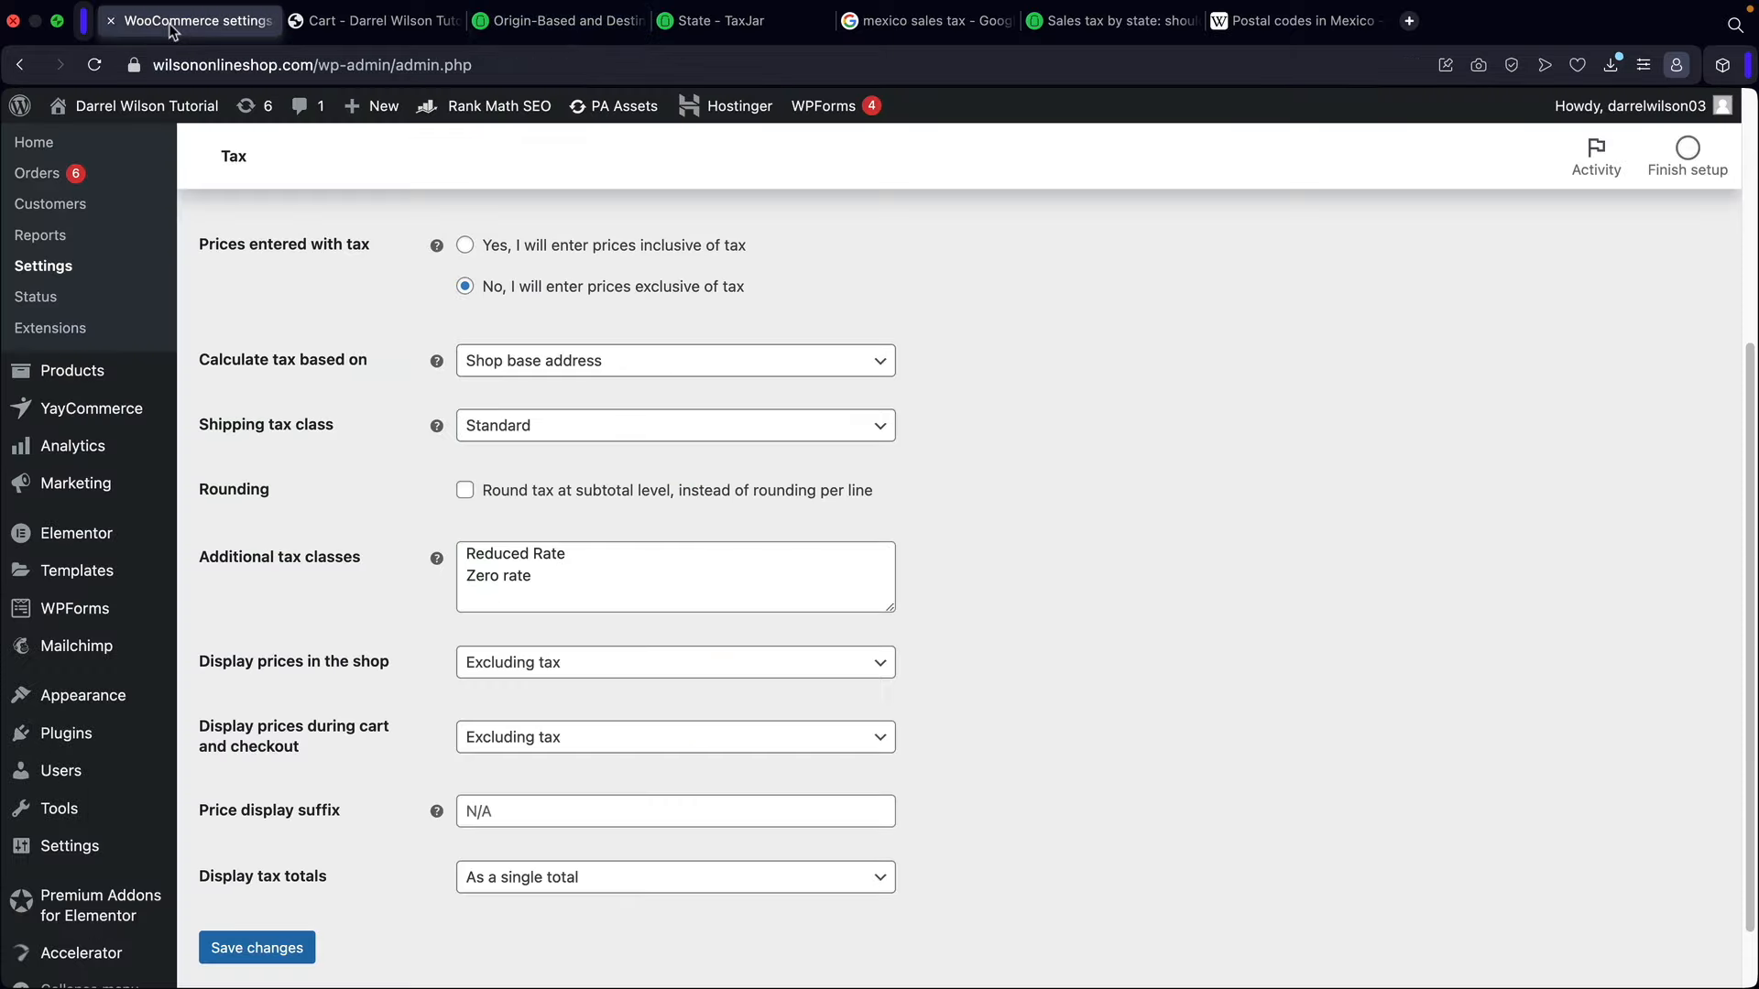
{"action": "left_click", "coordinate": [507, 361]}
{"action": "left_click", "coordinate": [515, 471]}
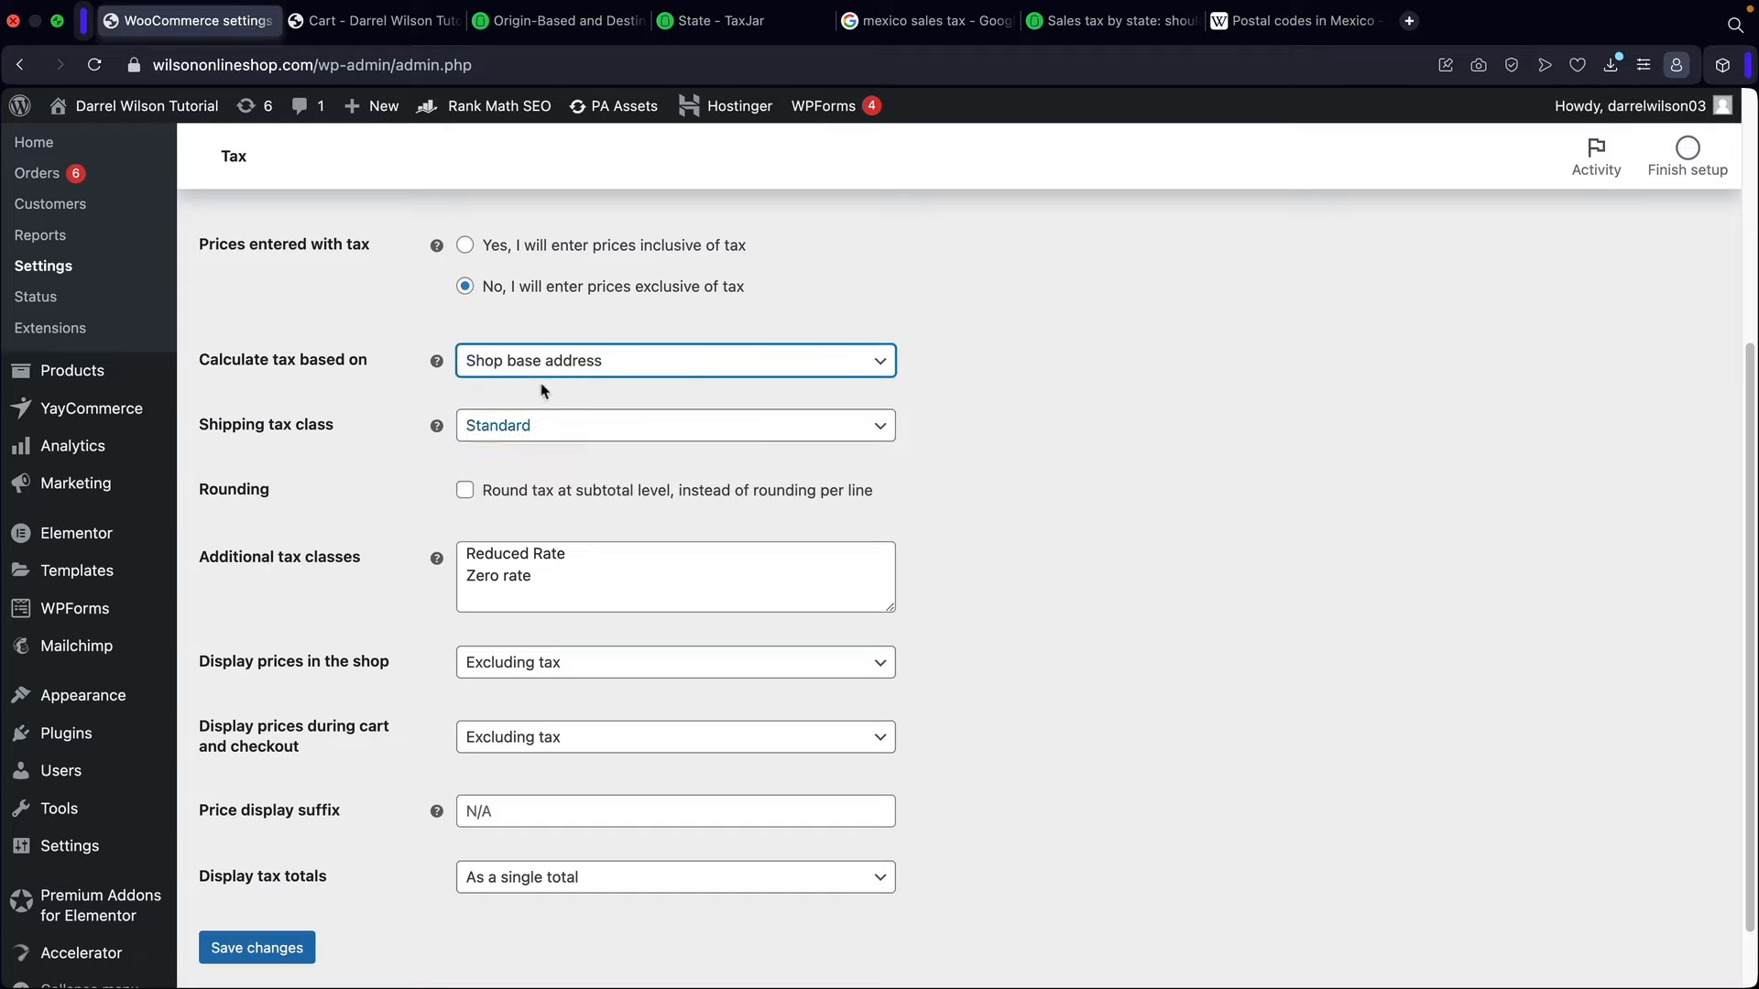
Step: Find the destination-based sales tax section in the TaxJar article and read which rate sellers in those states should charge
{"action": "left_click", "coordinate": [531, 23]}
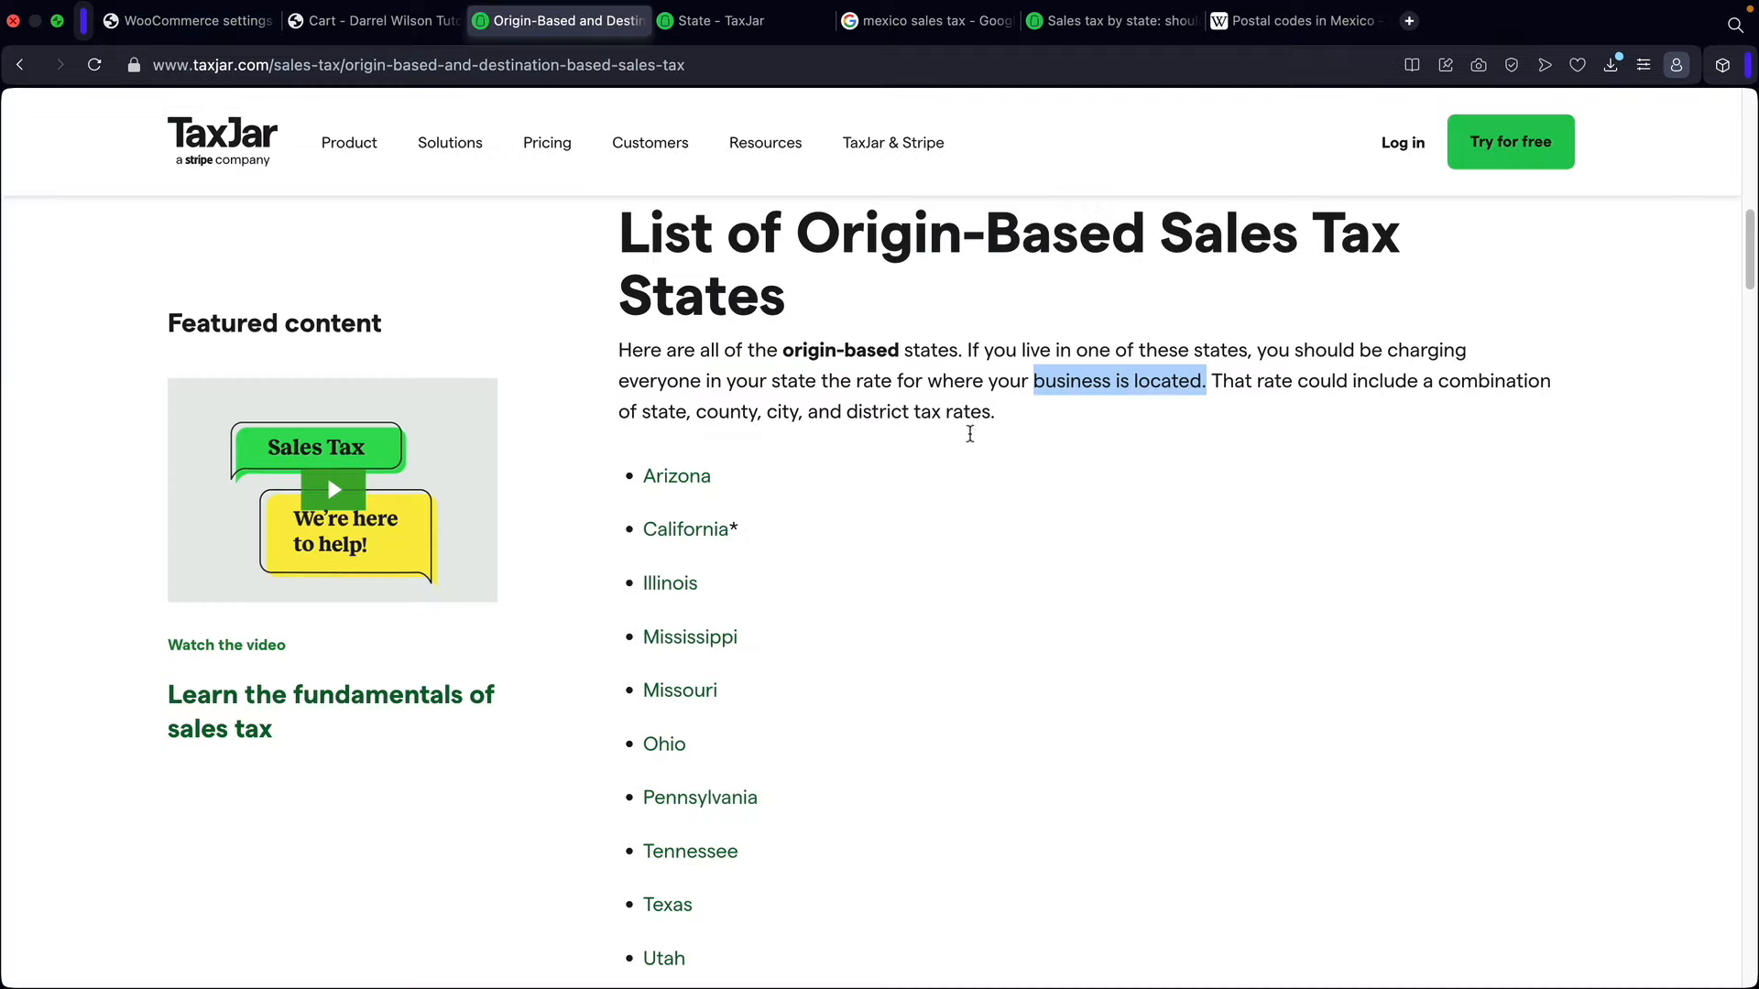
{"action": "scroll", "coordinate": [973, 558], "scroll_direction": "down", "scroll_amount": 15}
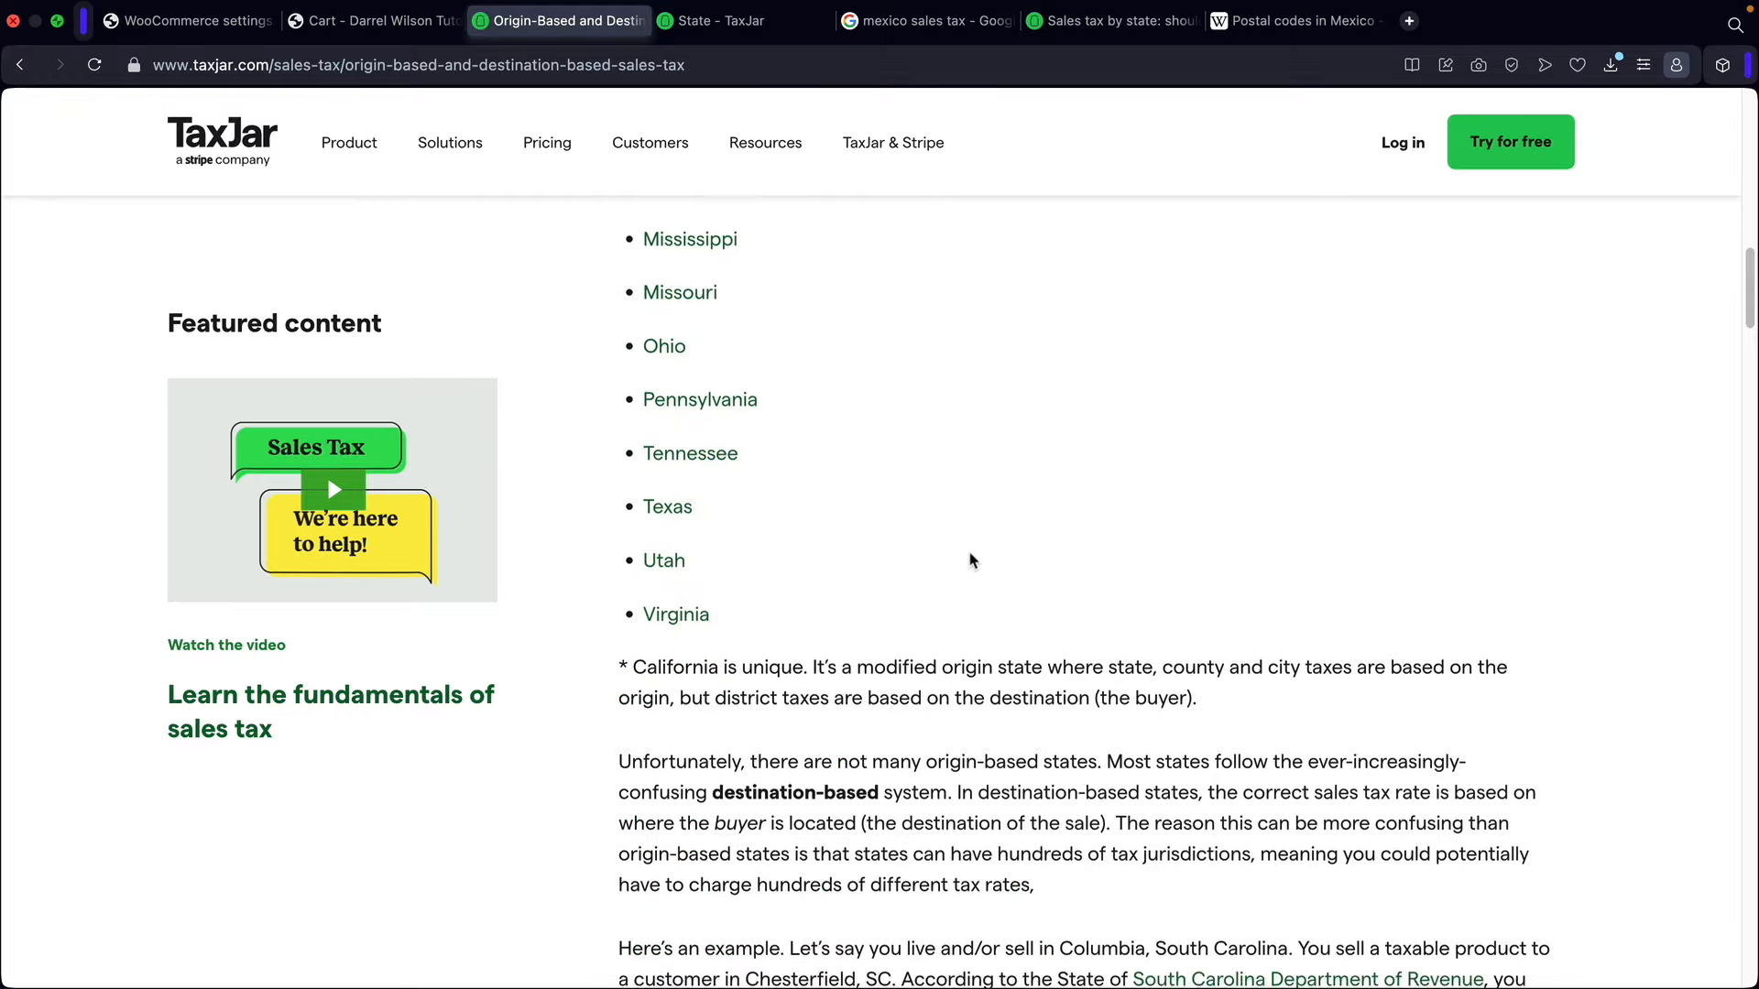
{"action": "scroll", "coordinate": [972, 558], "scroll_direction": "up", "scroll_amount": 1}
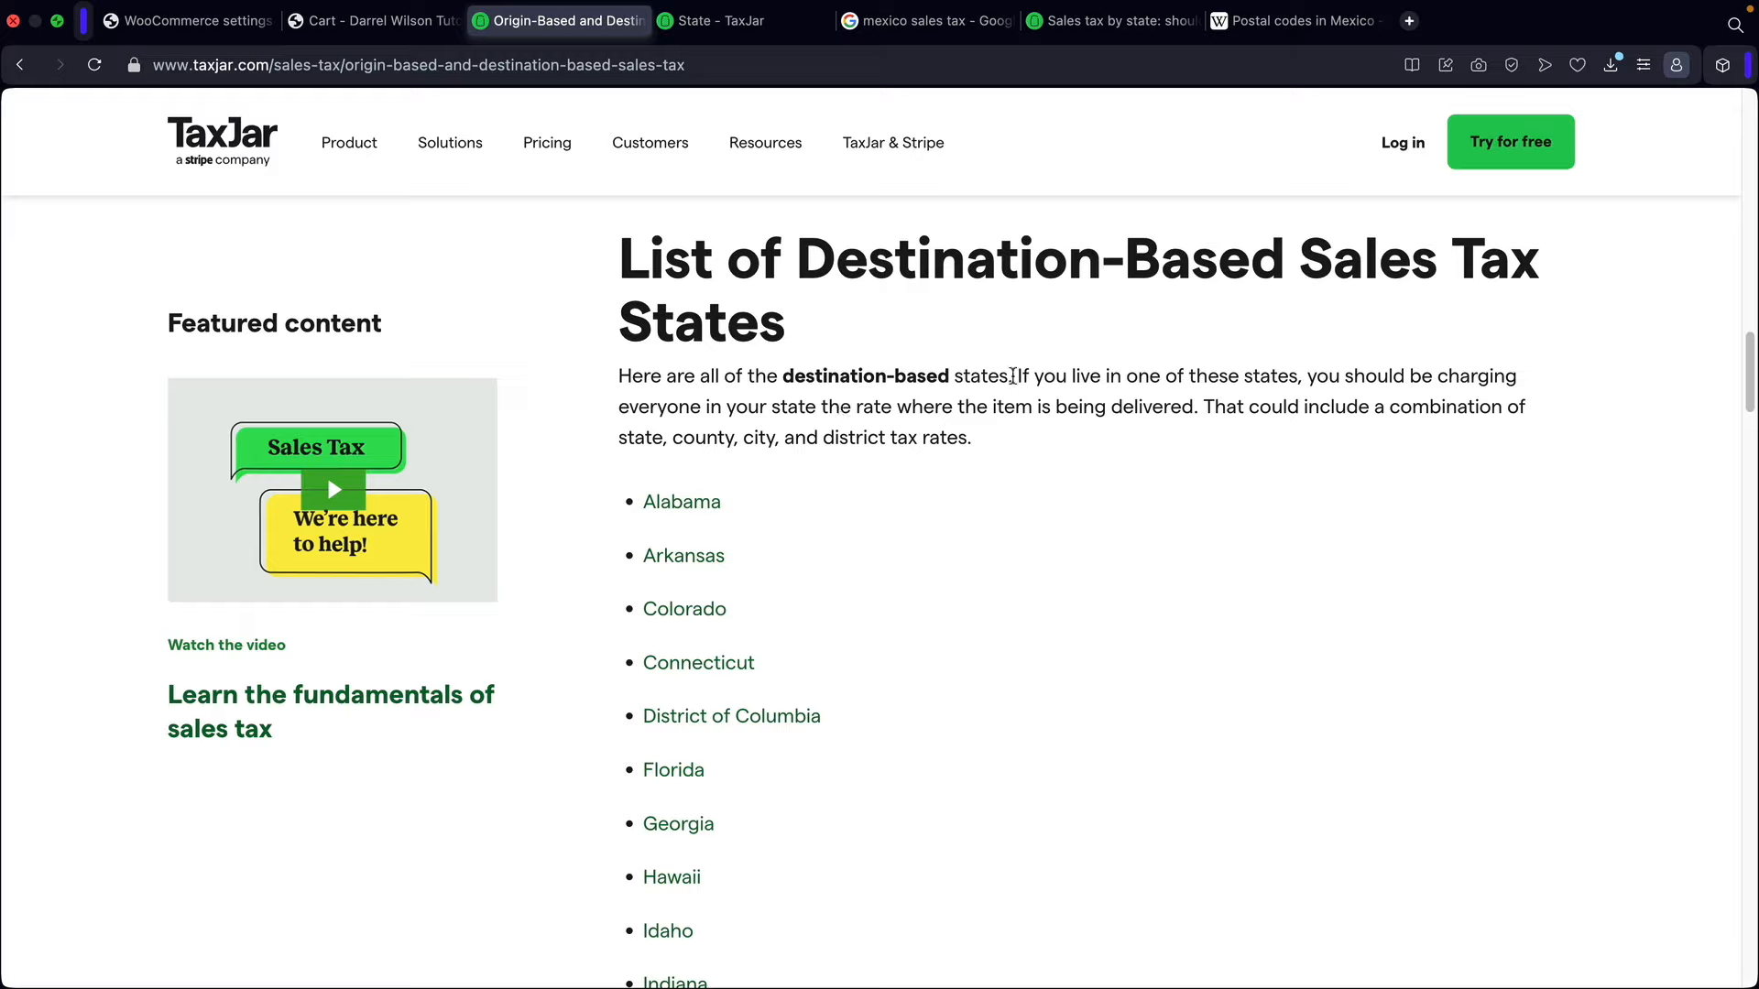
{"action": "left_click_drag", "start_coordinate": [1014, 375], "coordinate": [1202, 410]}
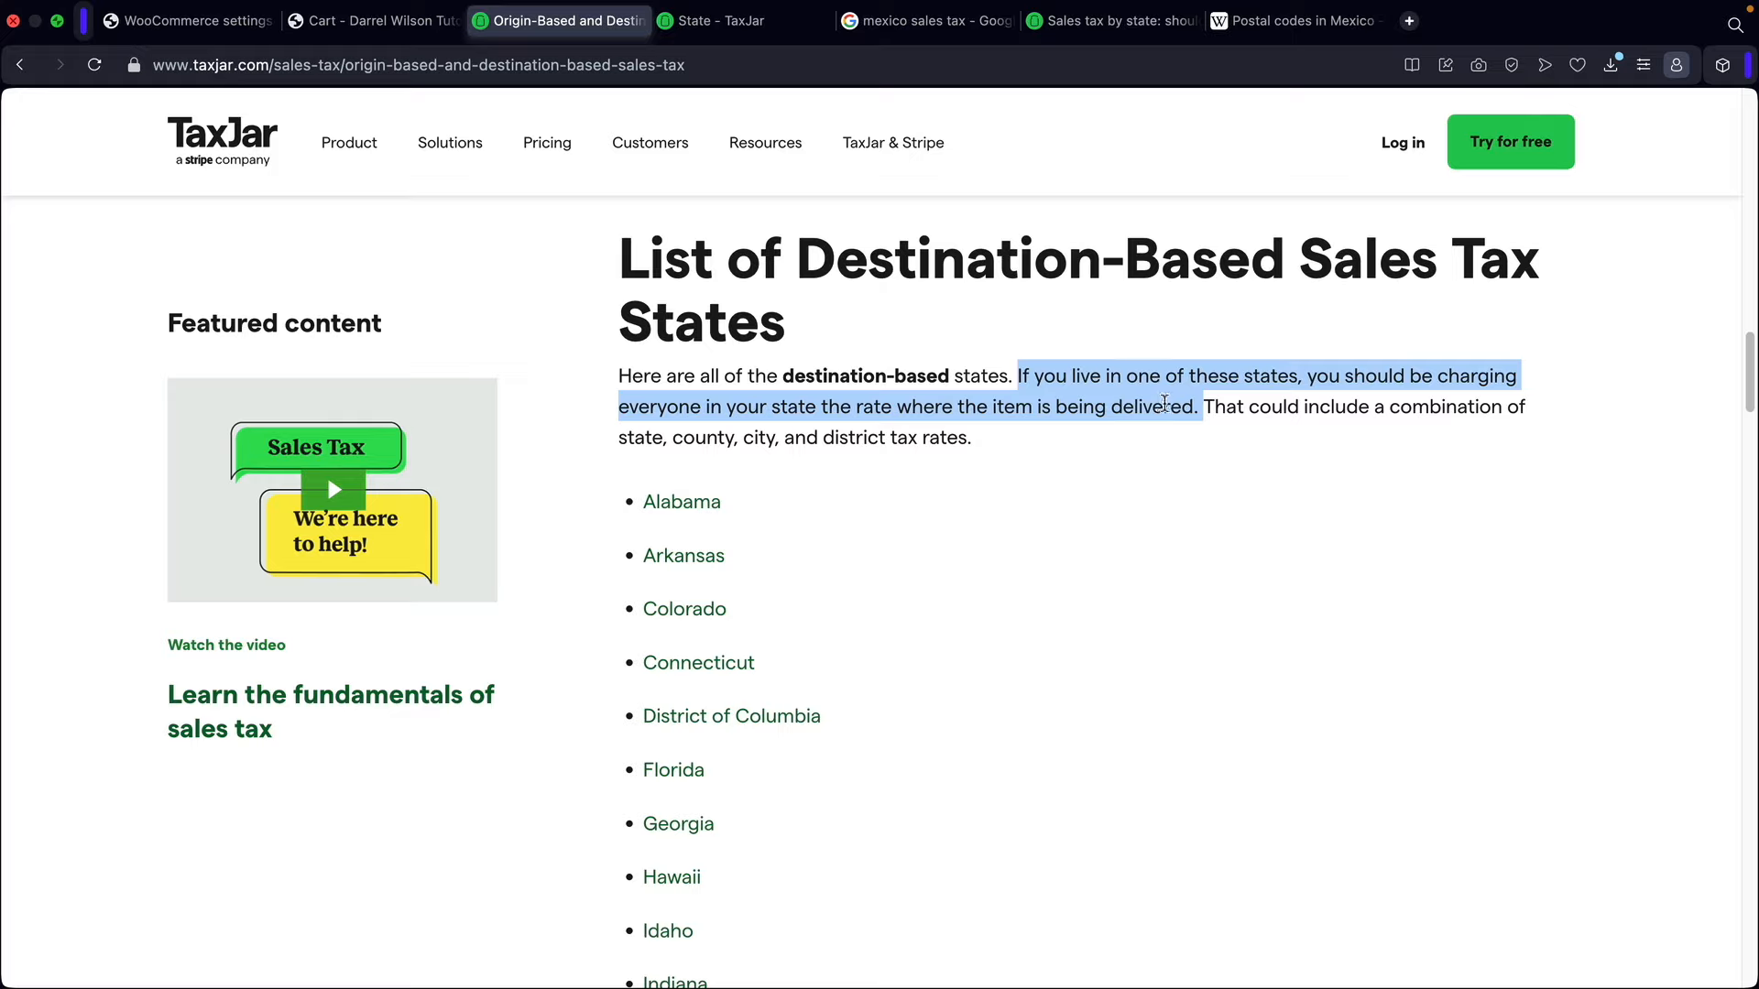
{"action": "left_click_drag", "start_coordinate": [1199, 407], "coordinate": [992, 411]}
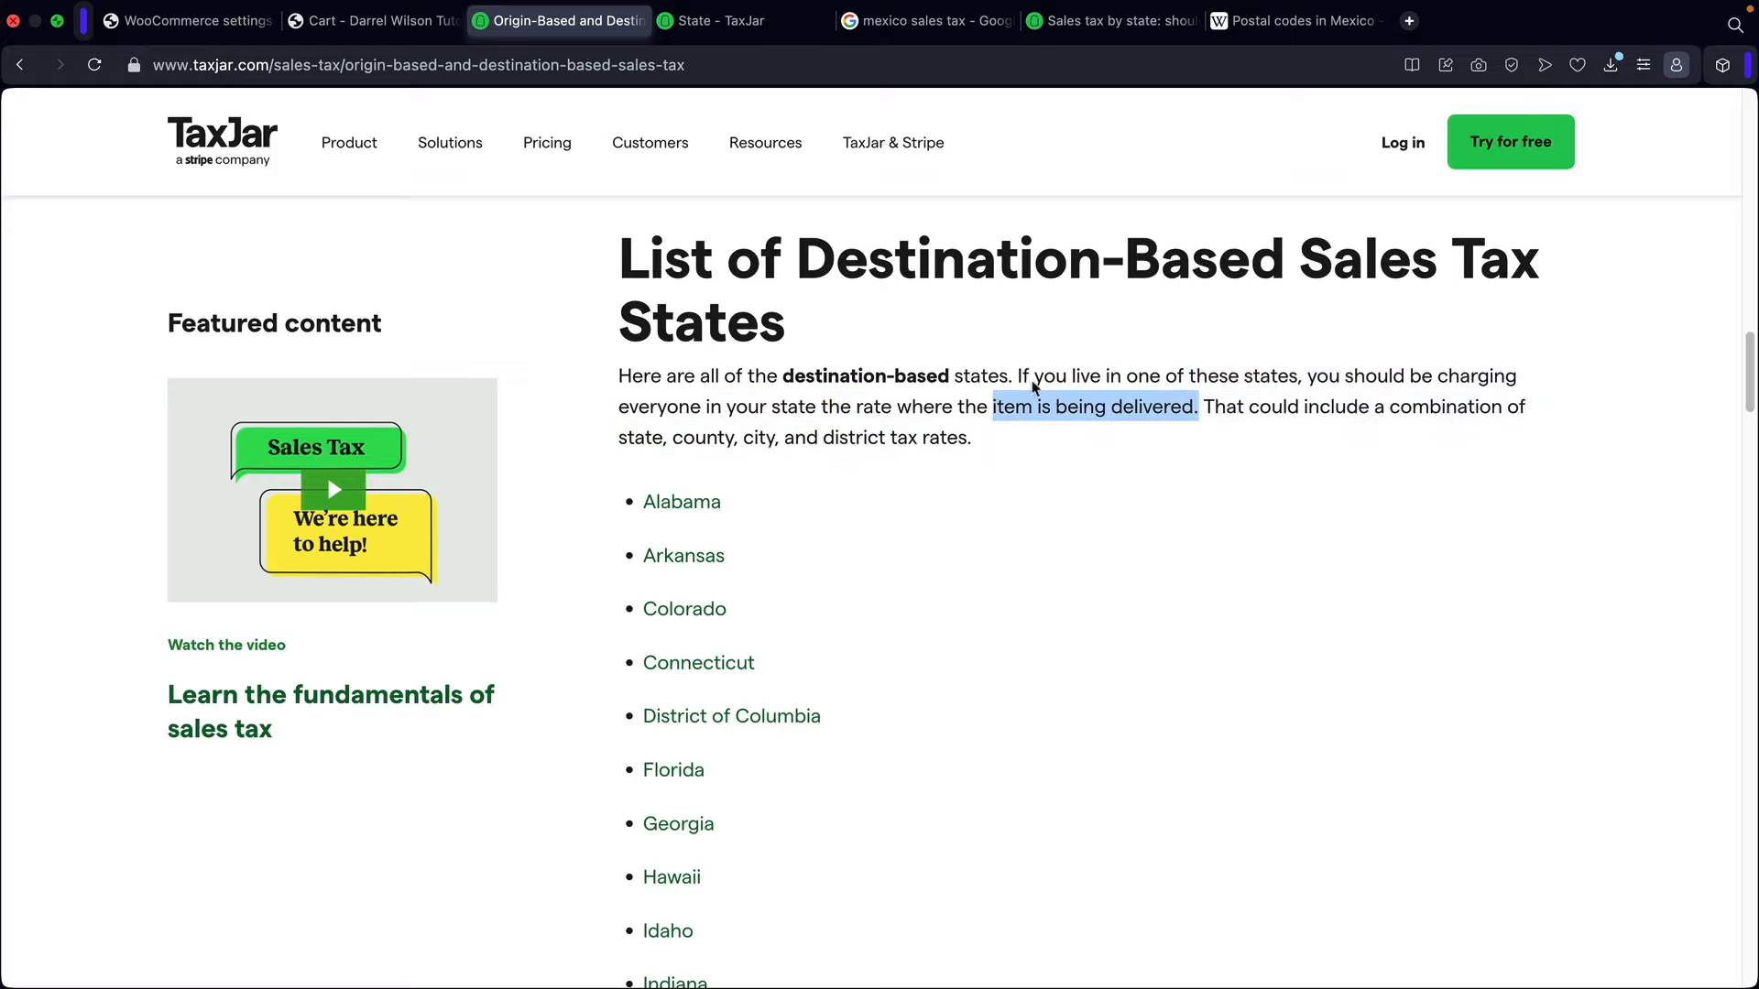
{"action": "left_click", "coordinate": [956, 561]}
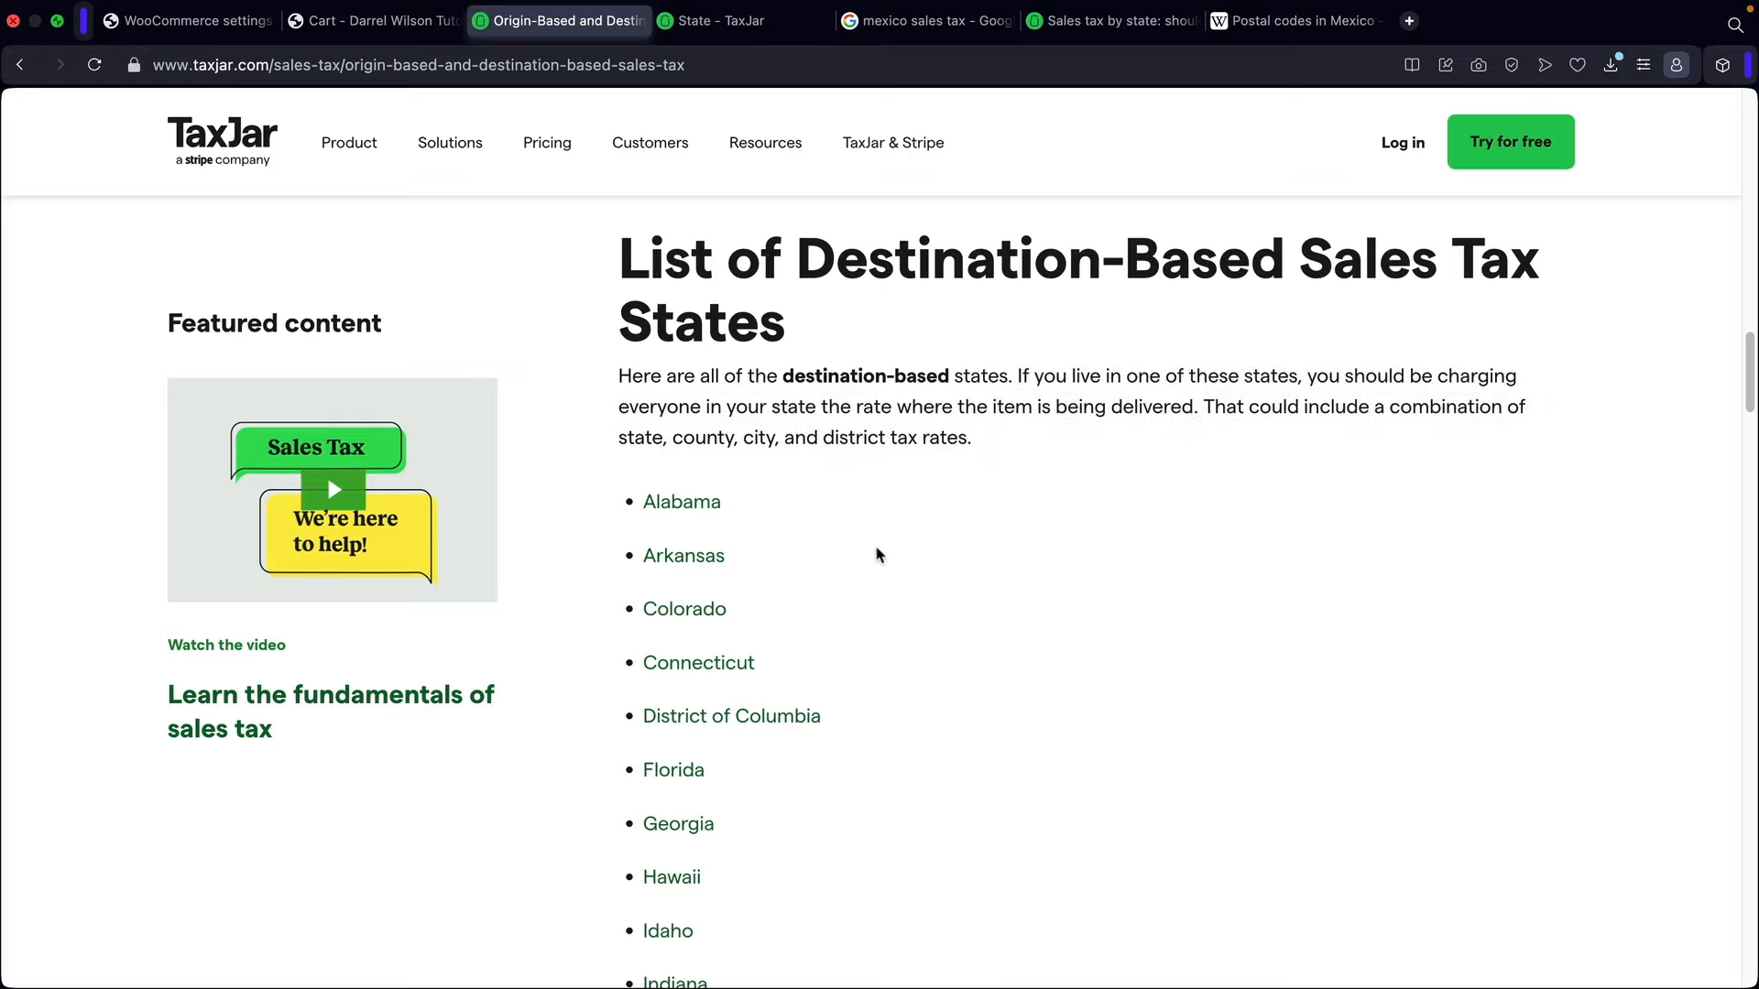
Step: Look through the full list of destination-based sales tax states in the TaxJar article
{"action": "scroll", "coordinate": [710, 458], "scroll_direction": "down", "scroll_amount": 1}
{"action": "scroll", "coordinate": [742, 550], "scroll_direction": "down", "scroll_amount": 5}
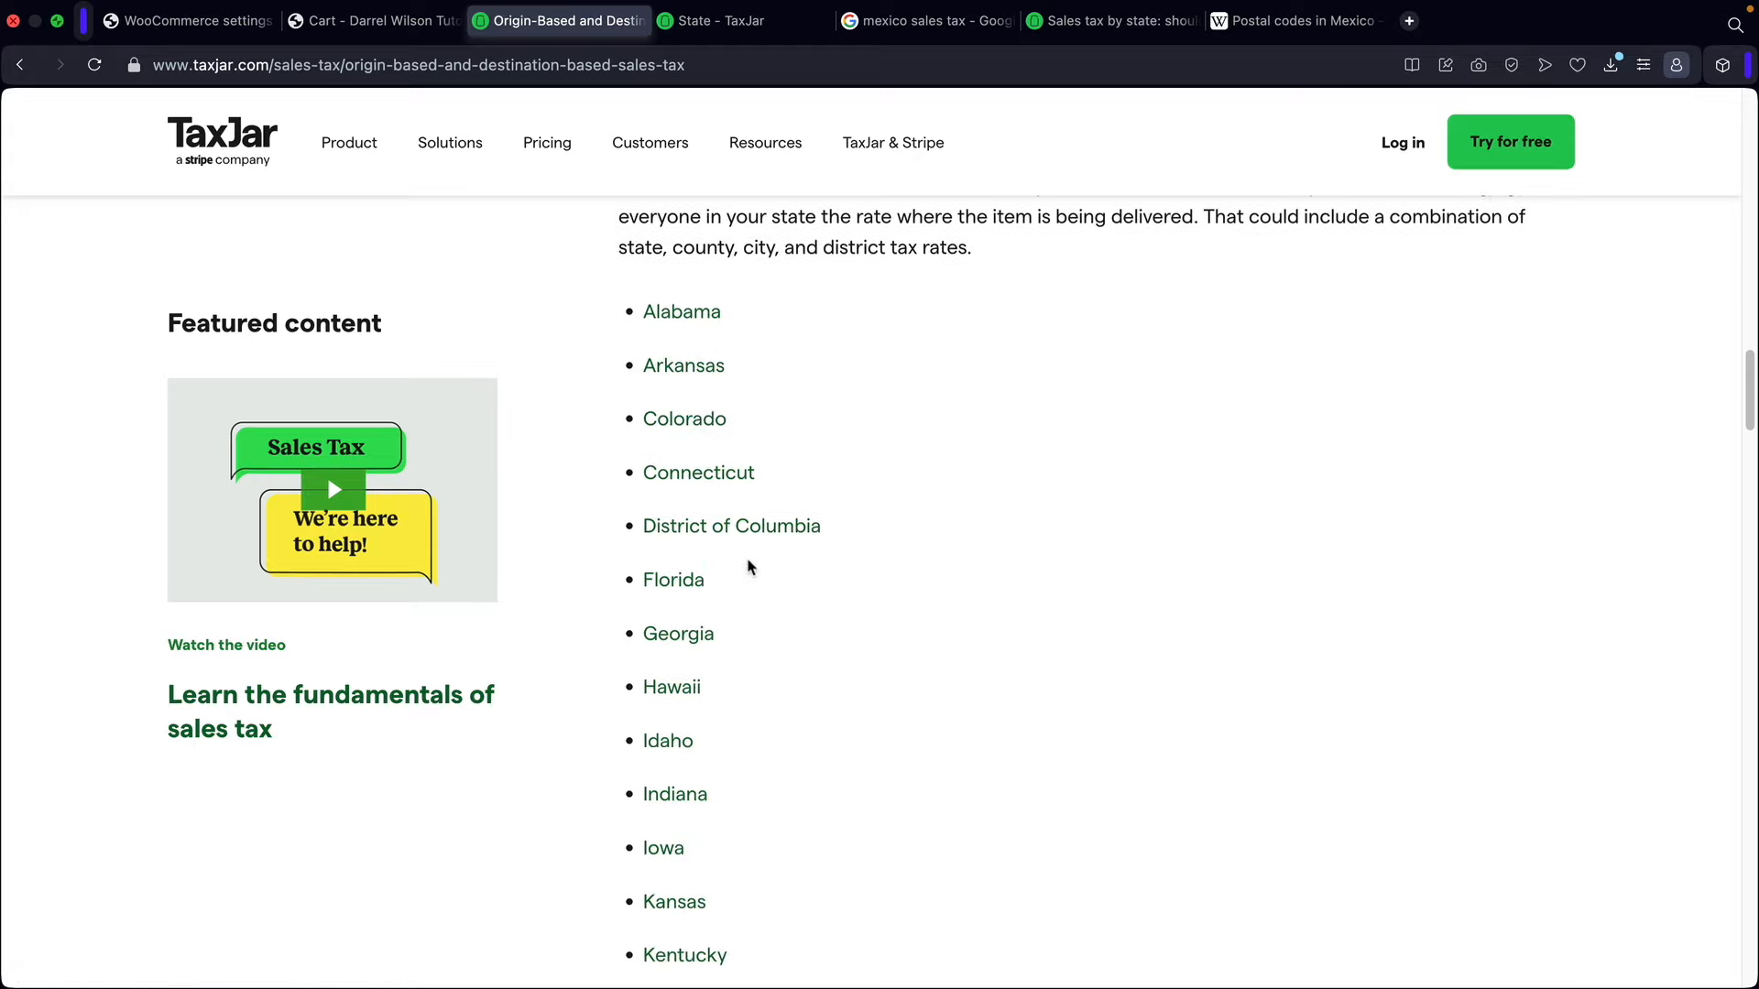
{"action": "scroll", "coordinate": [740, 523], "scroll_direction": "down", "scroll_amount": 10}
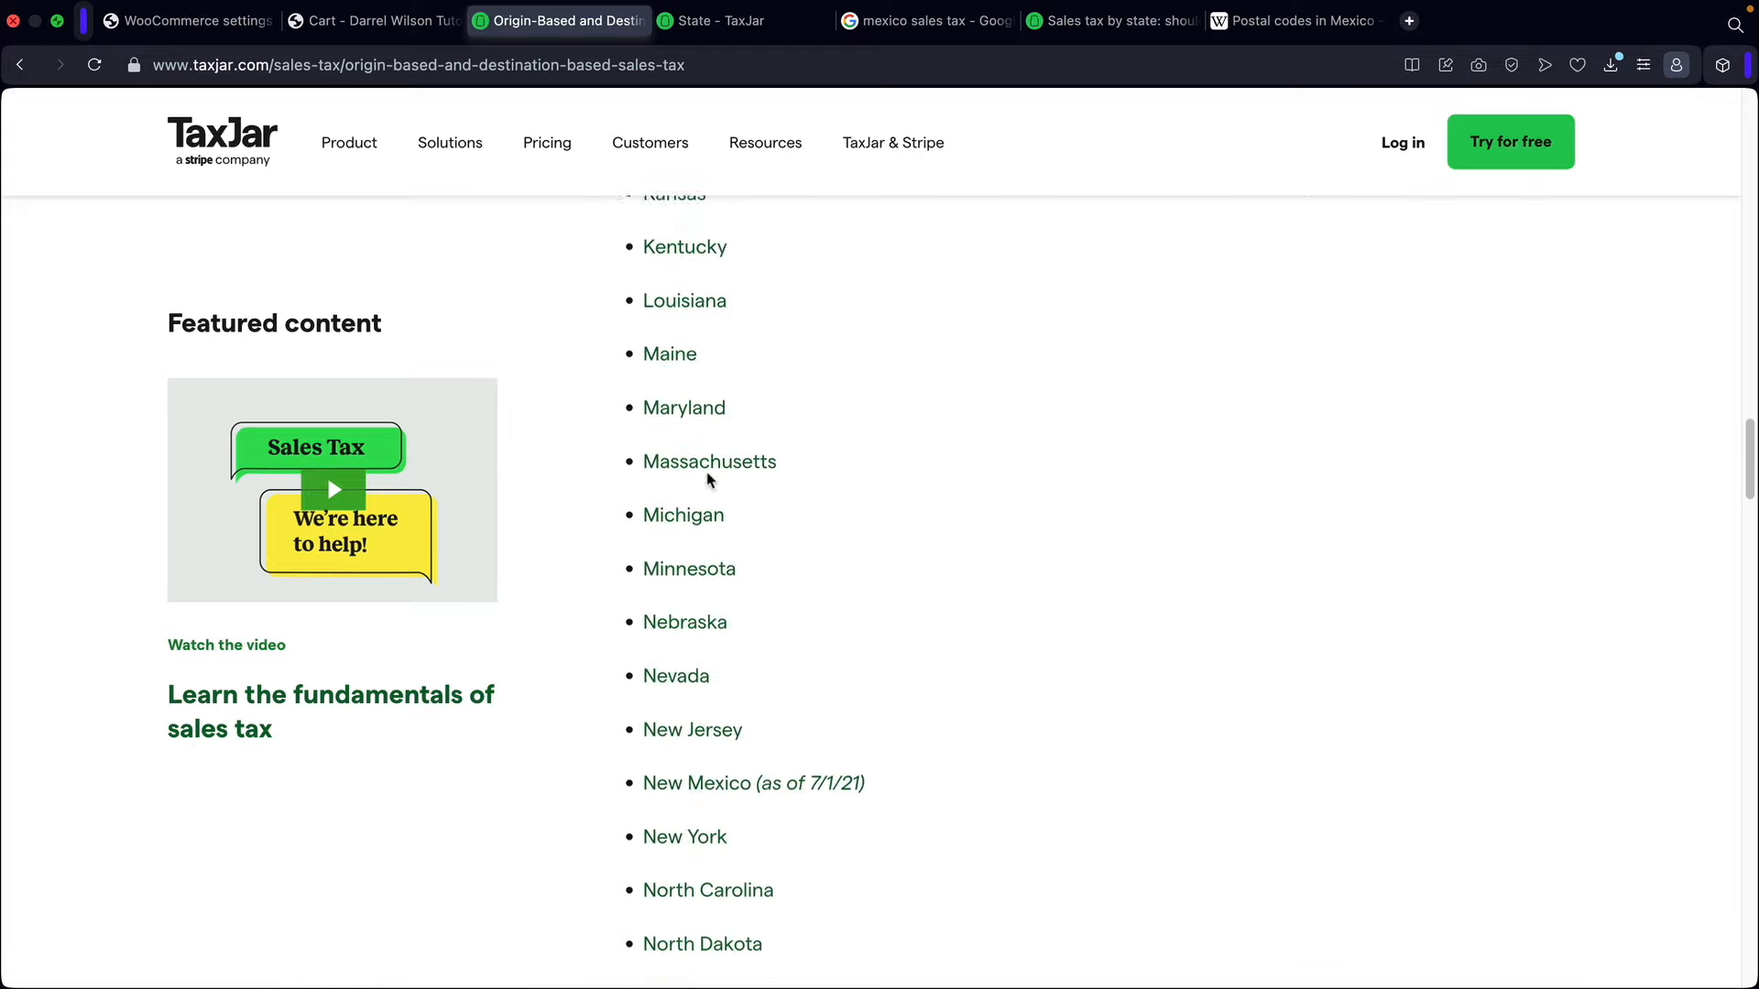
{"action": "scroll", "coordinate": [836, 503], "scroll_direction": "up", "scroll_amount": 8}
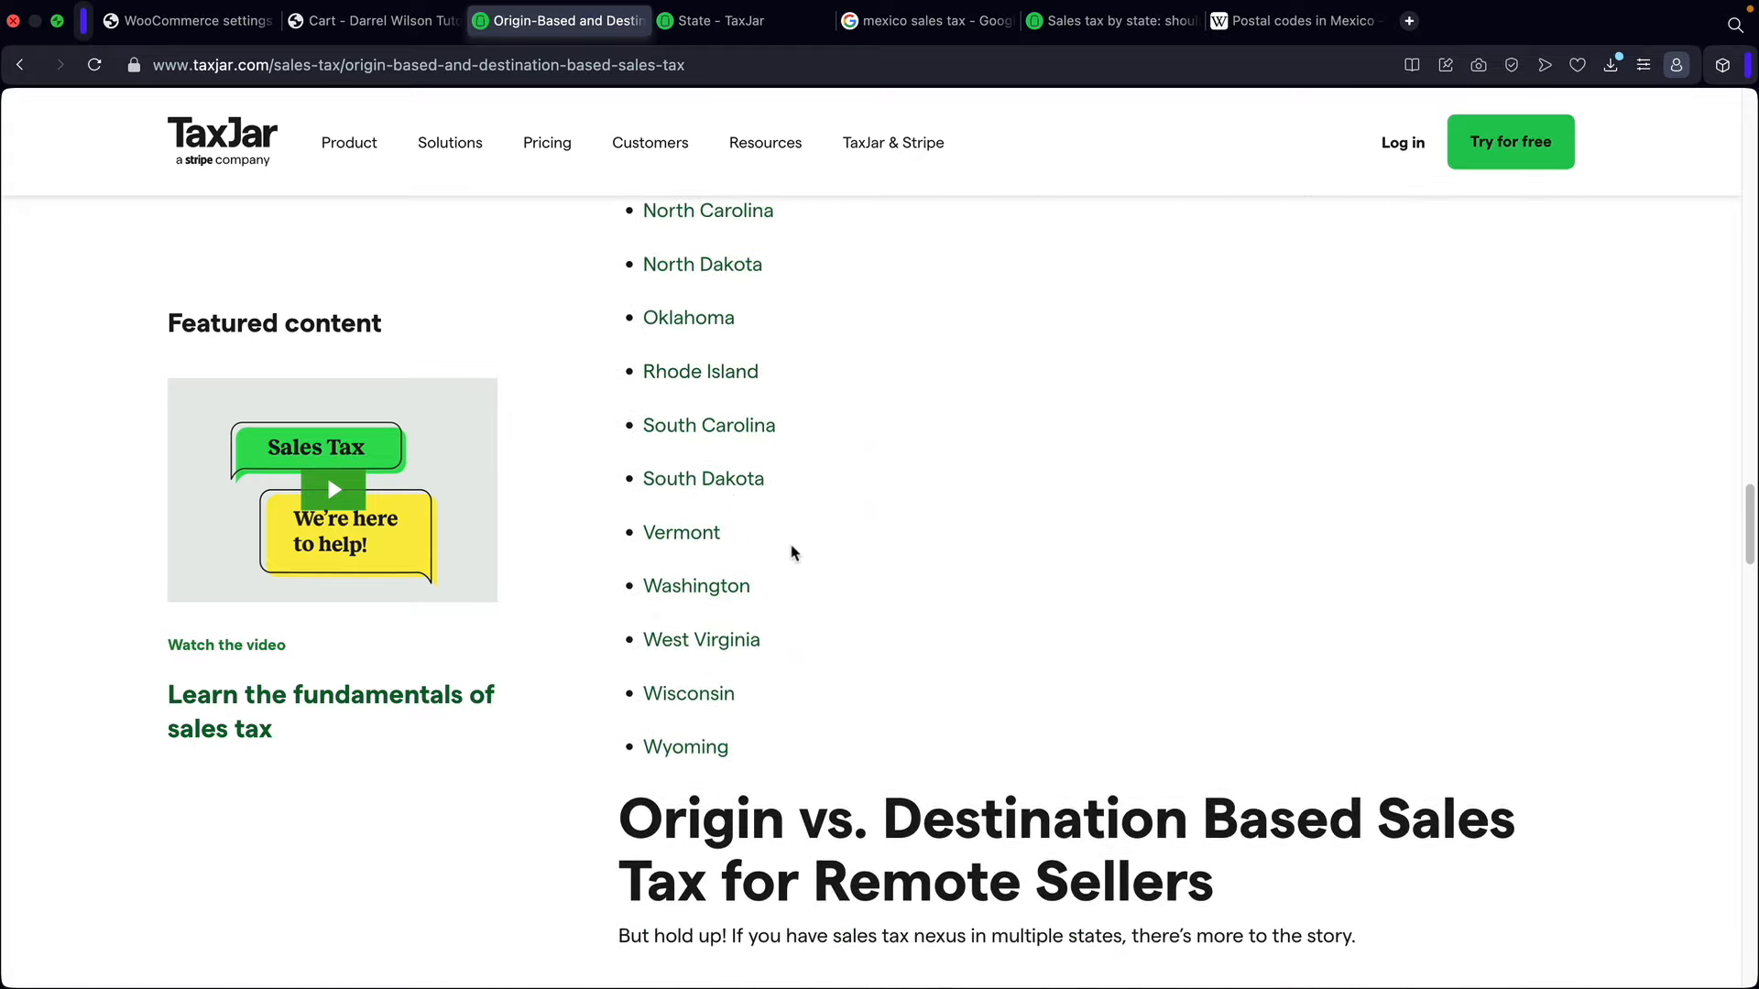
{"action": "scroll", "coordinate": [801, 554], "scroll_direction": "up", "scroll_amount": 8}
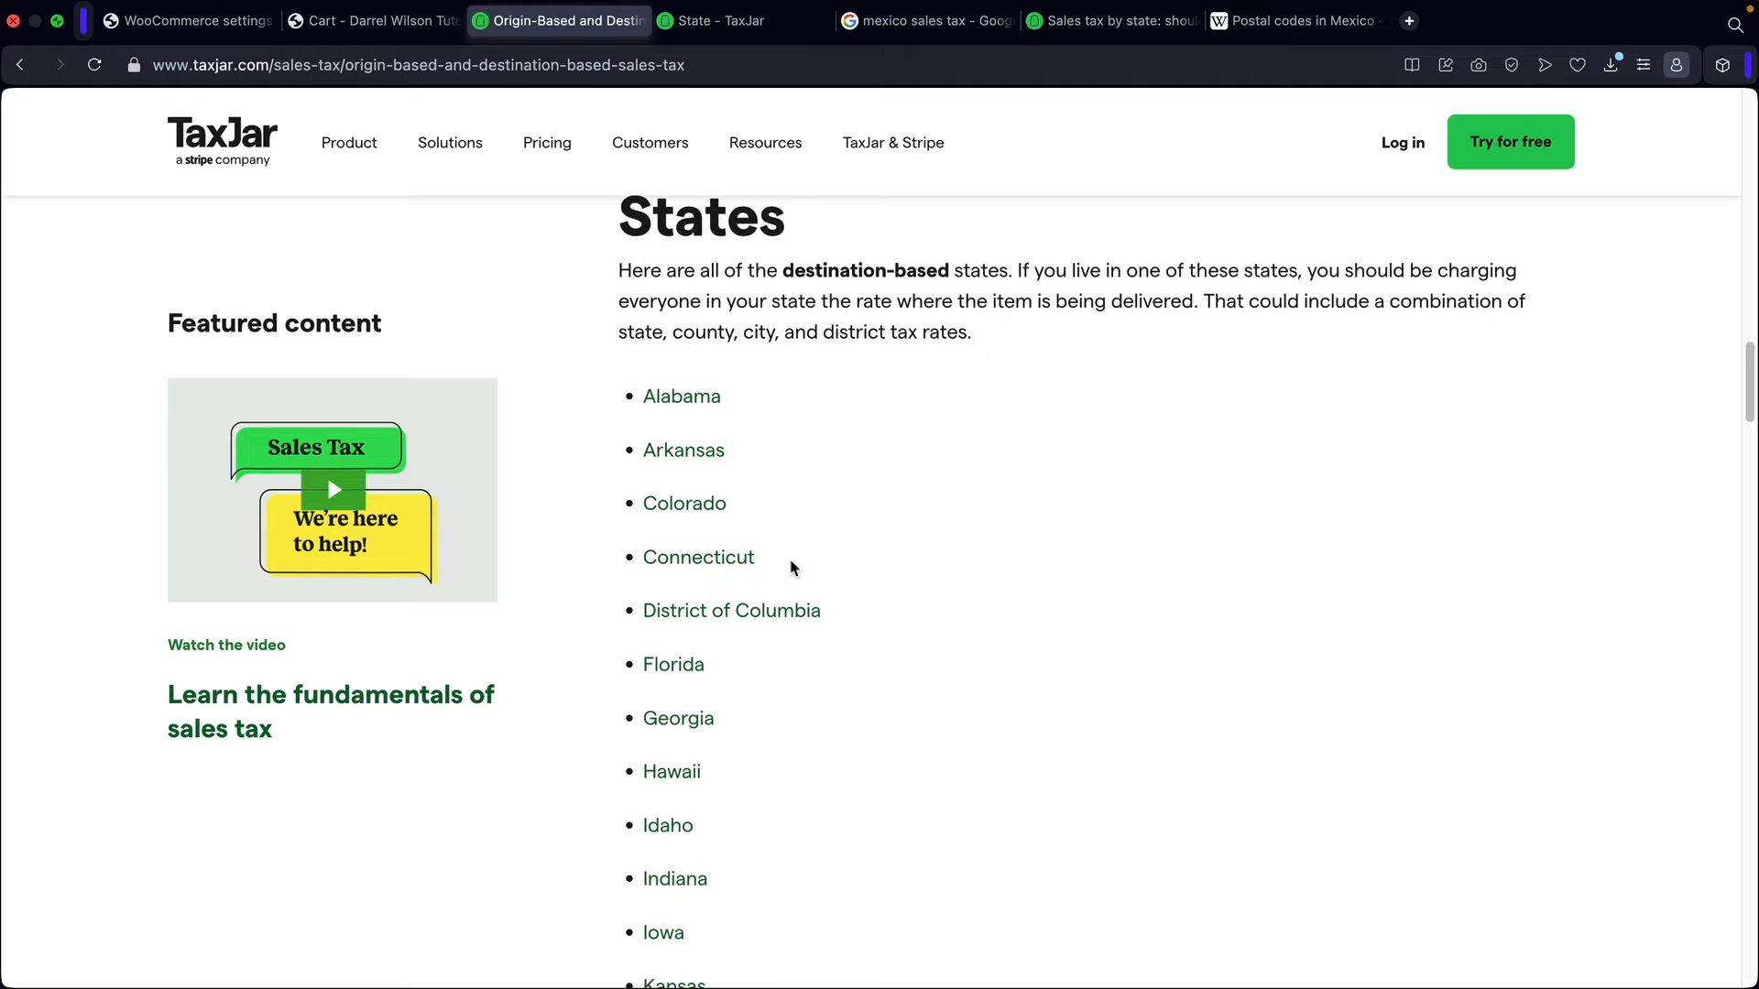
{"action": "scroll", "coordinate": [789, 565], "scroll_direction": "down", "scroll_amount": 2}
{"action": "scroll", "coordinate": [780, 577], "scroll_direction": "down", "scroll_amount": 7}
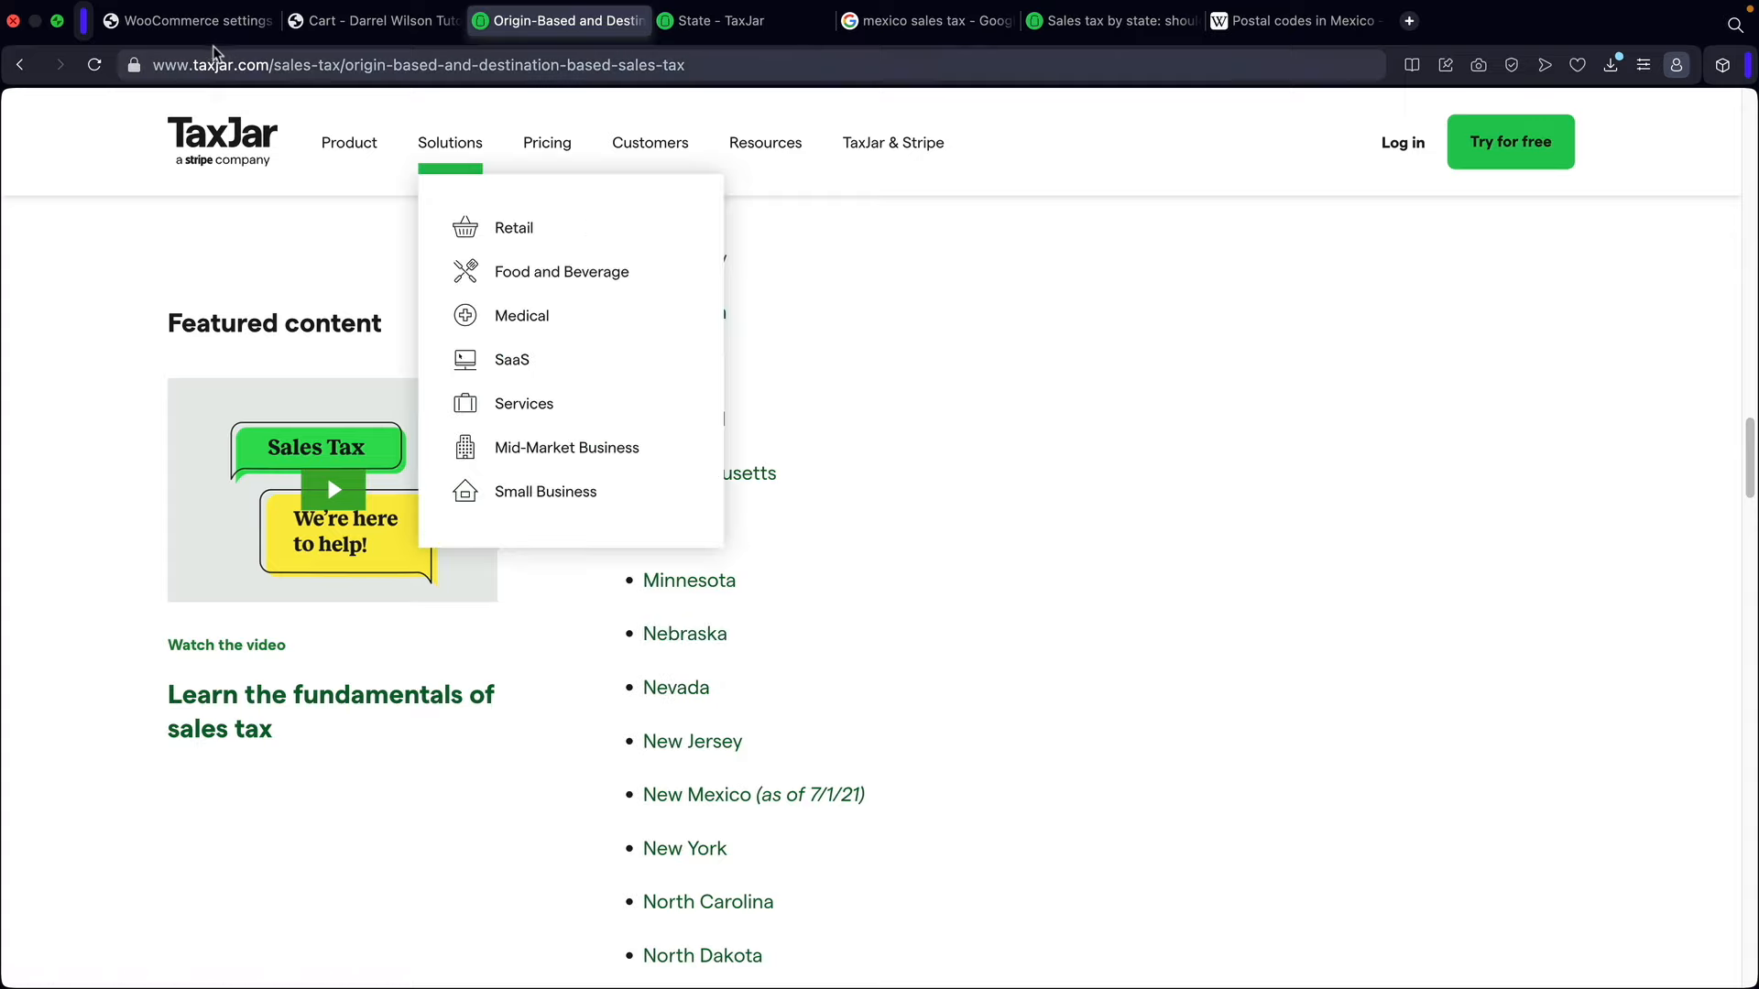
Step: Return to the WooCommerce tax options and set "Calculate tax based on" to "Customer shipping address"
{"action": "left_click", "coordinate": [213, 20]}
{"action": "left_click", "coordinate": [513, 361]}
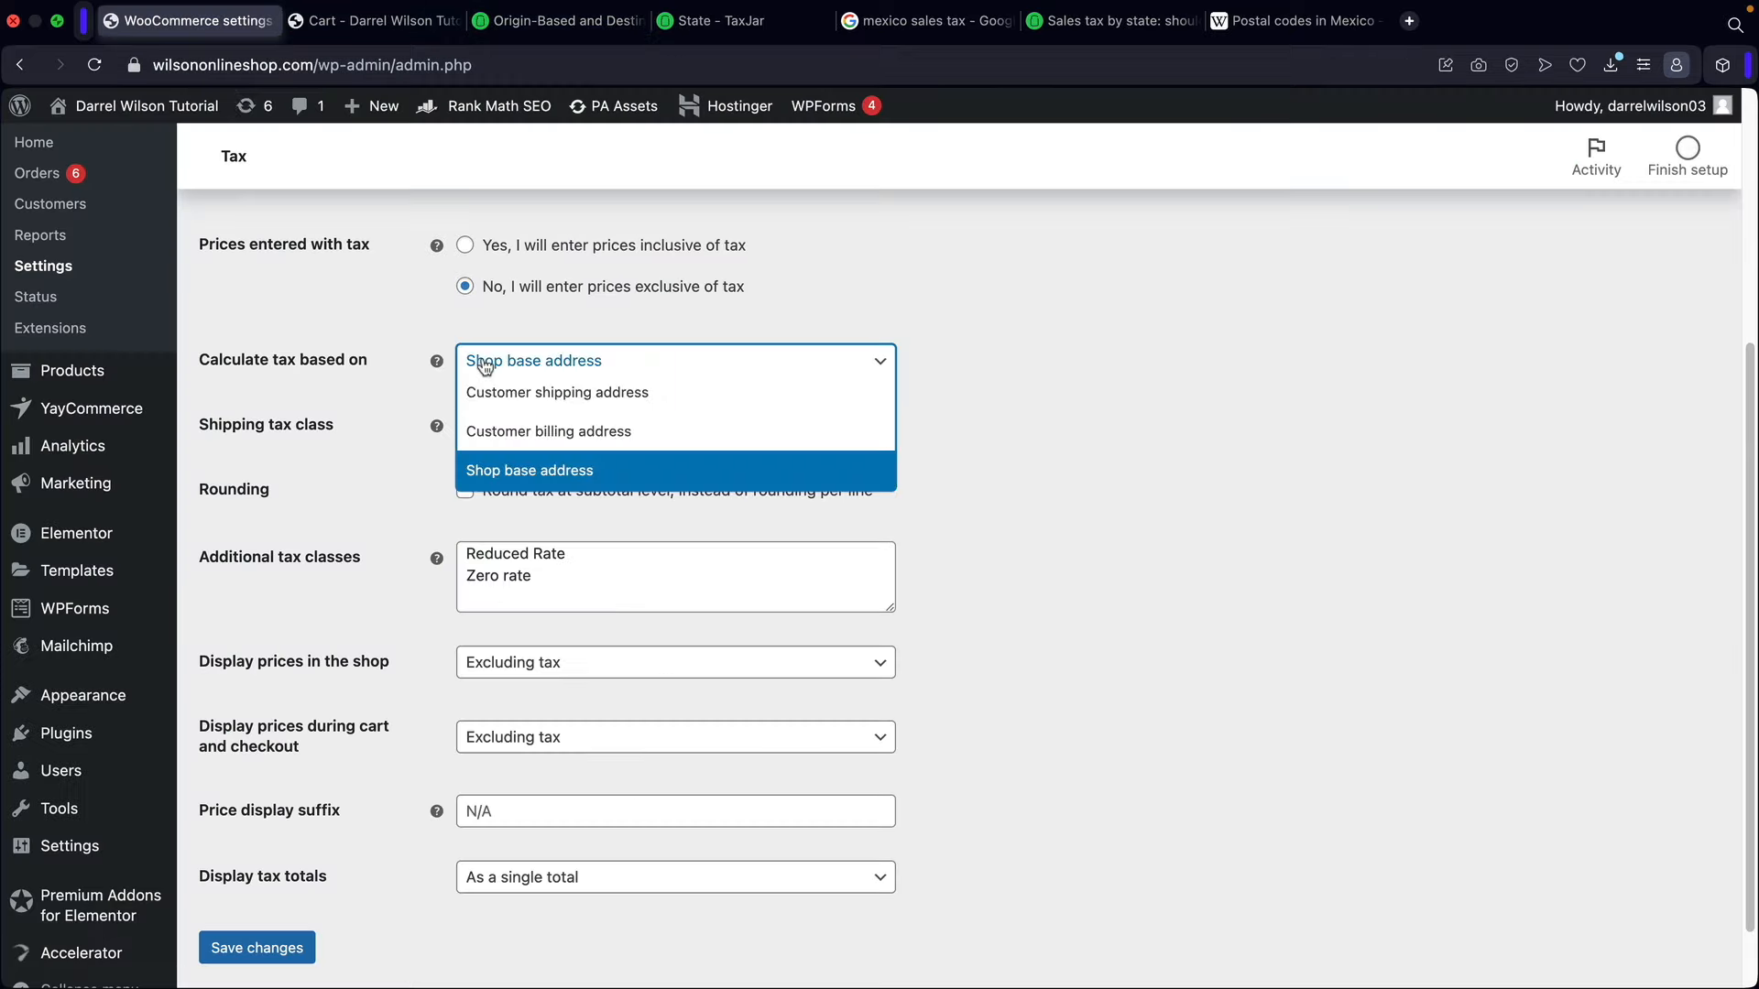
{"action": "left_click", "coordinate": [521, 395]}
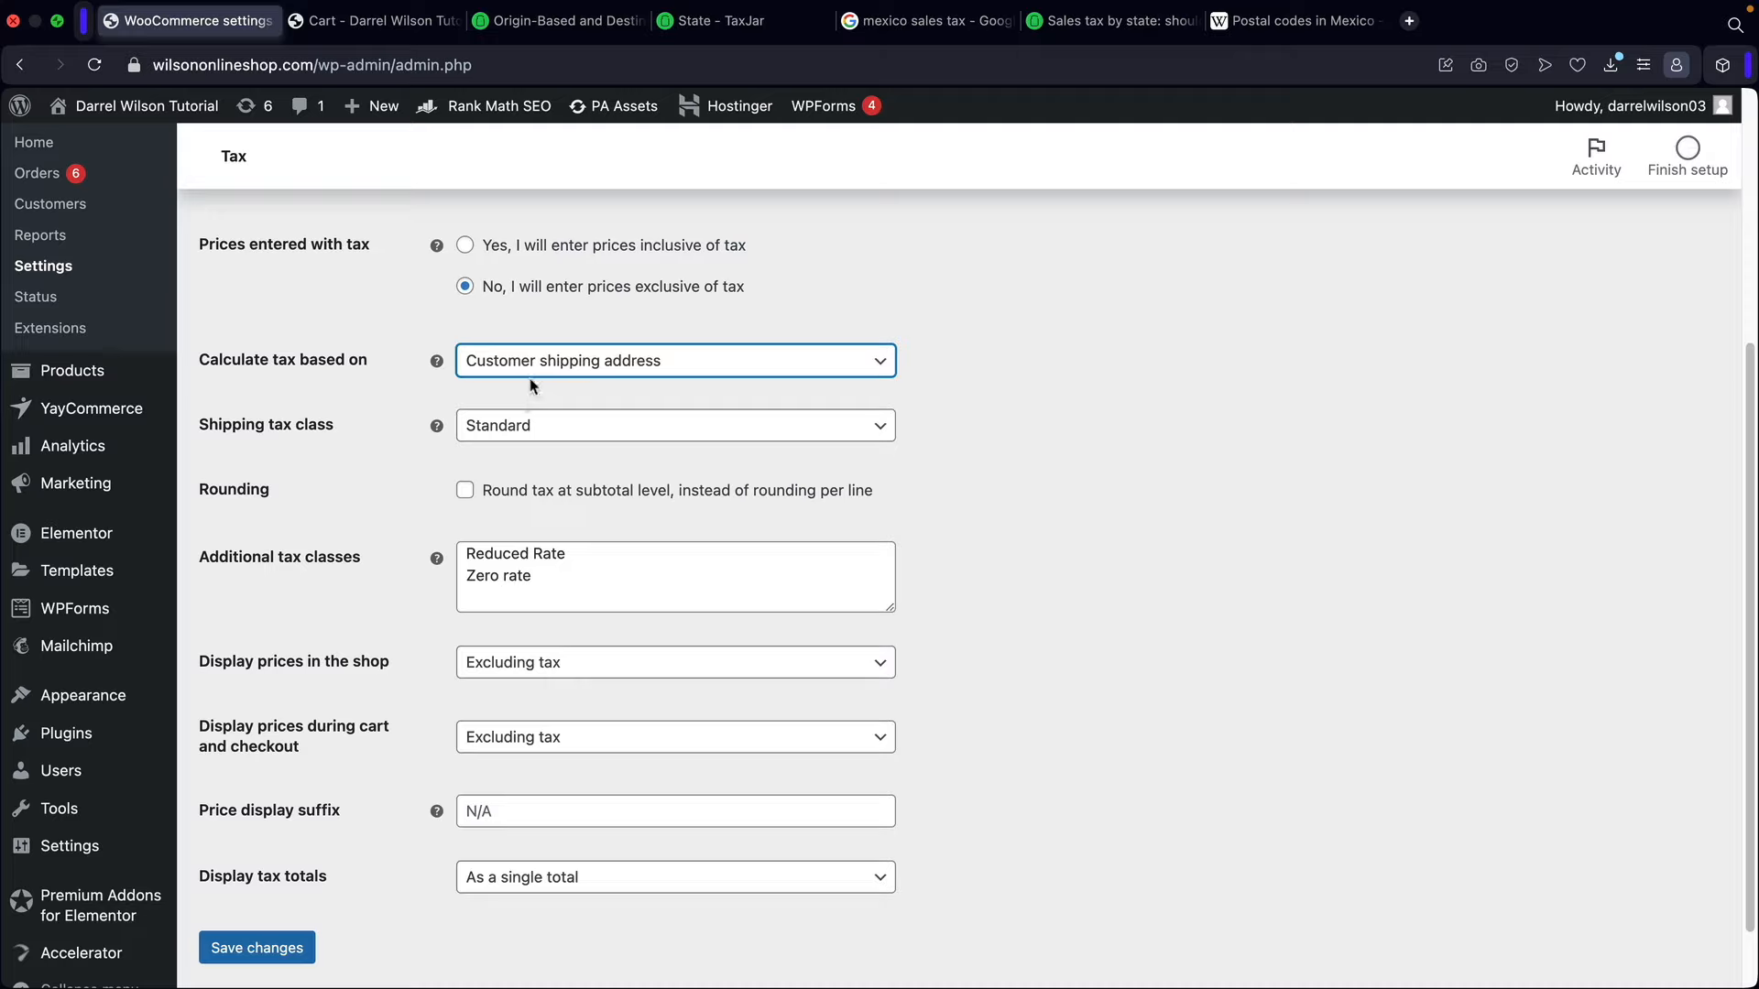
Step: Set "Calculate tax based on" to "Shop base address" and look over the shipping tax class options, leaving "Standard" selected
{"action": "left_click", "coordinate": [543, 365]}
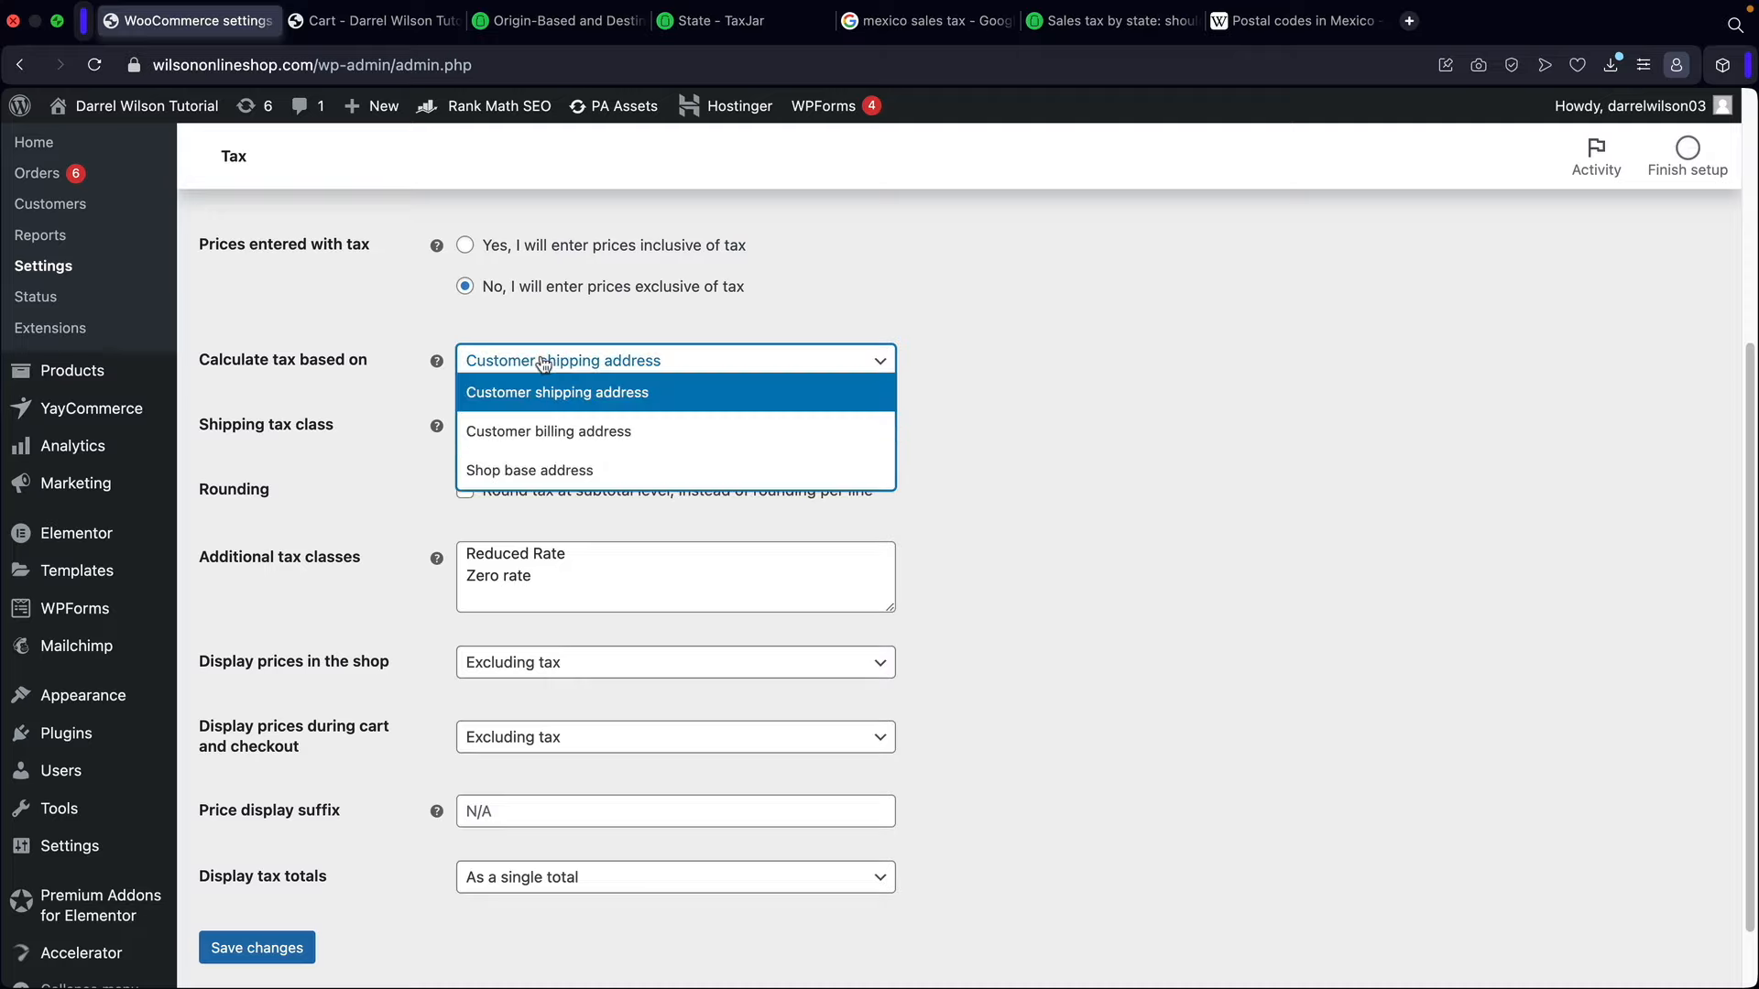
{"action": "left_click", "coordinate": [522, 471]}
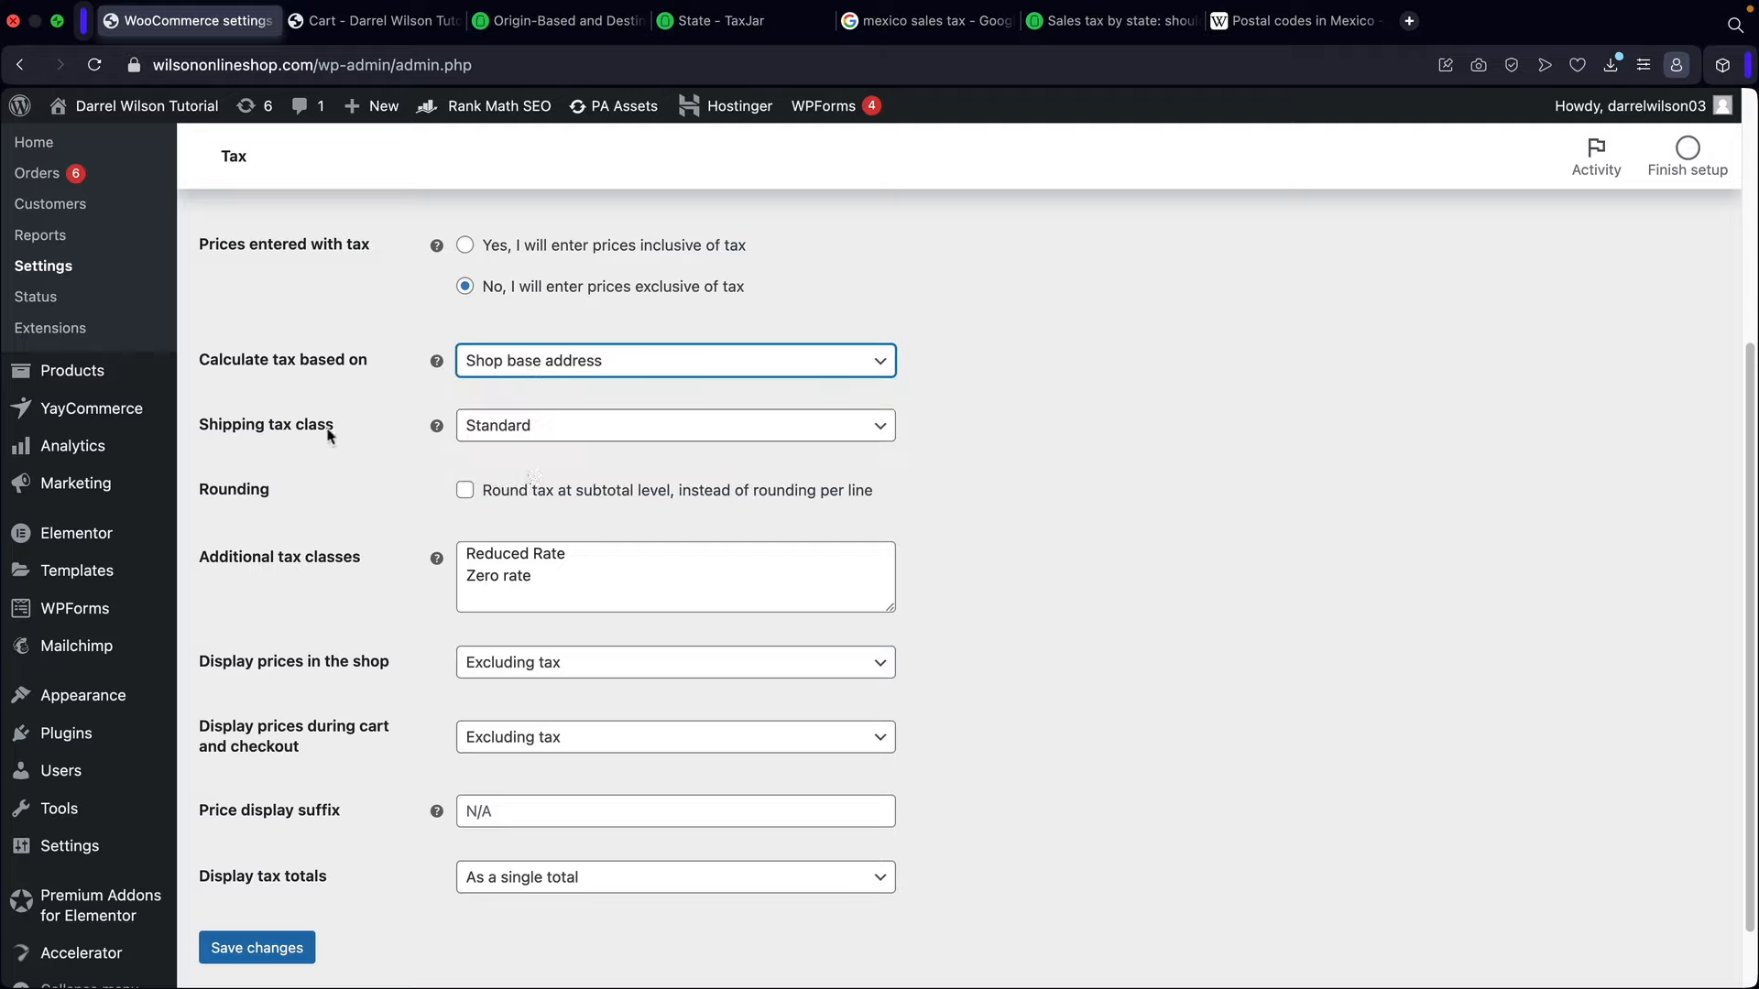
{"action": "left_click", "coordinate": [486, 431]}
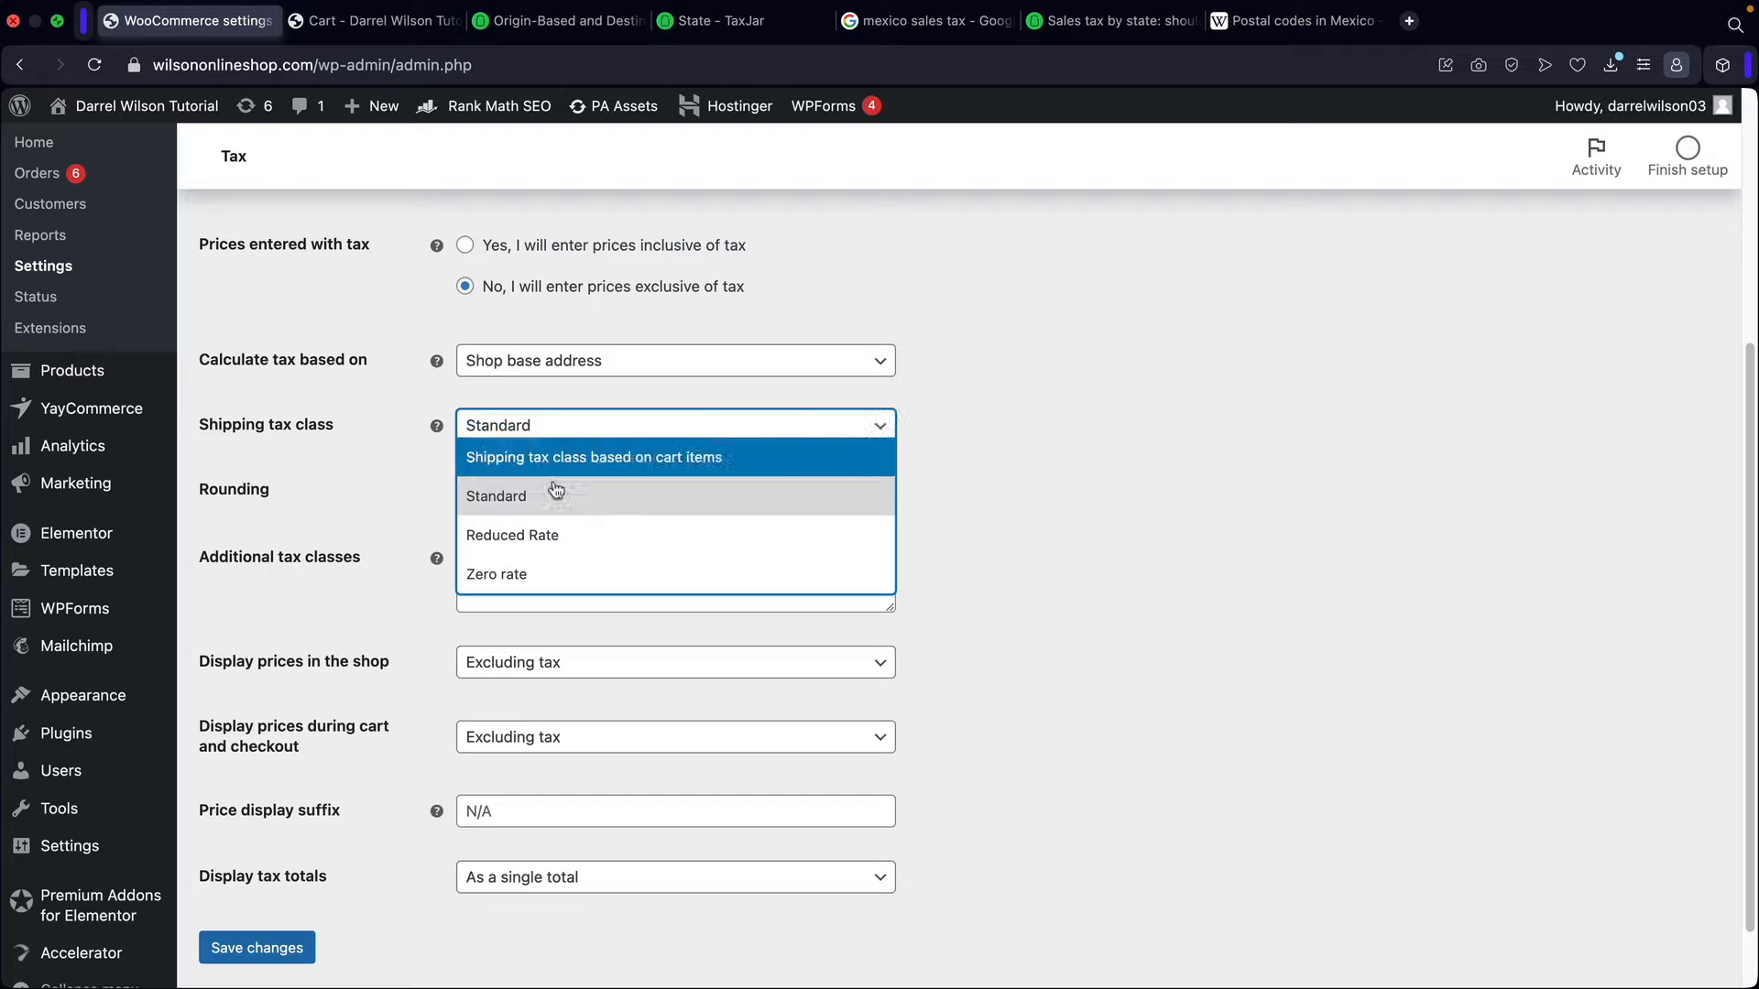
{"action": "left_click", "coordinate": [1015, 444]}
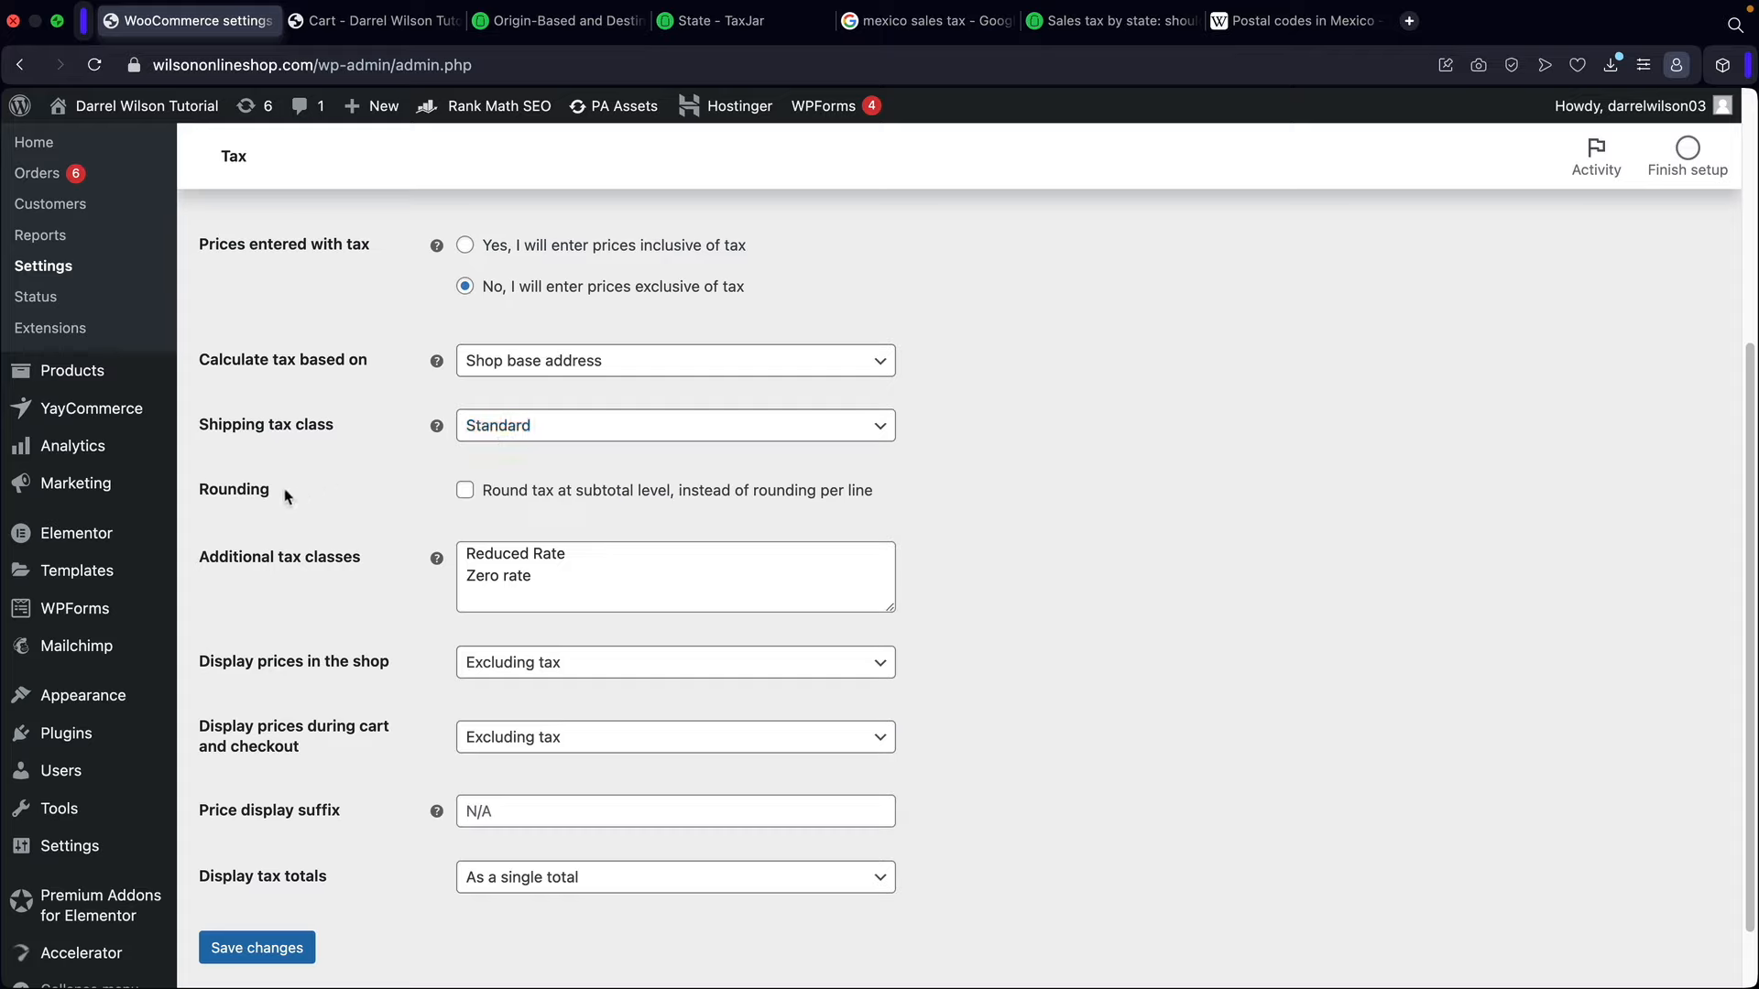
Step: Review the tax rounding option, the additional tax classes and the shop price display setting
{"action": "left_click", "coordinate": [464, 492]}
{"action": "left_click_drag", "start_coordinate": [887, 500], "coordinate": [932, 495]}
{"action": "left_click_drag", "start_coordinate": [589, 557], "coordinate": [238, 589]}
{"action": "left_click", "coordinate": [410, 596]}
{"action": "scroll", "coordinate": [396, 579], "scroll_direction": "down", "scroll_amount": 2}
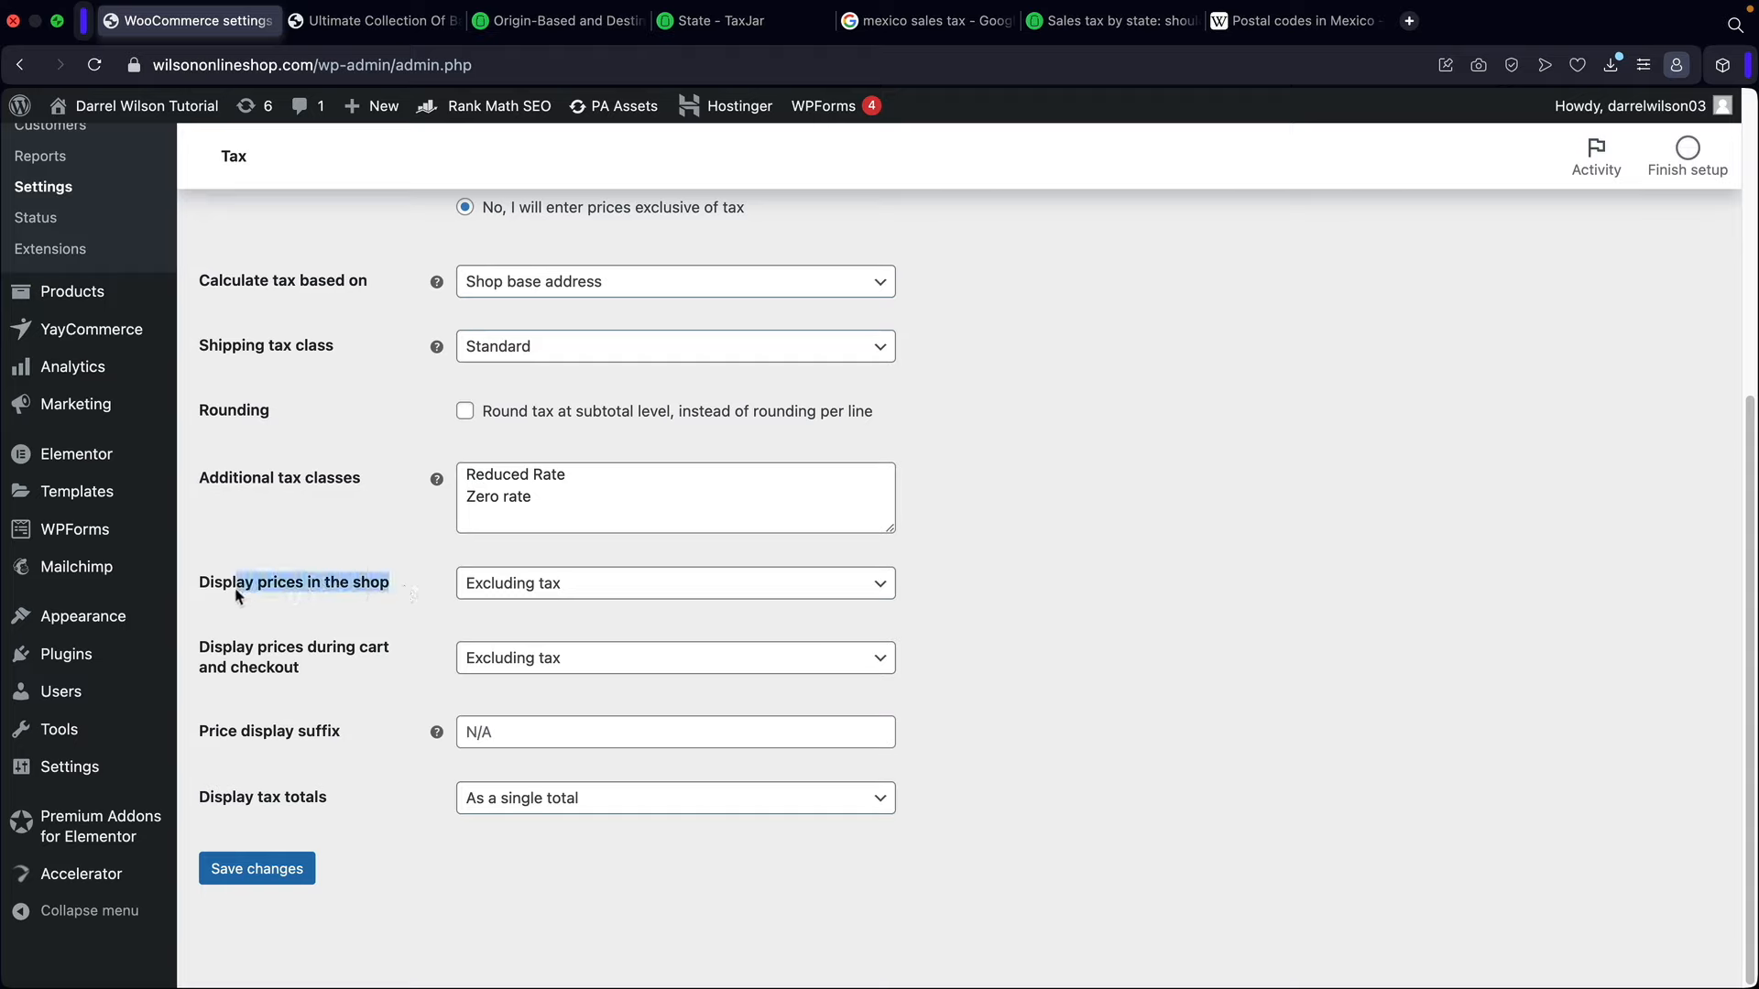
Step: Keep "Display prices in the shop" on "Excluding tax" and check the product prices on the shop page
{"action": "left_click", "coordinate": [540, 591]}
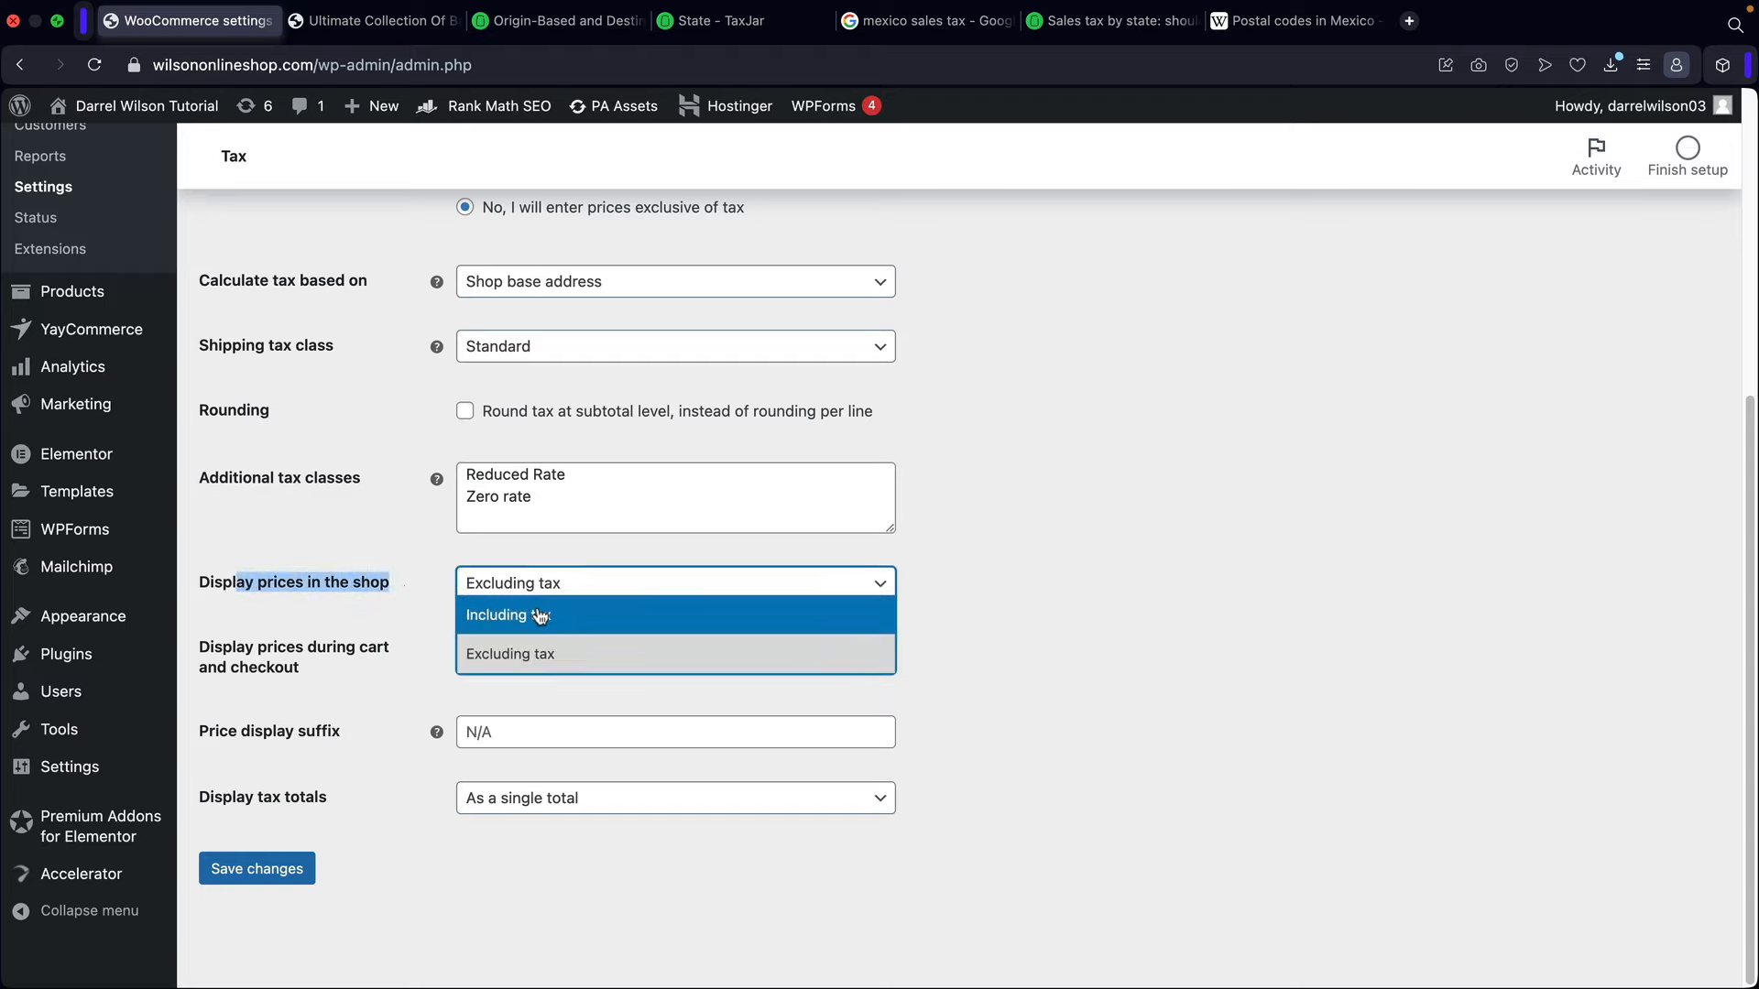
{"action": "left_click", "coordinate": [502, 653]}
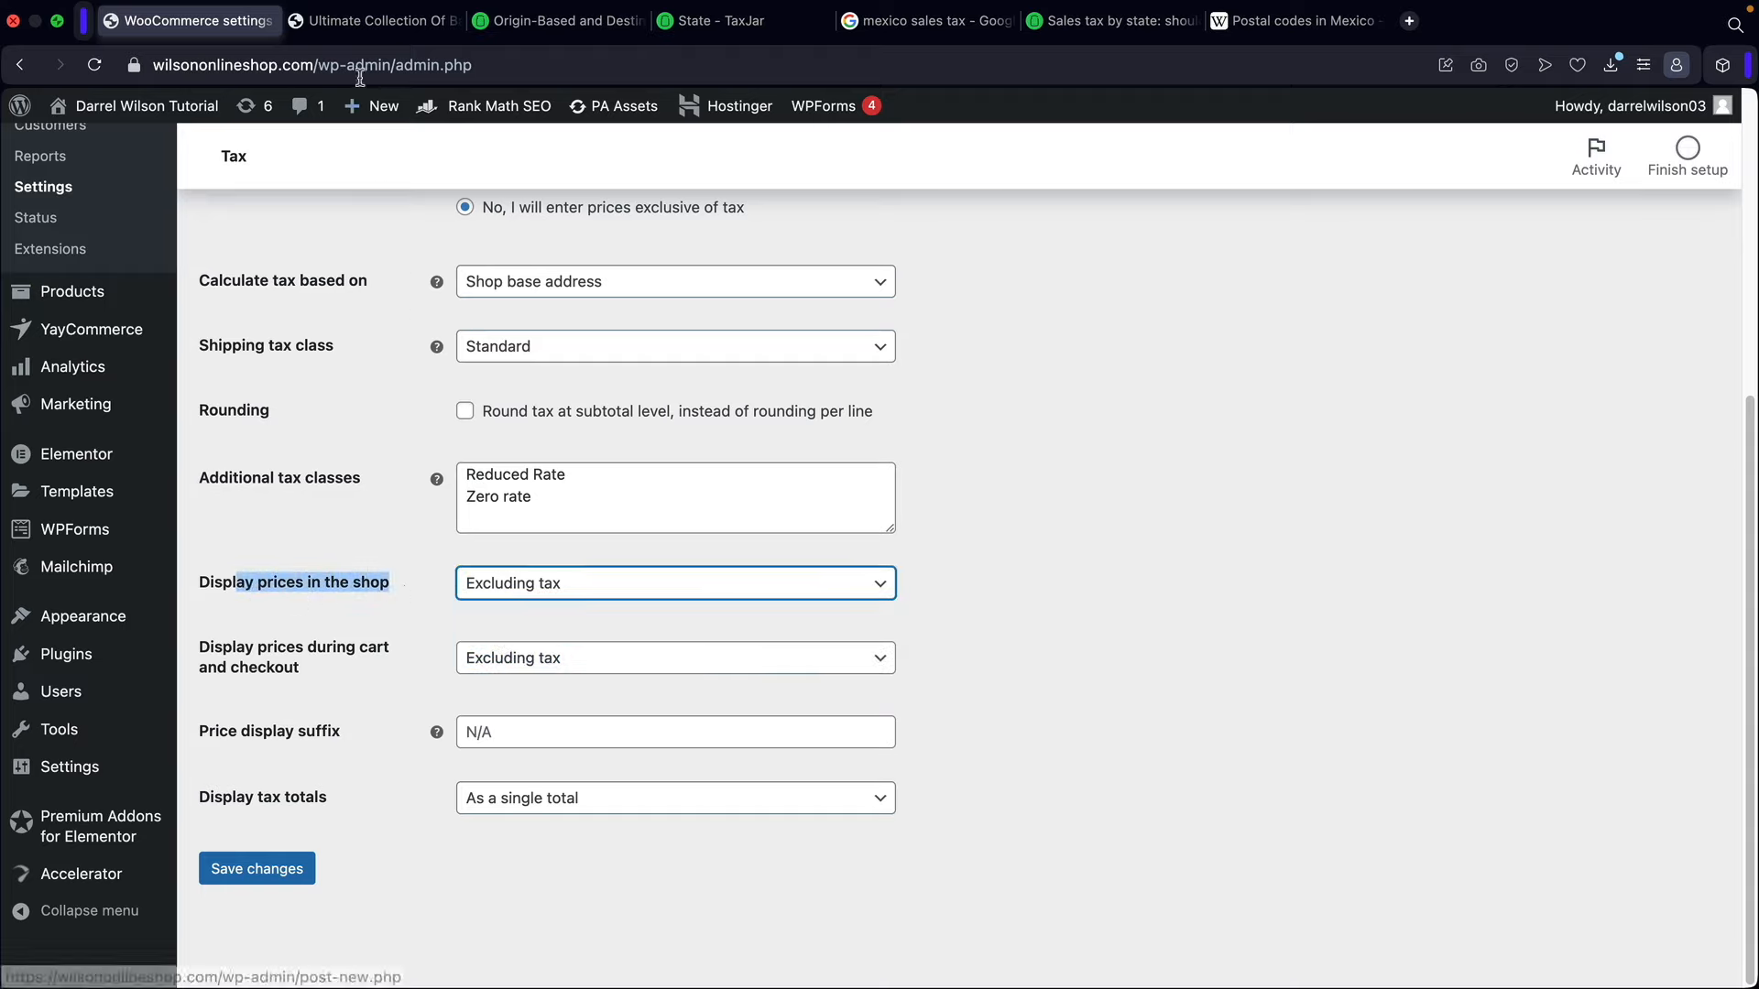
{"action": "left_click", "coordinate": [376, 20]}
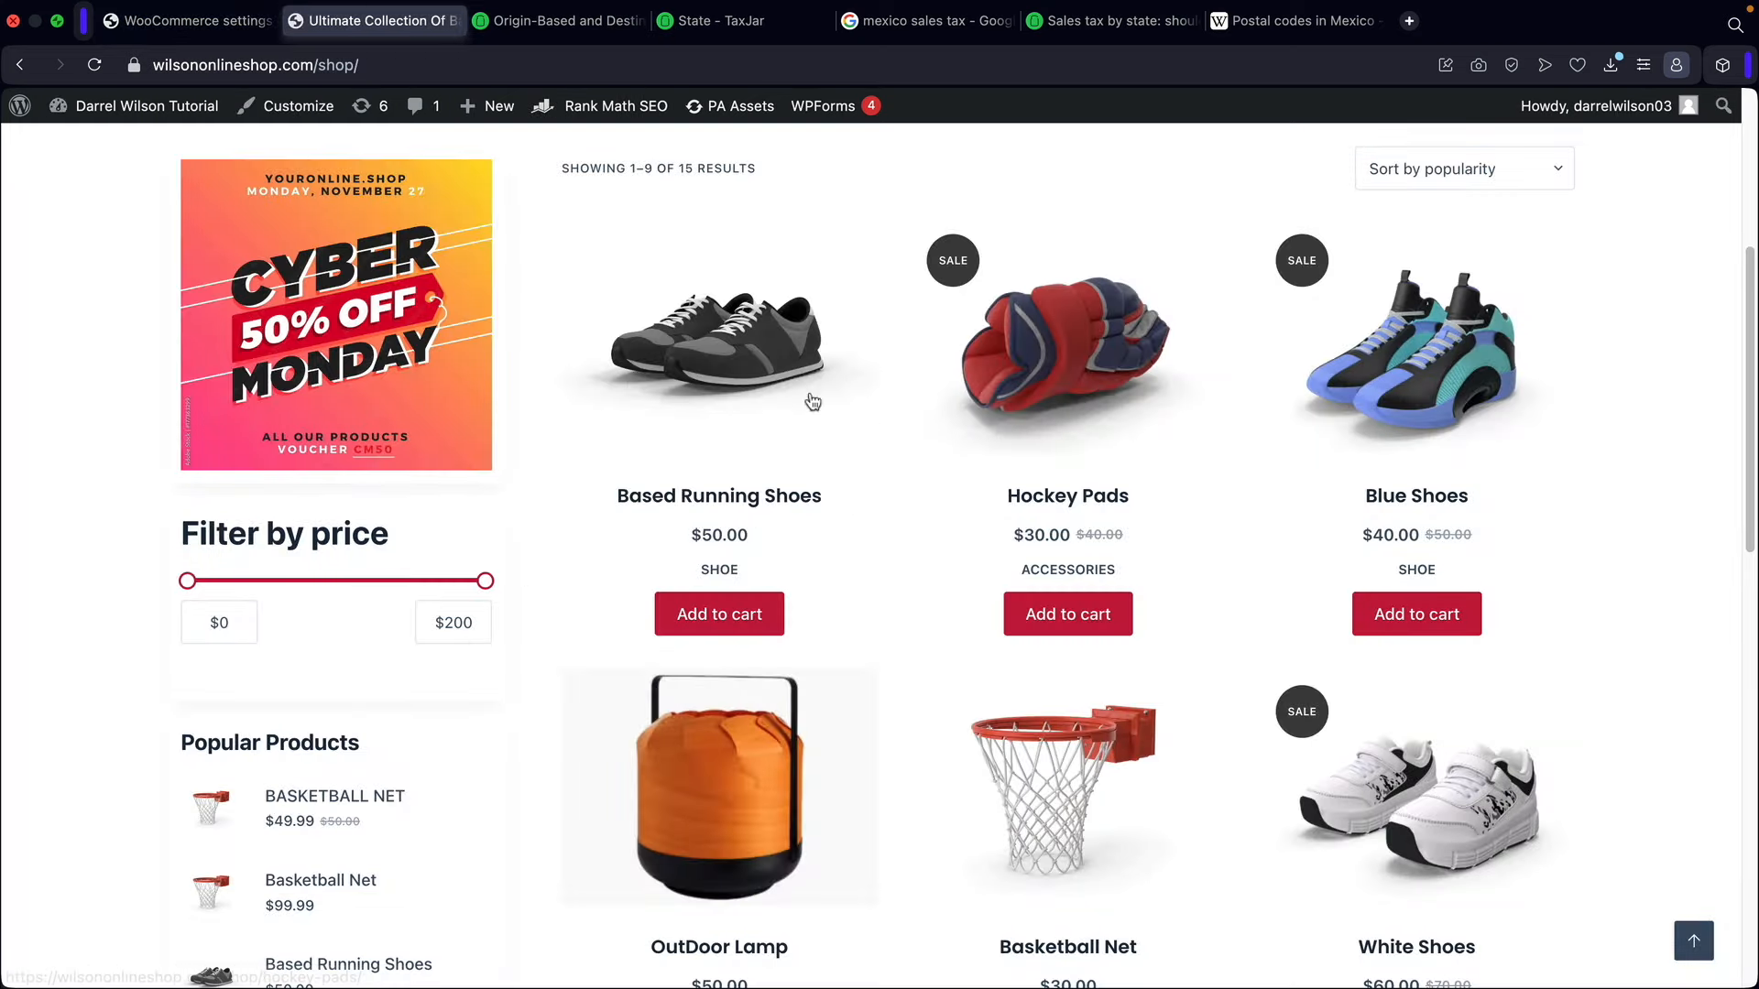
Step: Return to the tax options, set "Display prices in the shop" to "Including tax" and save the changes
{"action": "left_click", "coordinate": [188, 20]}
{"action": "left_click", "coordinate": [491, 584]}
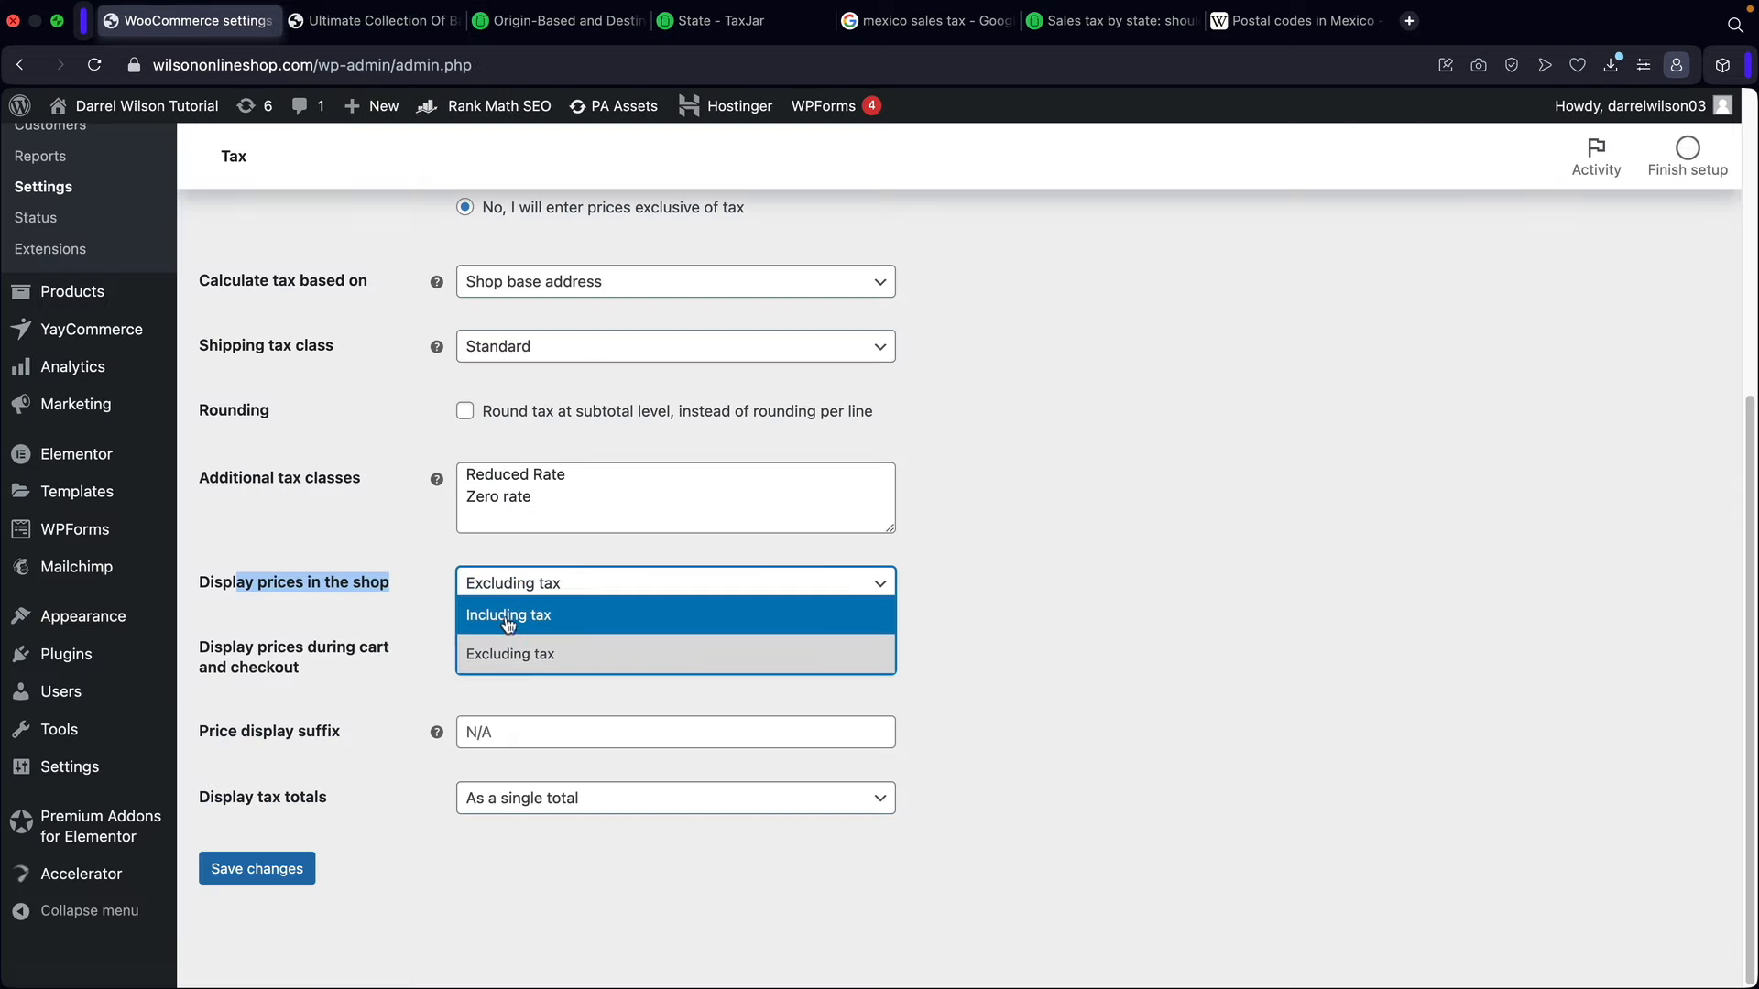
{"action": "left_click", "coordinate": [510, 623]}
{"action": "scroll", "coordinate": [341, 833], "scroll_direction": "down", "scroll_amount": 3}
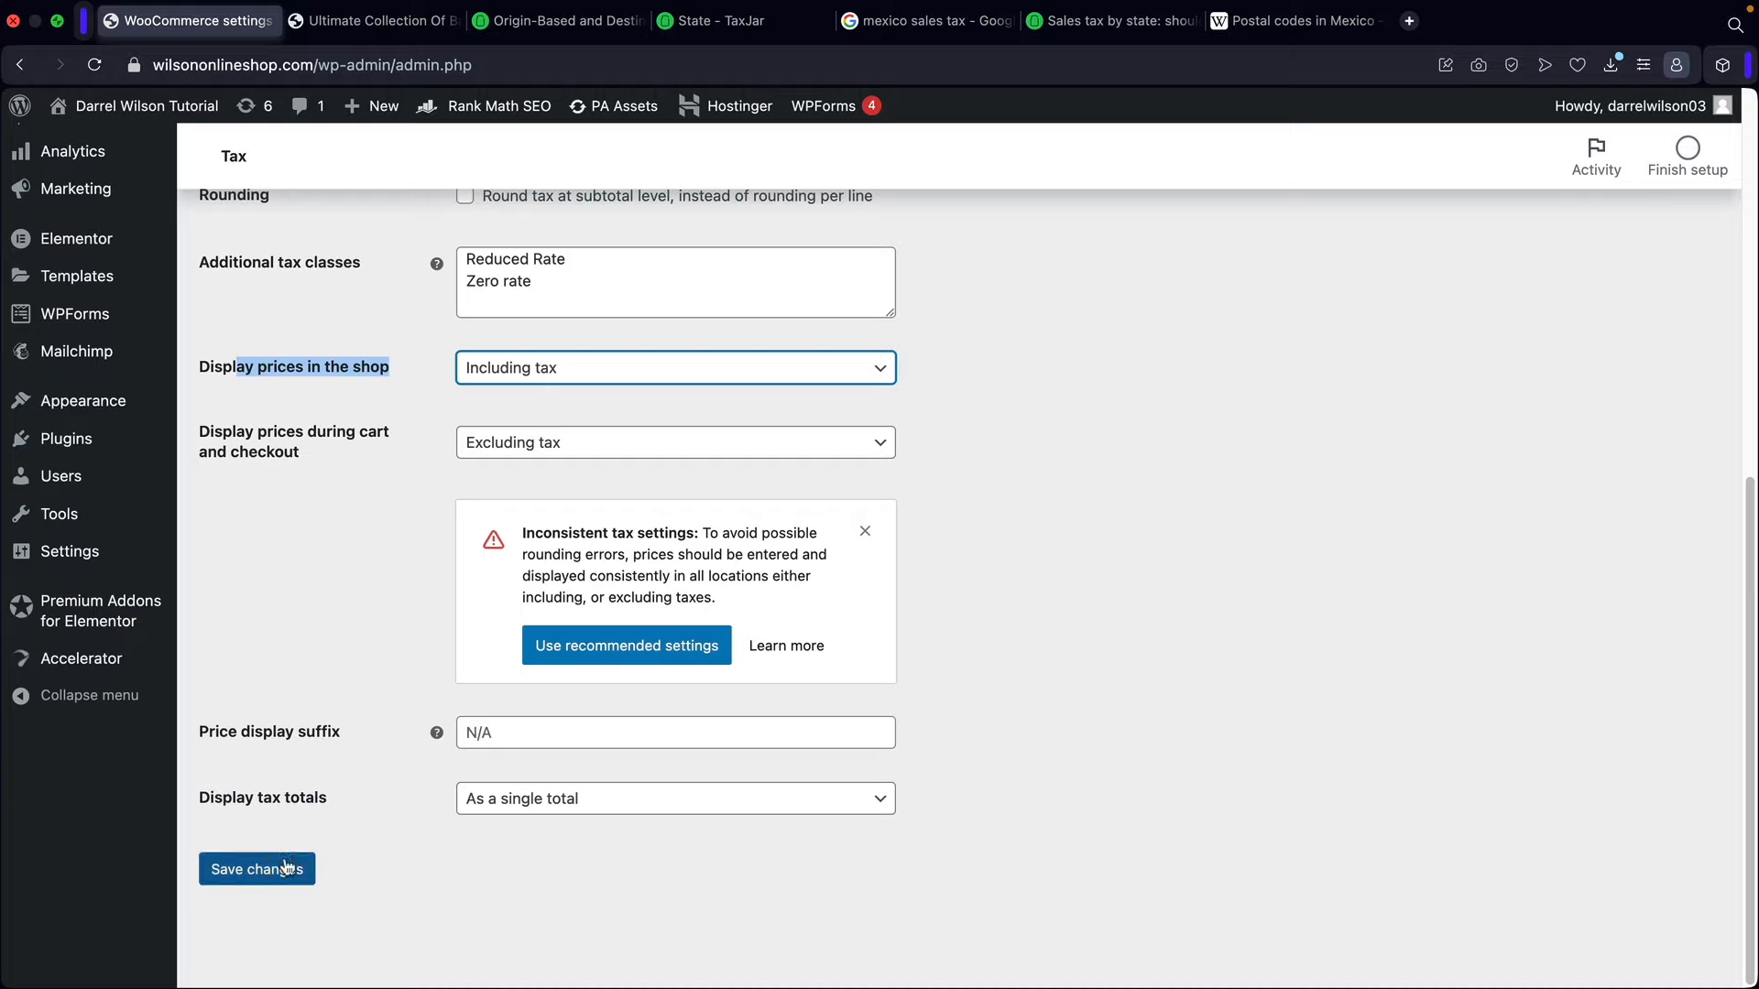
{"action": "left_click", "coordinate": [279, 866]}
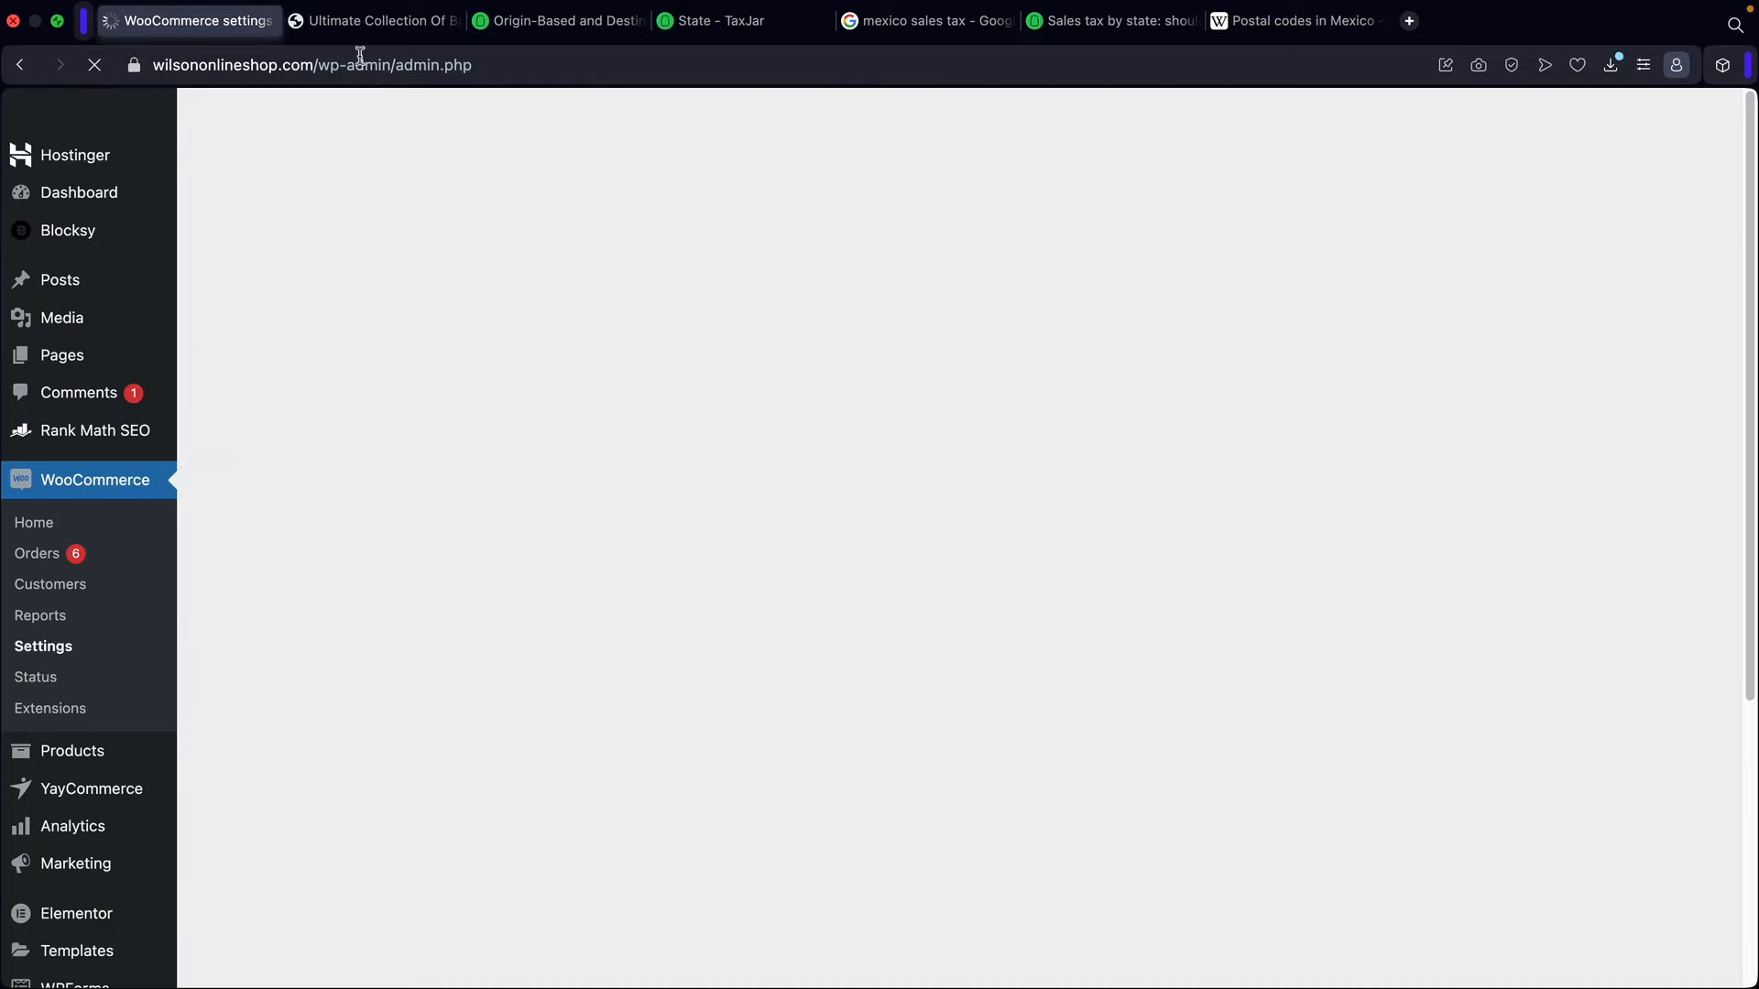
Step: Reload the shop page and check the price shown for Based Running Shoes
{"action": "left_click", "coordinate": [376, 20]}
{"action": "left_click", "coordinate": [94, 64]}
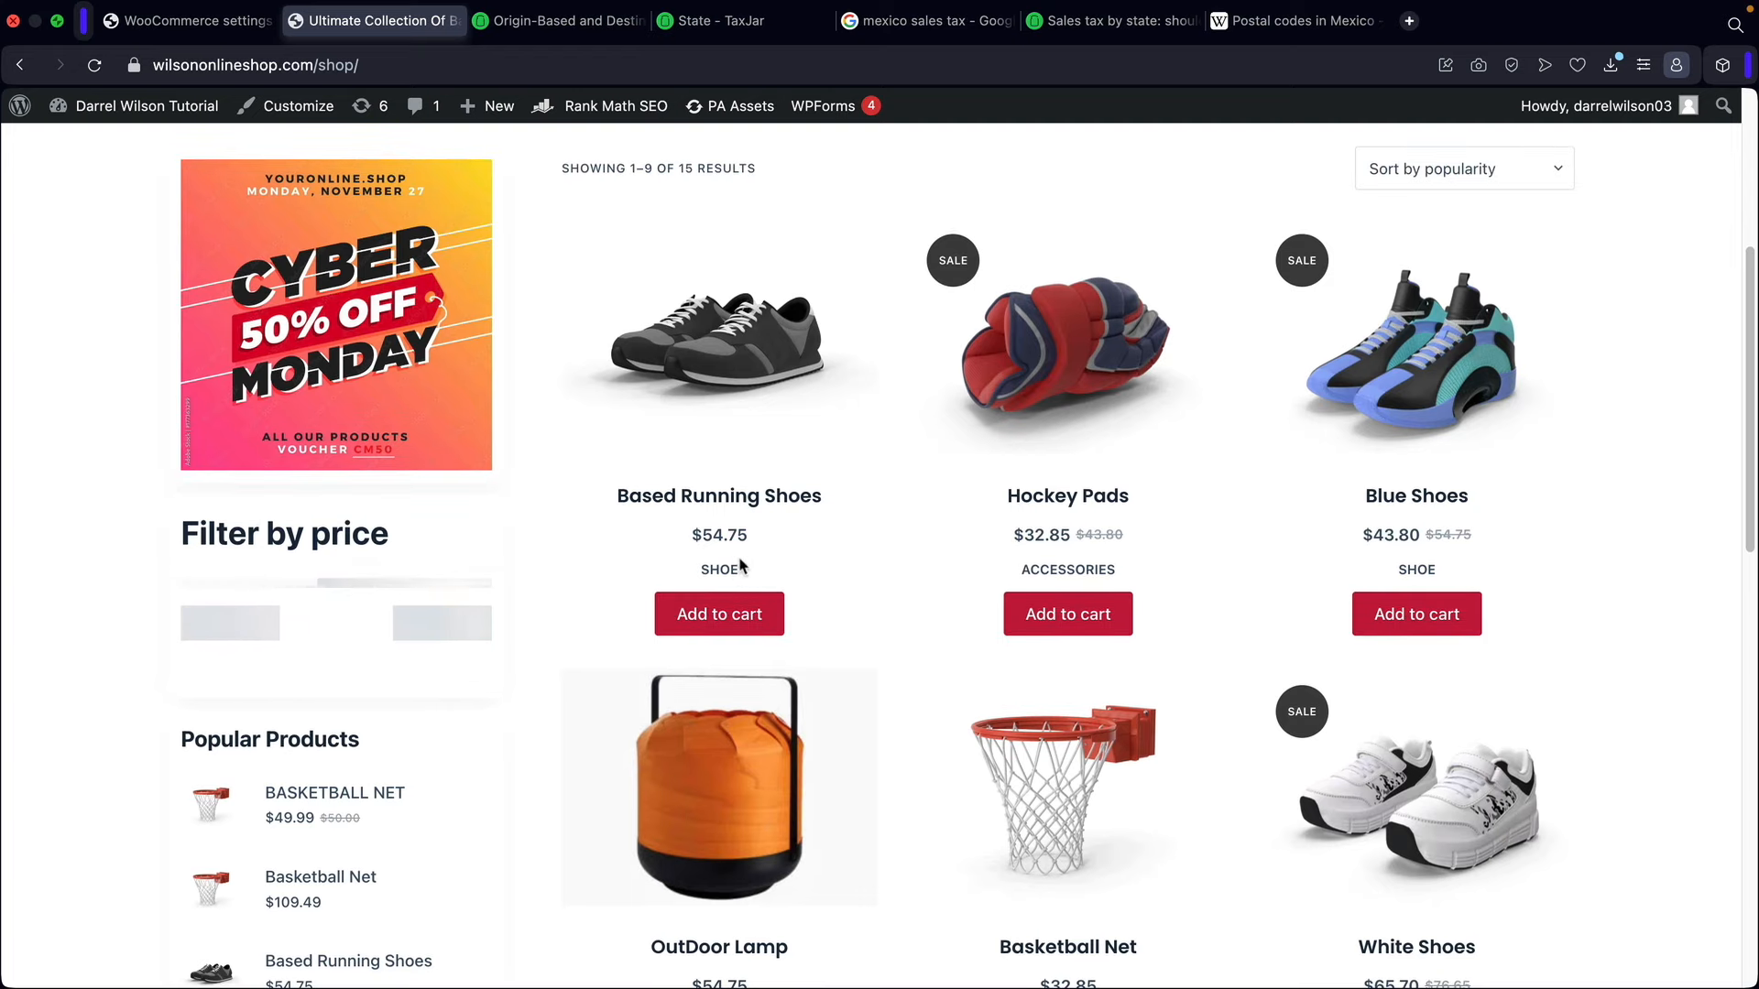
{"action": "left_click_drag", "start_coordinate": [749, 540], "coordinate": [705, 534]}
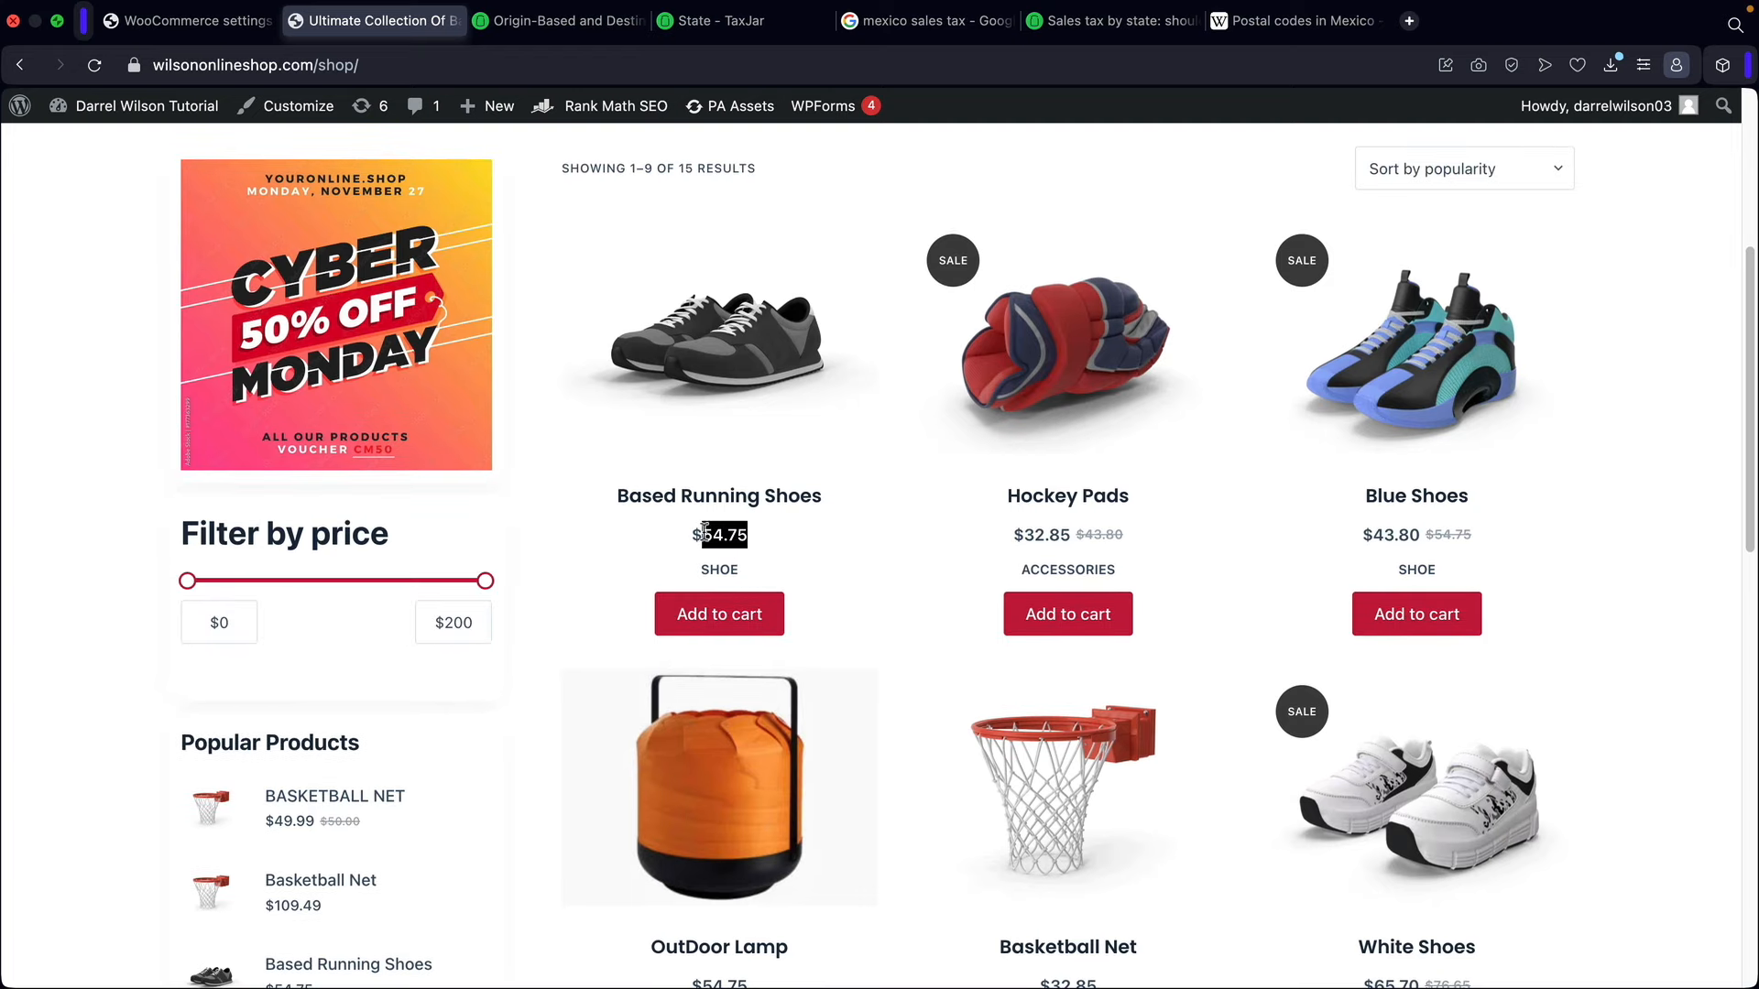
{"action": "left_click", "coordinate": [750, 542]}
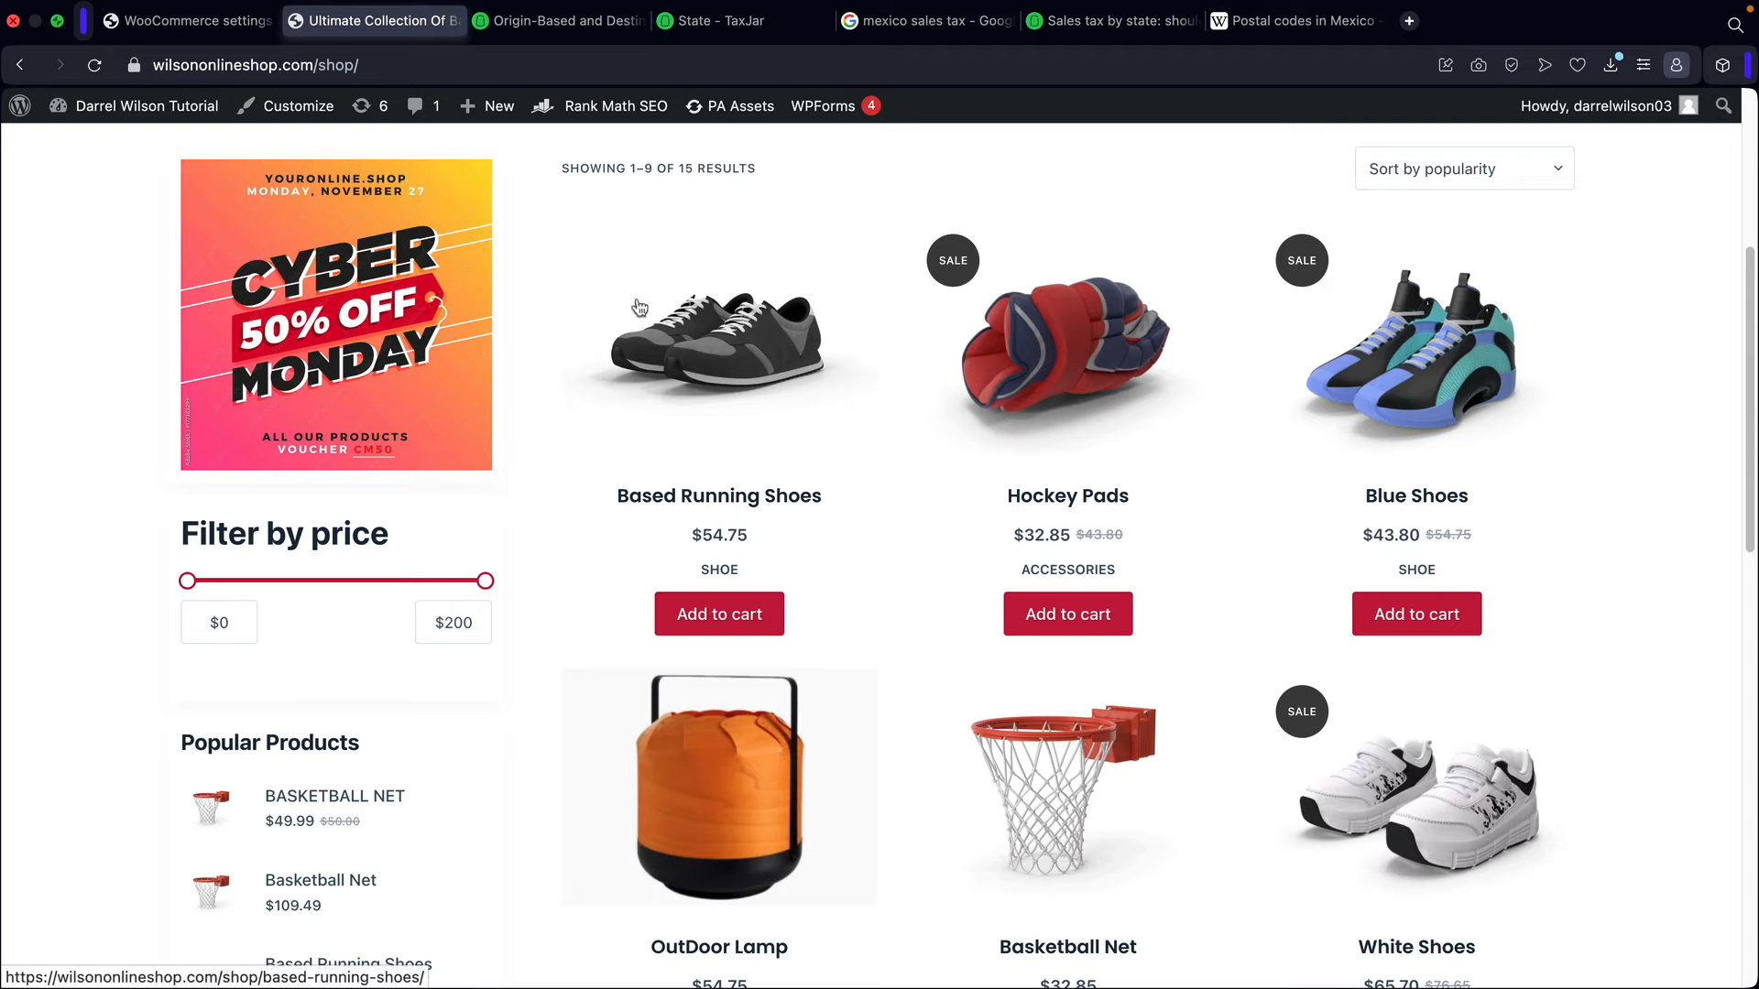
Step: Return to the tax options and set "Display prices in the shop" to "Excluding tax"
{"action": "left_click", "coordinate": [190, 25]}
{"action": "scroll", "coordinate": [356, 476], "scroll_direction": "down", "scroll_amount": 7}
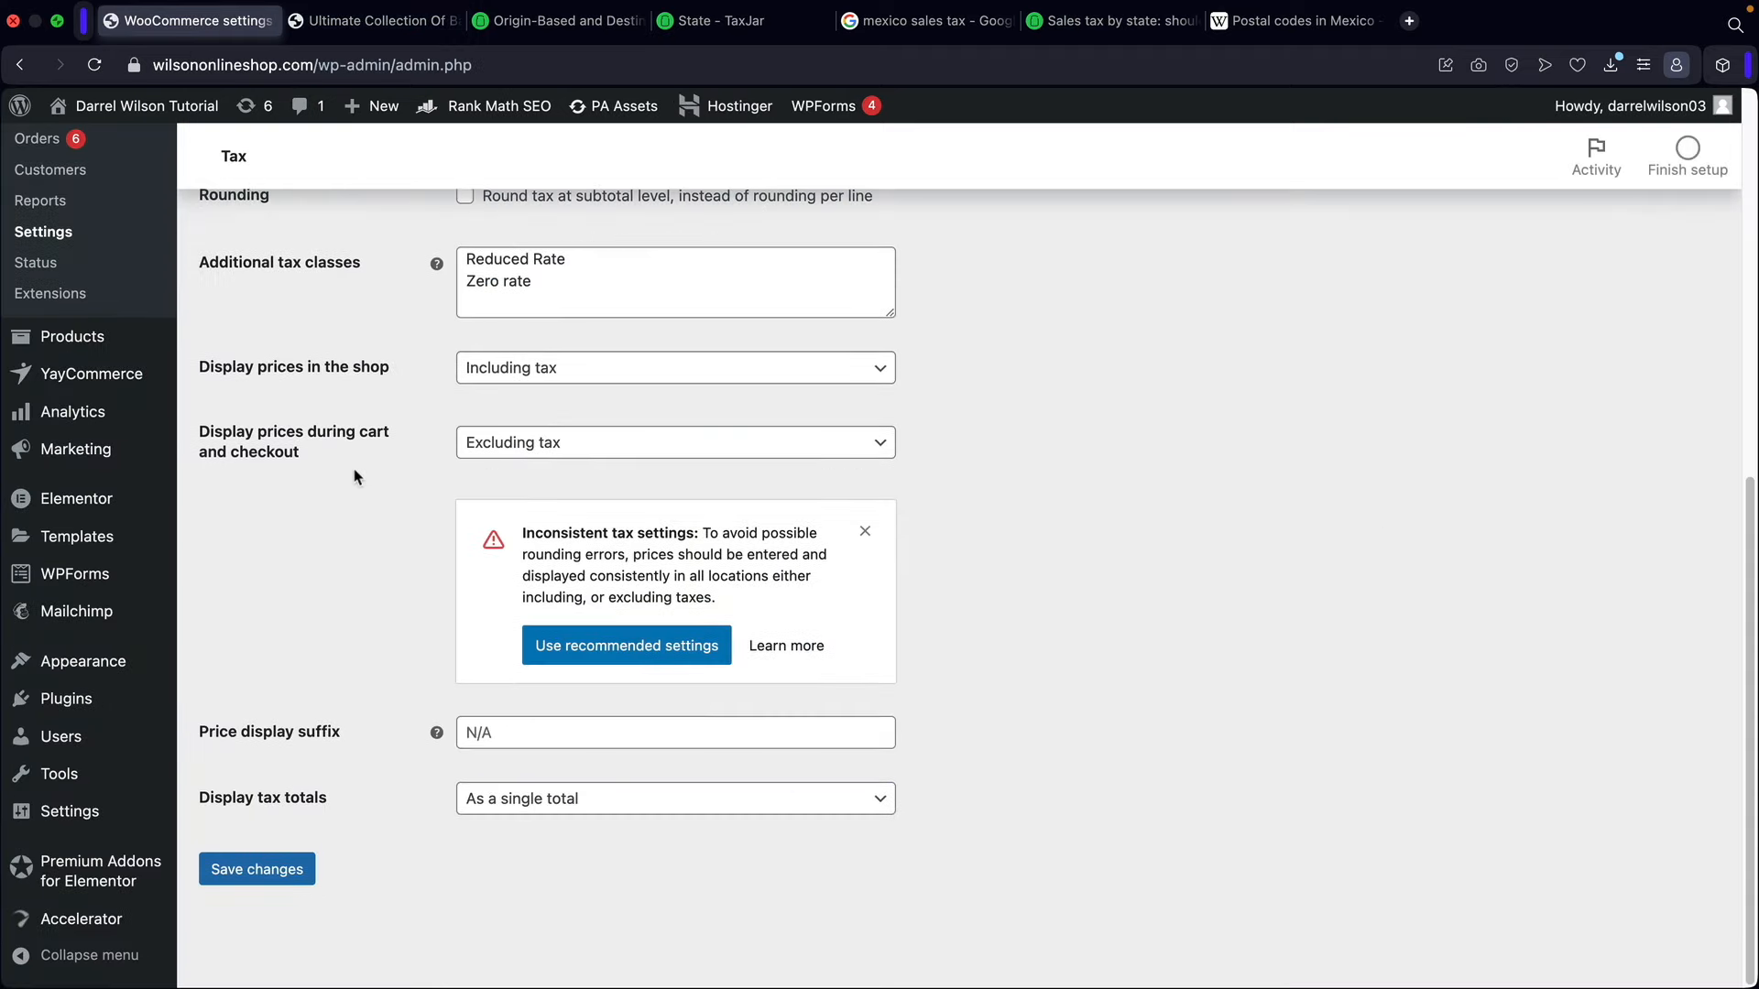
{"action": "left_click", "coordinate": [528, 368]}
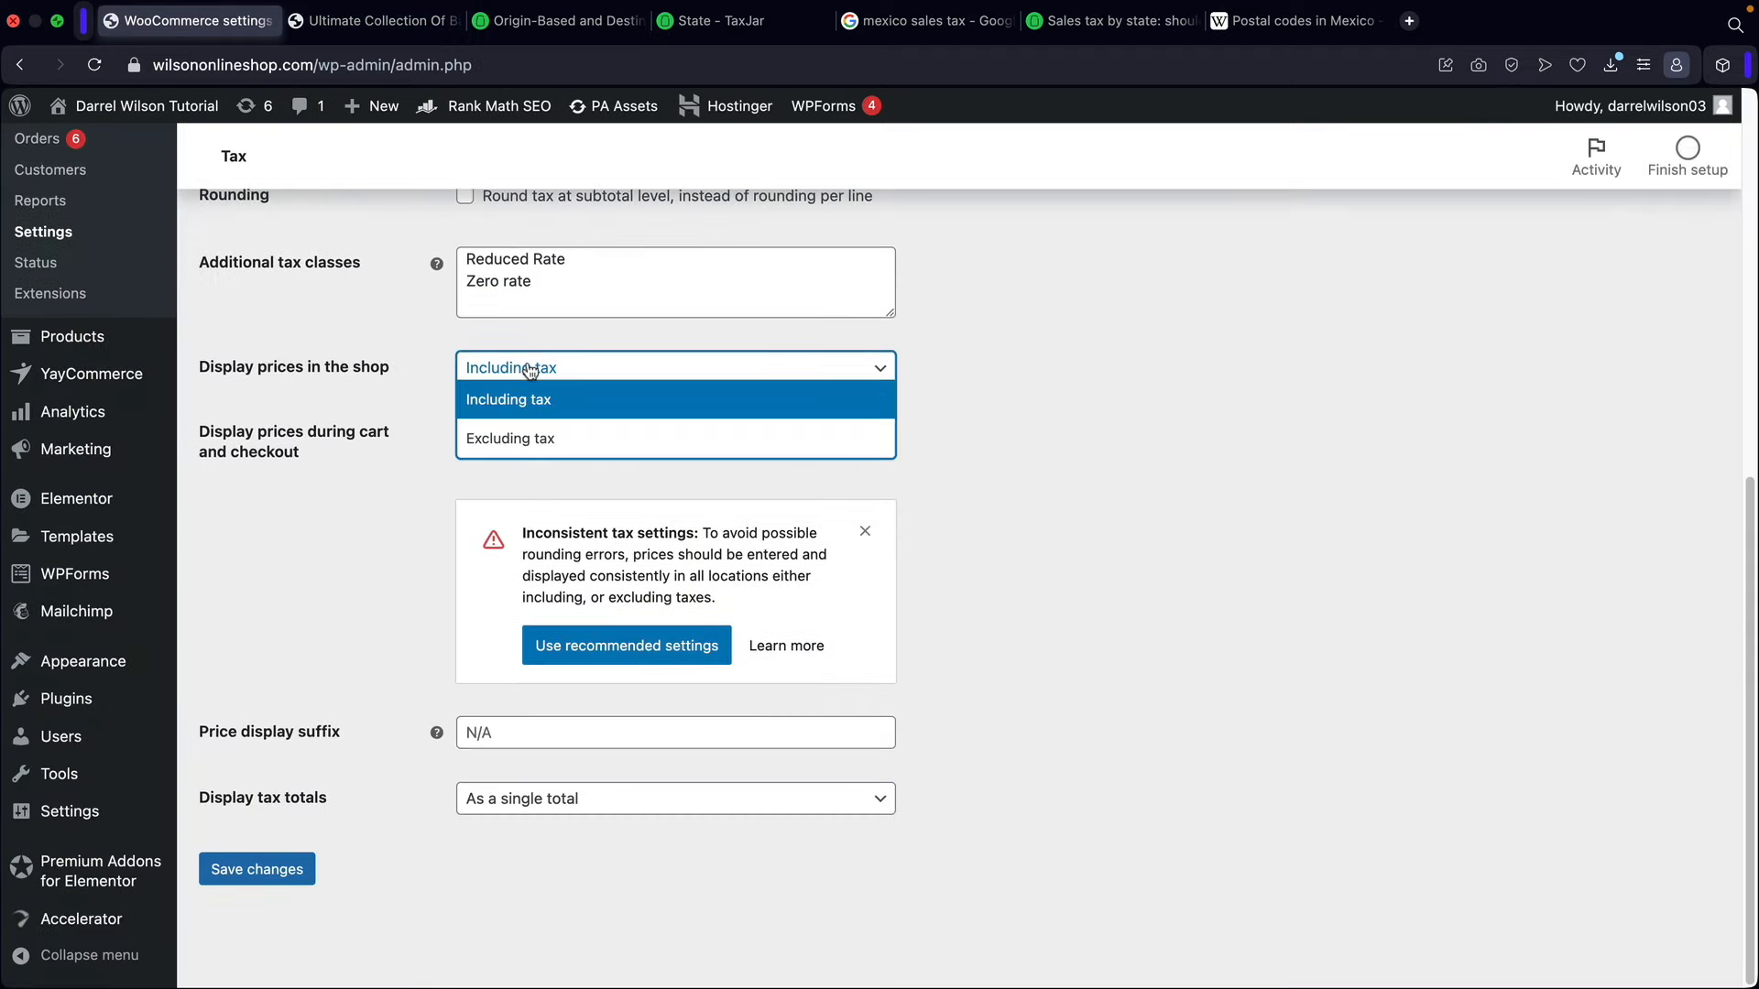
{"action": "left_click", "coordinate": [532, 440]}
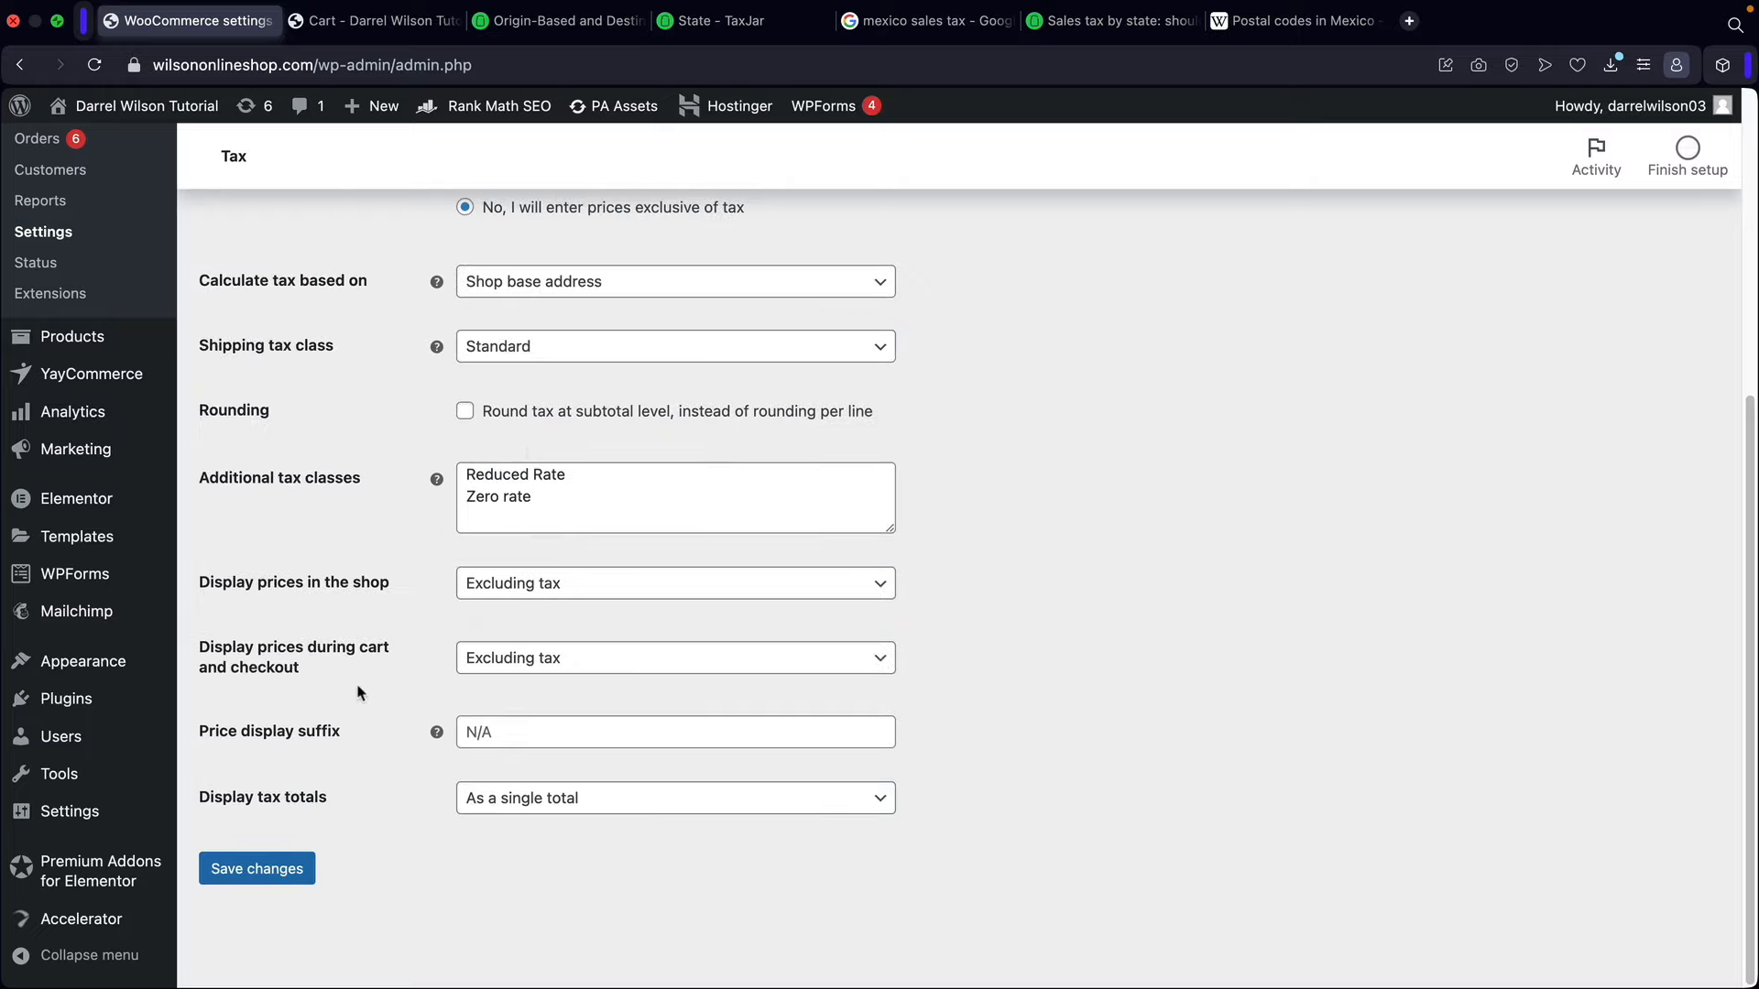
Step: Set "Display prices during cart and checkout" to "Including tax" and save the changes
{"action": "left_click_drag", "start_coordinate": [233, 650], "coordinate": [499, 677]}
{"action": "left_click", "coordinate": [500, 674]}
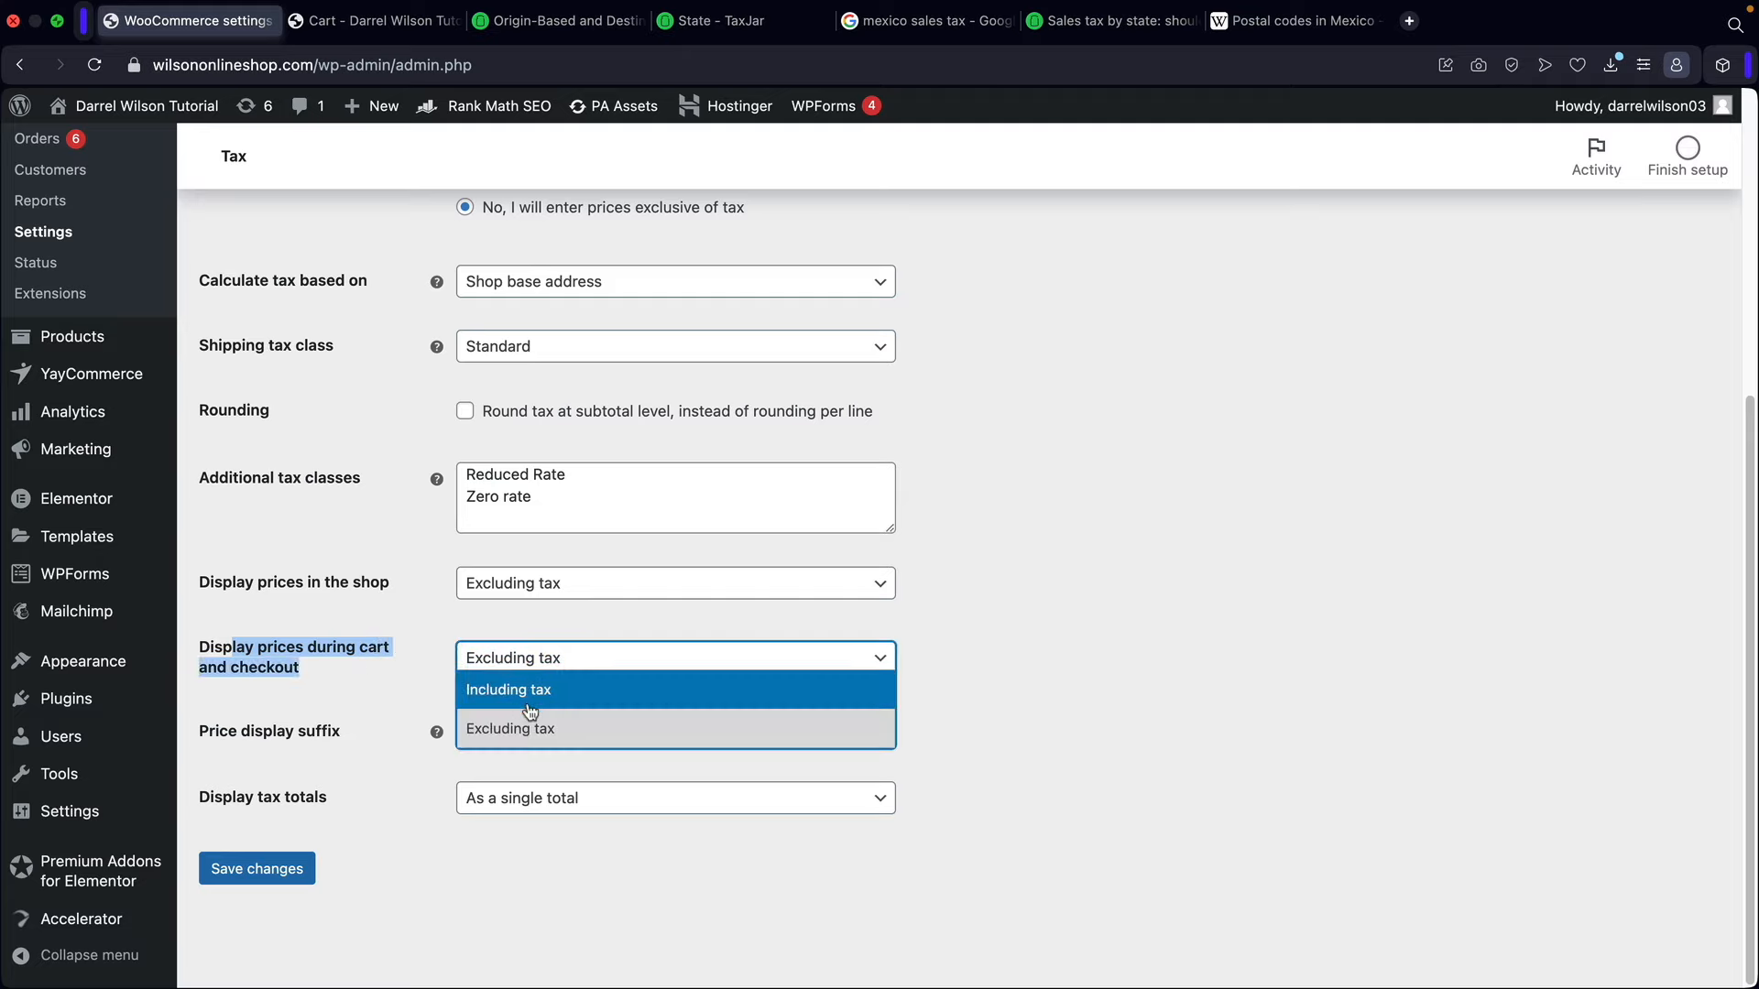
{"action": "left_click", "coordinate": [538, 738]}
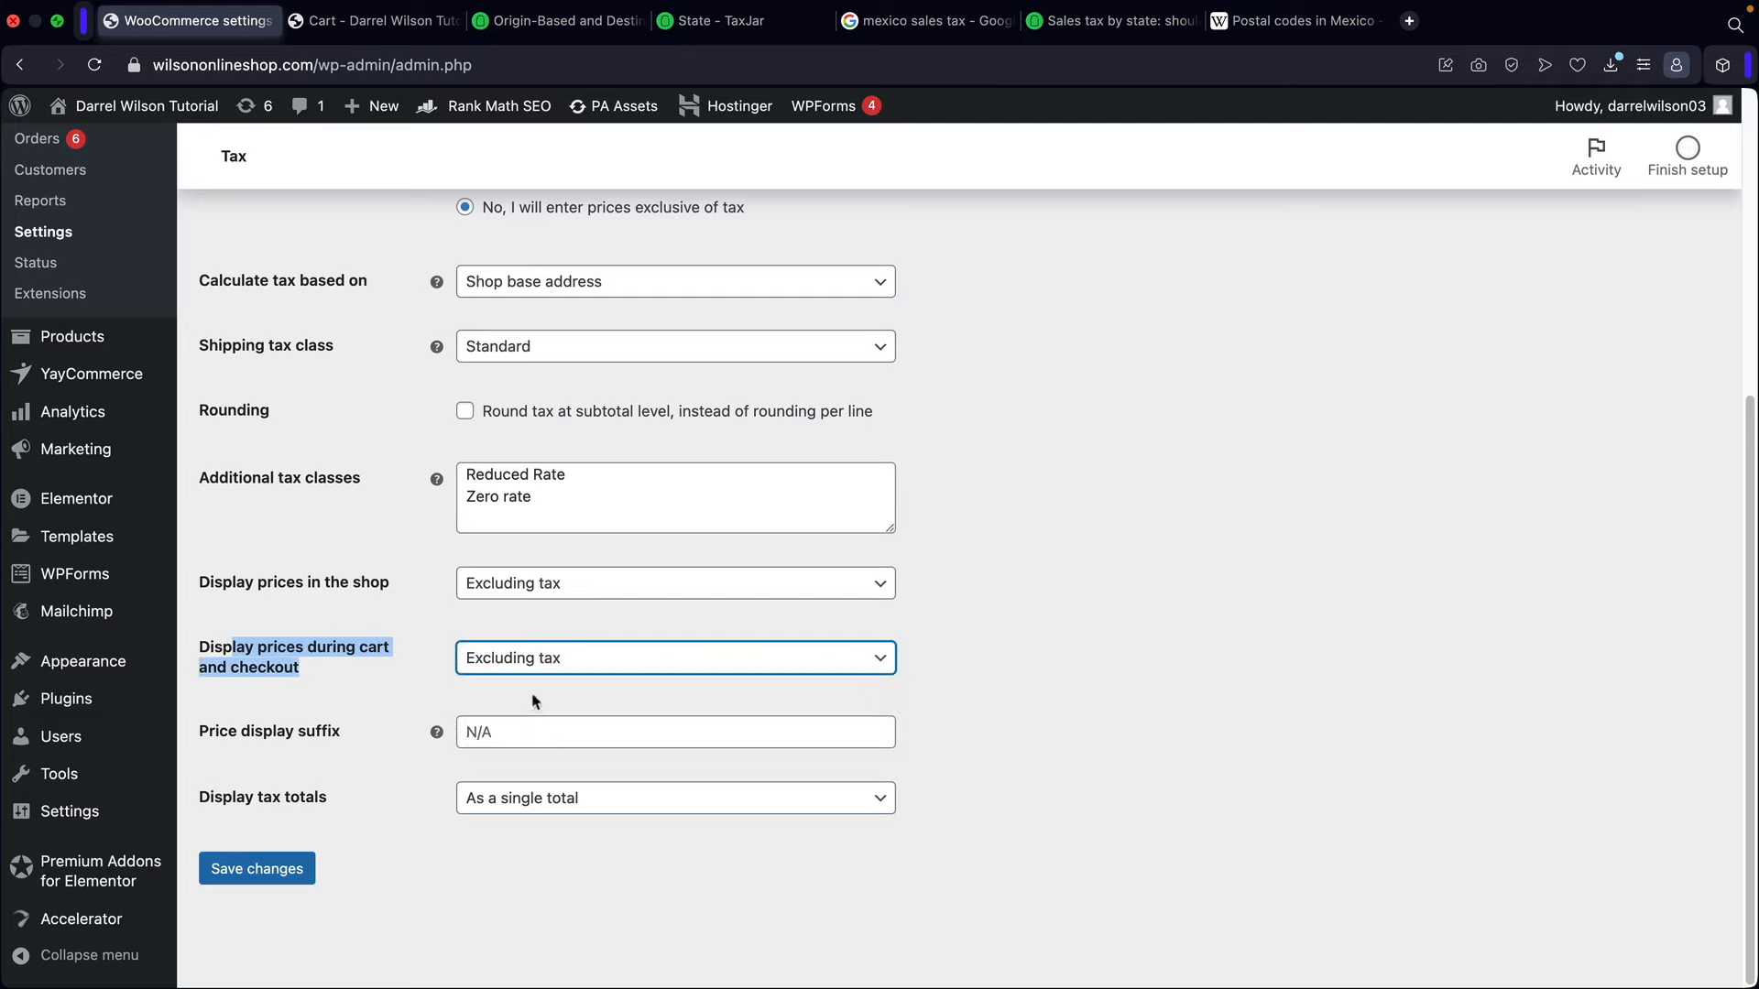
{"action": "left_click", "coordinate": [519, 661]}
{"action": "left_click", "coordinate": [519, 696]}
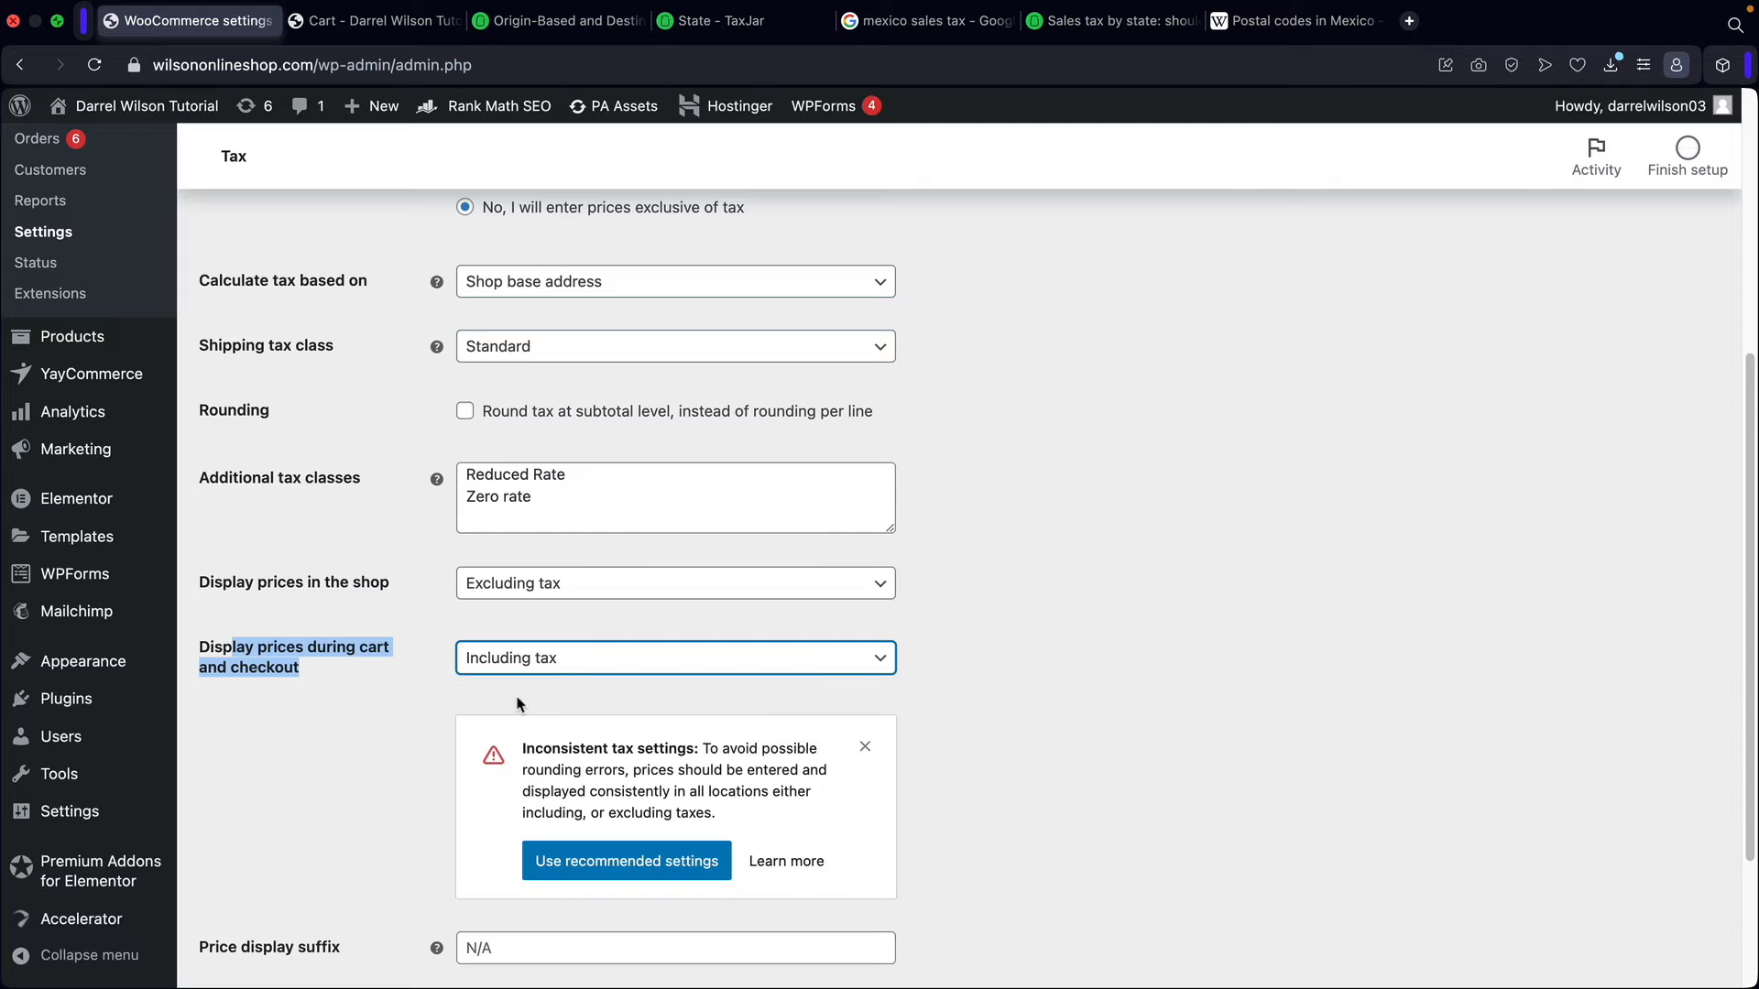
{"action": "scroll", "coordinate": [354, 744], "scroll_direction": "down", "scroll_amount": 3}
{"action": "left_click", "coordinate": [246, 870]}
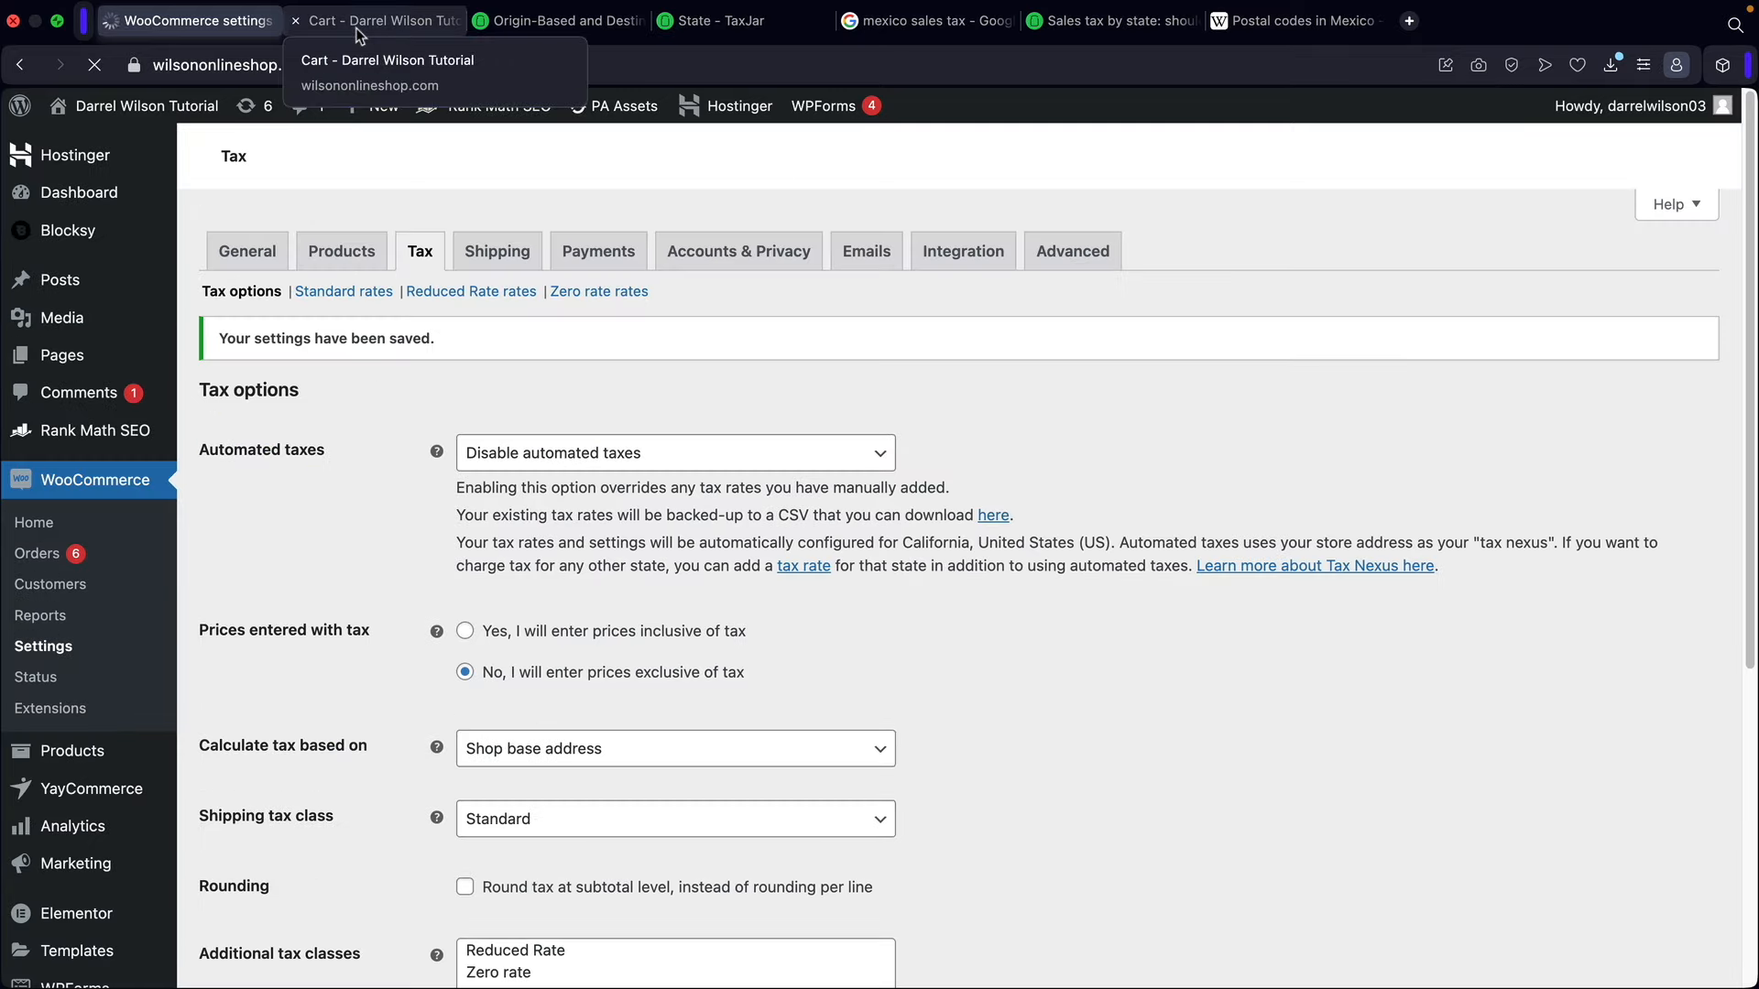
Step: Check the Basketball Net's price in the cart and the tax note beneath the cart total
{"action": "left_click", "coordinate": [356, 21]}
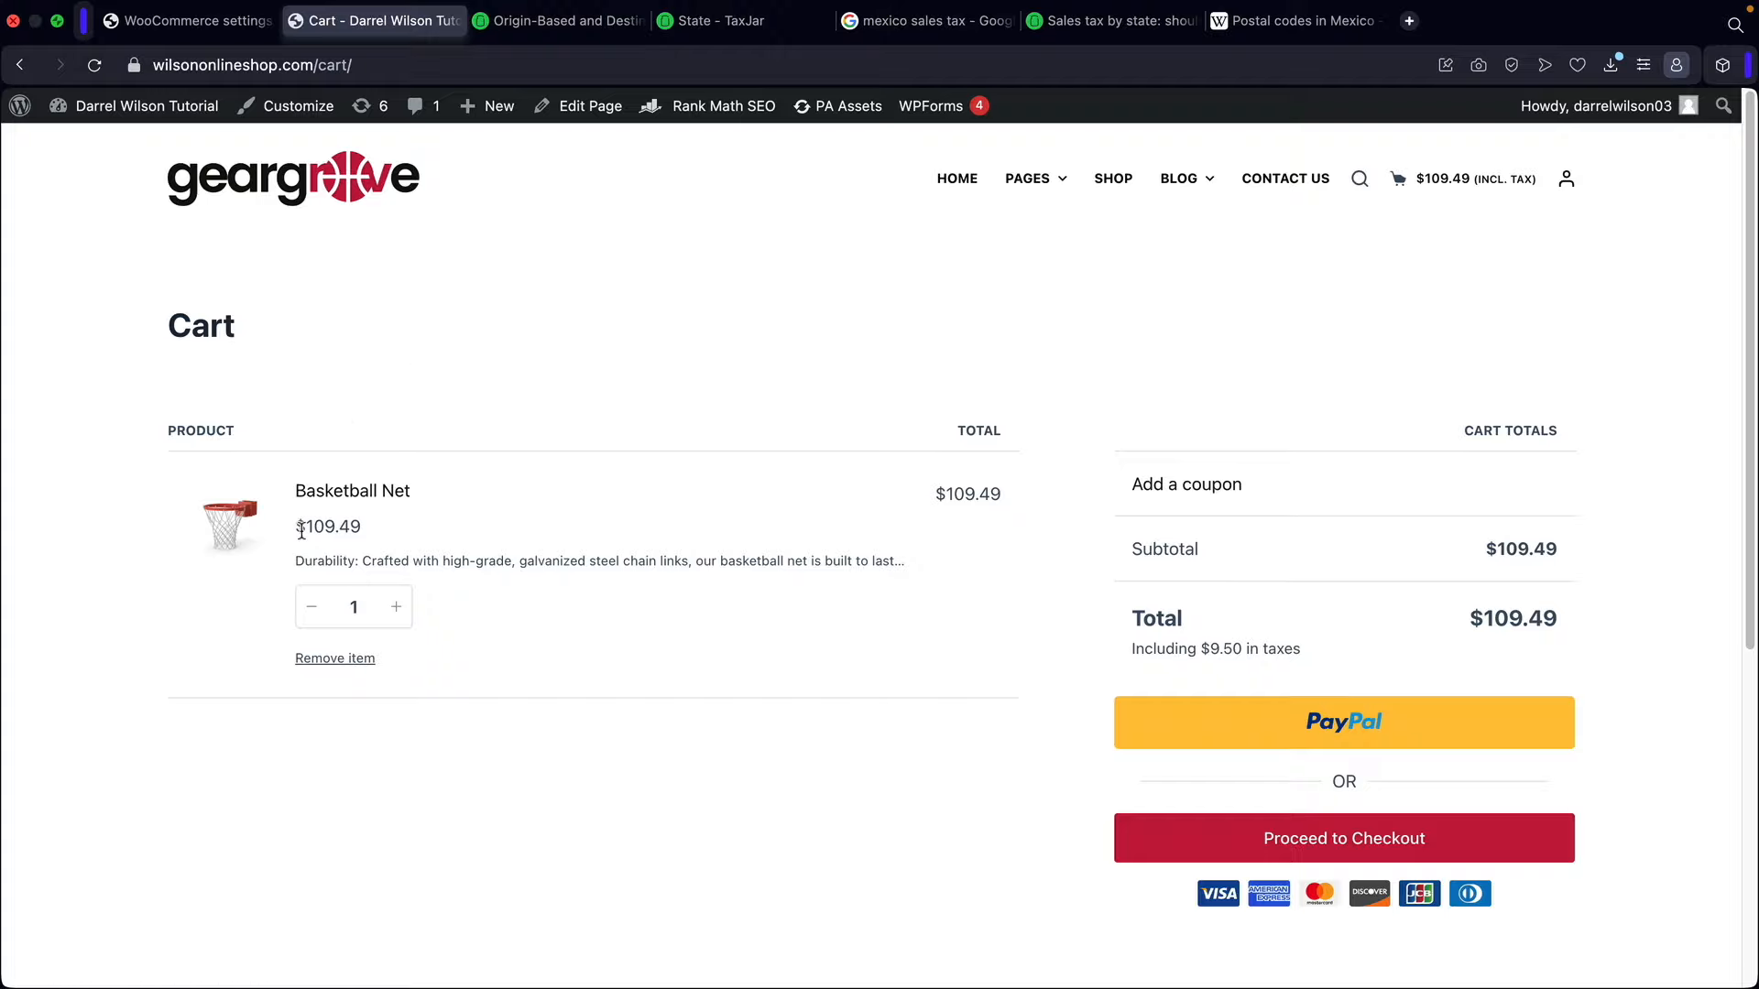
{"action": "left_click_drag", "start_coordinate": [301, 531], "coordinate": [365, 534]}
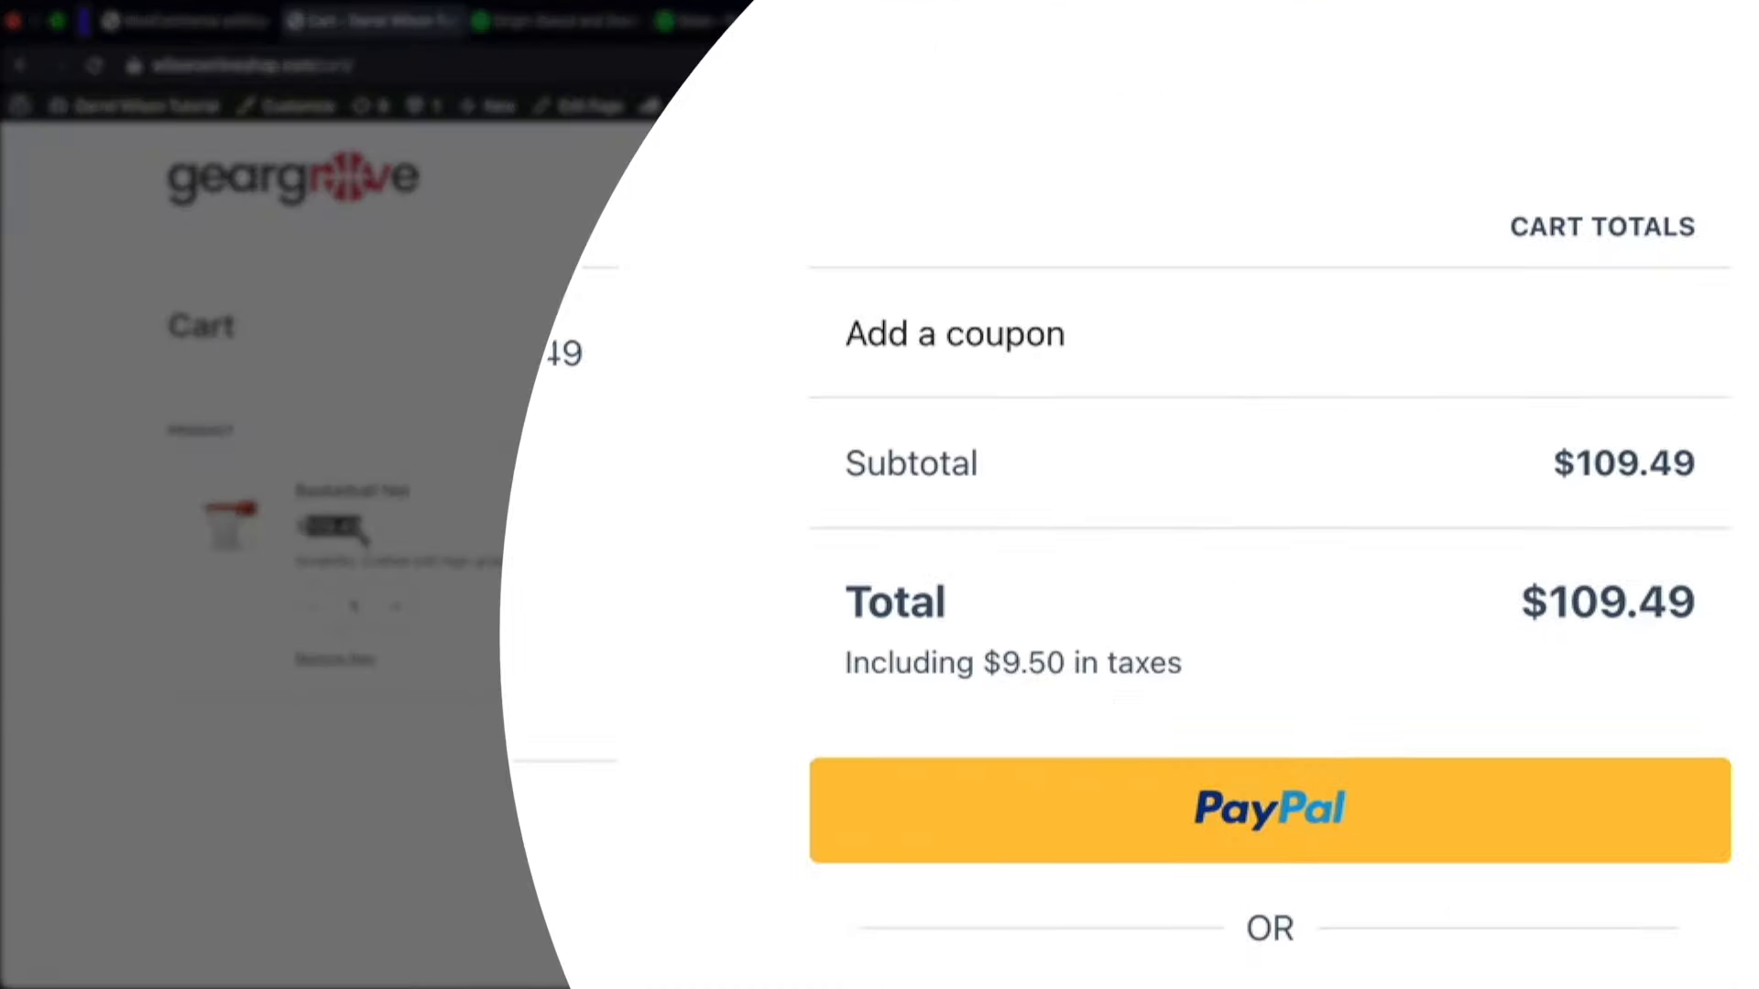
{"action": "left_click", "coordinate": [550, 533]}
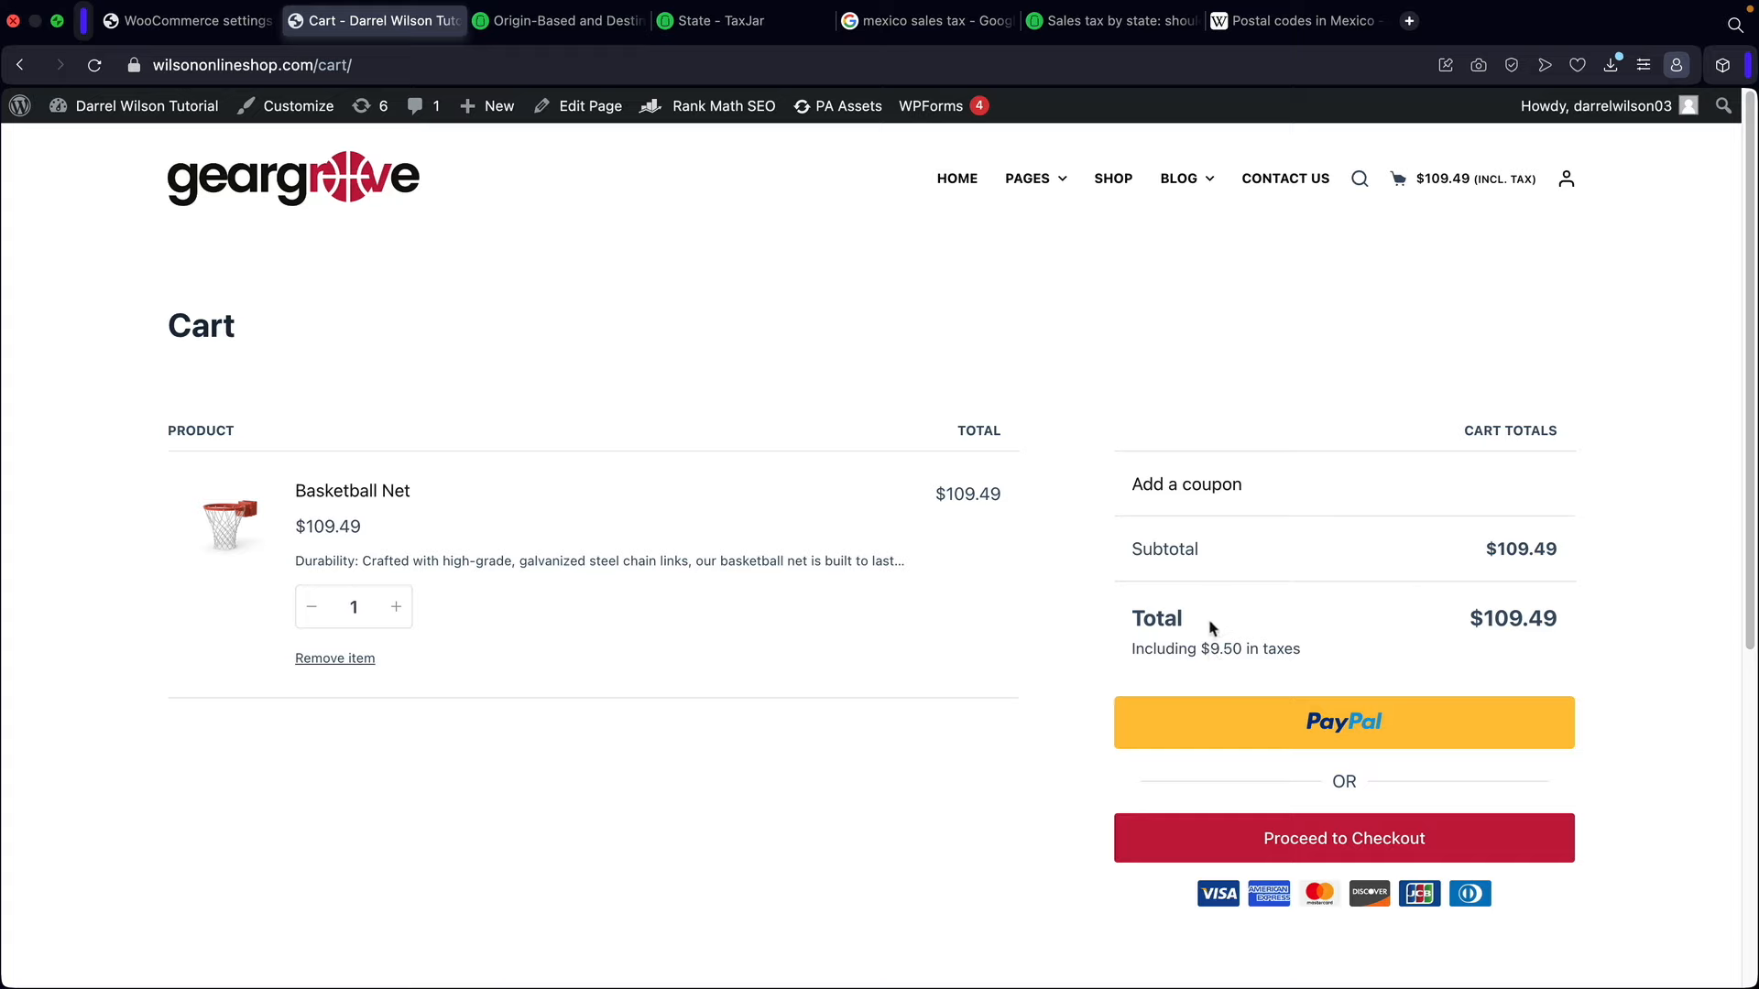
{"action": "mouse_move", "coordinate": [1149, 649]}
{"action": "left_mouse_down"}
{"action": "mouse_move", "coordinate": [1299, 648]}
{"action": "mouse_move", "coordinate": [1144, 649]}
{"action": "left_mouse_up"}
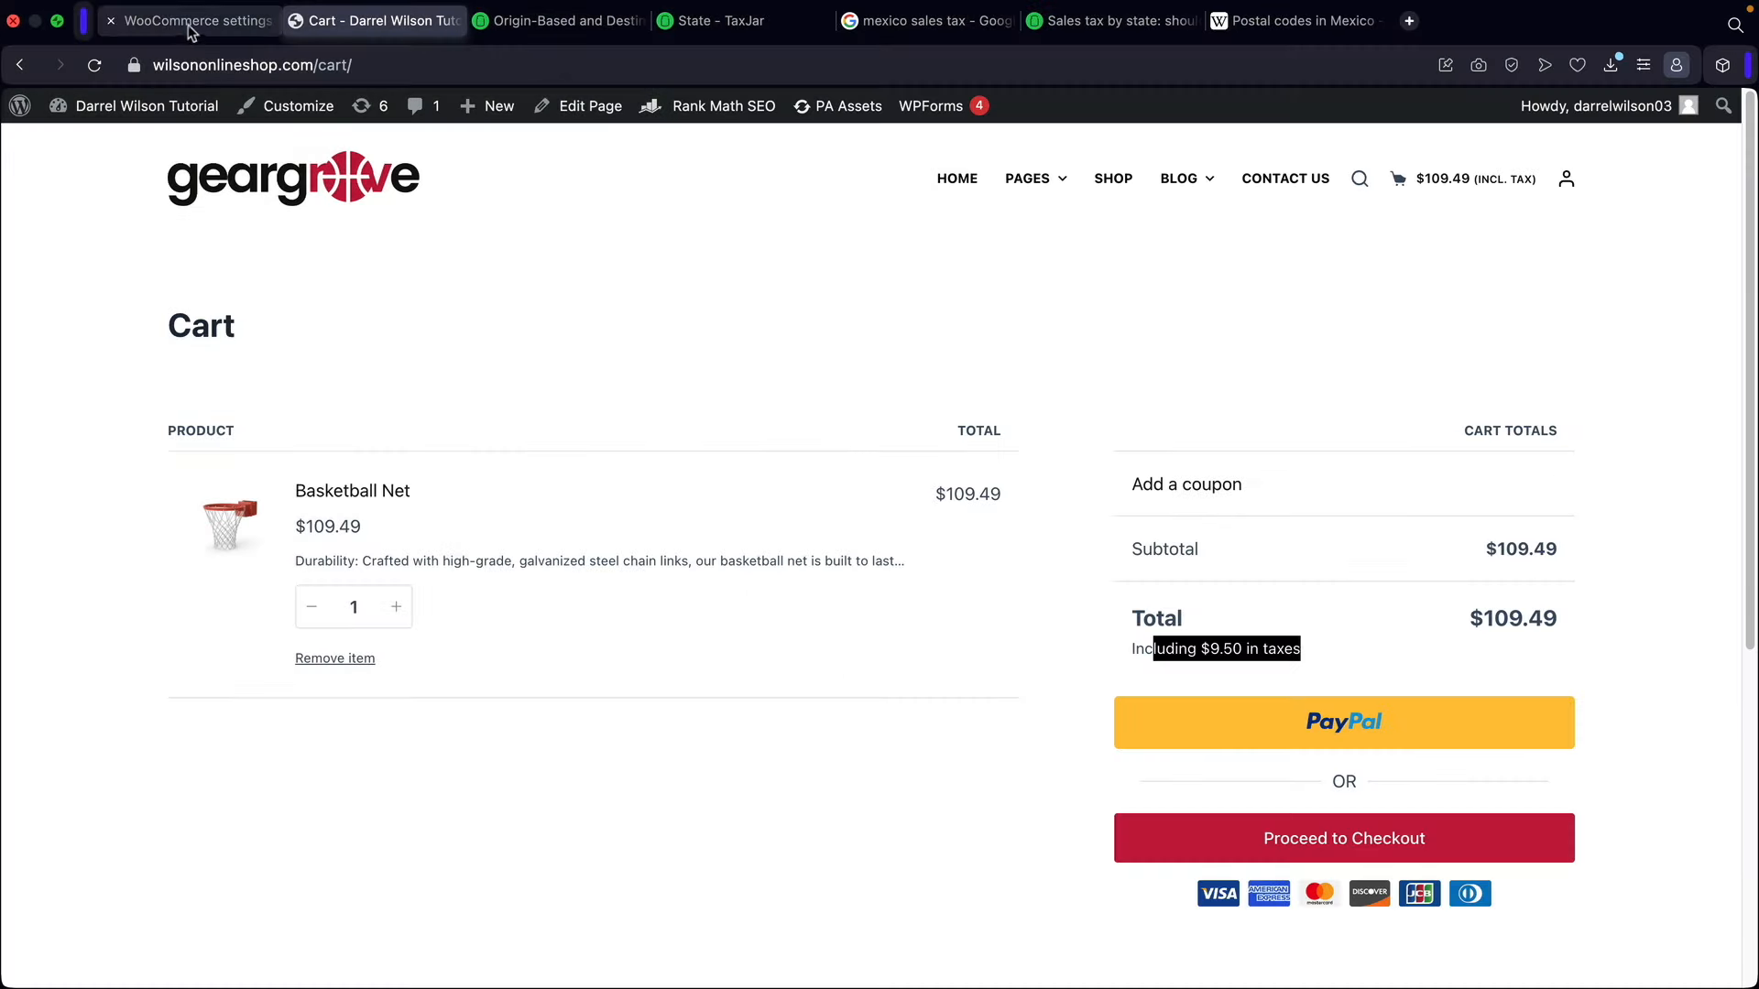
Step: Return to the tax options, set "Display prices during cart and checkout" to "Excluding tax" and save the changes
{"action": "left_click", "coordinate": [189, 35]}
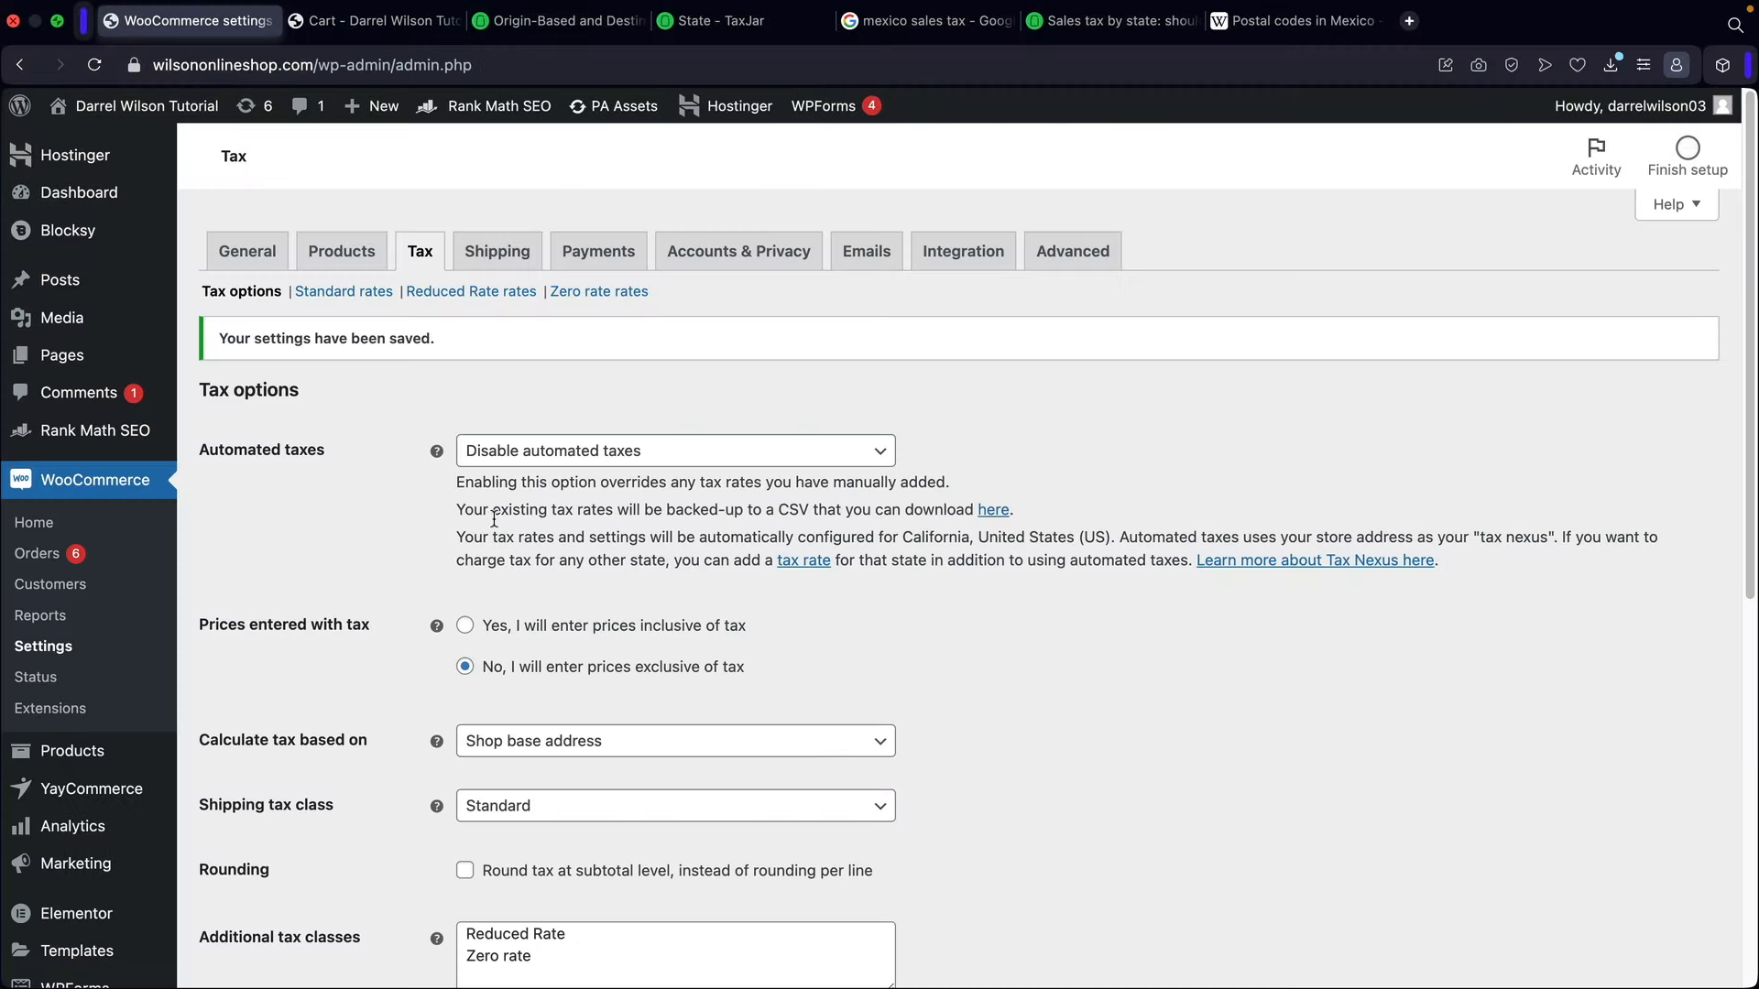
{"action": "scroll", "coordinate": [356, 780], "scroll_direction": "down", "scroll_amount": 7}
{"action": "left_click", "coordinate": [531, 447]}
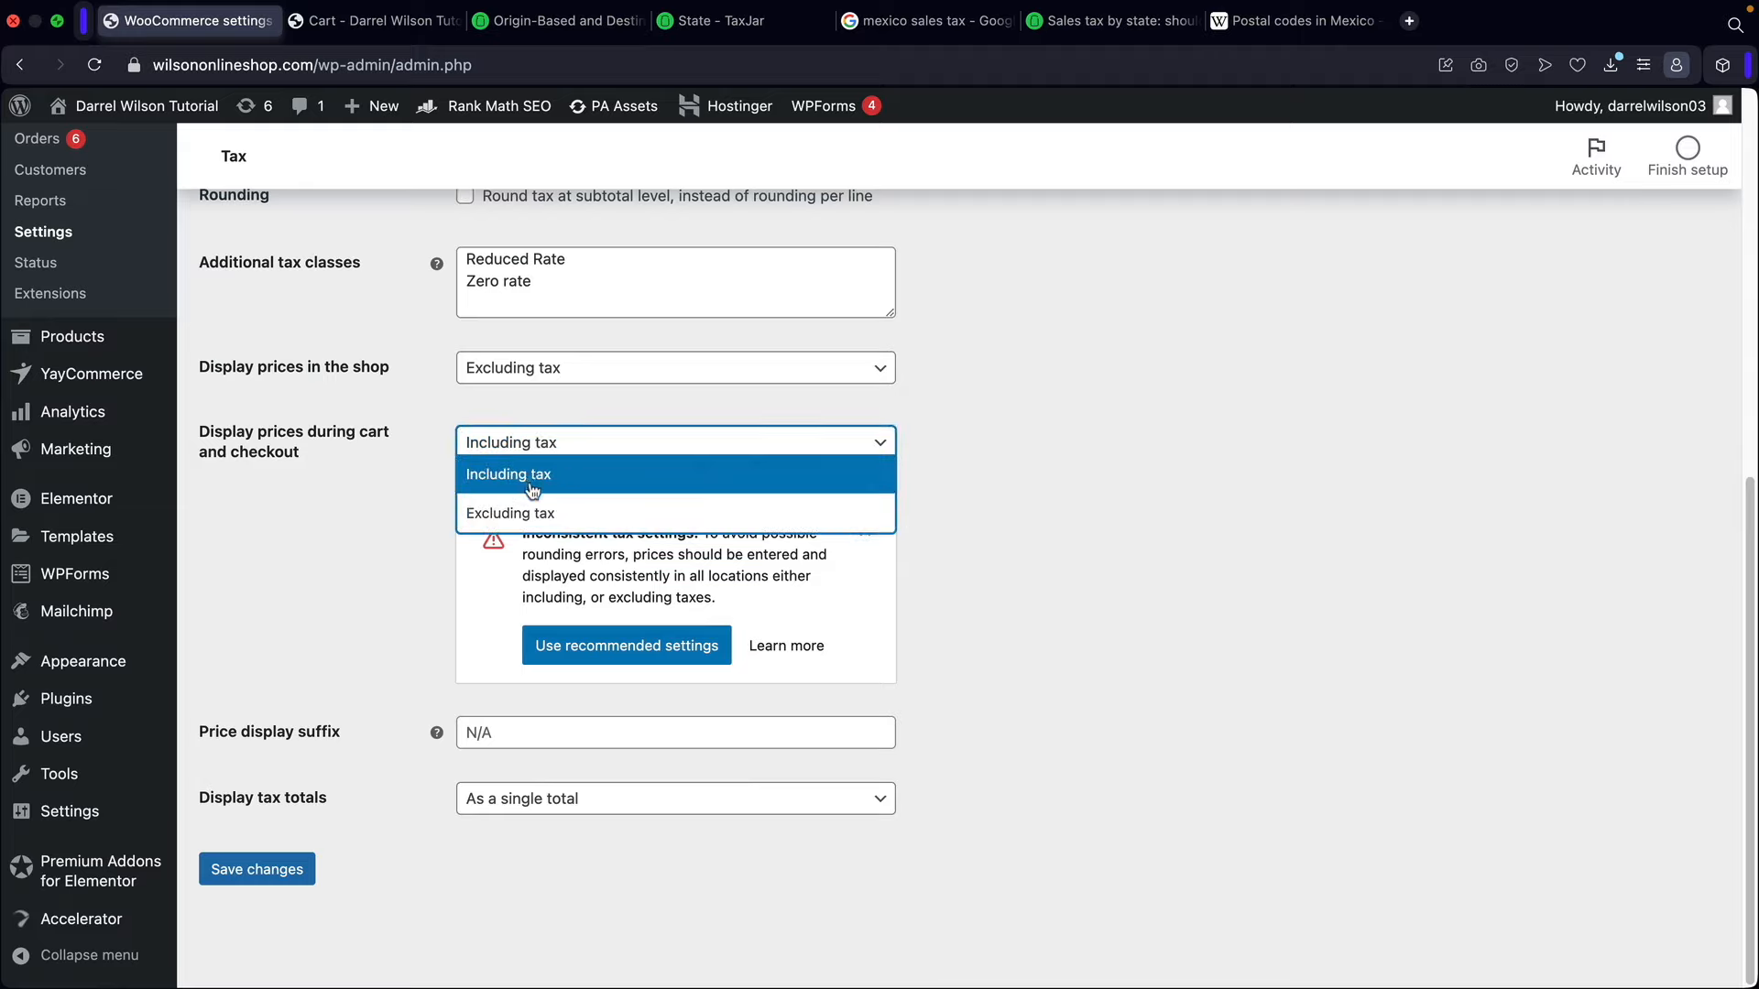
{"action": "left_click", "coordinate": [528, 512]}
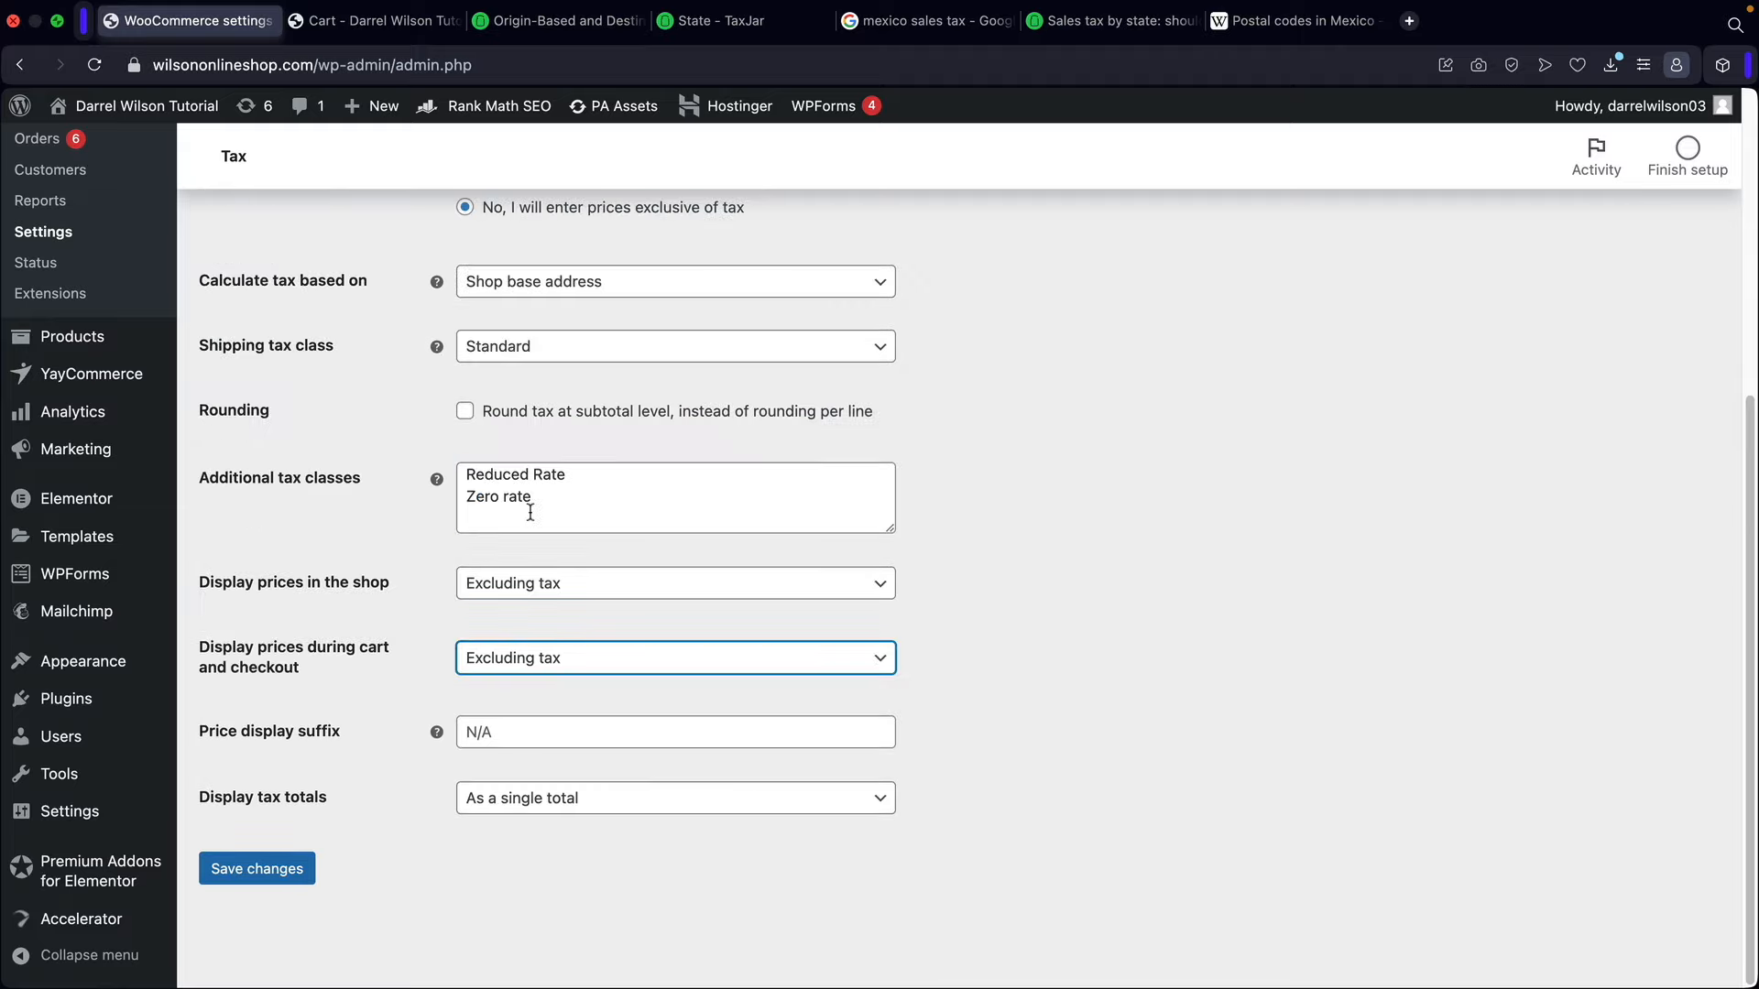
{"action": "left_click", "coordinate": [275, 874]}
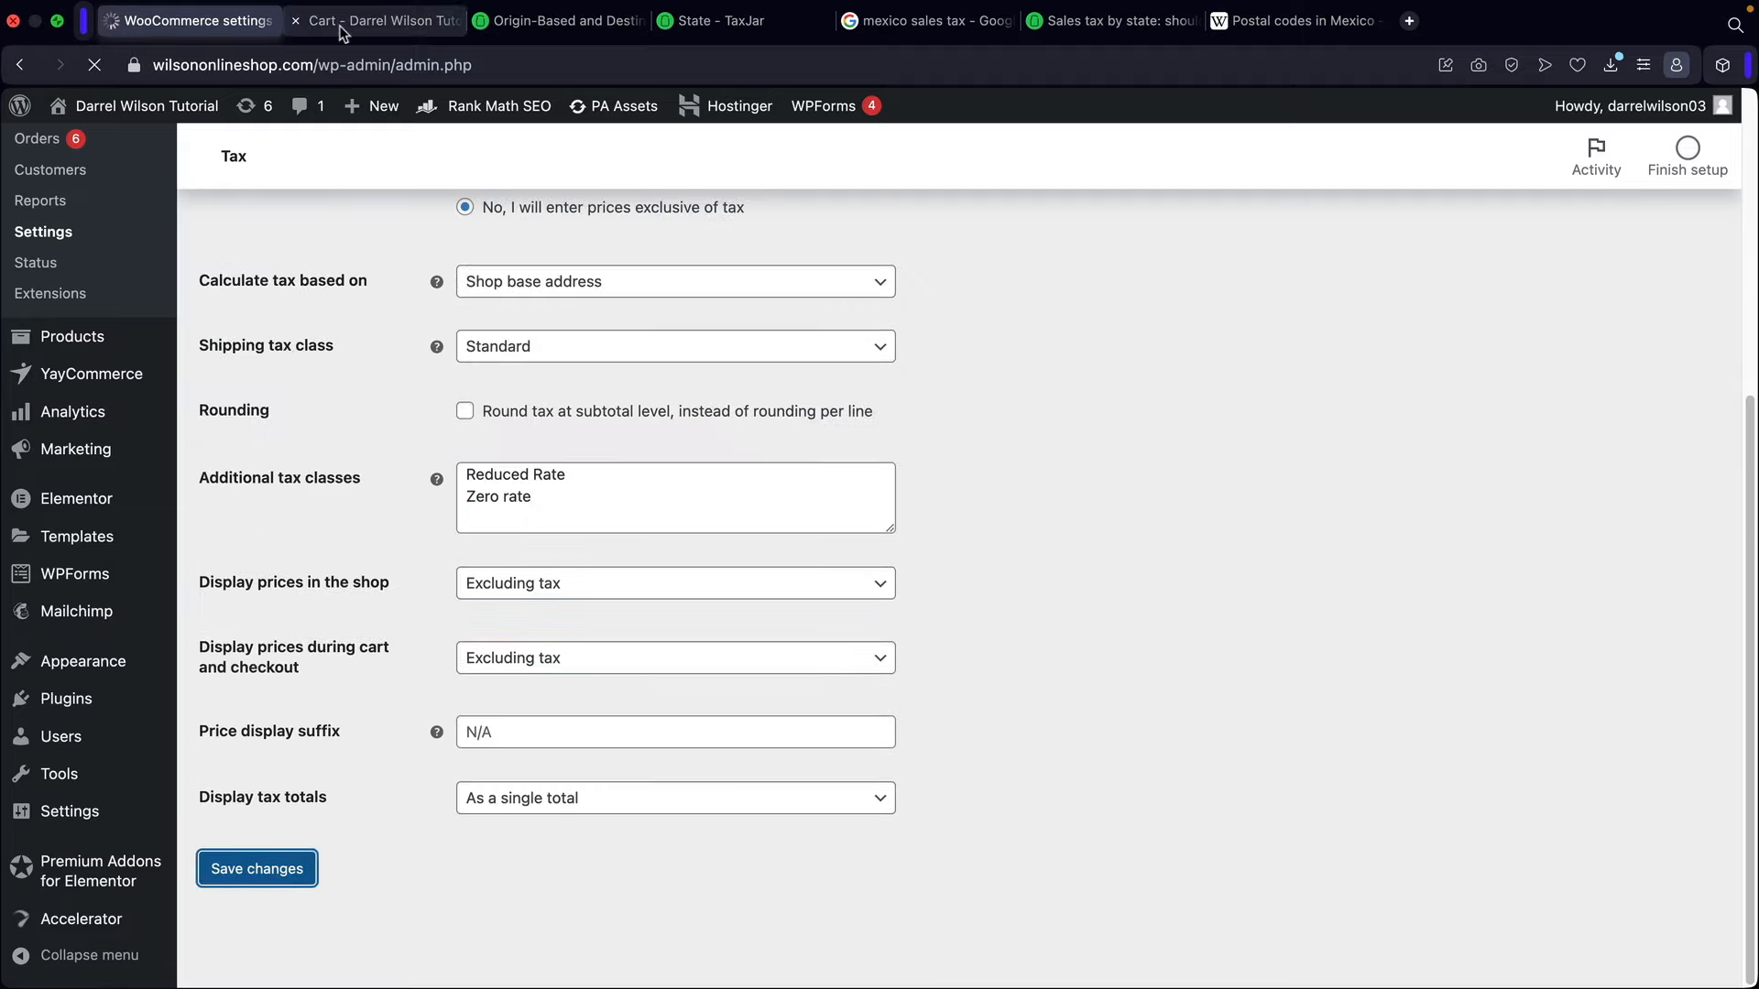
Step: Check the cart's taxes line and the Basketball Net's line total, and return to the WooCommerce tax options
{"action": "left_click", "coordinate": [367, 21]}
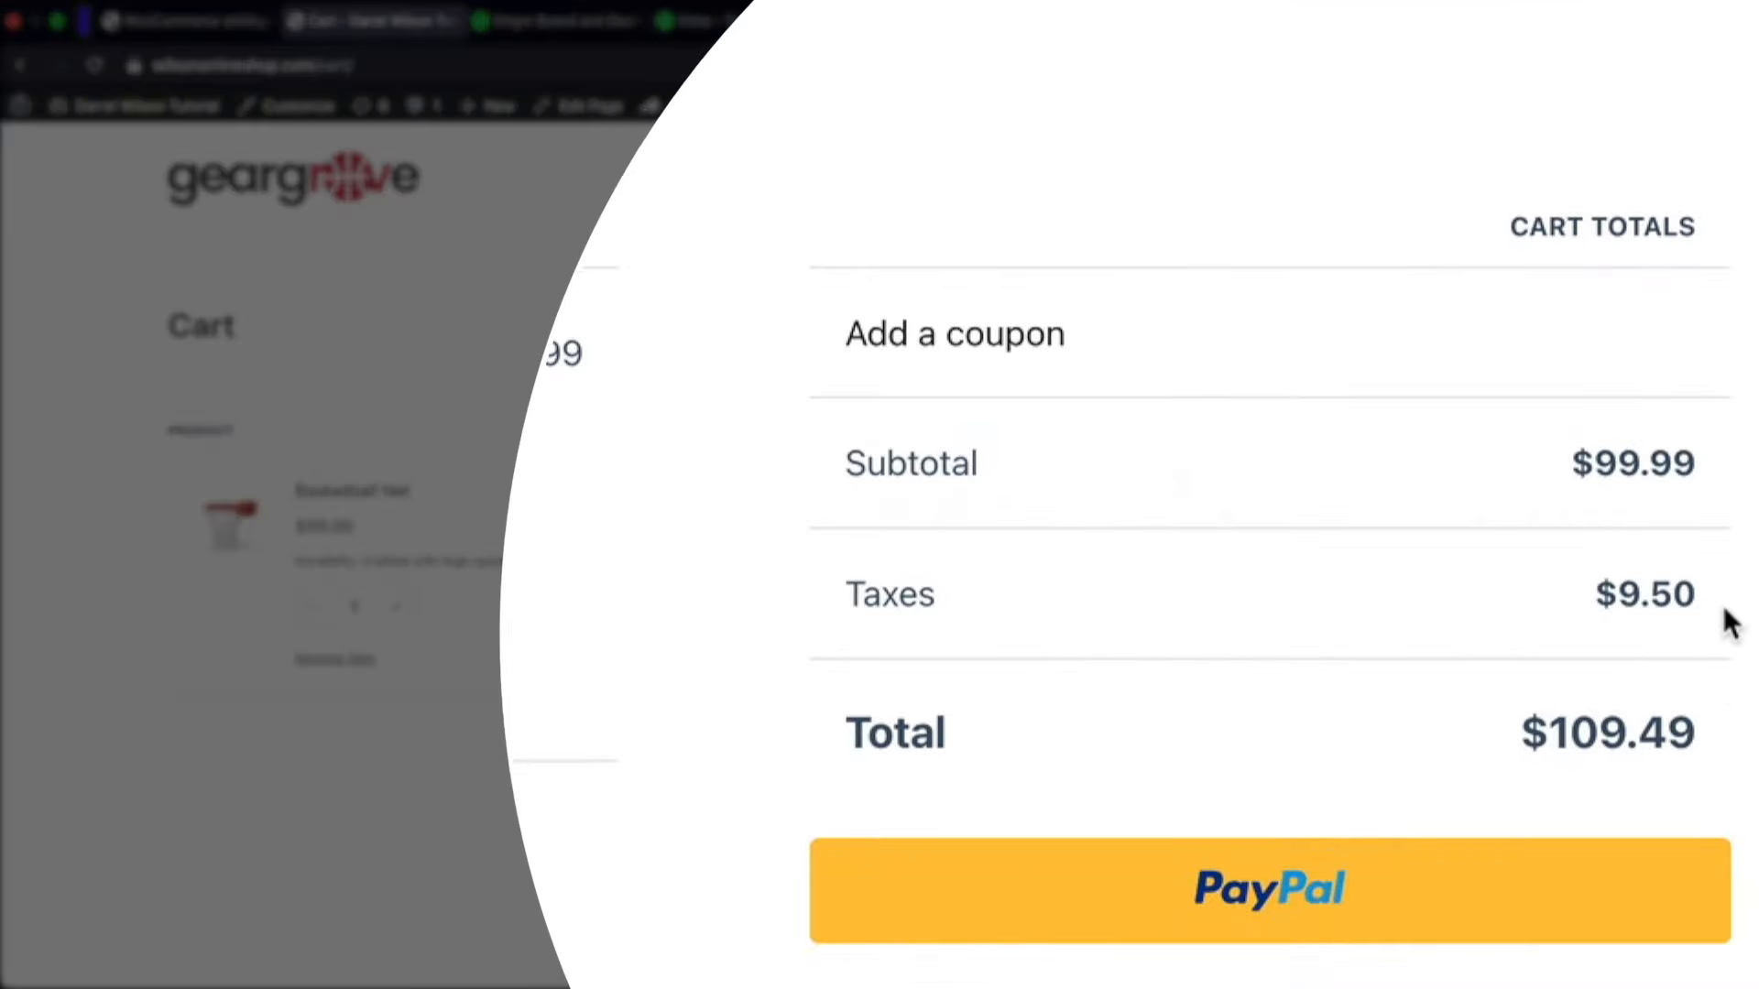
{"action": "left_click_drag", "start_coordinate": [1566, 616], "coordinate": [857, 593]}
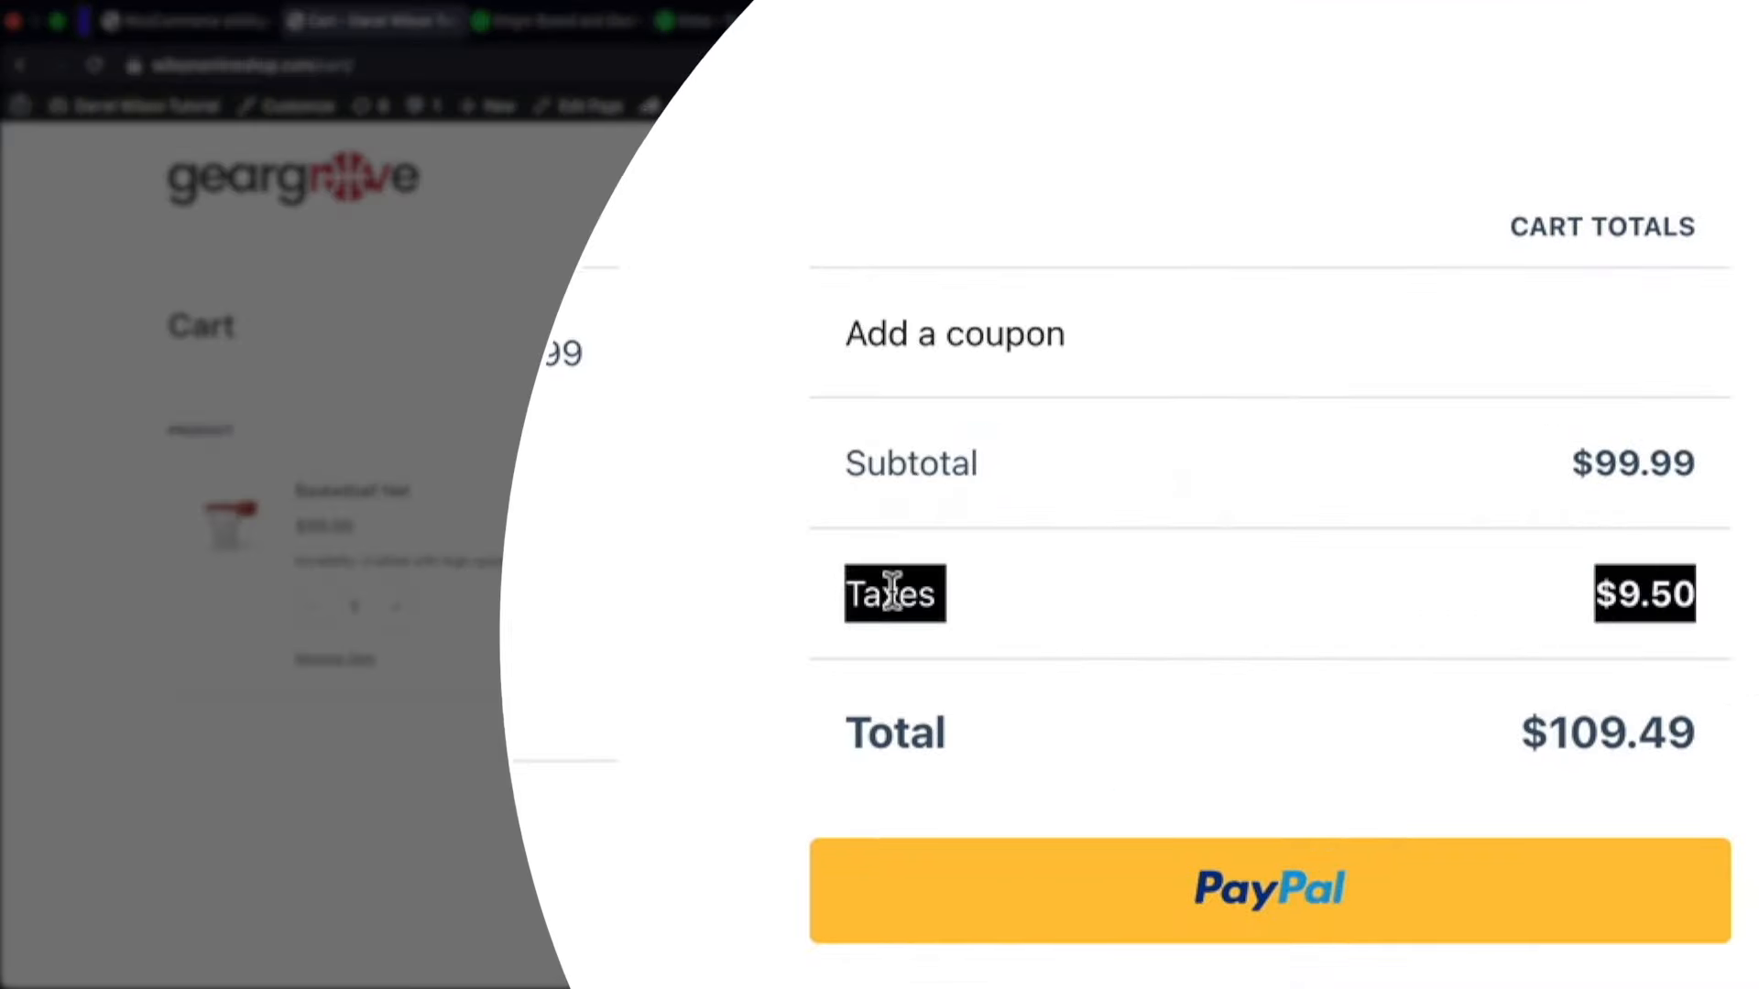
{"action": "left_click_drag", "start_coordinate": [1000, 494], "coordinate": [939, 493]}
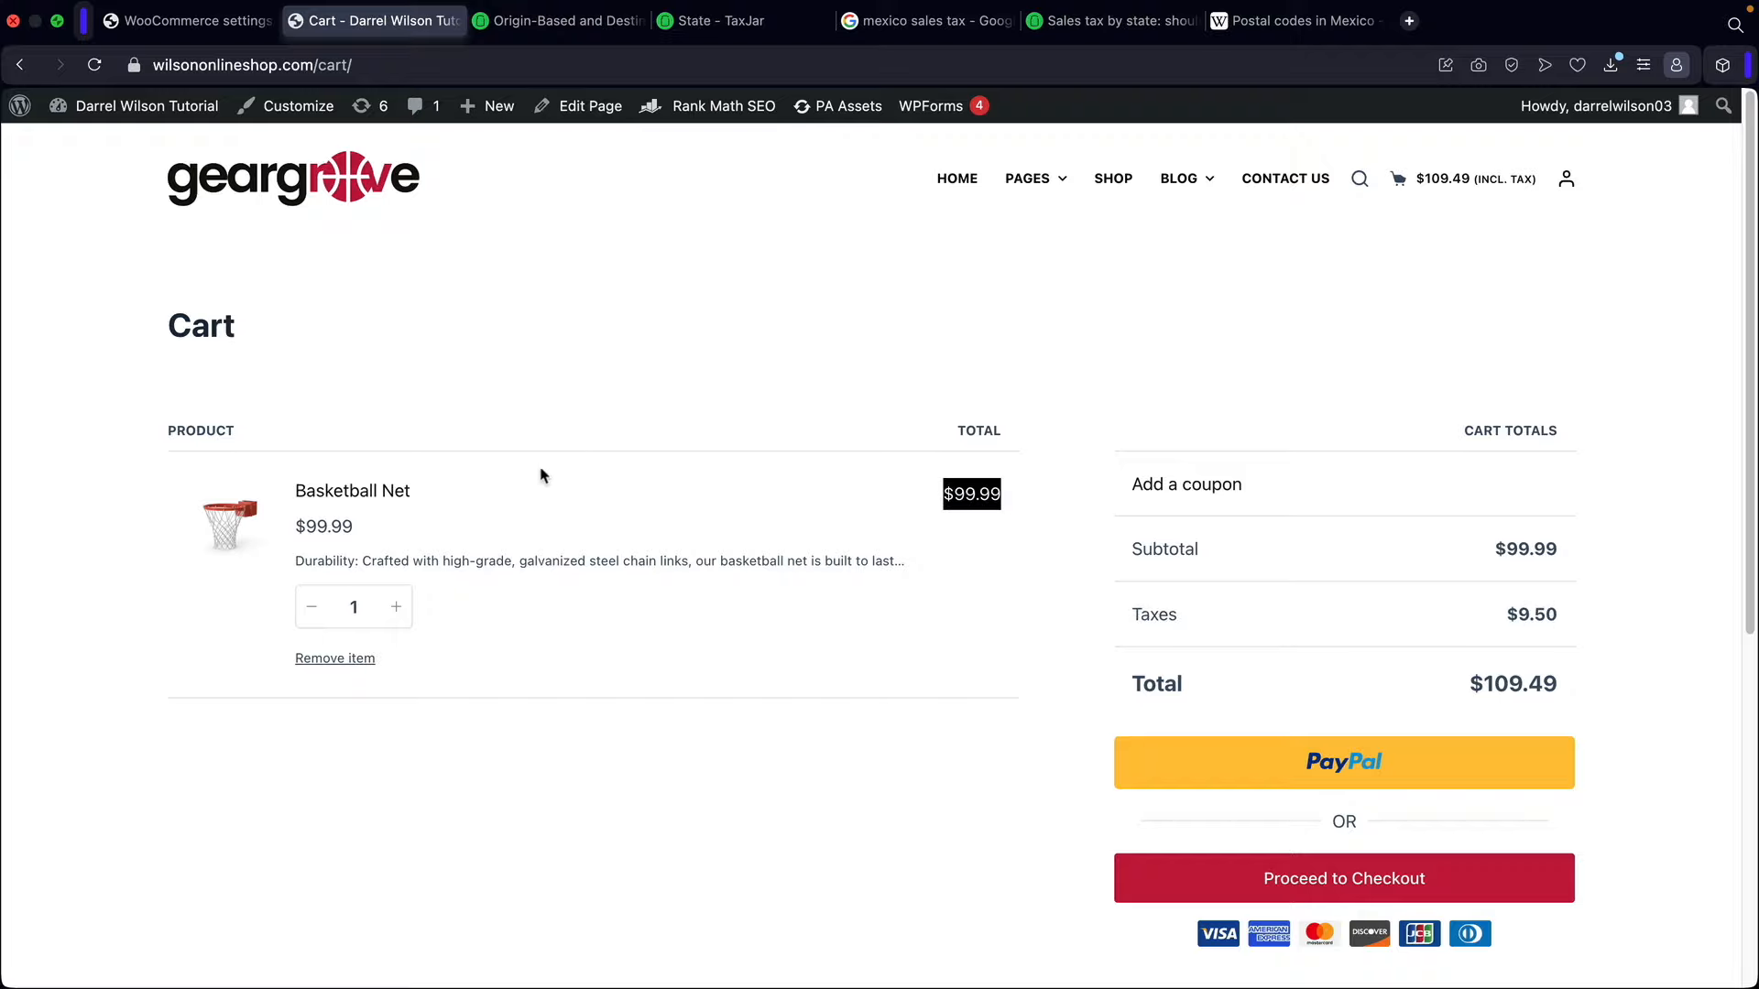
{"action": "left_click", "coordinate": [212, 26]}
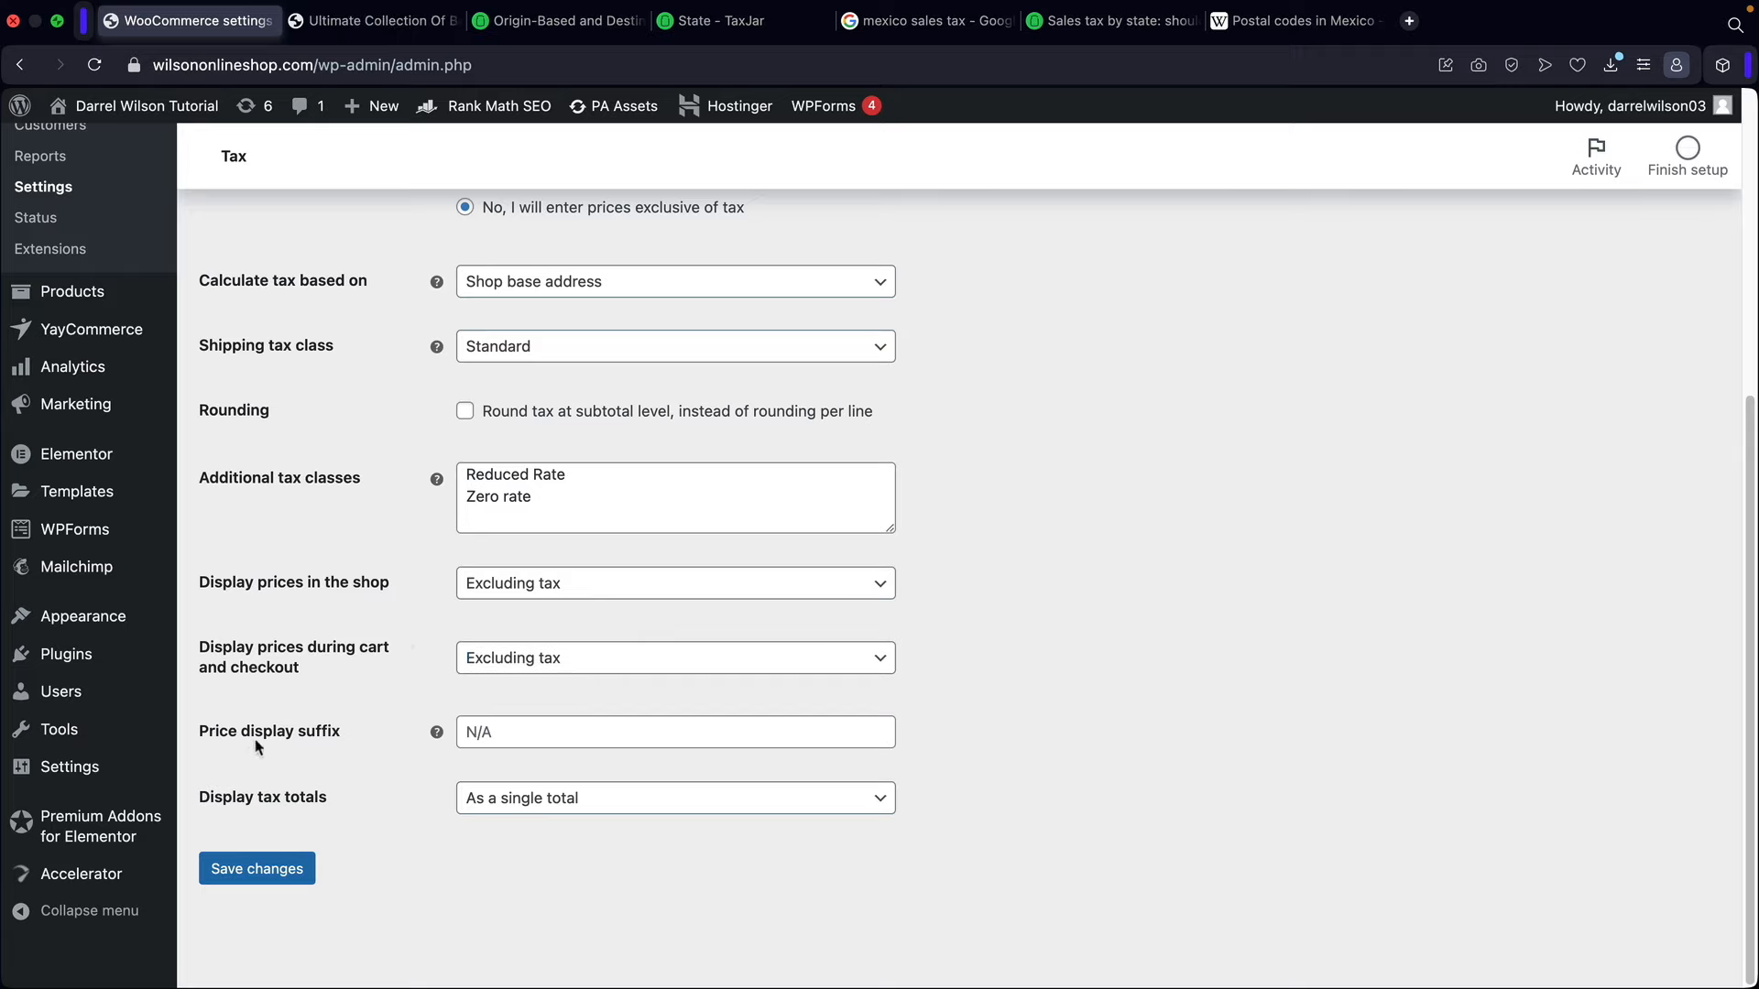
Step: Set the price display suffix to "(No Tax)" and save the tax options
{"action": "left_click", "coordinate": [509, 735]}
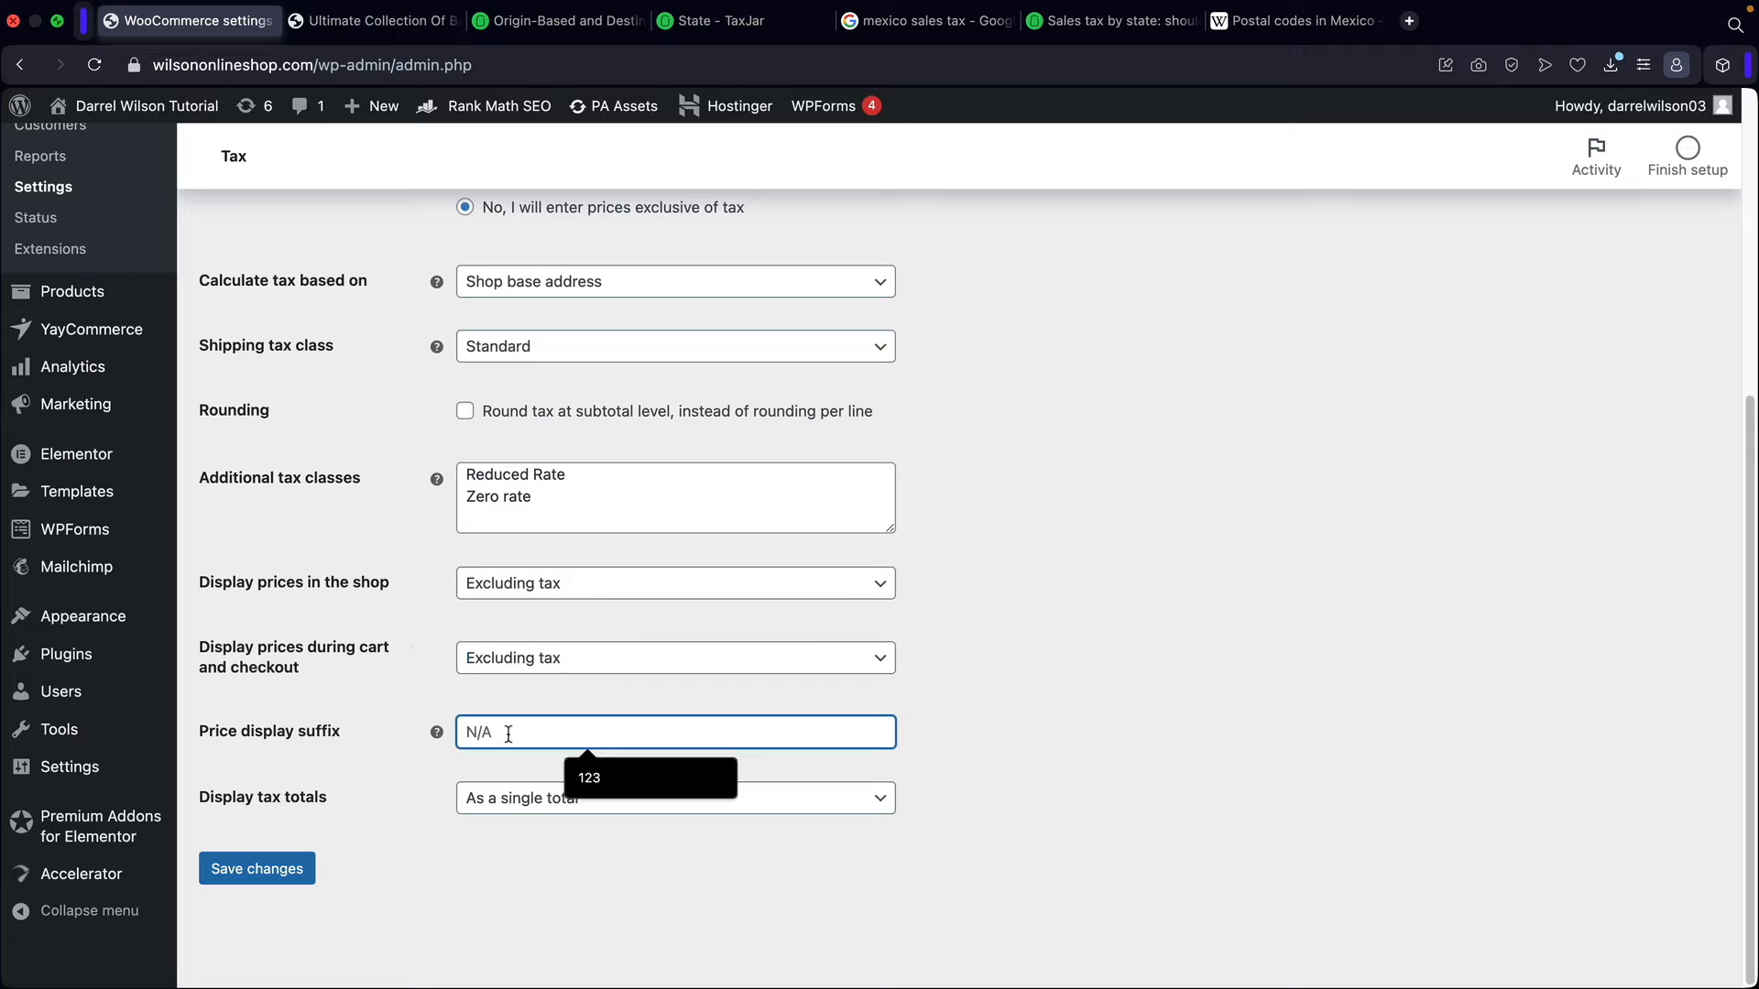
{"action": "type", "text": "(No Tax"}
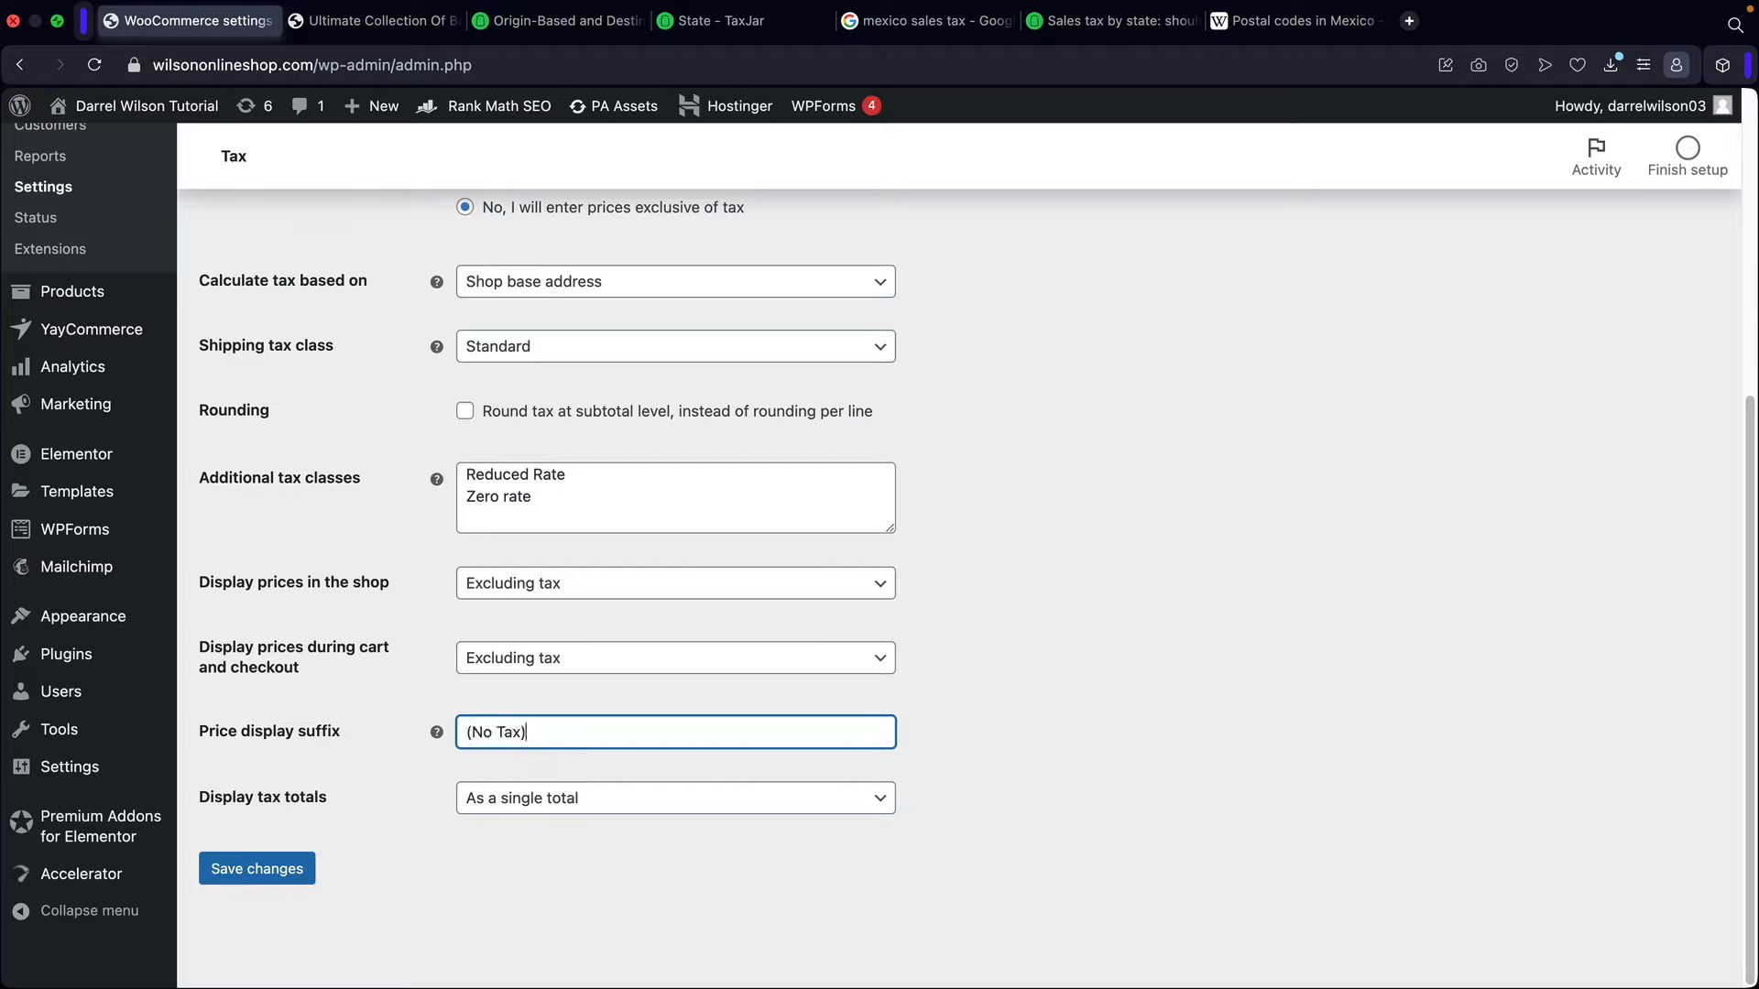
{"action": "left_click", "coordinate": [283, 874]}
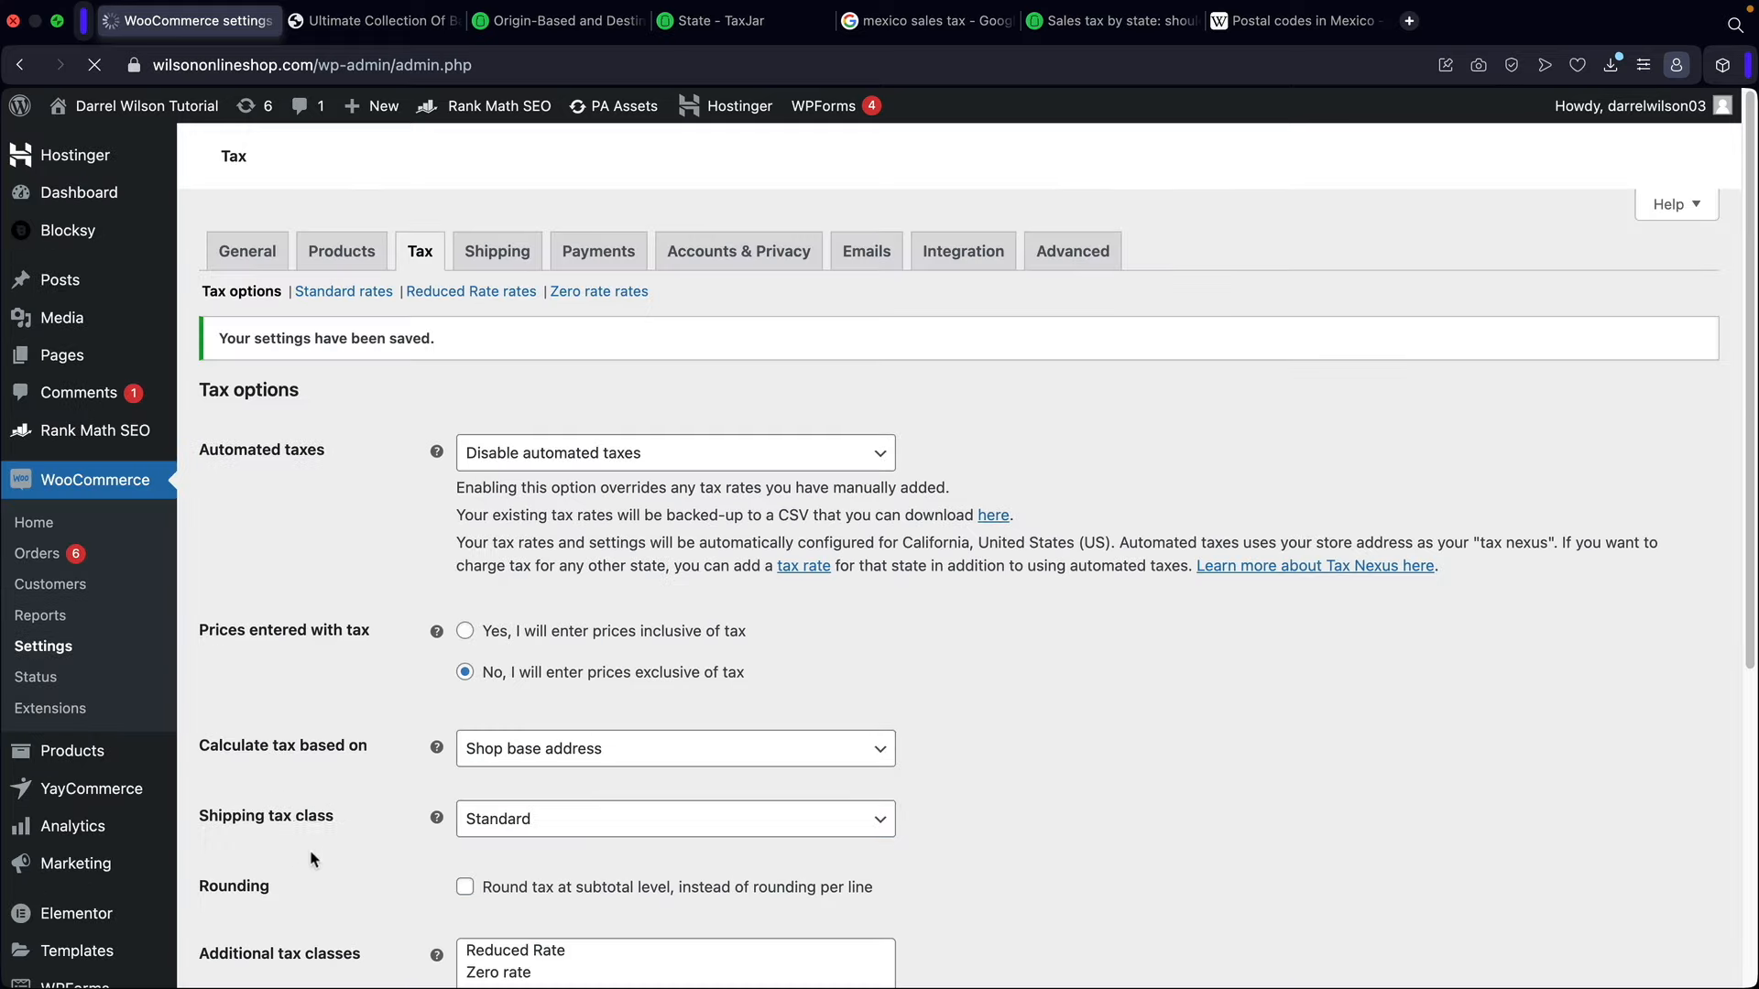
Step: Reload the shop page and check the suffix beside the product prices, such as on Based Running Shoes
{"action": "left_click", "coordinate": [348, 28]}
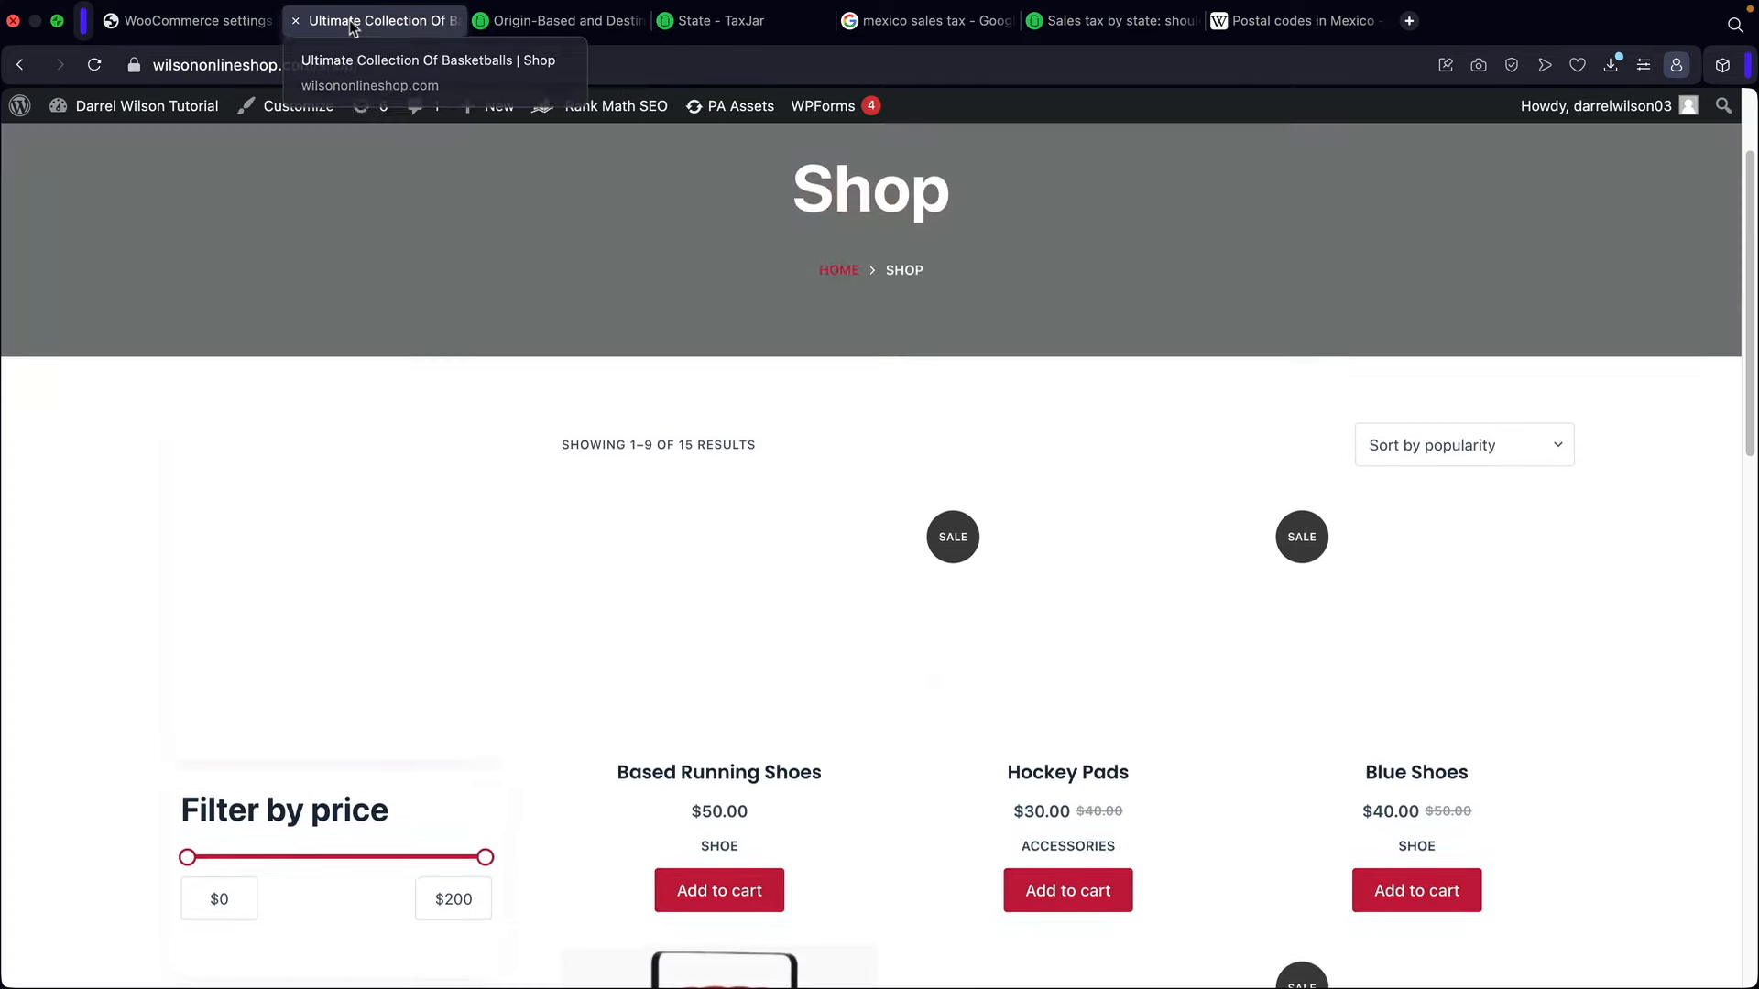
{"action": "scroll", "coordinate": [718, 693], "scroll_direction": "down", "scroll_amount": 1}
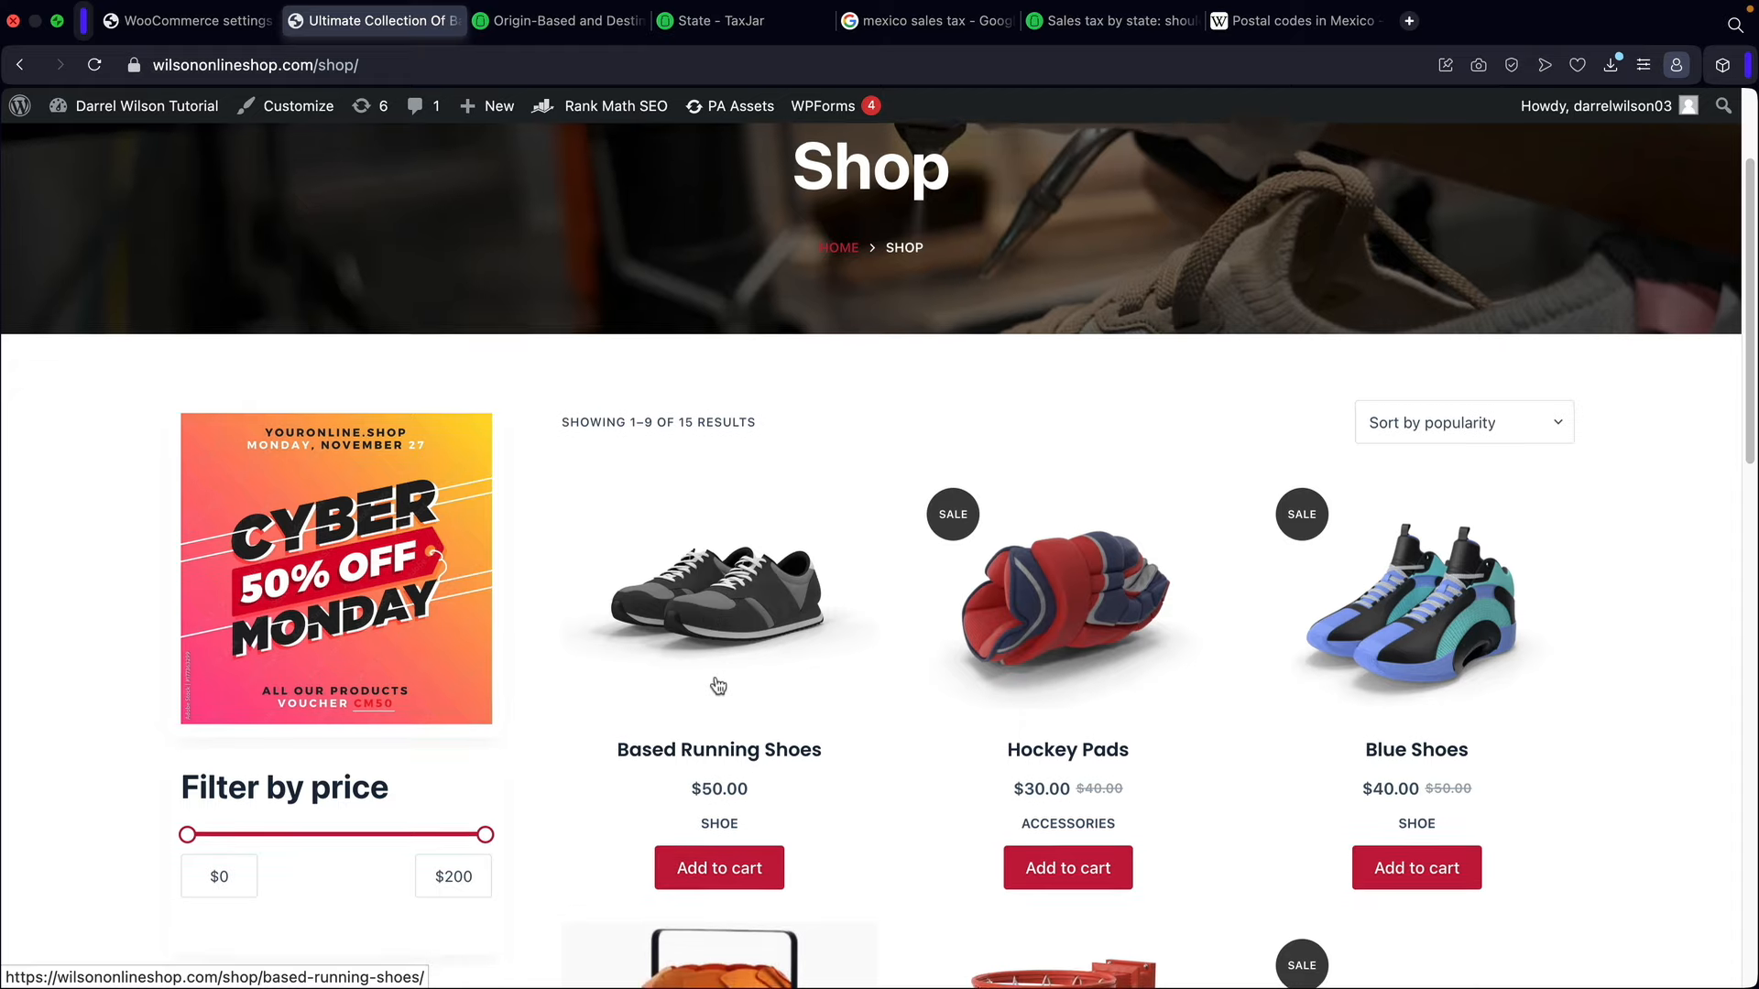
{"action": "left_click", "coordinate": [94, 64]}
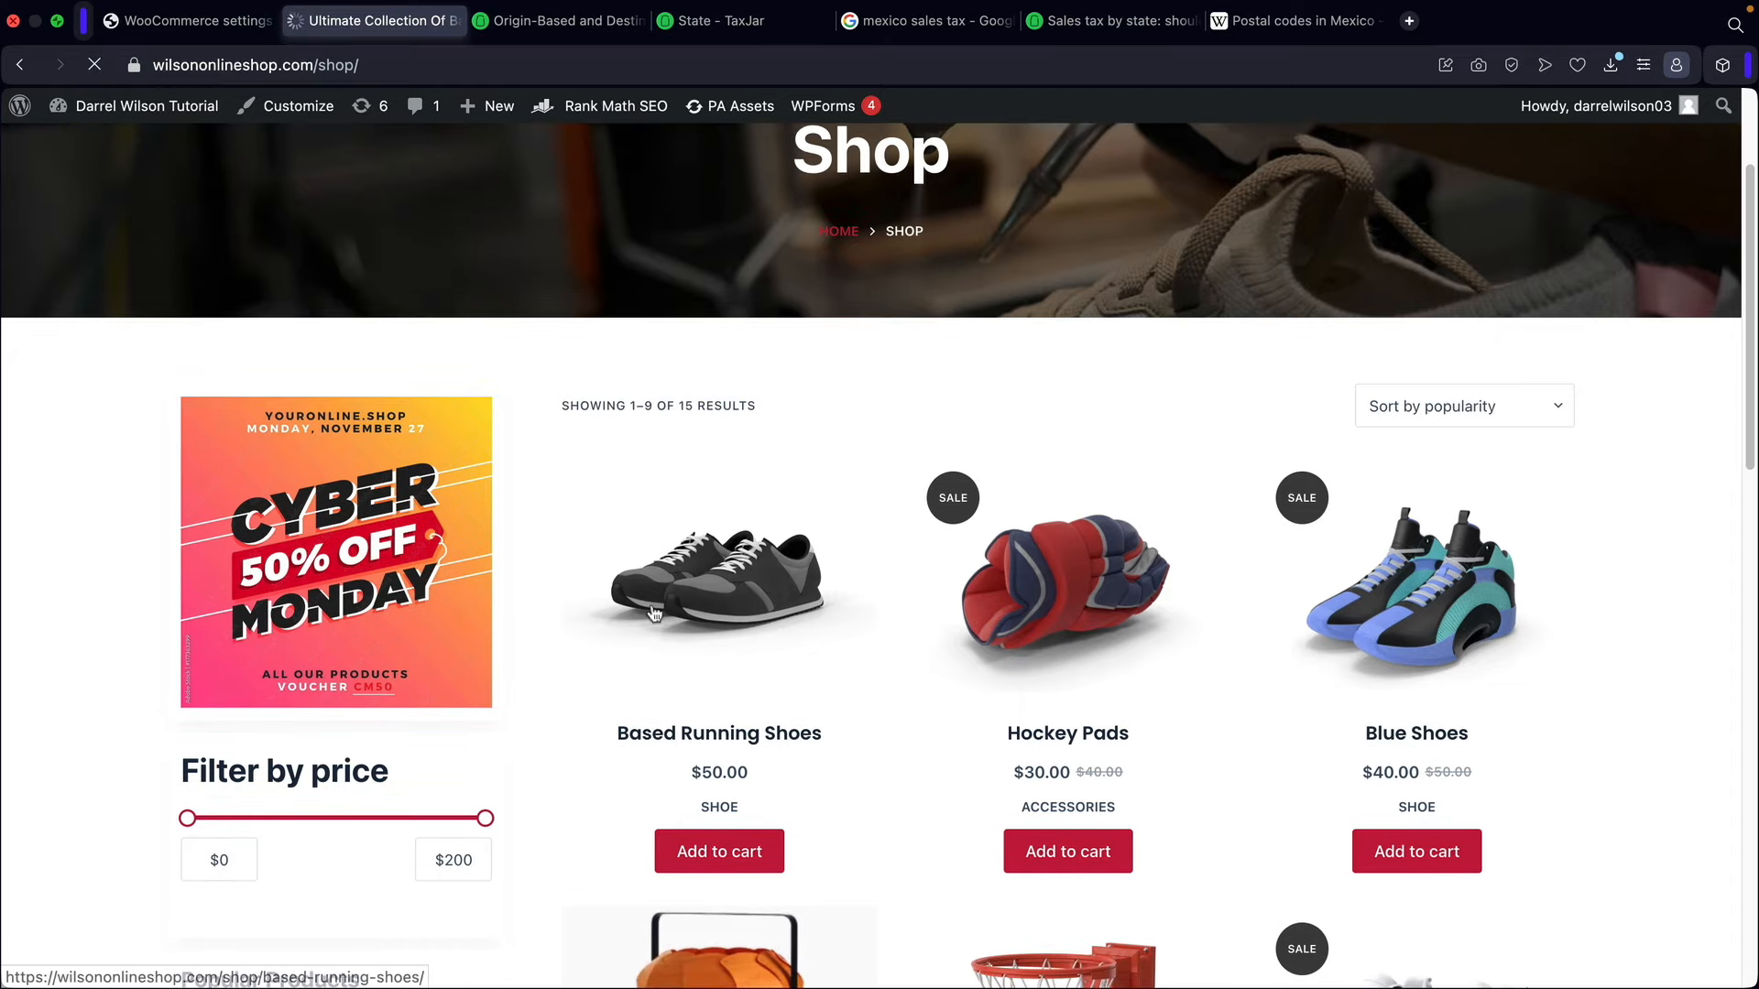
{"action": "scroll", "coordinate": [711, 702], "scroll_direction": "down", "scroll_amount": 2}
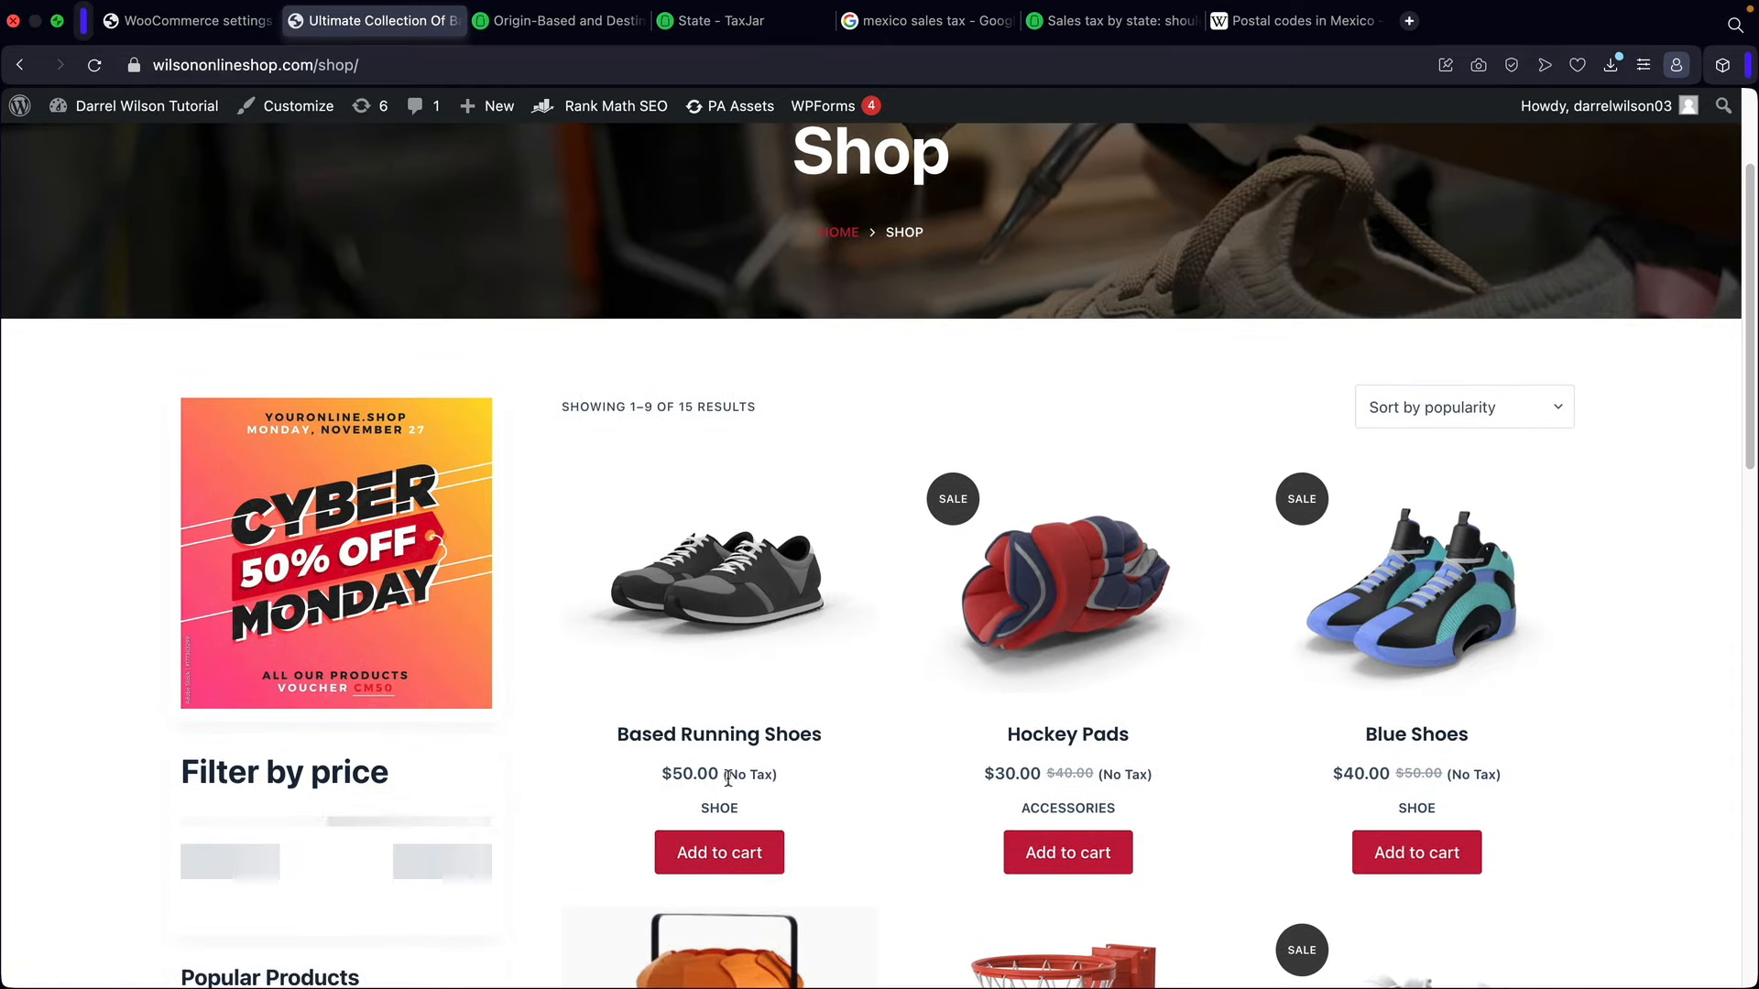
{"action": "left_click_drag", "start_coordinate": [729, 775], "coordinate": [790, 783]}
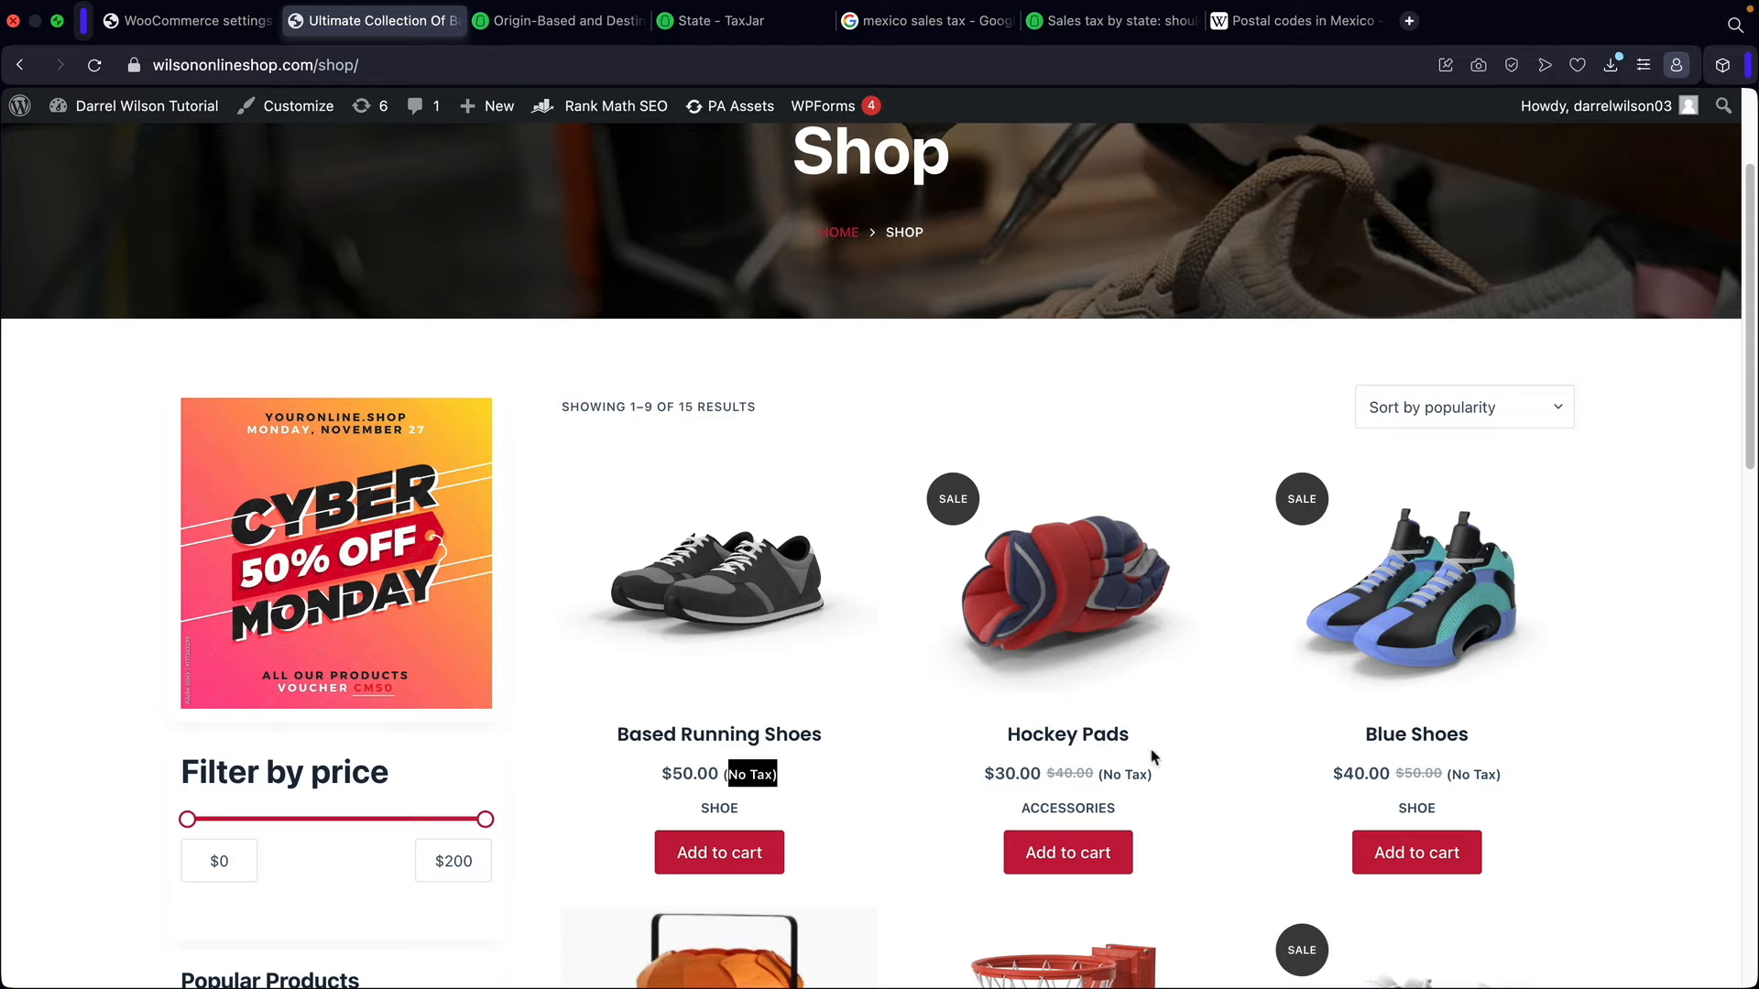
Step: Return to the WooCommerce tax options and clear the price display suffix
{"action": "key", "text": "ctrl+shift+Tab"}
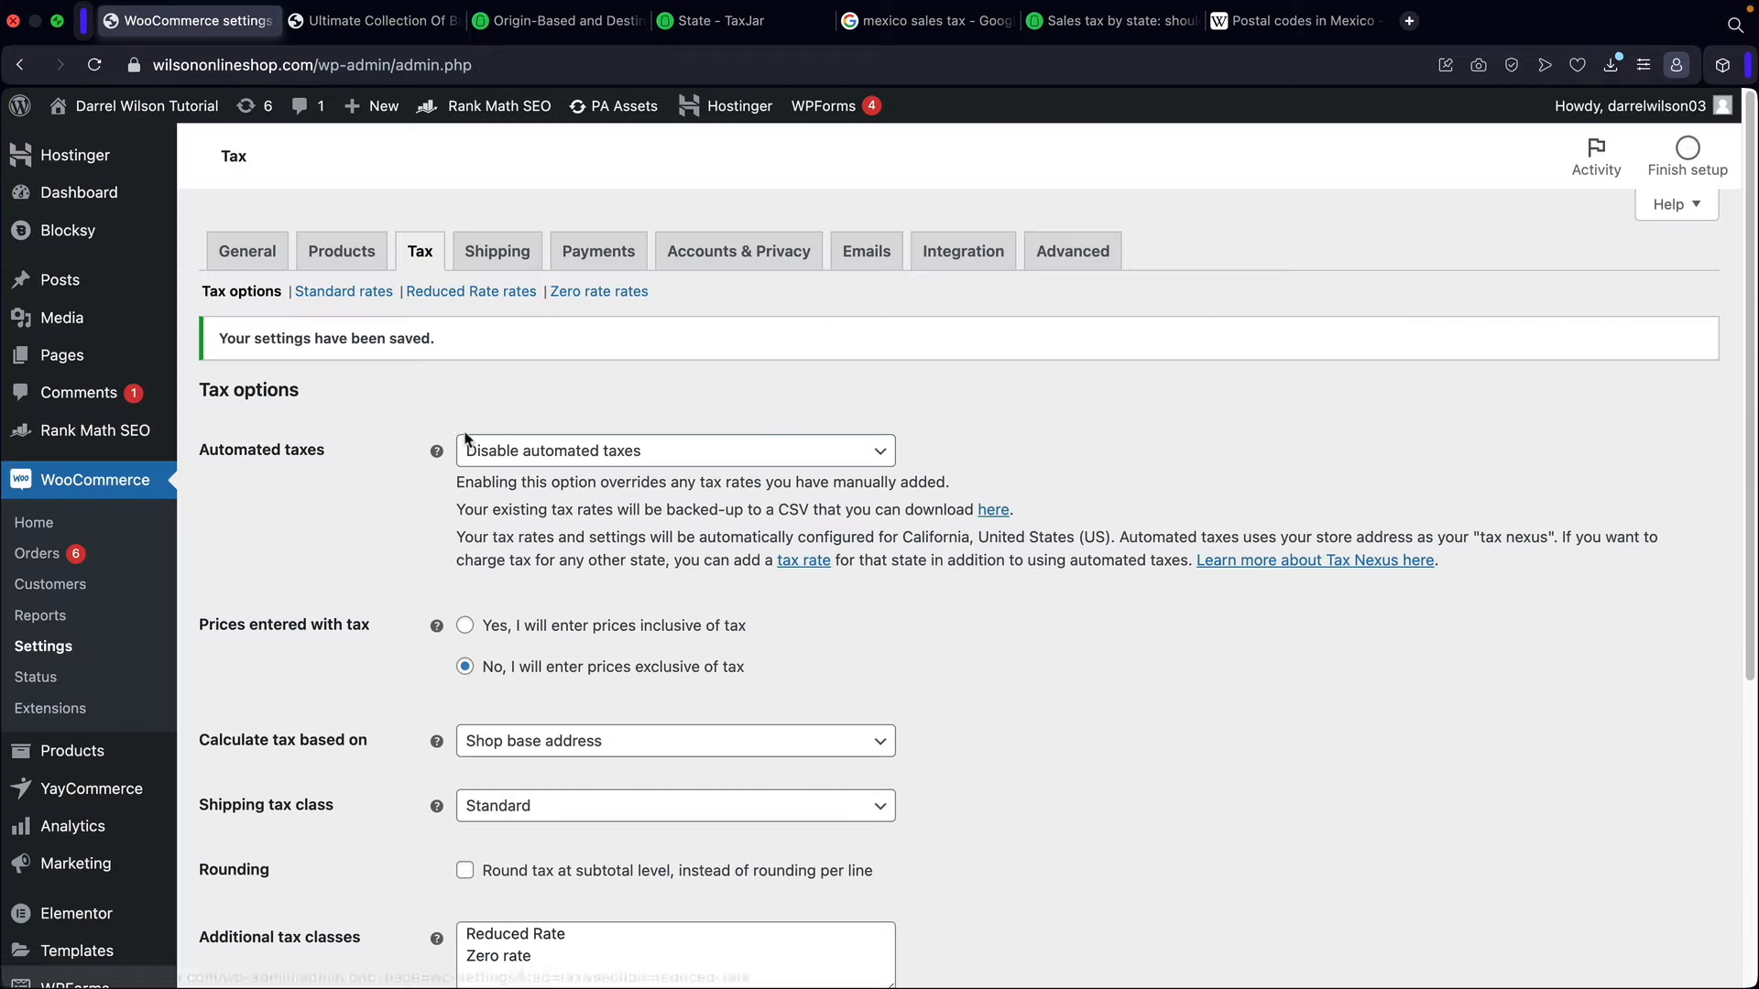
{"action": "scroll", "coordinate": [459, 711], "scroll_direction": "down", "scroll_amount": 5}
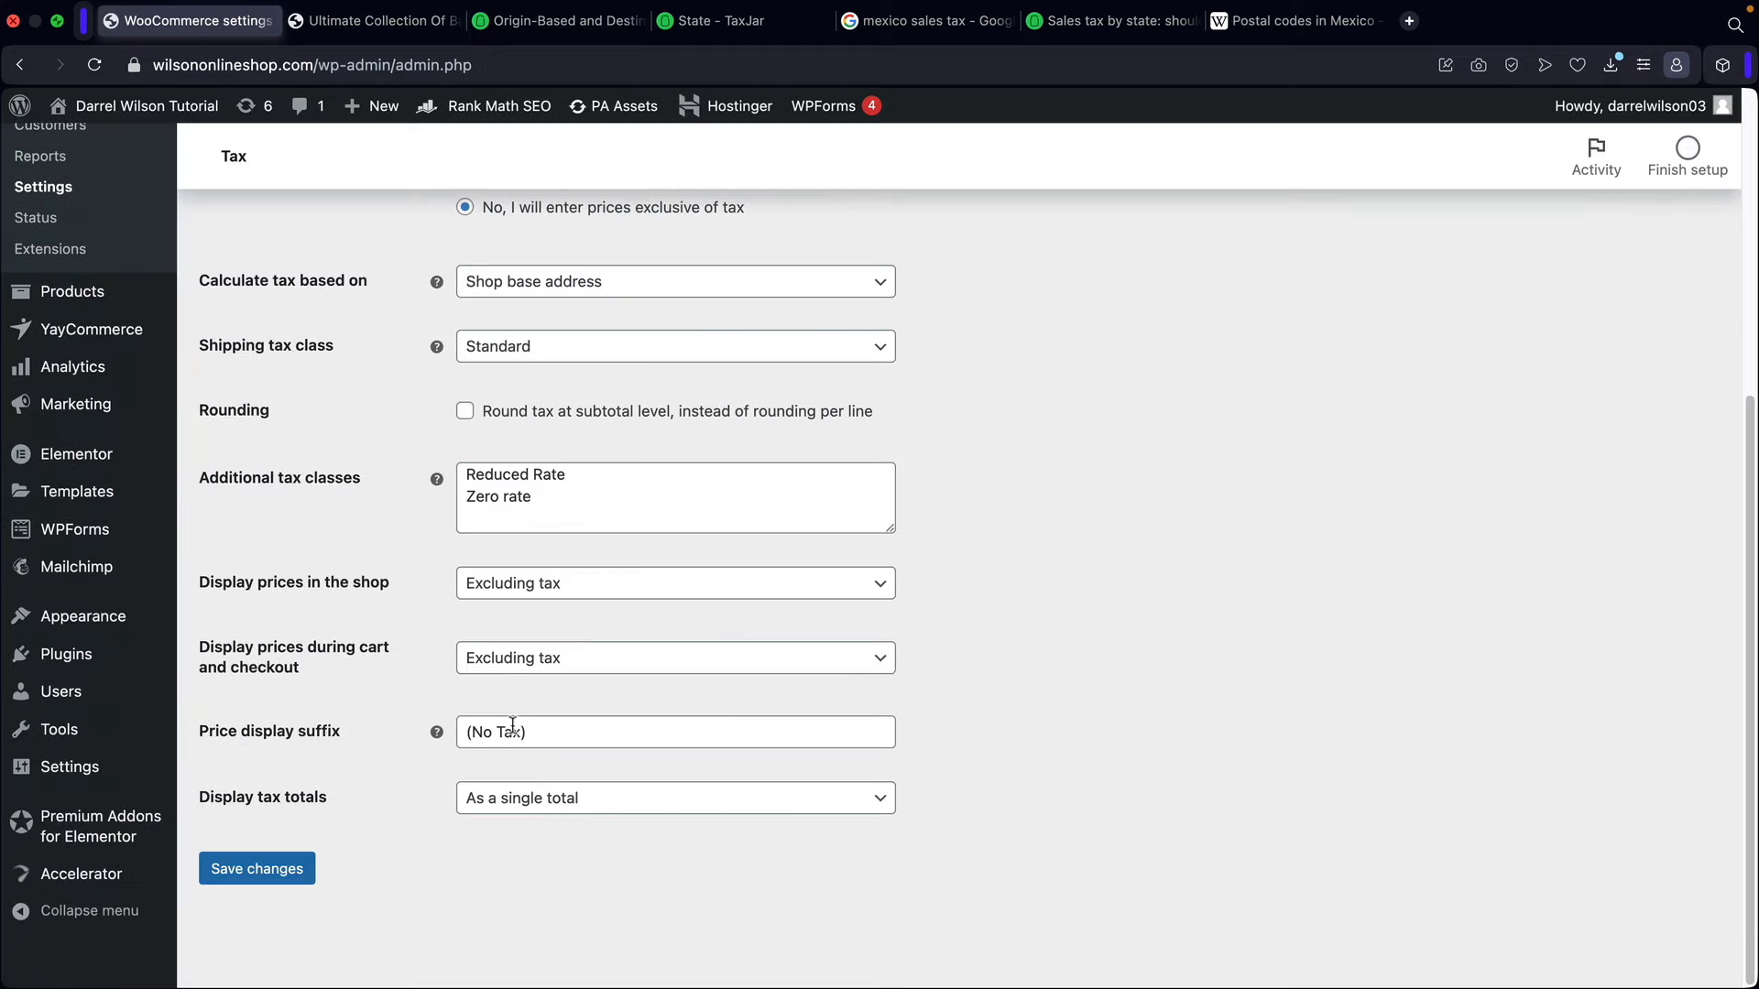
{"action": "left_click_drag", "start_coordinate": [546, 732], "coordinate": [307, 733]}
{"action": "key", "text": "BackSpace"}
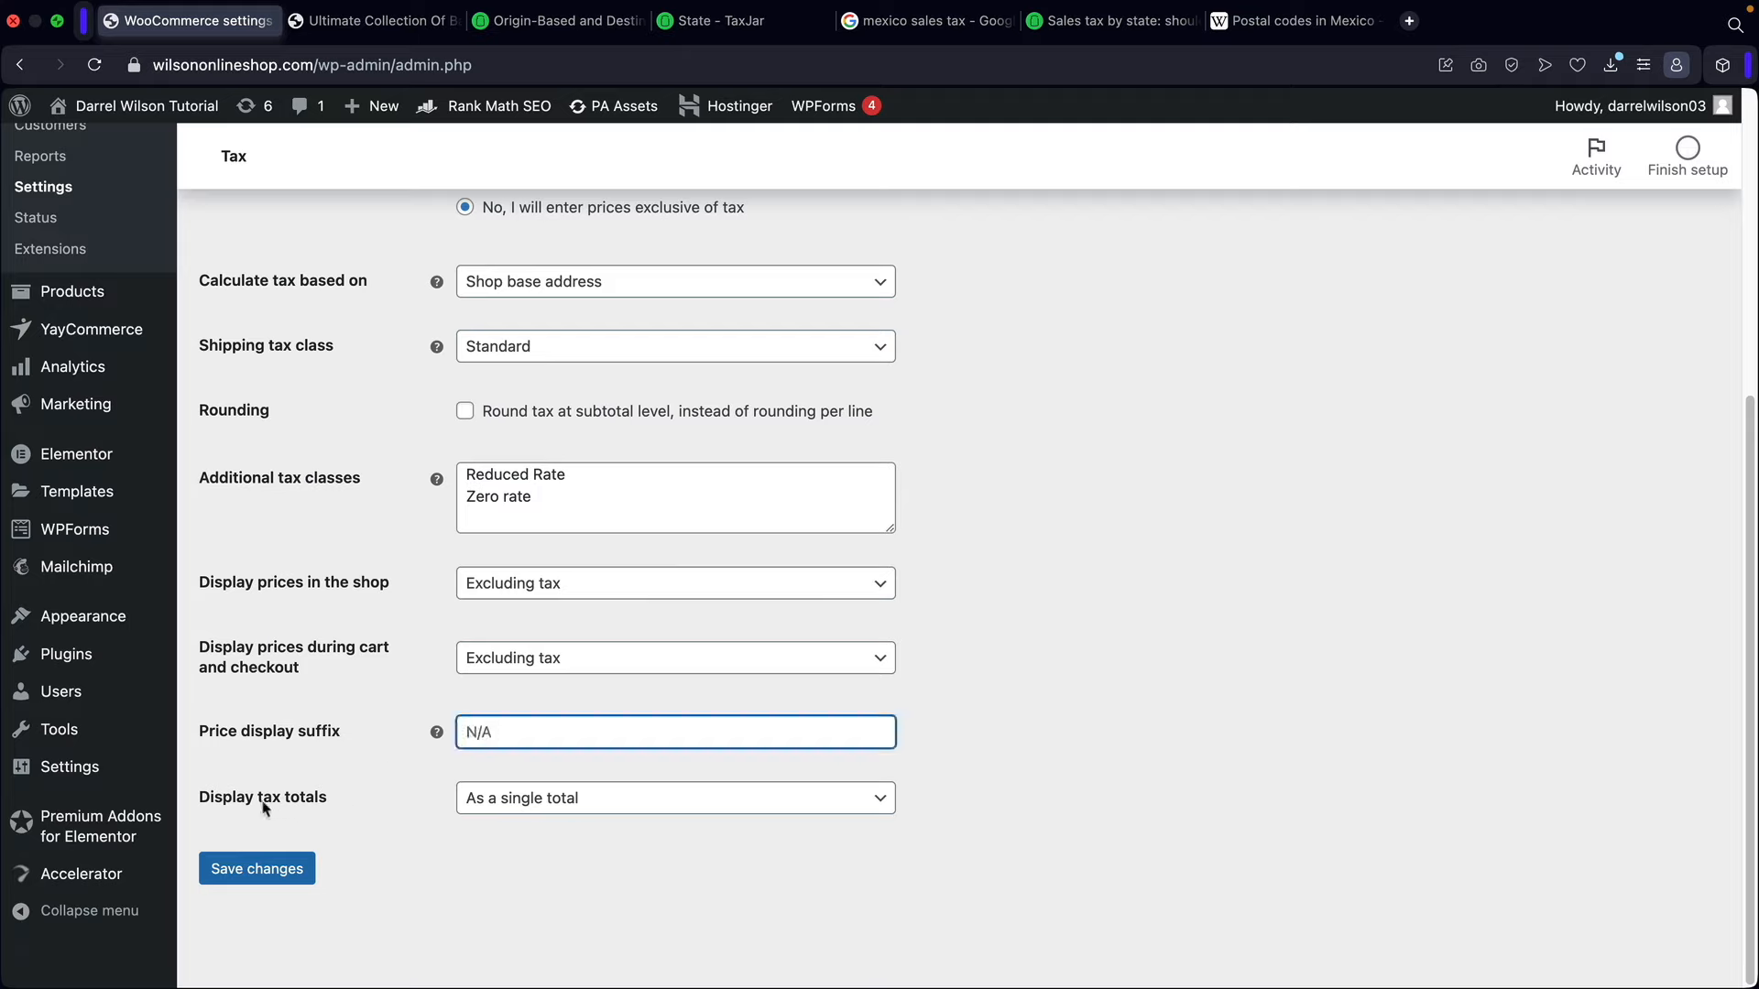
Step: Try "Itemized" for "Display tax totals", set it back to "As a single total" and save the changes
{"action": "left_click", "coordinate": [524, 815]}
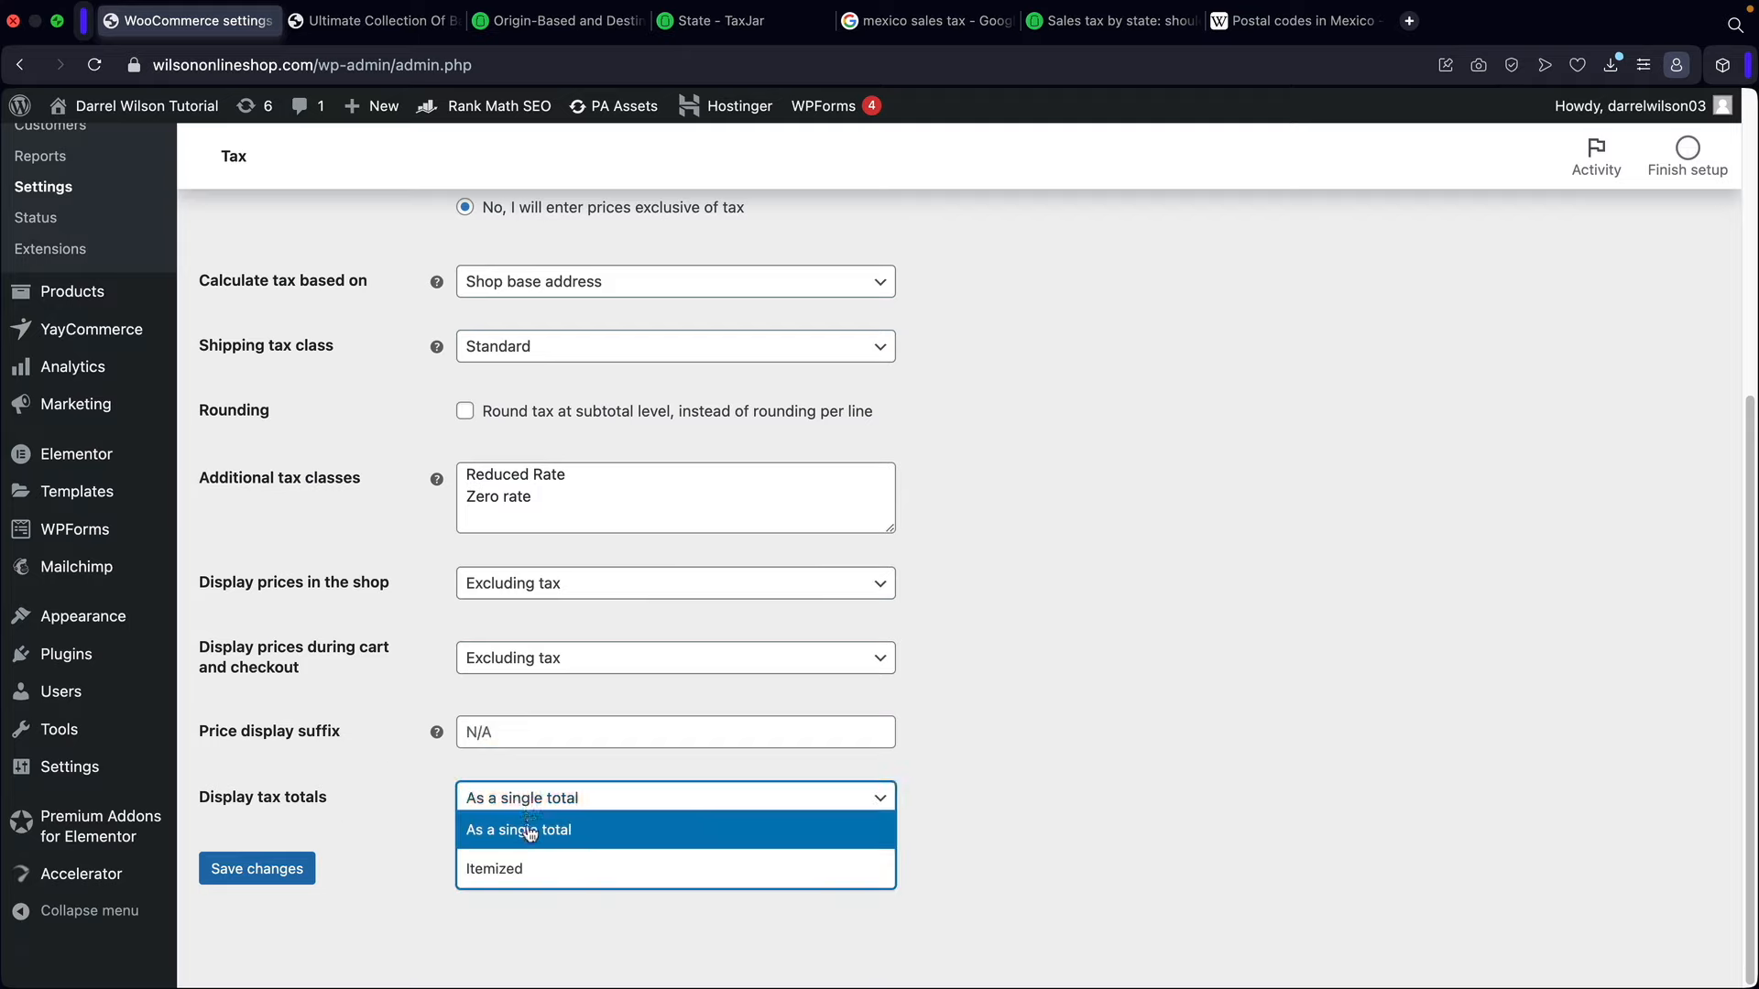
{"action": "left_click", "coordinate": [517, 870]}
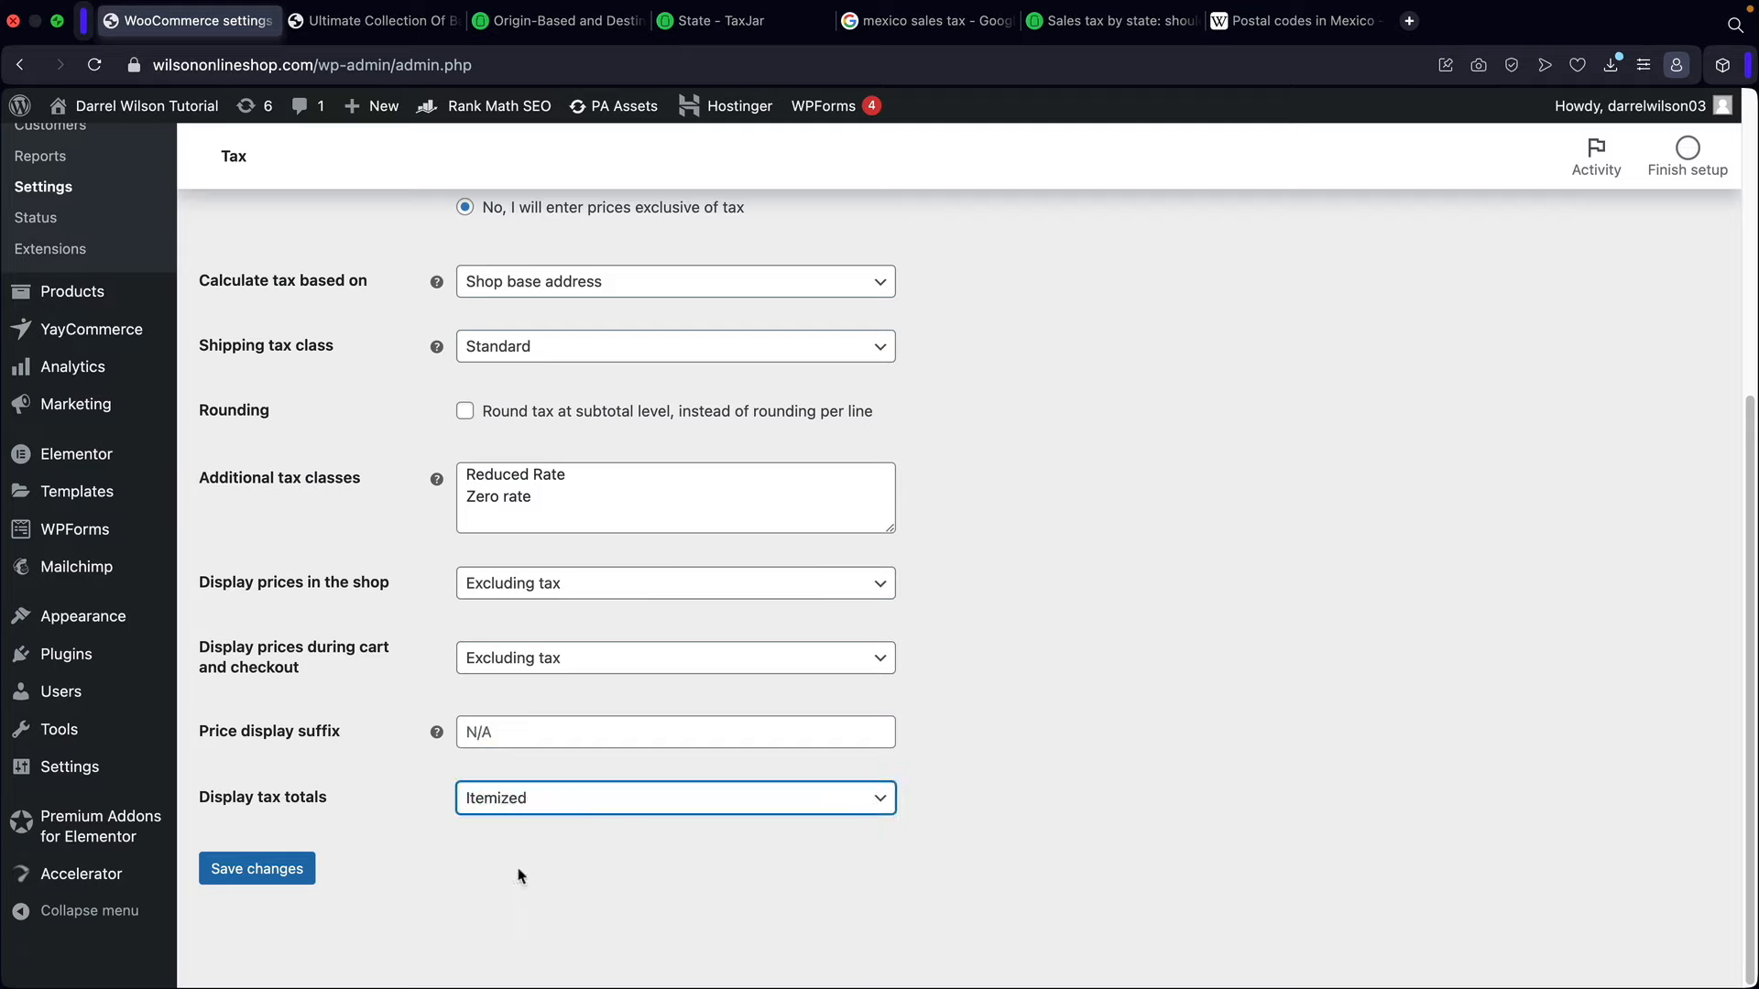
{"action": "left_click", "coordinate": [536, 810]}
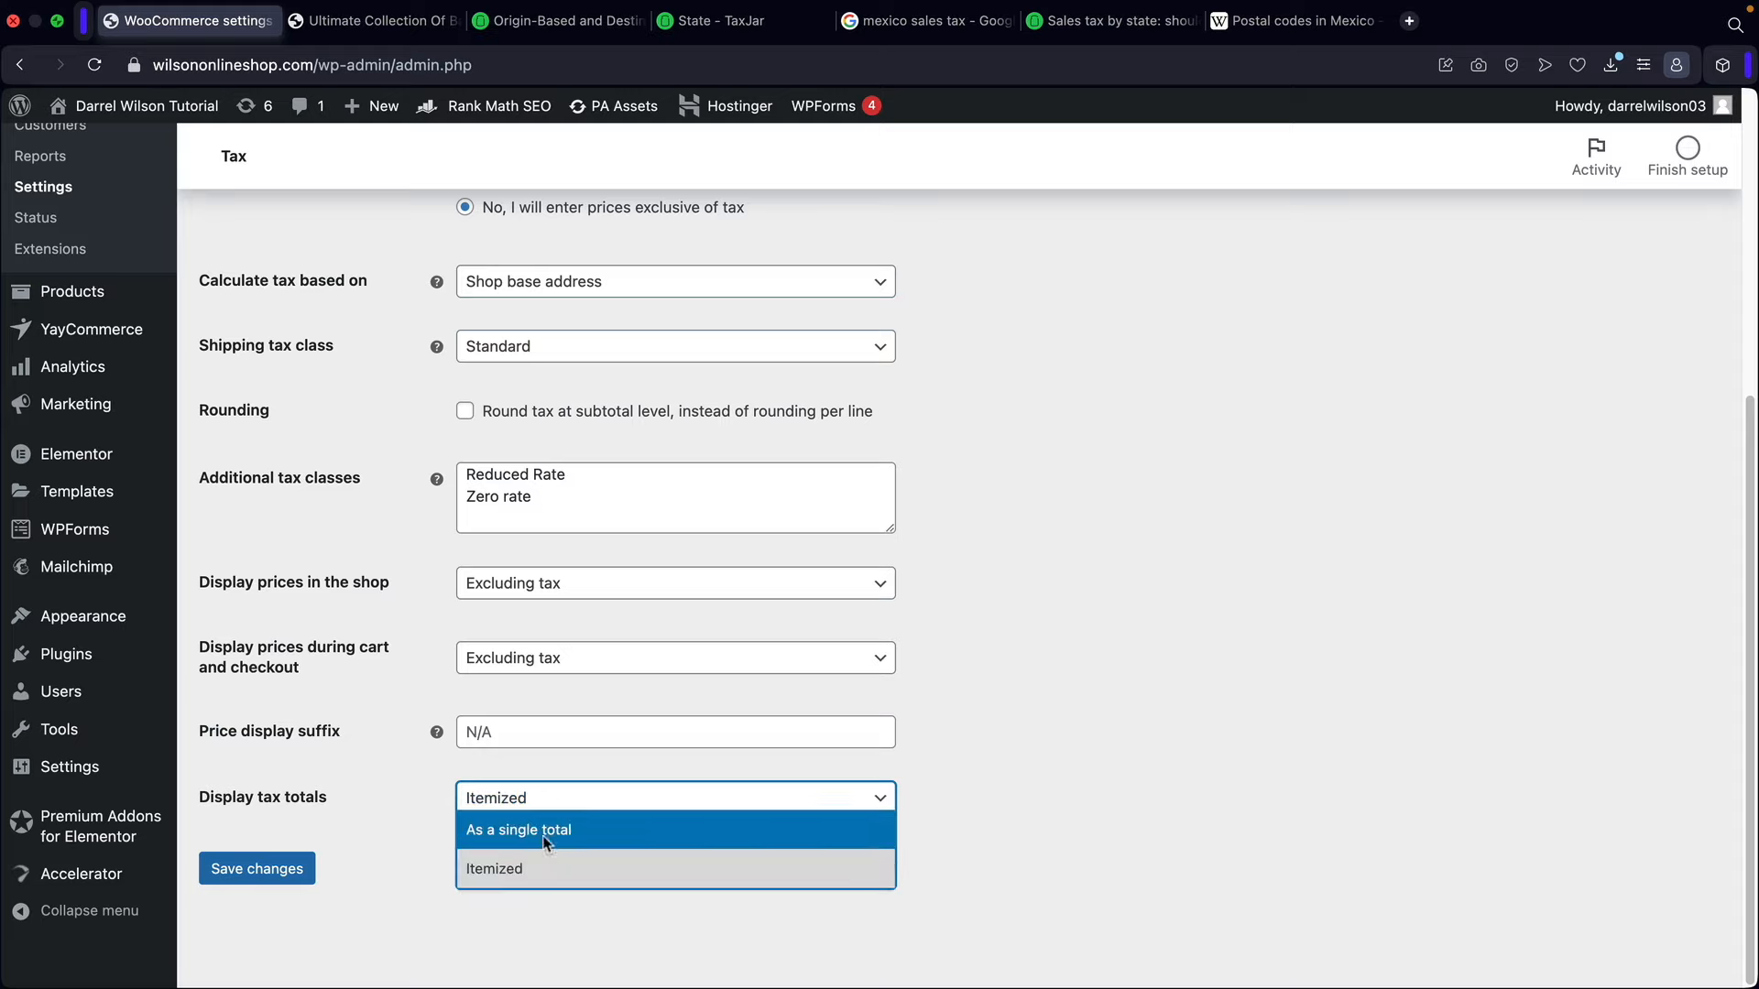
{"action": "left_click", "coordinate": [546, 834]}
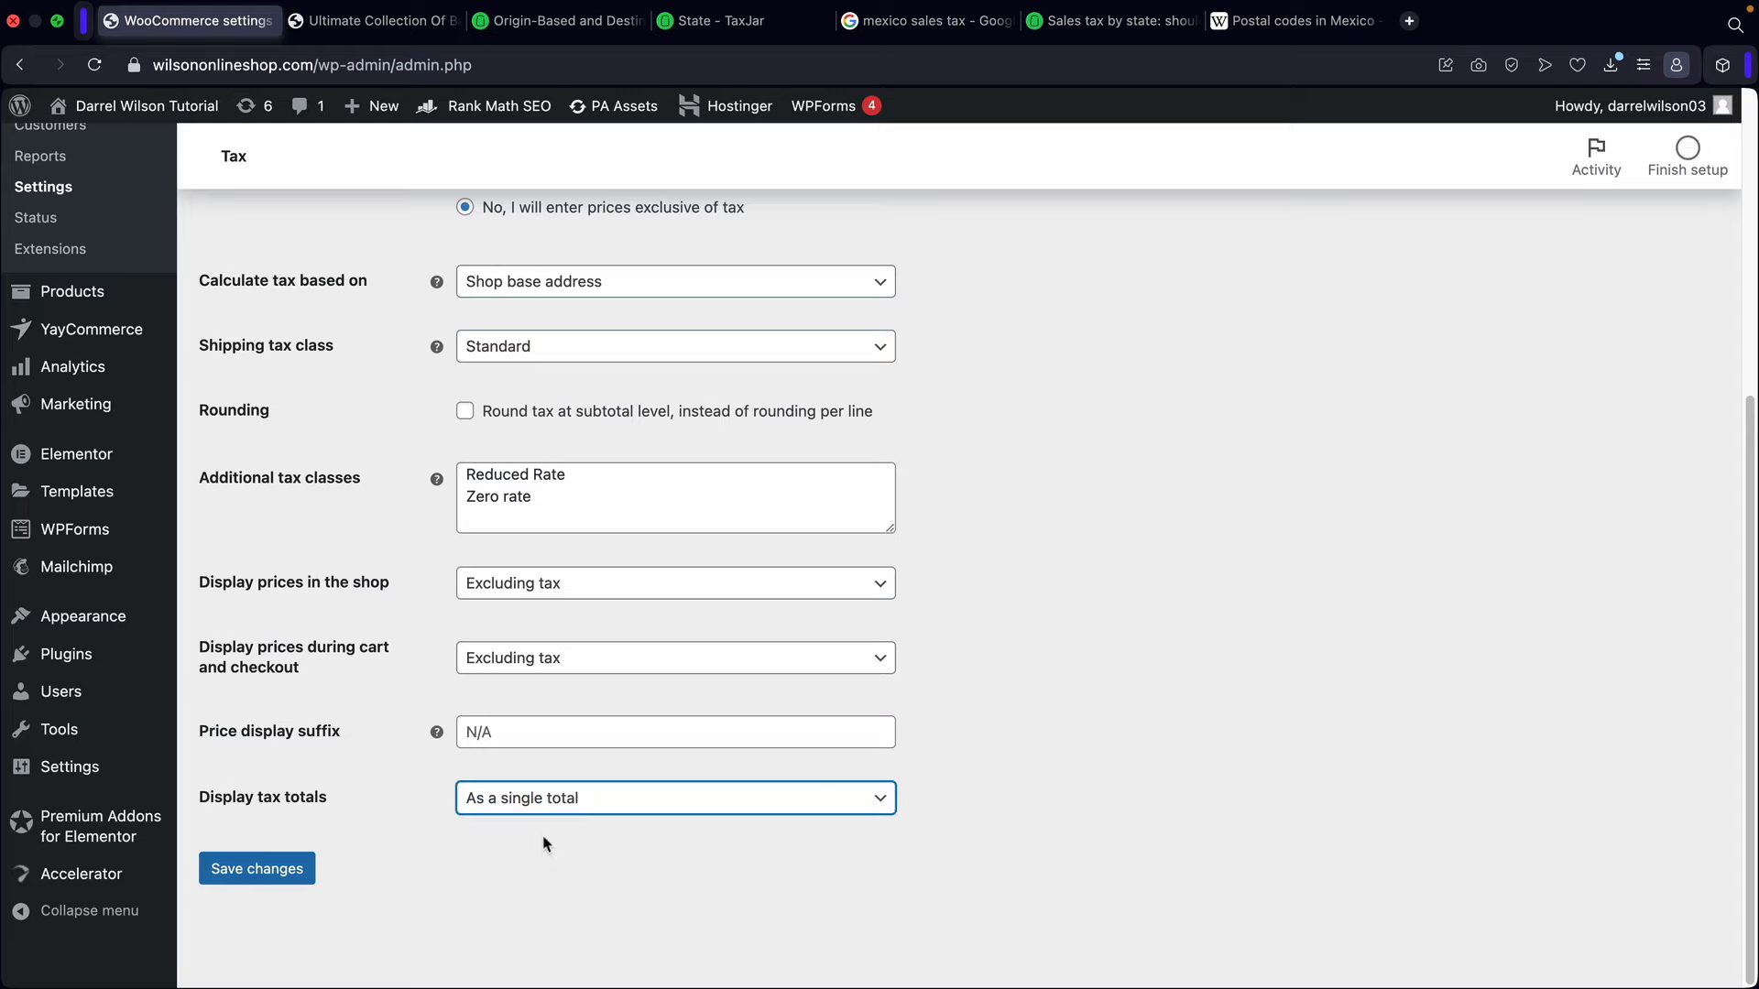
{"action": "left_click", "coordinate": [277, 878]}
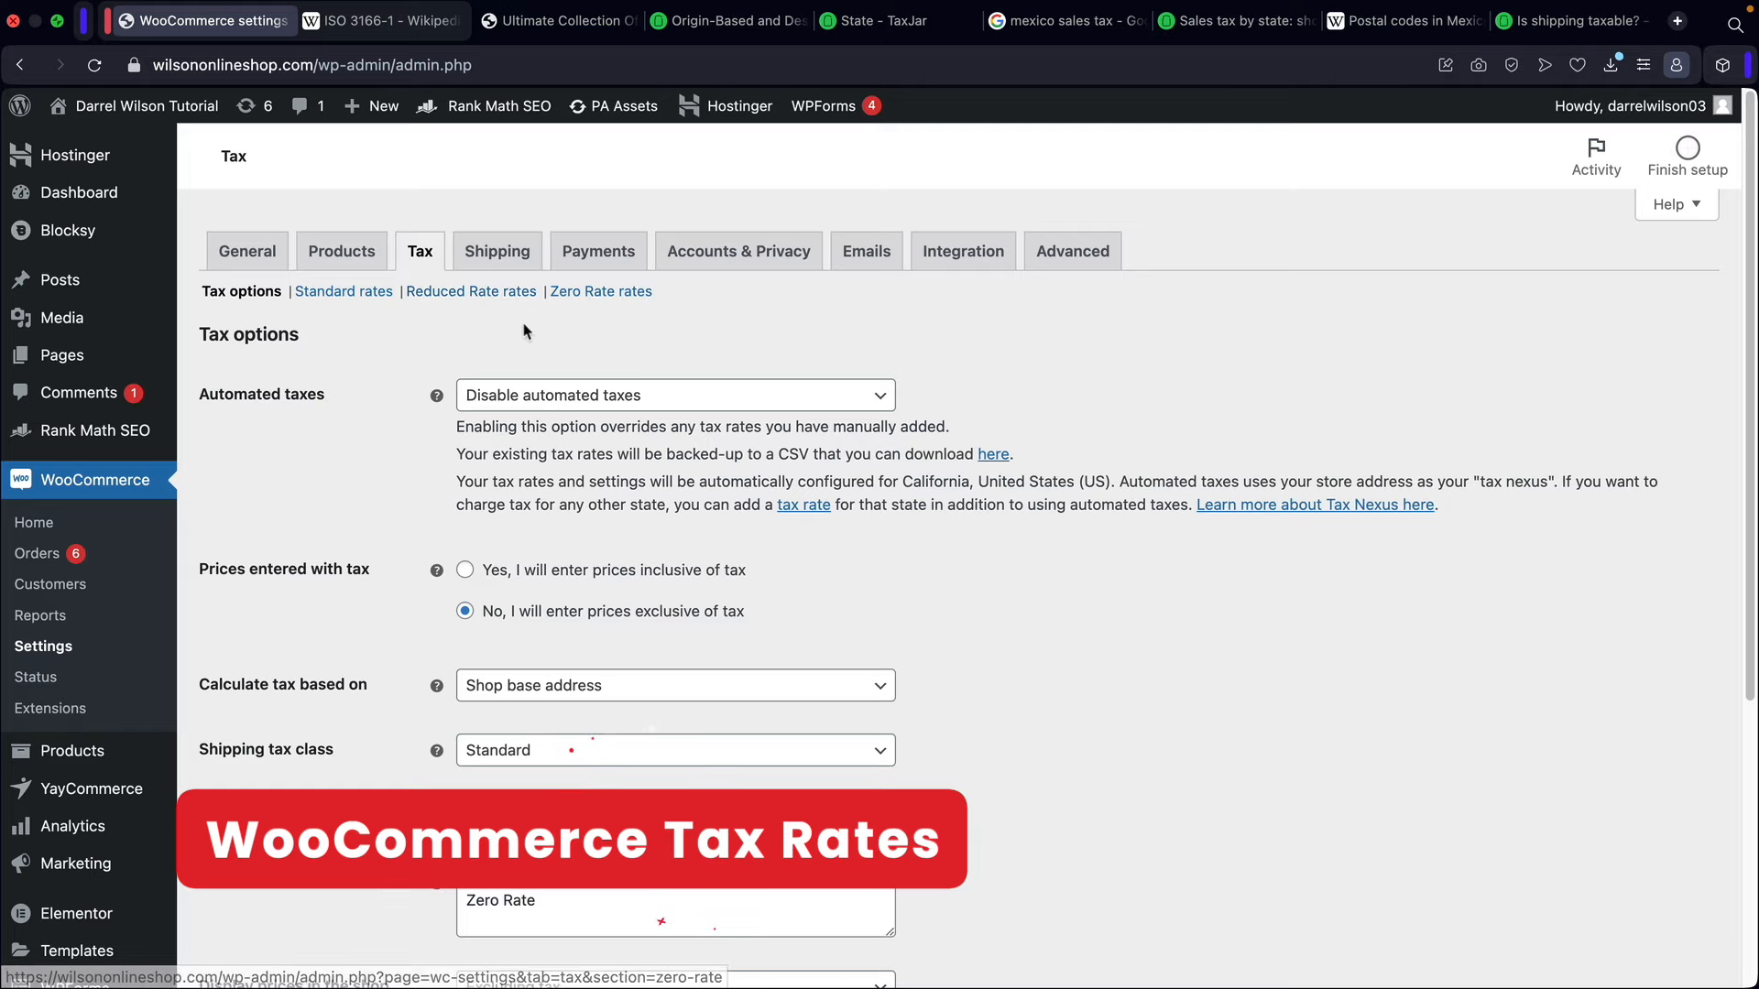
Step: Add "New Tax Class" on its own line to the additional tax classes and save the changes
{"action": "scroll", "coordinate": [288, 527], "scroll_direction": "down", "scroll_amount": 1}
{"action": "scroll", "coordinate": [293, 545], "scroll_direction": "down", "scroll_amount": 5}
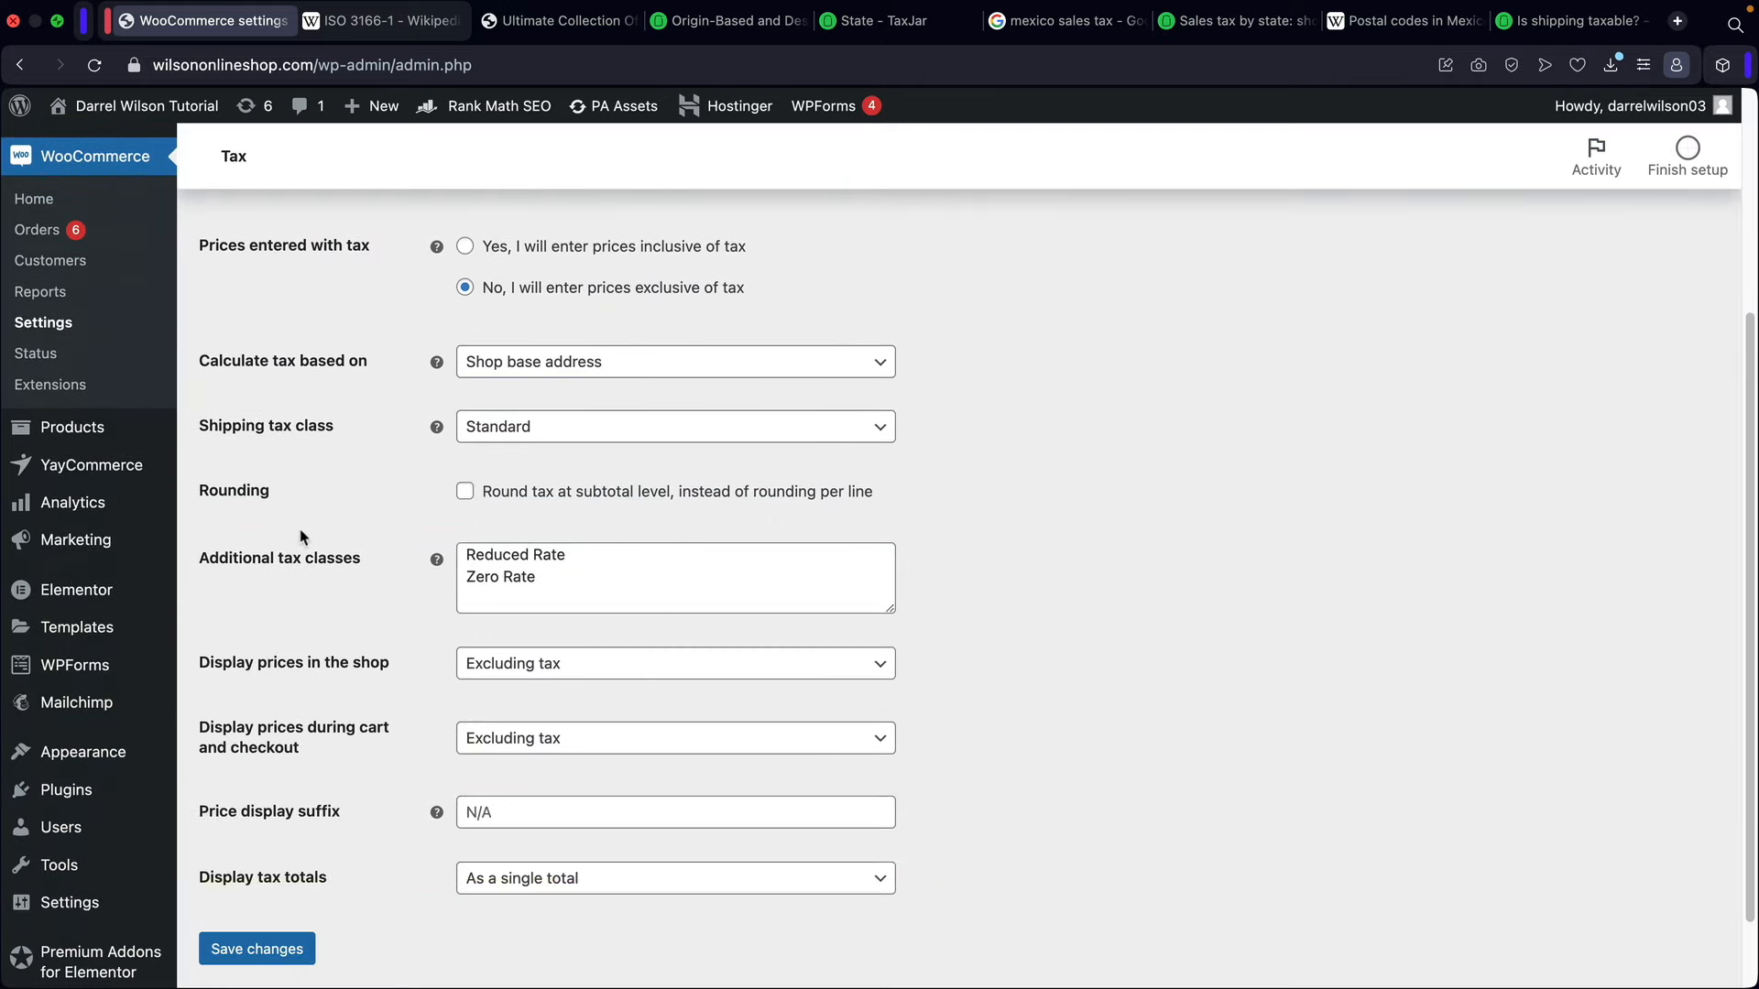
{"action": "left_click", "coordinate": [577, 576]}
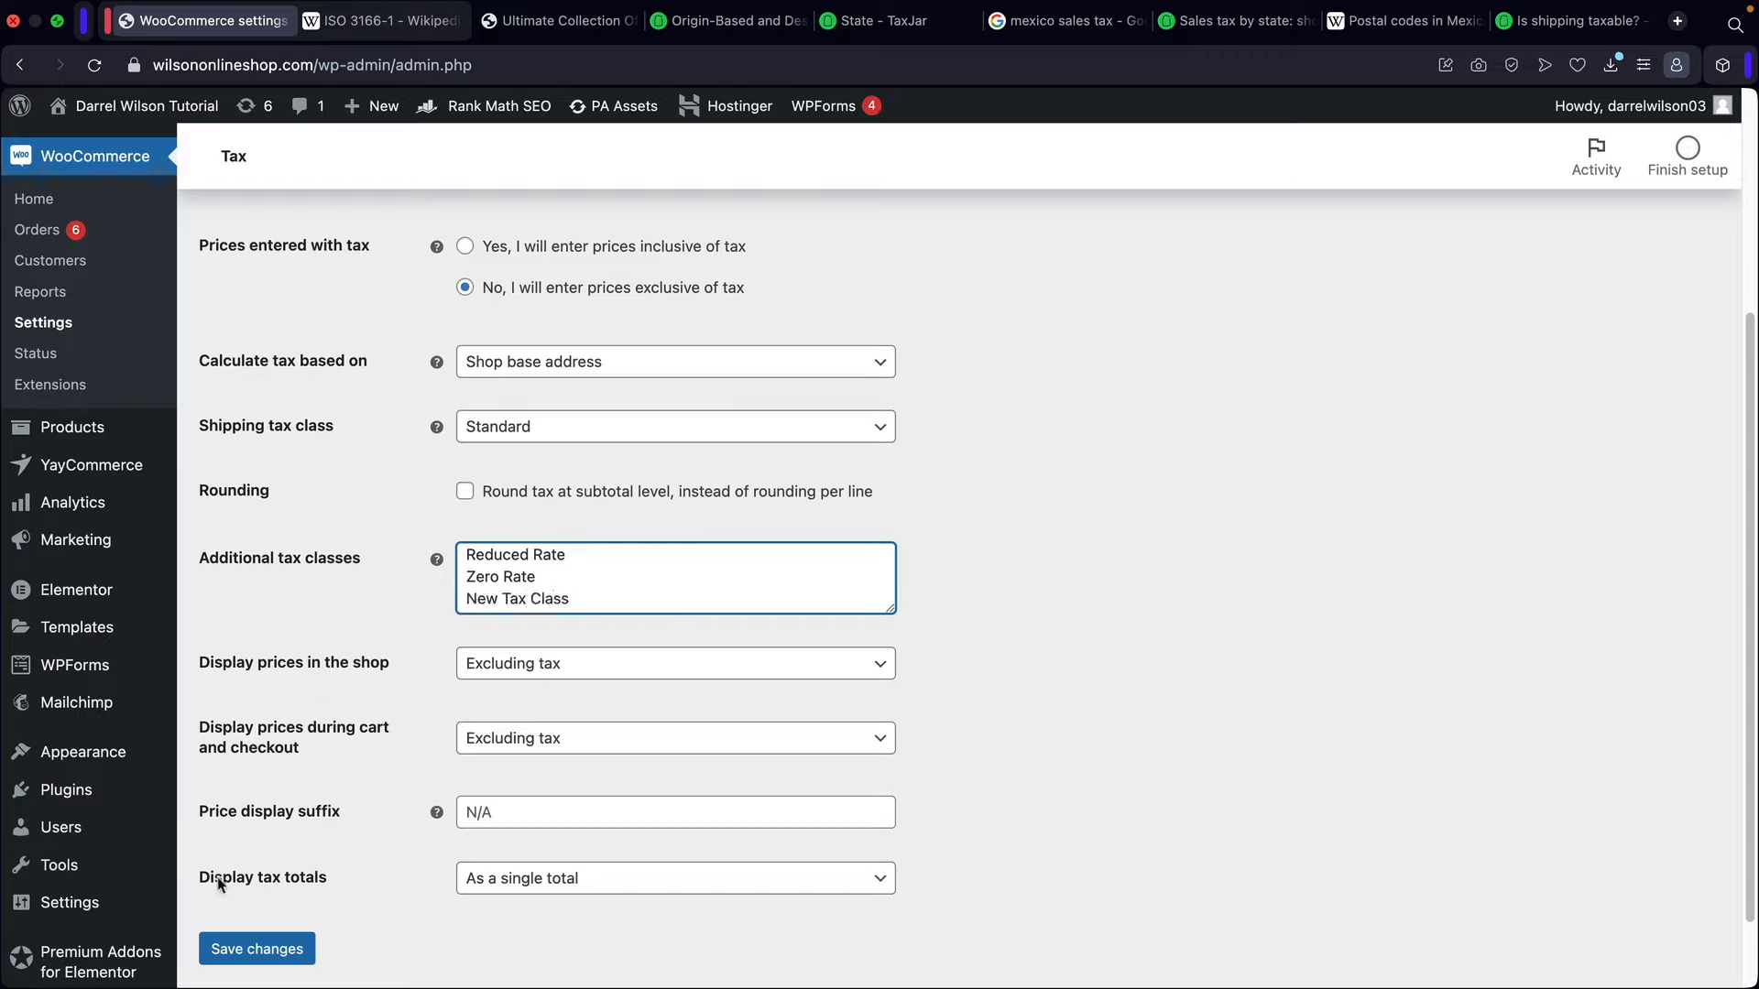
{"action": "left_click", "coordinate": [225, 948]}
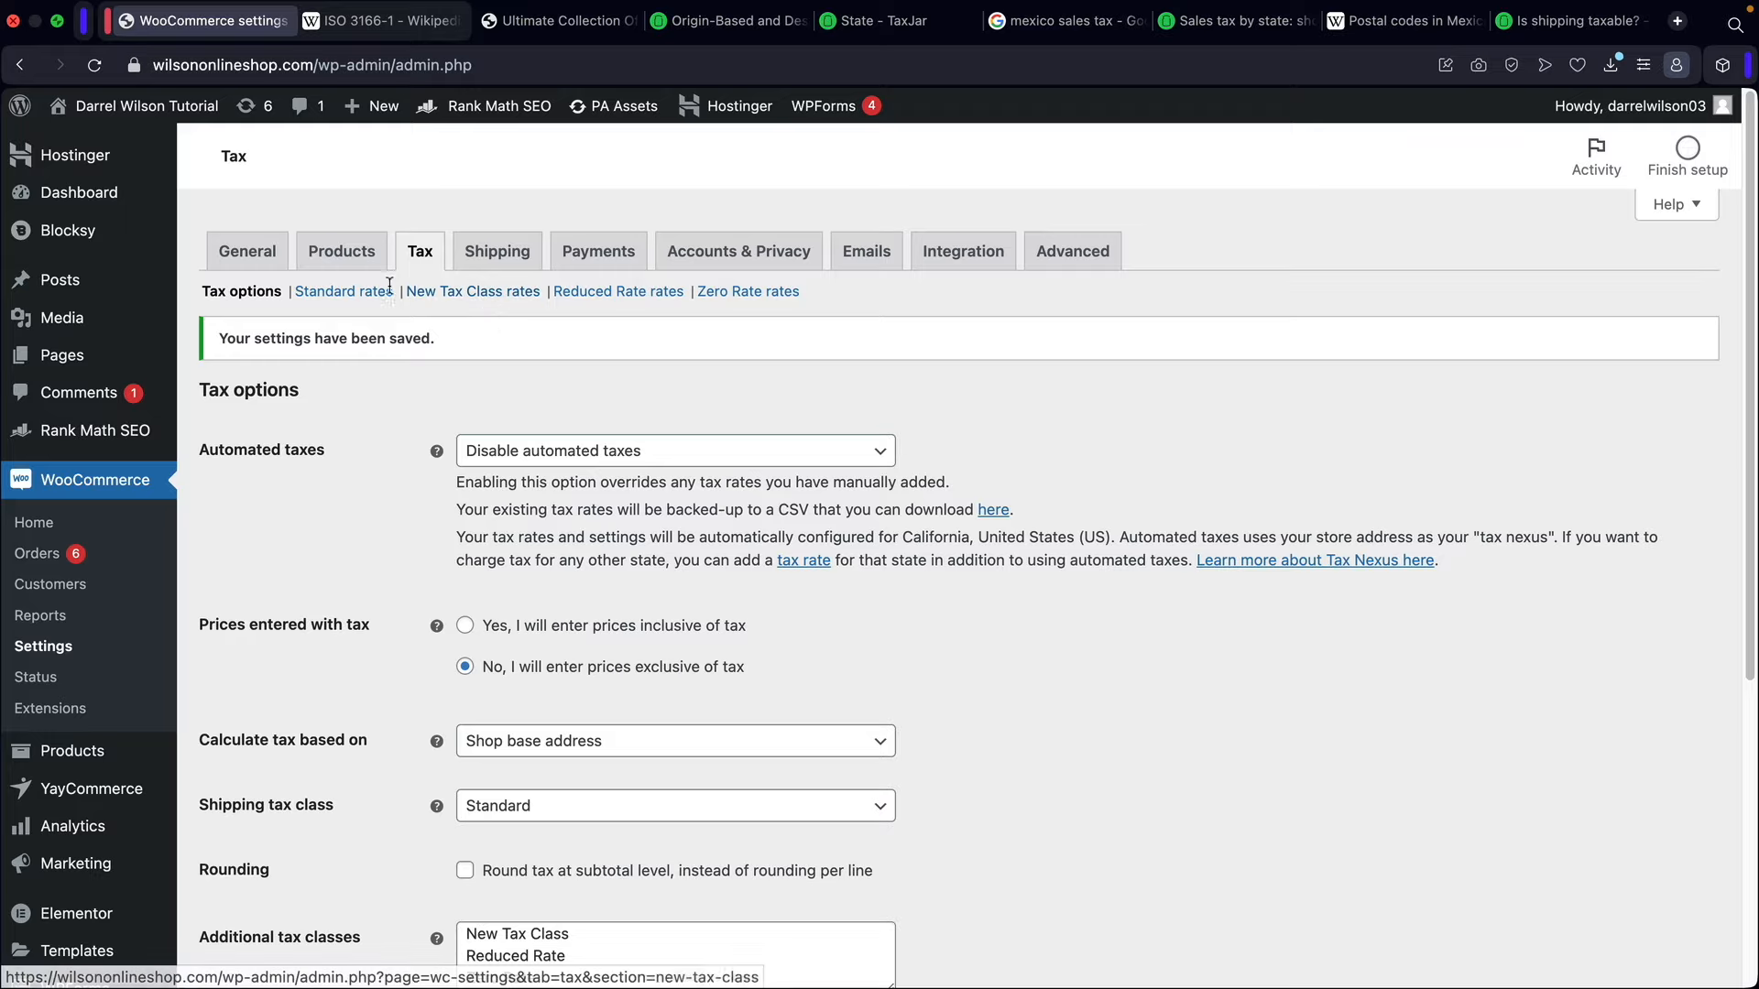
Step: Remove the US / CA rate from the Standard tax rates and save the changes
{"action": "left_click", "coordinate": [335, 293]}
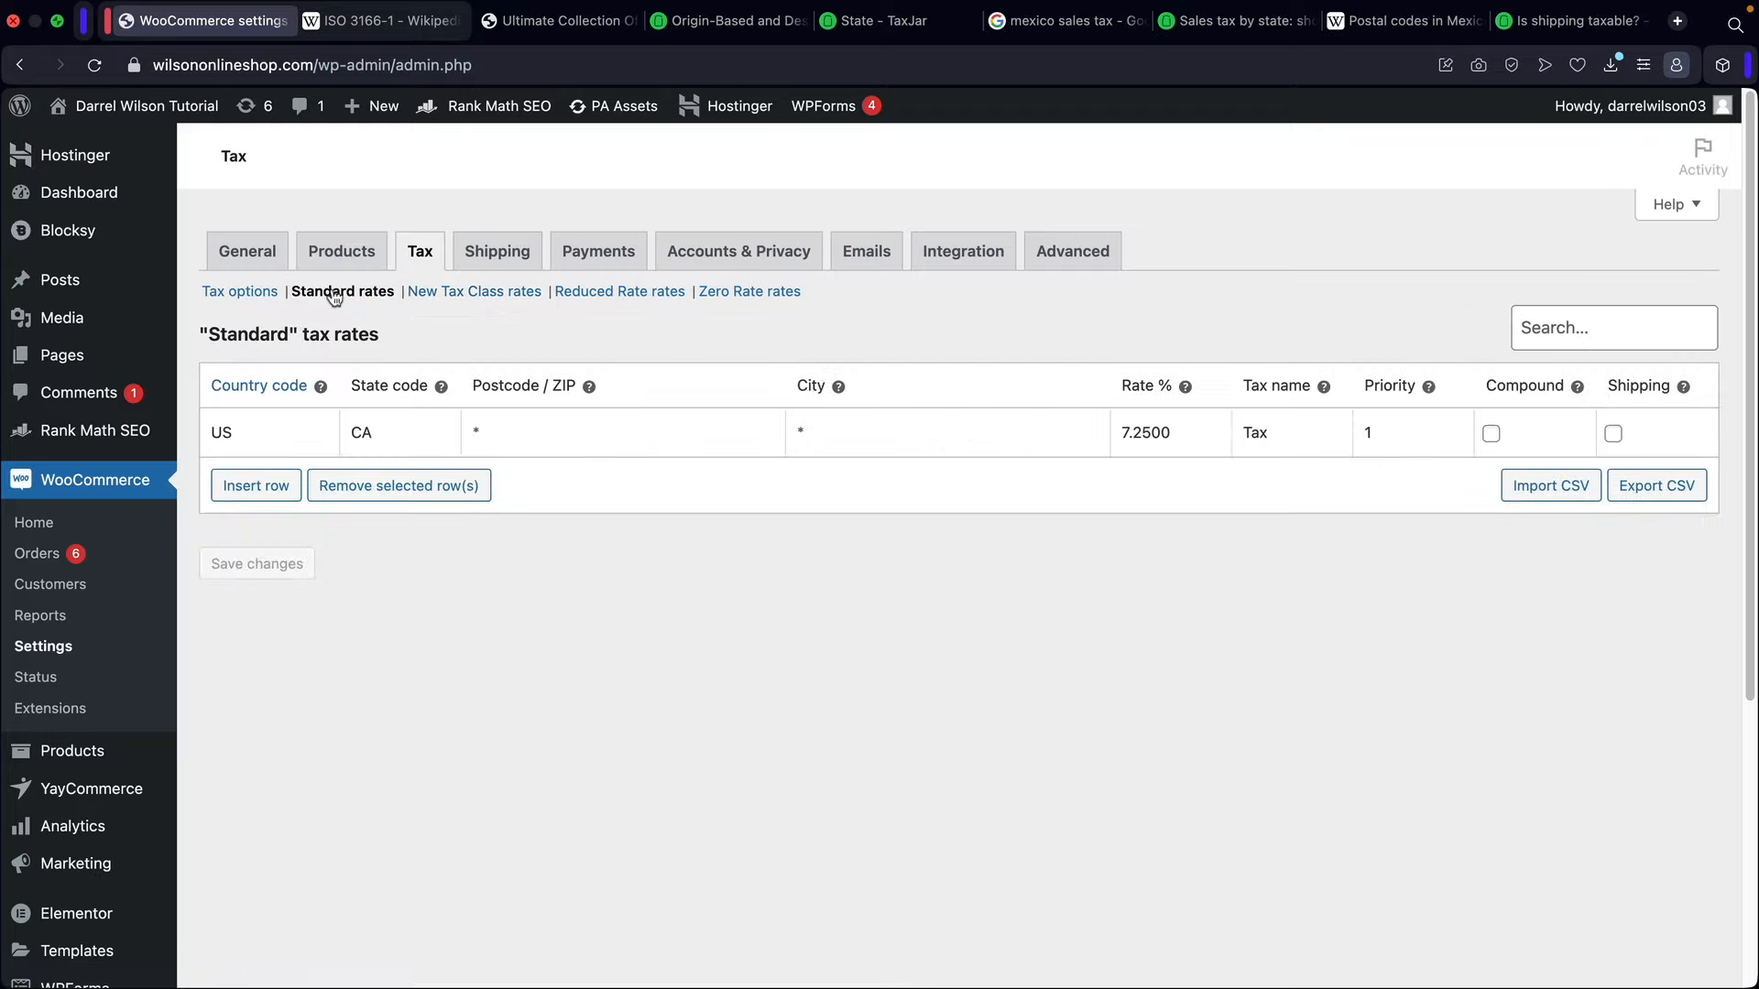
{"action": "left_click", "coordinate": [329, 438]}
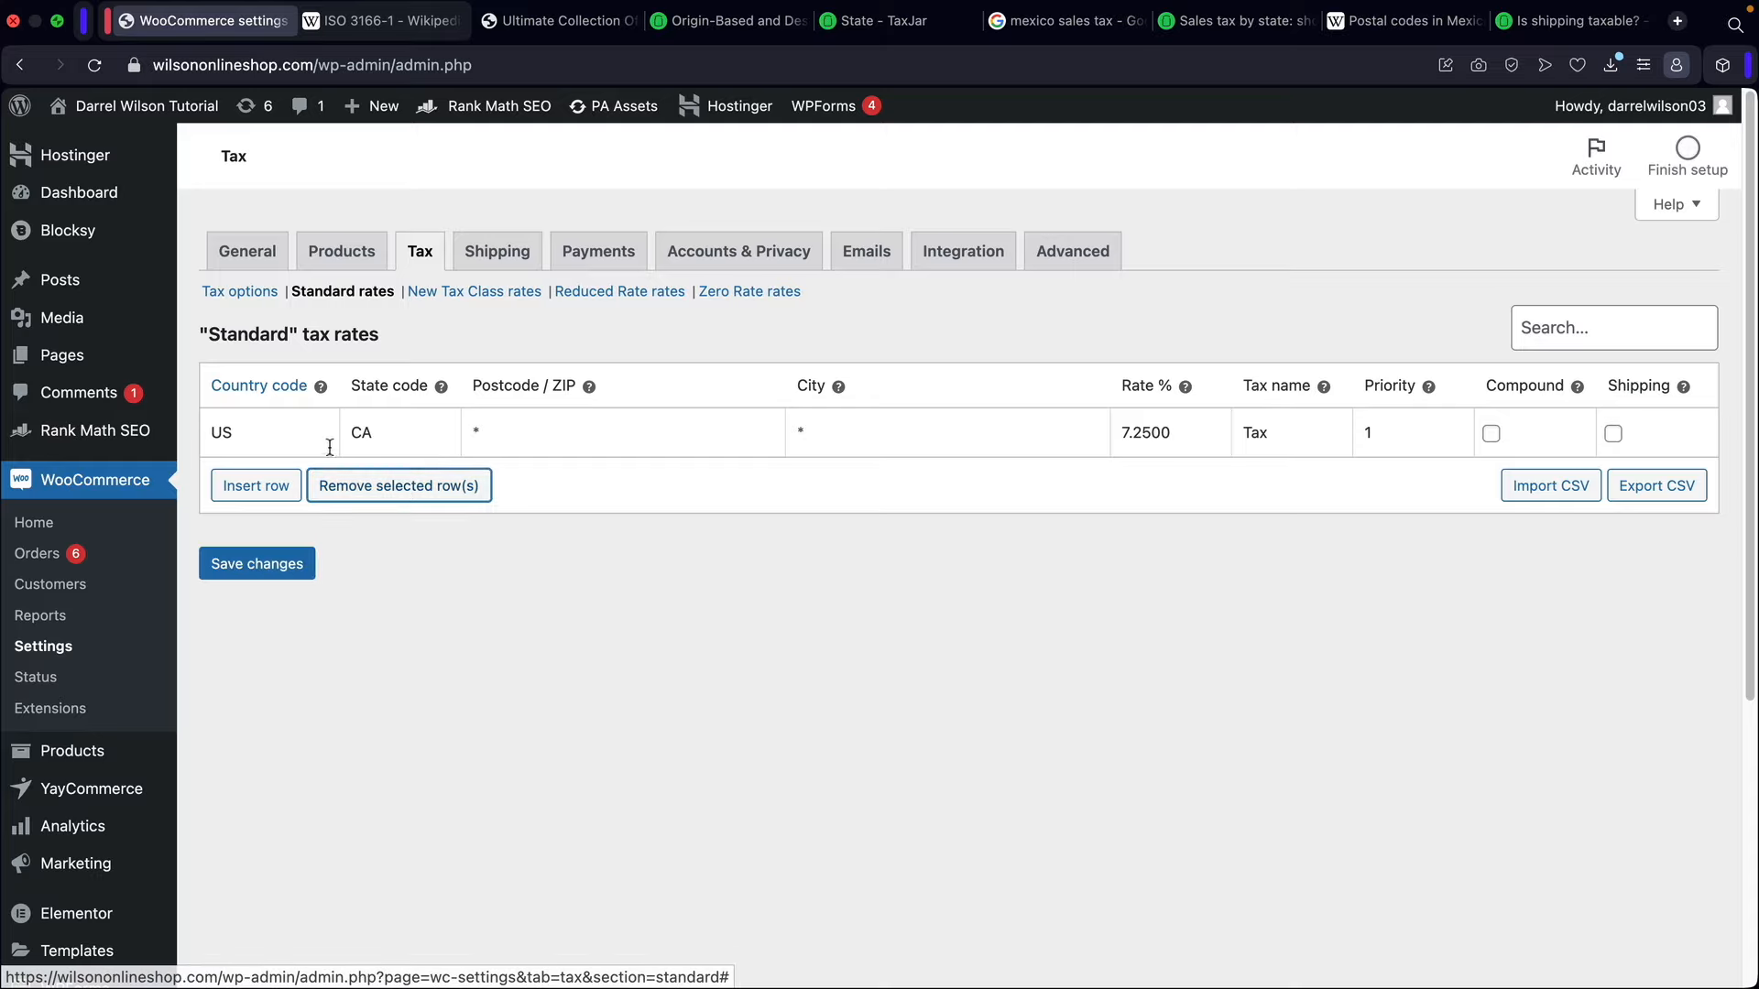
{"action": "left_click", "coordinate": [373, 486]}
{"action": "left_click", "coordinate": [277, 555]}
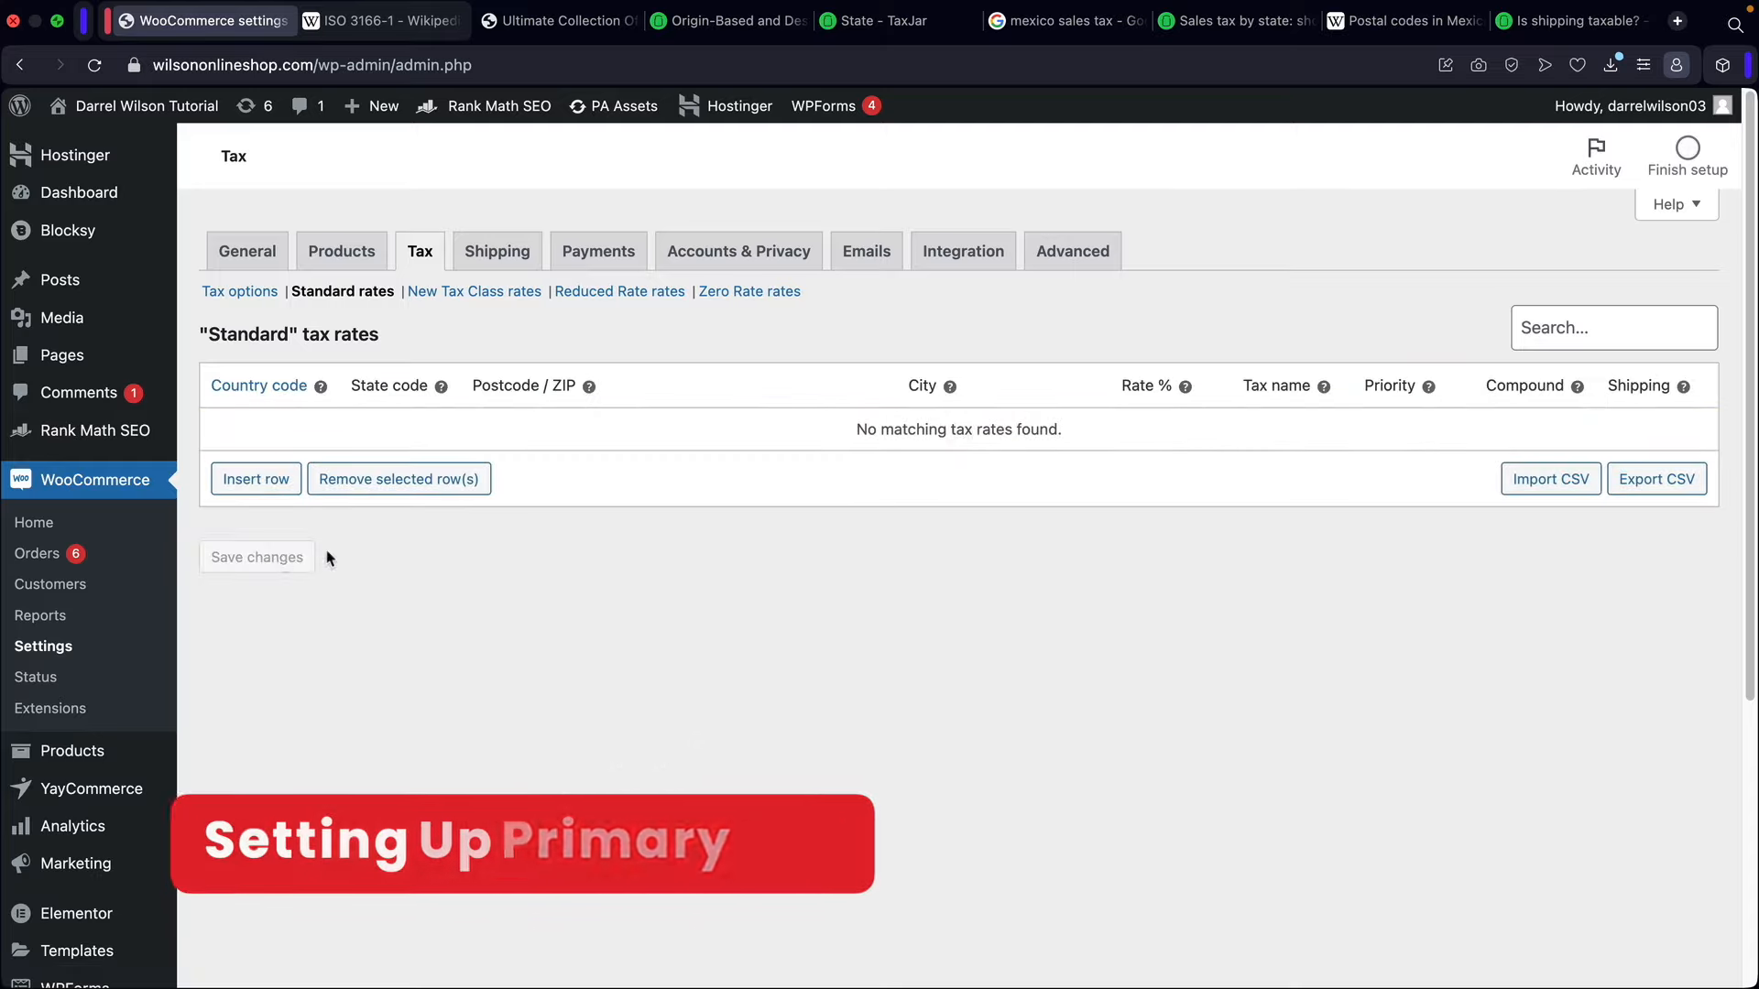
Step: Insert a new row in the Standard tax rates table and open the country code reference
{"action": "left_click", "coordinate": [277, 483]}
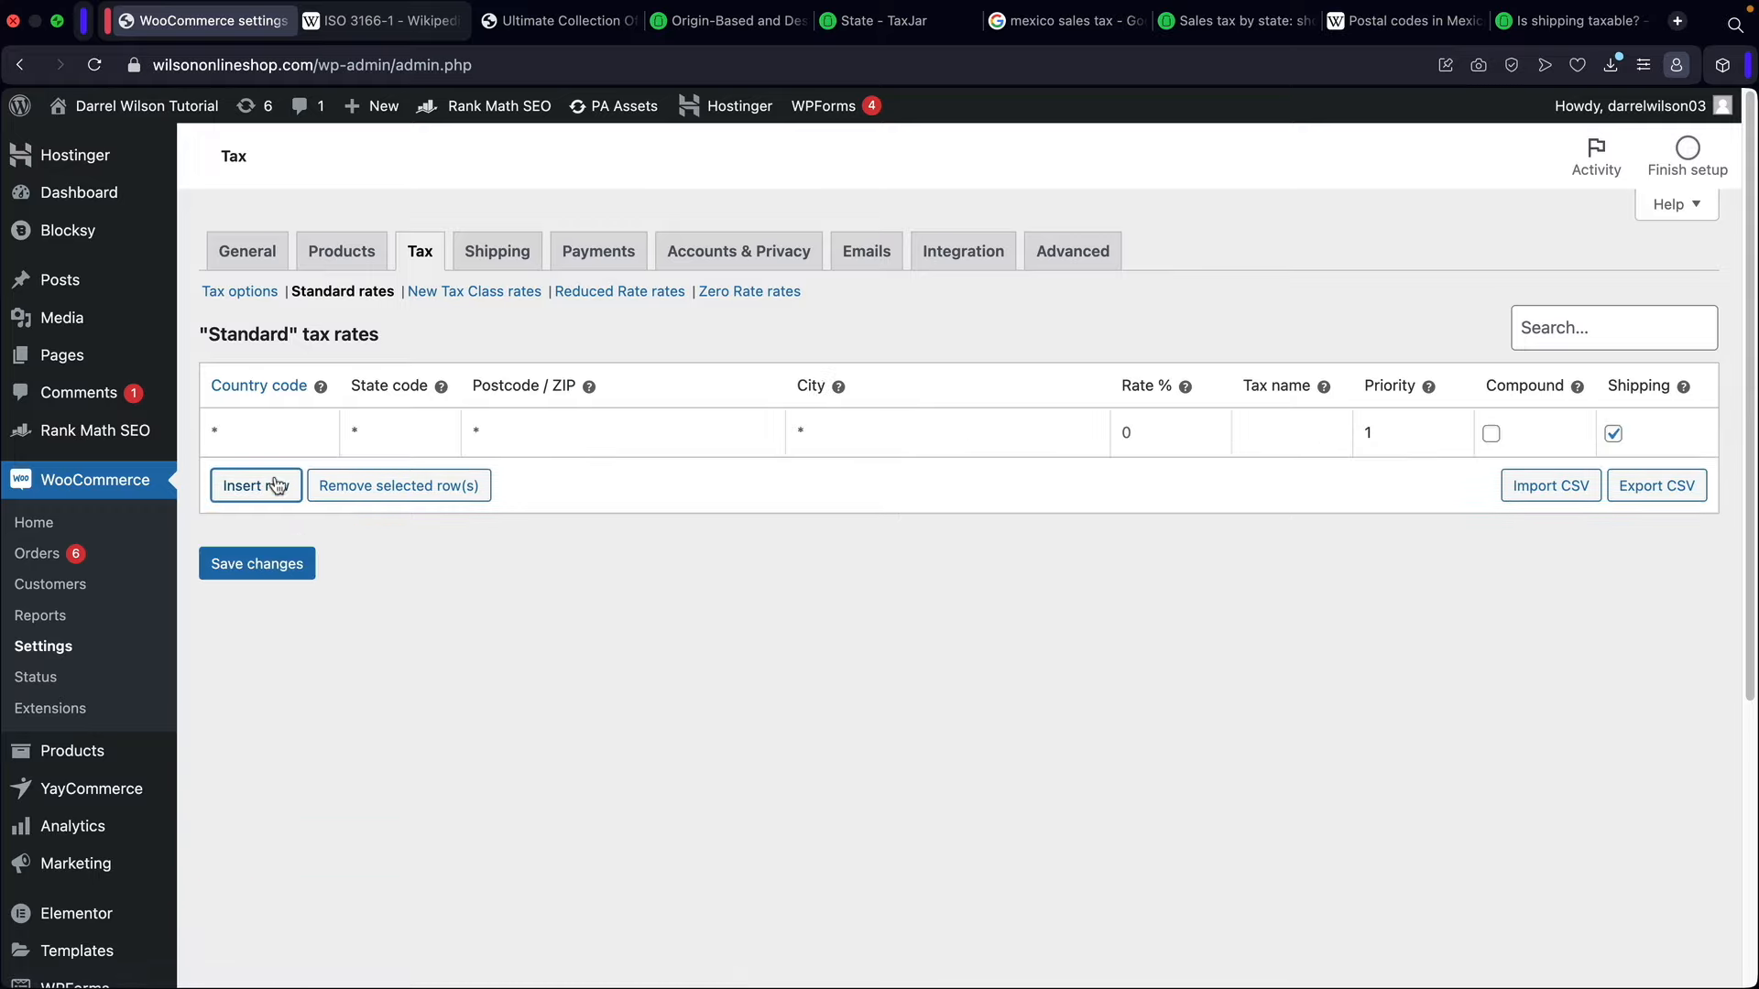
{"action": "left_click", "coordinate": [286, 400]}
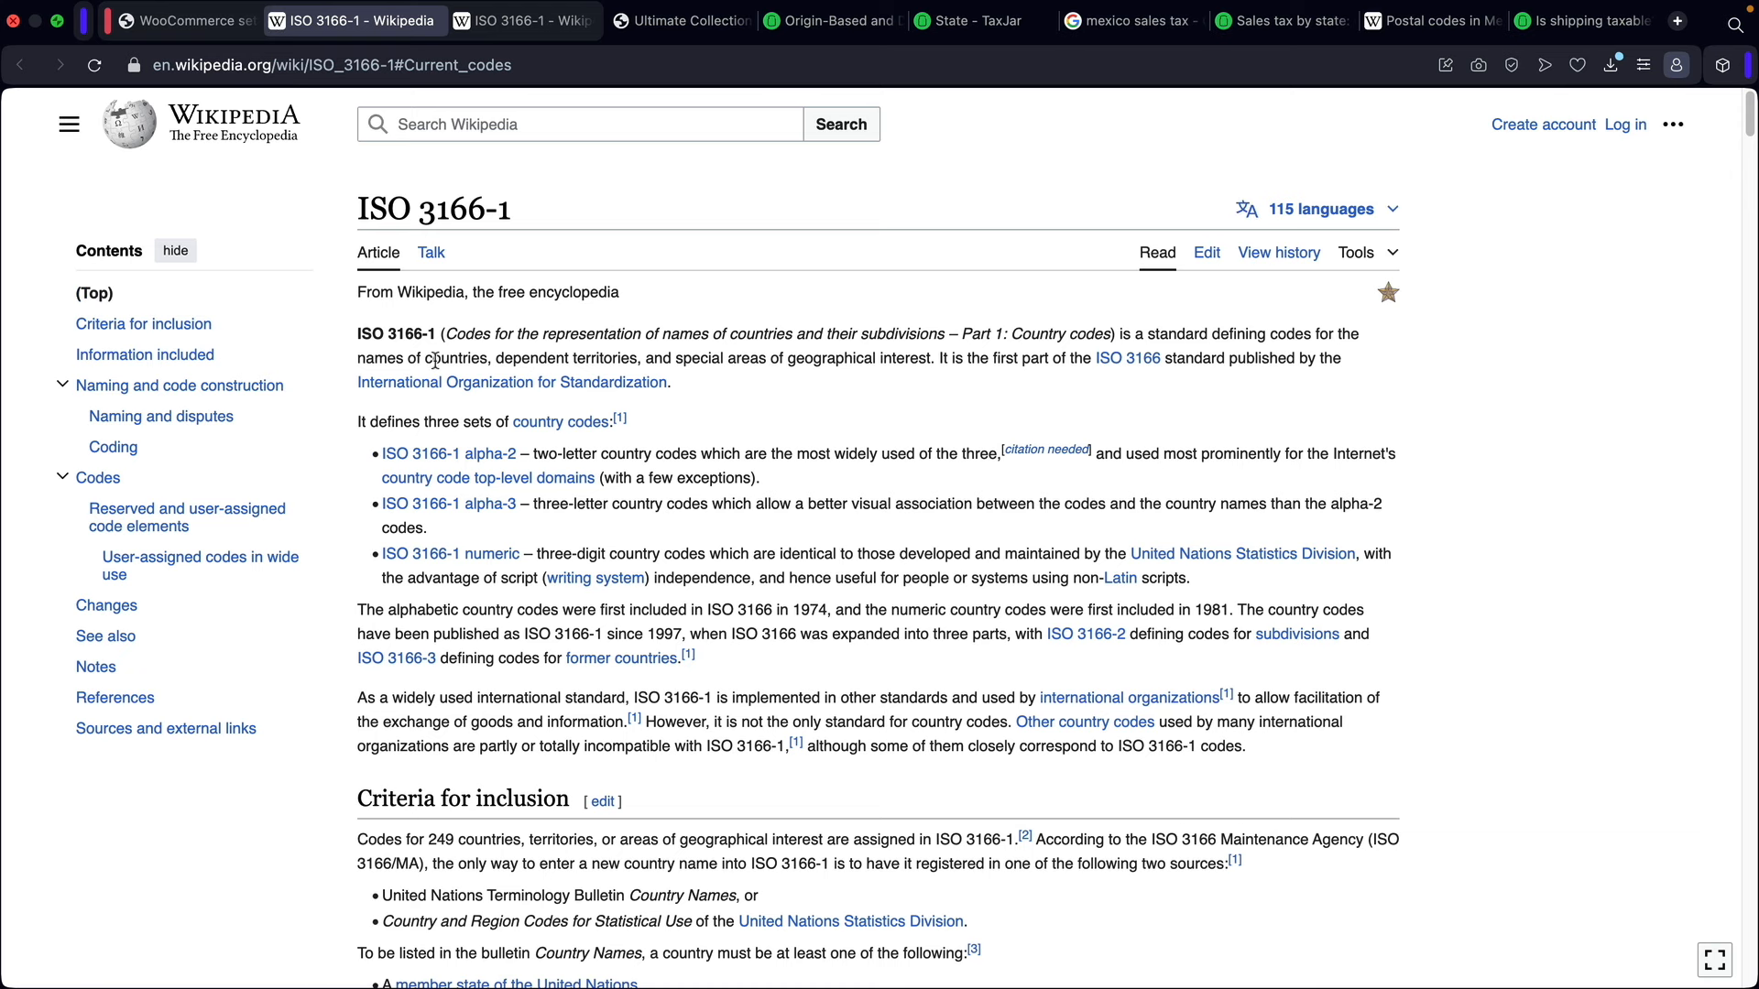
Step: Look through the ISO 3166-1 table on Wikipedia for the alpha-2 code of the United States of America
{"action": "scroll", "coordinate": [1002, 605], "scroll_direction": "down", "scroll_amount": 20}
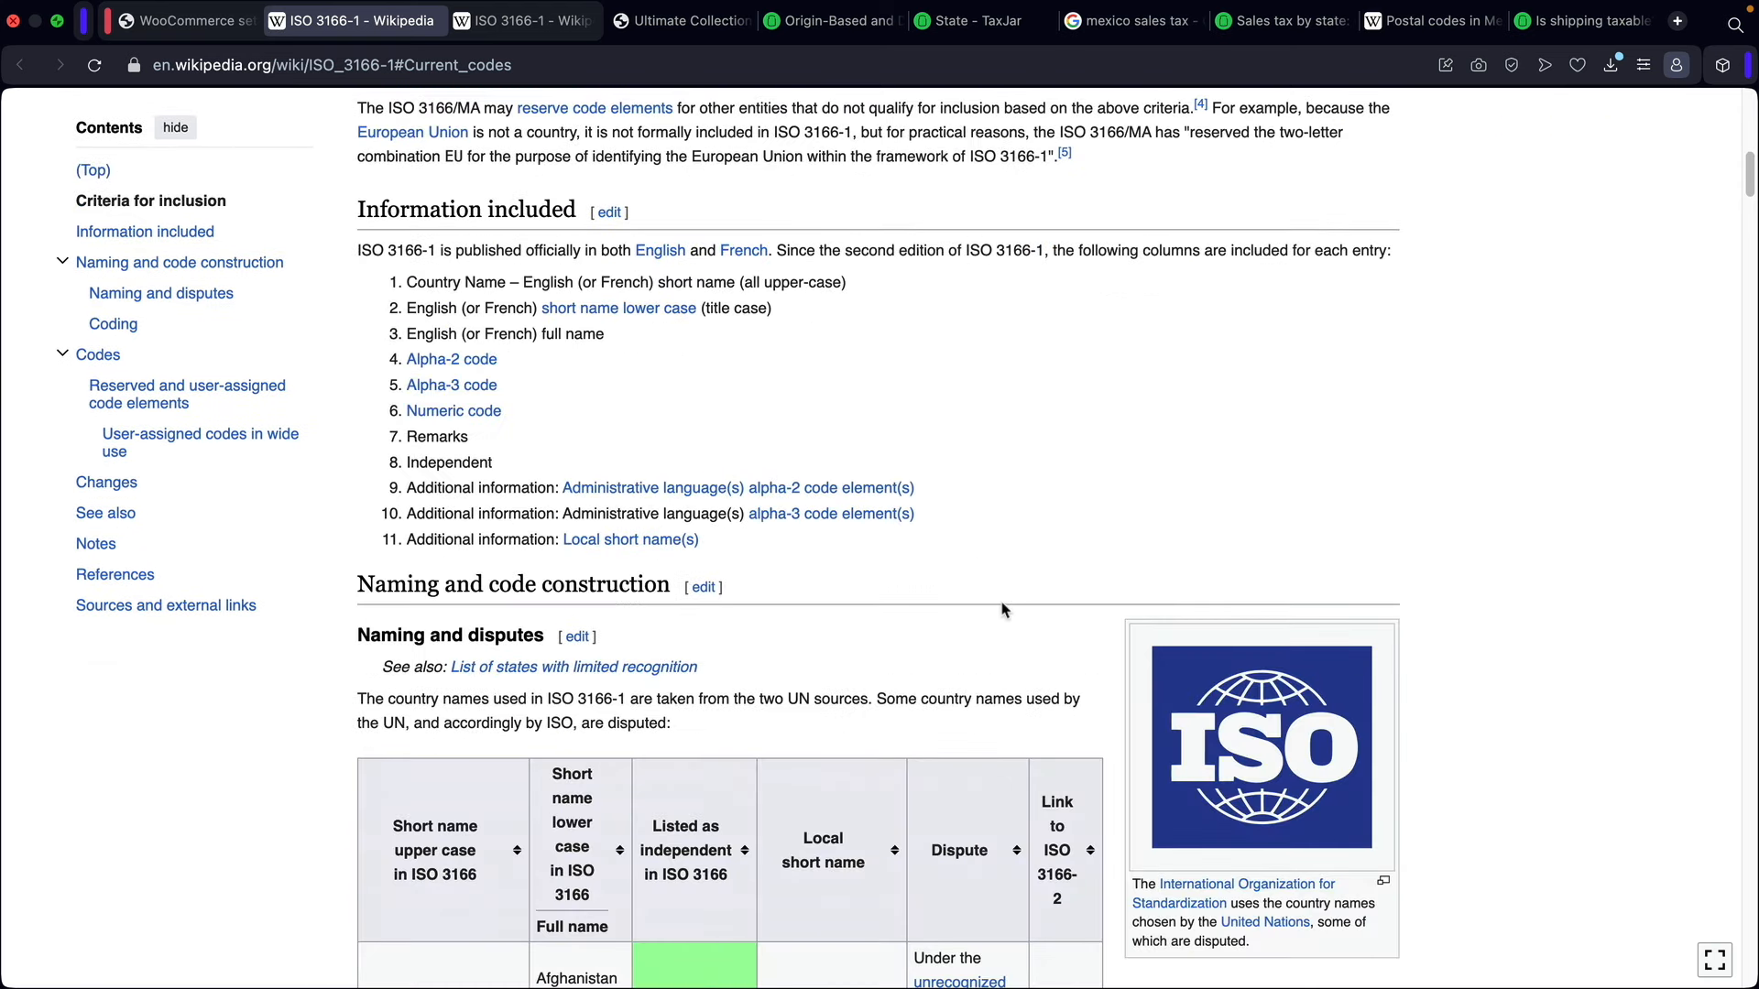
{"action": "scroll", "coordinate": [1001, 605], "scroll_direction": "down", "scroll_amount": 10}
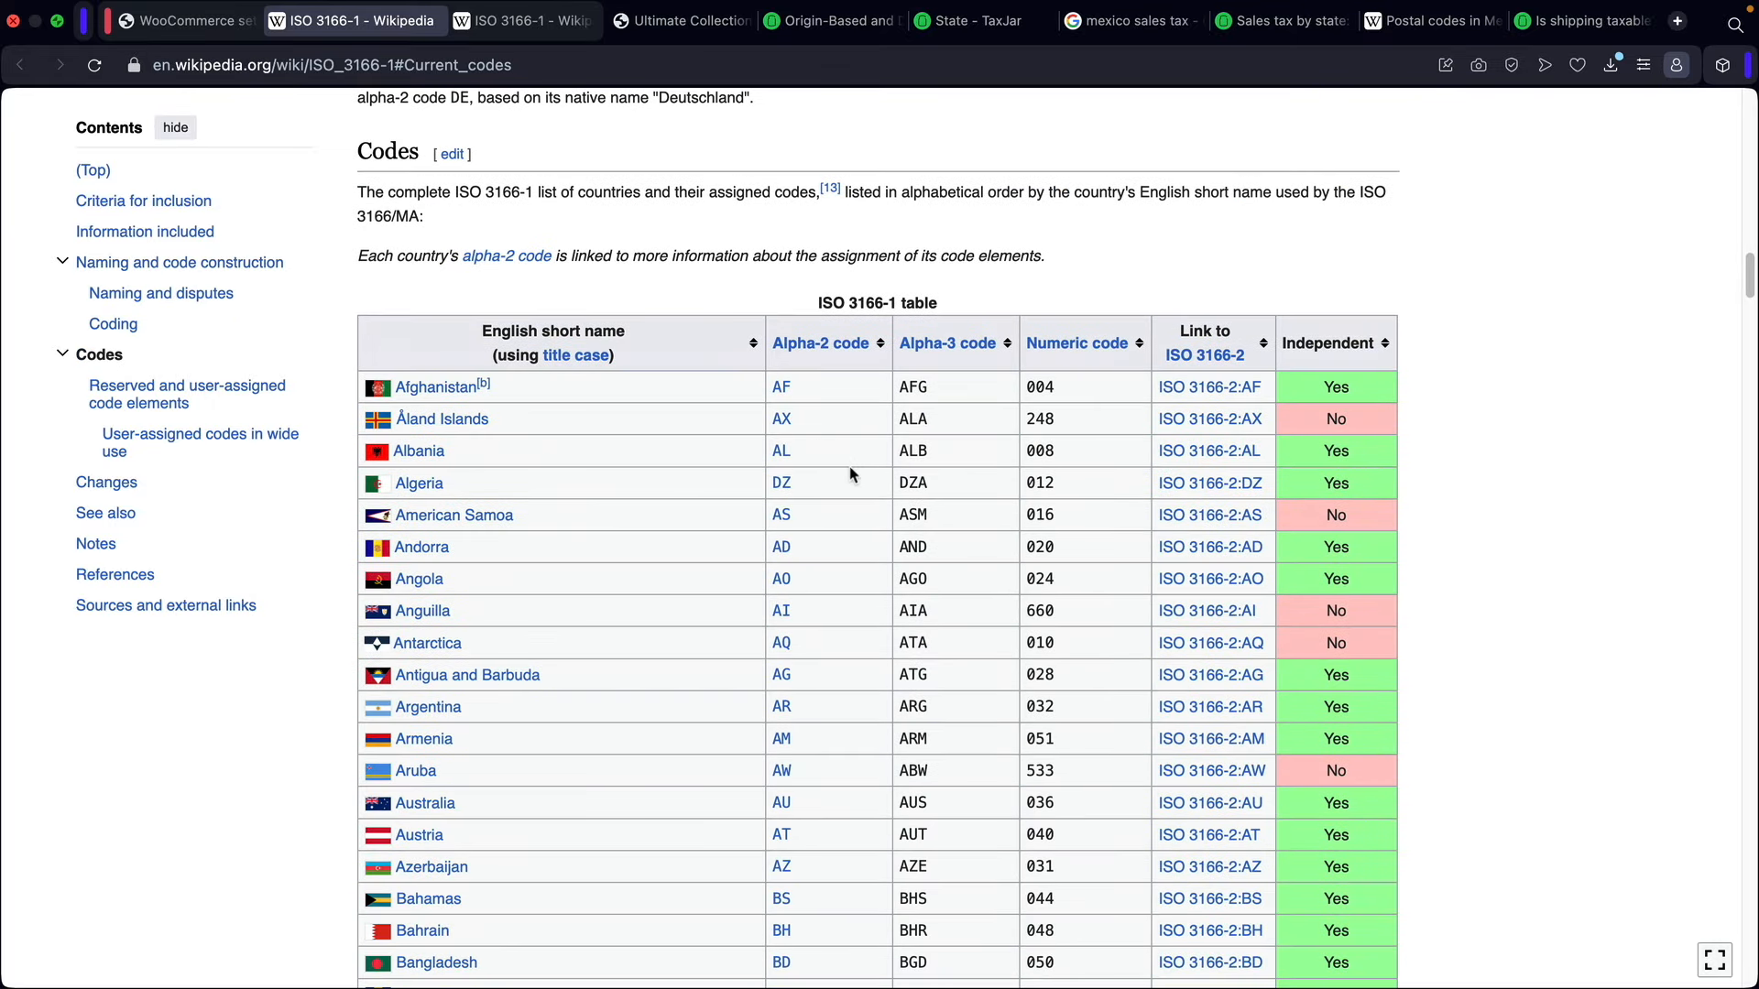
{"action": "scroll", "coordinate": [850, 474], "scroll_direction": "down", "scroll_amount": 4}
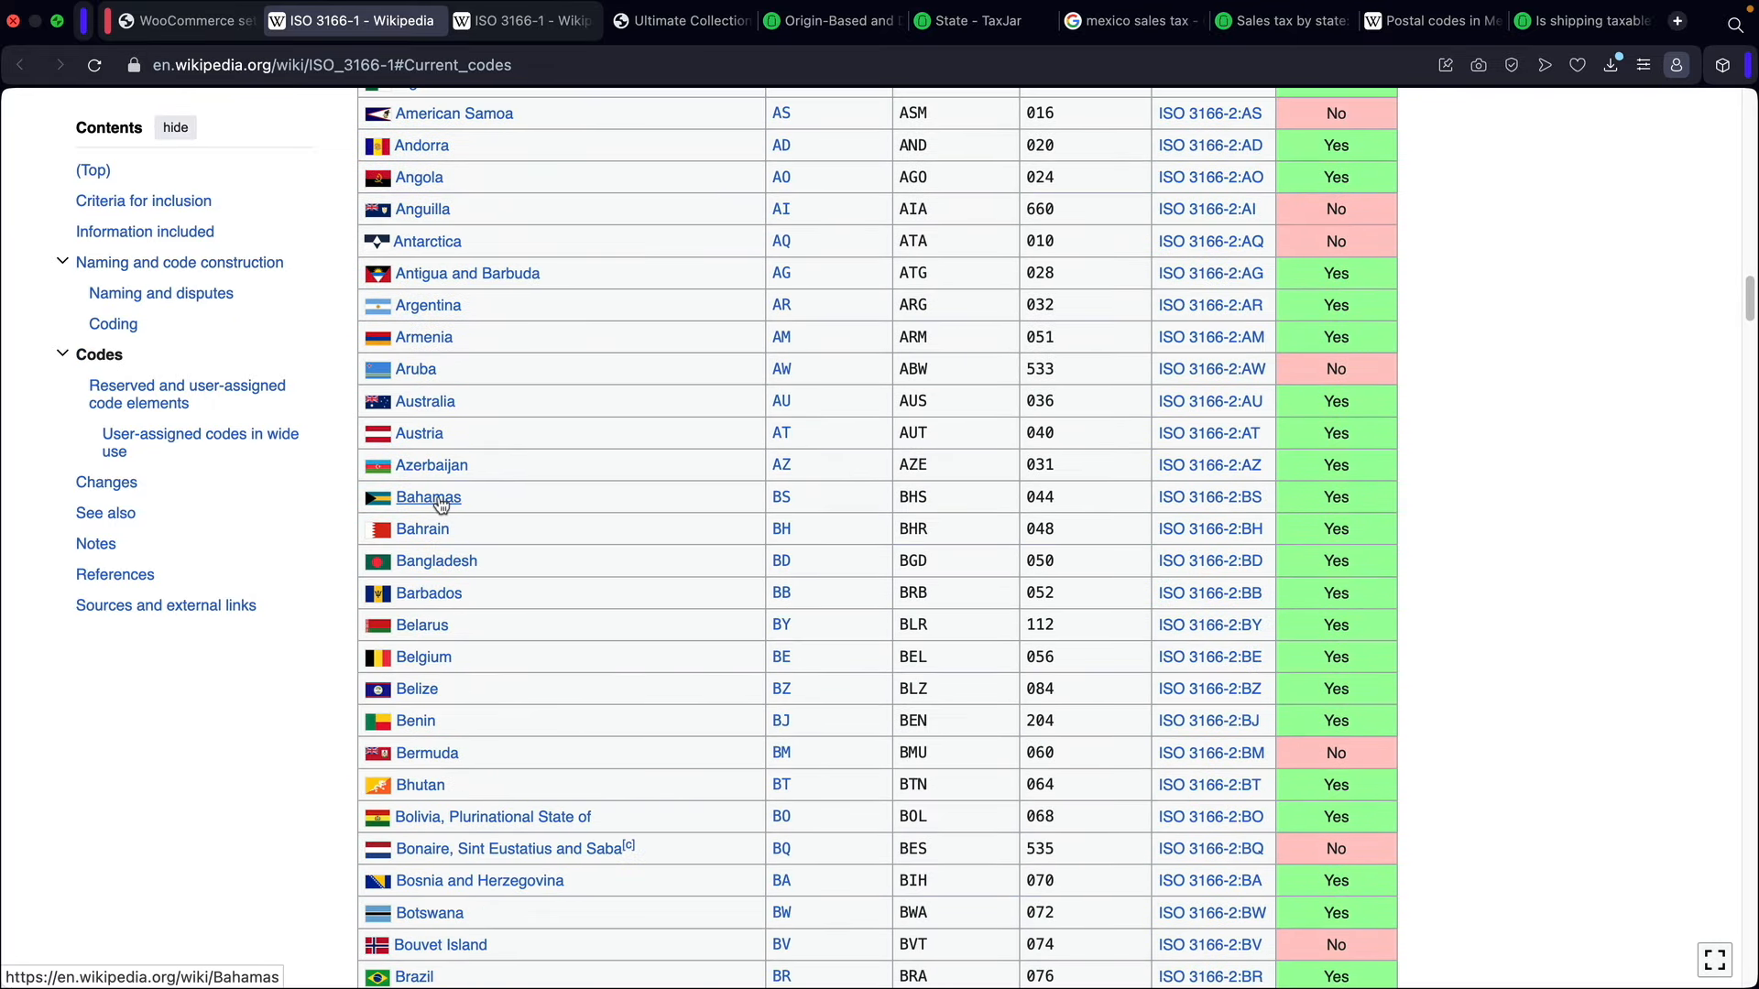
{"action": "mouse_move", "coordinate": [782, 503]}
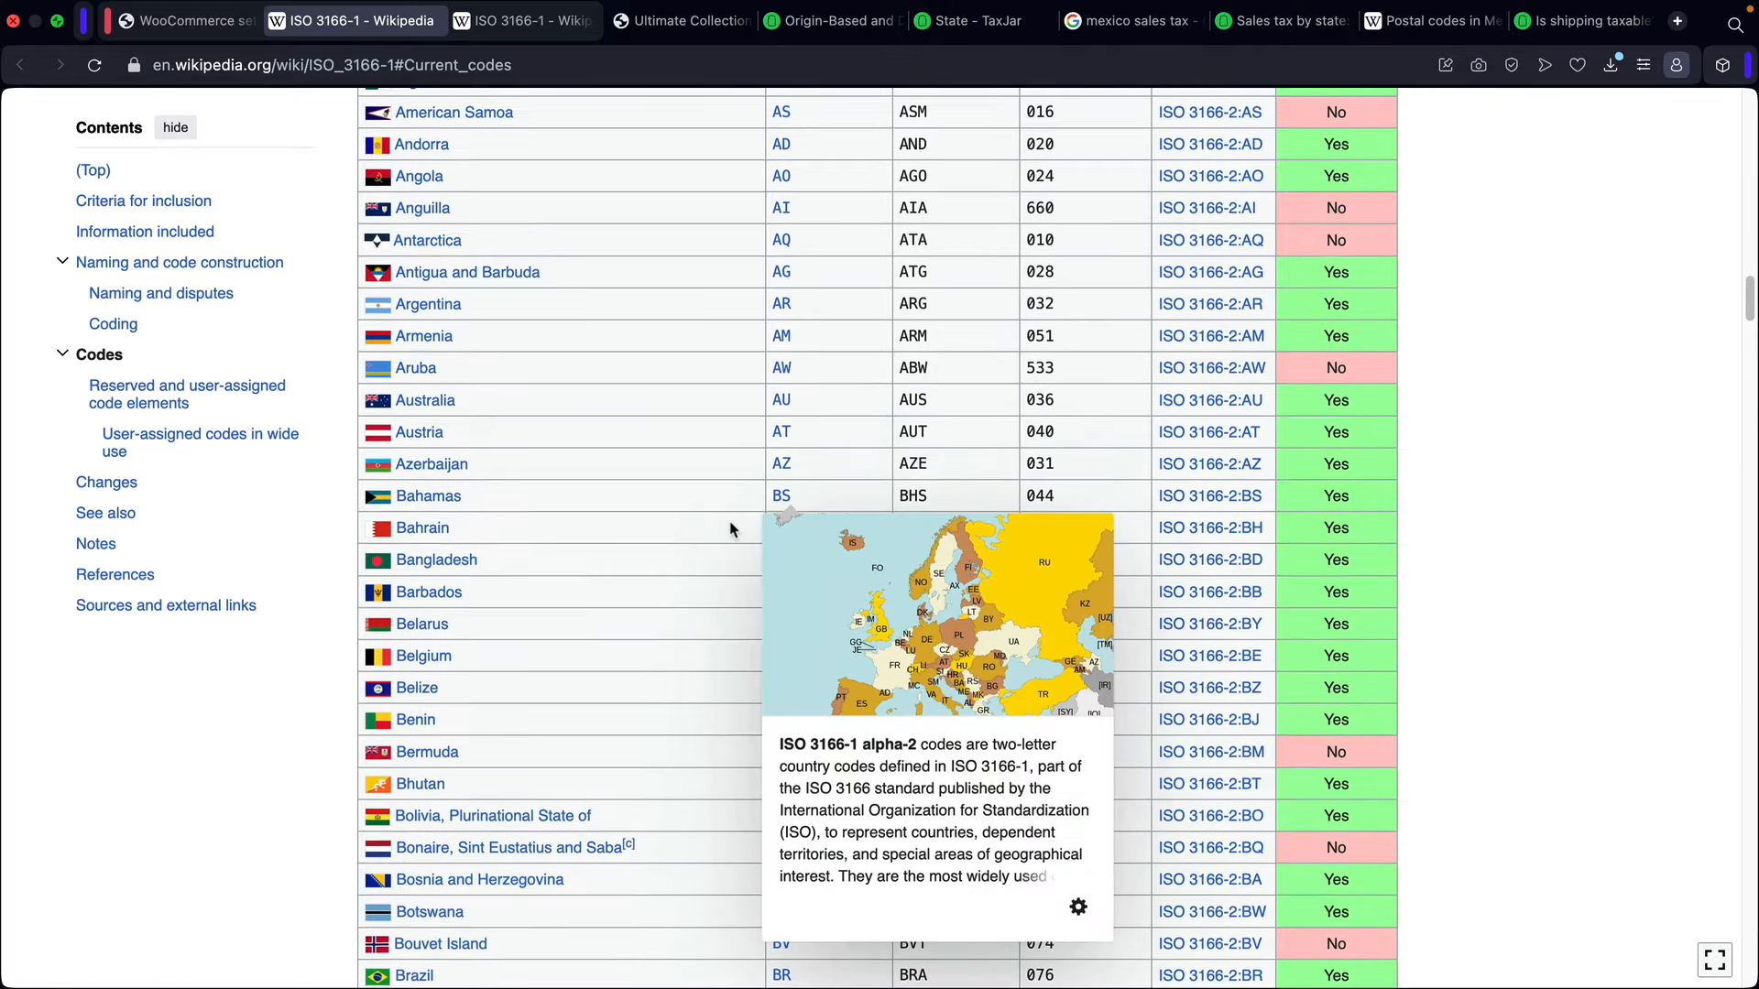
{"action": "scroll", "coordinate": [730, 527], "scroll_direction": "down", "scroll_amount": 3}
{"action": "scroll", "coordinate": [730, 538], "scroll_direction": "down", "scroll_amount": 3}
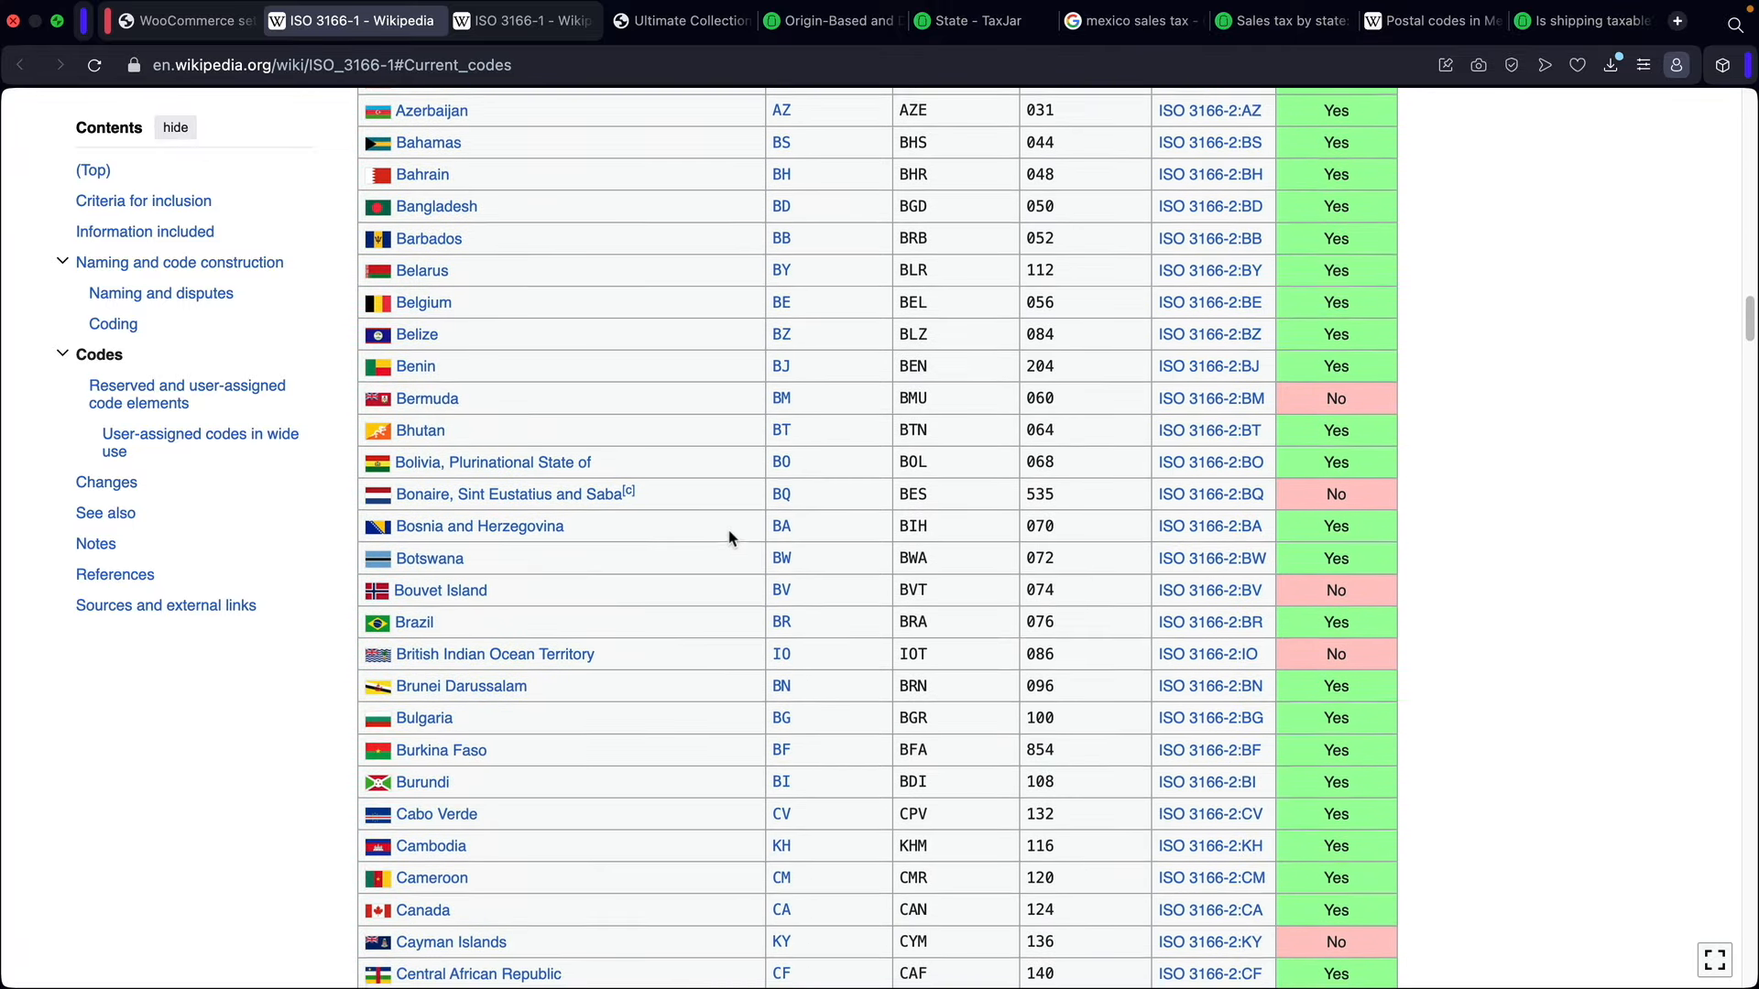
{"action": "scroll", "coordinate": [577, 587], "scroll_direction": "down", "scroll_amount": 2}
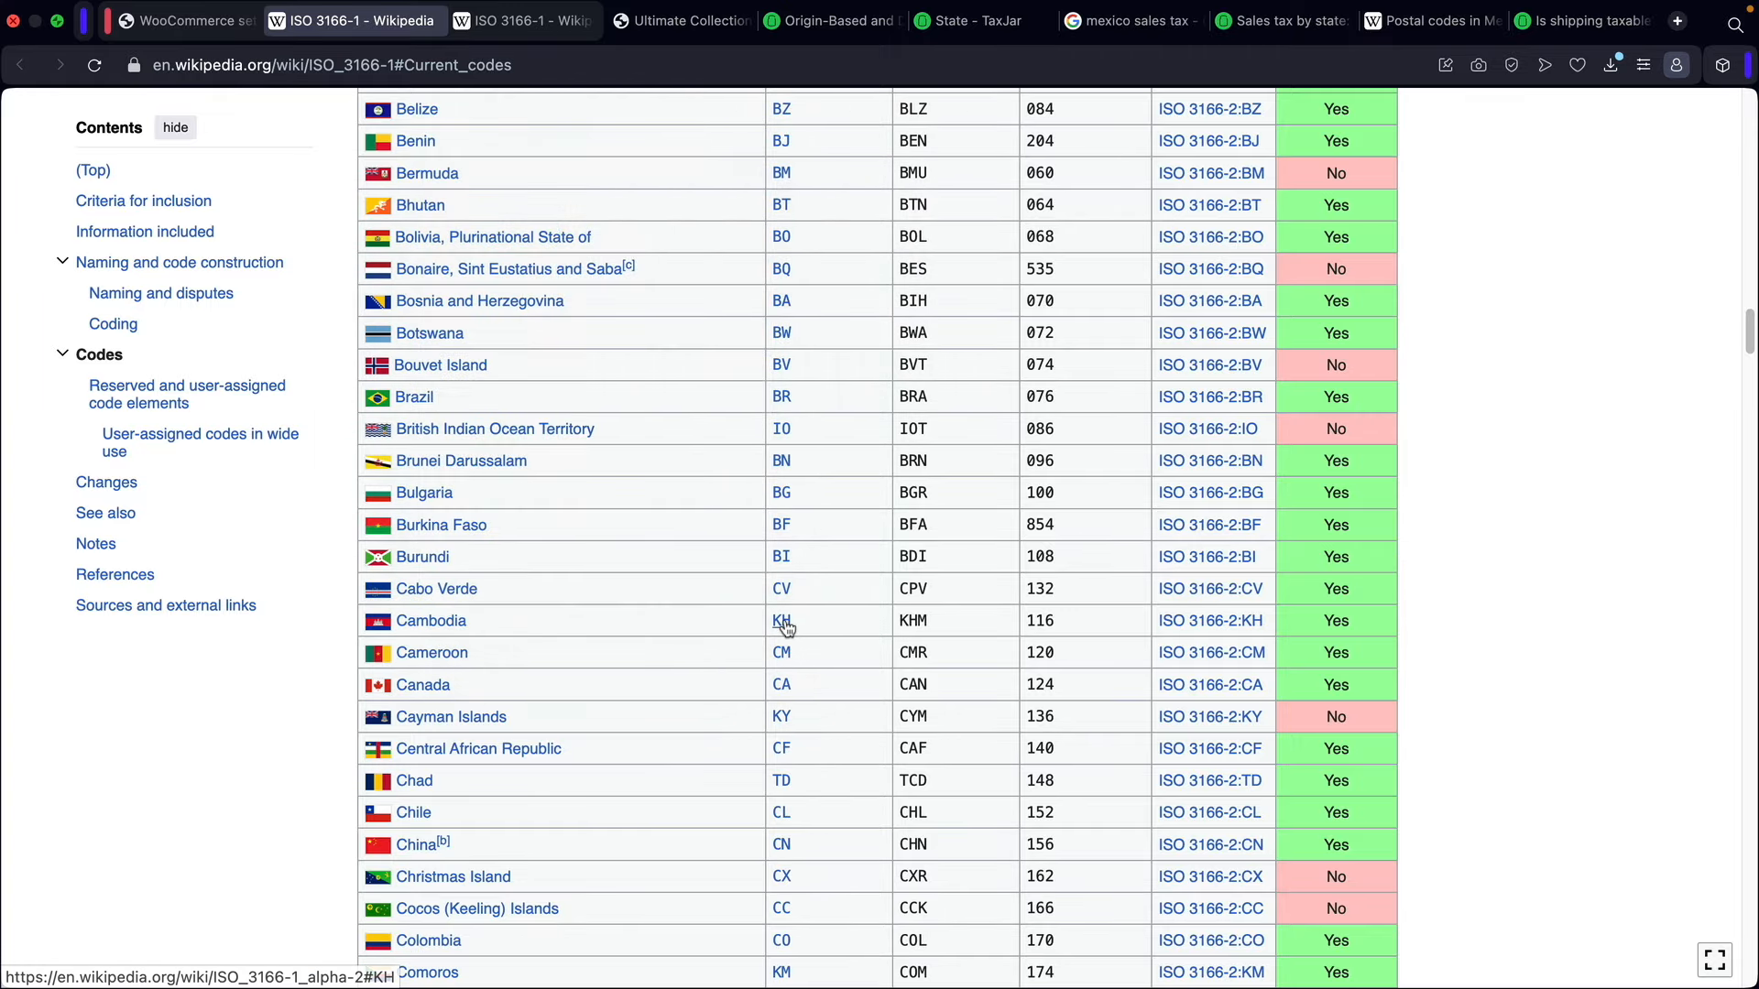
{"action": "scroll", "coordinate": [614, 623], "scroll_direction": "down", "scroll_amount": 20}
{"action": "scroll", "coordinate": [614, 626], "scroll_direction": "down", "scroll_amount": 20}
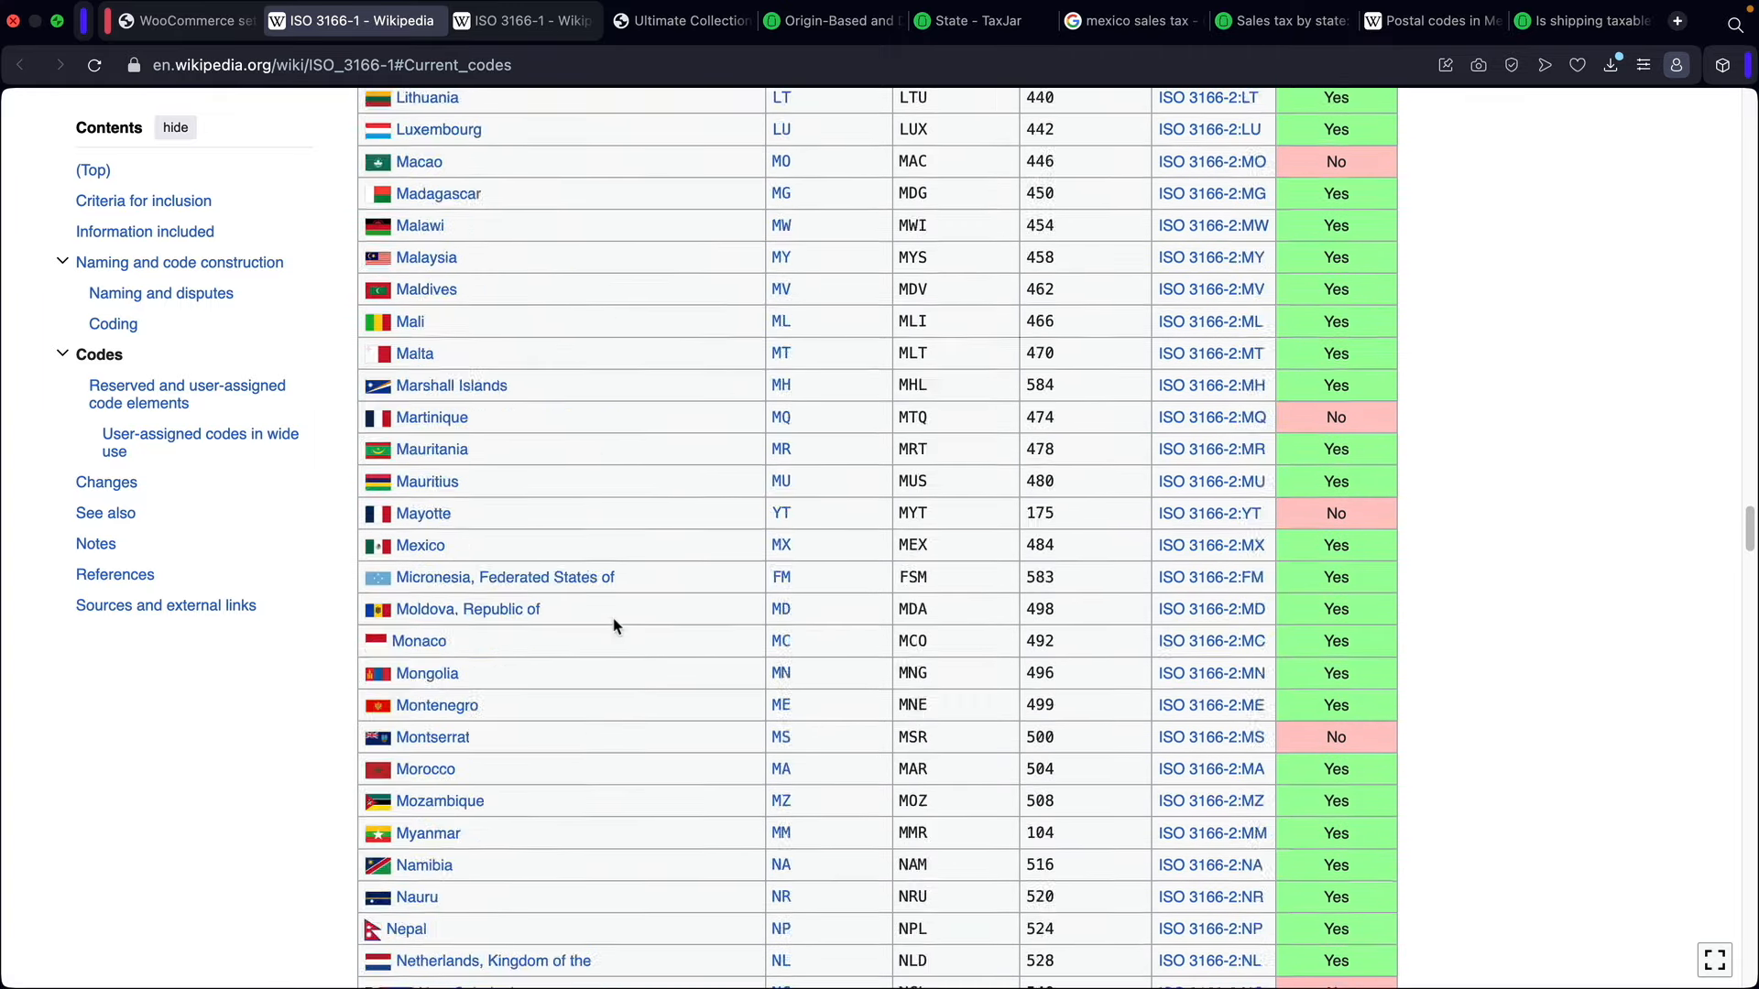
{"action": "scroll", "coordinate": [614, 626], "scroll_direction": "down", "scroll_amount": 10}
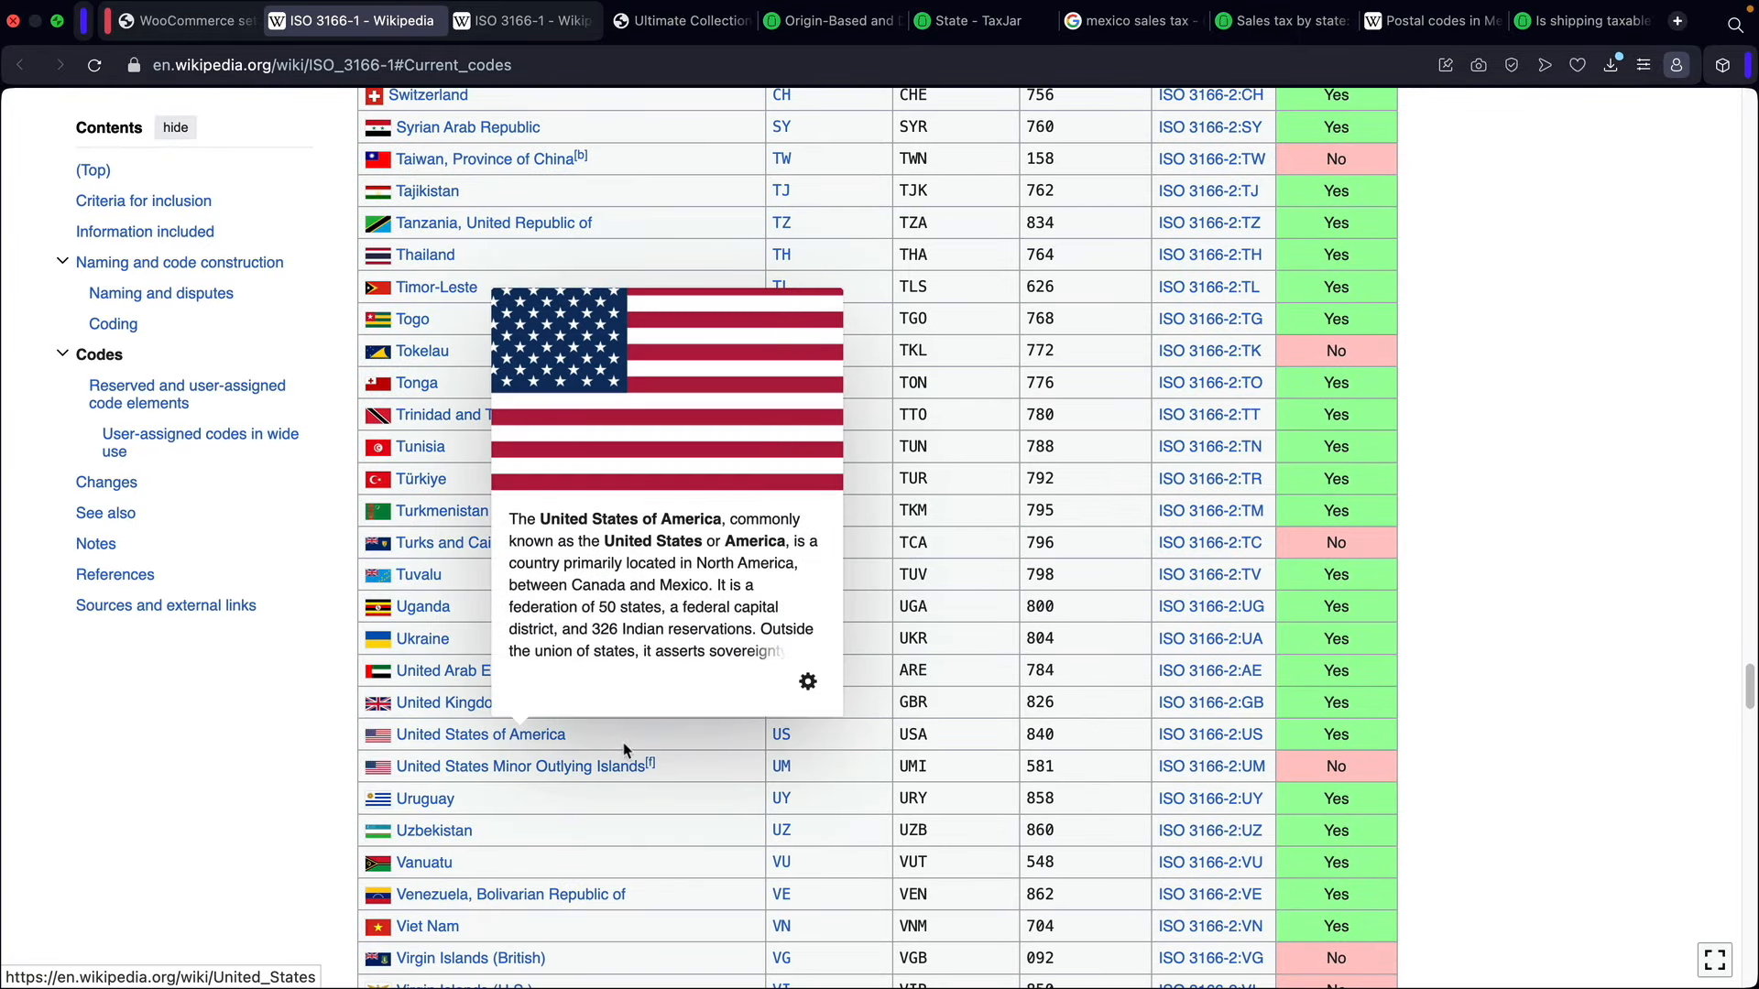
{"action": "mouse_move", "coordinate": [782, 740]}
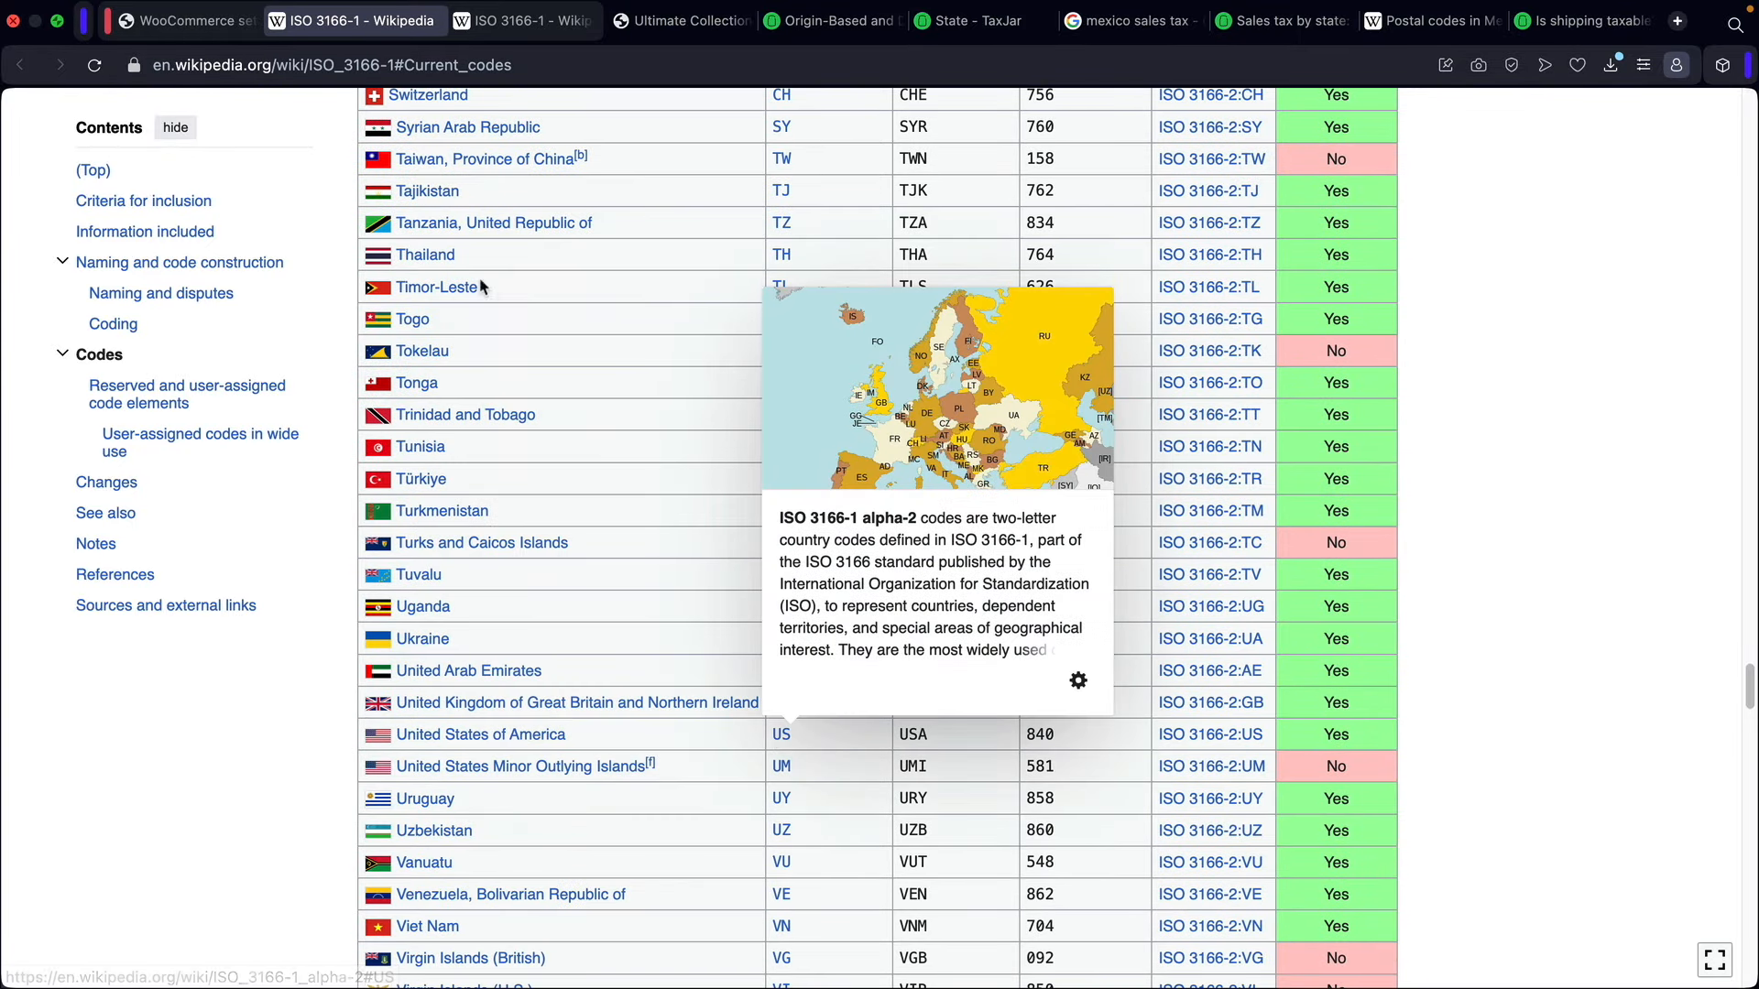
Step: Return to the Standard tax rates and enter US as the new row's country code
{"action": "left_click", "coordinate": [197, 22]}
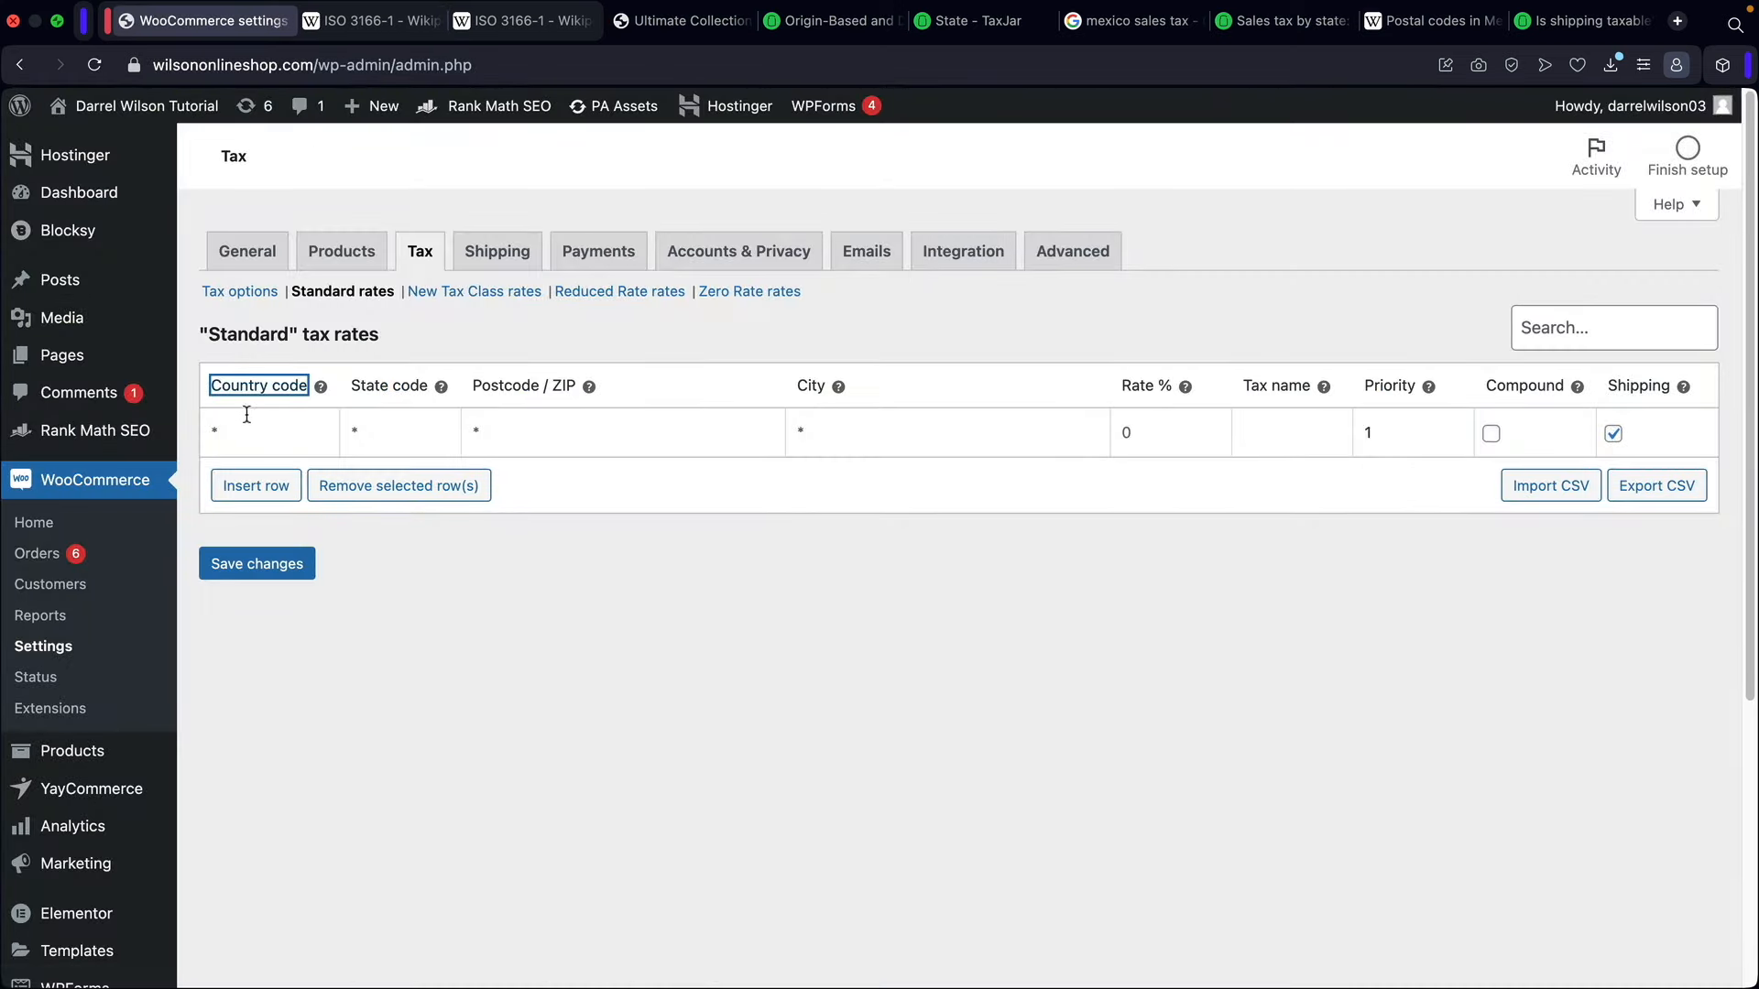
{"action": "left_click", "coordinate": [272, 437]}
{"action": "type", "text": "US"}
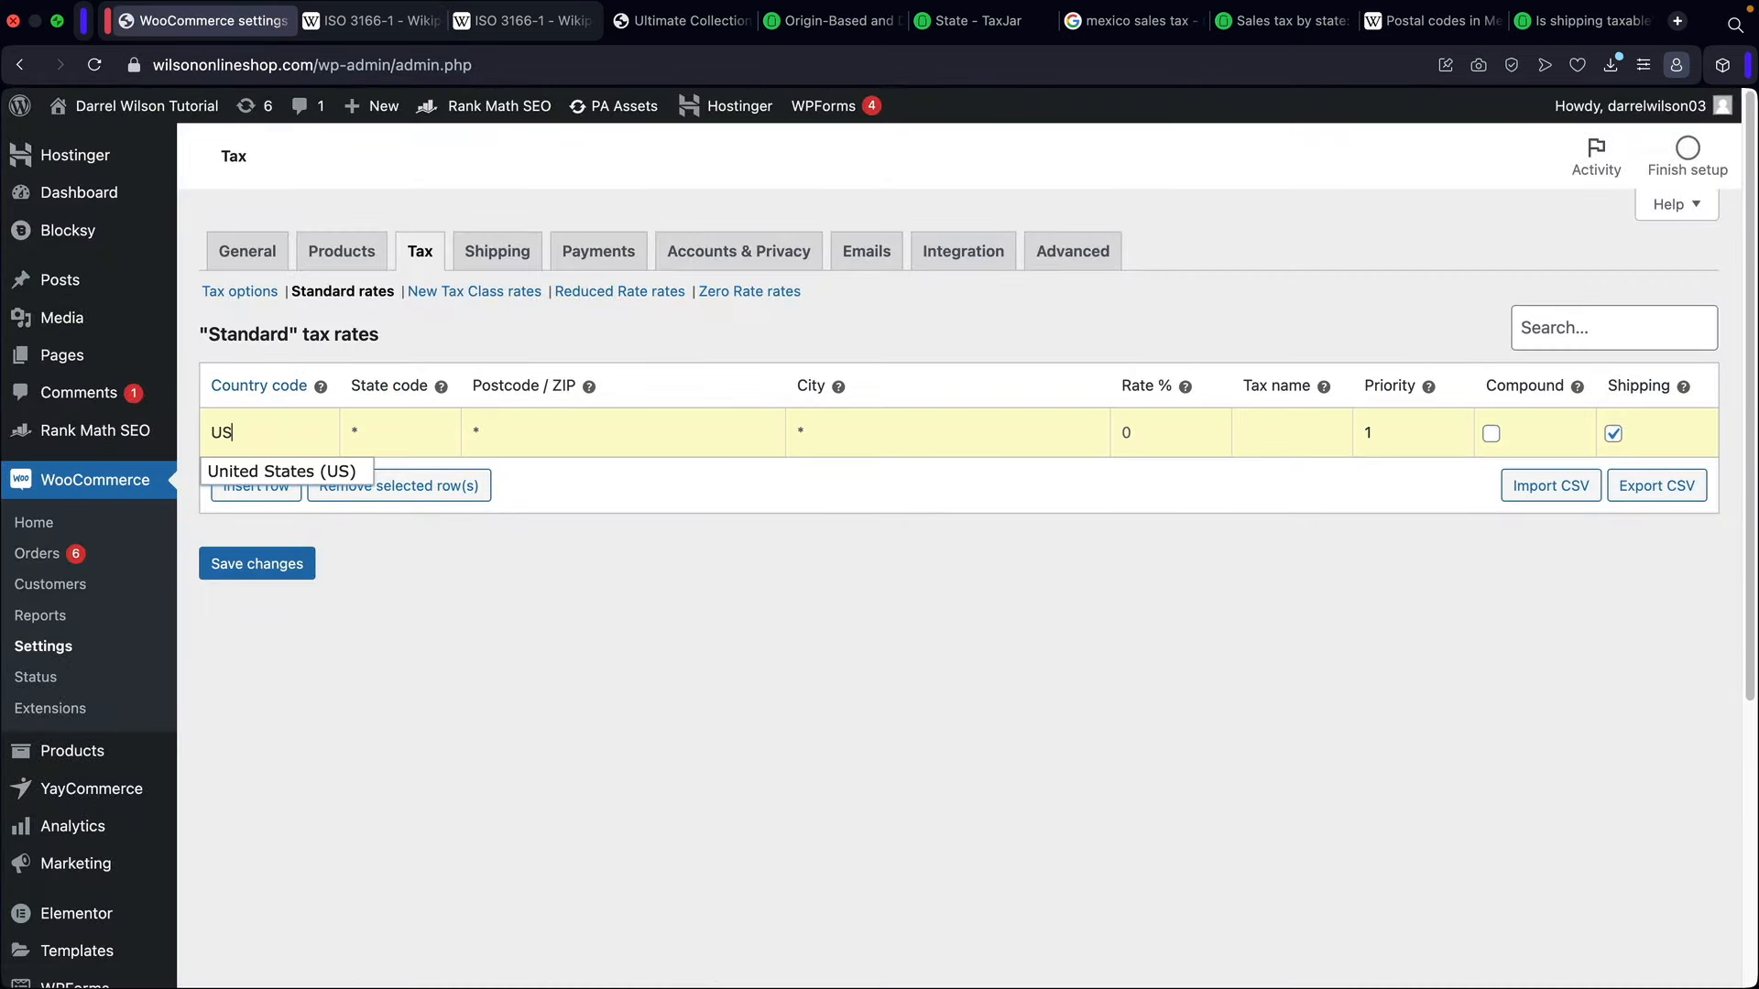
Step: Choose United States (US) as the new standard rate's country and enter CA as its state code
{"action": "left_click", "coordinate": [260, 472]}
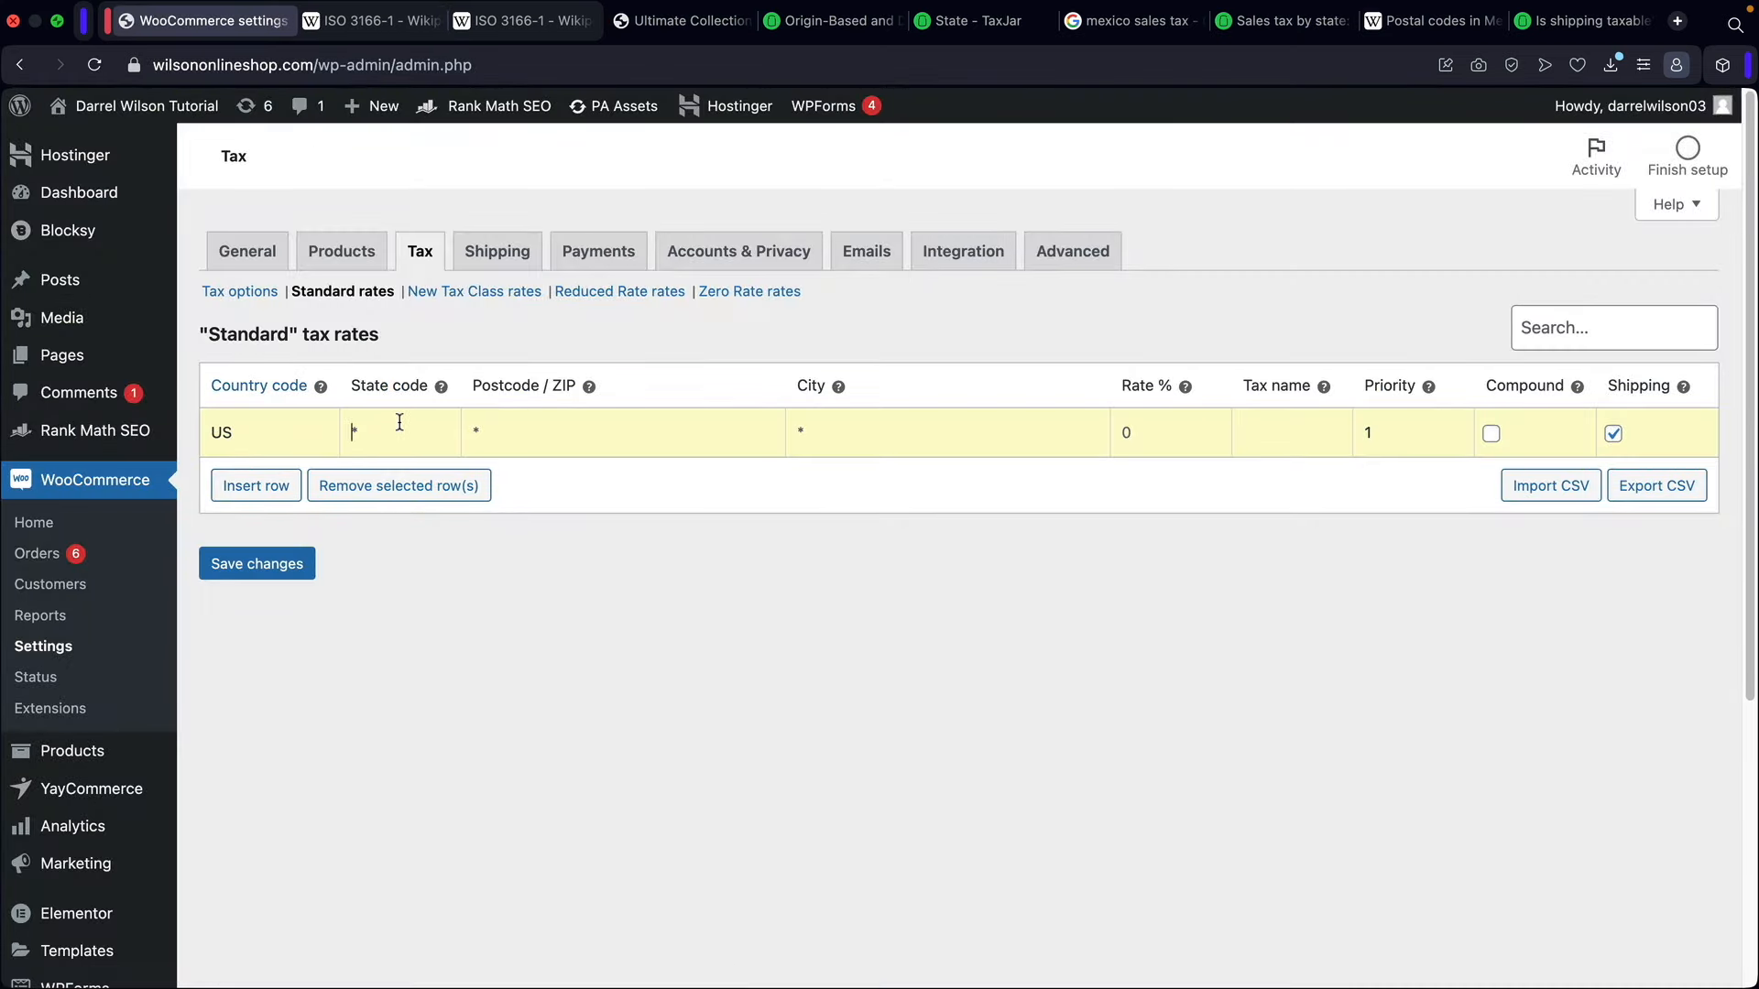
{"action": "left_click", "coordinate": [386, 429]}
{"action": "type", "text": "CA"}
Step: Look up California's statewide sales tax rate on TaxJar's state map and set the US / CA row's rate to 7.25
{"action": "left_click", "coordinate": [969, 29]}
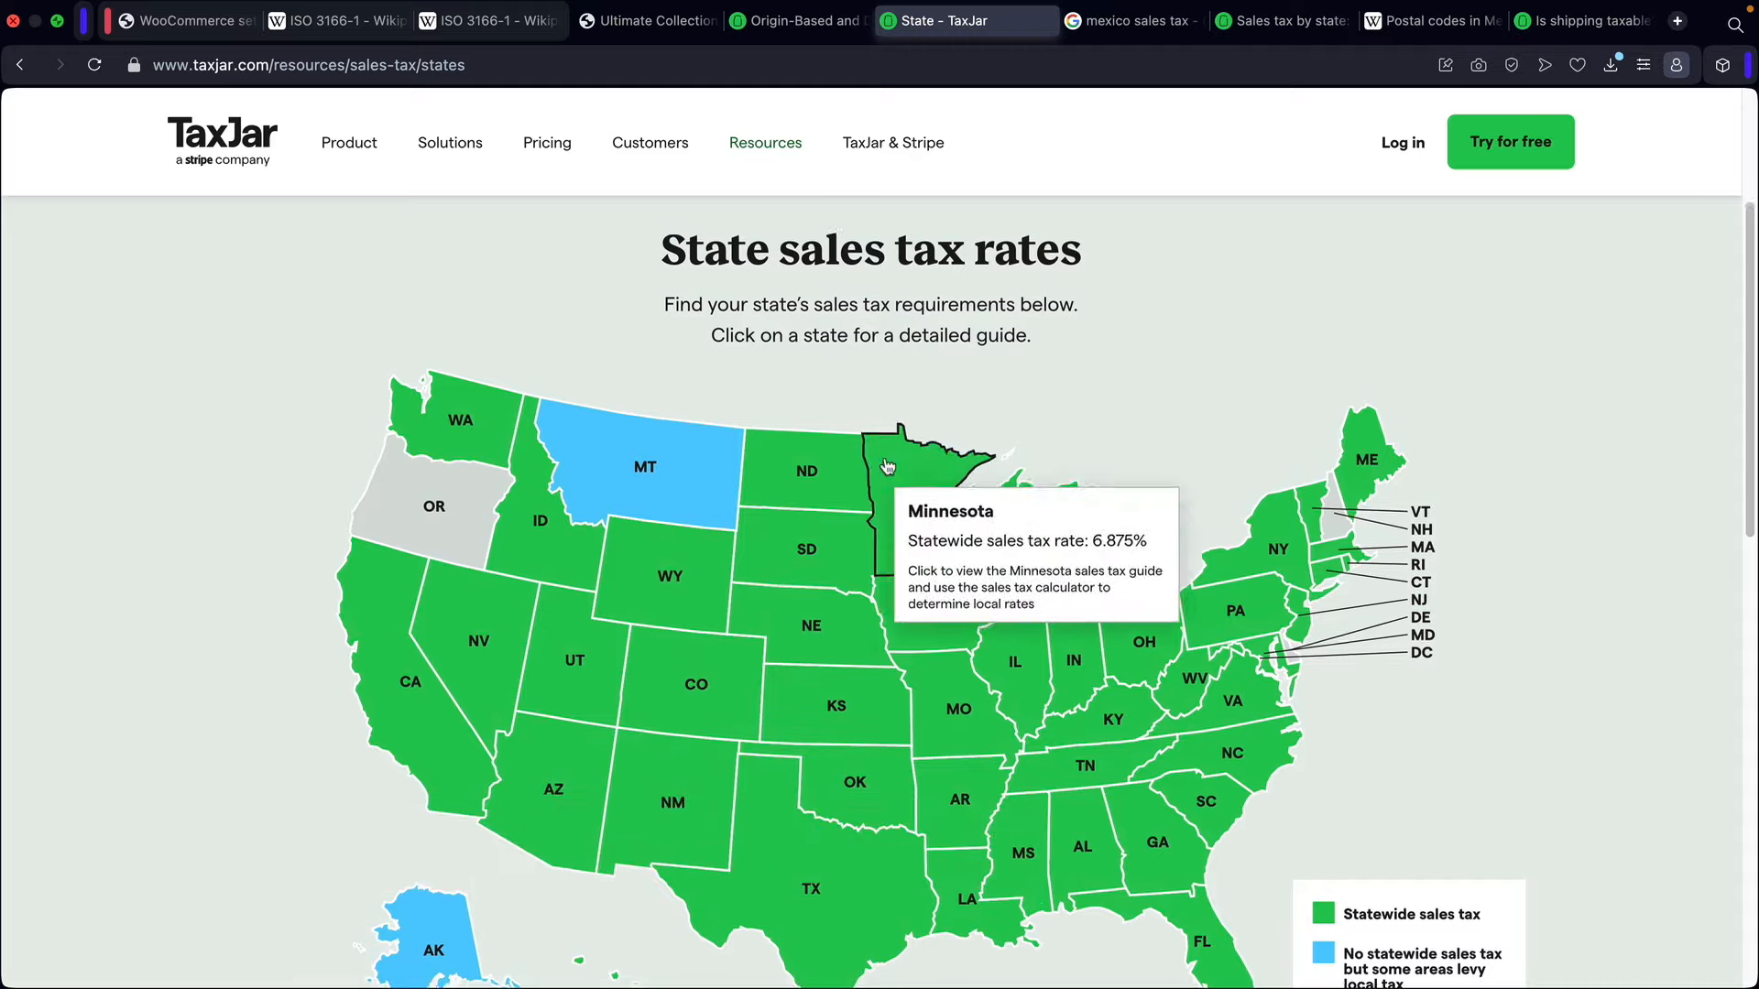
{"action": "scroll", "coordinate": [779, 550], "scroll_direction": "down", "scroll_amount": 1}
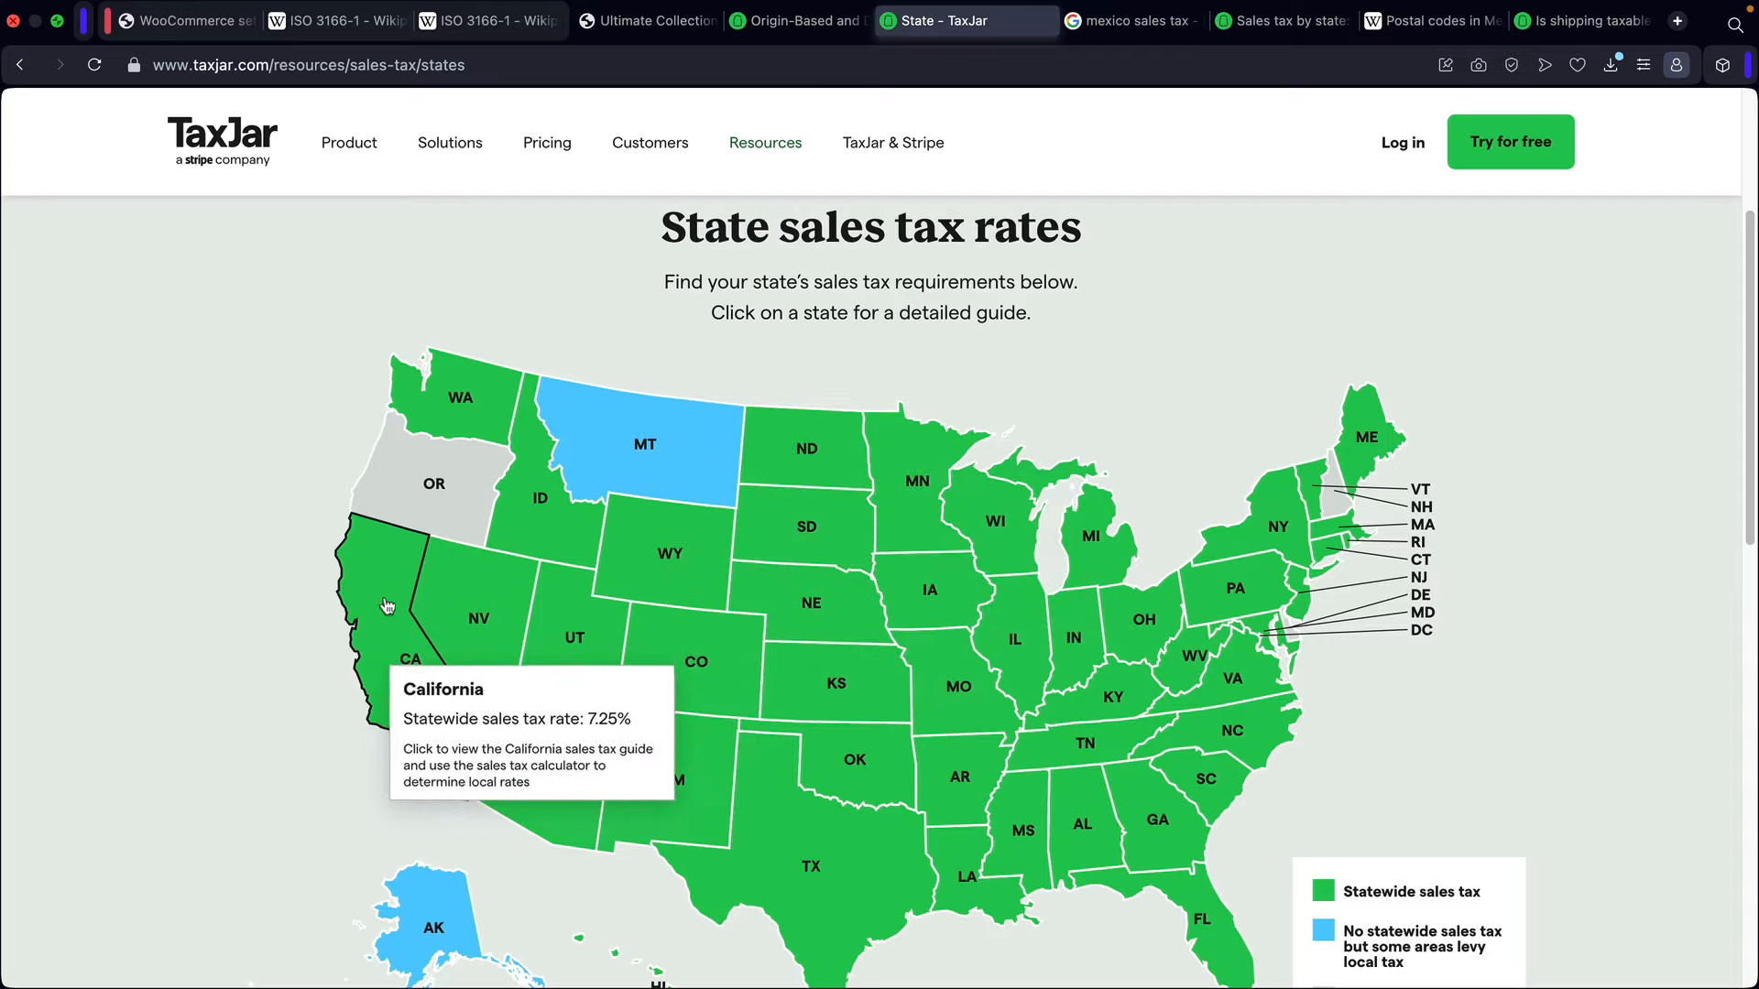
{"action": "left_click", "coordinate": [186, 22]}
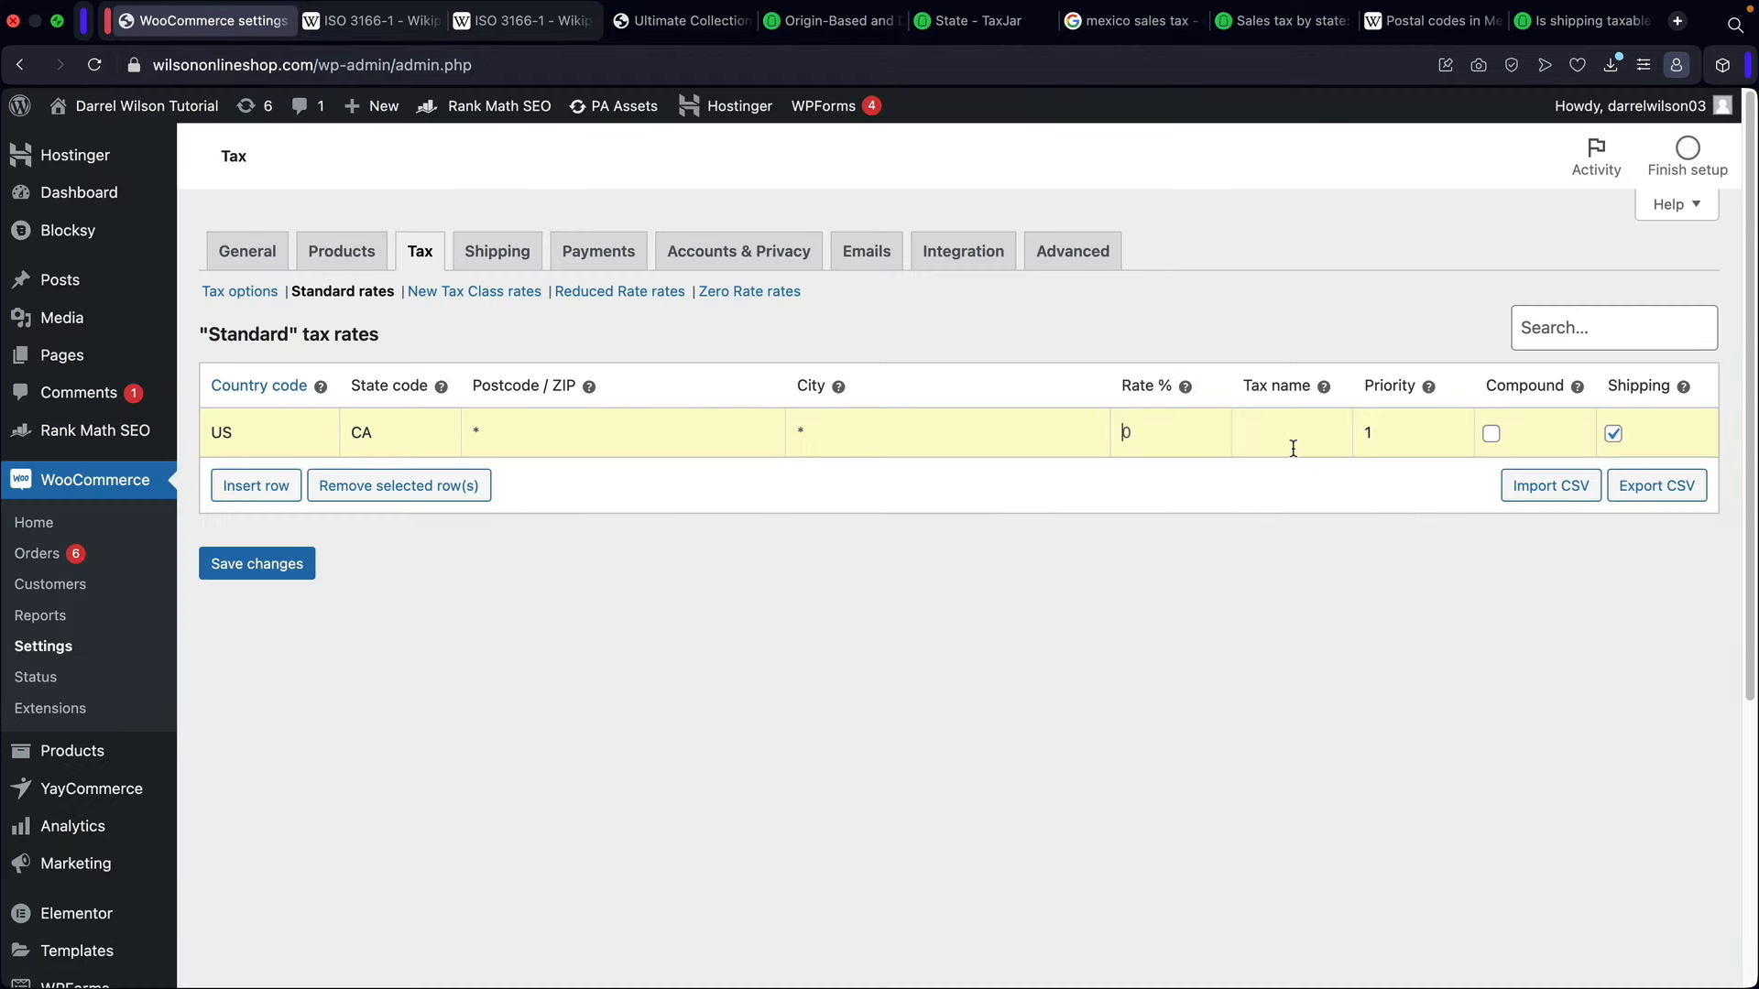
{"action": "type", "text": "7.25"}
{"action": "type", "text": "CA Tax"}
{"action": "key", "text": "BackSpace"}
{"action": "key", "text": "BackSpace"}
{"action": "key", "text": "BackSpace"}
{"action": "key", "text": "BackSpace"}
{"action": "key", "text": "BackSpace"}
{"action": "key", "text": "BackSpace"}
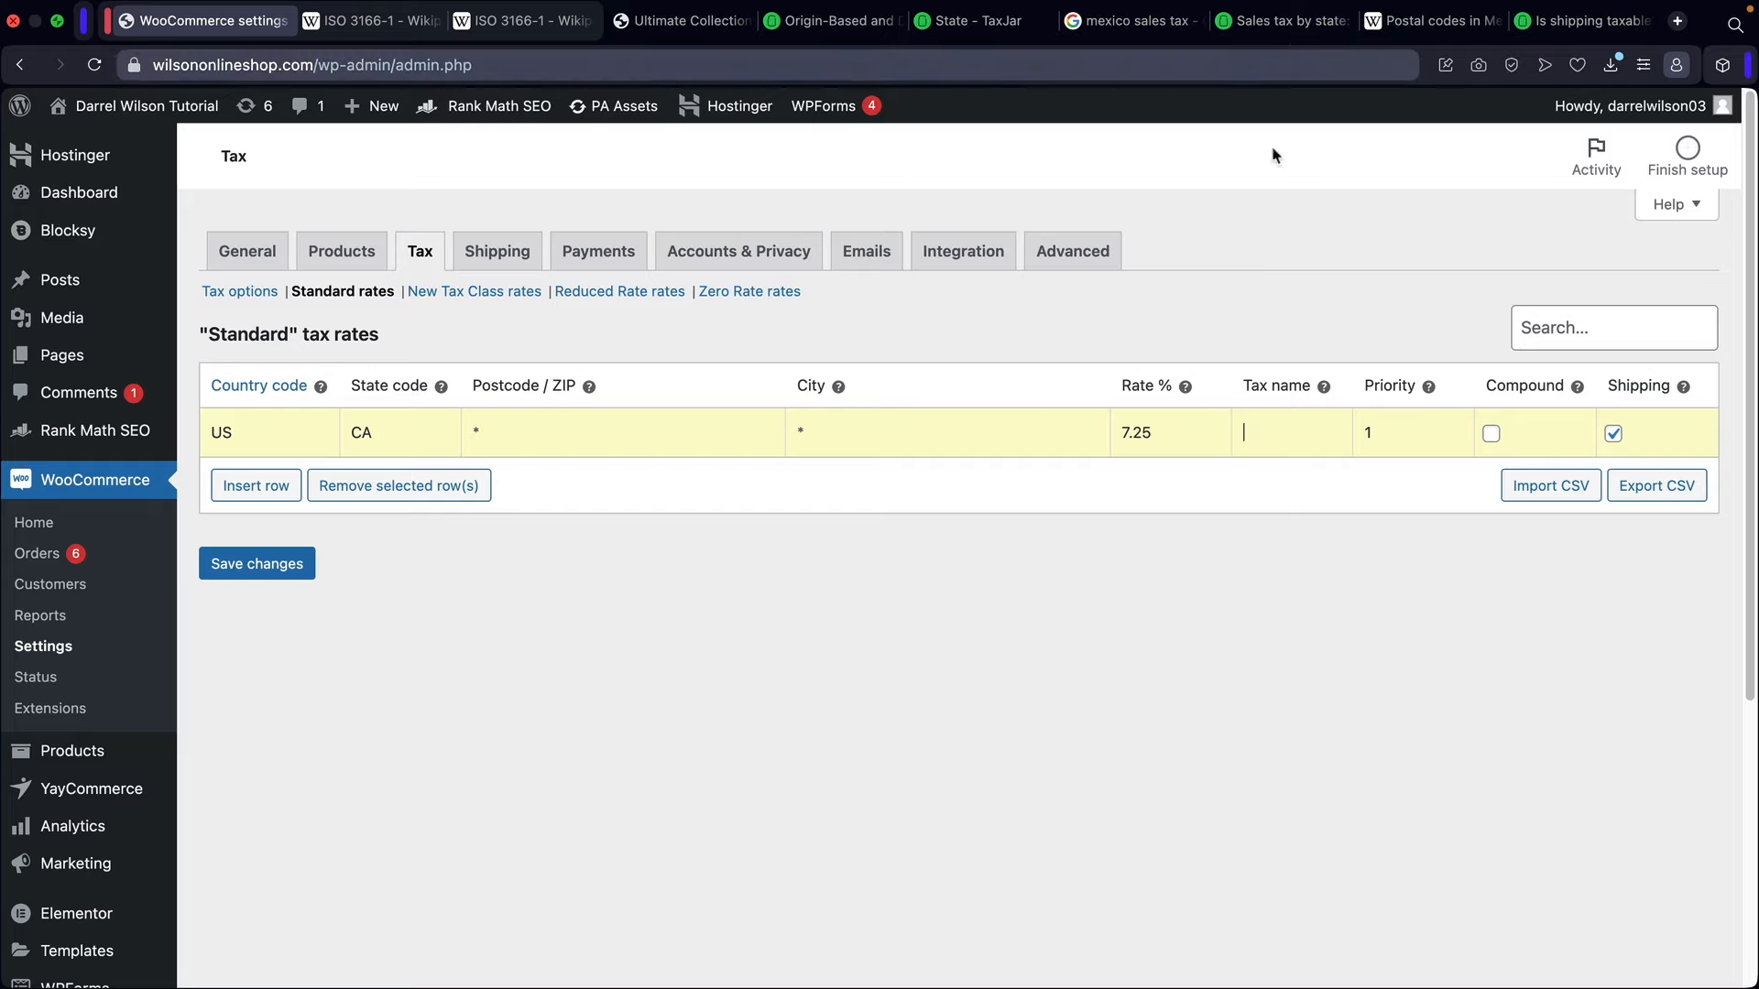
Step: Turn off the Shipping option for the US / CA tax rate
{"action": "left_click", "coordinate": [1374, 434]}
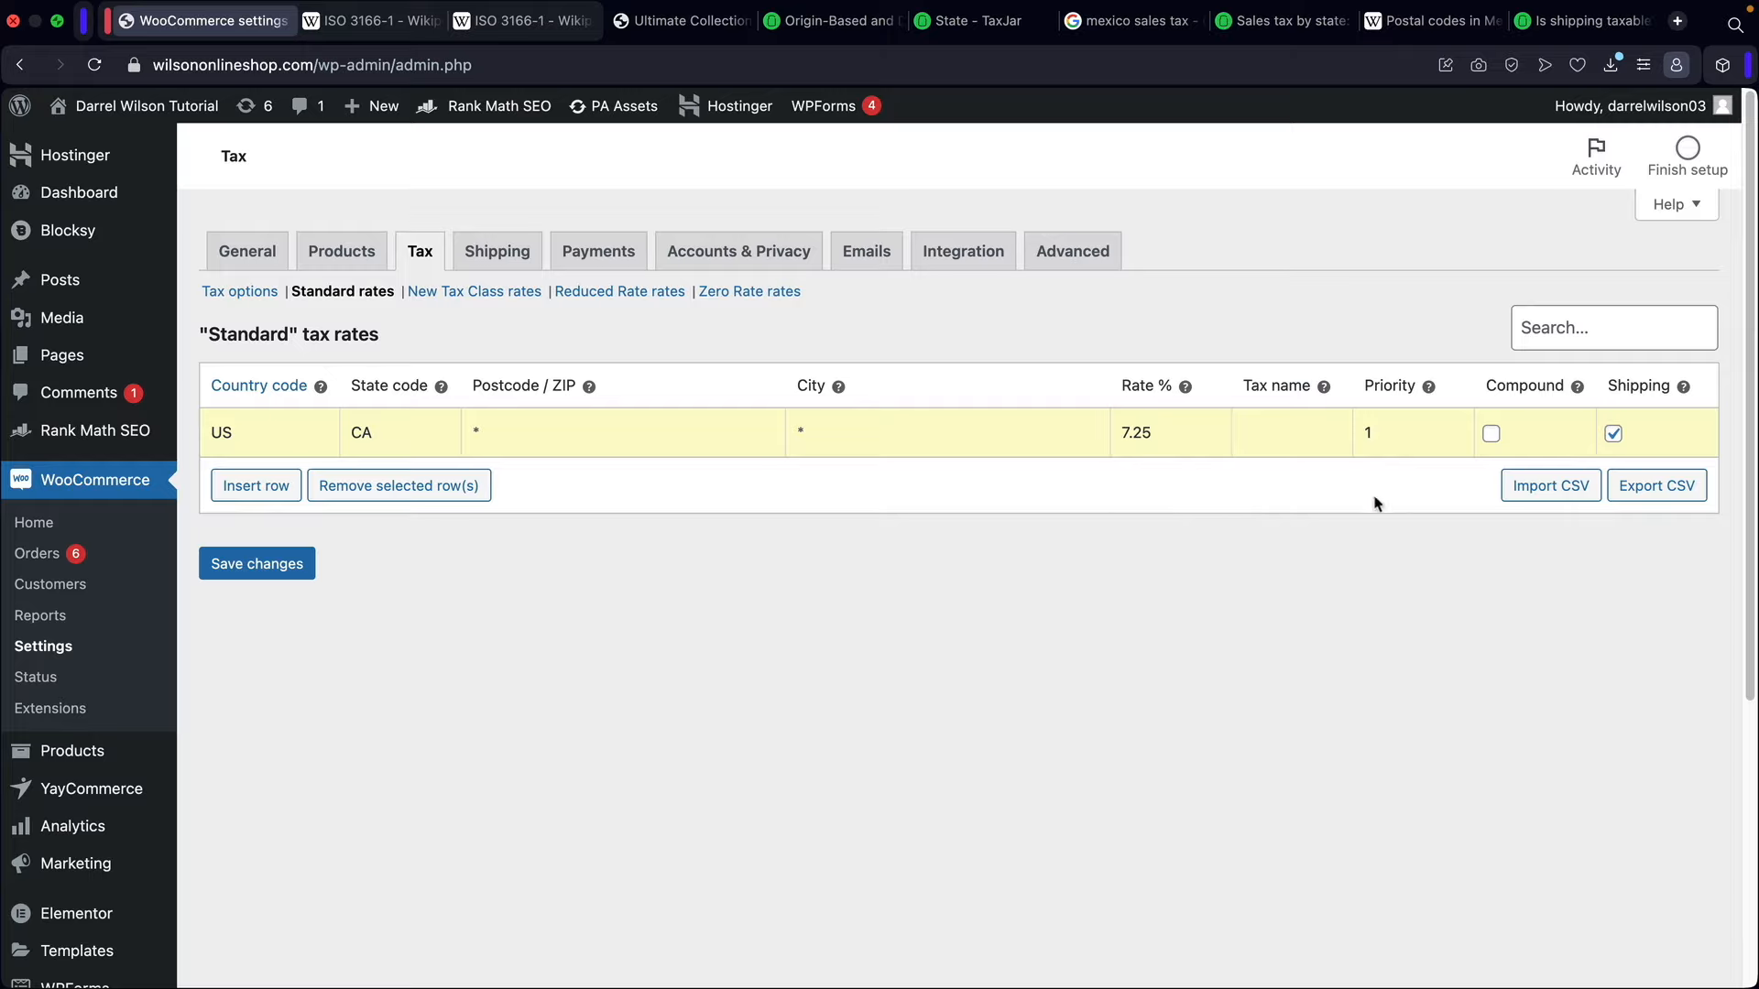
{"action": "left_click_drag", "start_coordinate": [1152, 432], "coordinate": [1071, 434]}
{"action": "left_click", "coordinate": [1534, 437]}
Step: Look through TaxJar's list of states where shipping is taxable
{"action": "left_click", "coordinate": [1568, 23]}
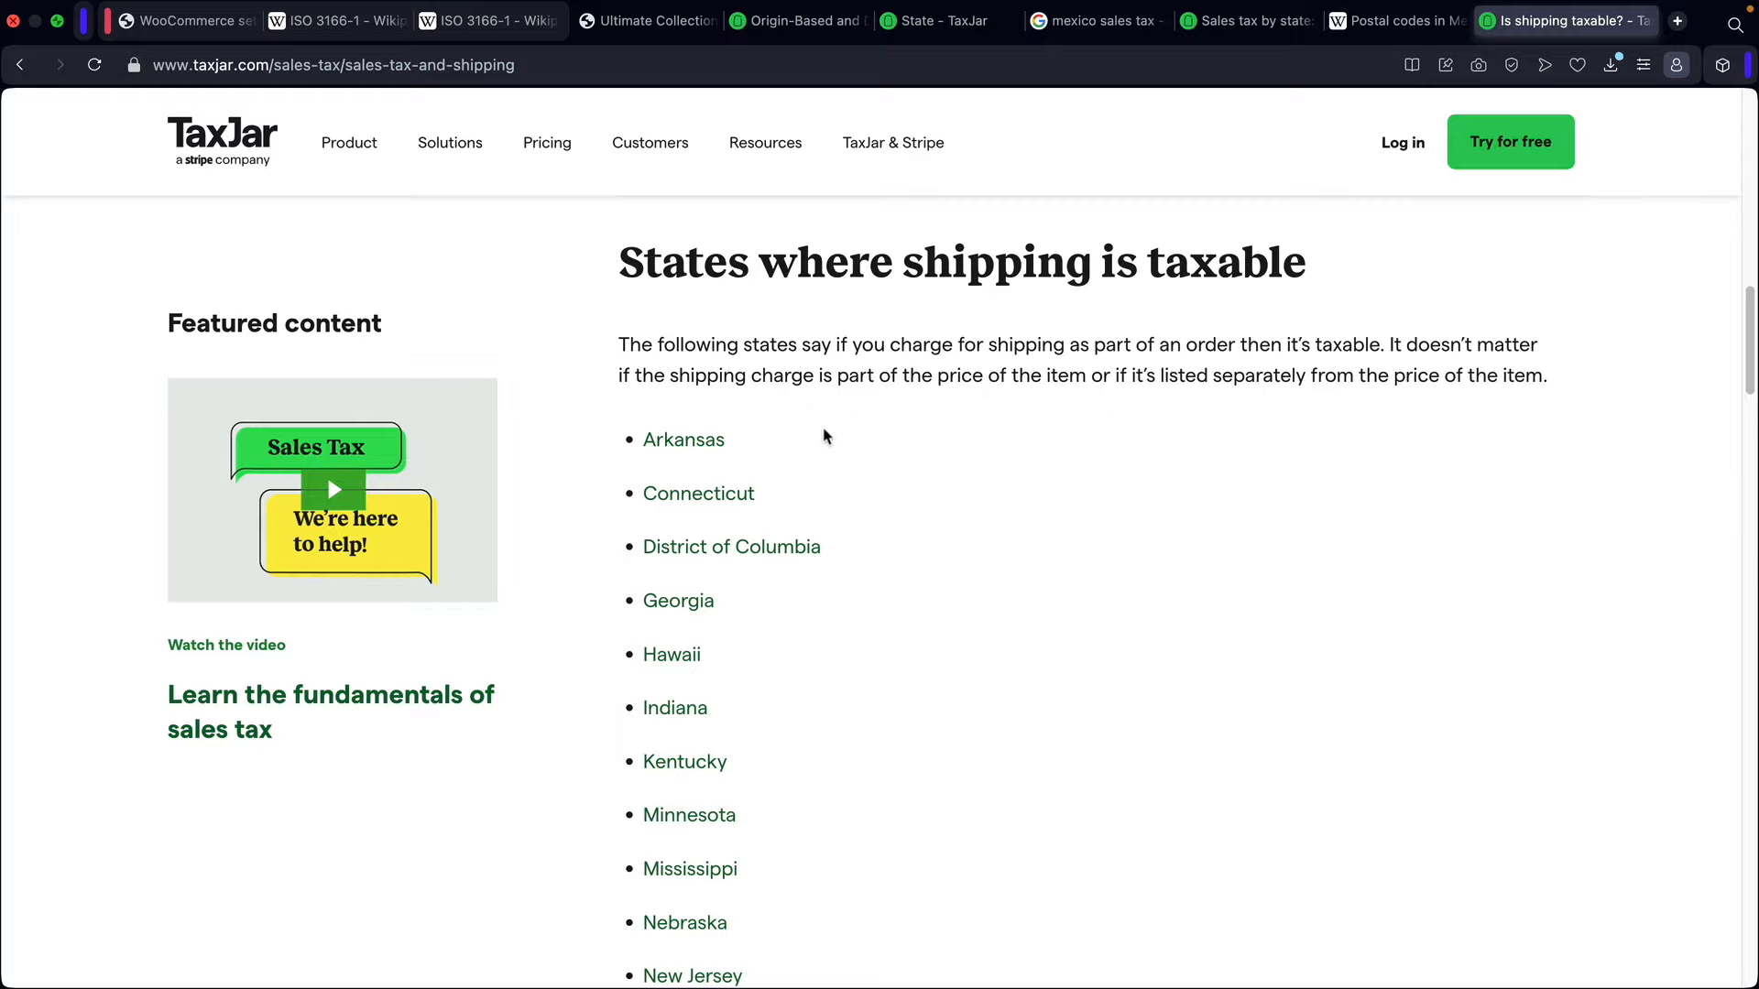
{"action": "scroll", "coordinate": [821, 436], "scroll_direction": "down", "scroll_amount": 3}
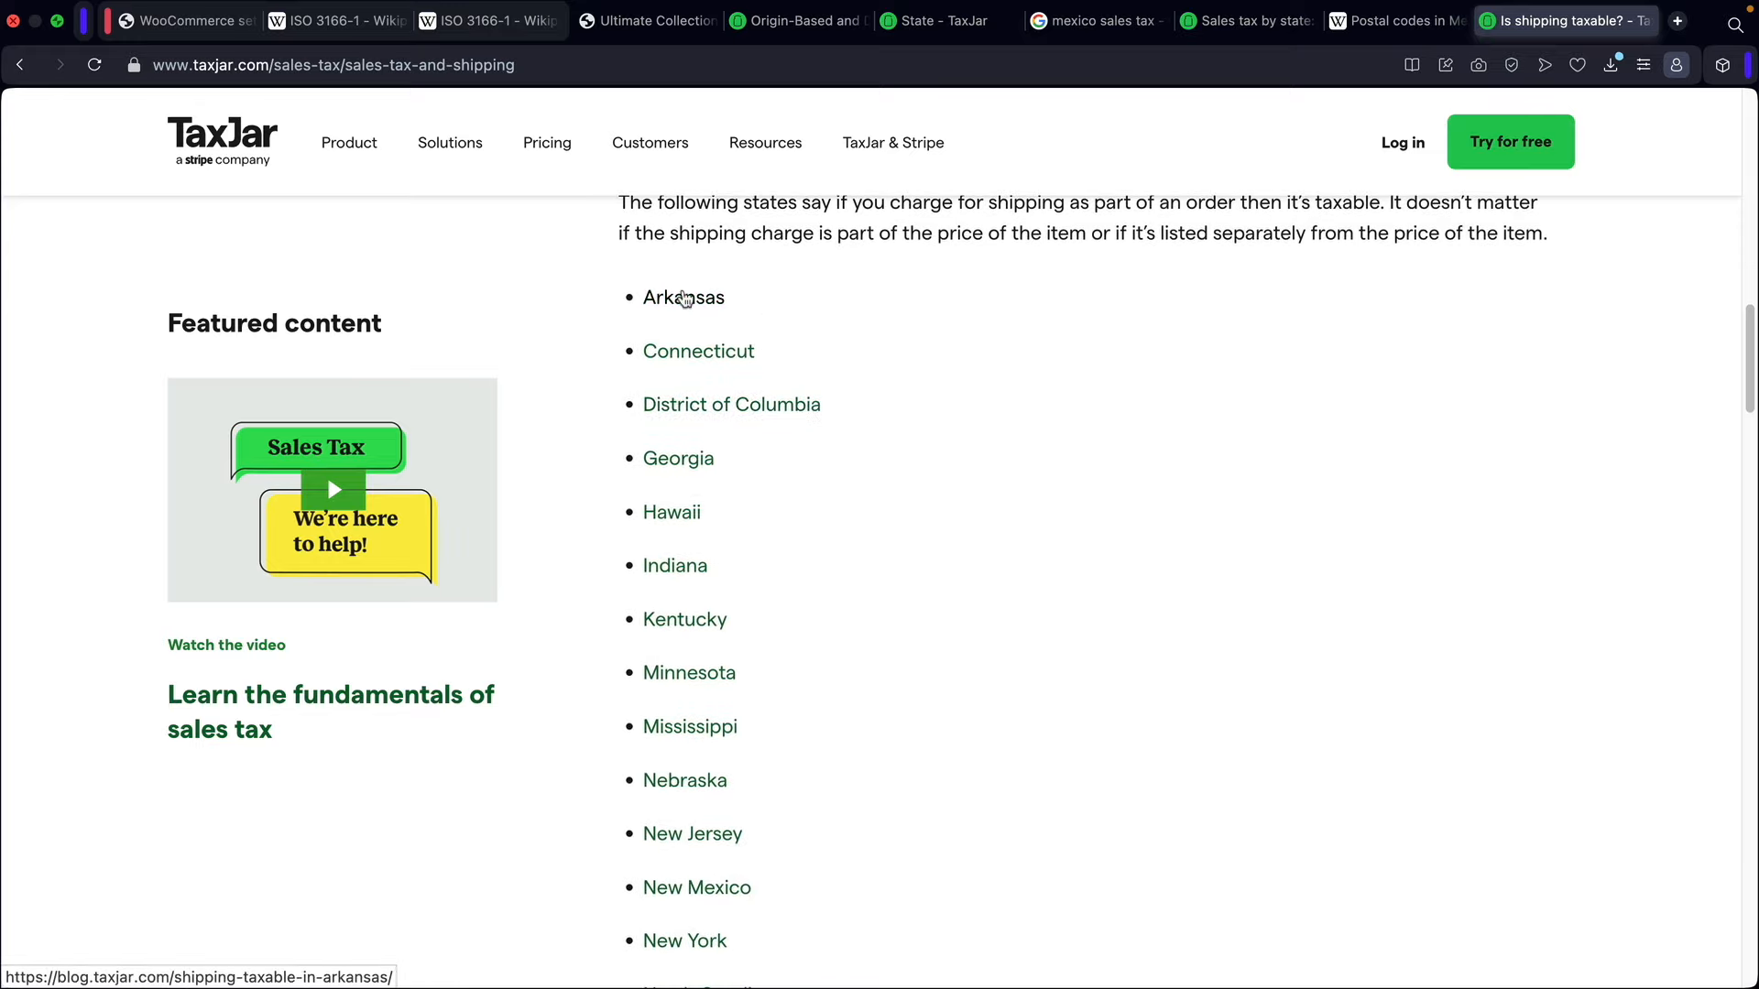
{"action": "scroll", "coordinate": [685, 527], "scroll_direction": "down", "scroll_amount": 4}
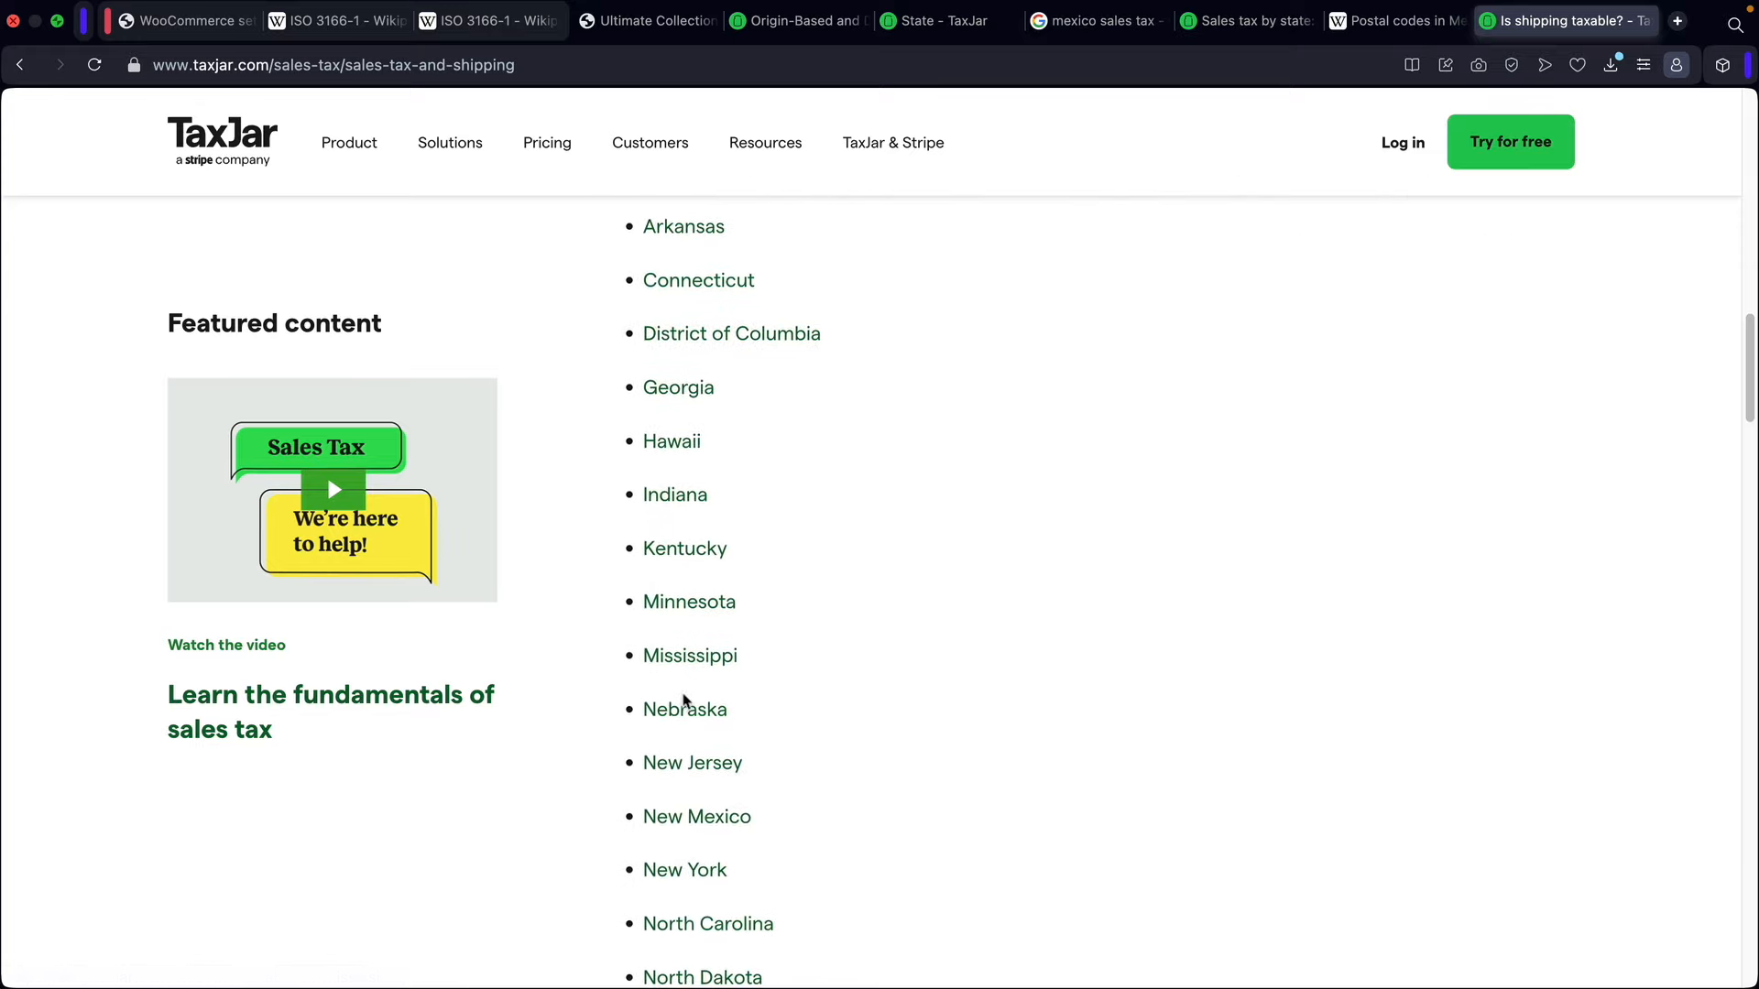
{"action": "scroll", "coordinate": [710, 822], "scroll_direction": "down", "scroll_amount": 12}
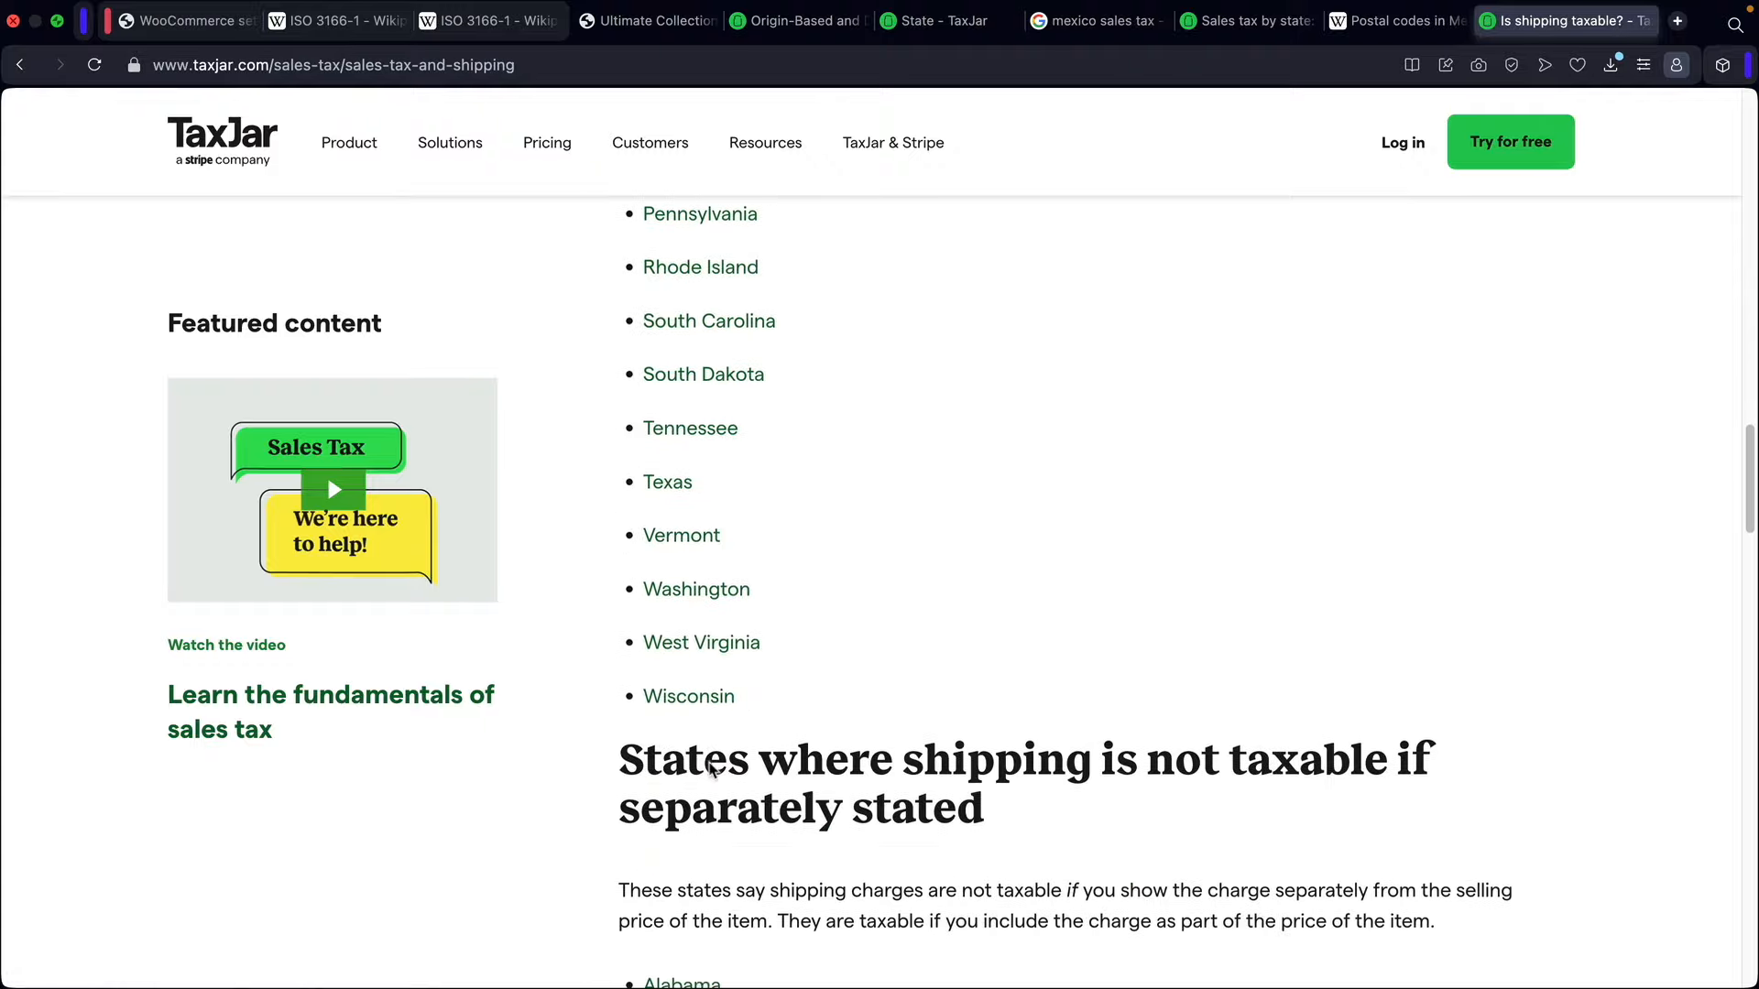
{"action": "scroll", "coordinate": [710, 767], "scroll_direction": "up", "scroll_amount": 13}
{"action": "scroll", "coordinate": [709, 763], "scroll_direction": "up", "scroll_amount": 9}
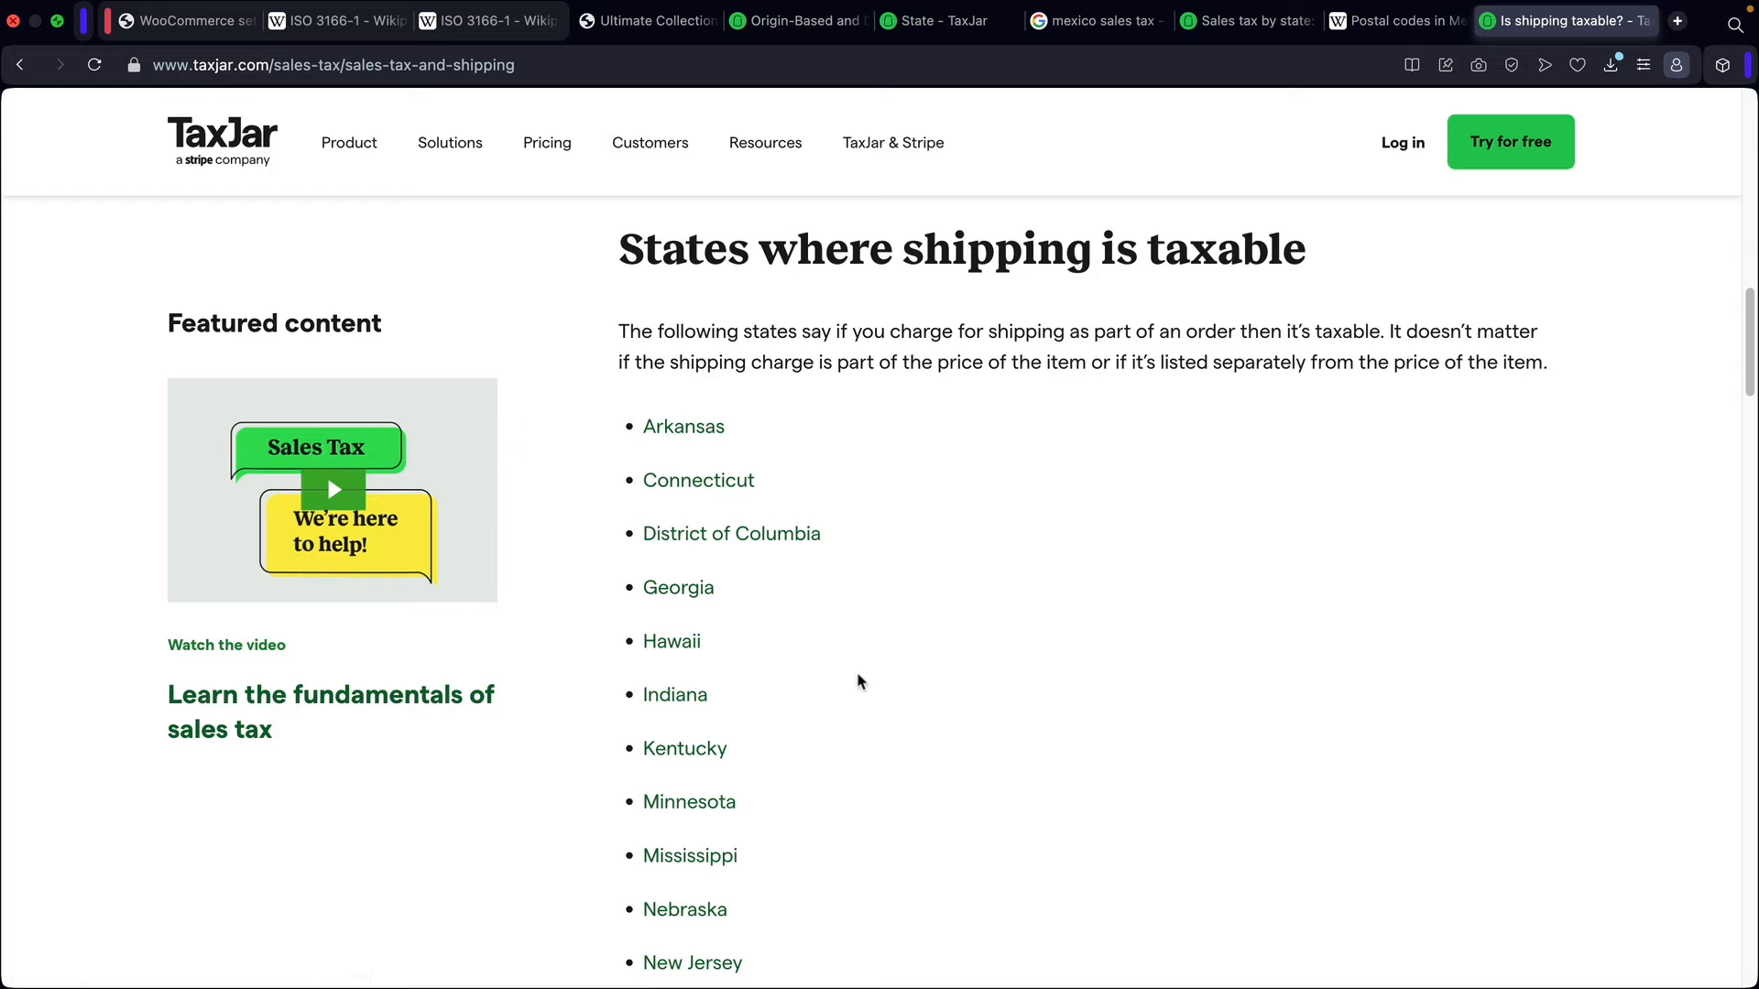
Step: Return to the Standard tax rates and save the US / CA rate
{"action": "left_click", "coordinate": [166, 27]}
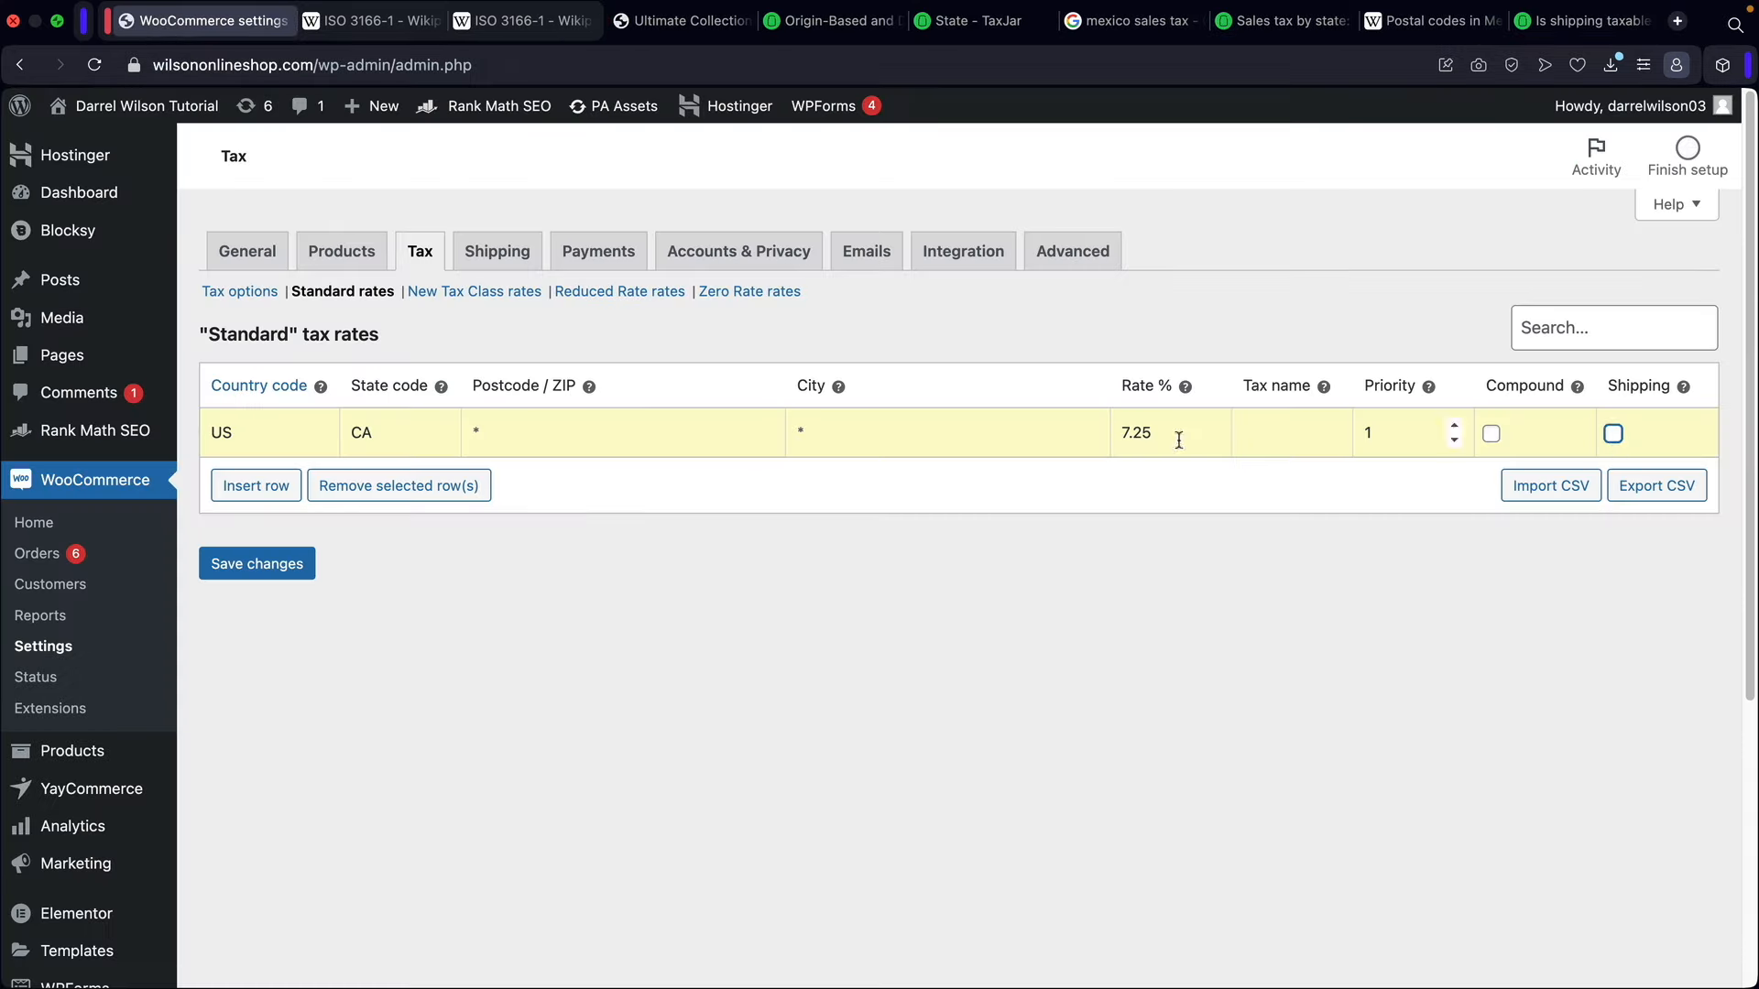
{"action": "left_click", "coordinate": [255, 568]}
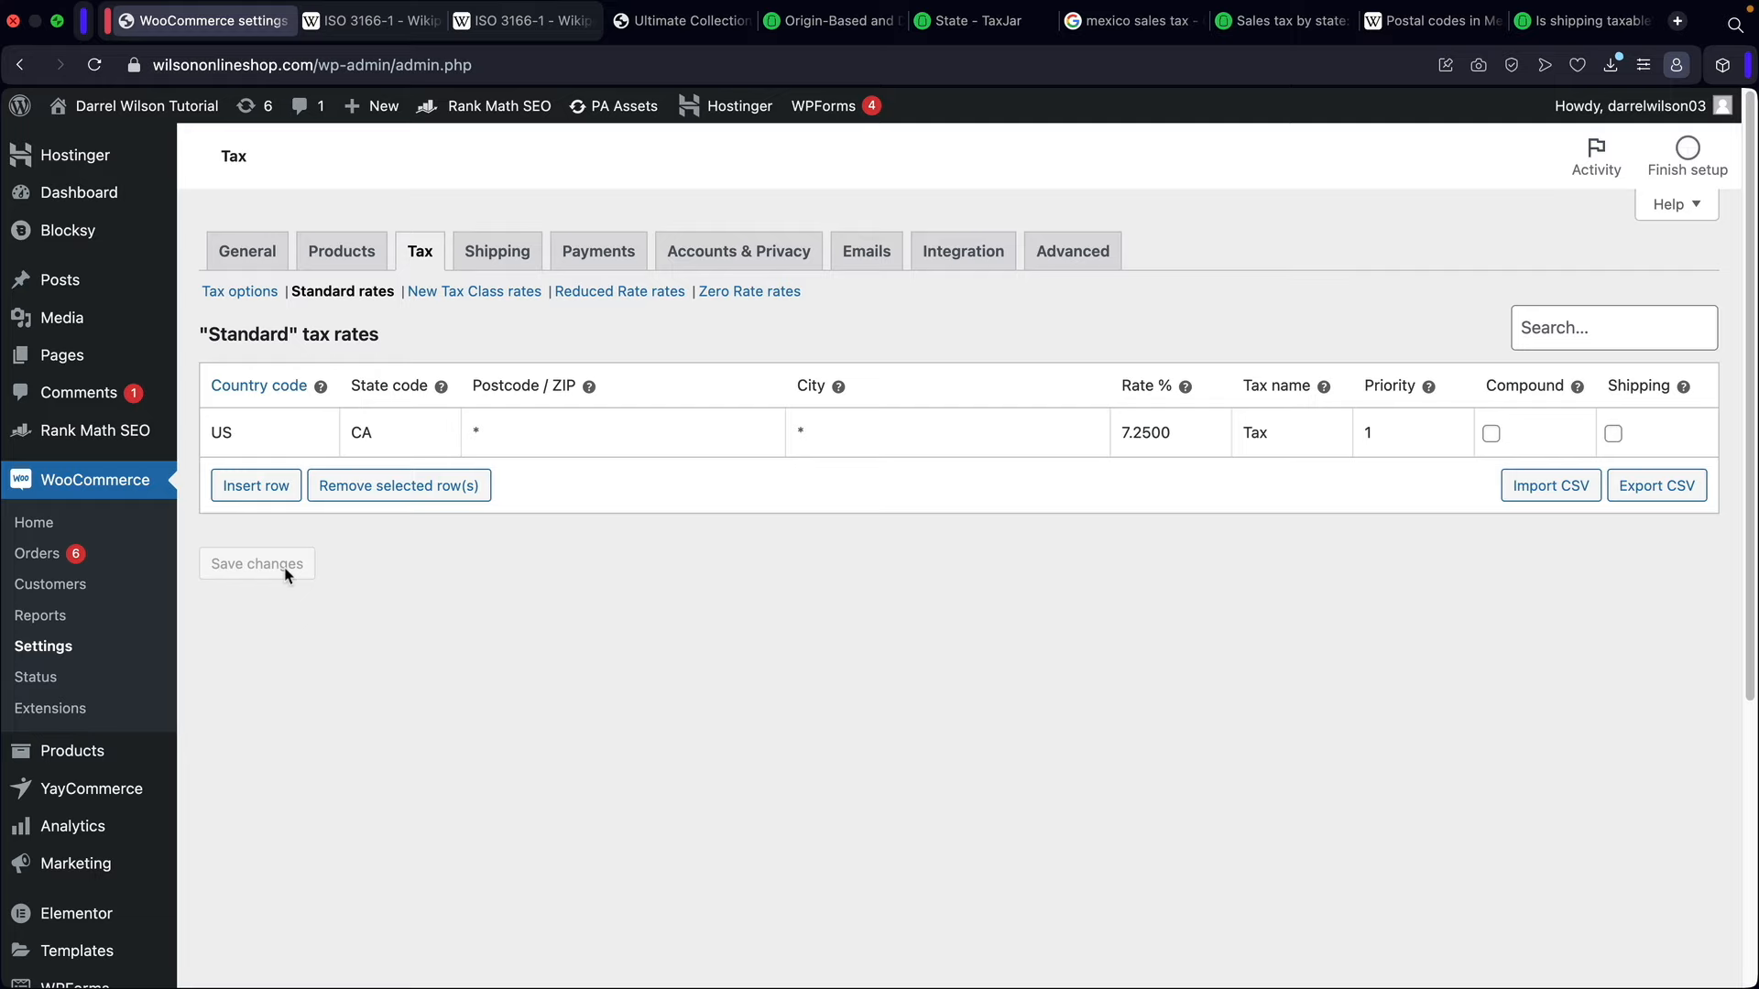
{"action": "double_click", "coordinate": [1173, 430]}
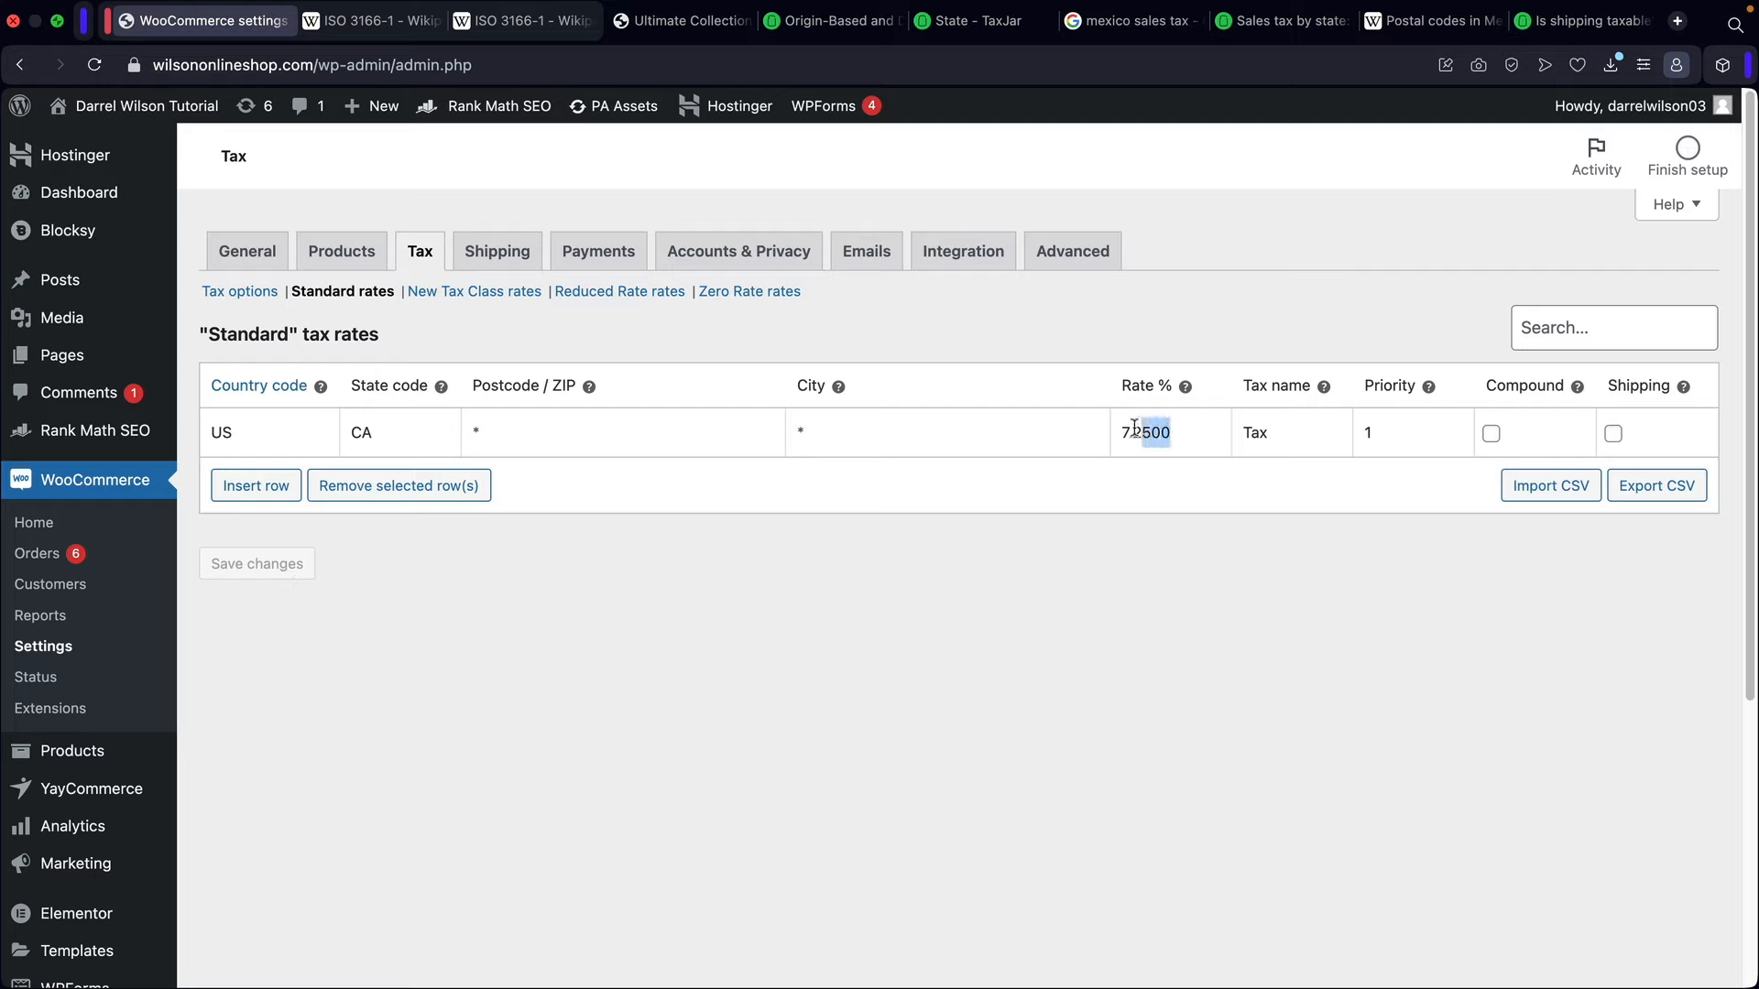
{"action": "left_click", "coordinate": [1104, 524]}
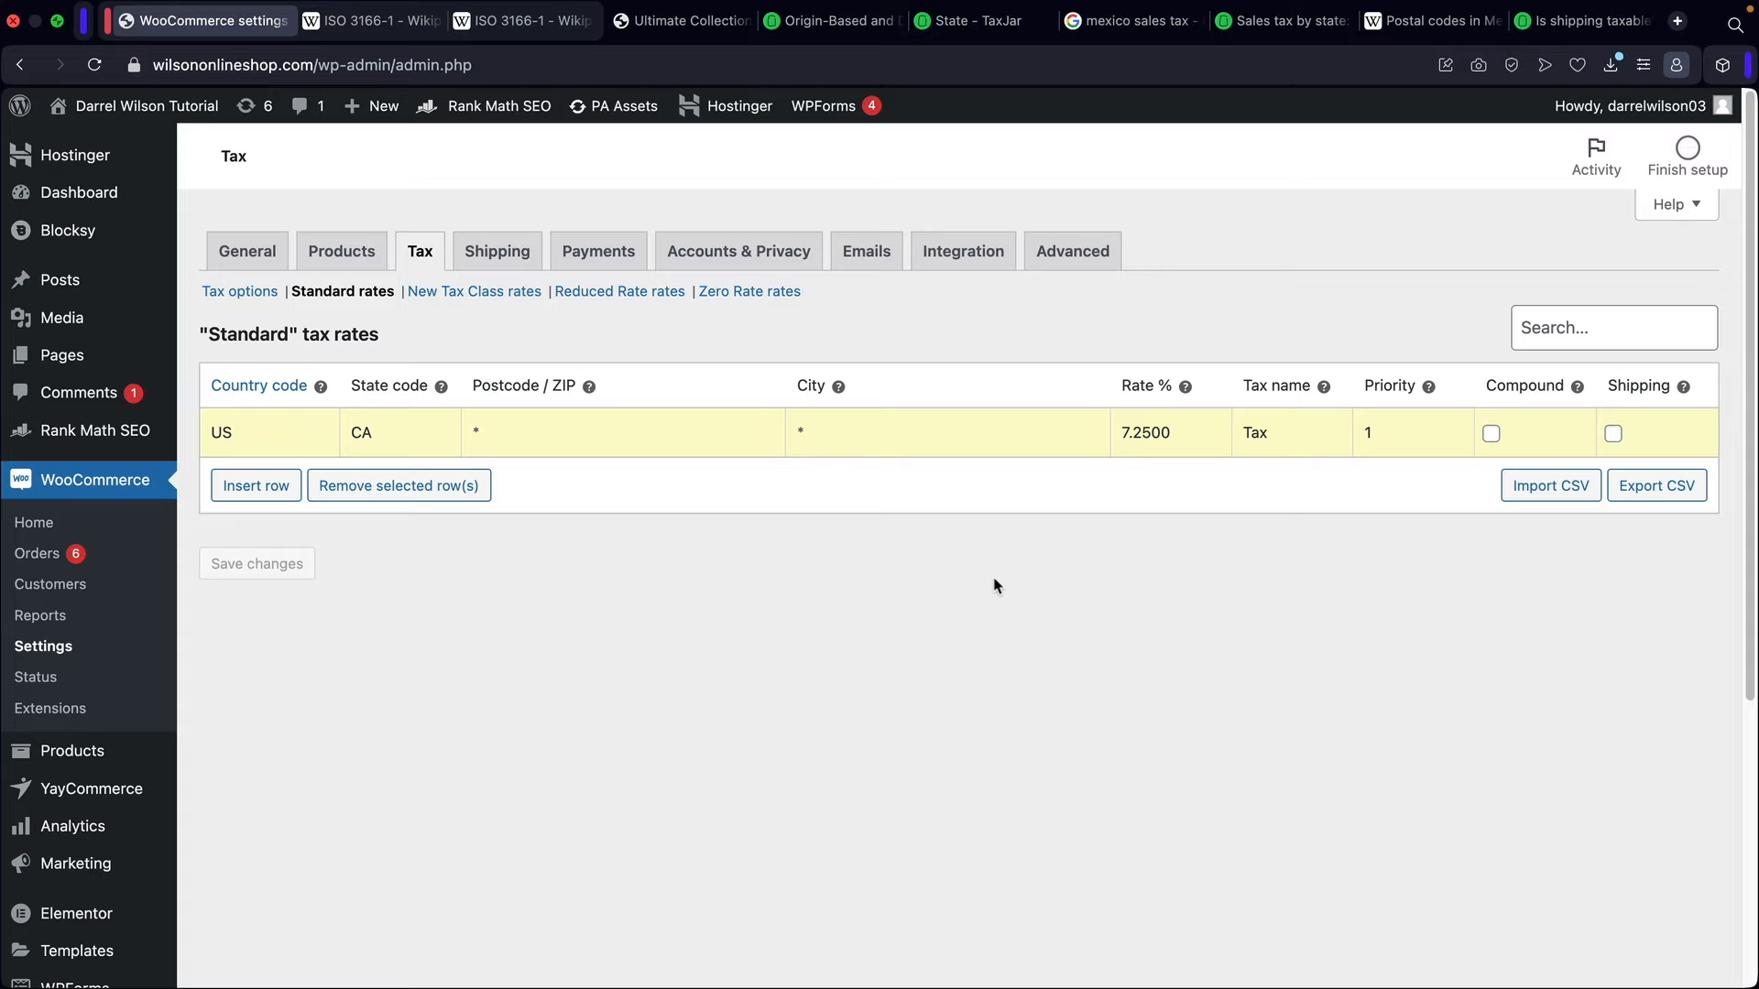
{"action": "left_click_drag", "start_coordinate": [1180, 433], "coordinate": [1109, 436]}
{"action": "left_click", "coordinate": [1085, 540]}
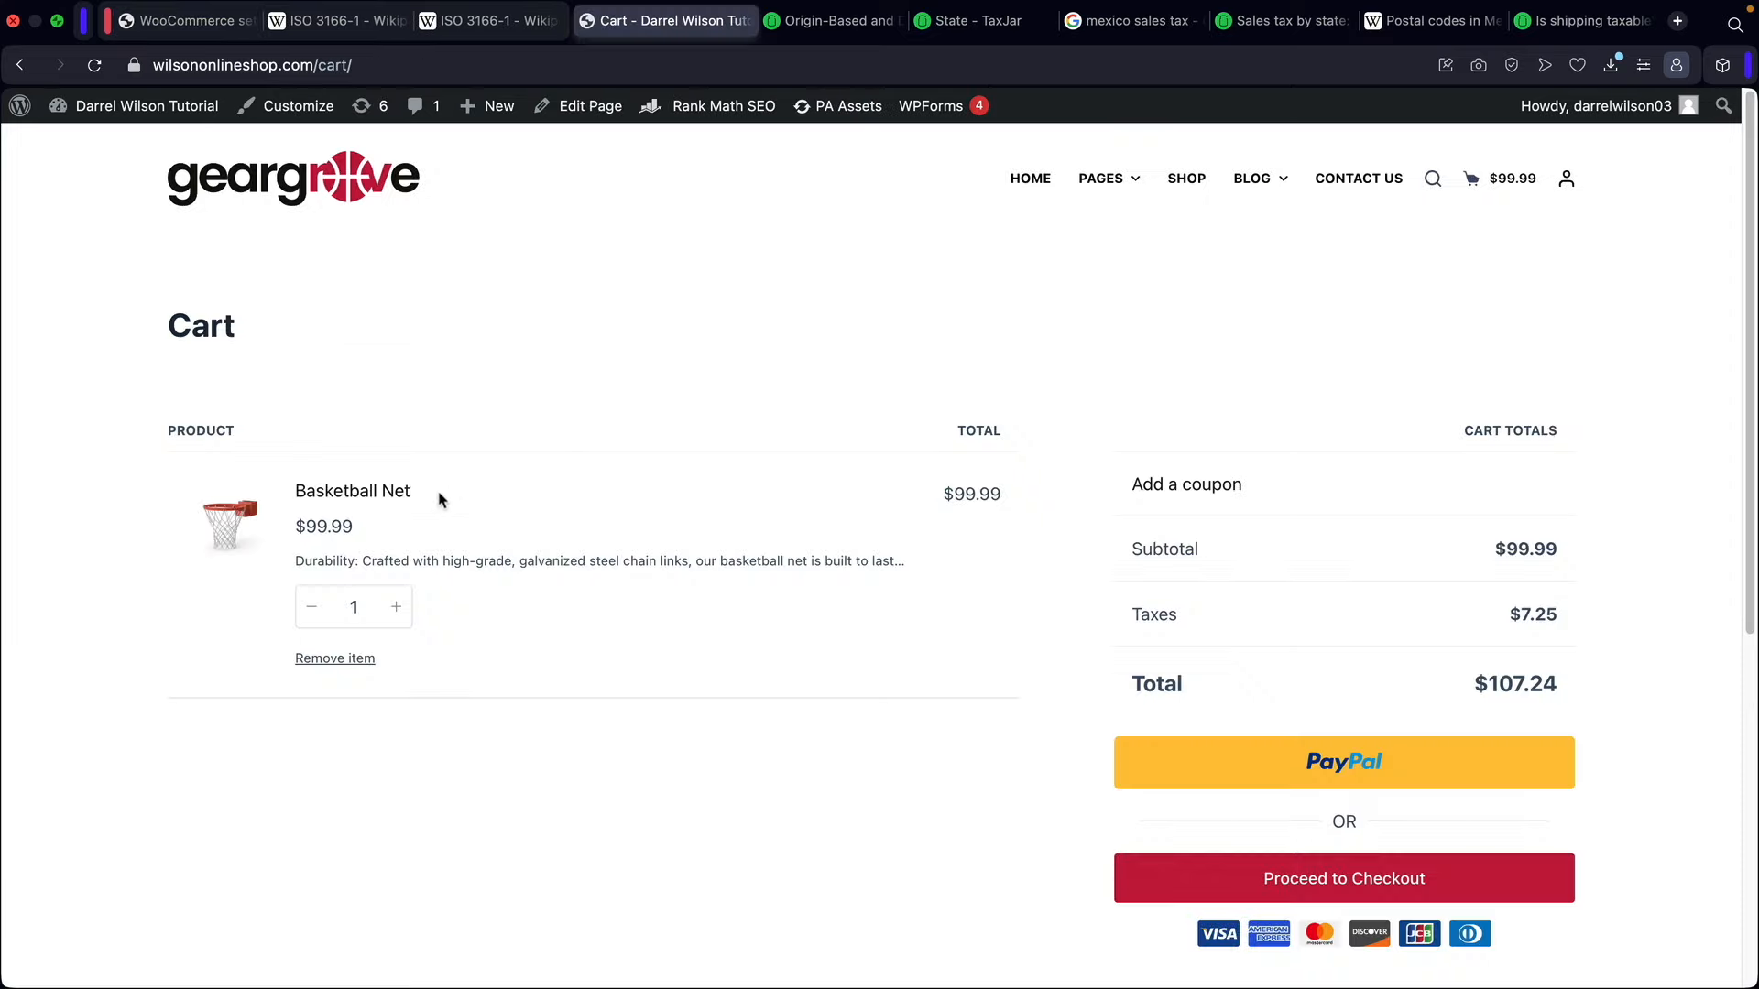
Step: Check the taxes charged on the Basketball Net in the store's cart and return to the tax settings
{"action": "left_click_drag", "start_coordinate": [411, 492], "coordinate": [293, 492]}
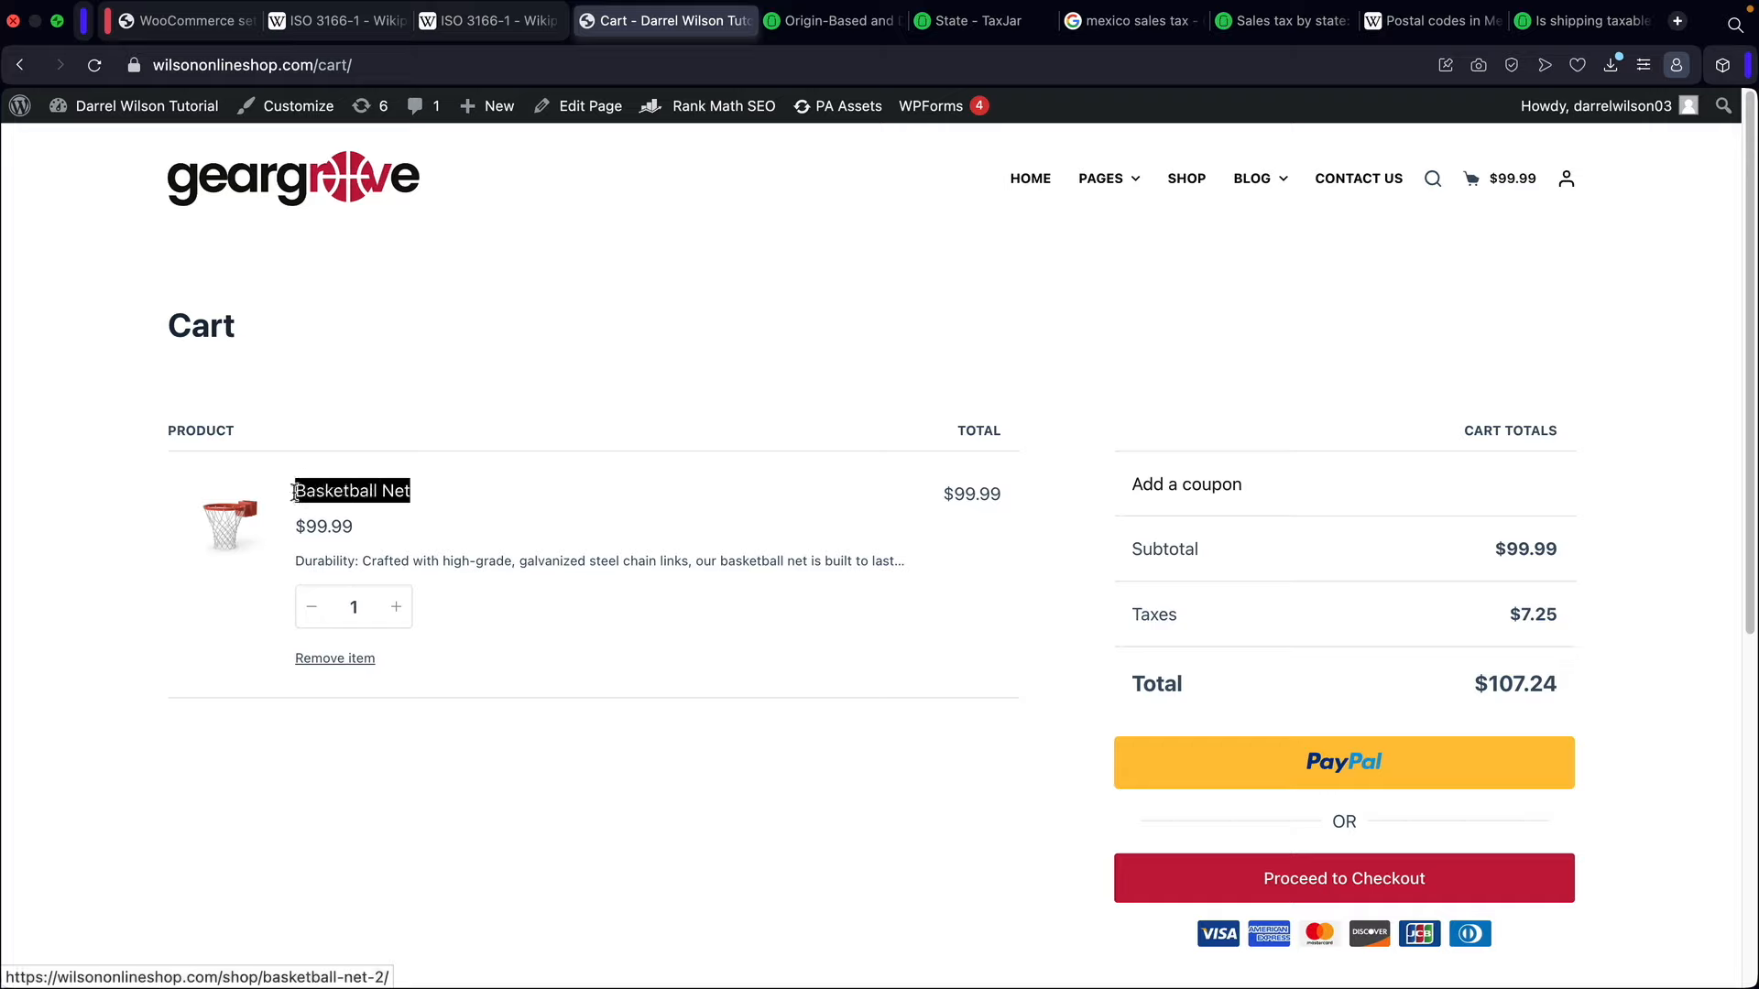
{"action": "left_click_drag", "start_coordinate": [1582, 617], "coordinate": [1125, 625]}
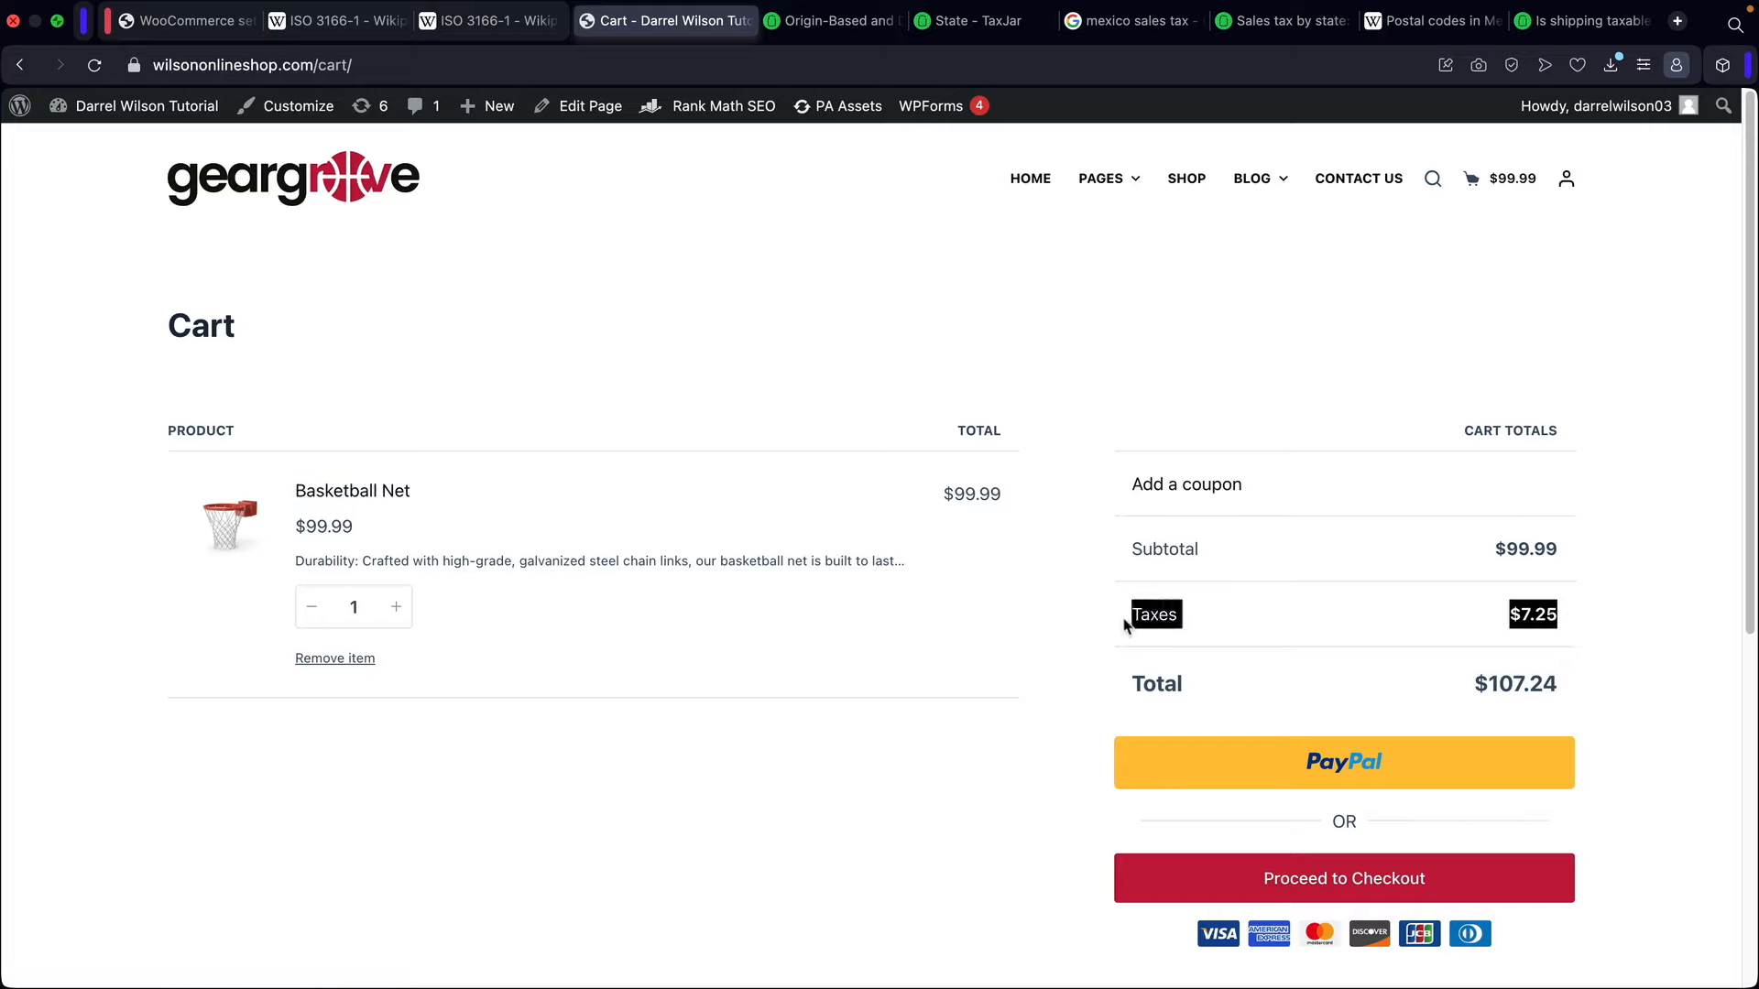
{"action": "left_click", "coordinate": [1098, 610]}
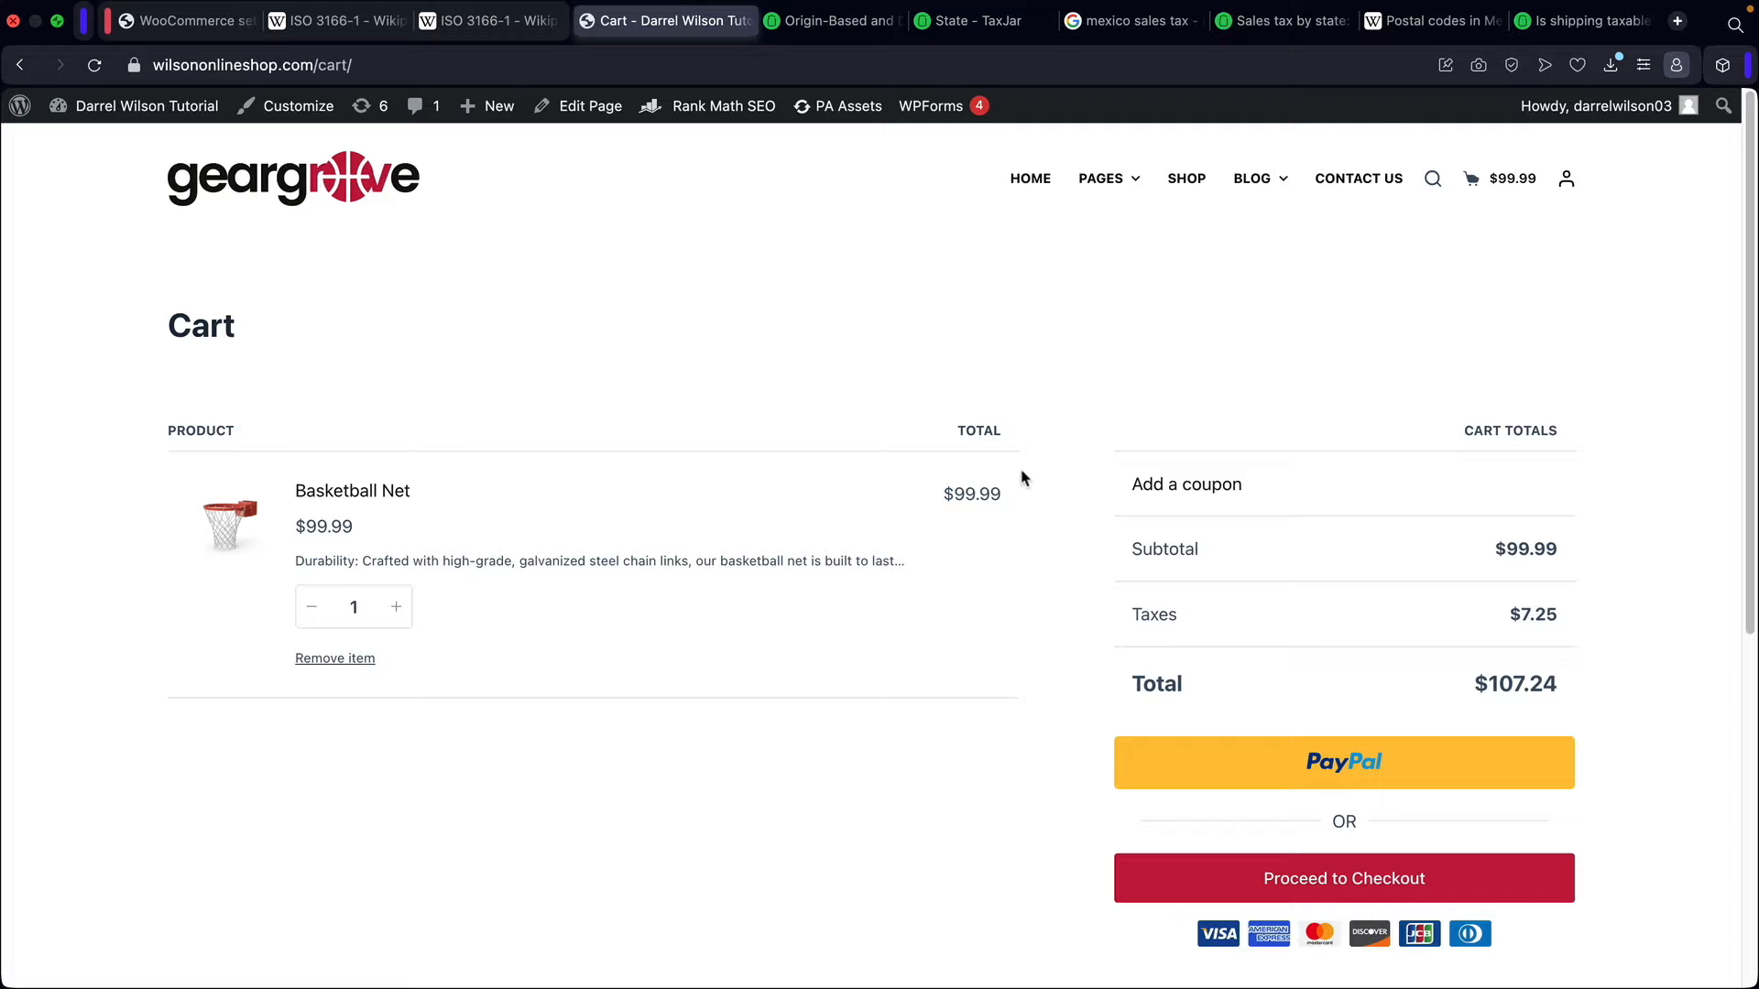
{"action": "left_click", "coordinate": [192, 26]}
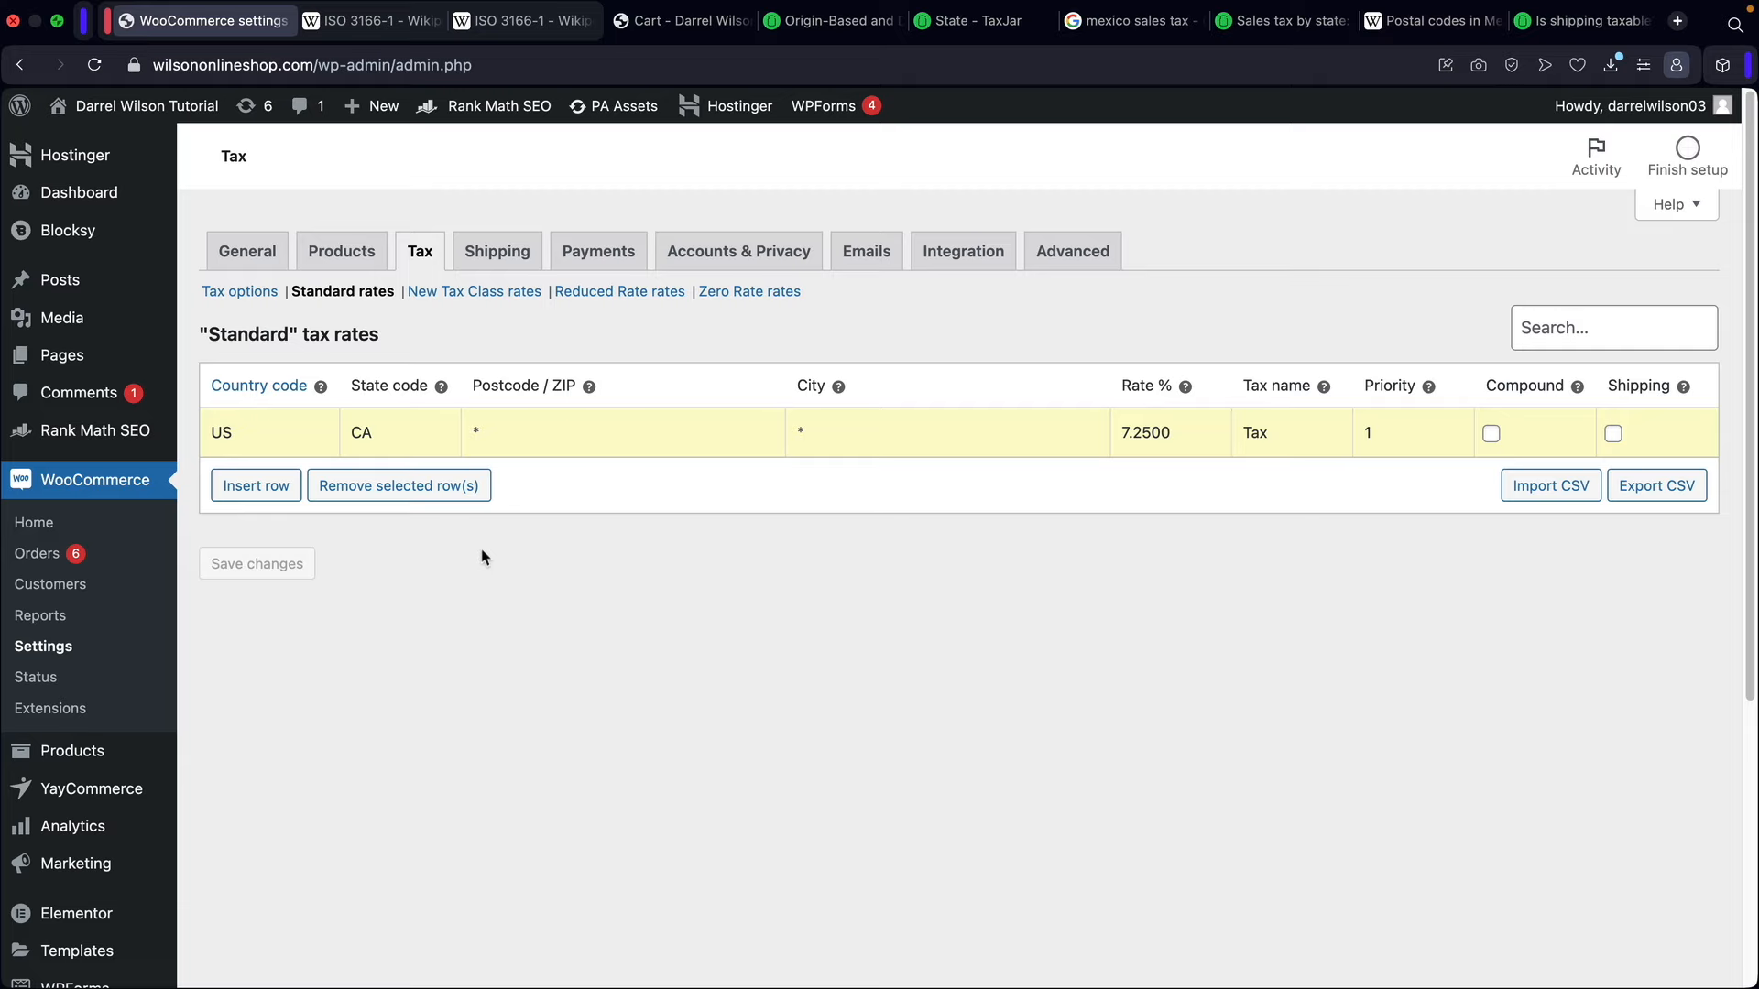
Step: Examine TaxJar's lists of origin-based and destination-based sales tax states, locating California and Nevada
{"action": "left_click", "coordinate": [817, 26]}
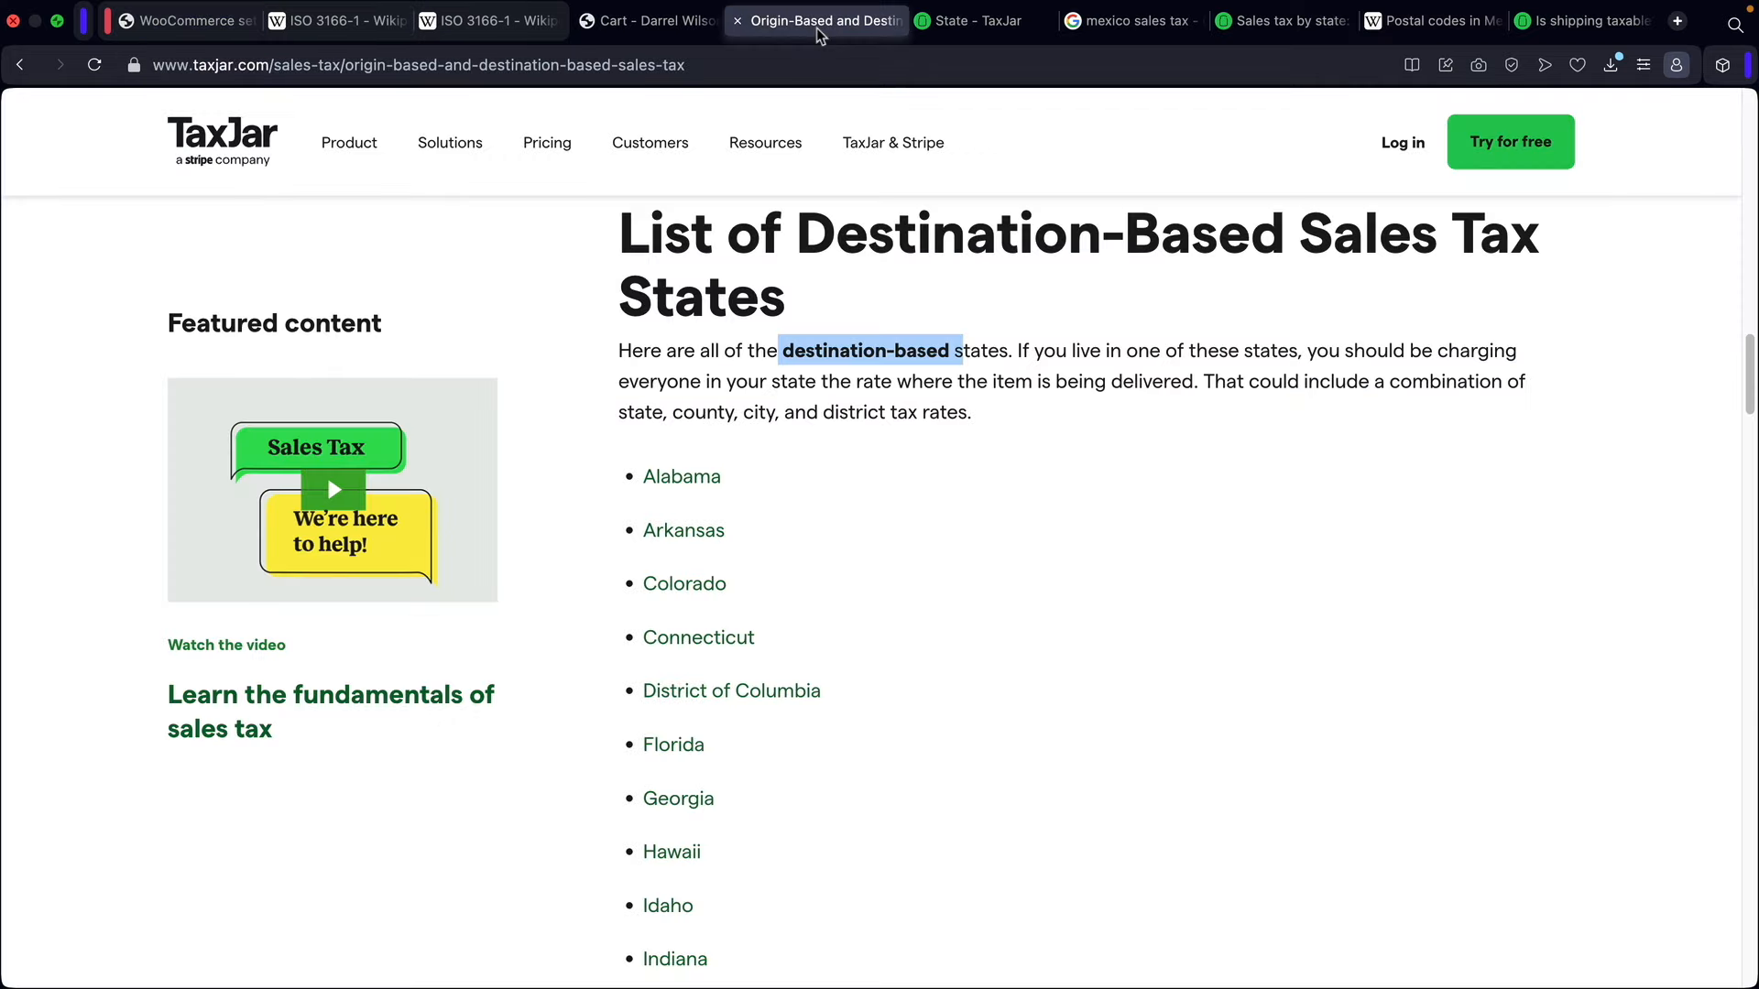
{"action": "left_click", "coordinate": [701, 371]}
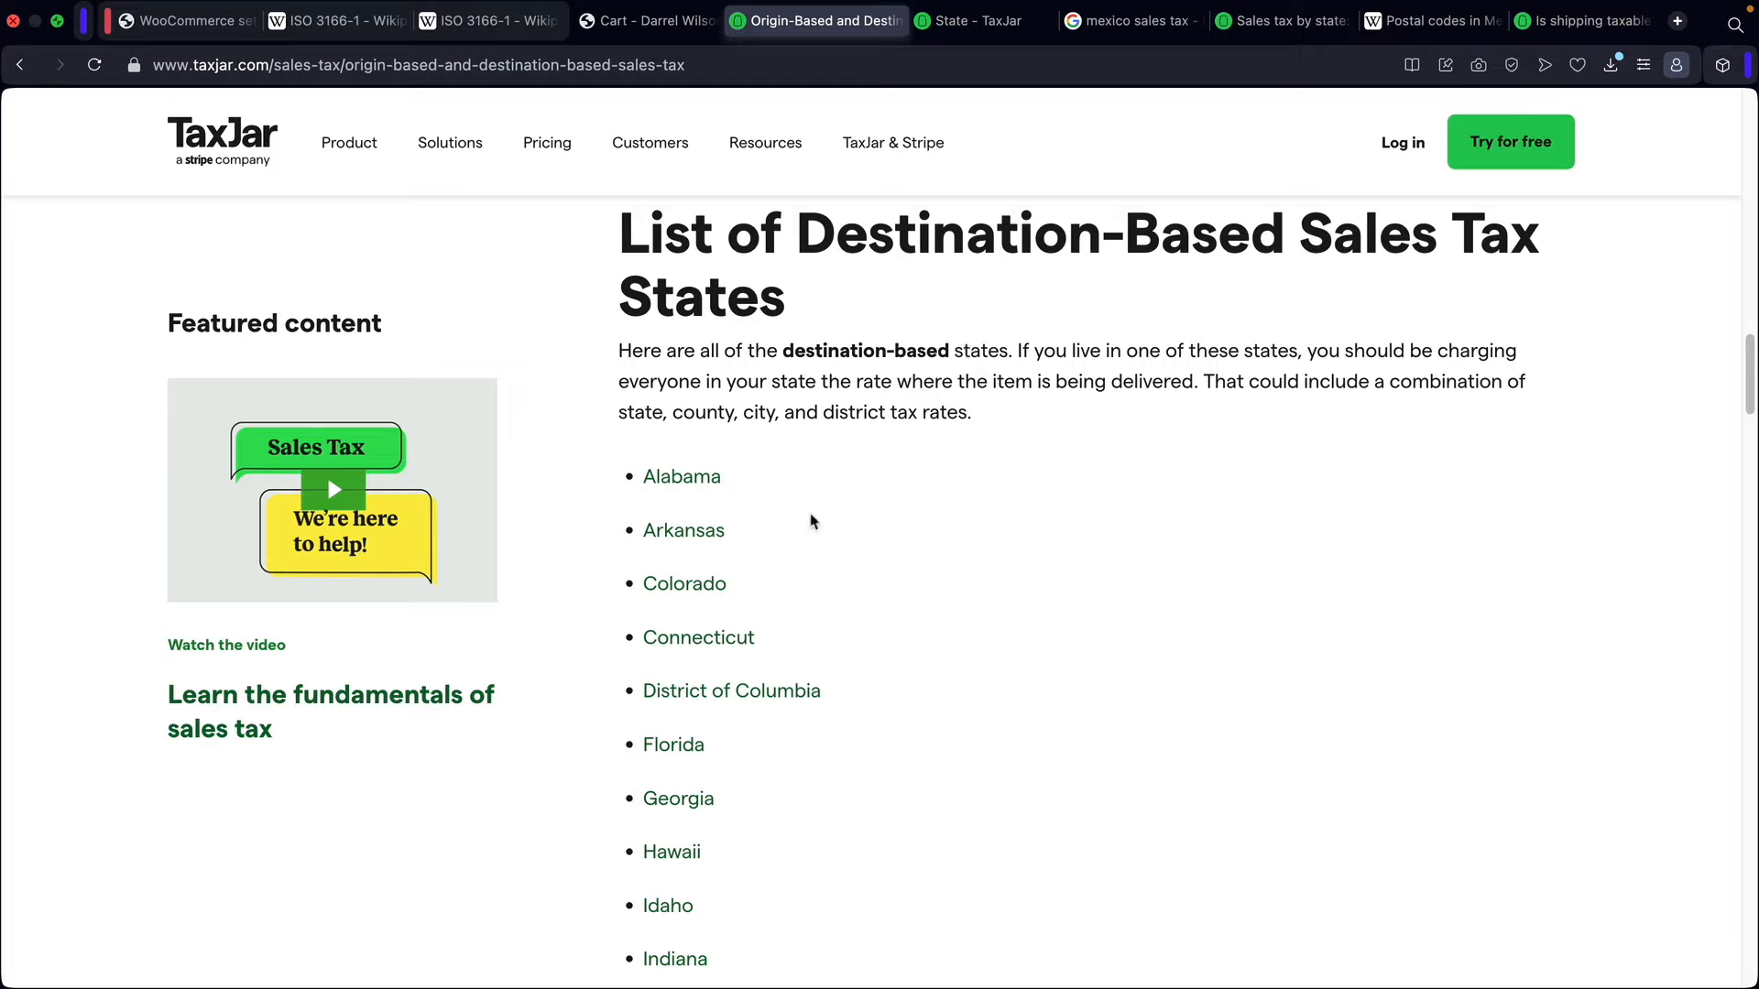
{"action": "left_click_drag", "start_coordinate": [788, 303], "coordinate": [601, 244]}
{"action": "left_click", "coordinate": [601, 244]}
{"action": "scroll", "coordinate": [935, 415], "scroll_direction": "up", "scroll_amount": 12}
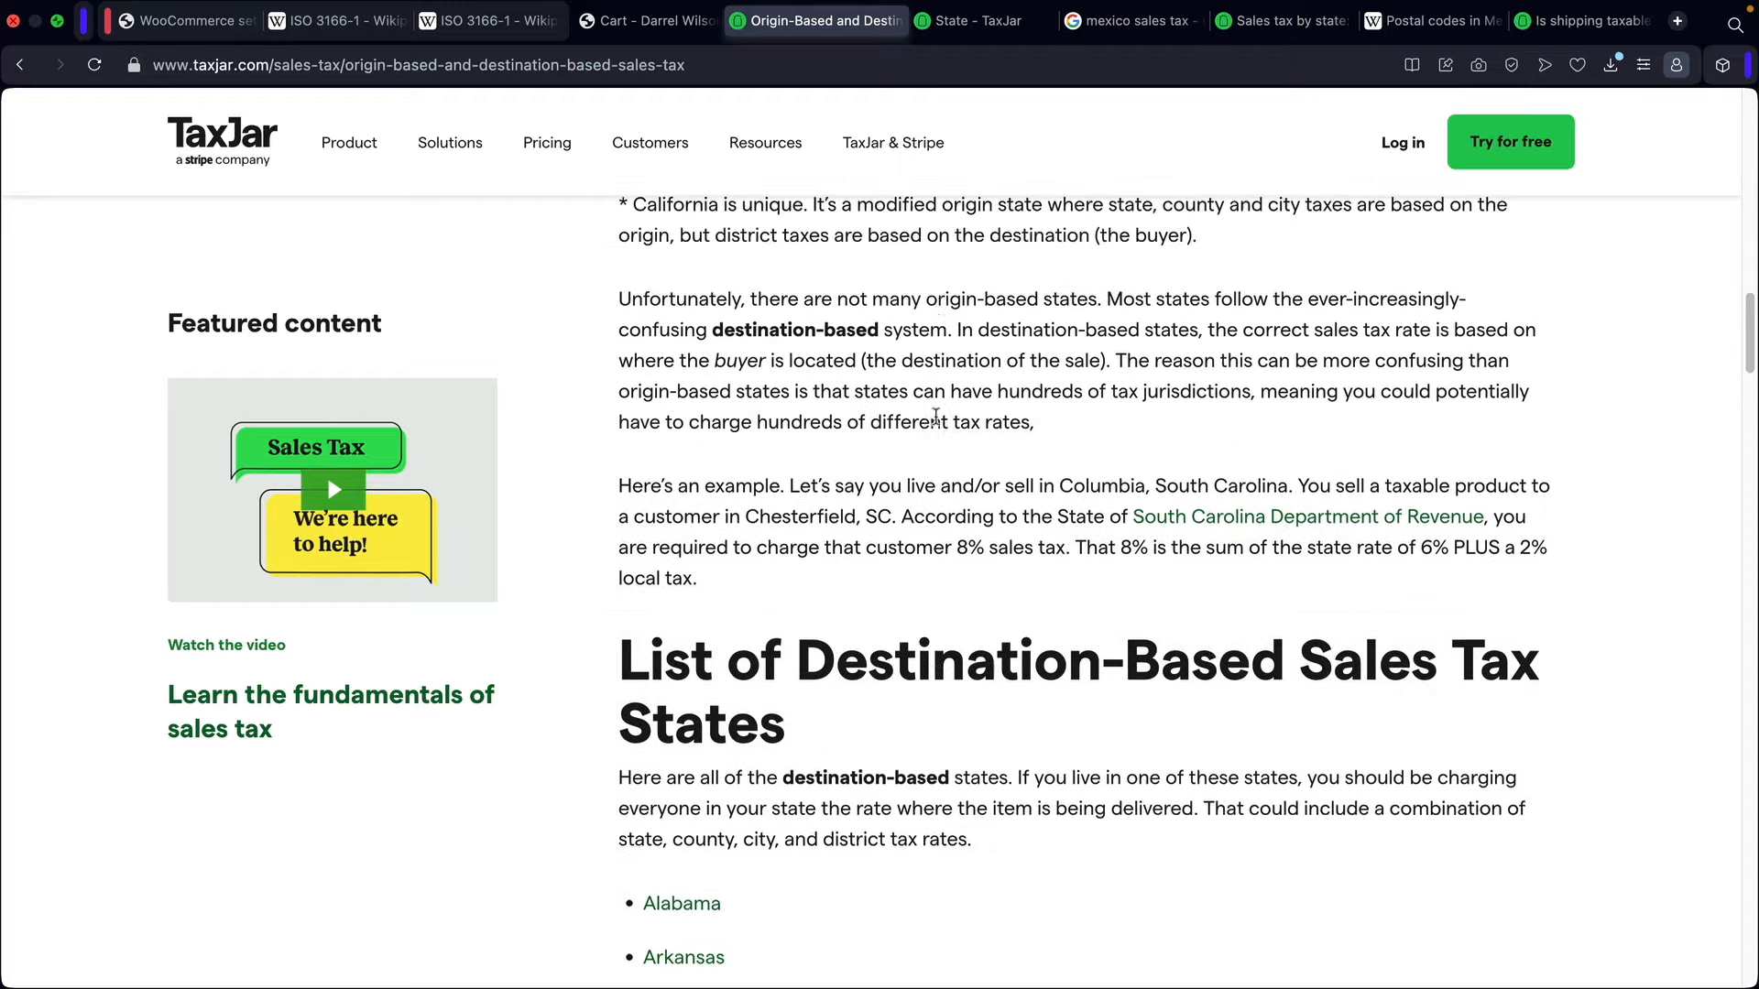
{"action": "scroll", "coordinate": [938, 425], "scroll_direction": "up", "scroll_amount": 5}
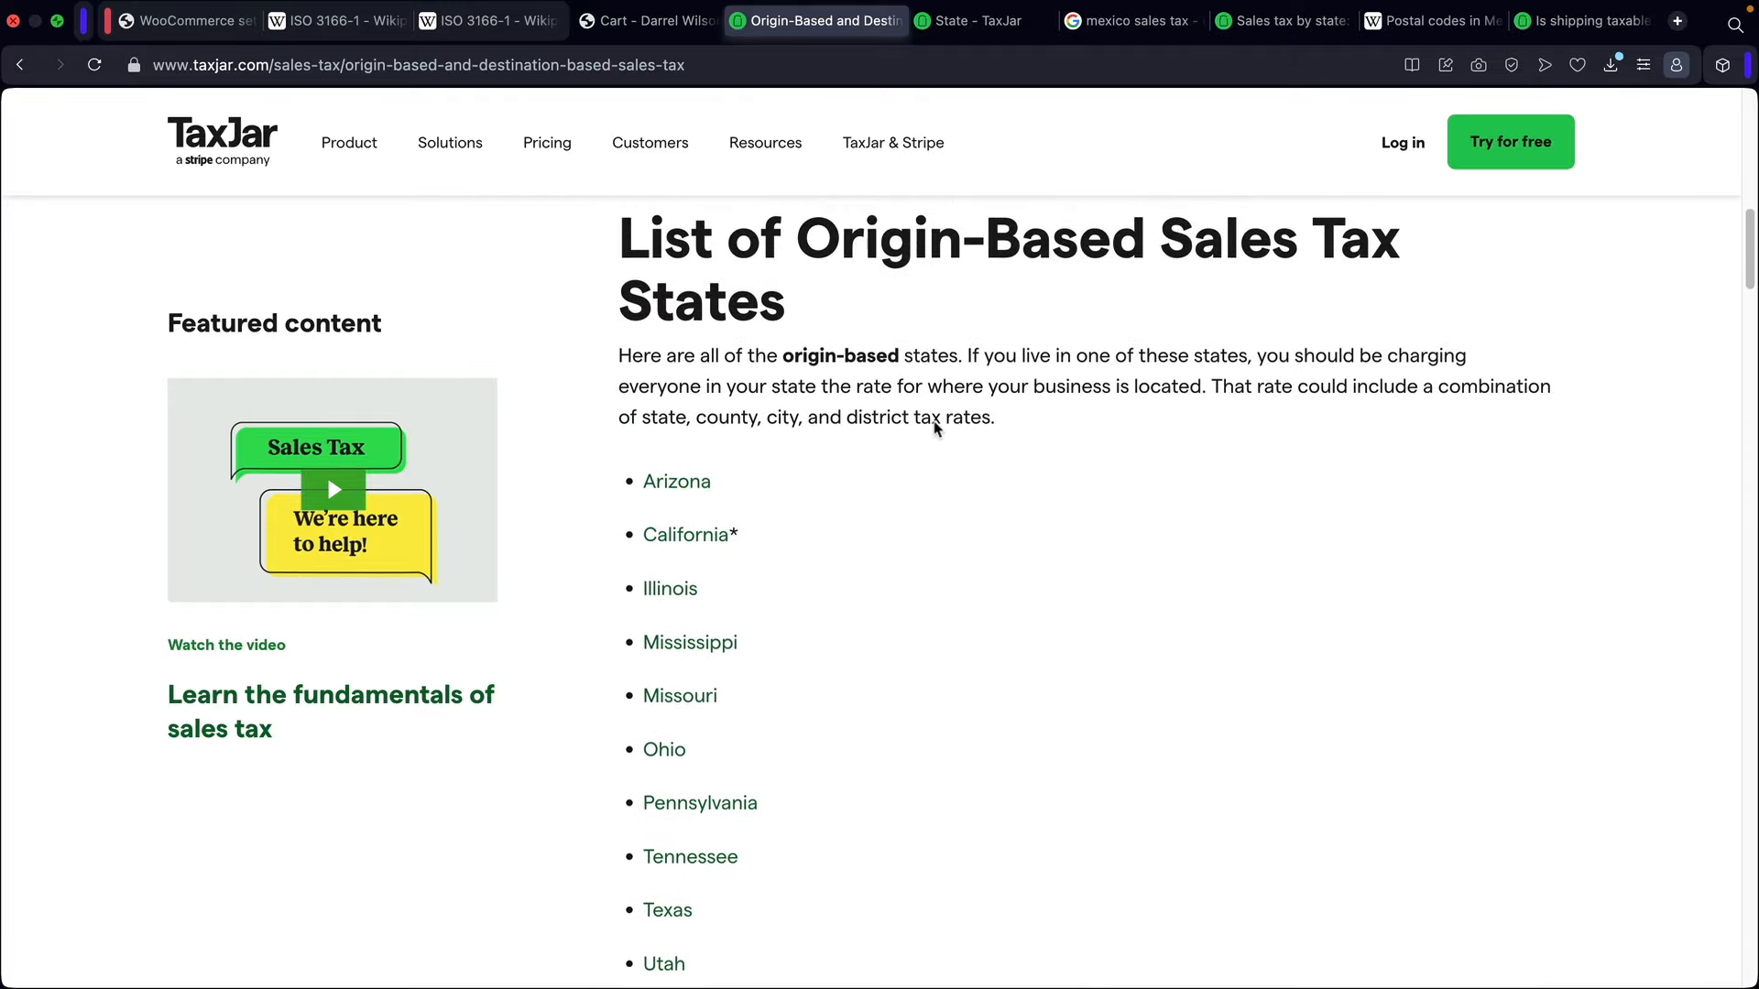
{"action": "left_click_drag", "start_coordinate": [742, 536], "coordinate": [641, 534]}
{"action": "left_click", "coordinate": [797, 542]}
{"action": "scroll", "coordinate": [802, 548], "scroll_direction": "down", "scroll_amount": 15}
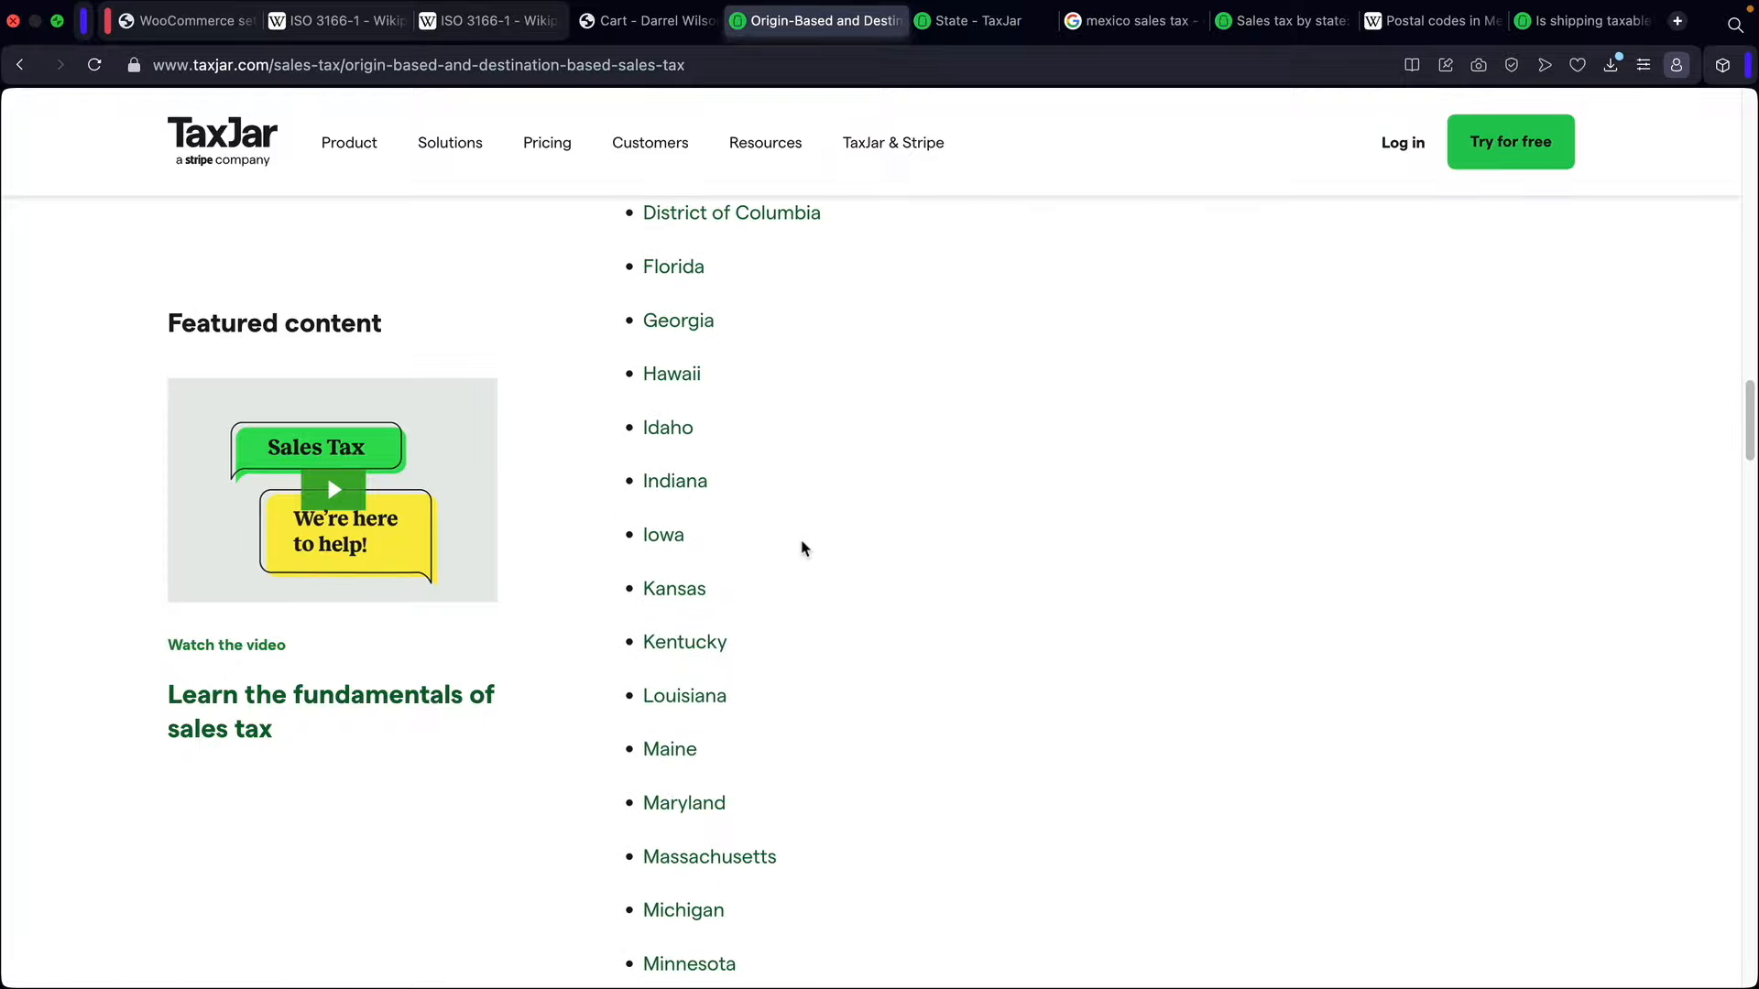
{"action": "scroll", "coordinate": [802, 548], "scroll_direction": "down", "scroll_amount": 5}
{"action": "left_click_drag", "start_coordinate": [739, 745], "coordinate": [586, 741]}
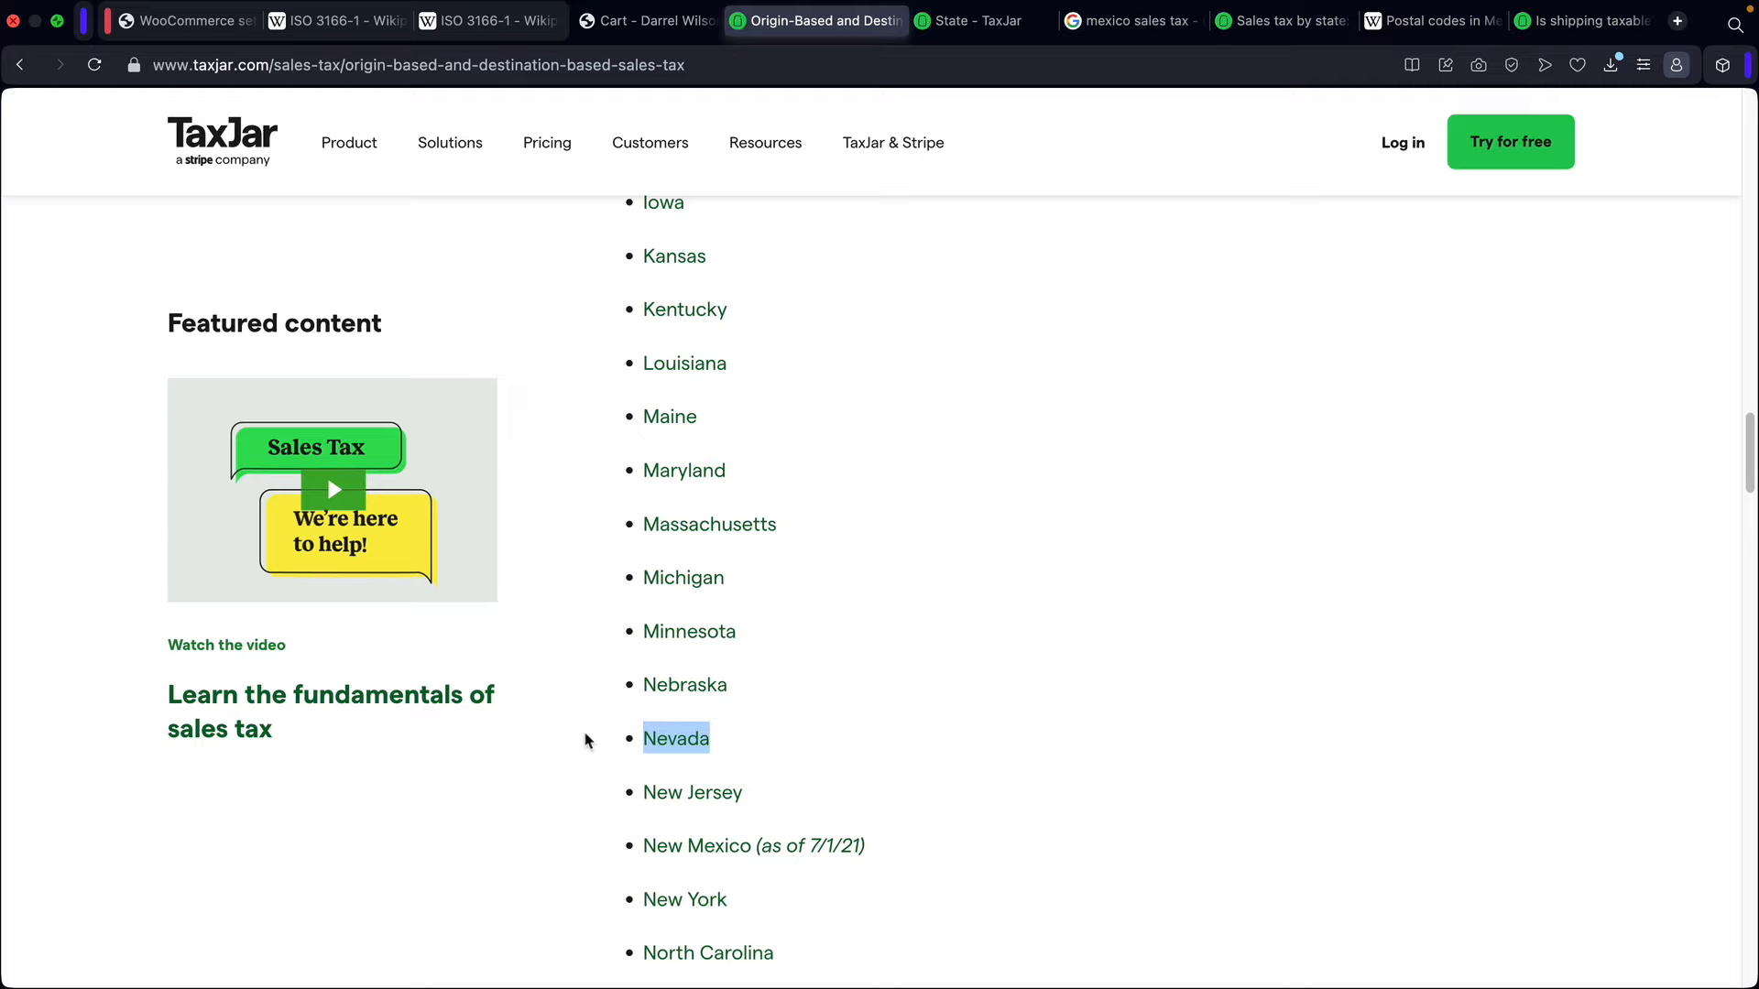
Step: In the WooCommerce tax options, base tax calculation on the customer shipping address and save the changes
{"action": "left_click", "coordinate": [197, 20]}
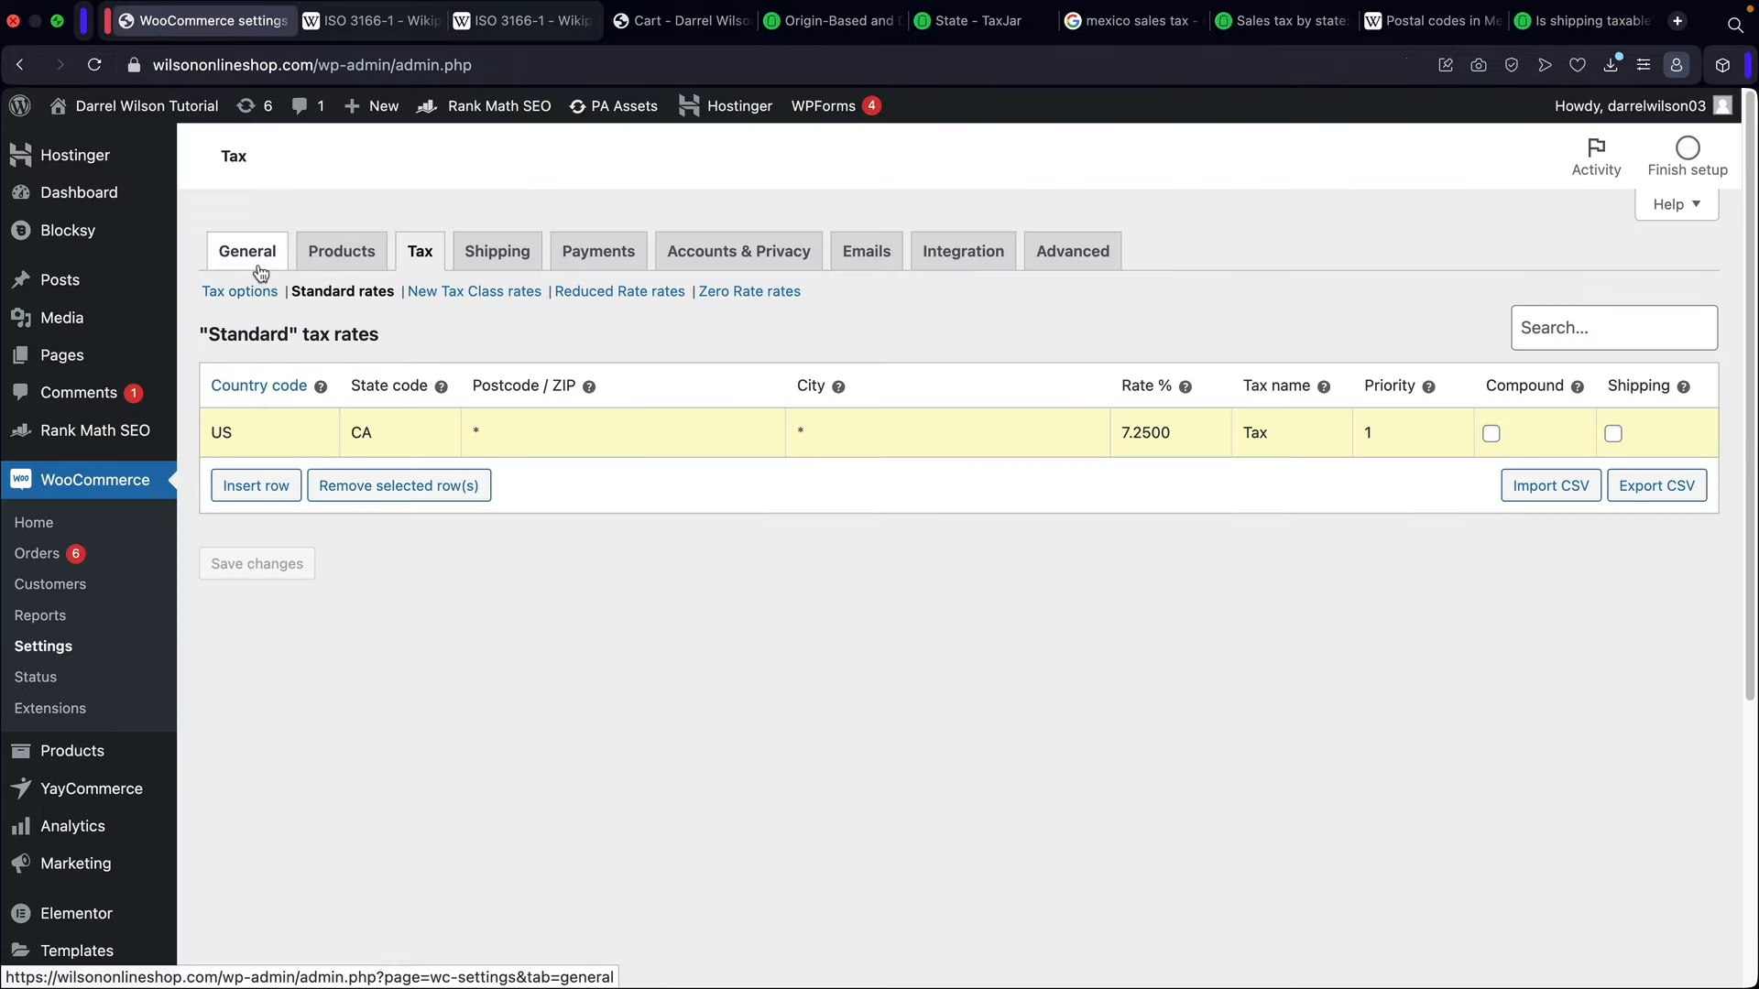
{"action": "left_click", "coordinate": [260, 293]}
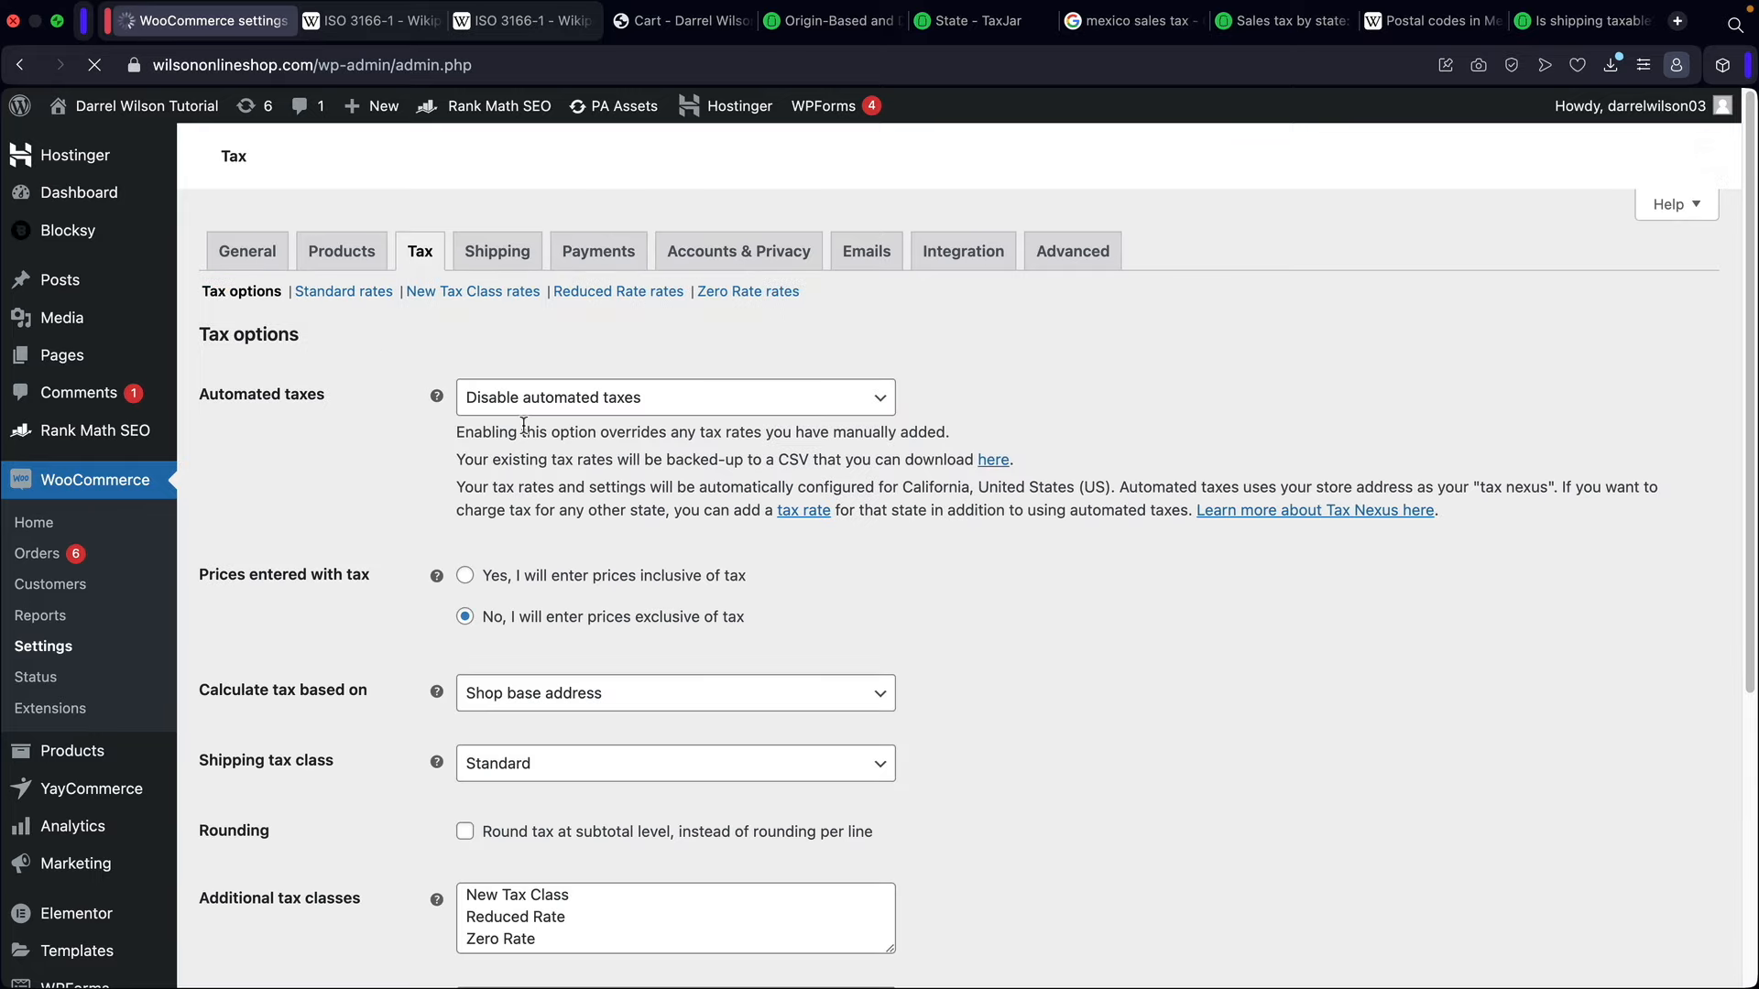
{"action": "scroll", "coordinate": [524, 440], "scroll_direction": "down", "scroll_amount": 3}
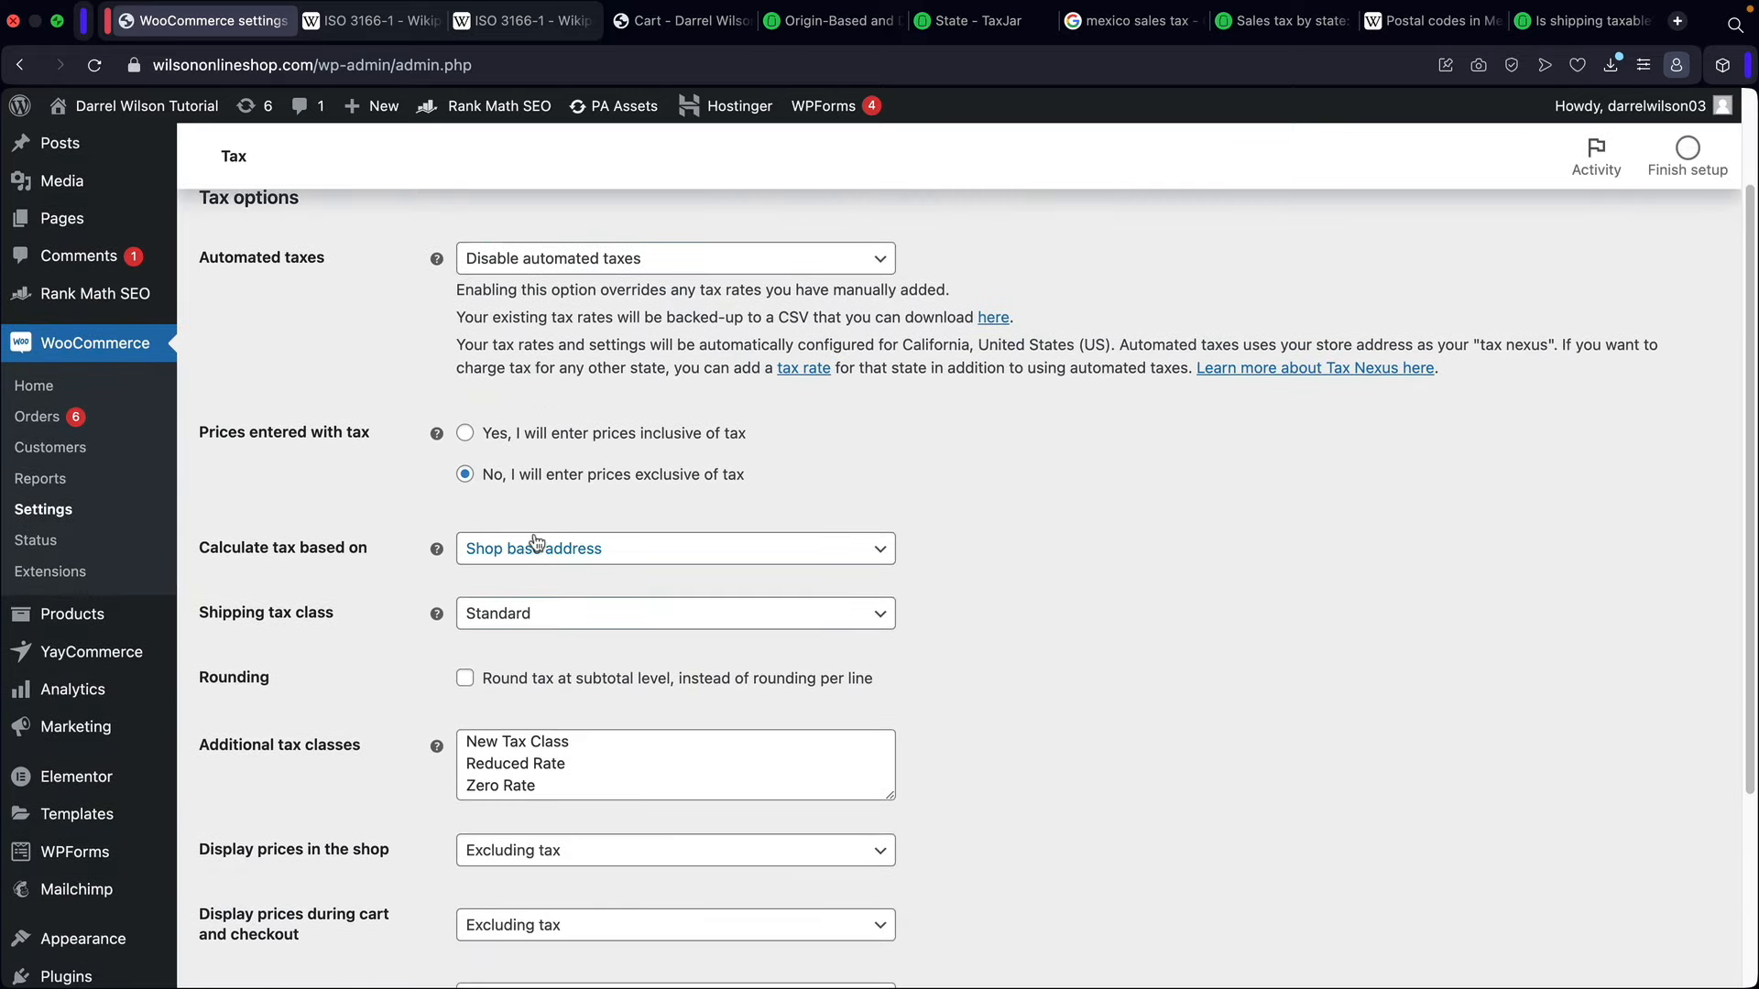
{"action": "left_click", "coordinate": [535, 548]}
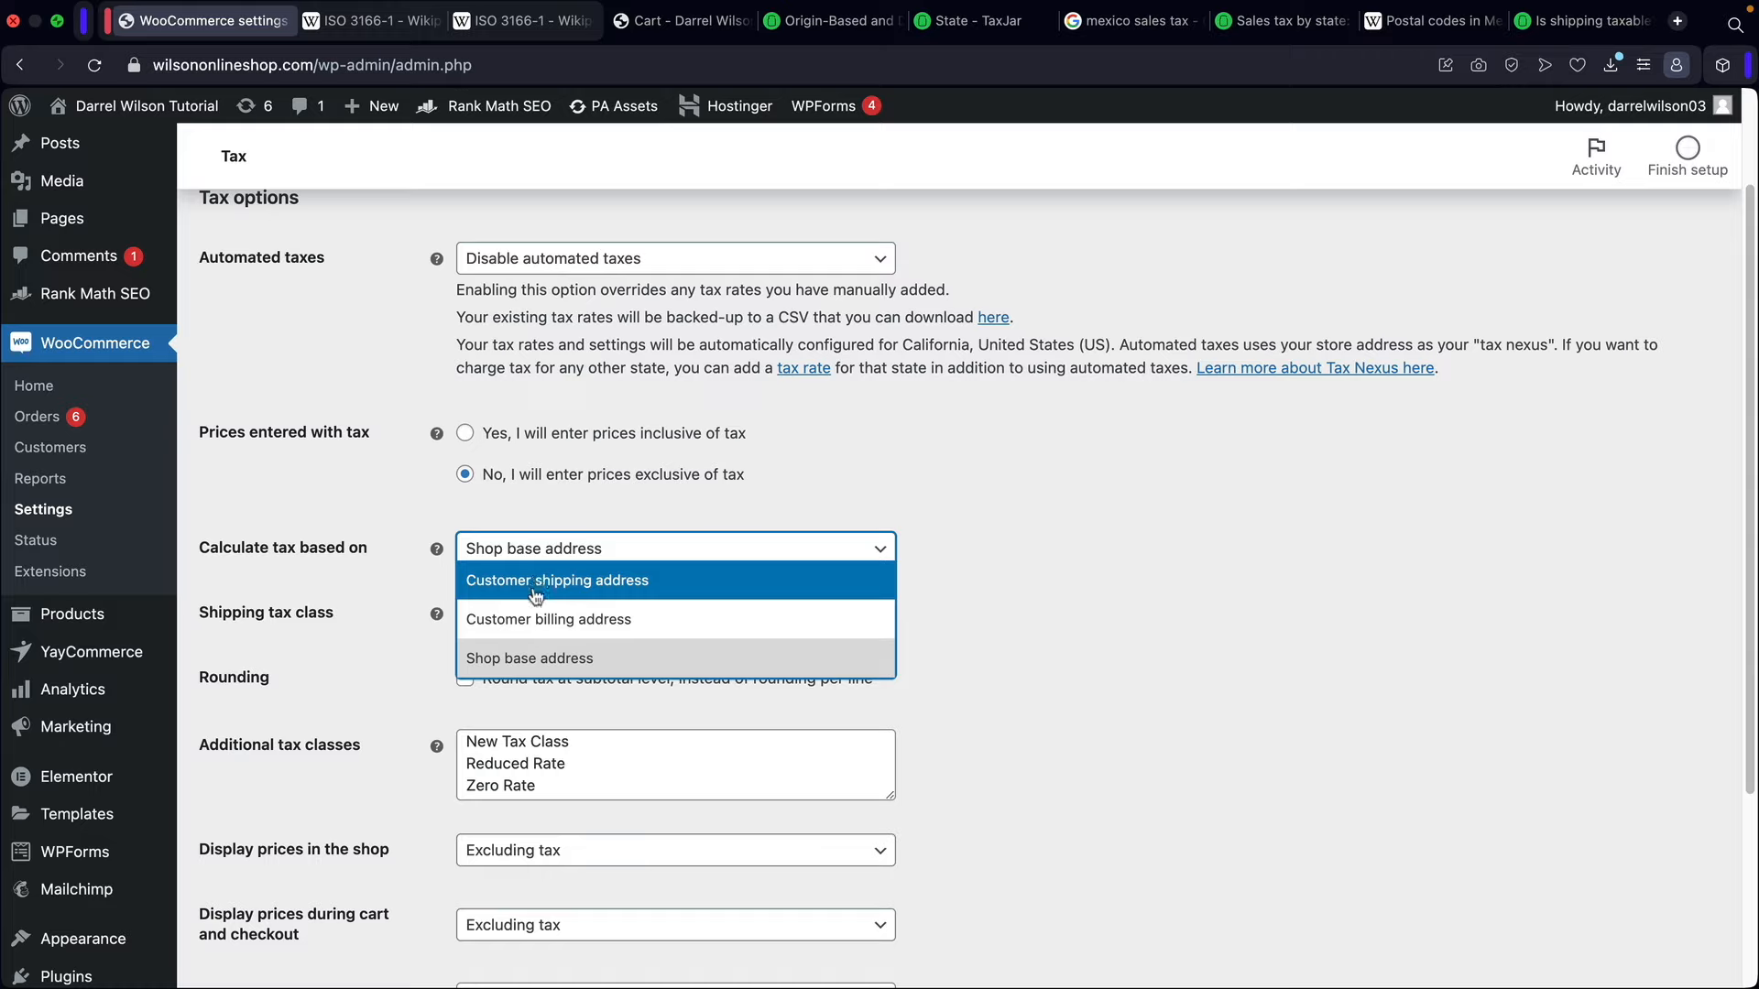
{"action": "left_click", "coordinate": [536, 595]}
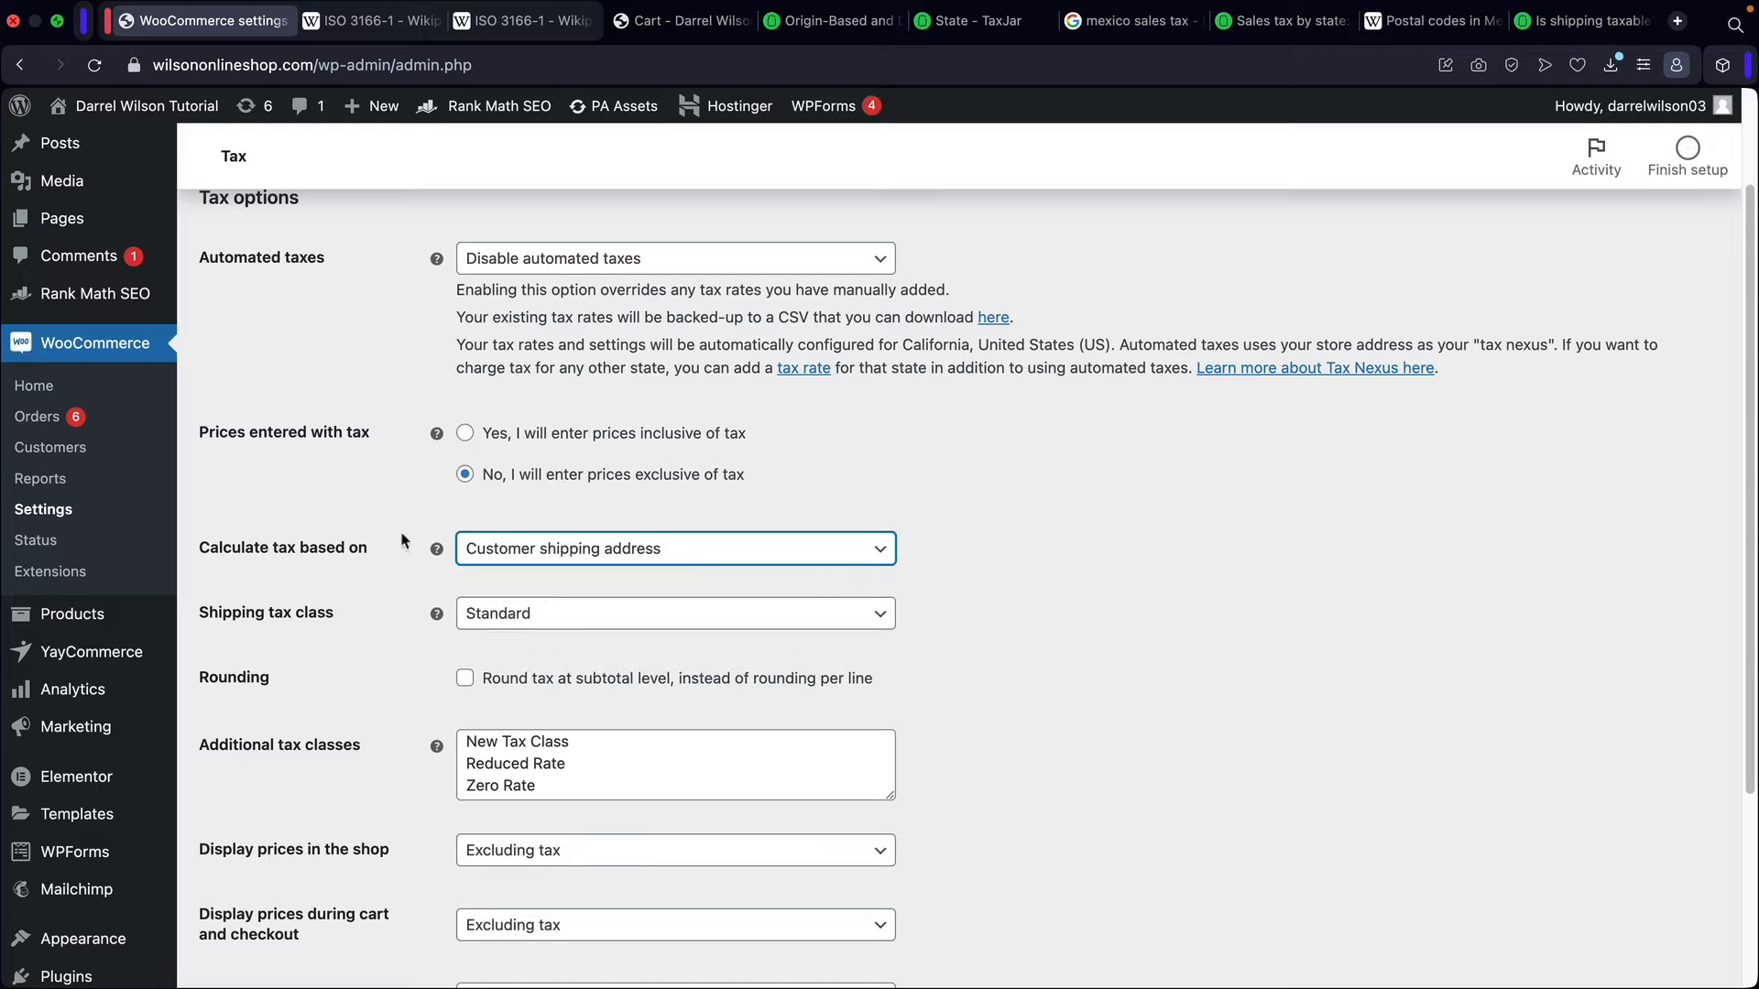
{"action": "scroll", "coordinate": [398, 529], "scroll_direction": "down", "scroll_amount": 3}
{"action": "left_click", "coordinate": [273, 862]}
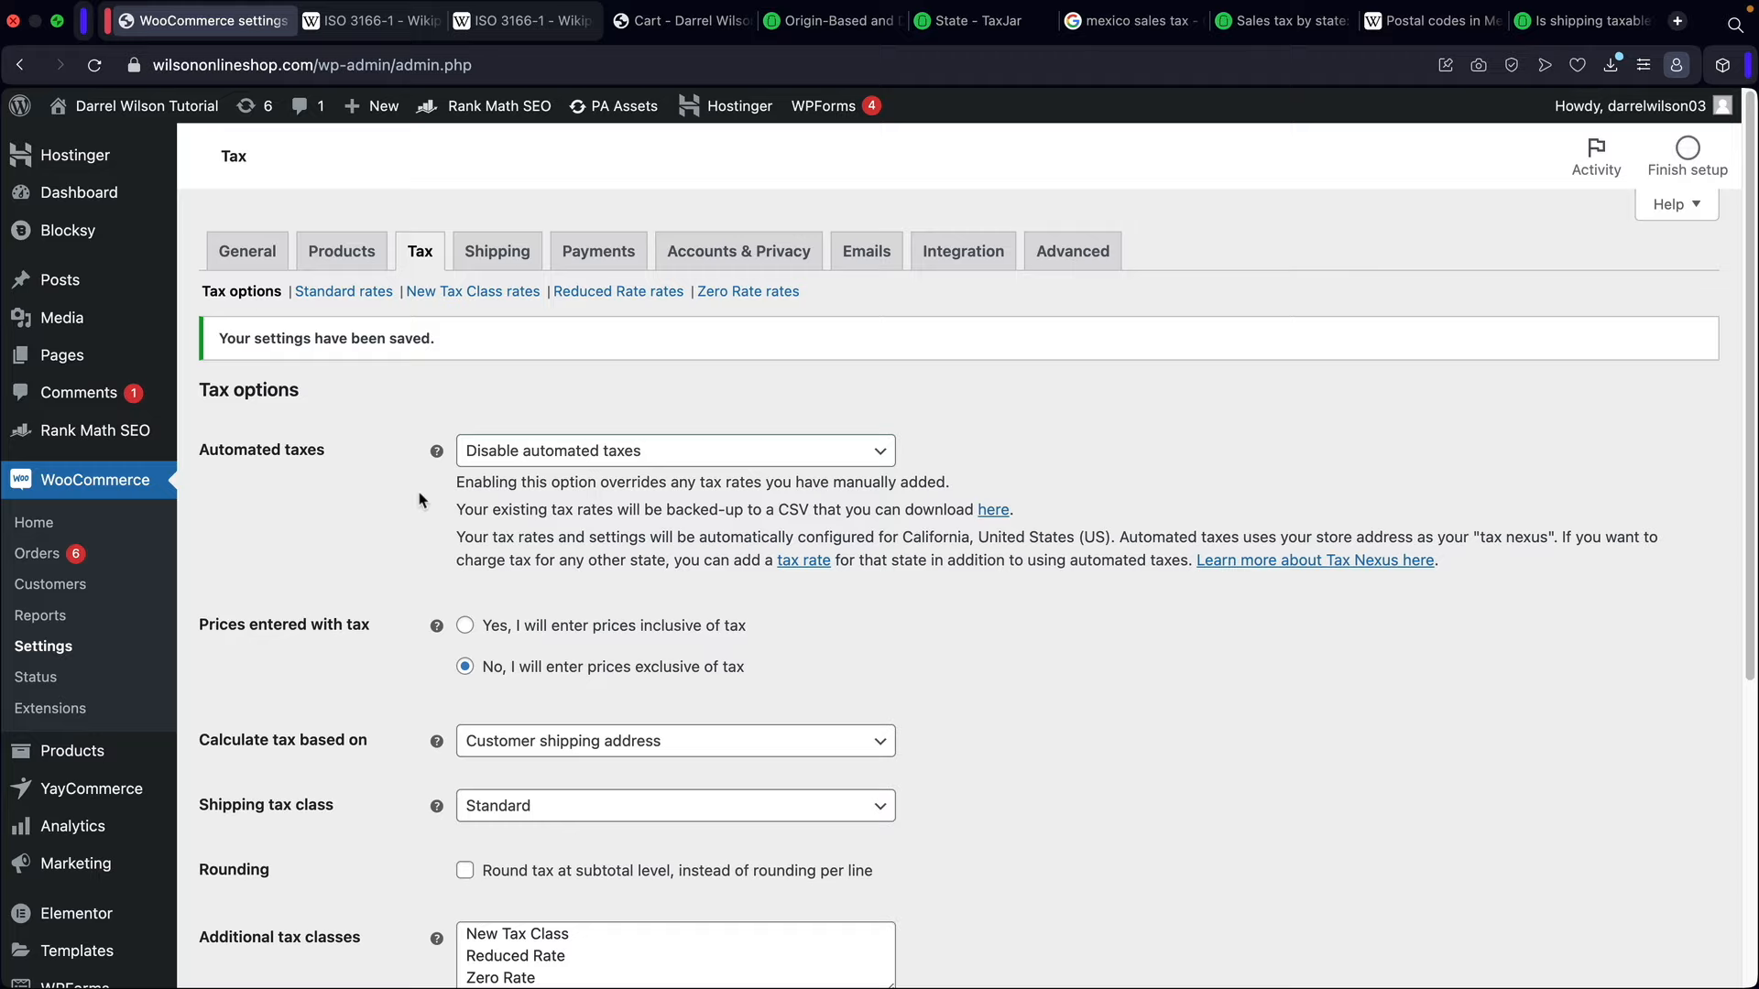
Step: Remove the US / CA rate from the Standard tax rates
{"action": "left_click", "coordinate": [379, 297]}
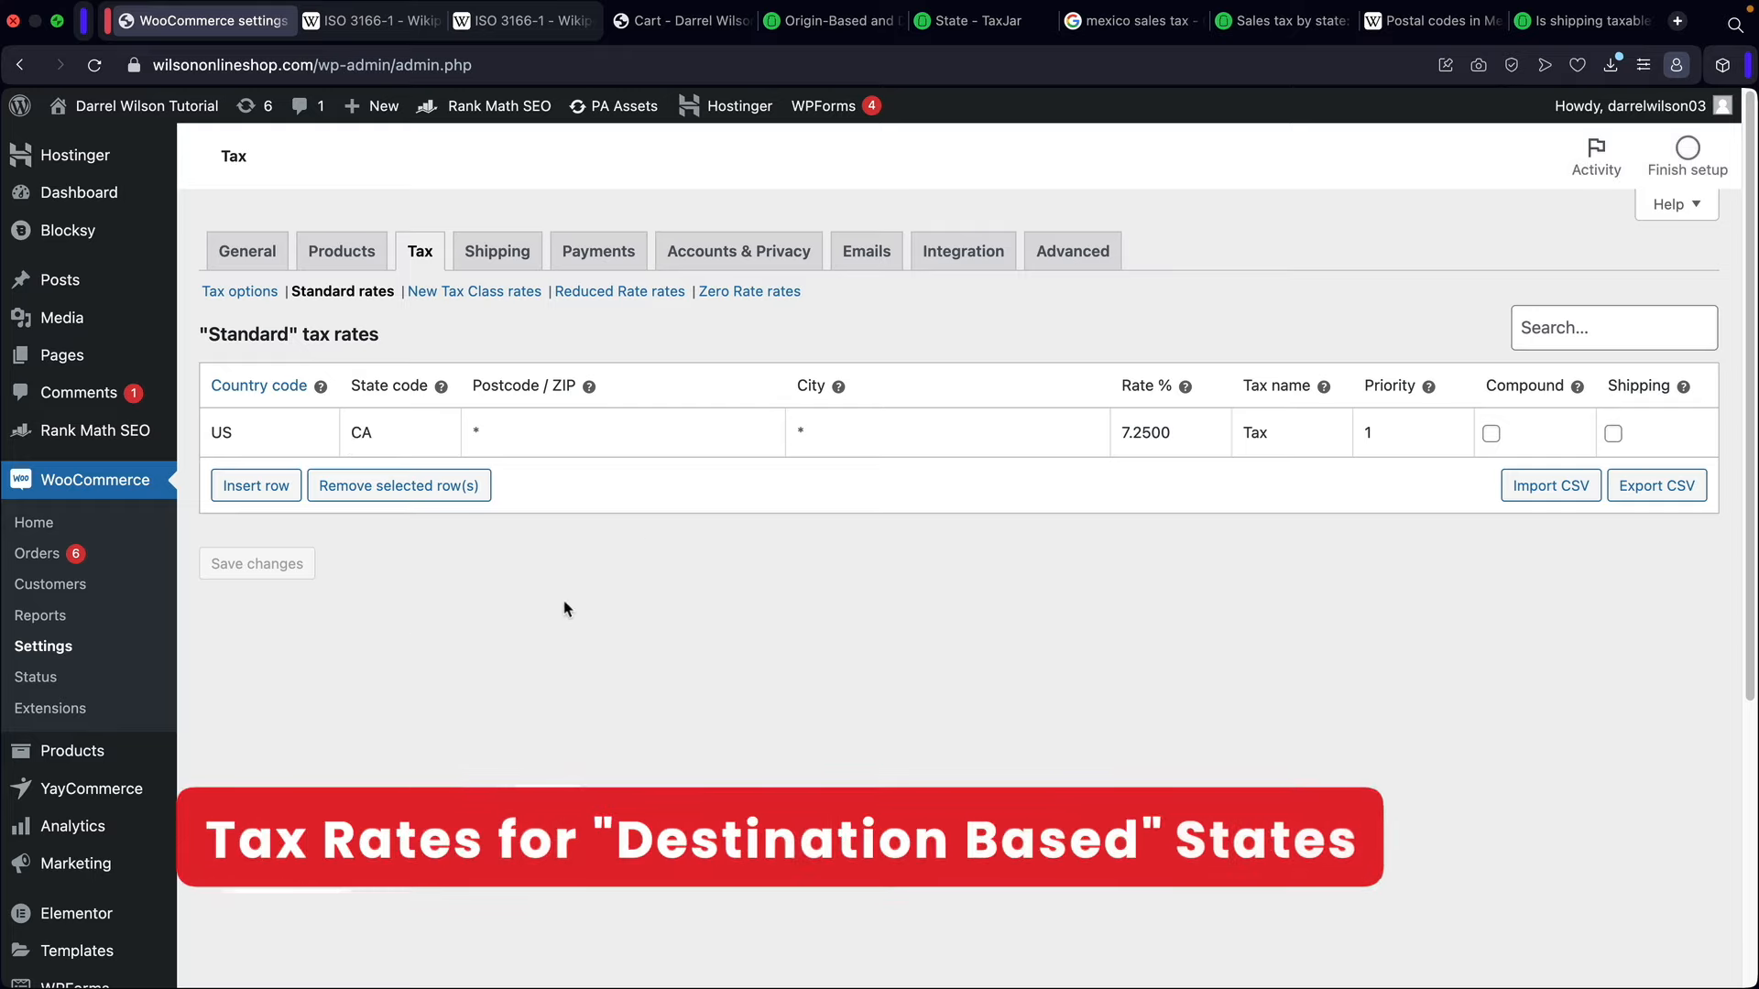
{"action": "left_click", "coordinate": [406, 494]}
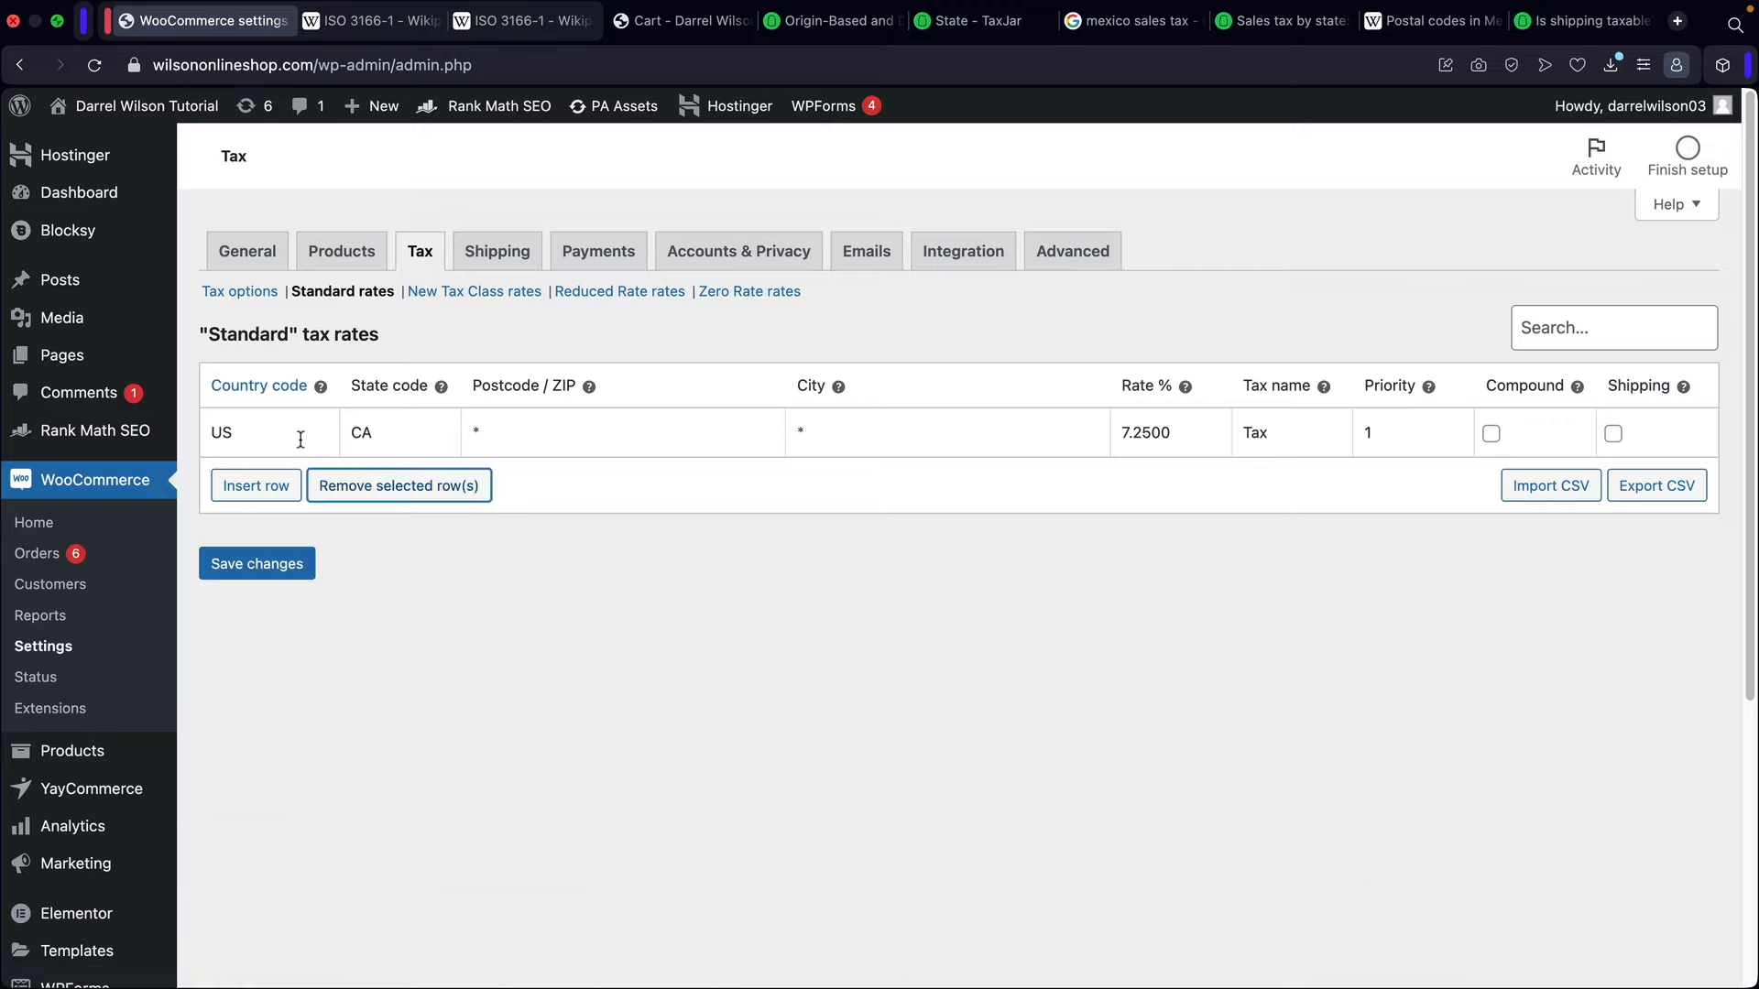
{"action": "left_click", "coordinate": [394, 488]}
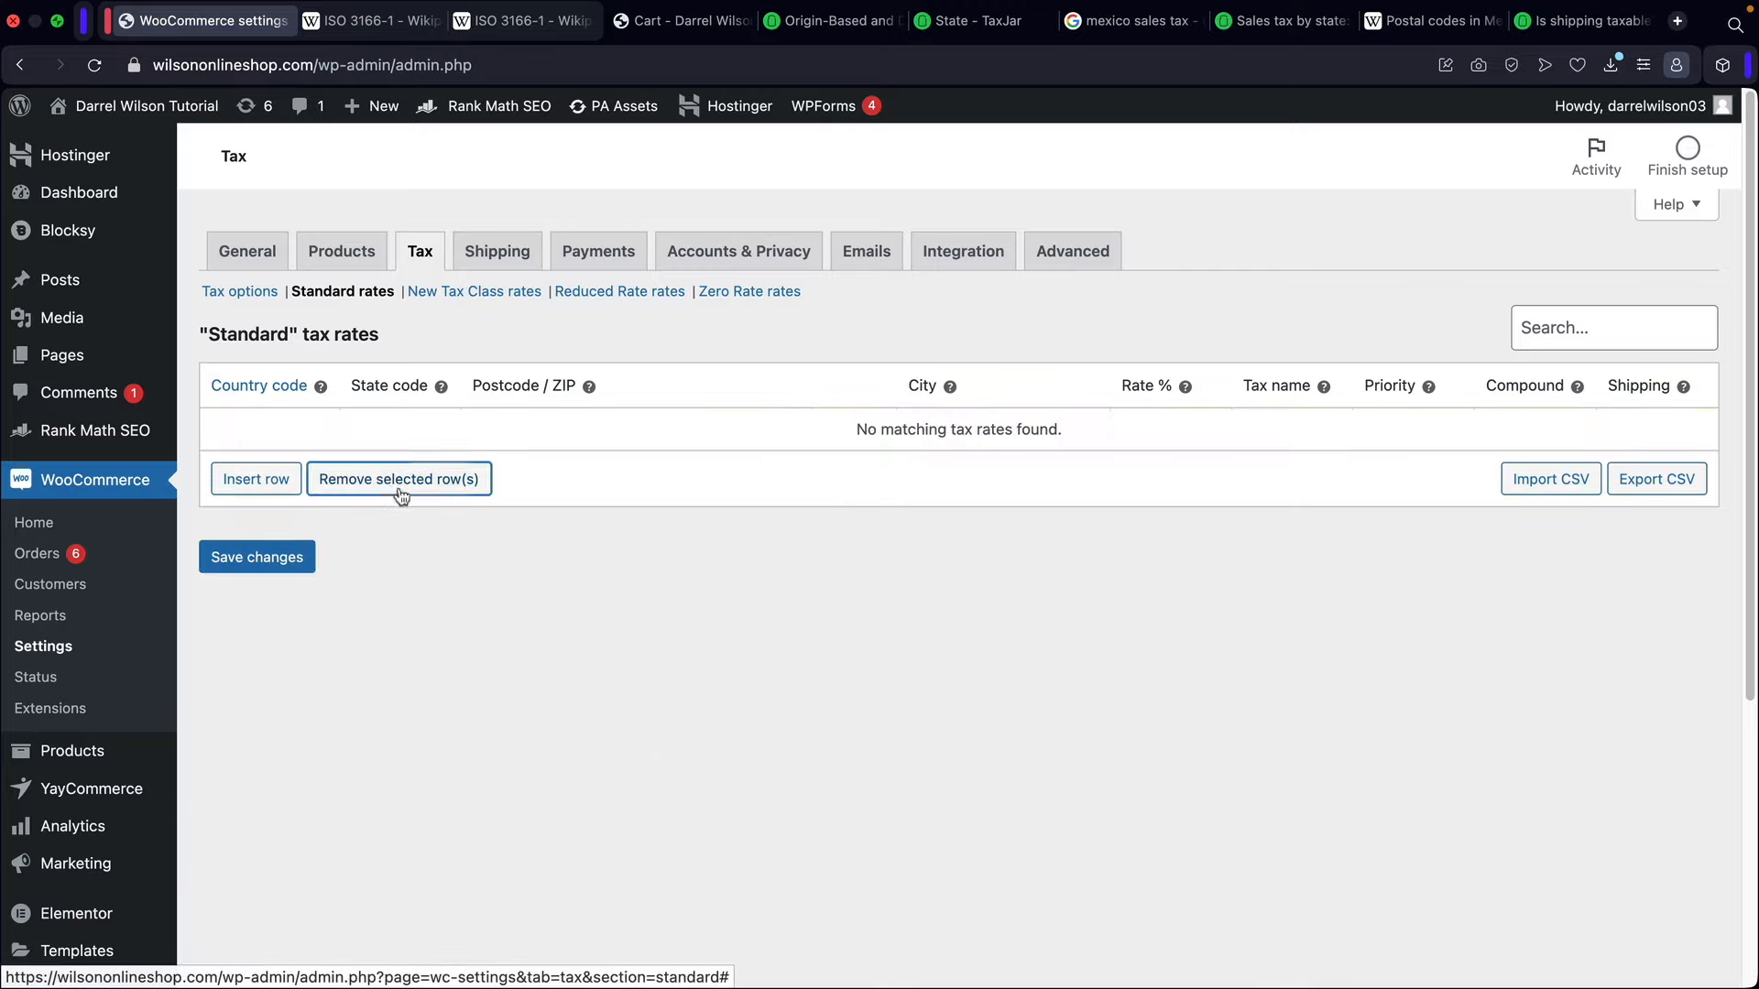
Step: Add a Standard tax rate for country US and state NV at 6.85%, looking up Nevada's statewide rate on TaxJar's map
{"action": "left_click", "coordinate": [257, 485]}
{"action": "left_click", "coordinate": [267, 446]}
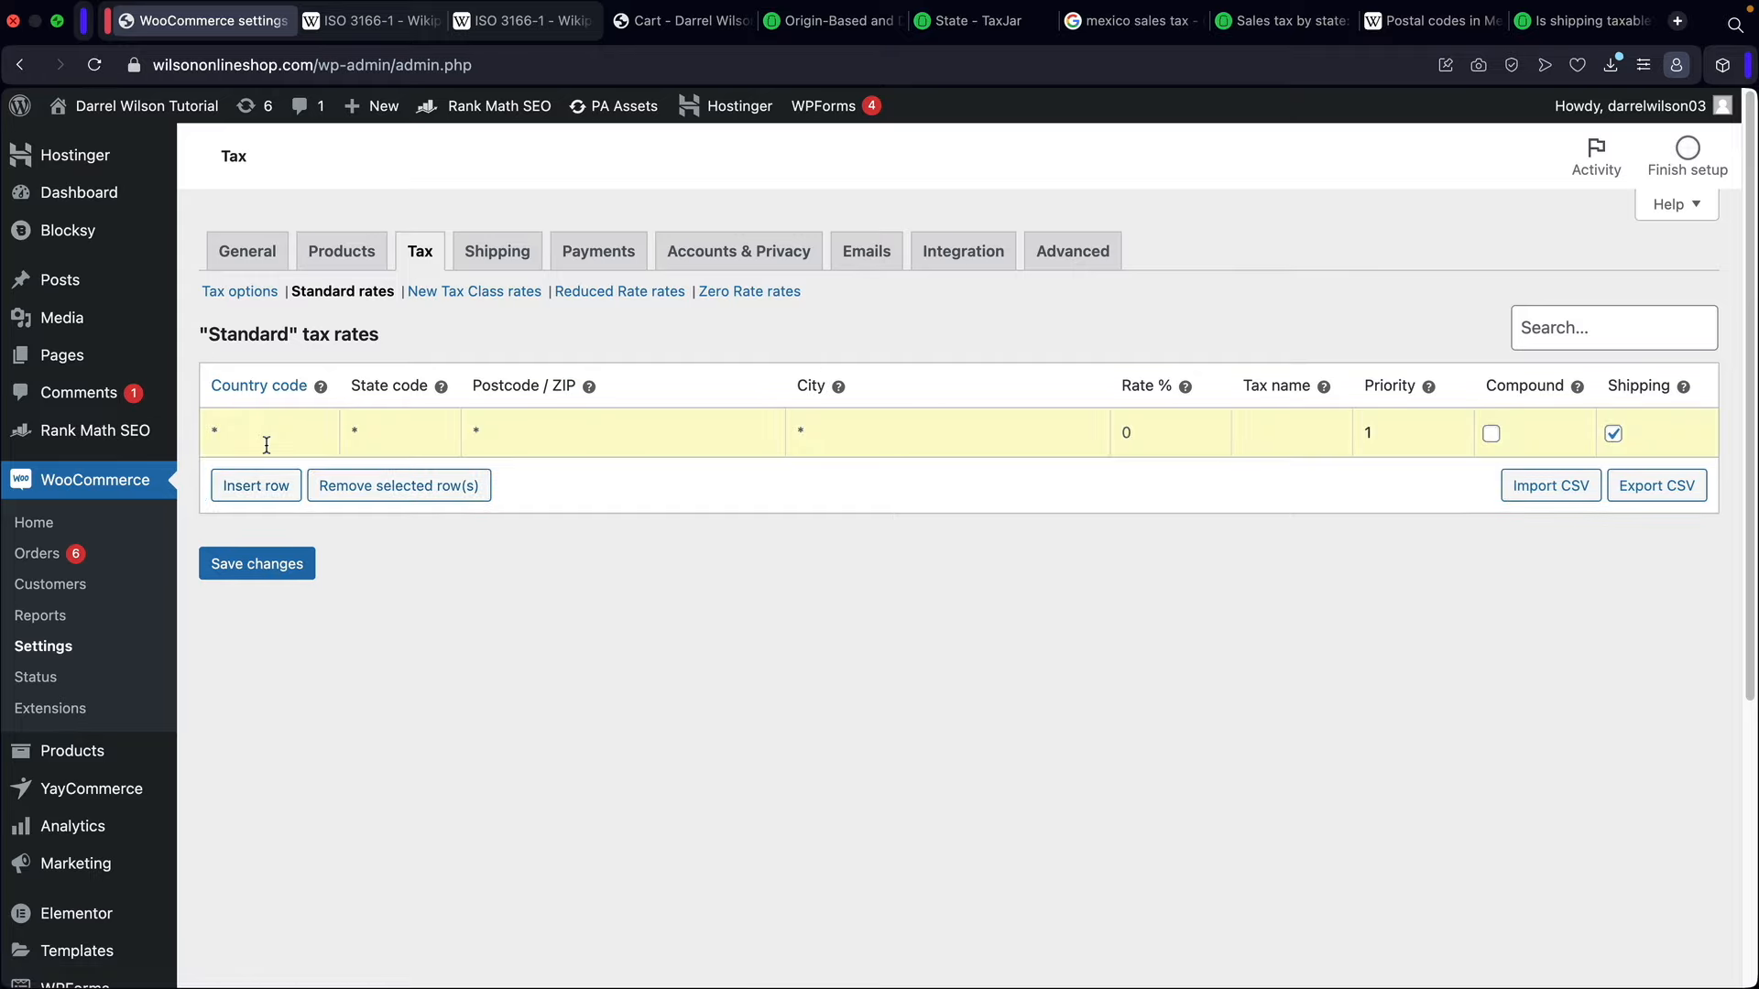
{"action": "key", "text": "Tab"}
{"action": "left_click", "coordinate": [962, 20]}
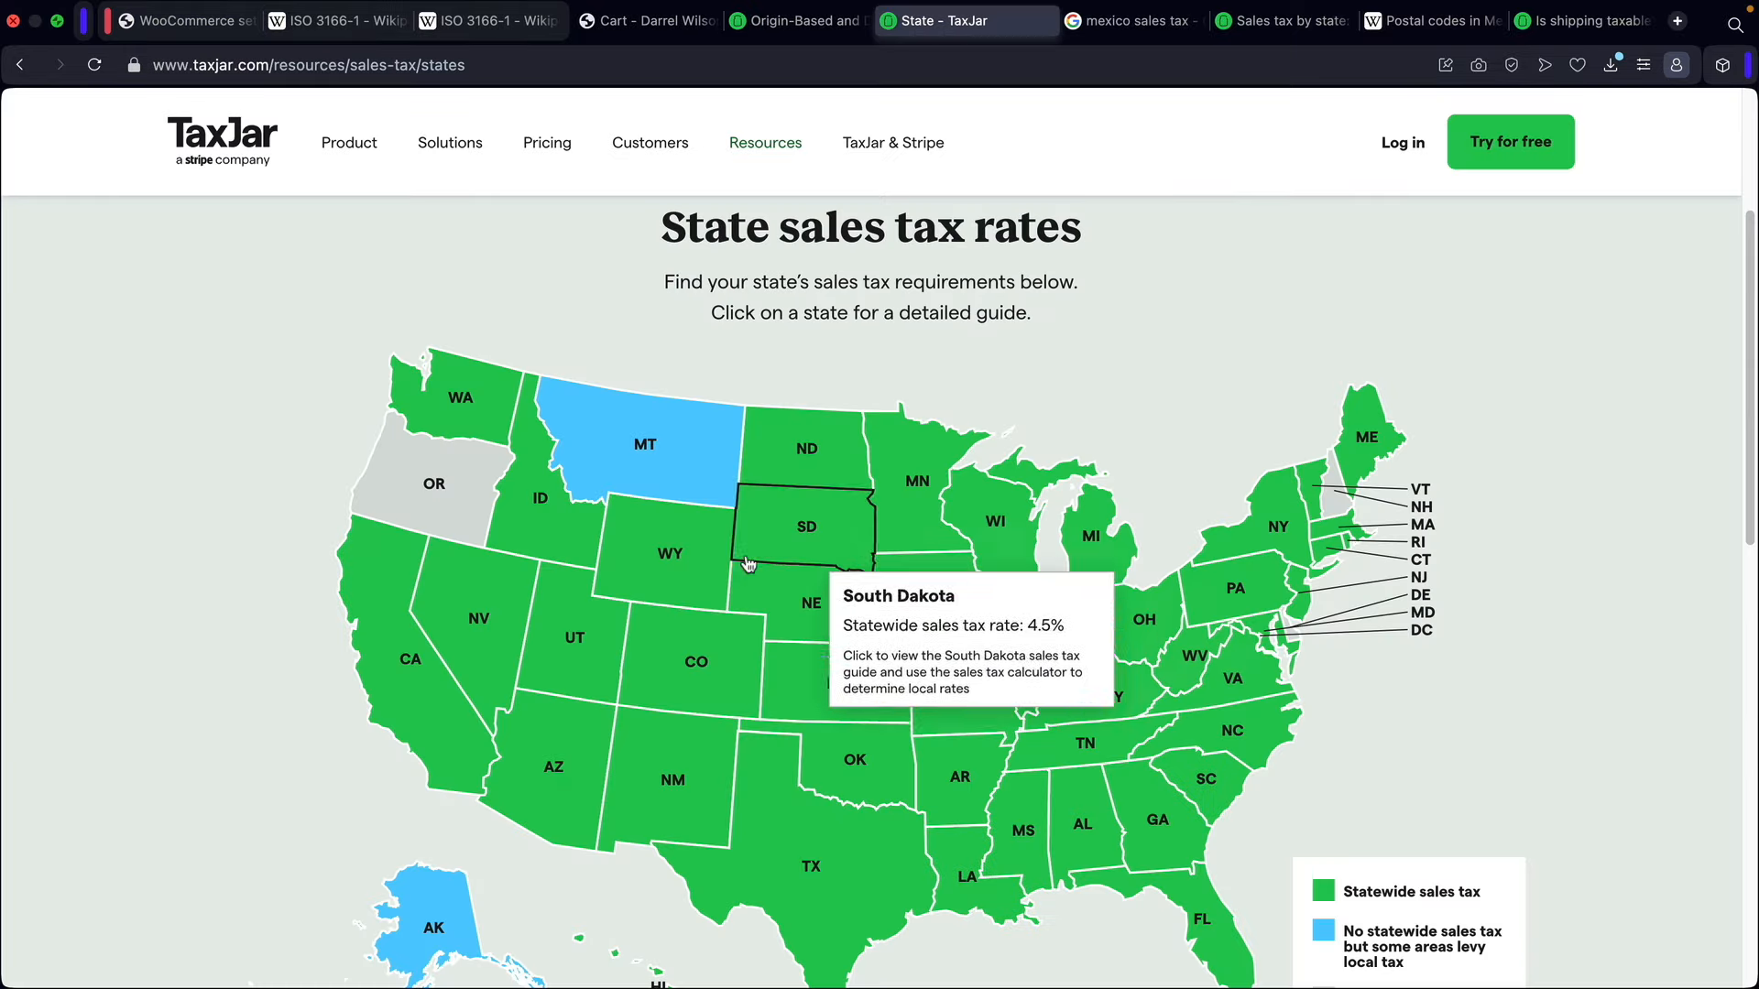
{"action": "mouse_move", "coordinate": [465, 597]}
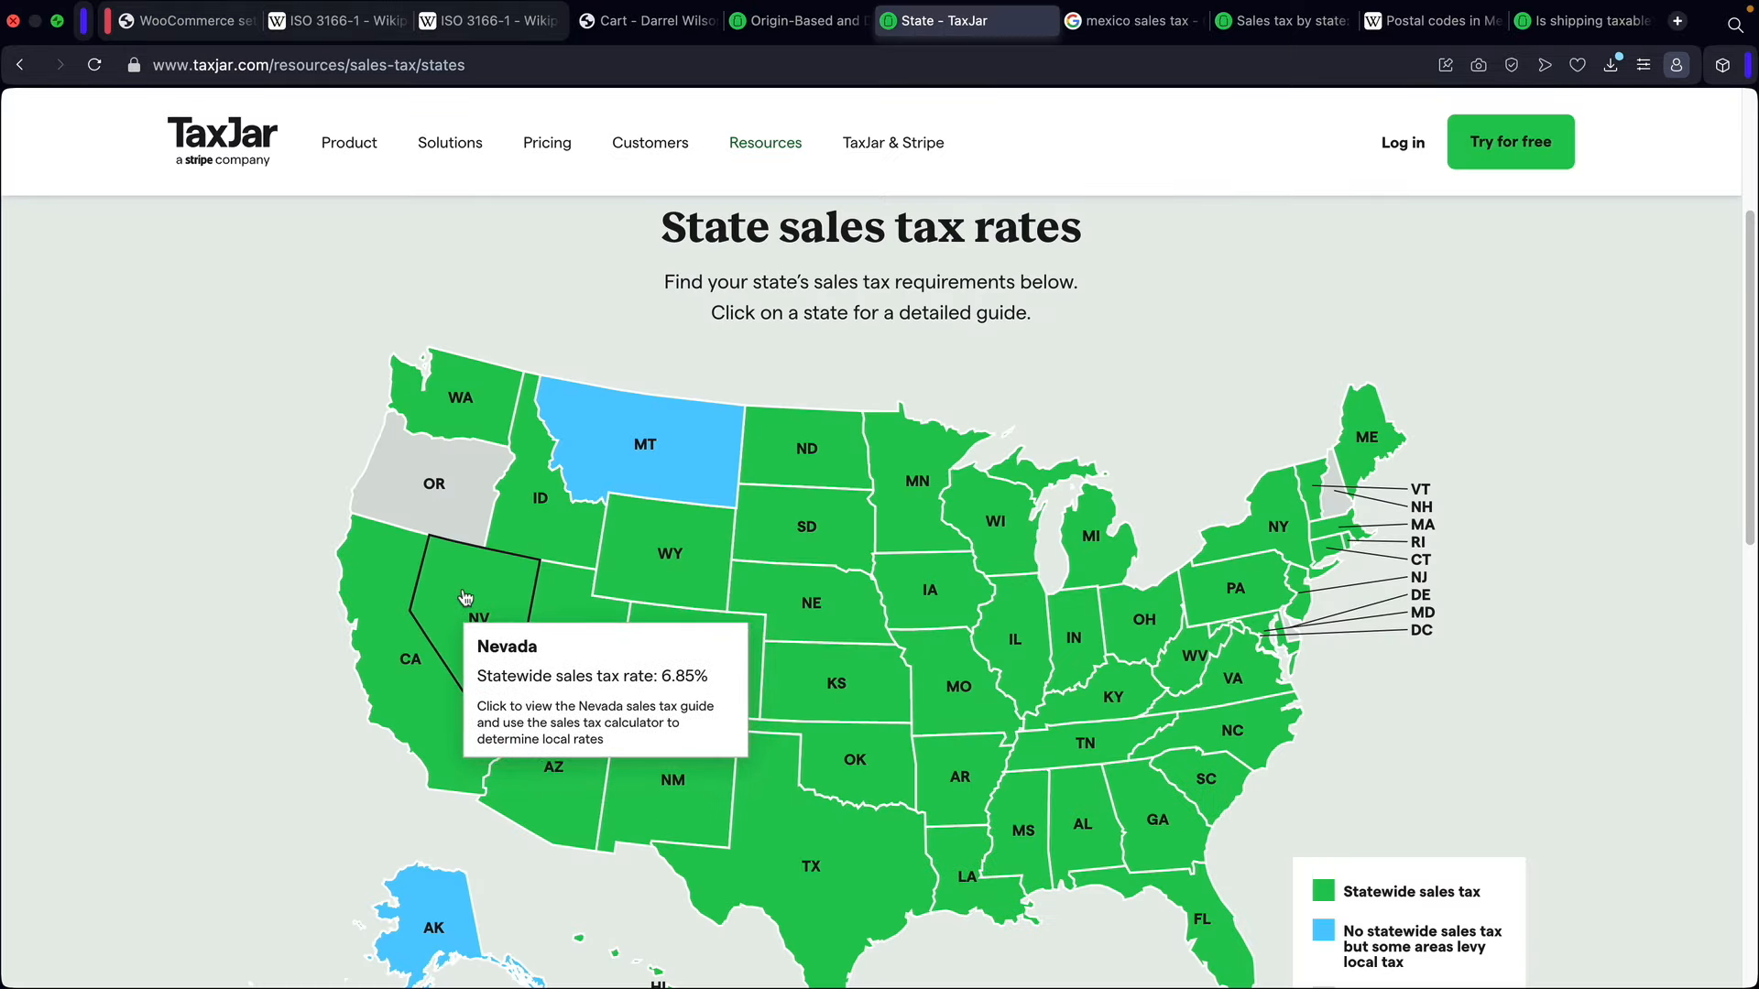
{"action": "left_click", "coordinate": [189, 22]}
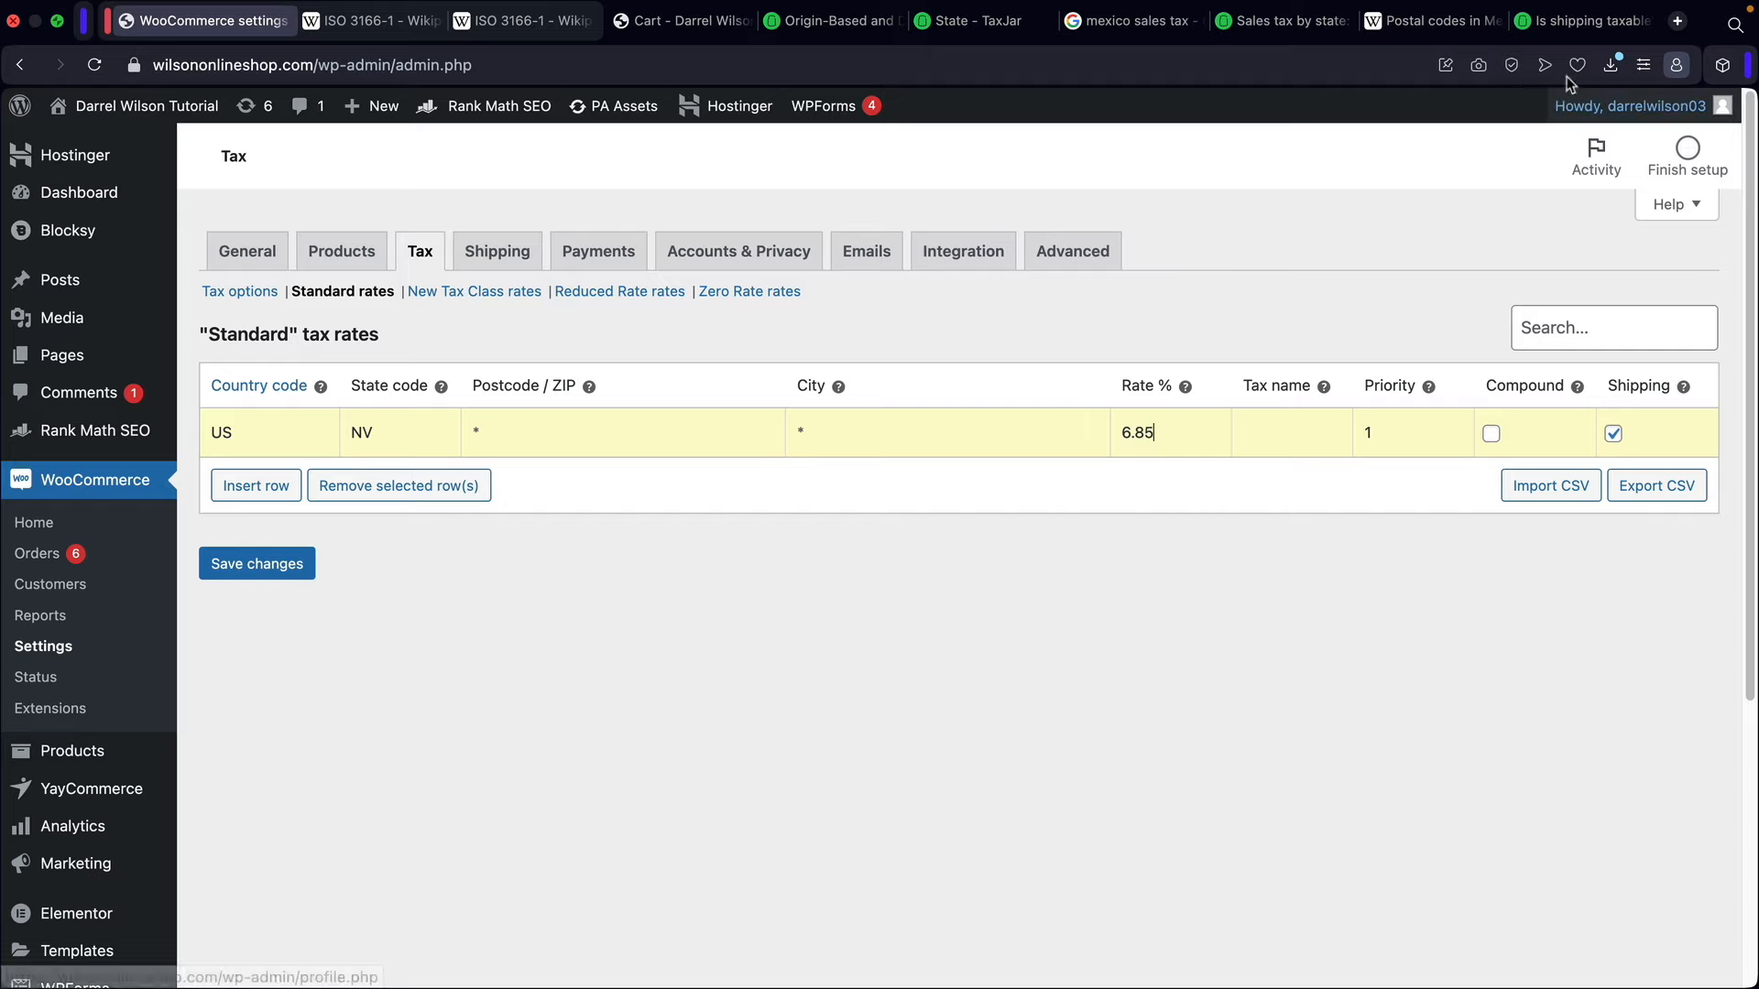
Step: Check TaxJar's list of states where shipping is taxable, exclude shipping from the NV tax rate, and save the changes
{"action": "left_click", "coordinate": [1638, 20]}
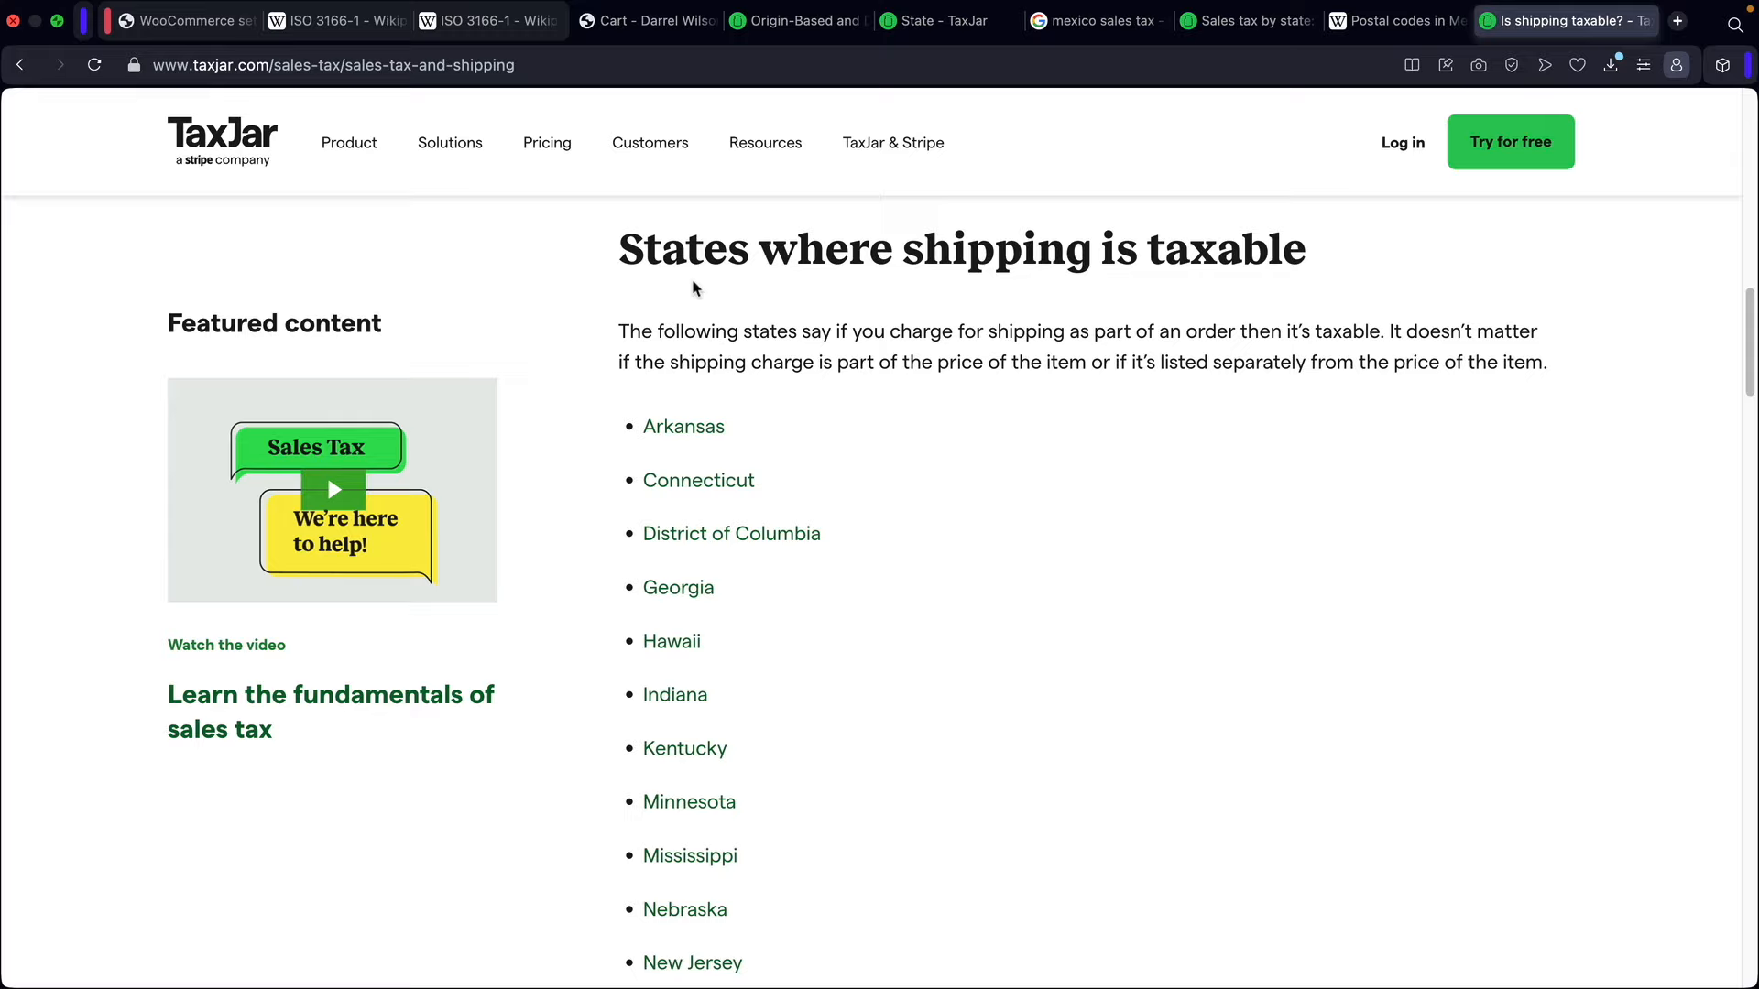
{"action": "left_click_drag", "start_coordinate": [661, 252], "coordinate": [1299, 282]}
{"action": "scroll", "coordinate": [1182, 471], "scroll_direction": "down", "scroll_amount": 5}
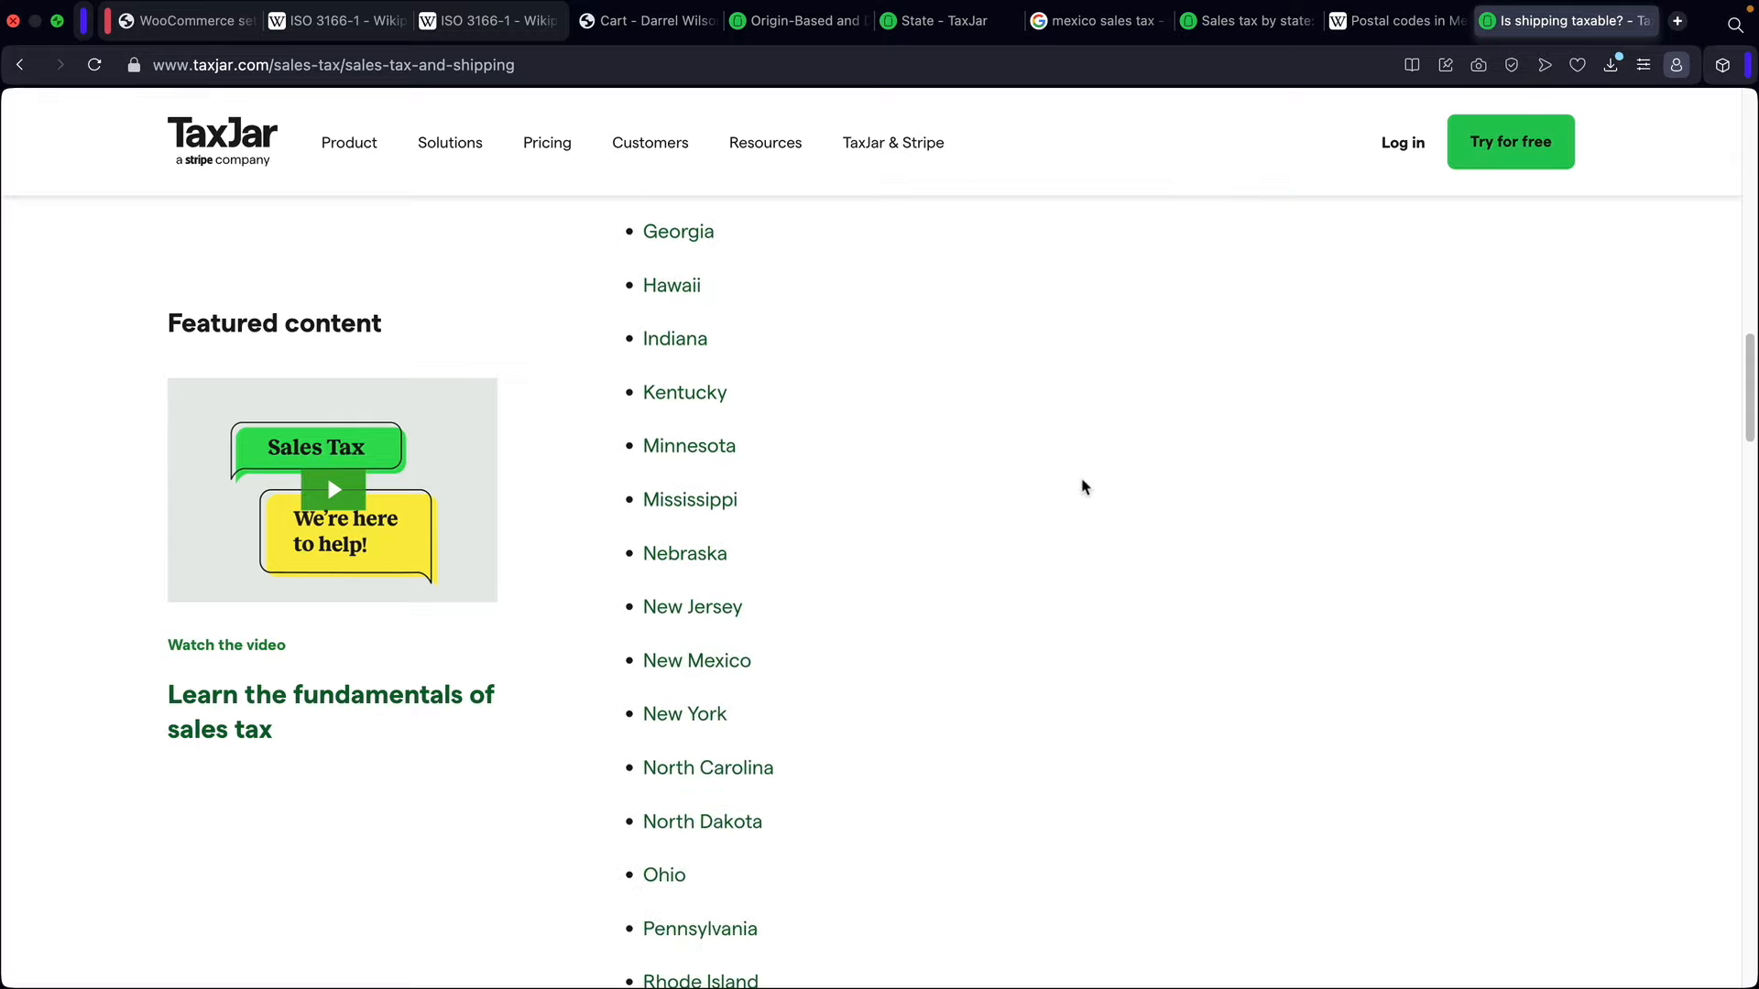
{"action": "scroll", "coordinate": [861, 701], "scroll_direction": "up", "scroll_amount": 5}
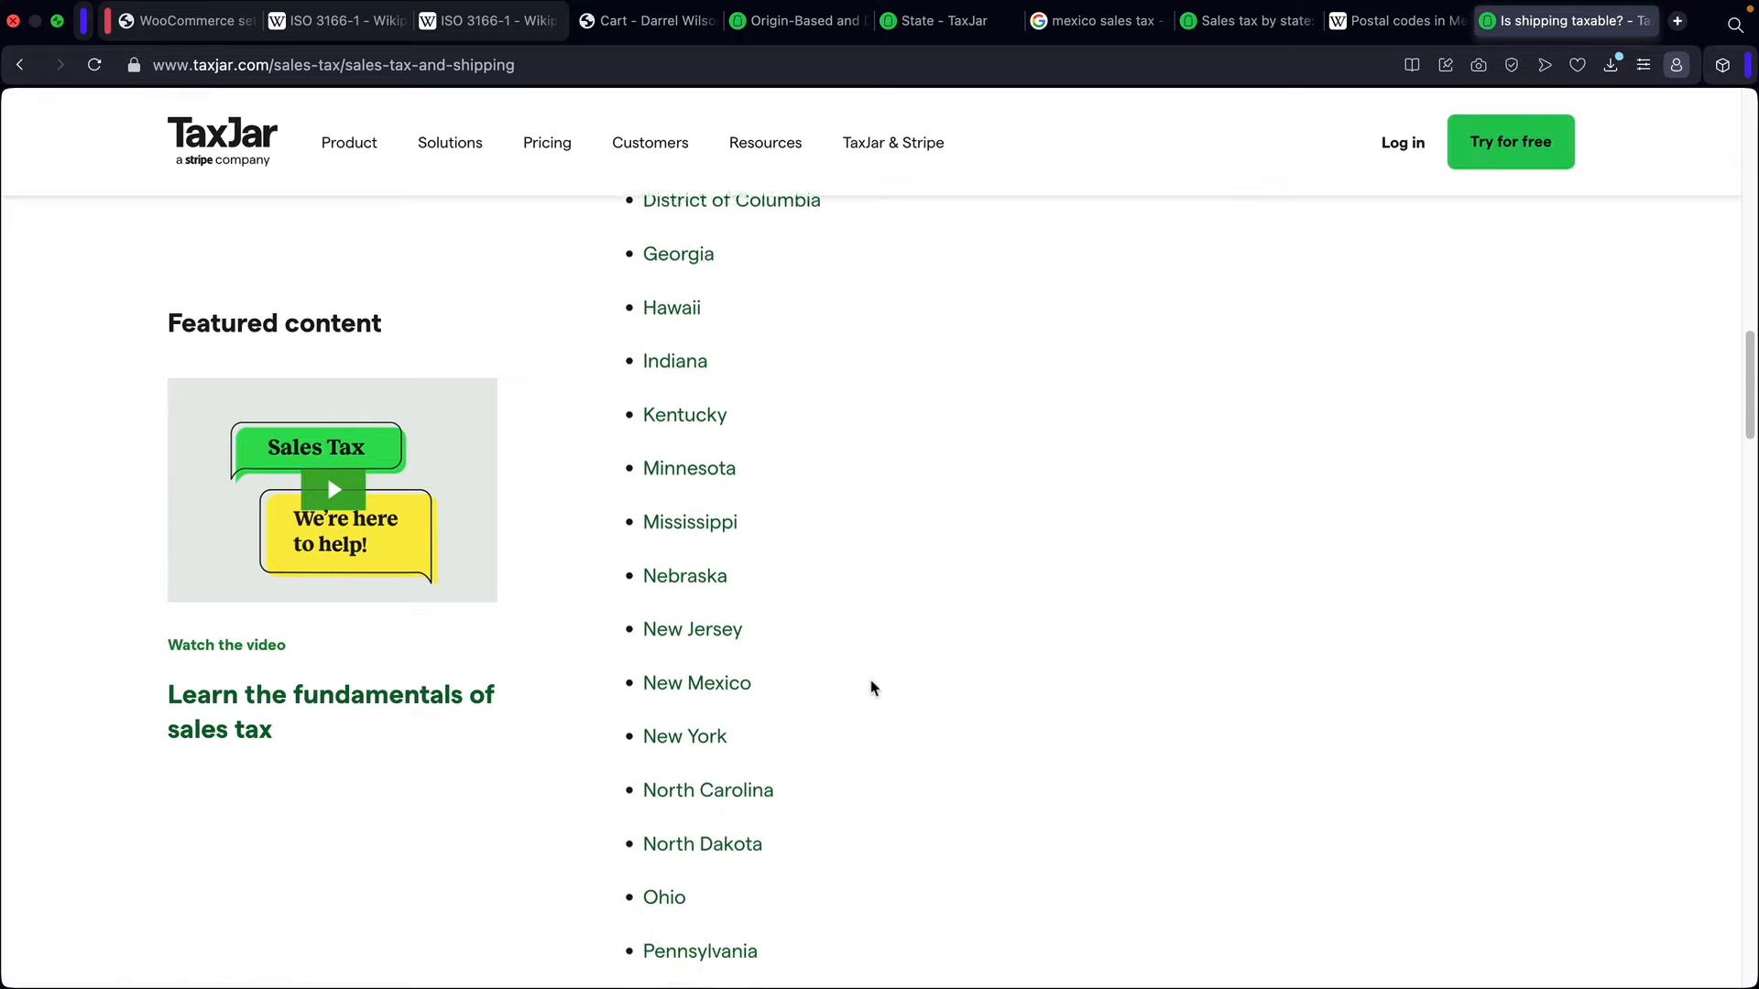
{"action": "left_click", "coordinate": [976, 675]}
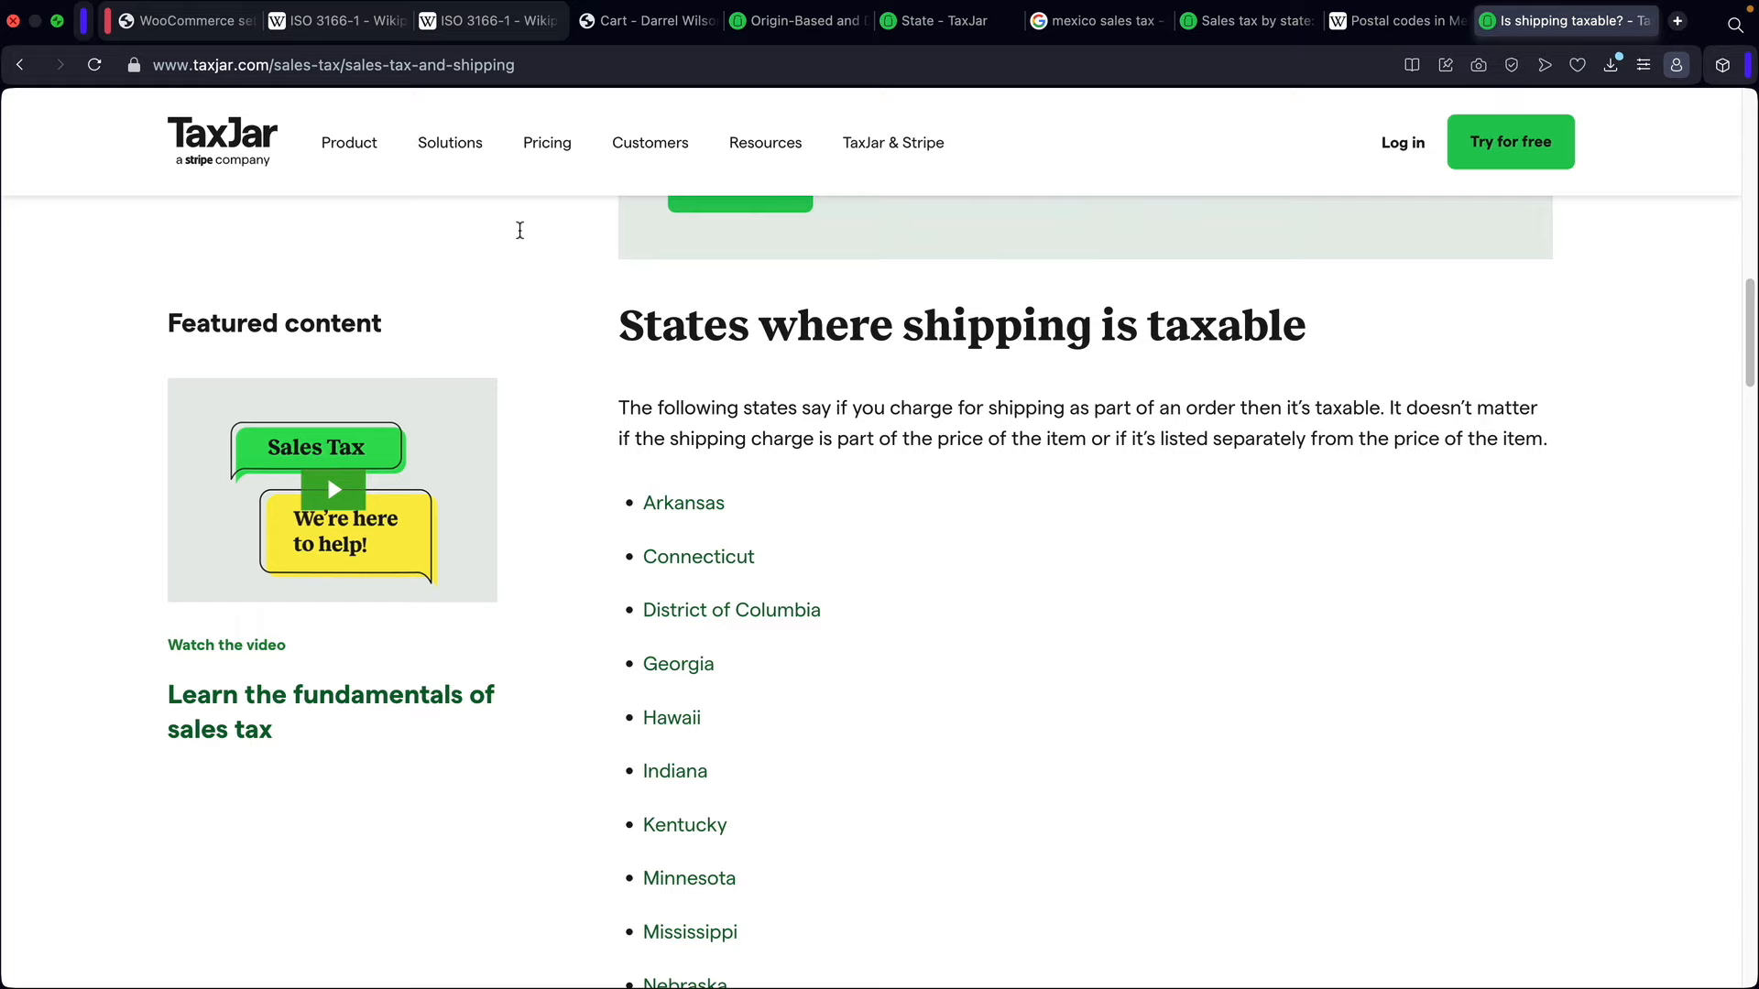
{"action": "left_click", "coordinate": [188, 33]}
{"action": "left_click", "coordinate": [1605, 436]}
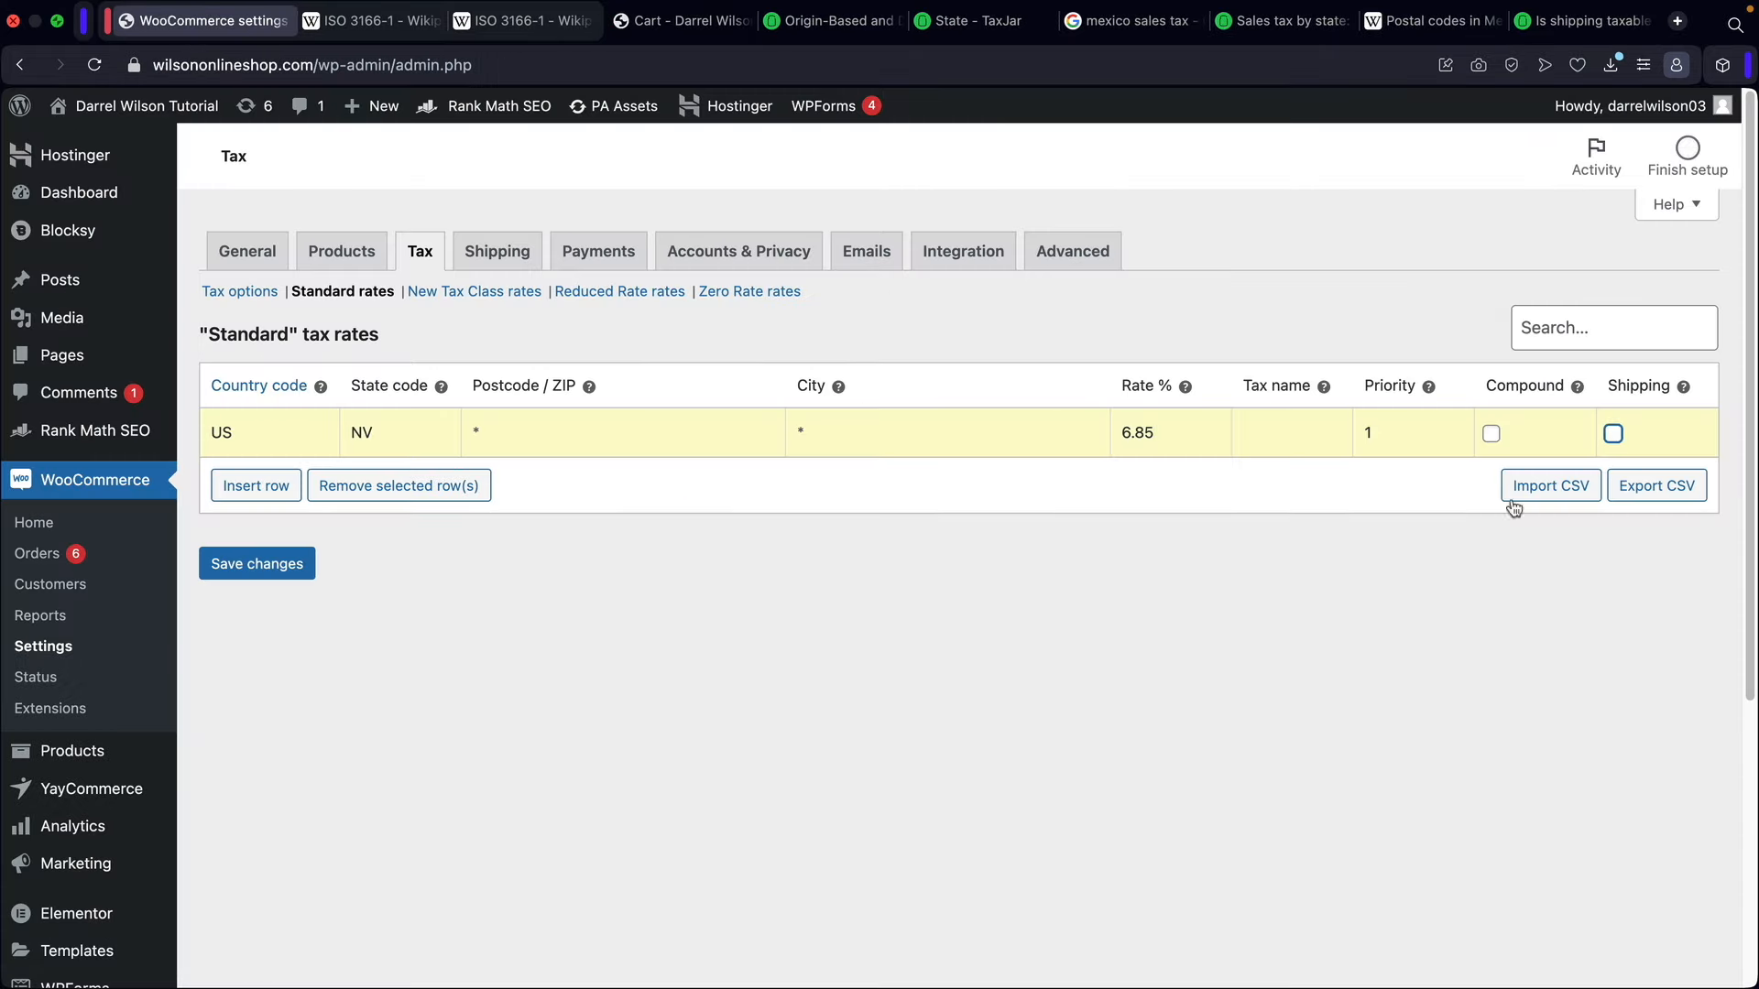
{"action": "left_click", "coordinate": [275, 566]}
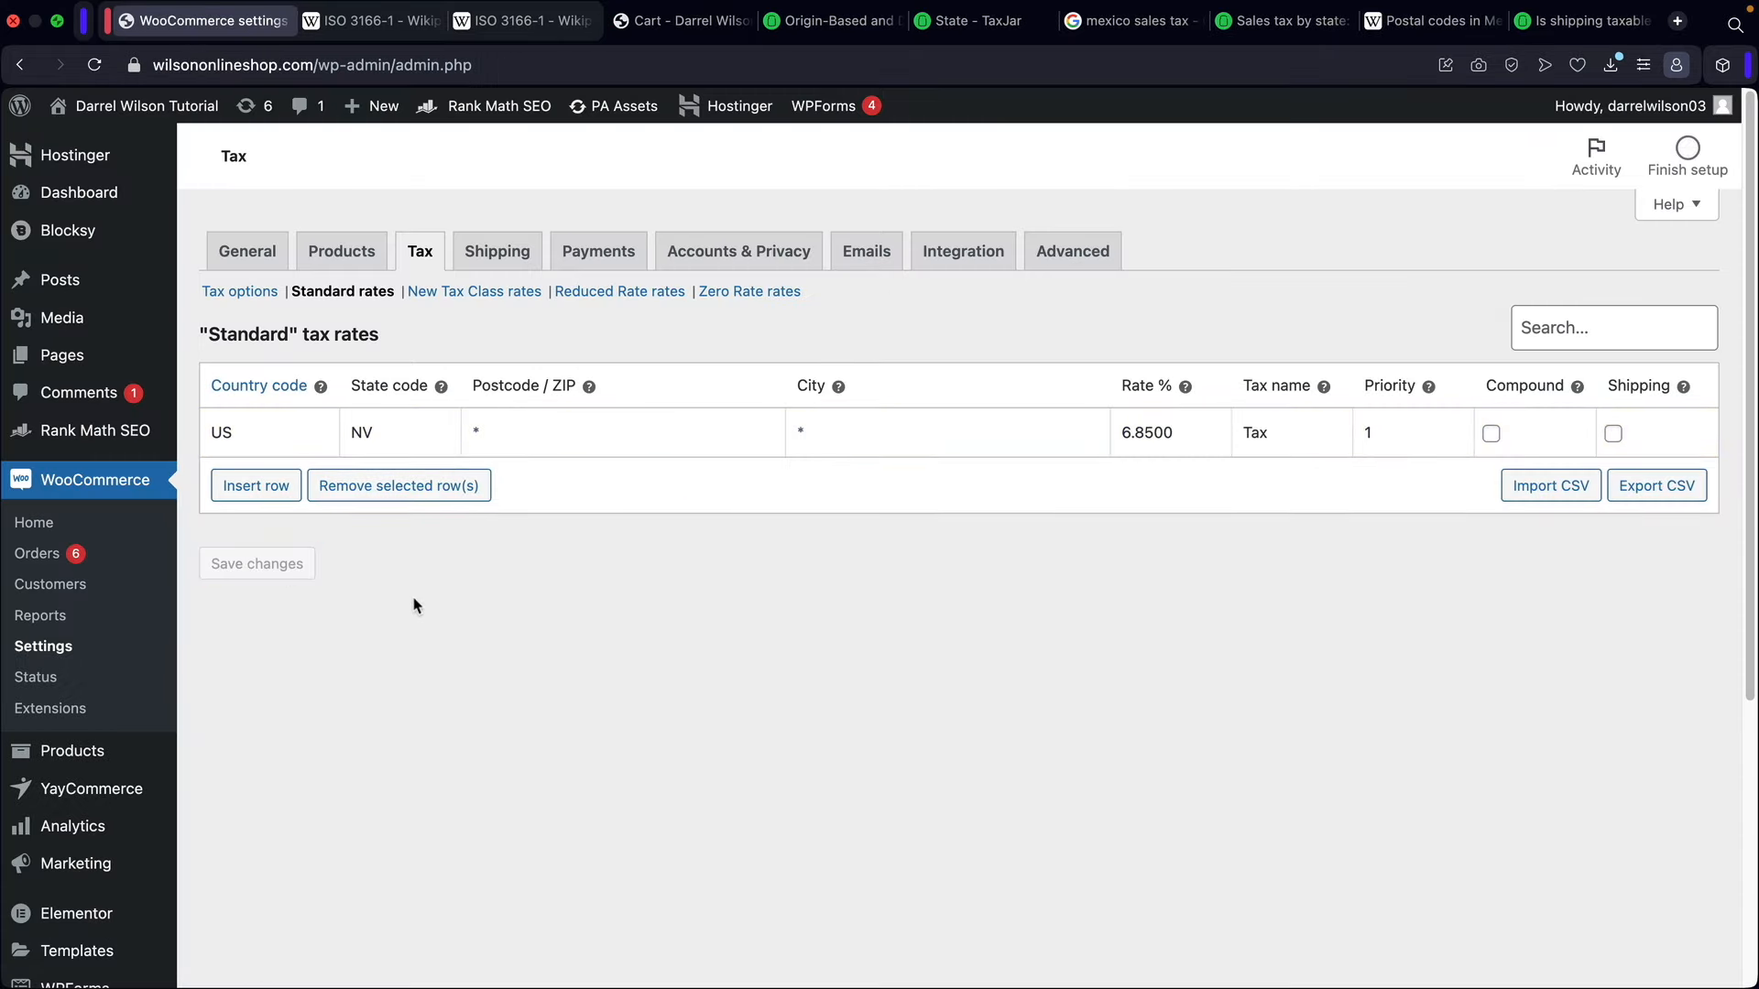
{"action": "left_click", "coordinate": [371, 436]}
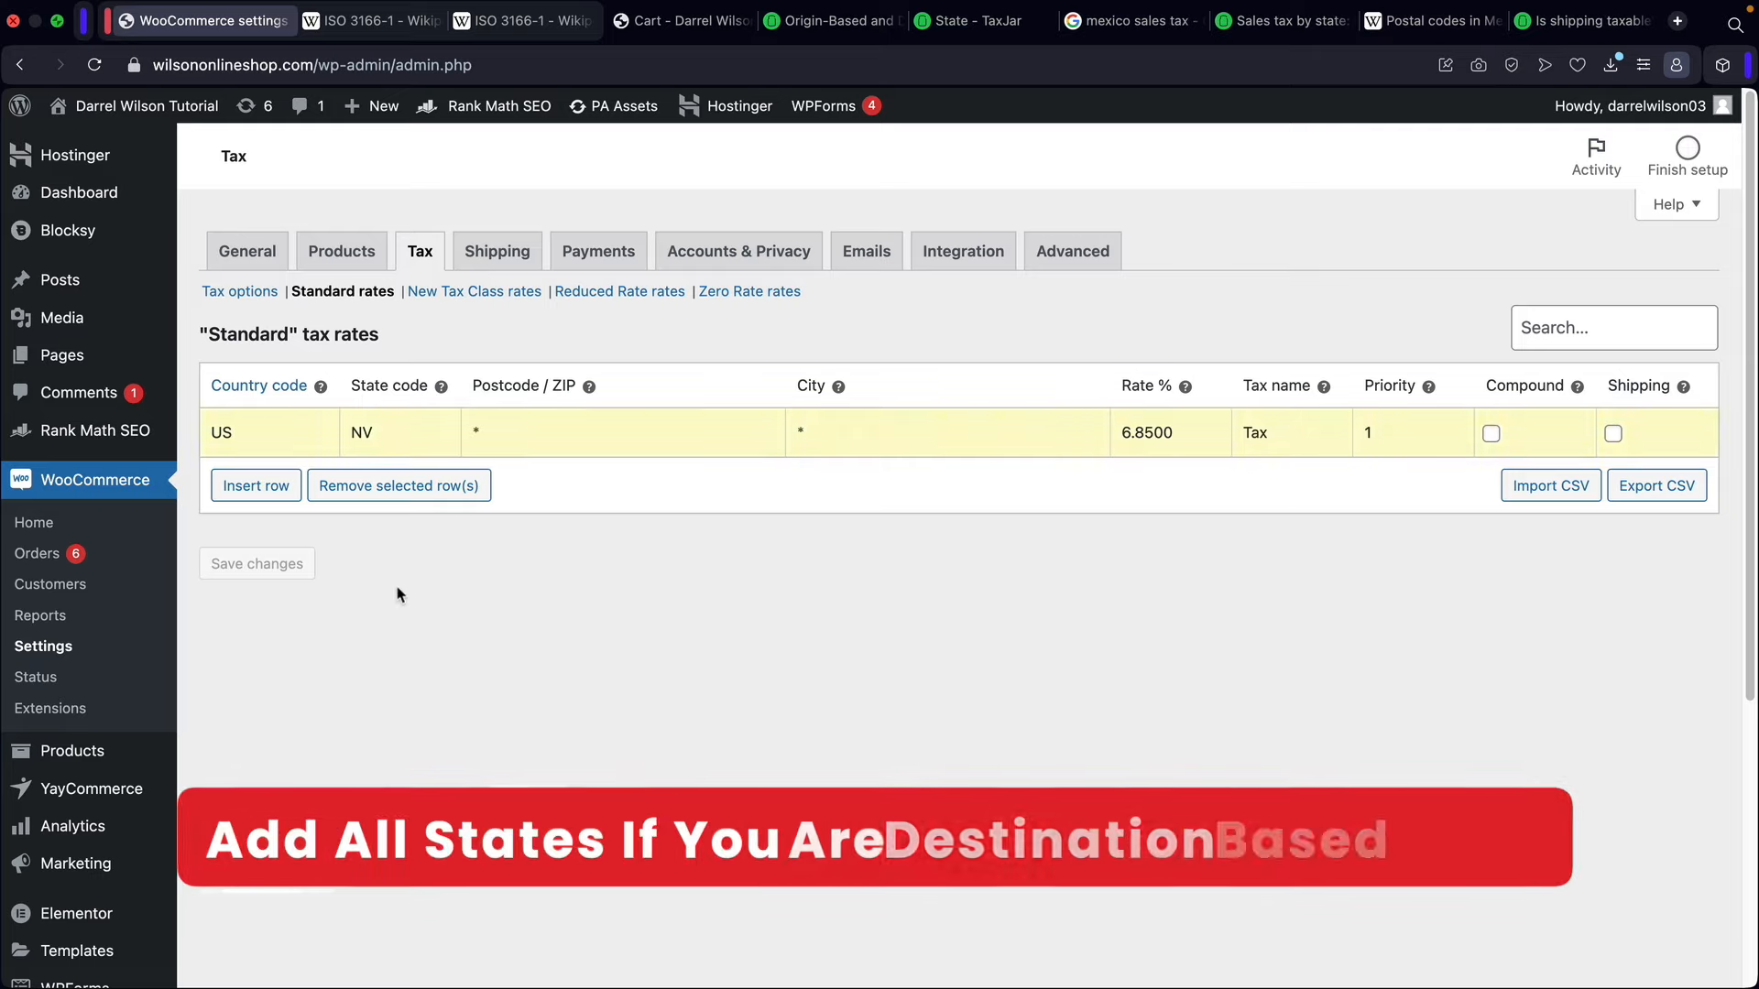
{"action": "left_click", "coordinate": [585, 579]}
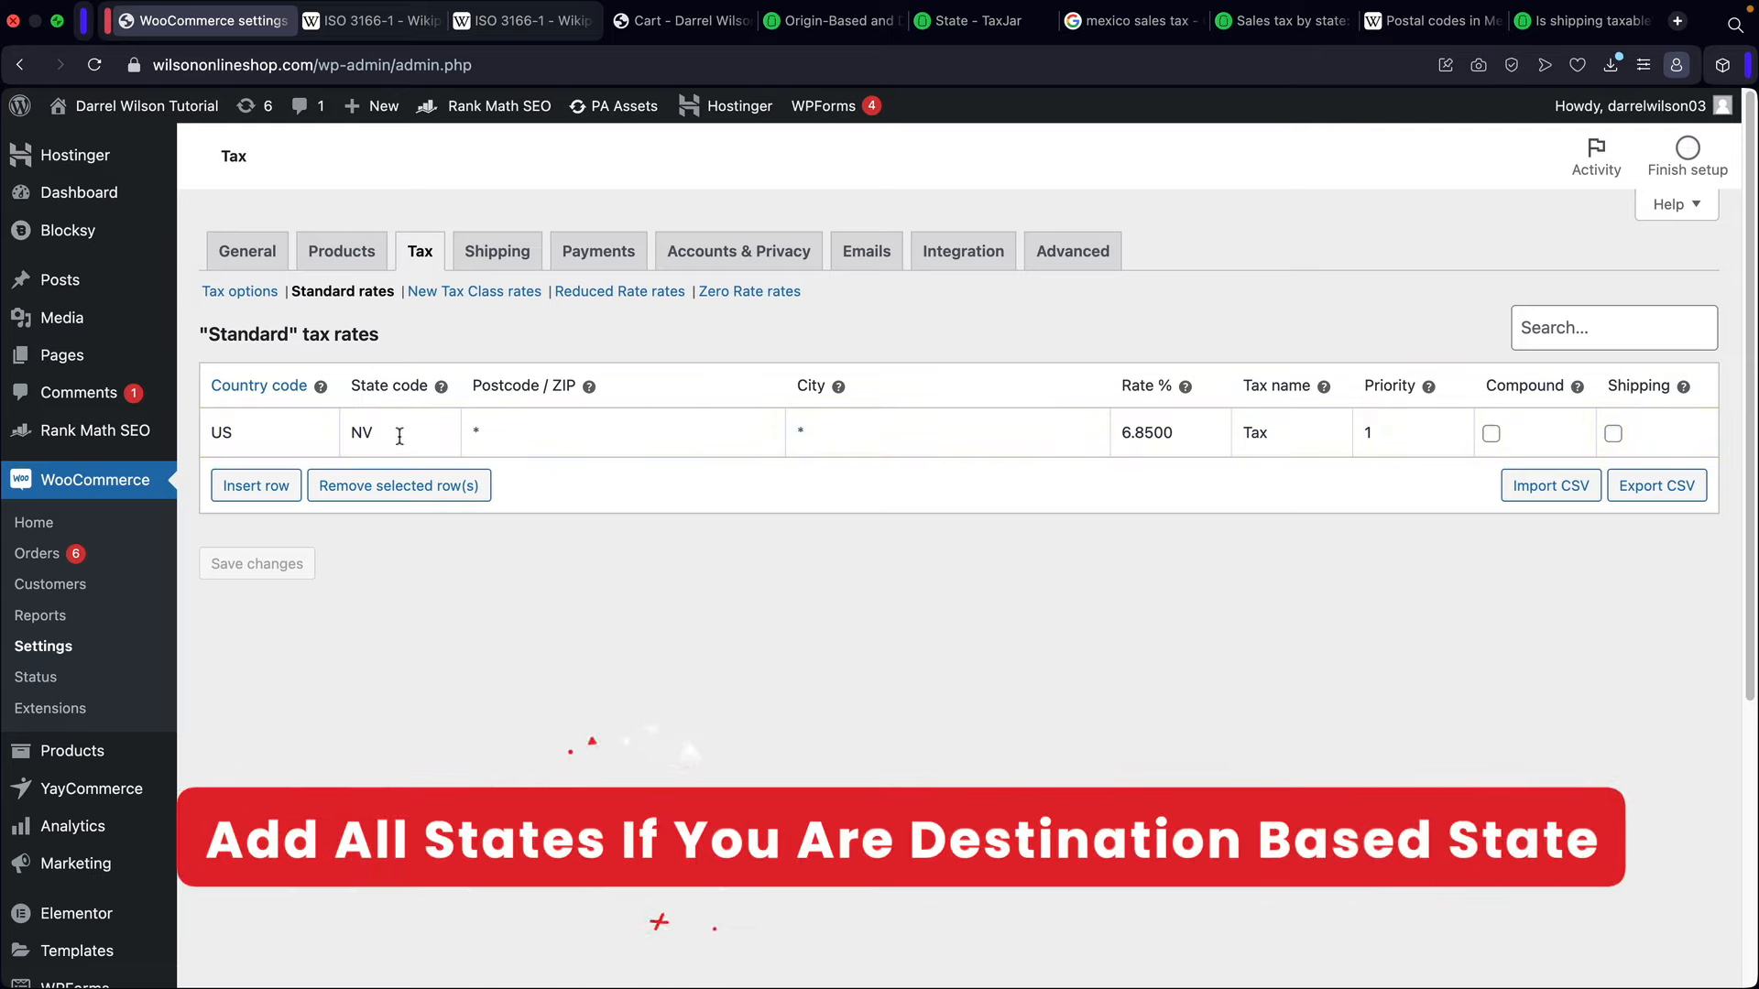
{"action": "left_click", "coordinate": [449, 434]}
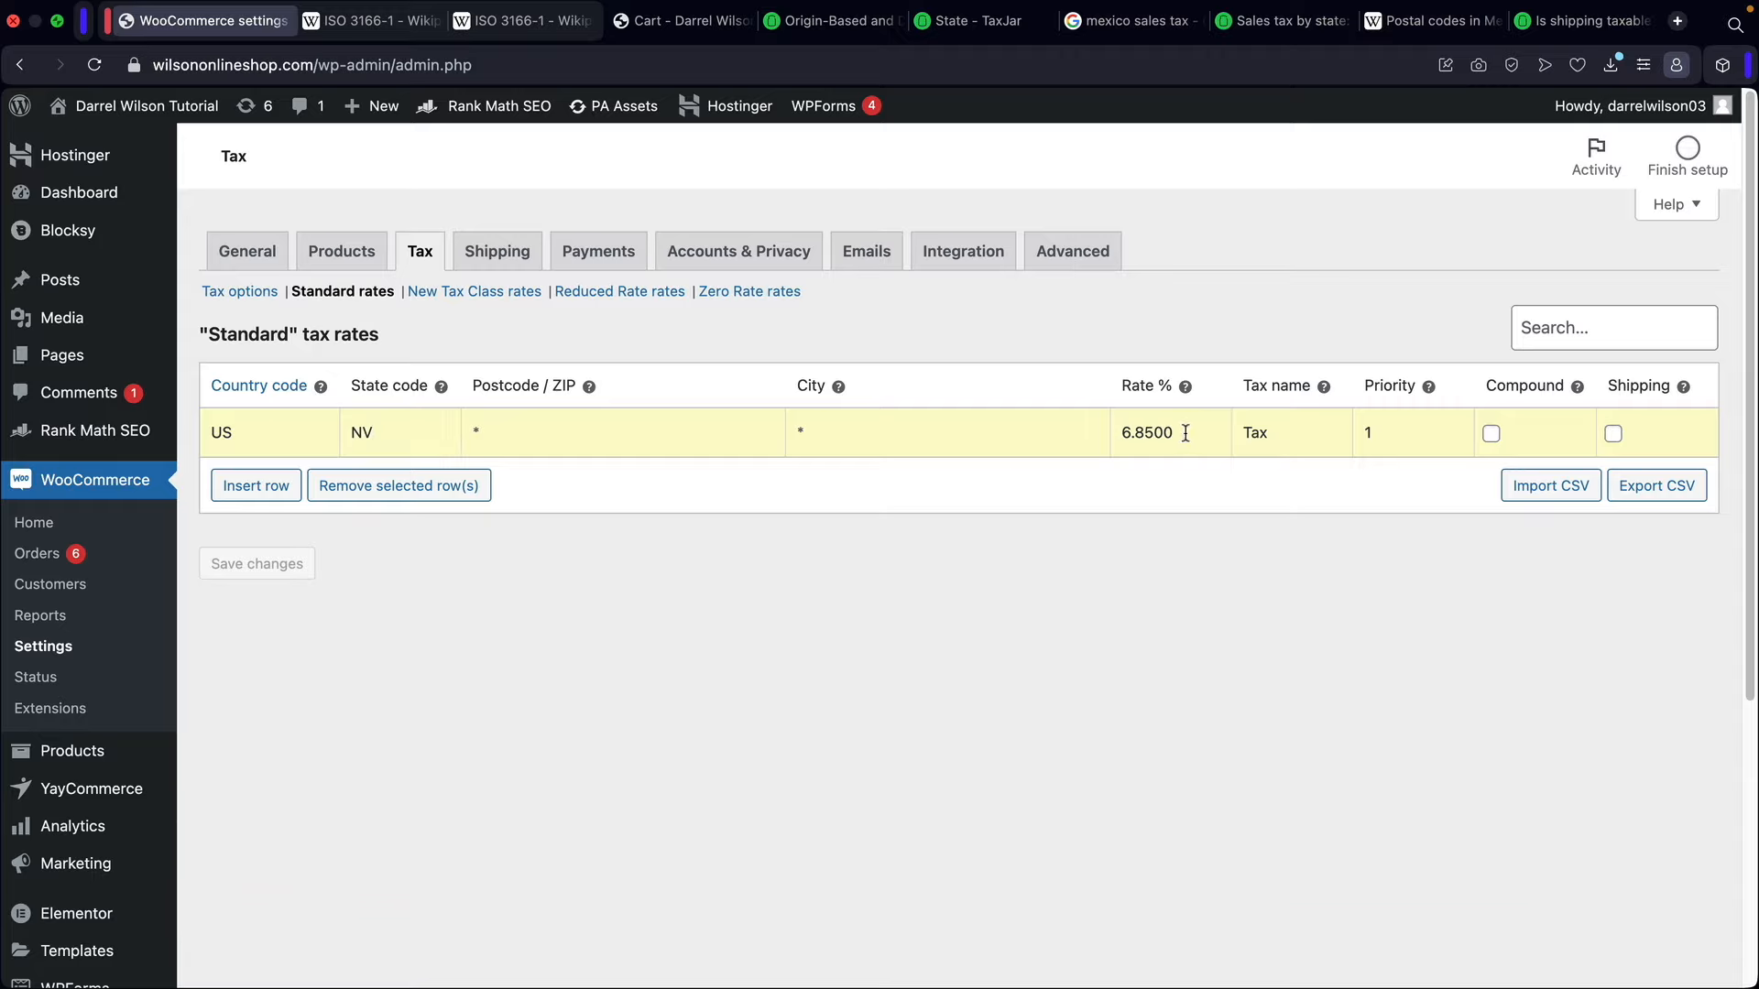
{"action": "left_click_drag", "start_coordinate": [1180, 434], "coordinate": [1125, 431]}
{"action": "left_click", "coordinate": [927, 511]}
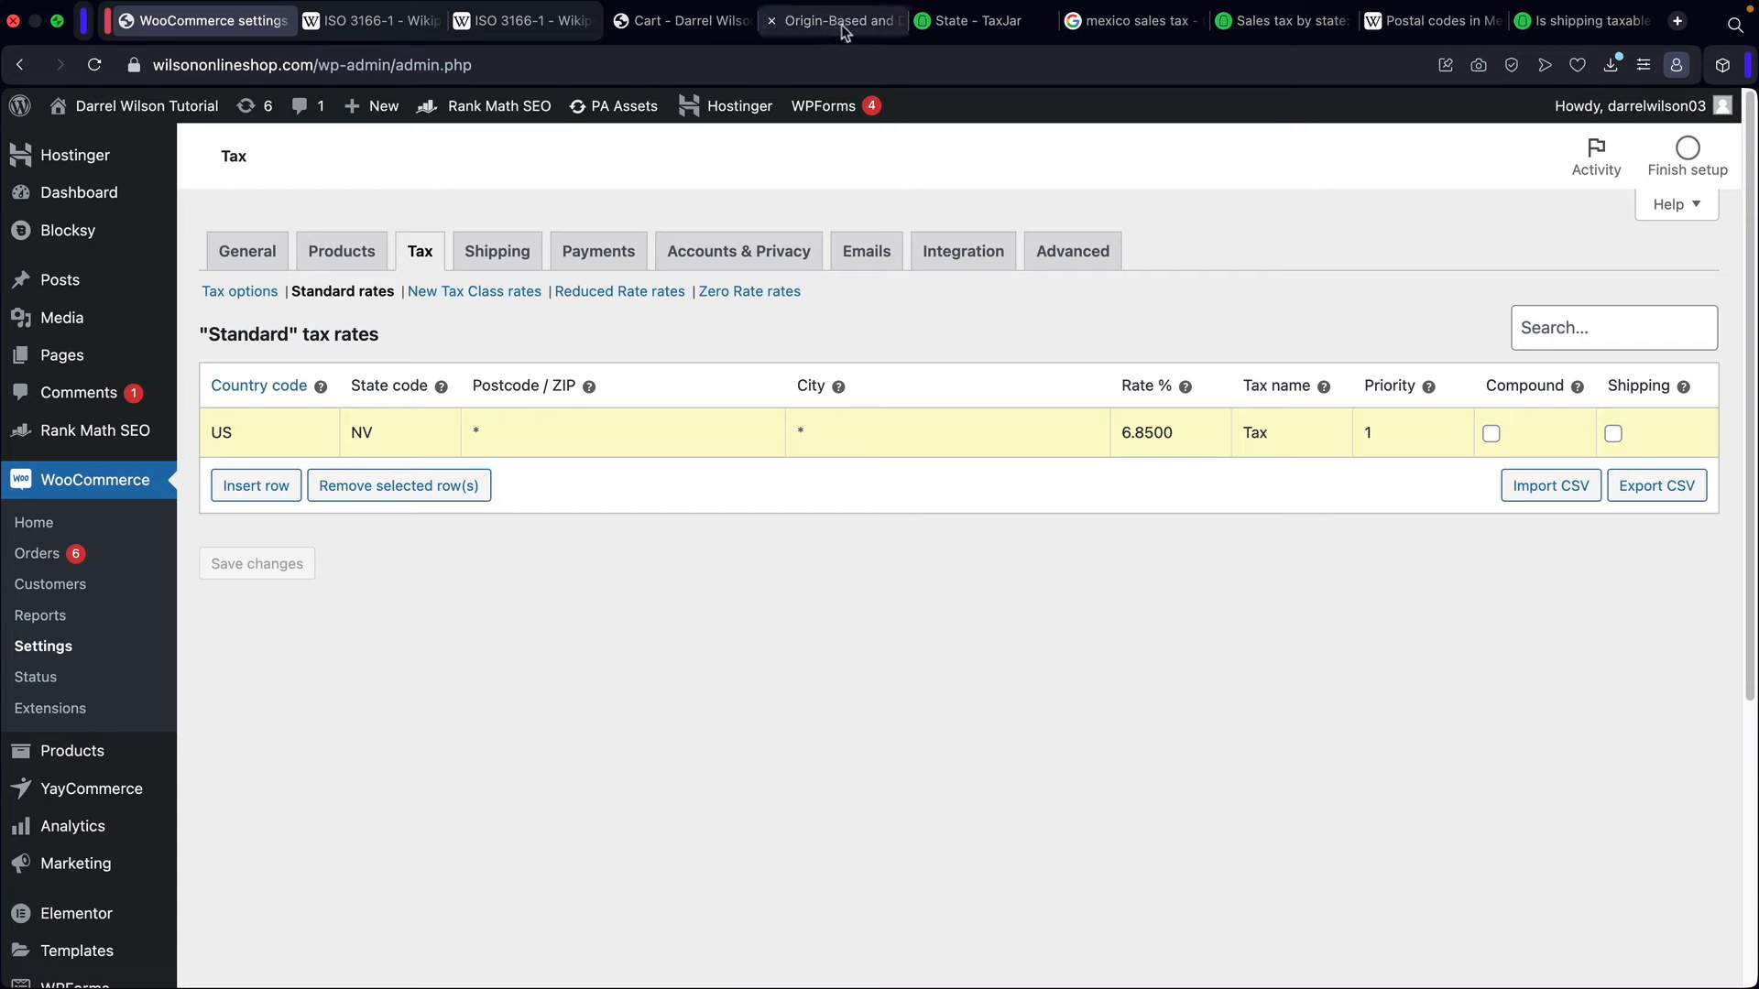
Step: Look up Washington's statewide sales tax rate on TaxJar's map and its alpha code in Statistics Canada's list of U.S. states
{"action": "left_click", "coordinate": [972, 20]}
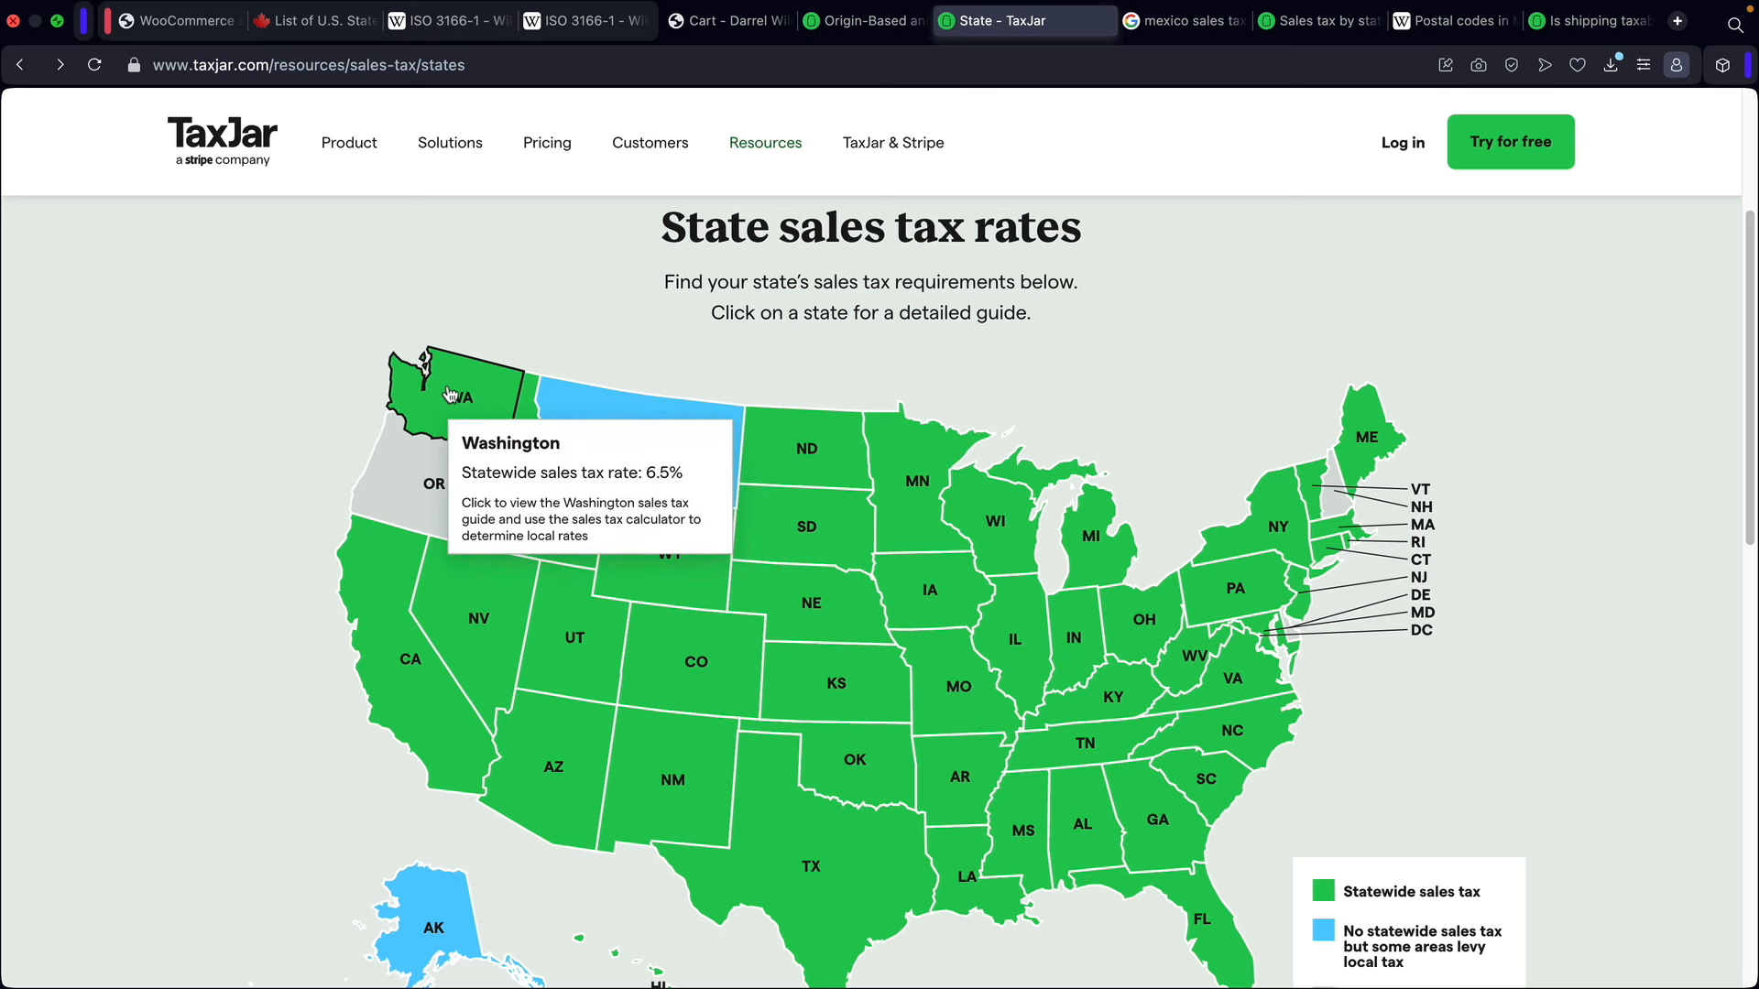
{"action": "left_click", "coordinate": [314, 28]}
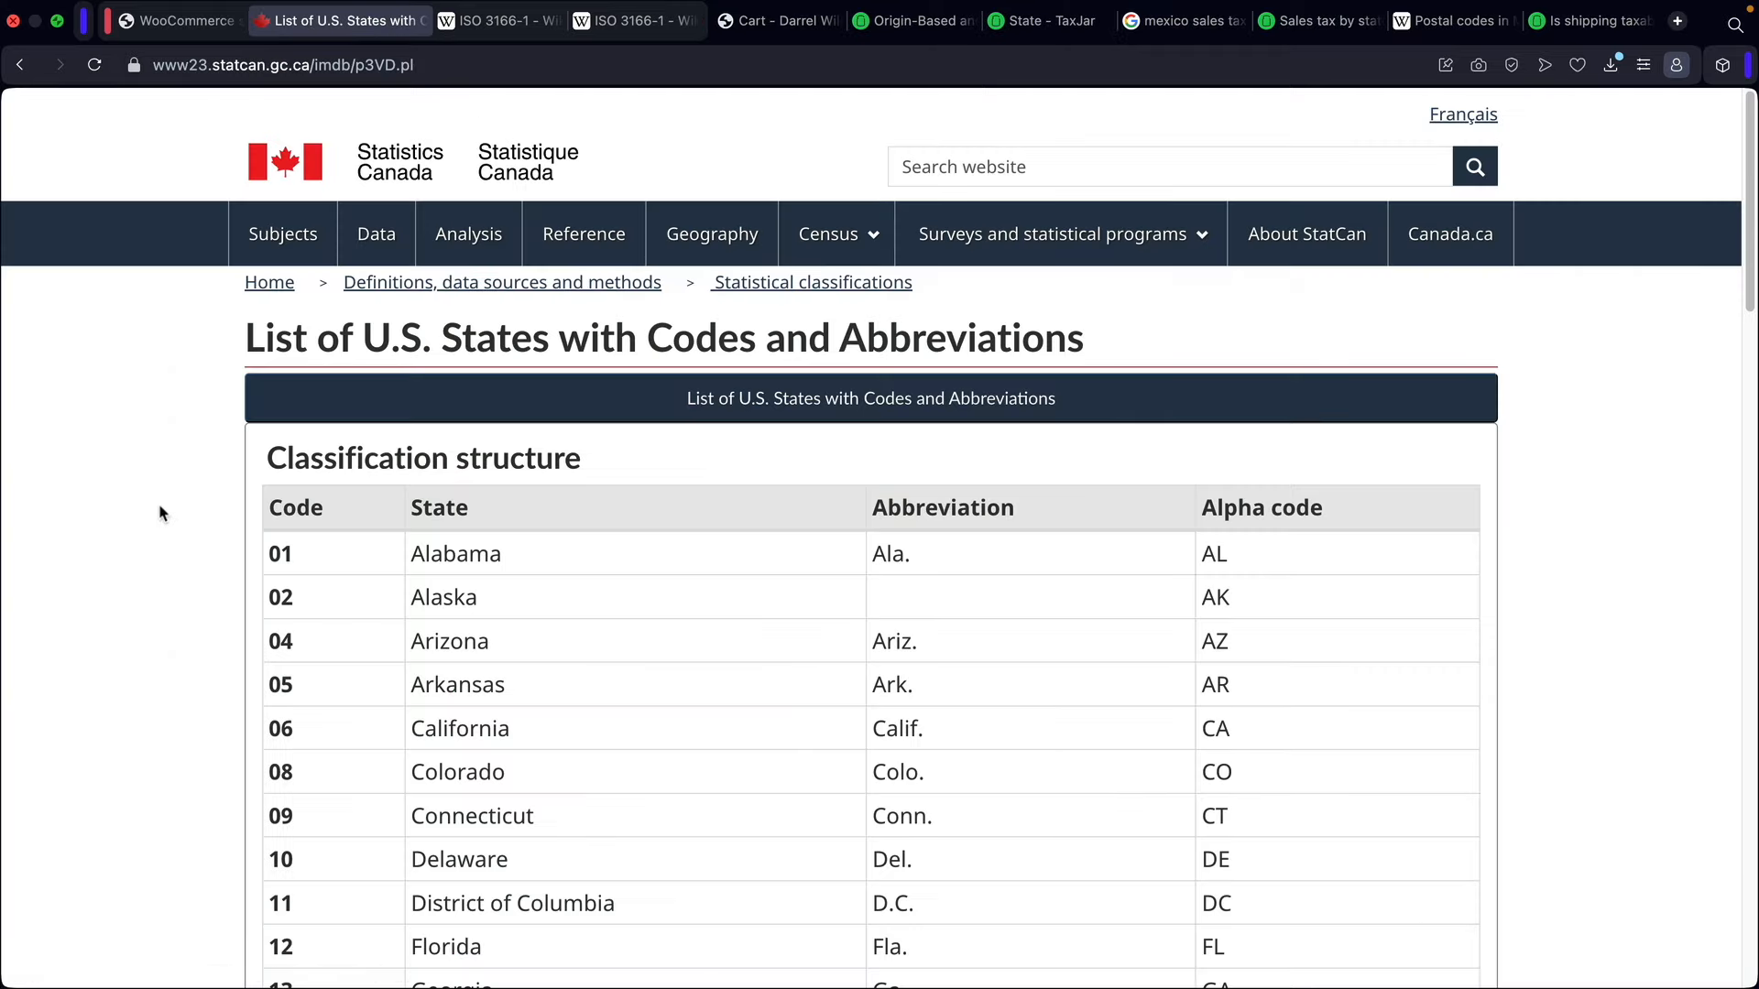
{"action": "scroll", "coordinate": [172, 525], "scroll_direction": "down", "scroll_amount": 3}
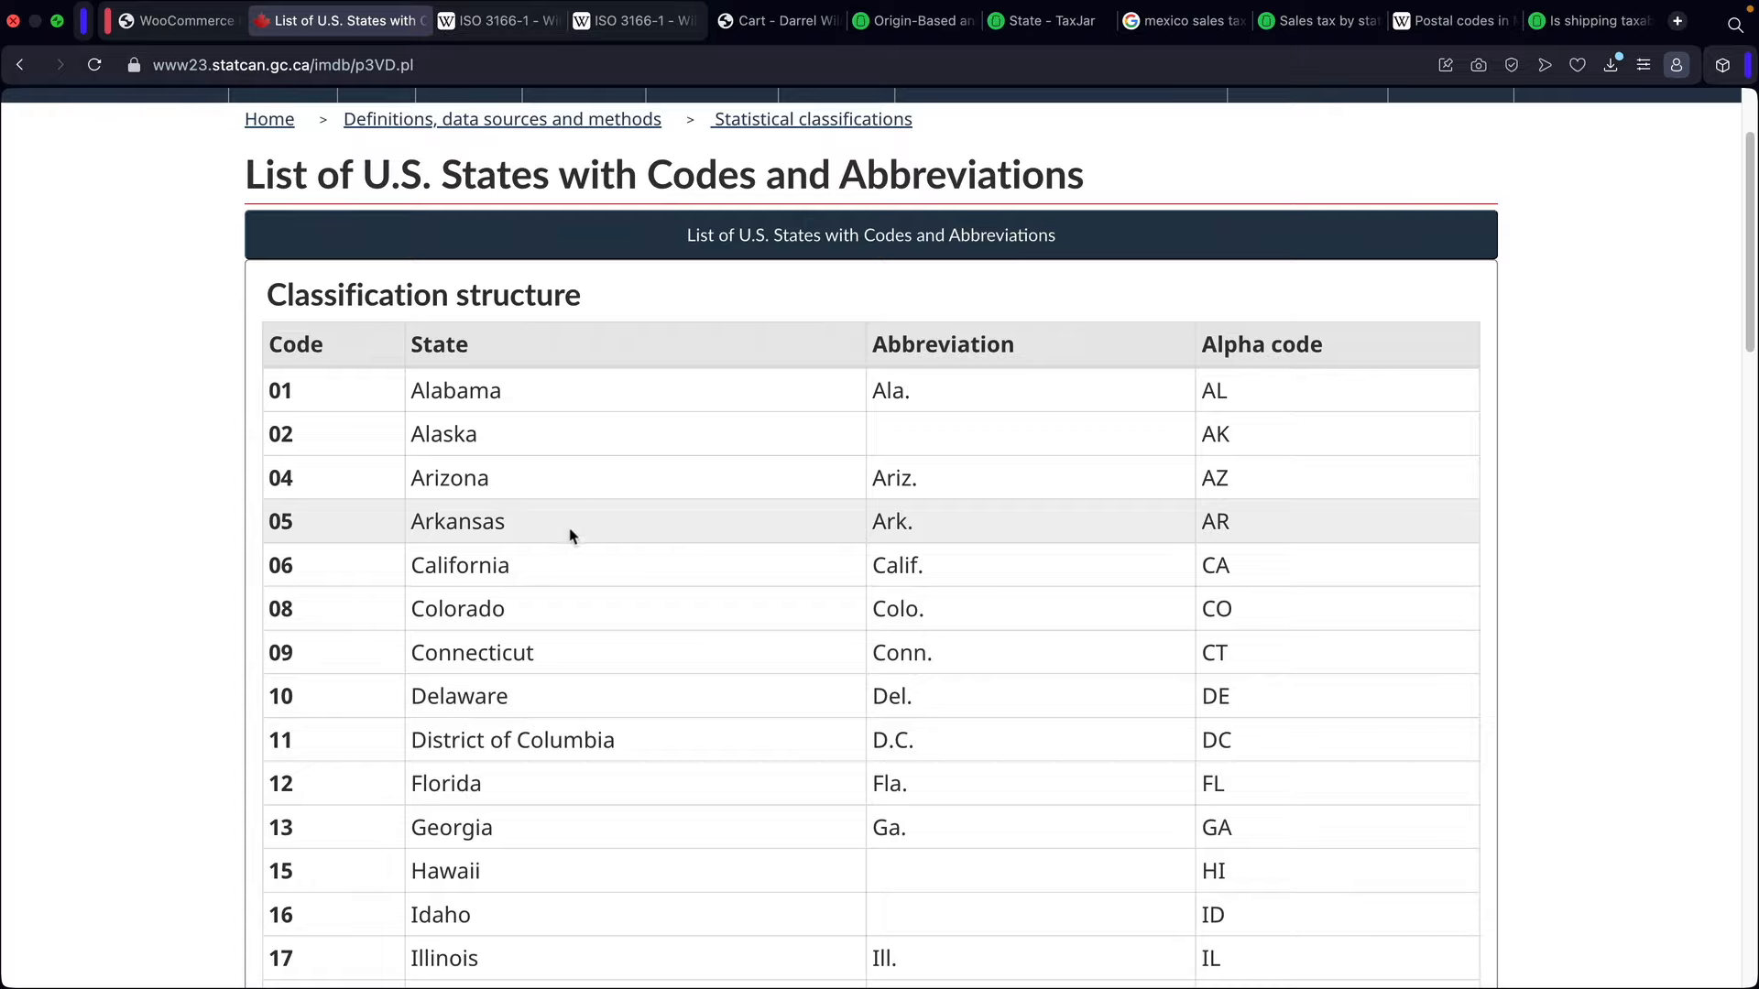
{"action": "scroll", "coordinate": [560, 586], "scroll_direction": "down", "scroll_amount": 2}
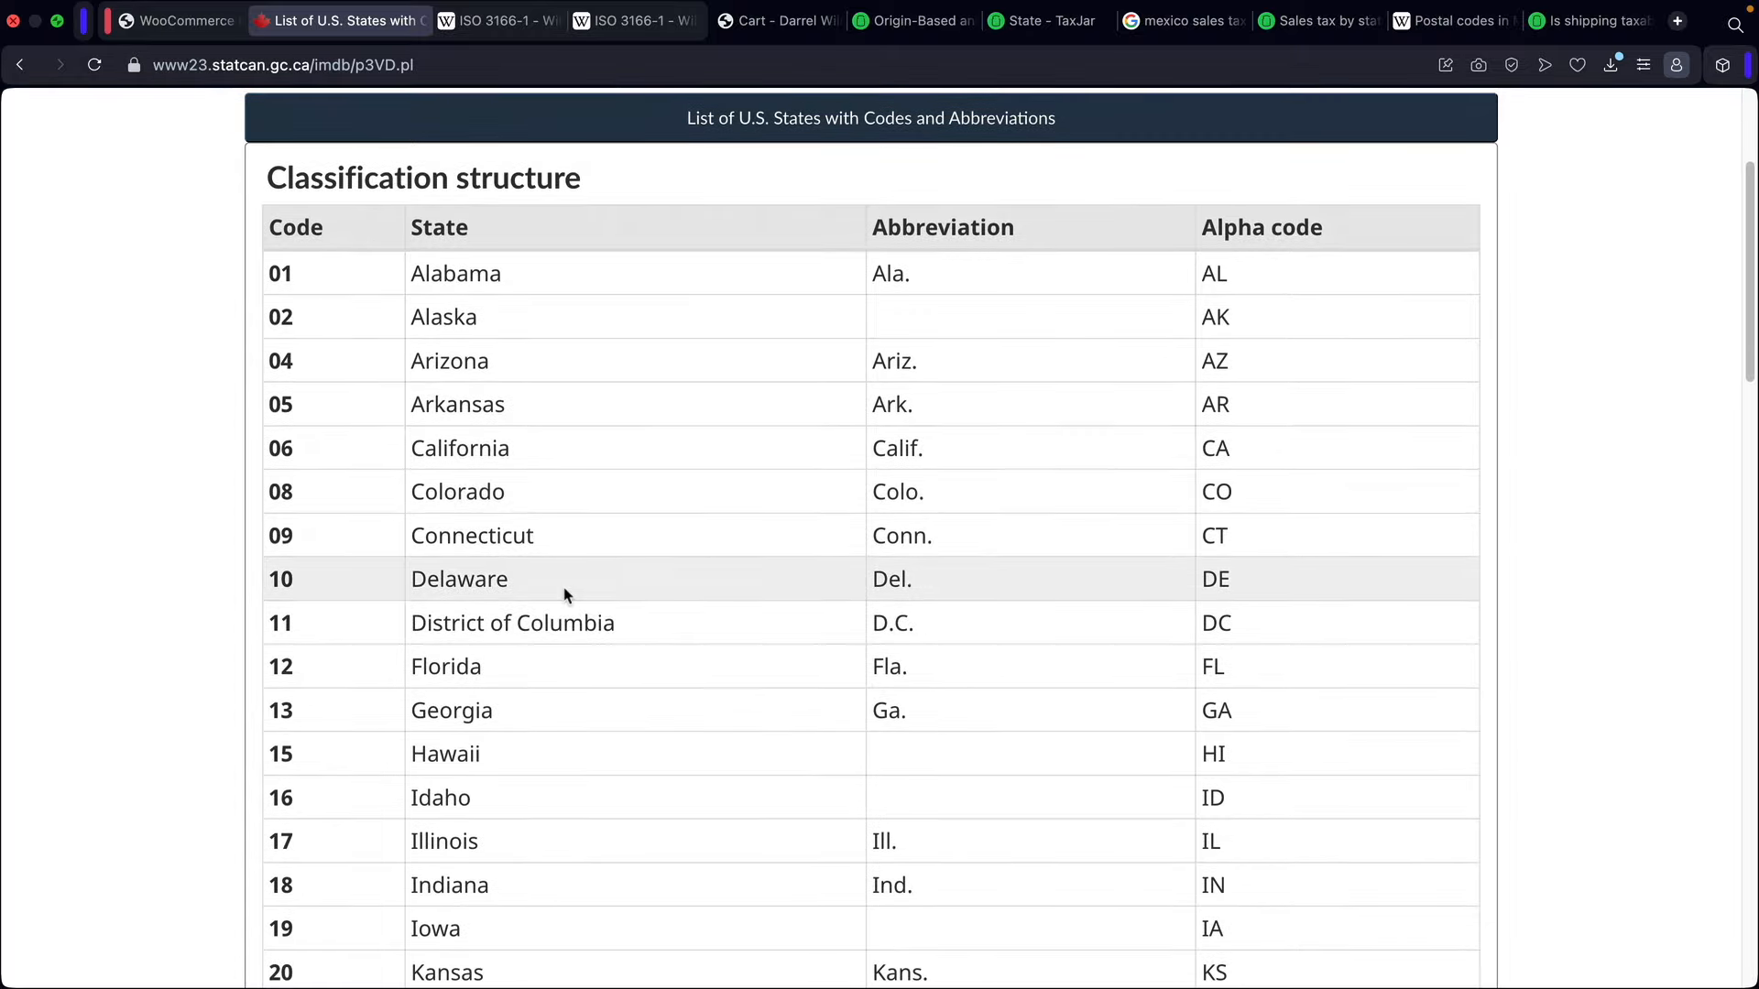
{"action": "scroll", "coordinate": [564, 591], "scroll_direction": "down", "scroll_amount": 4}
{"action": "scroll", "coordinate": [563, 590], "scroll_direction": "down", "scroll_amount": 20}
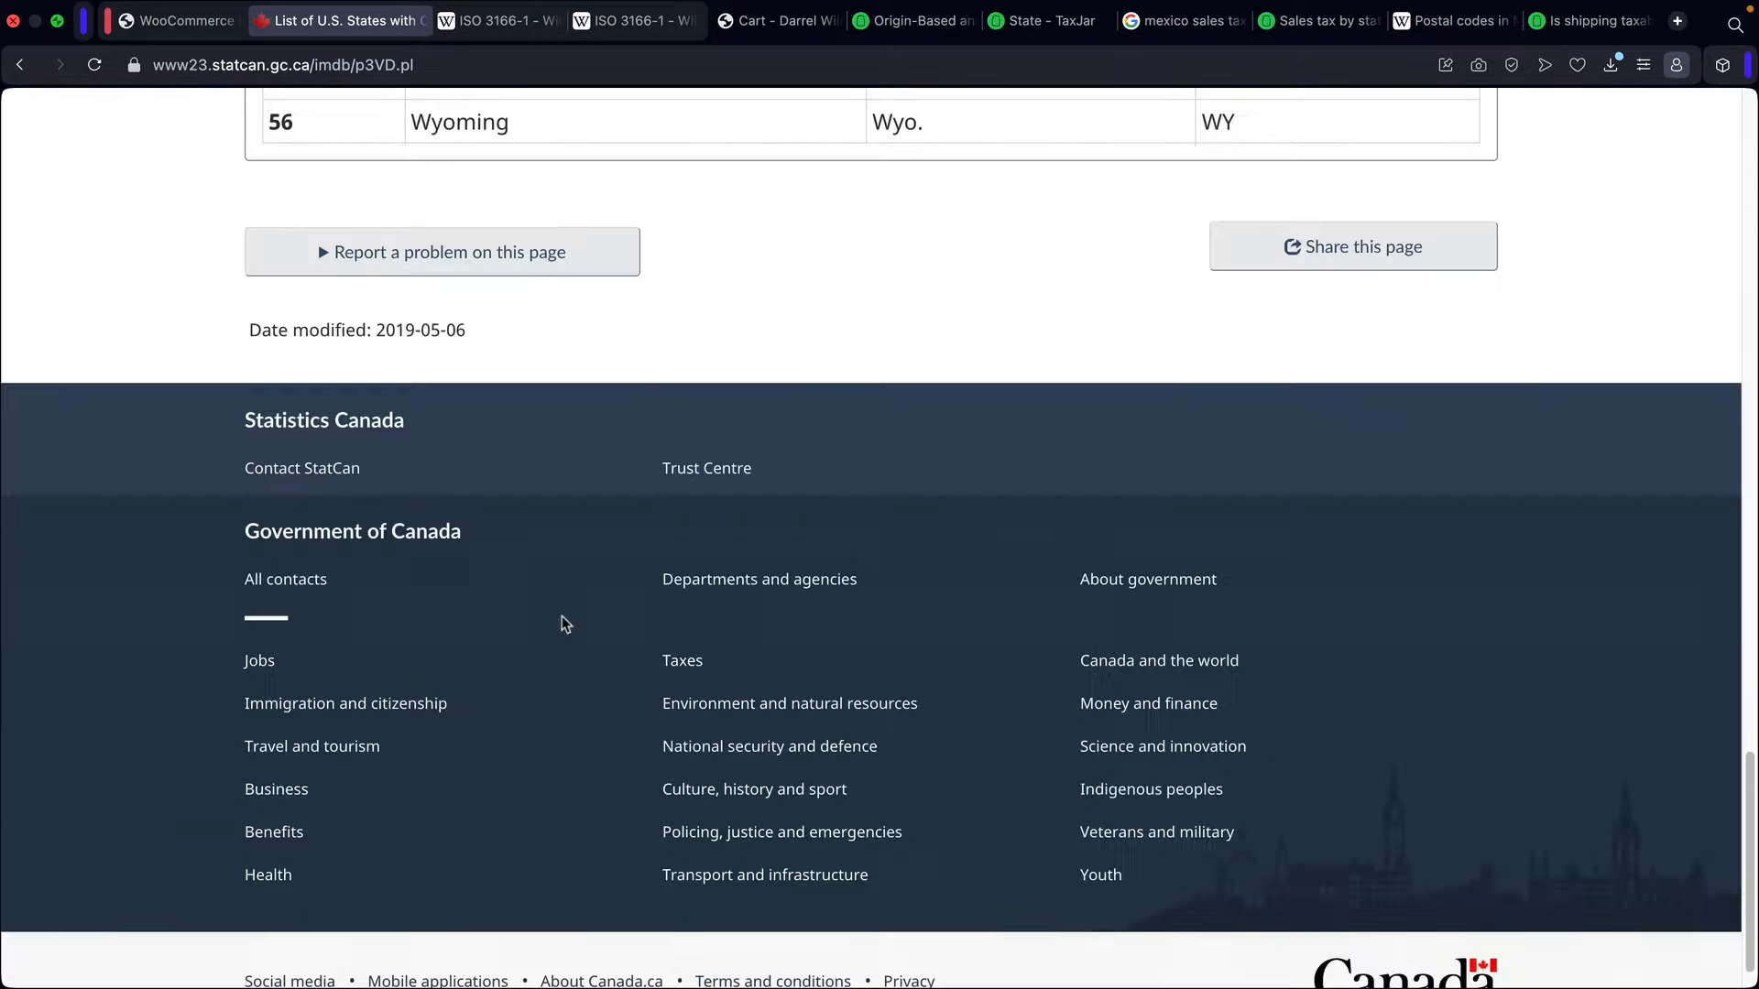
{"action": "scroll", "coordinate": [563, 615], "scroll_direction": "up", "scroll_amount": 12}
{"action": "scroll", "coordinate": [559, 486], "scroll_direction": "down", "scroll_amount": 4}
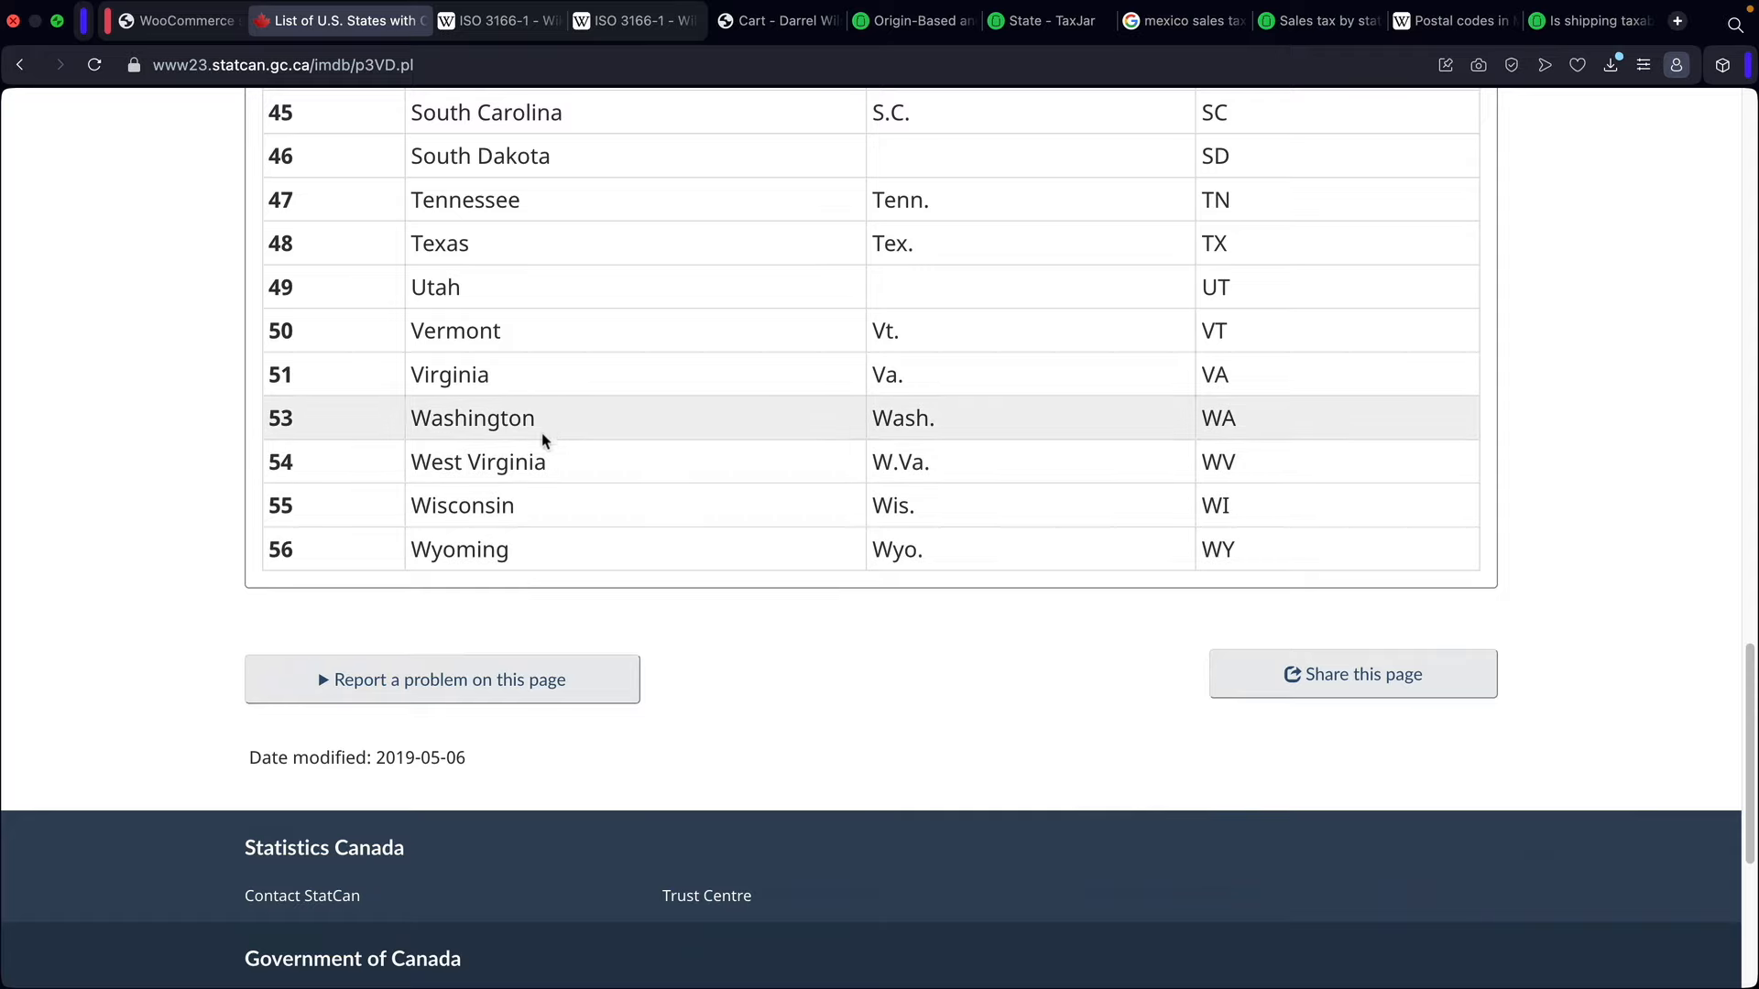
Step: Add a Standard tax rate for country US and state WA at 6.5% without tax on shipping, and save the changes
{"action": "left_click", "coordinate": [184, 29]}
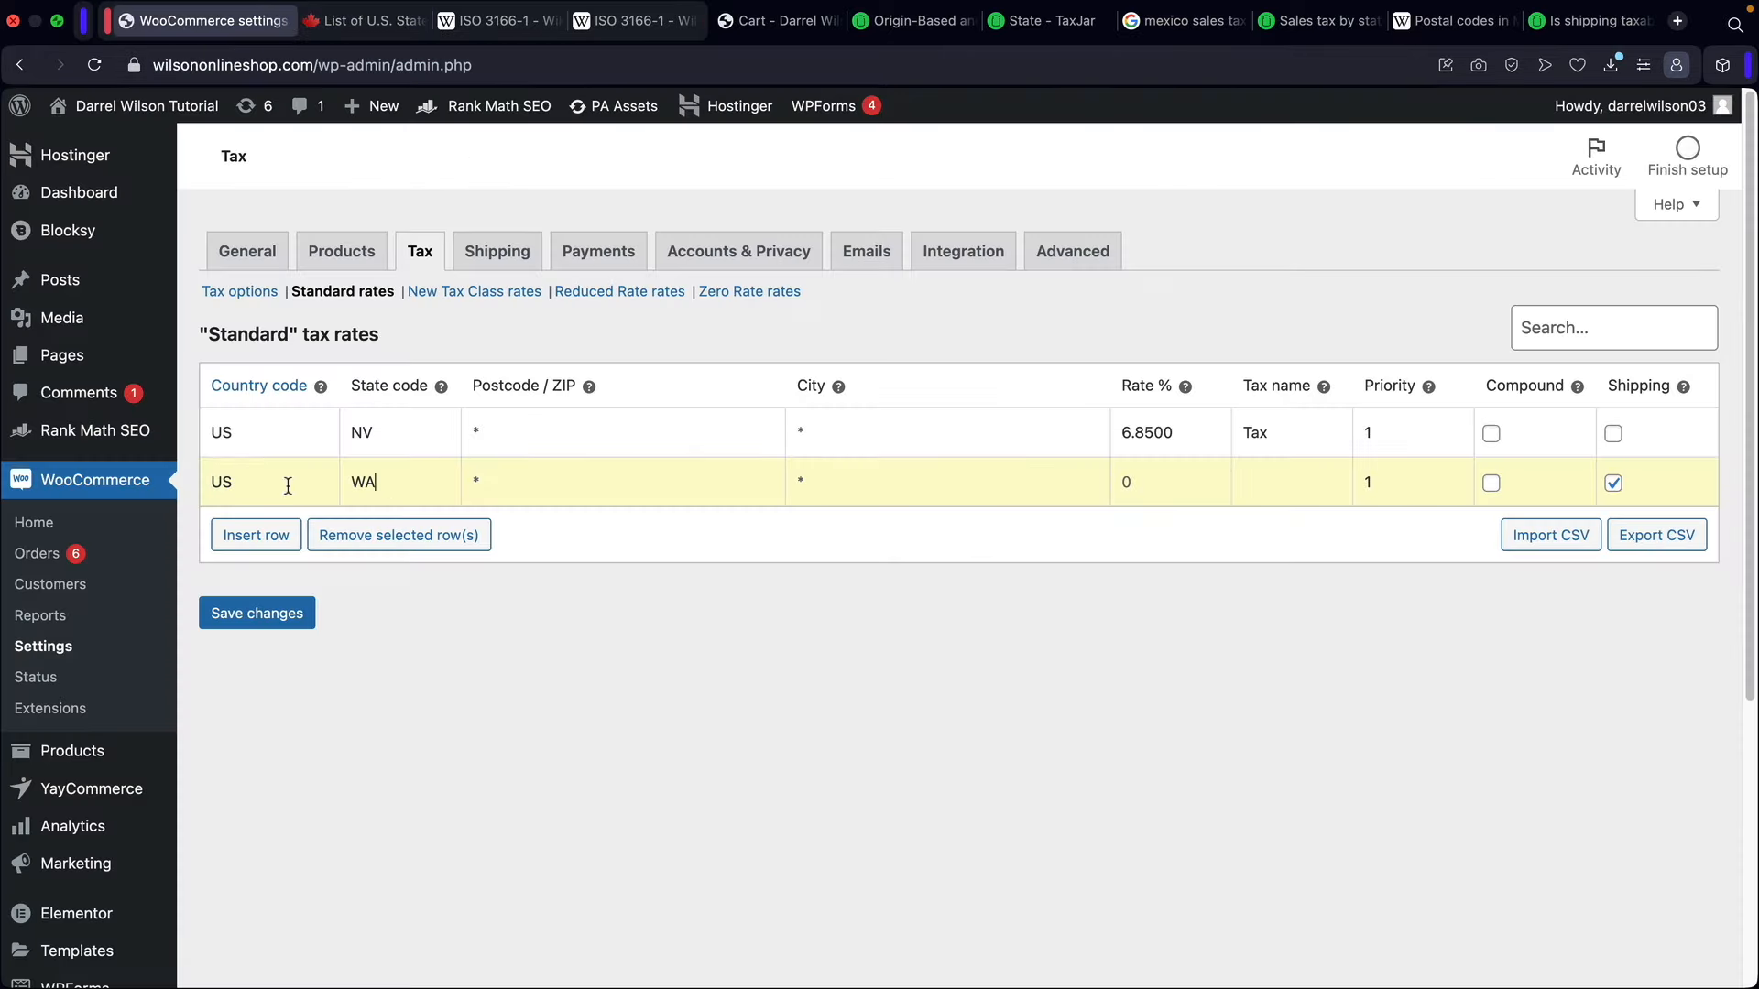
{"action": "left_click_drag", "start_coordinate": [260, 480], "coordinate": [214, 481]}
{"action": "left_click_drag", "start_coordinate": [393, 481], "coordinate": [332, 480]}
{"action": "left_click", "coordinate": [1195, 486]}
{"action": "left_click", "coordinate": [1610, 480]}
{"action": "left_click", "coordinate": [283, 617]}
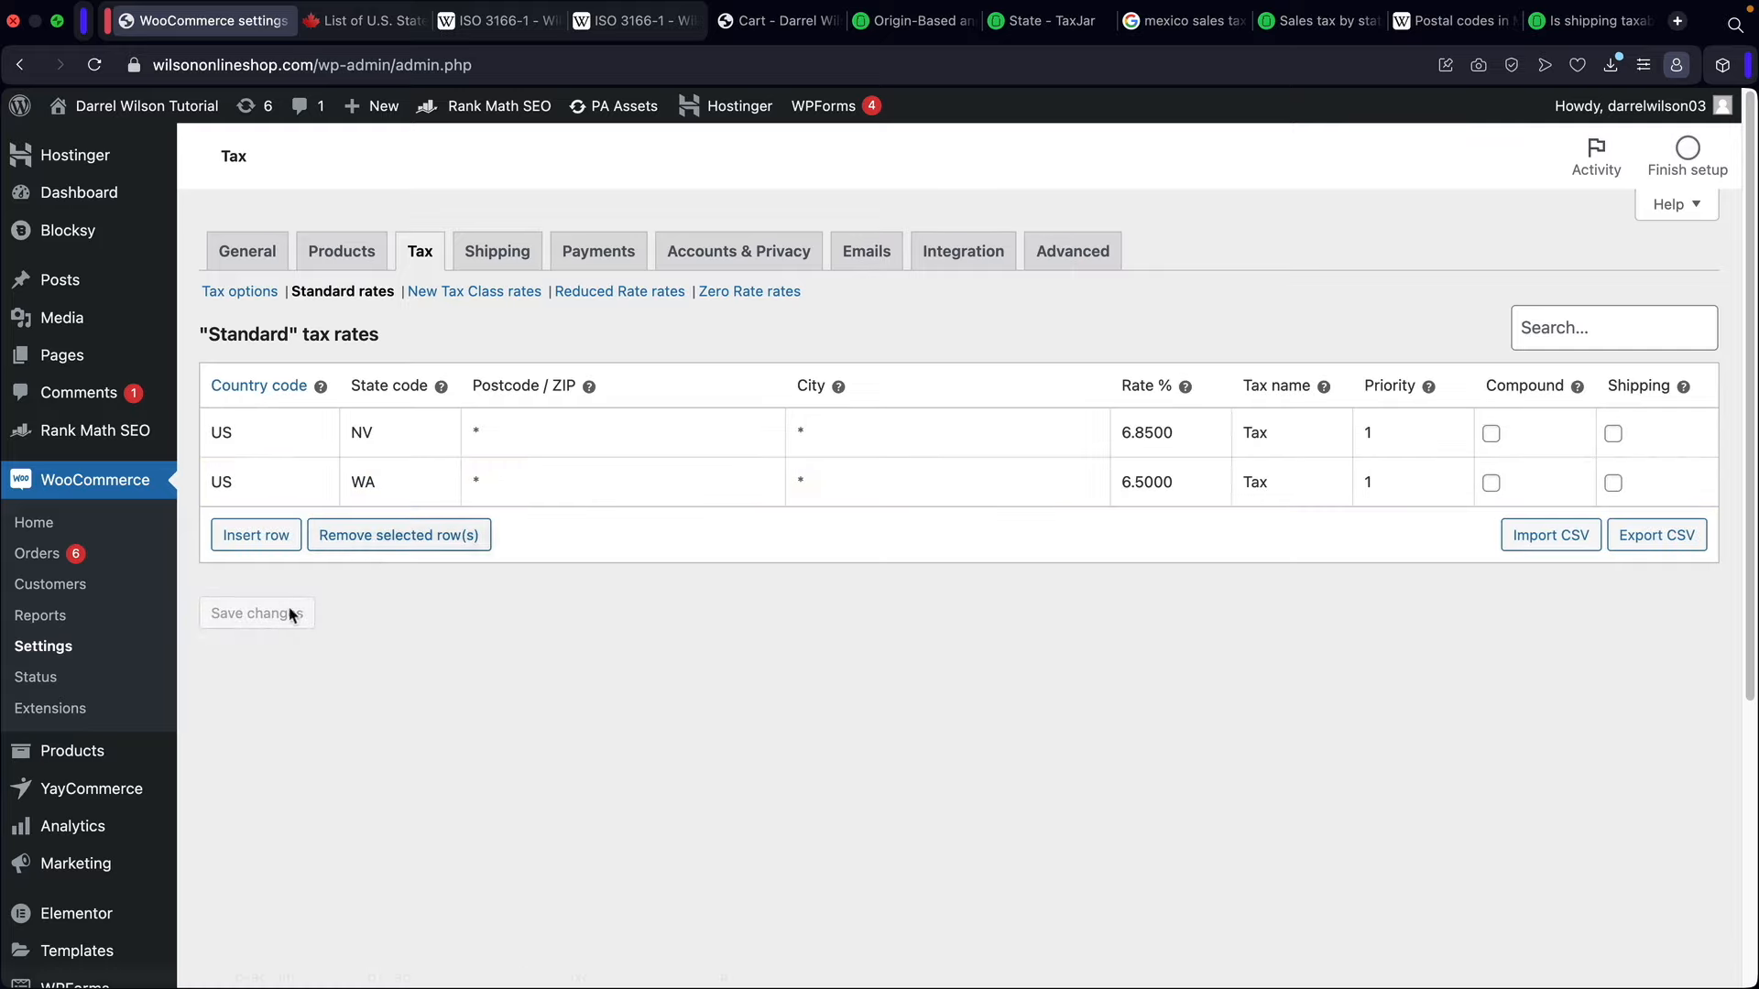
Step: View the rates of further states on TaxJar's state sales tax map and return to the Standard tax rates
{"action": "left_click", "coordinate": [295, 470]}
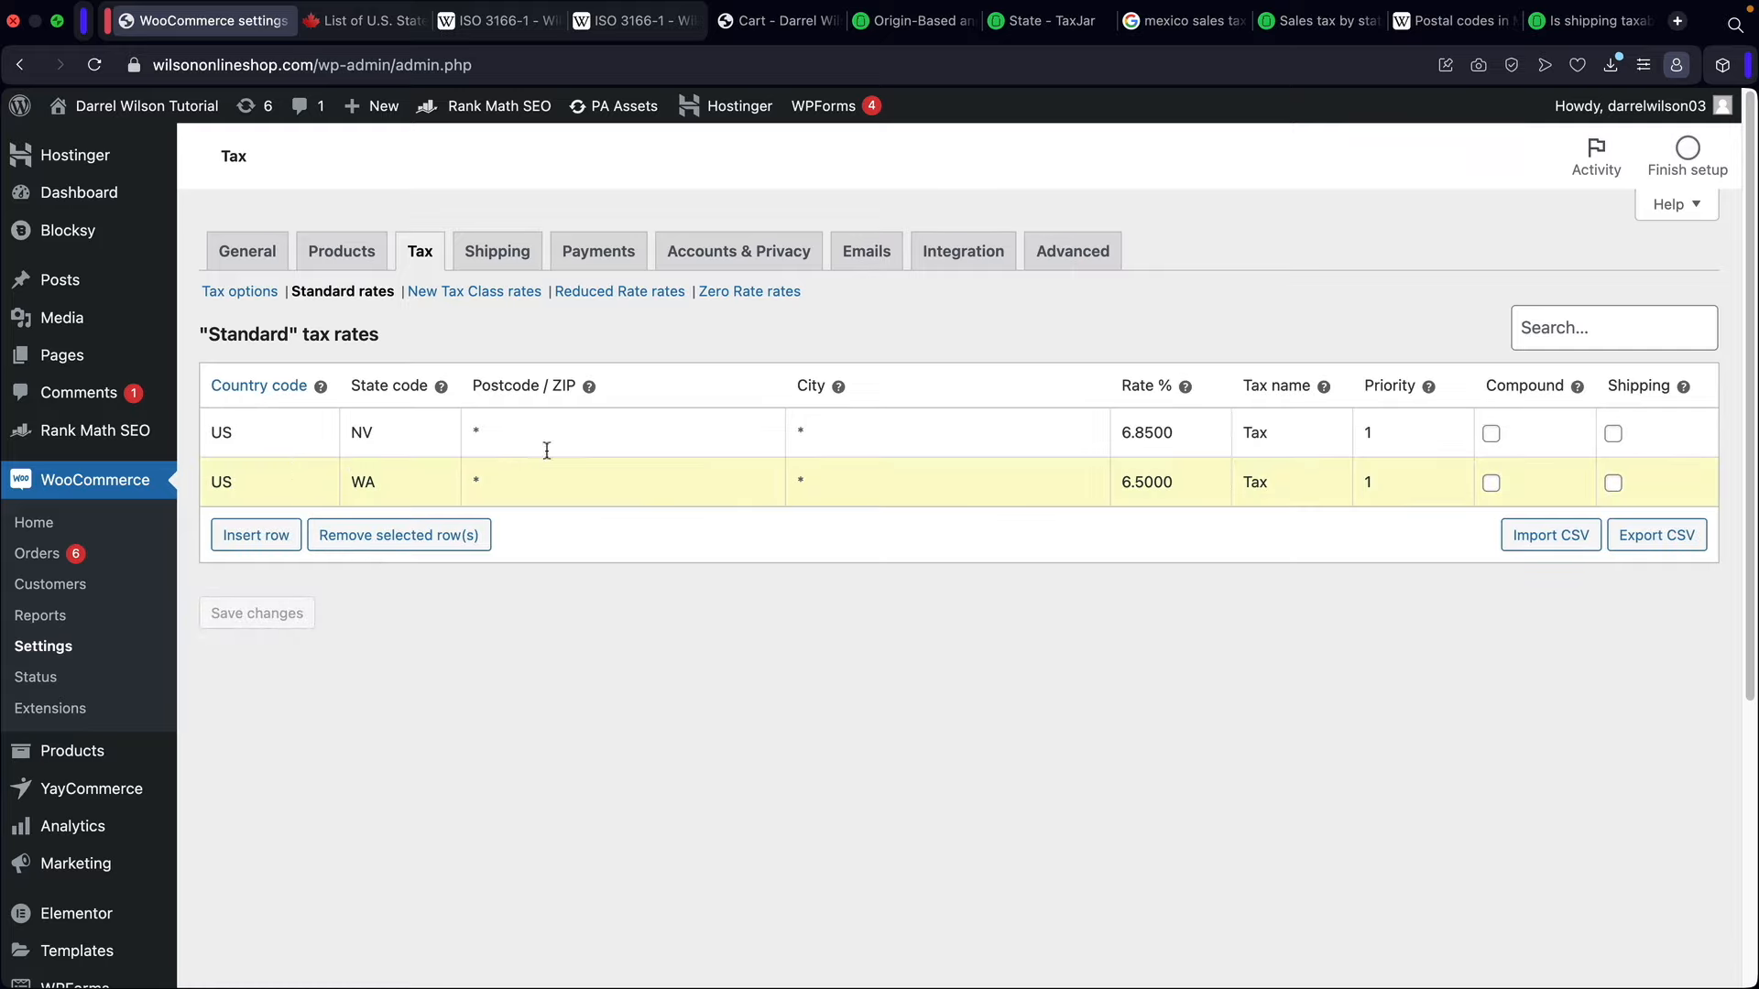
{"action": "left_click", "coordinate": [1051, 29]}
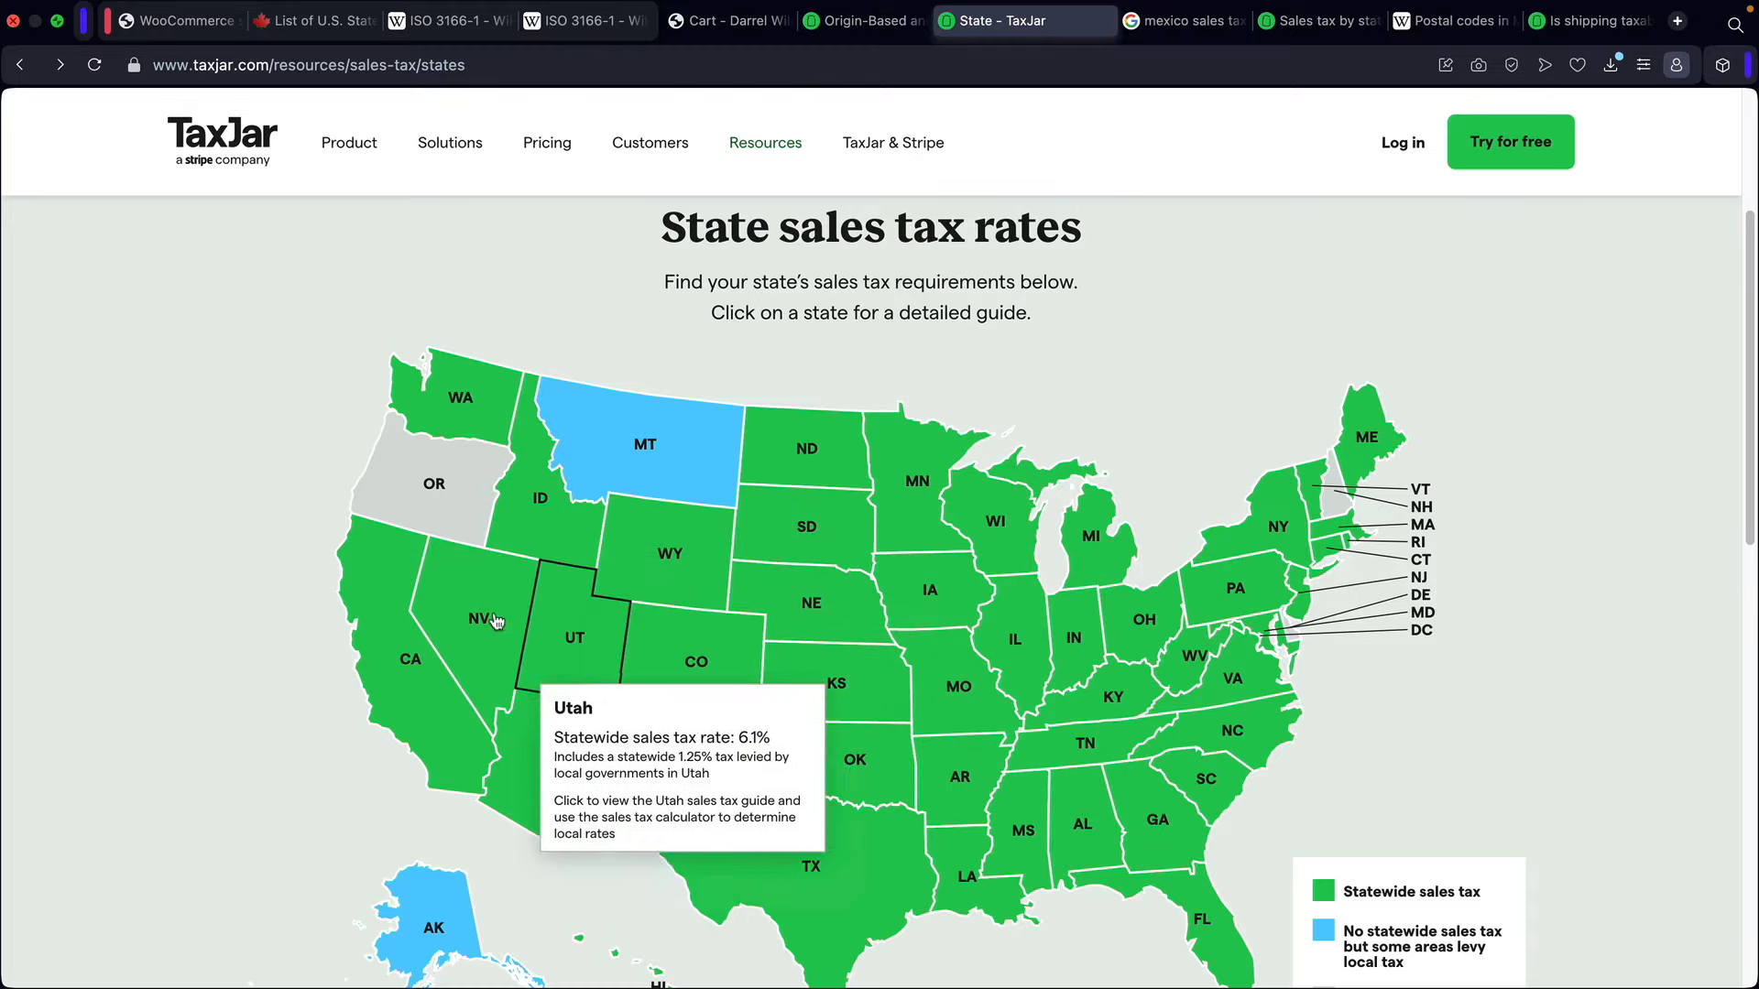
{"action": "left_click", "coordinate": [195, 22]}
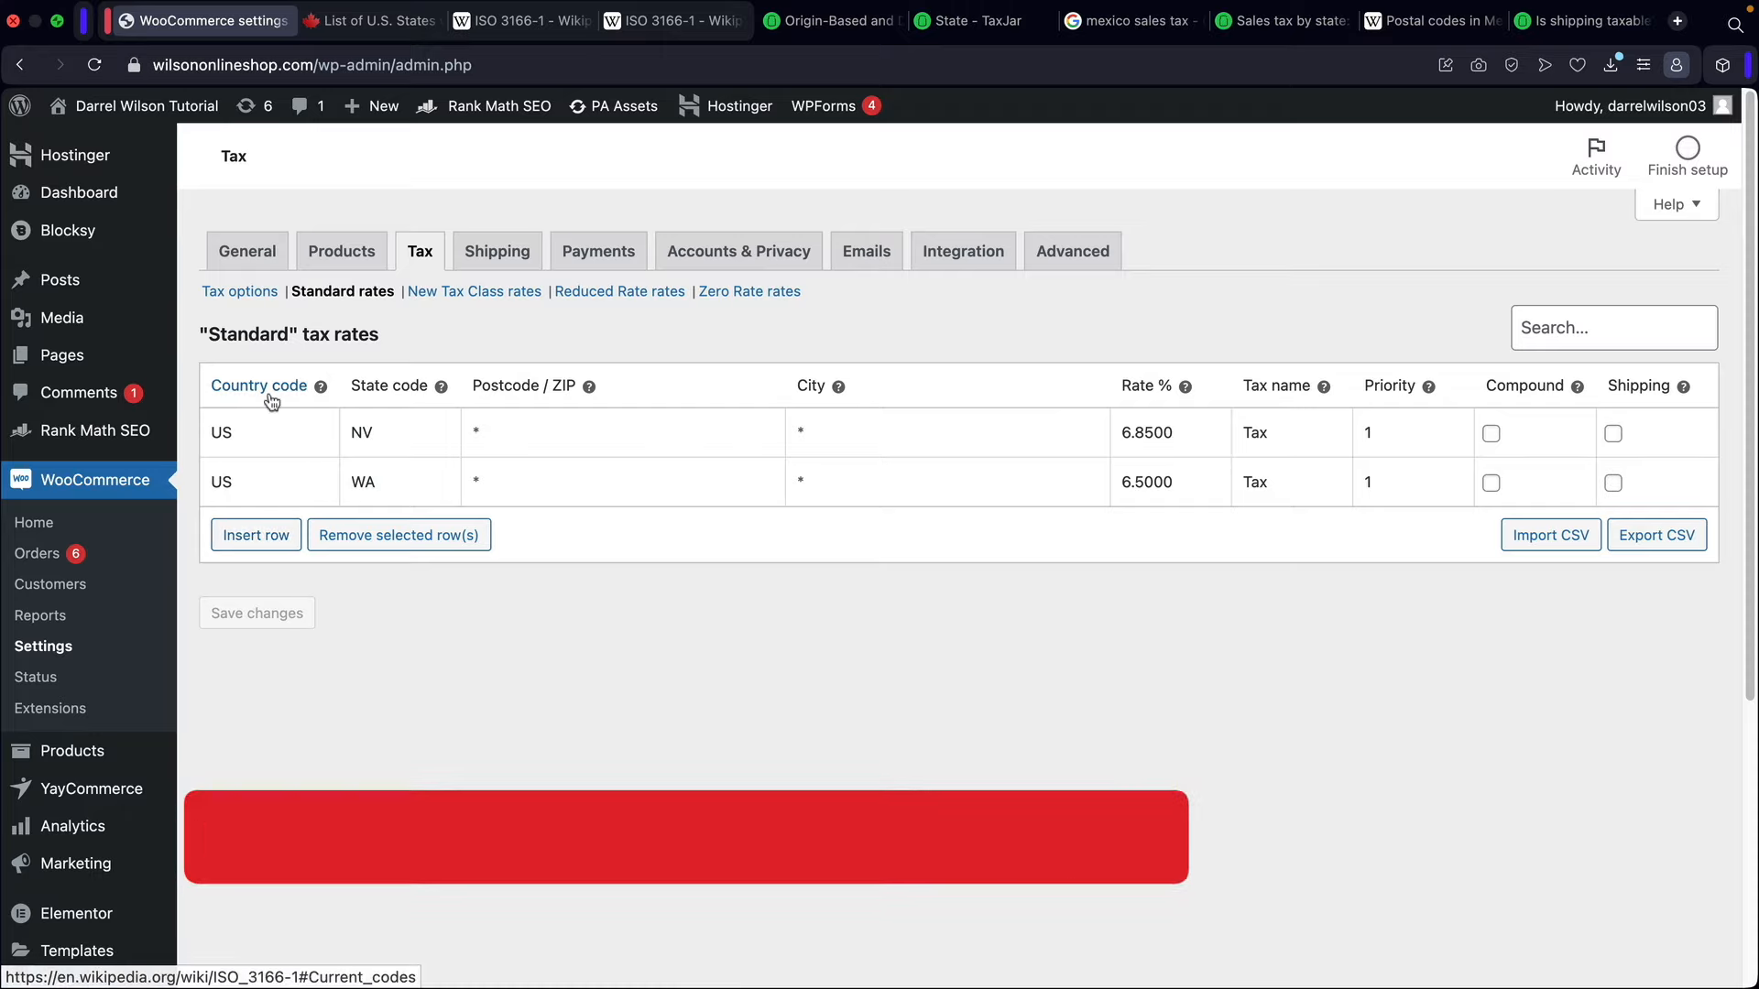
Step: Insert a Standard tax rate row with country code MX and check the country codes in Wikipedia's ISO 3166-1 table
{"action": "left_click", "coordinate": [260, 546]}
{"action": "left_click", "coordinate": [265, 530]}
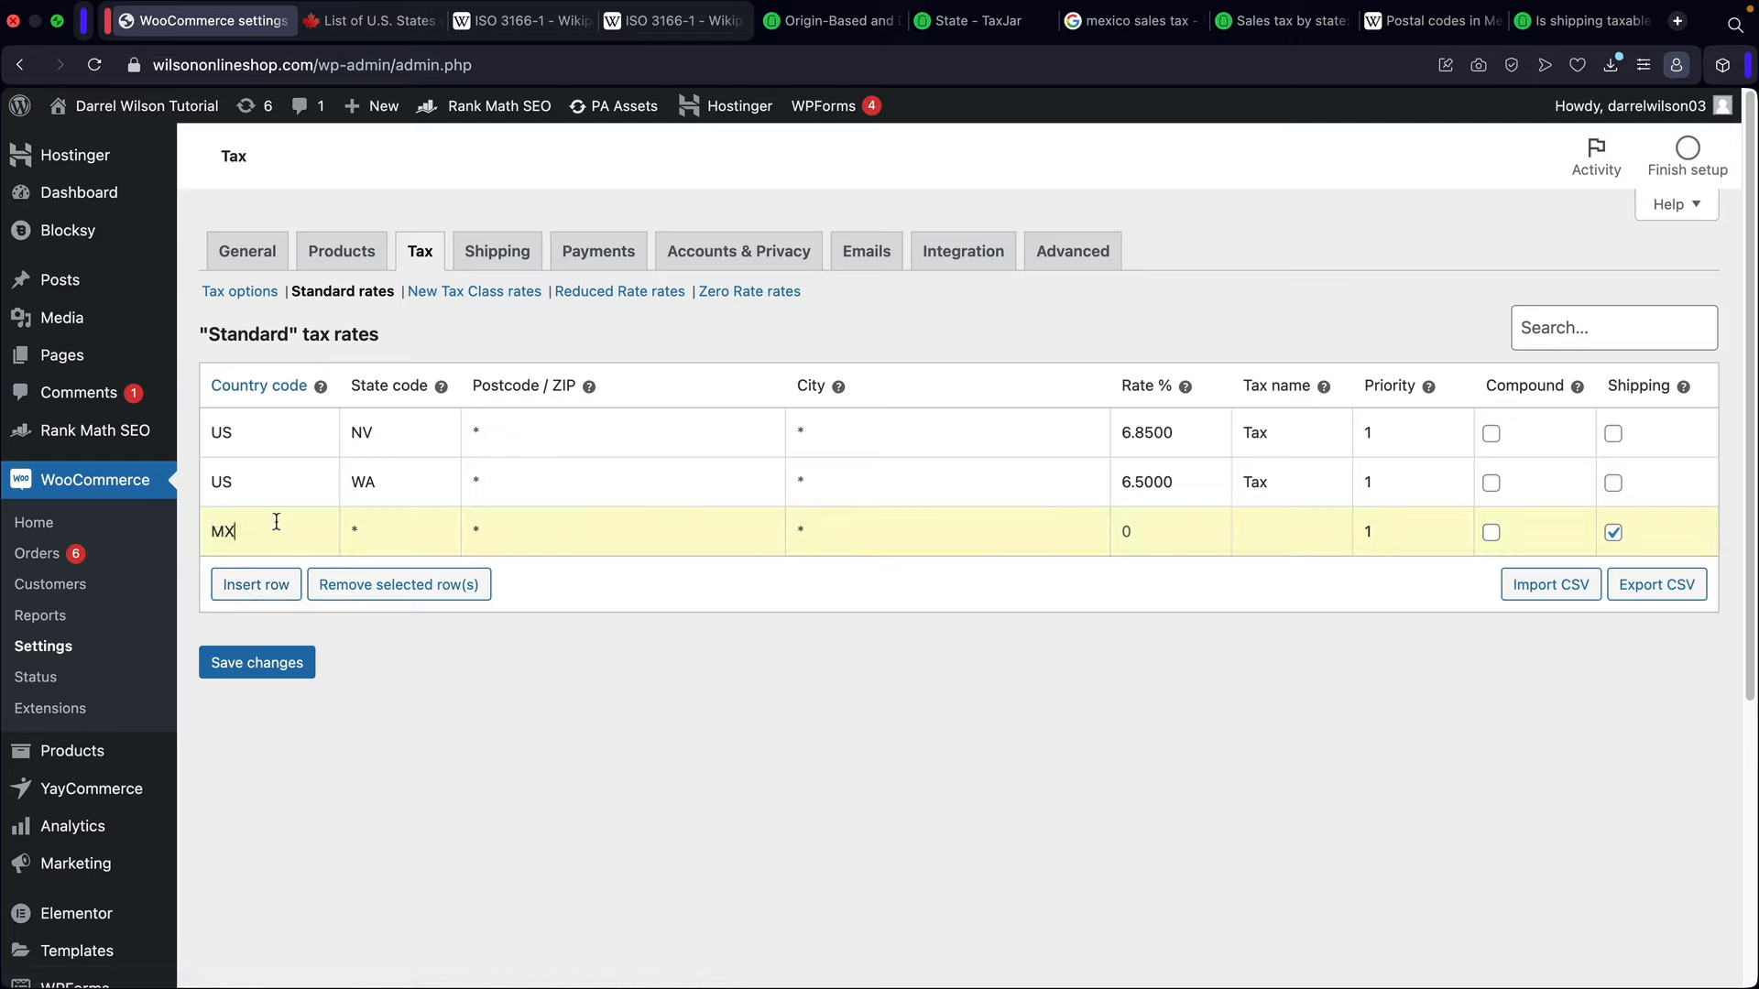
{"action": "left_click", "coordinate": [520, 22]}
{"action": "scroll", "coordinate": [956, 568], "scroll_direction": "down", "scroll_amount": 5}
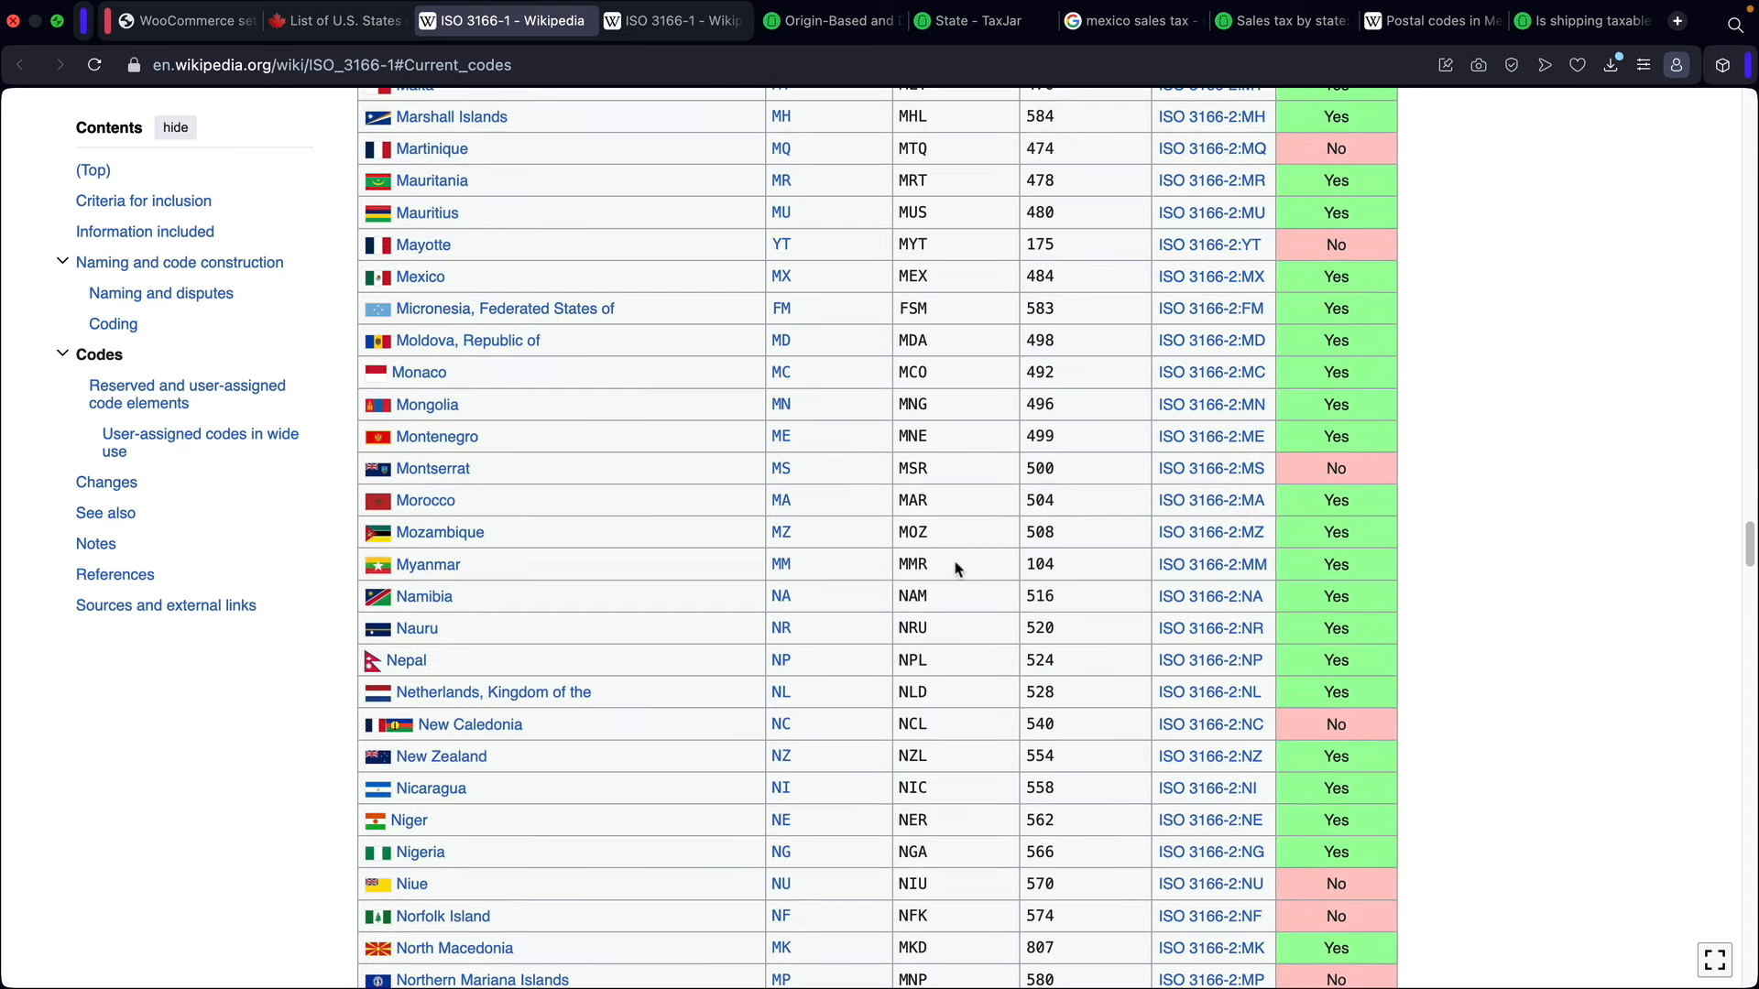
{"action": "mouse_move", "coordinate": [445, 507]}
{"action": "scroll", "coordinate": [615, 580], "scroll_direction": "down", "scroll_amount": 8}
{"action": "scroll", "coordinate": [616, 580], "scroll_direction": "down", "scroll_amount": 4}
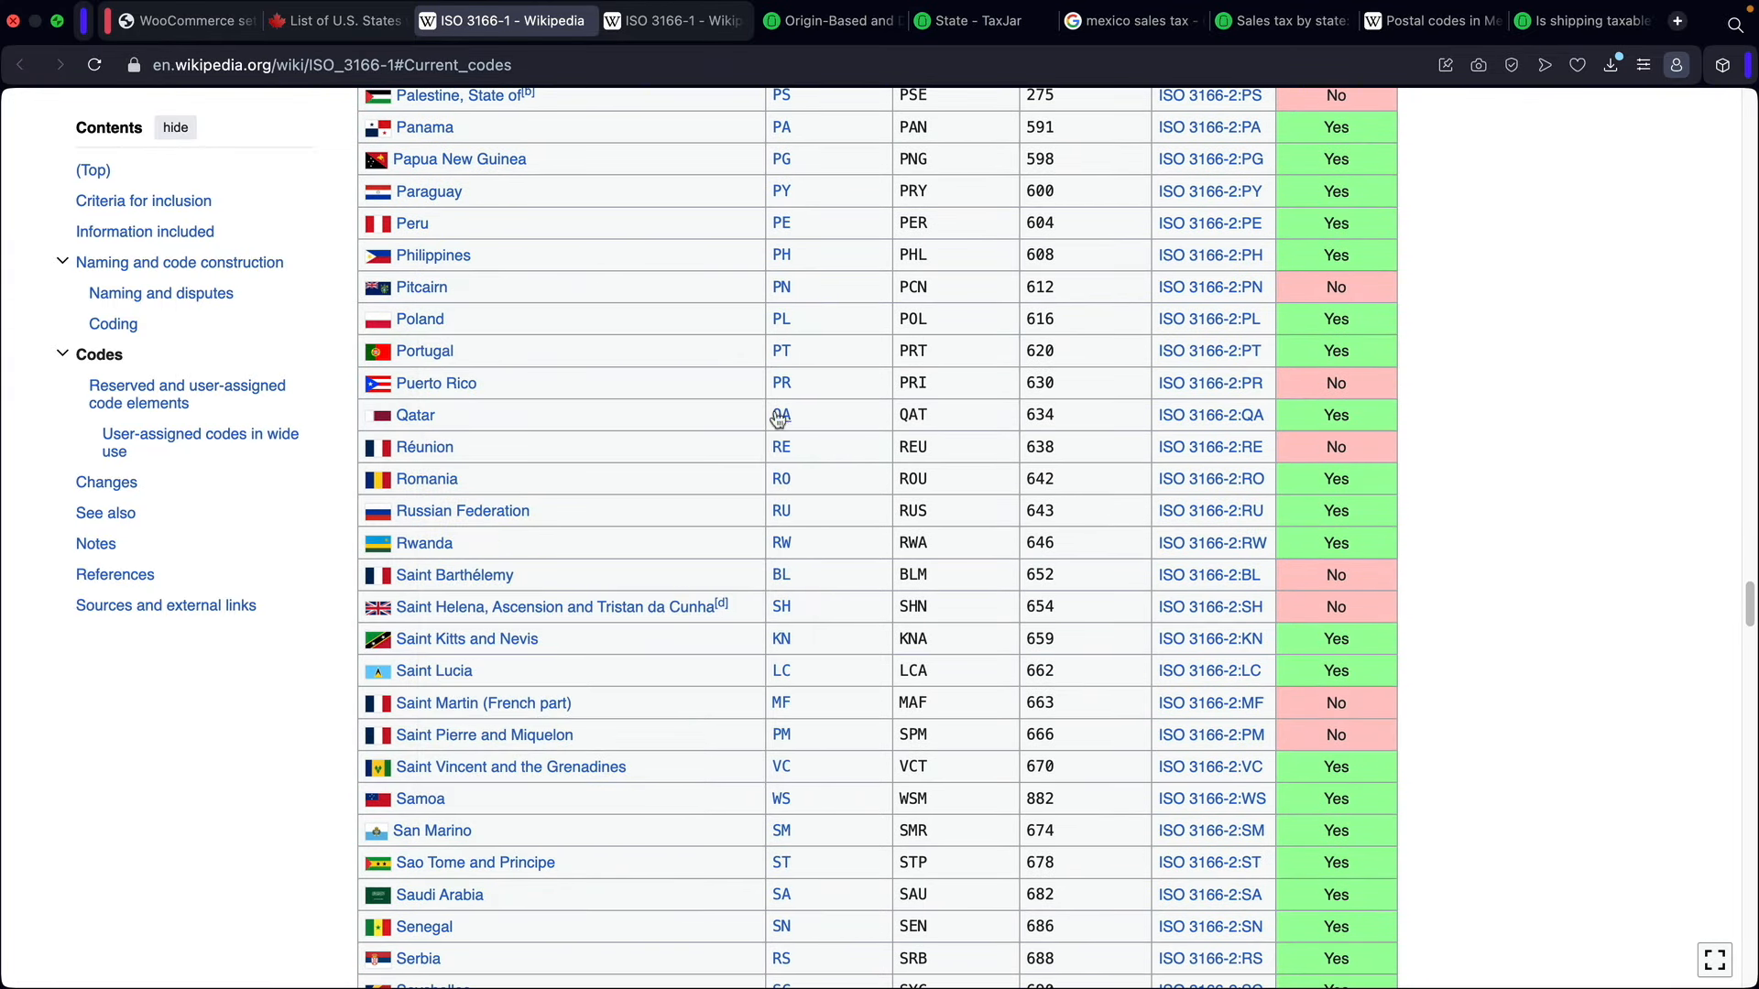
{"action": "left_click", "coordinate": [190, 24]}
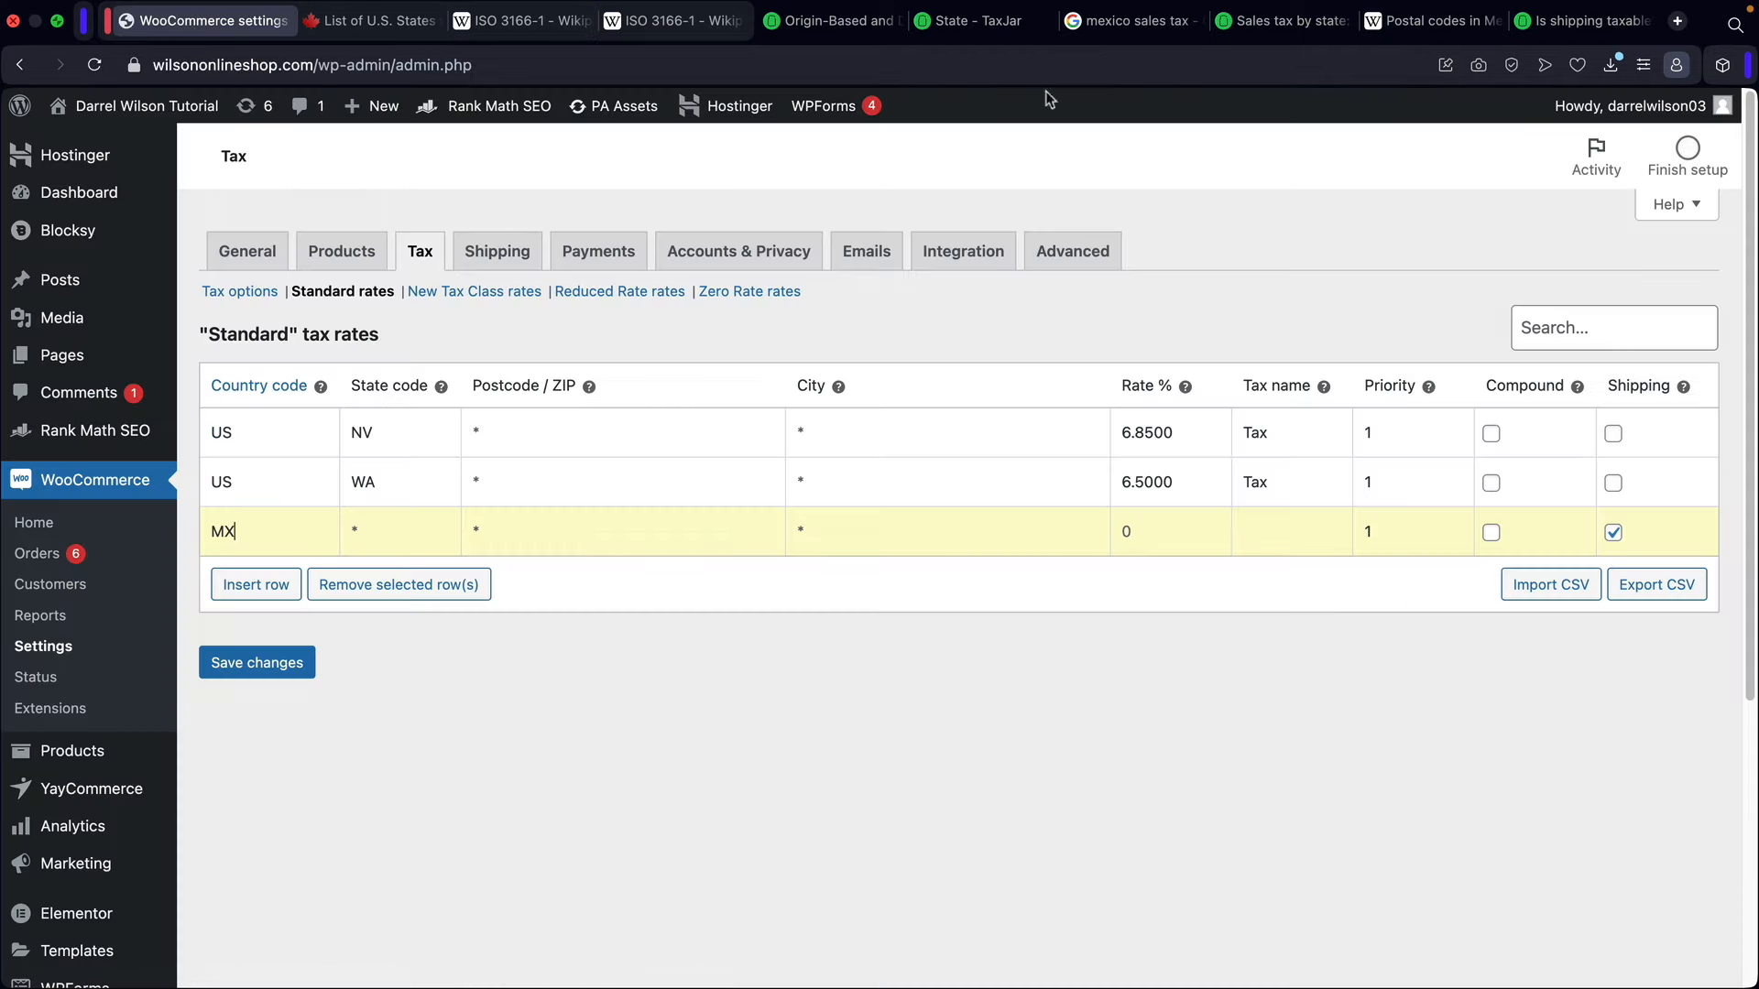
Step: Look up Mexico's sales tax in the Google results, set the MX rate to 16%, and save the changes
{"action": "left_click", "coordinate": [1136, 21]}
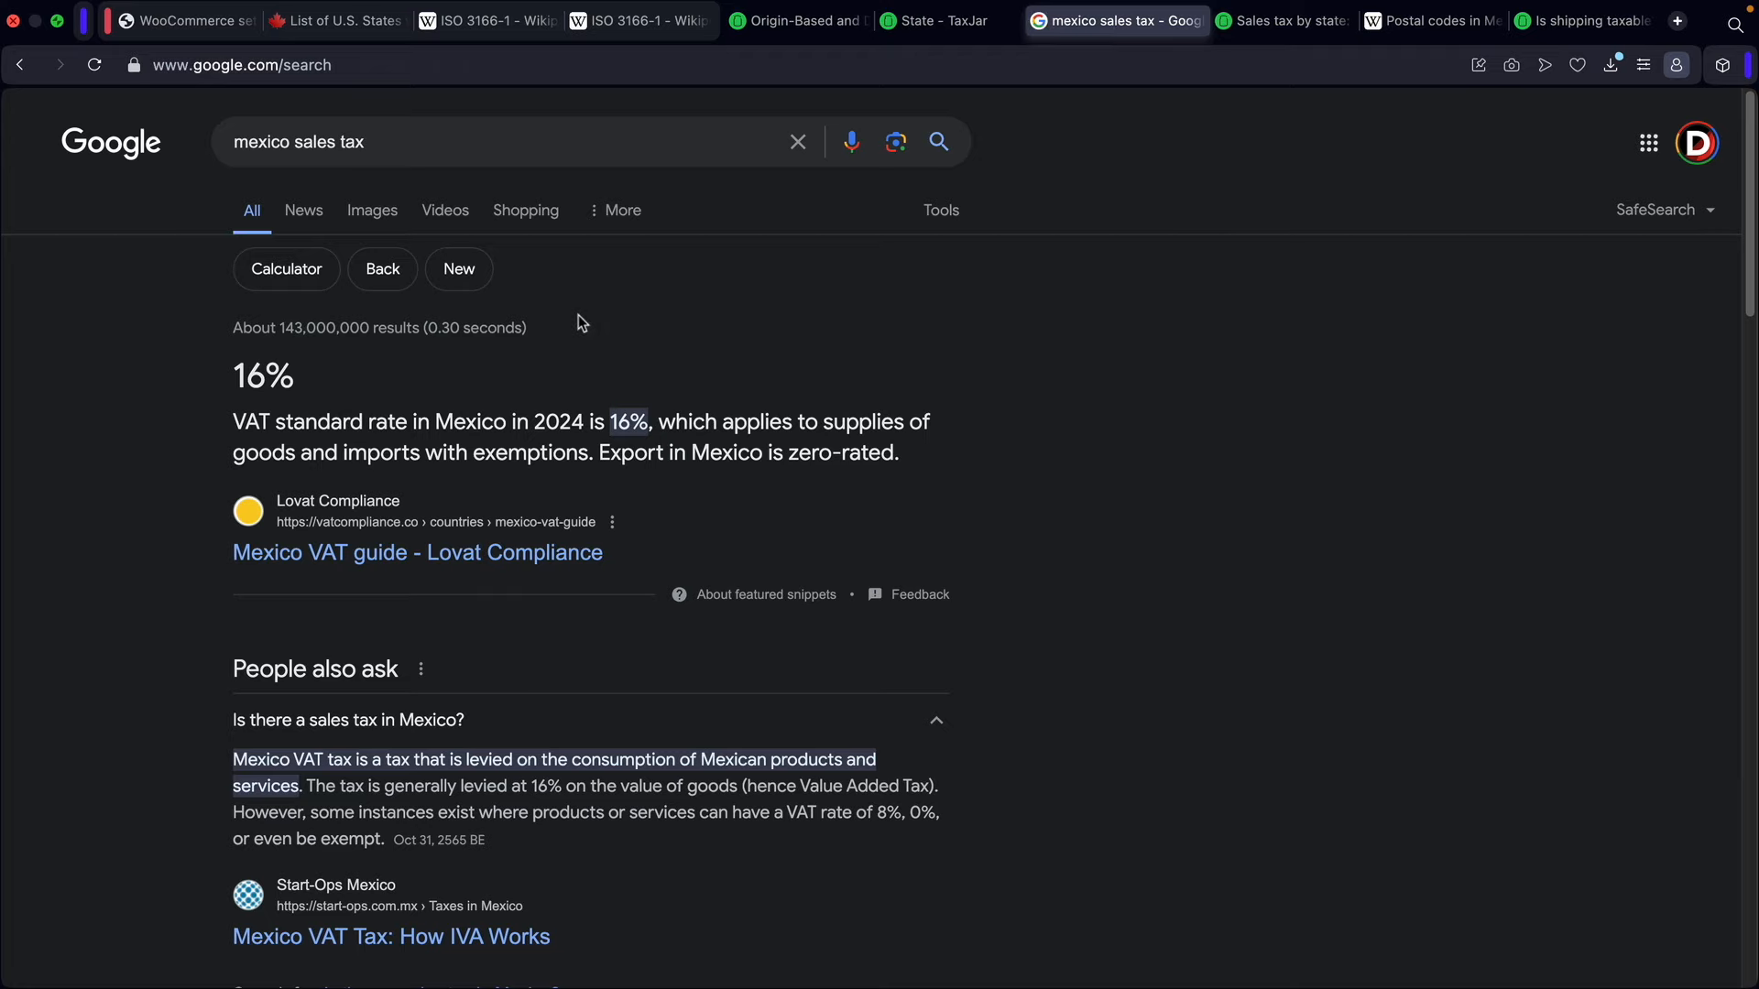
{"action": "left_click", "coordinate": [176, 26]}
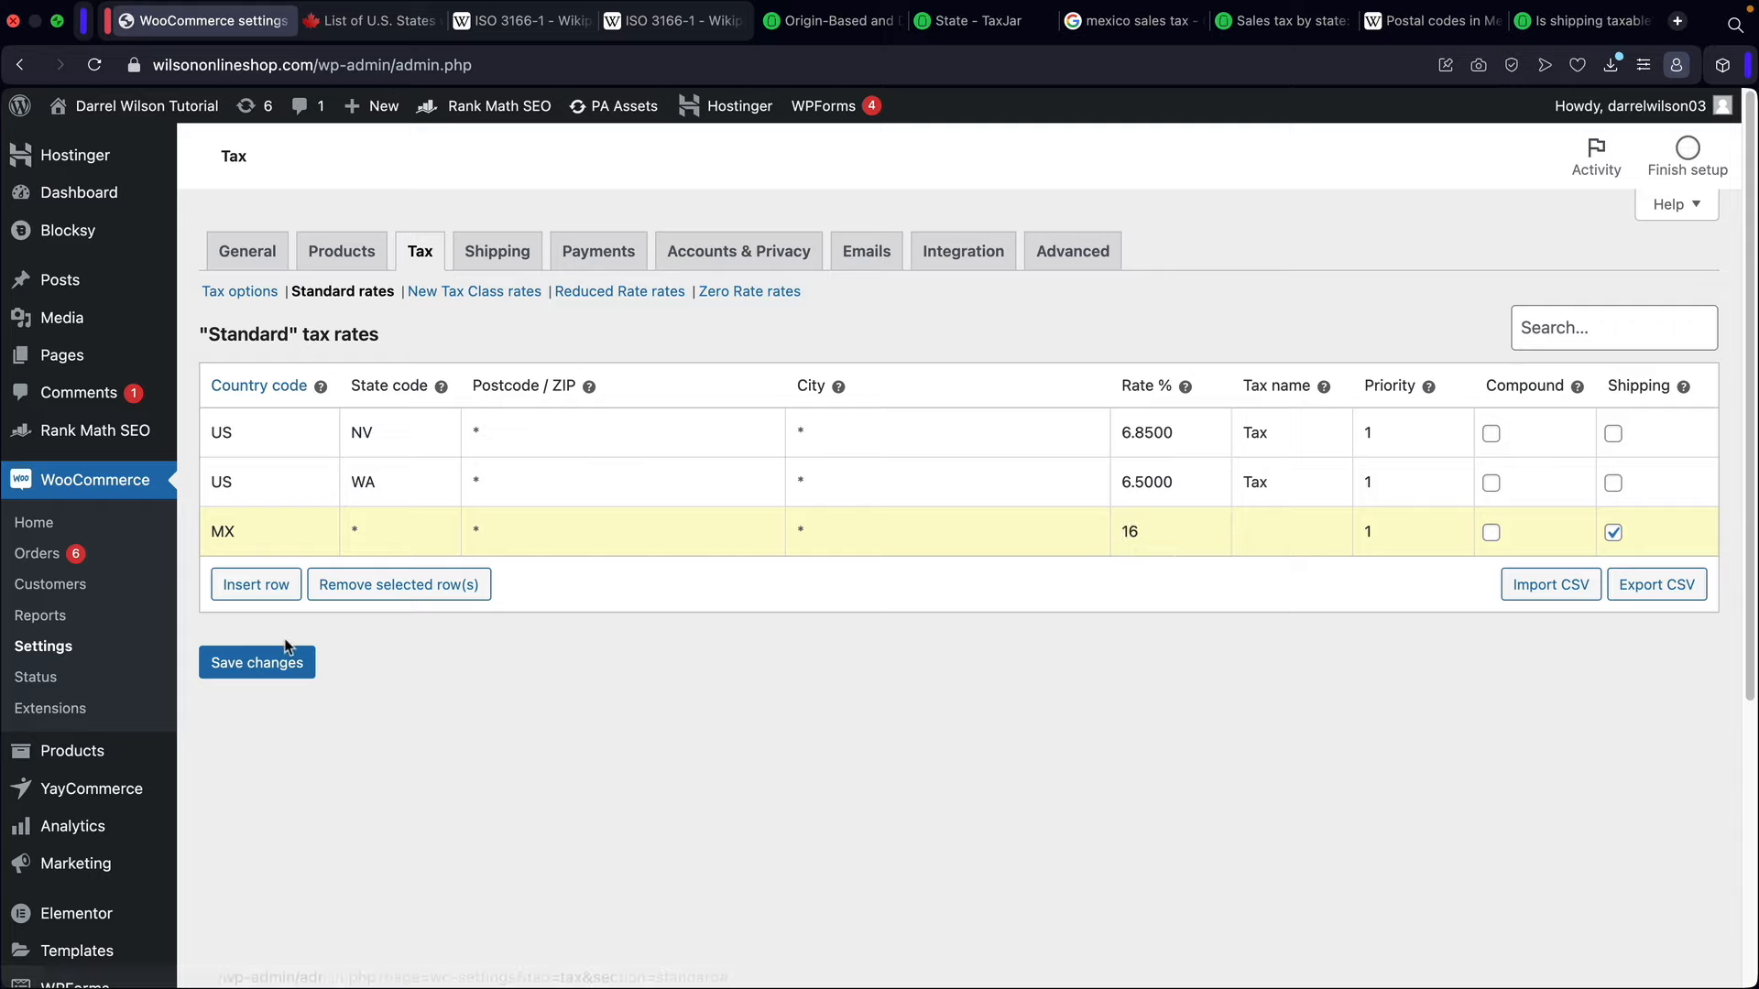
{"action": "left_click", "coordinate": [260, 668]}
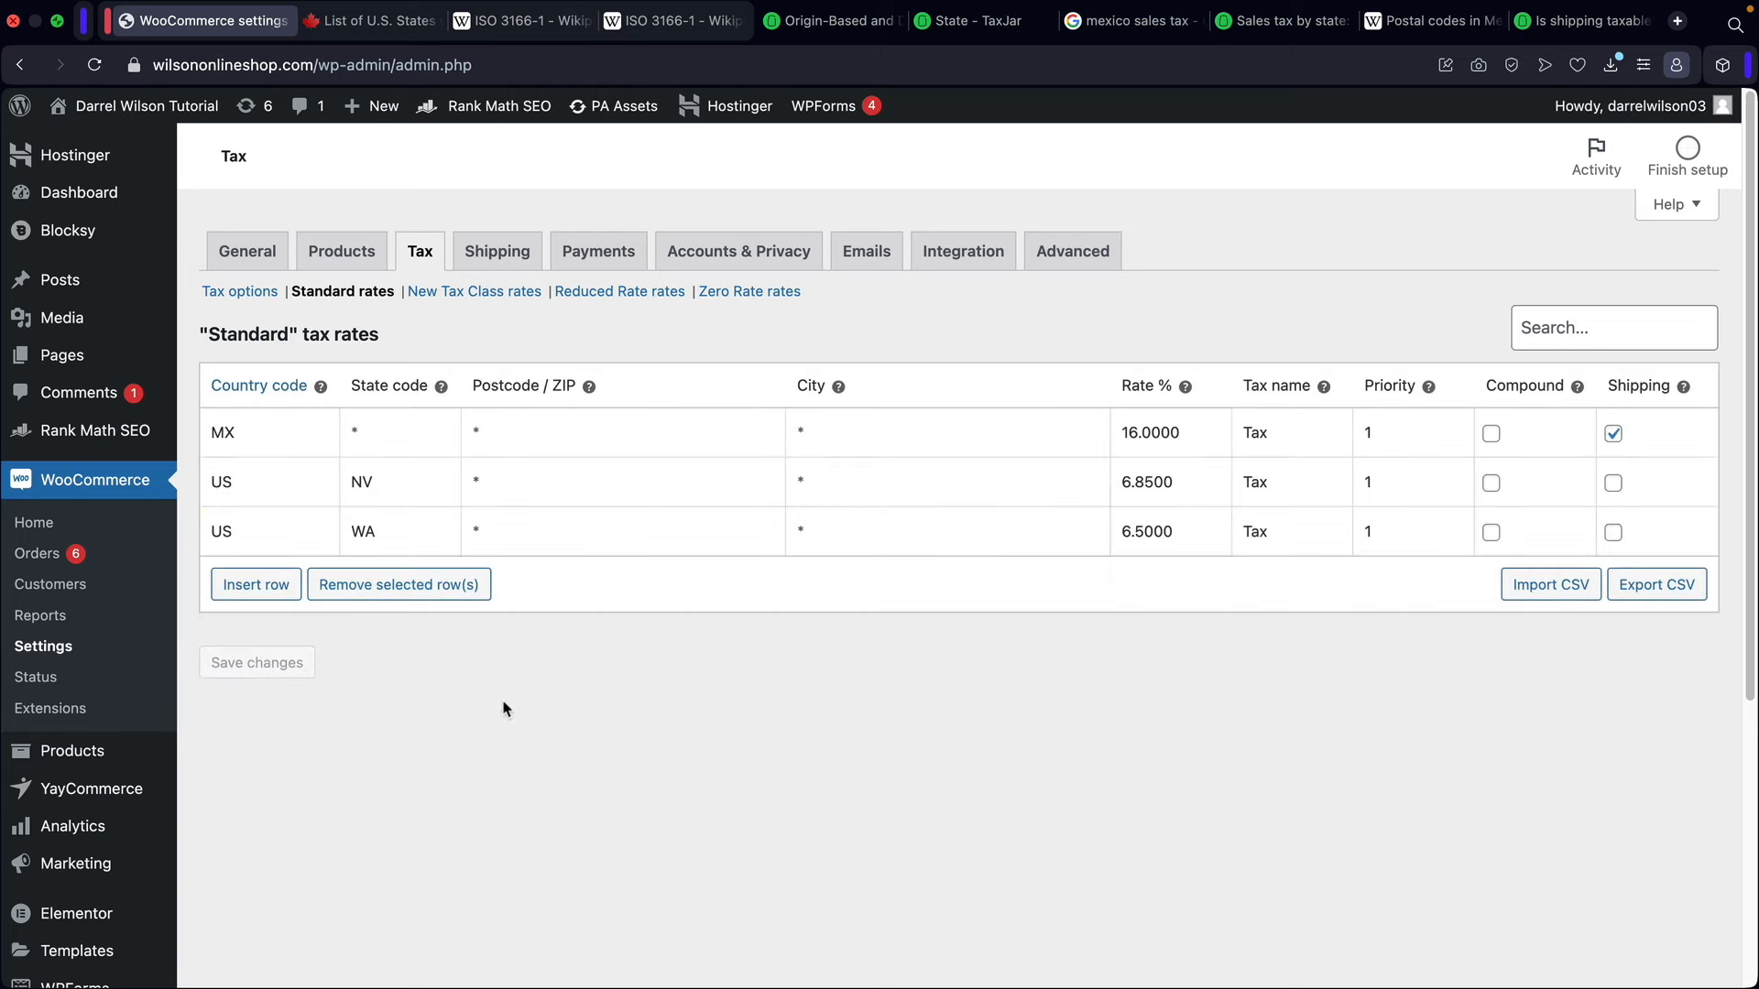
{"action": "double_click", "coordinate": [1188, 433]}
{"action": "left_click", "coordinate": [1133, 657]}
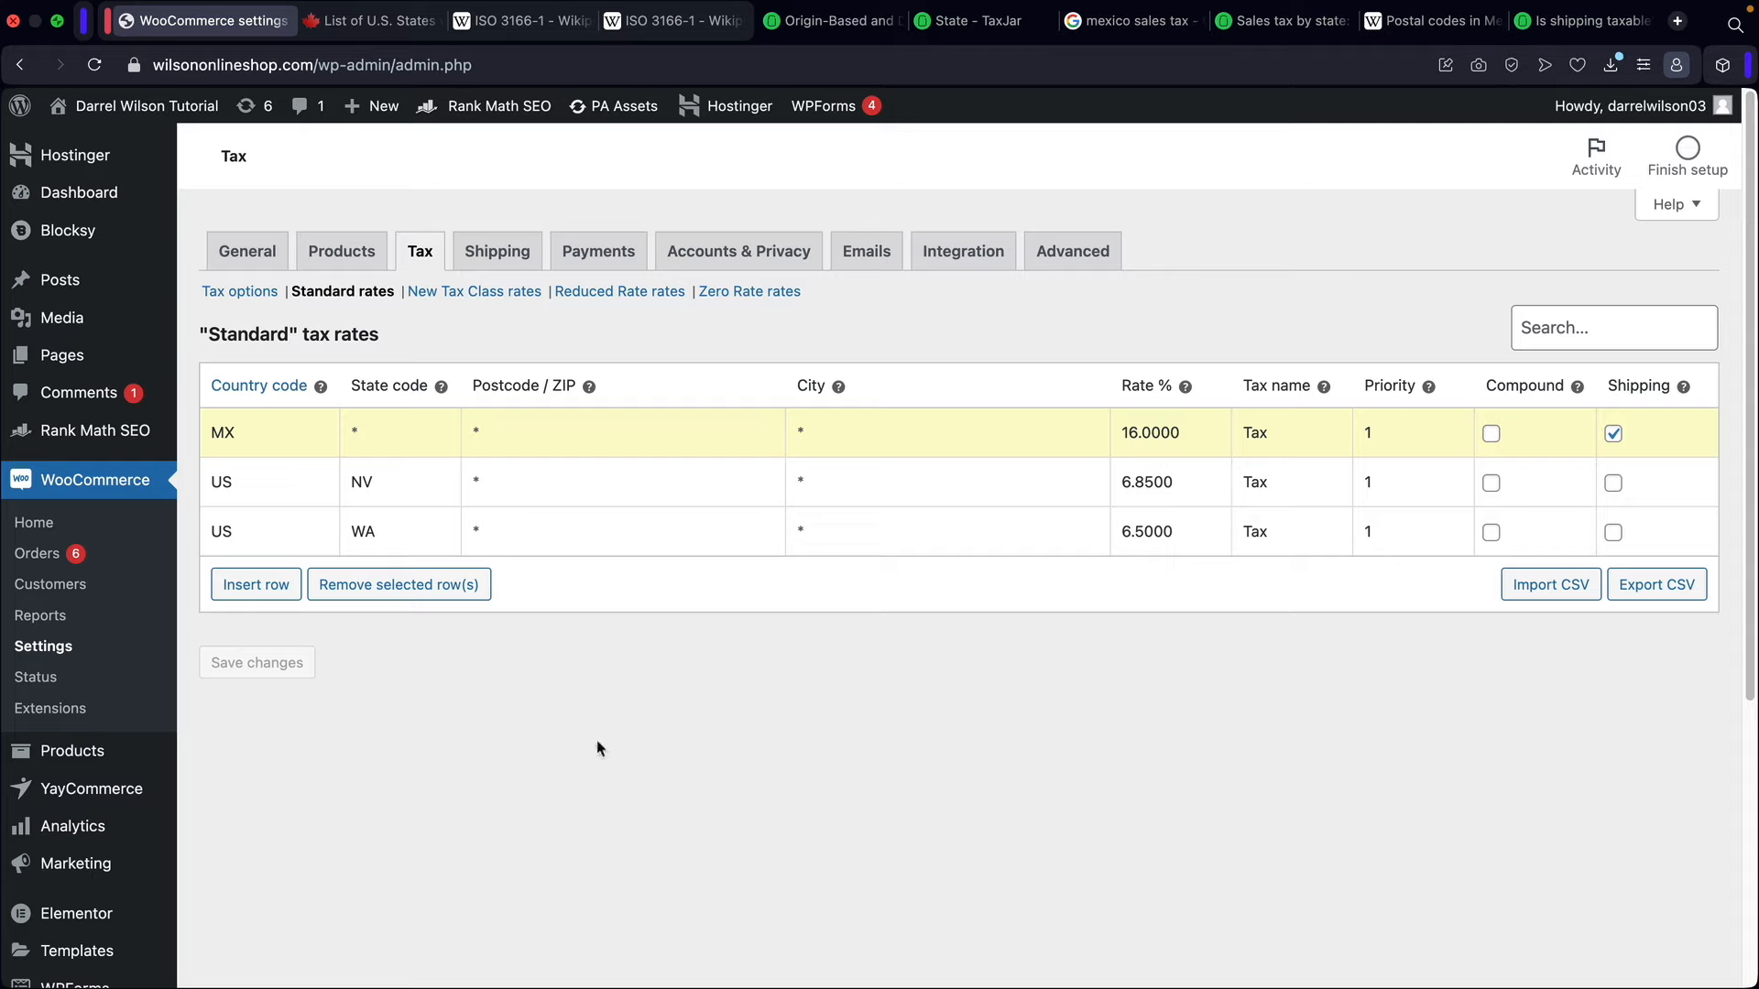
{"action": "double_click", "coordinate": [202, 483]}
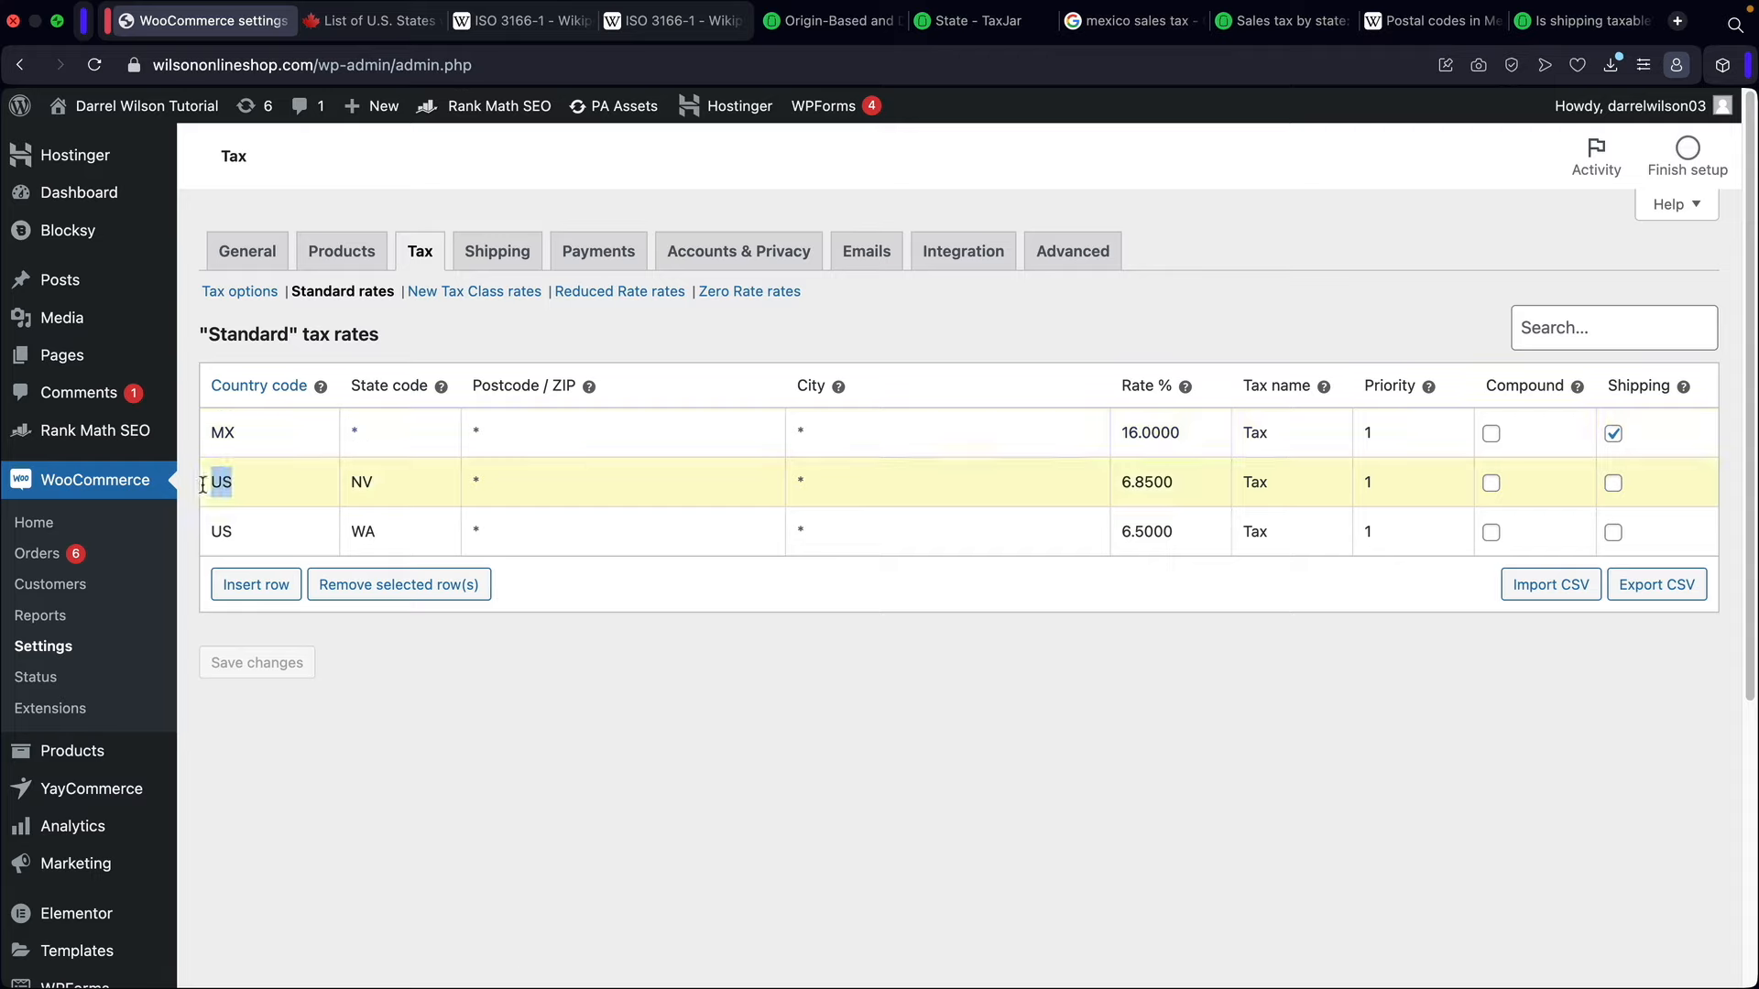
{"action": "double_click", "coordinate": [266, 431]}
{"action": "left_click", "coordinate": [501, 782]}
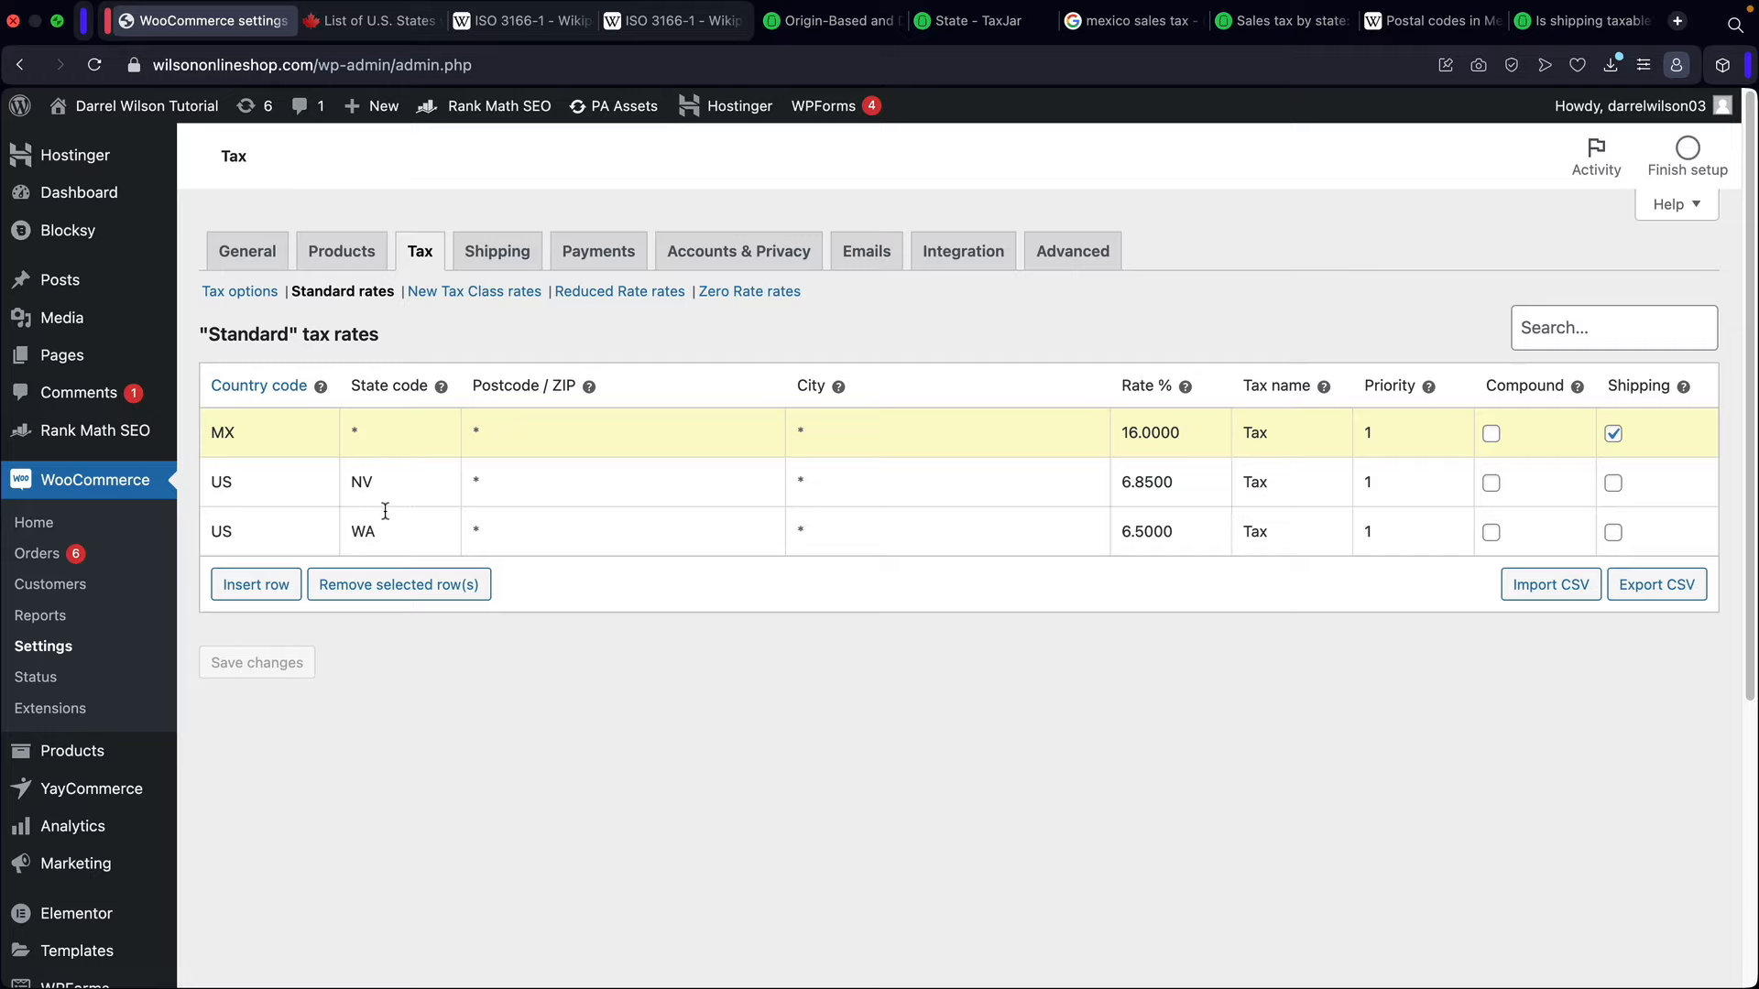
Step: Open the New Tax Class rates and look up the cannabis excise tax on California's CDTFA special taxes page
{"action": "left_click", "coordinate": [492, 294]}
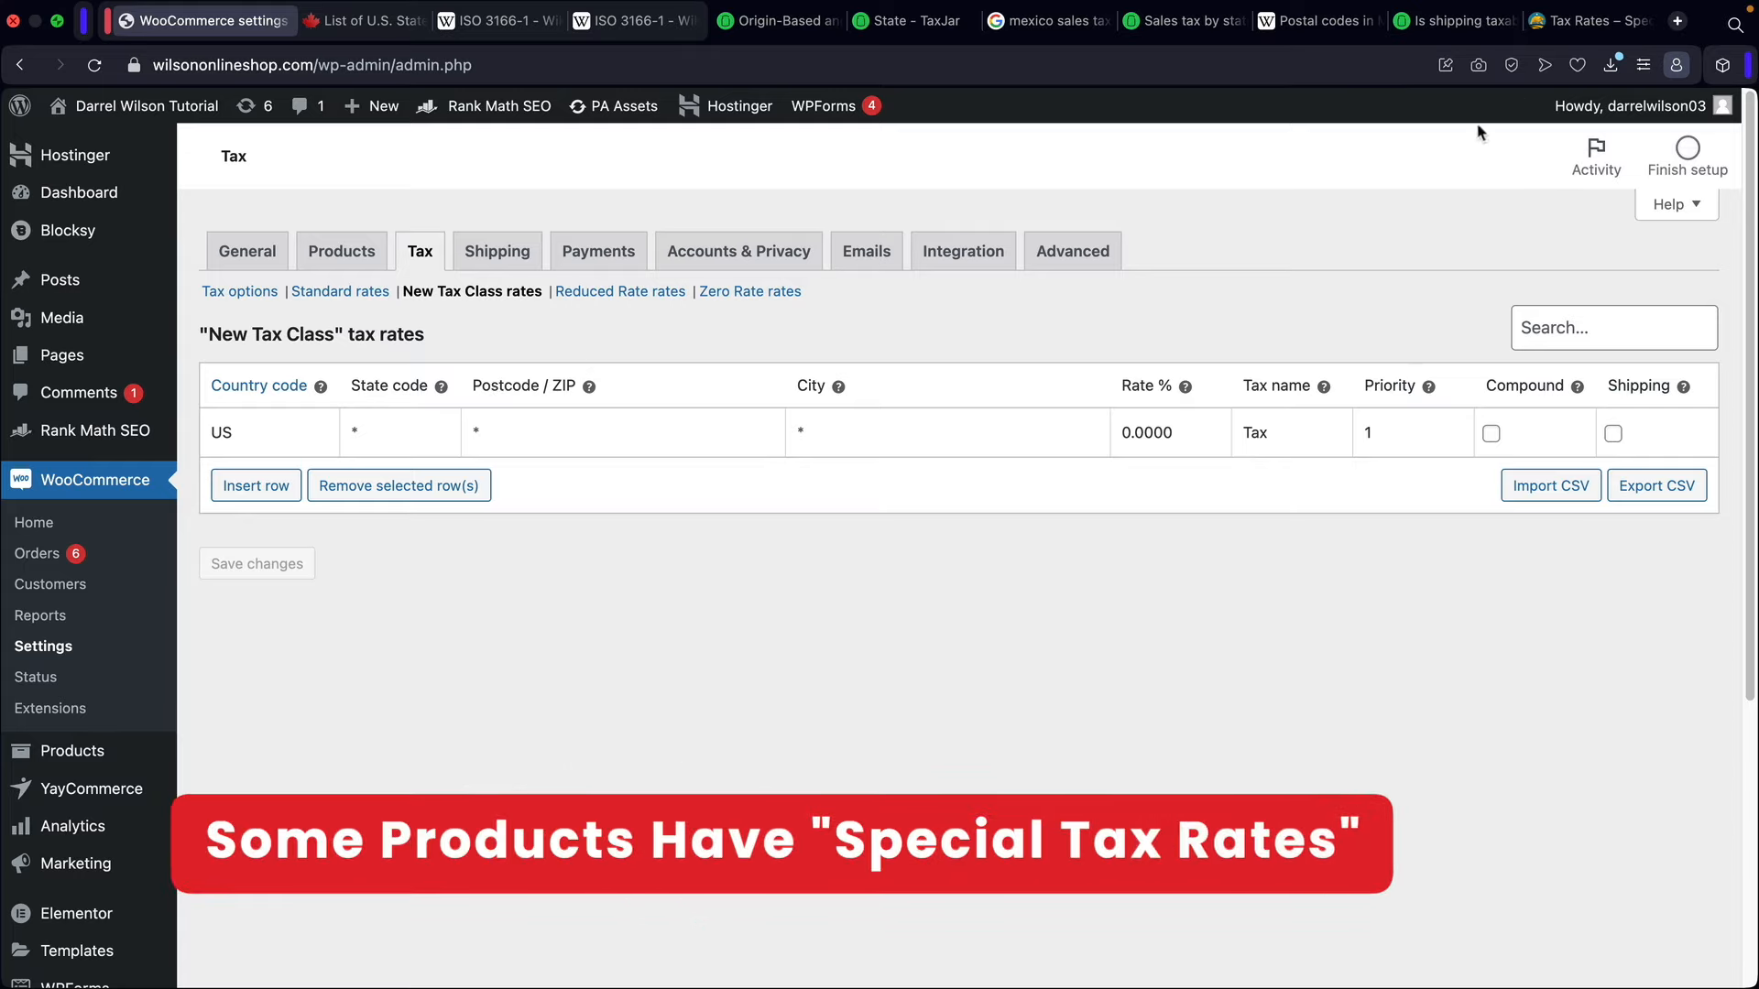
{"action": "left_click_drag", "start_coordinate": [1566, 20], "coordinate": [339, 23]}
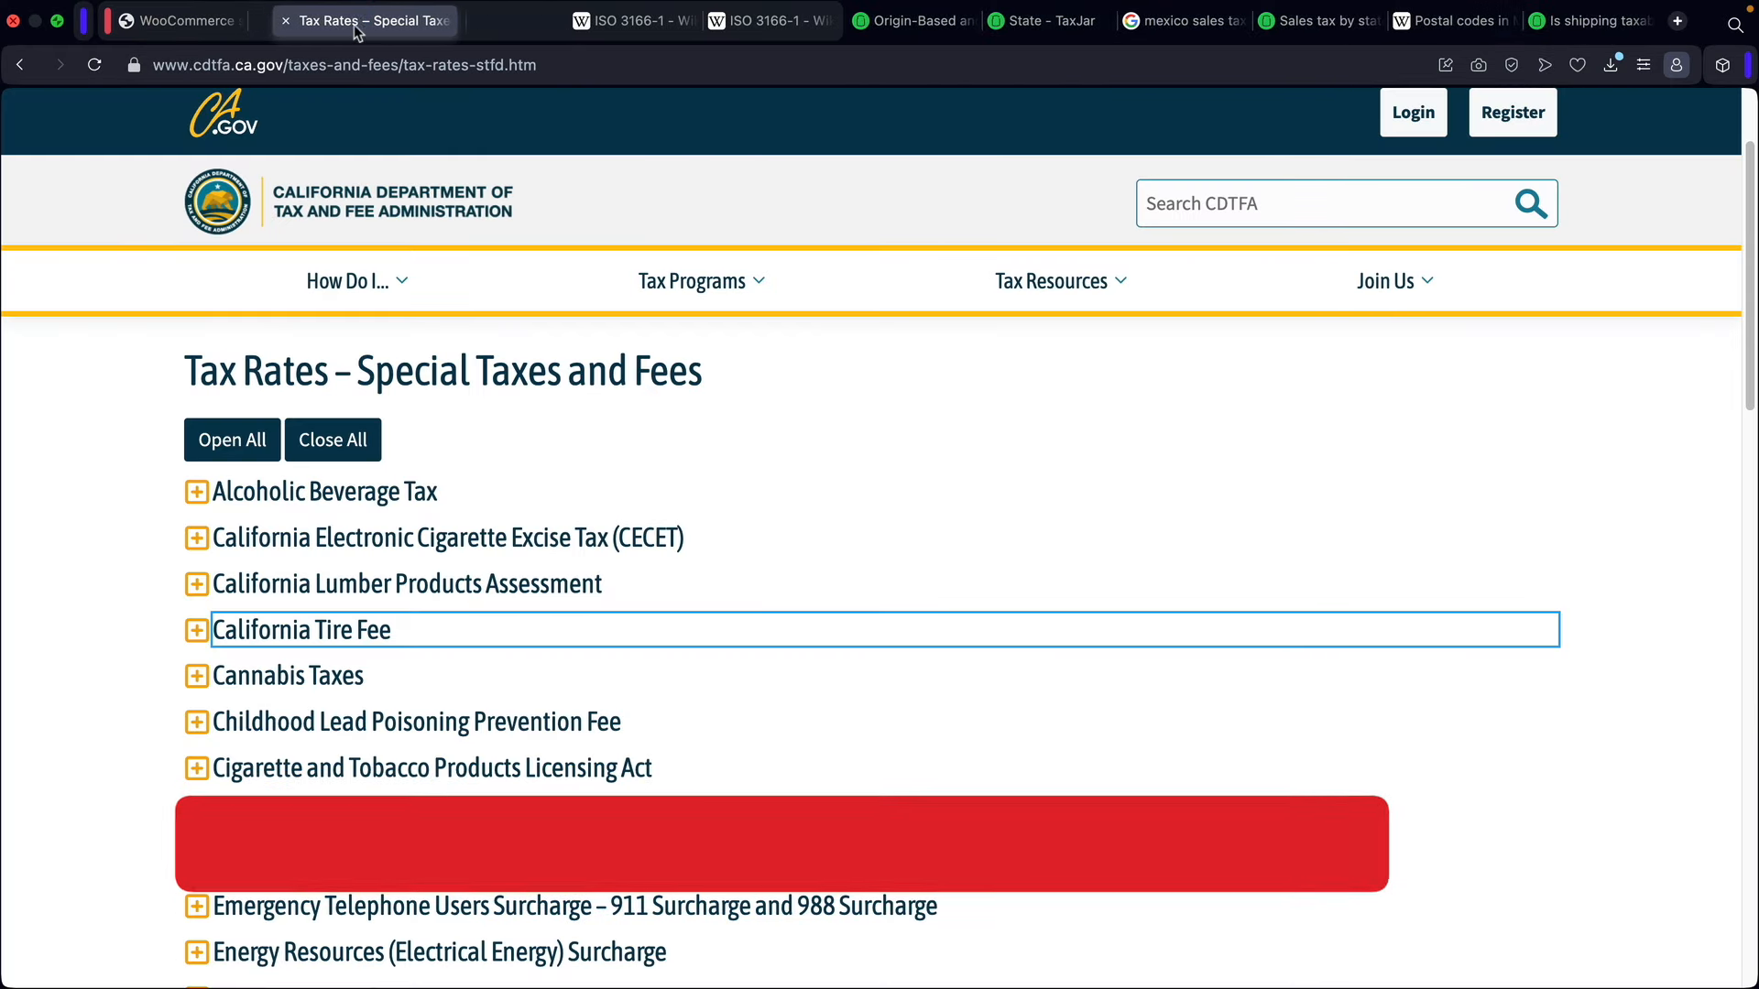
{"action": "scroll", "coordinate": [212, 495], "scroll_direction": "down", "scroll_amount": 3}
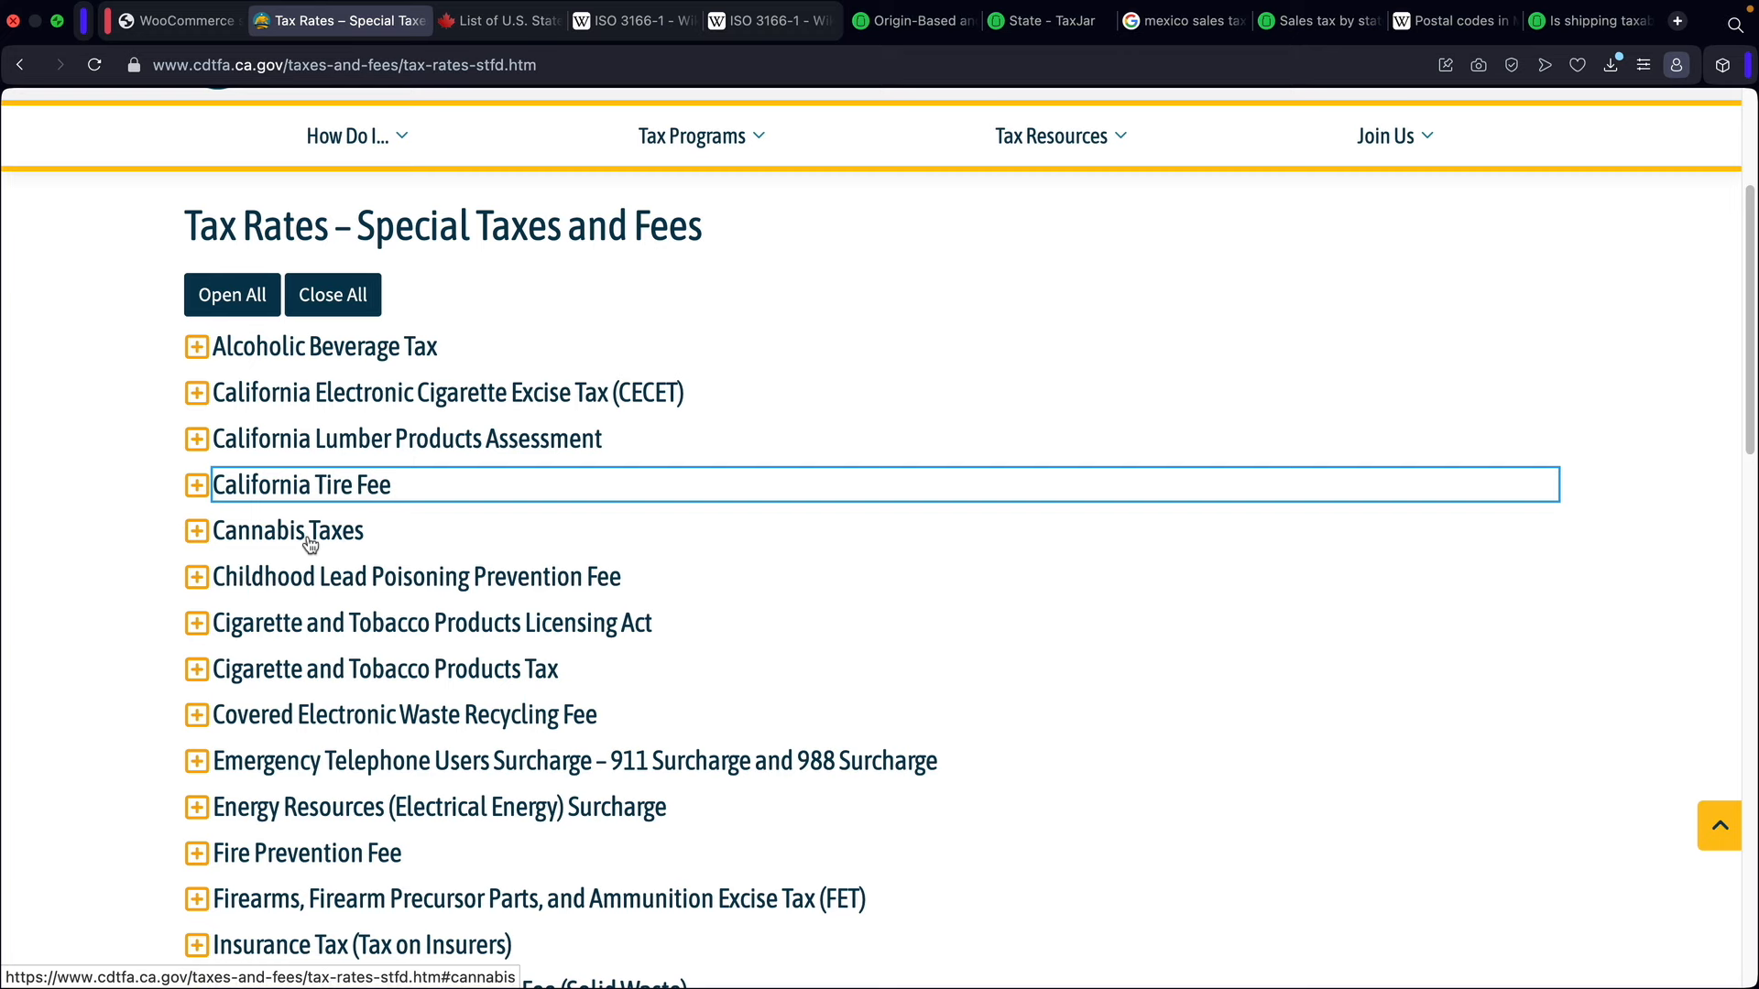
{"action": "left_click", "coordinate": [306, 533]}
{"action": "scroll", "coordinate": [310, 540], "scroll_direction": "down", "scroll_amount": 2}
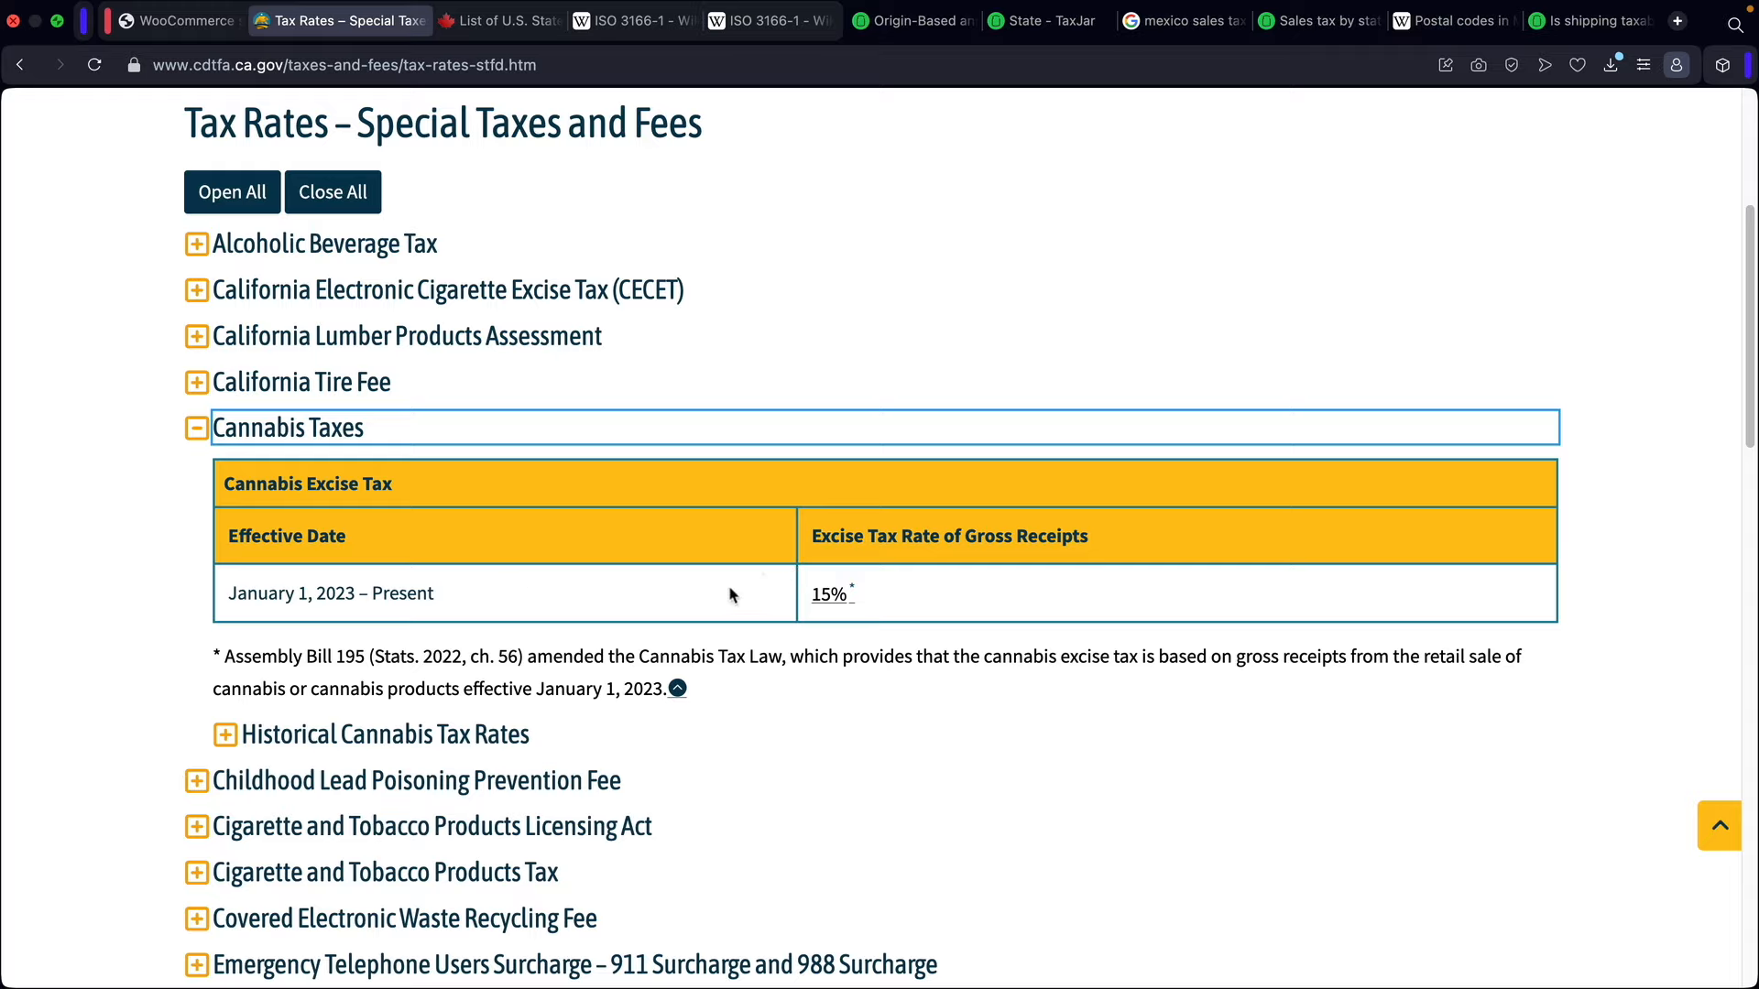
{"action": "left_click", "coordinate": [197, 428]}
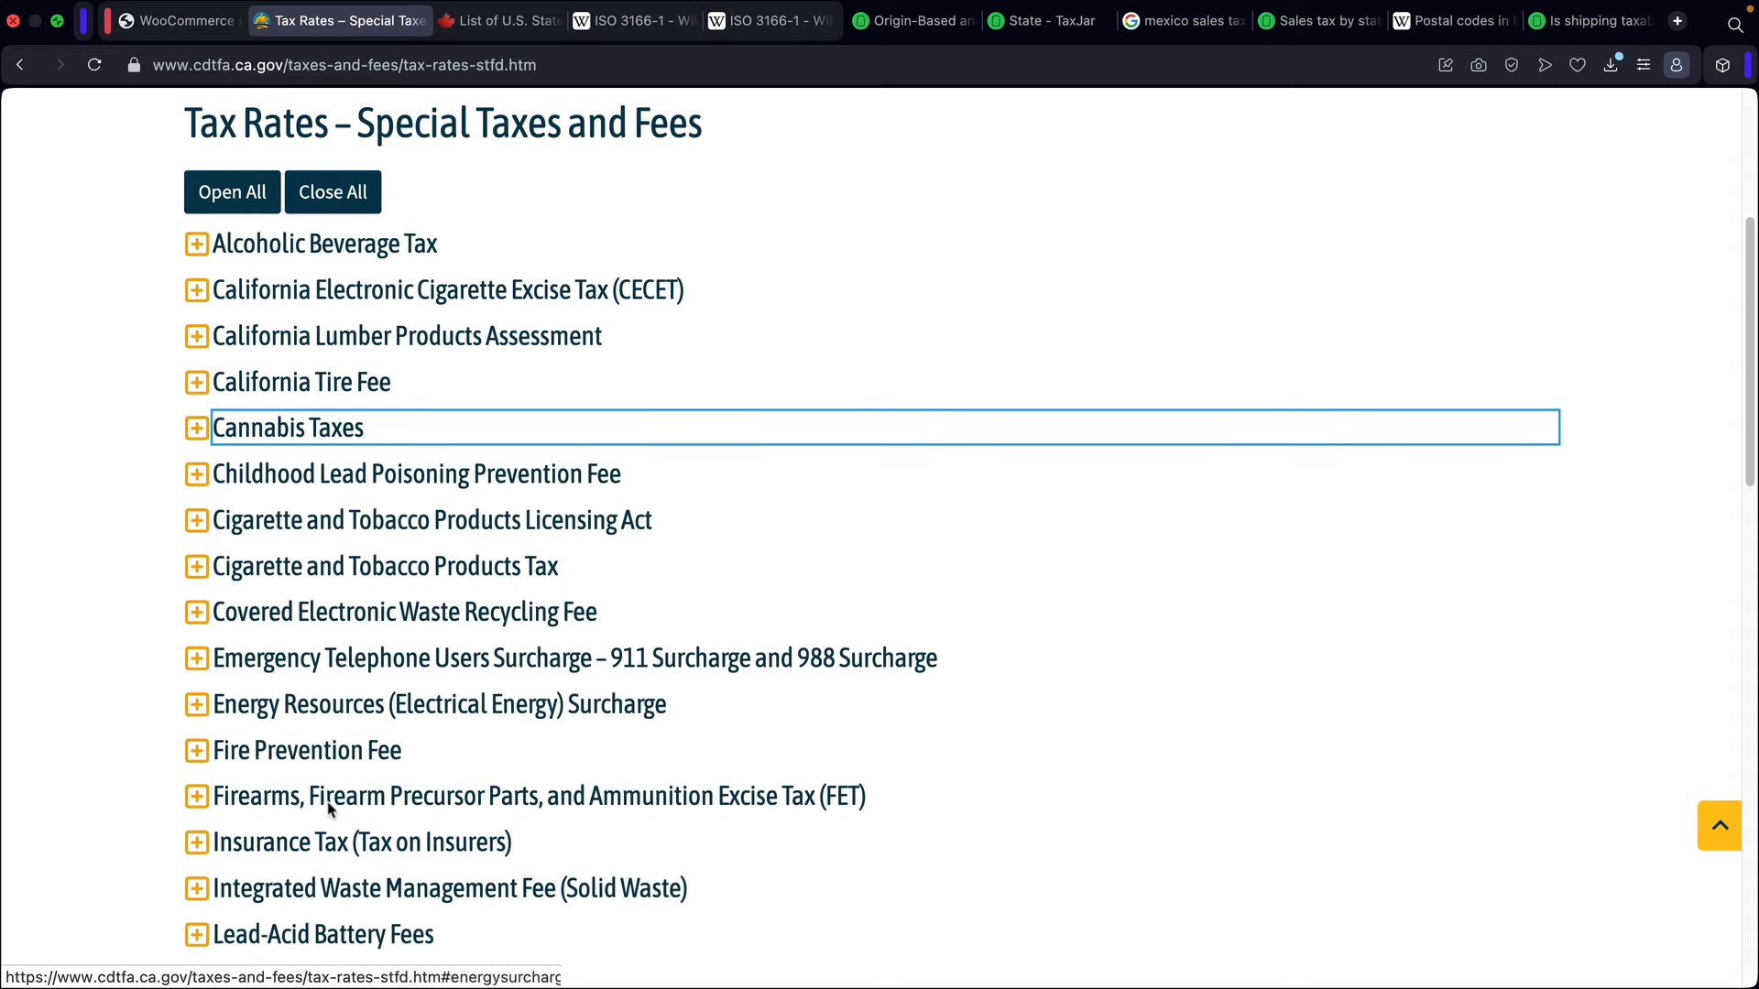
Step: Browse the list of special taxes and fees and check the electronic cigarette (CECET) and cannabis excise tax rates
{"action": "scroll", "coordinate": [378, 699], "scroll_direction": "down", "scroll_amount": 1}
{"action": "scroll", "coordinate": [378, 699], "scroll_direction": "down", "scroll_amount": 6}
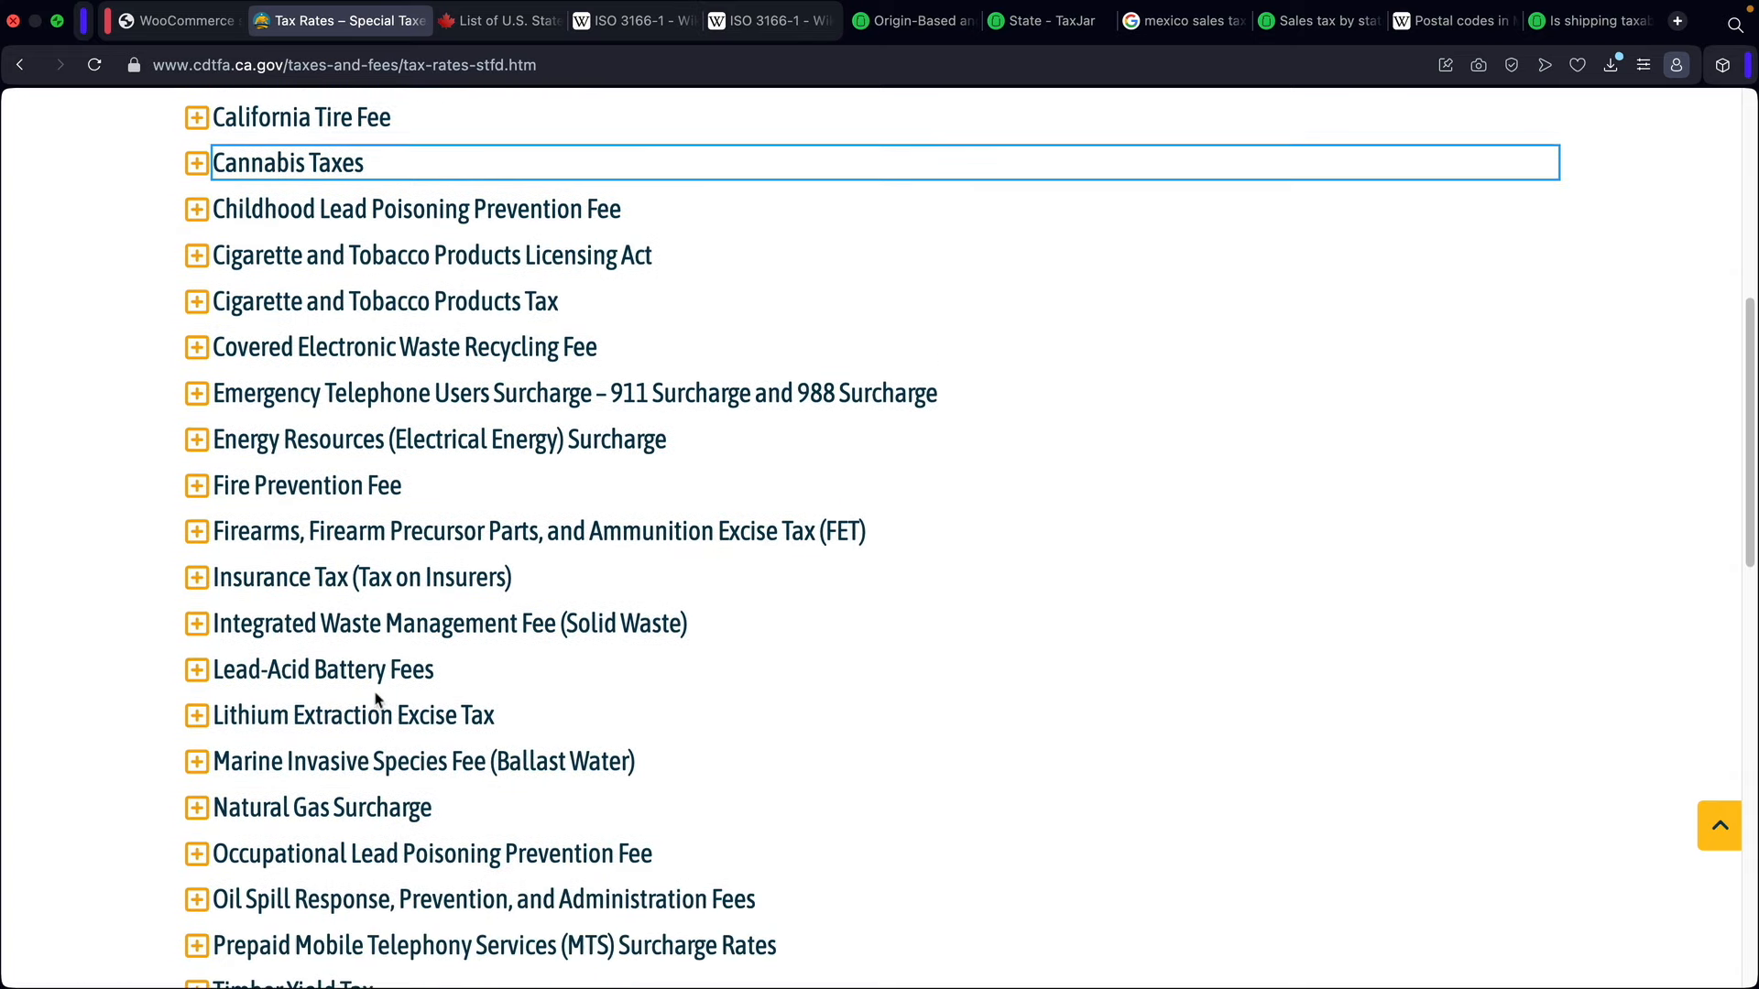
{"action": "scroll", "coordinate": [375, 699], "scroll_direction": "up", "scroll_amount": 1}
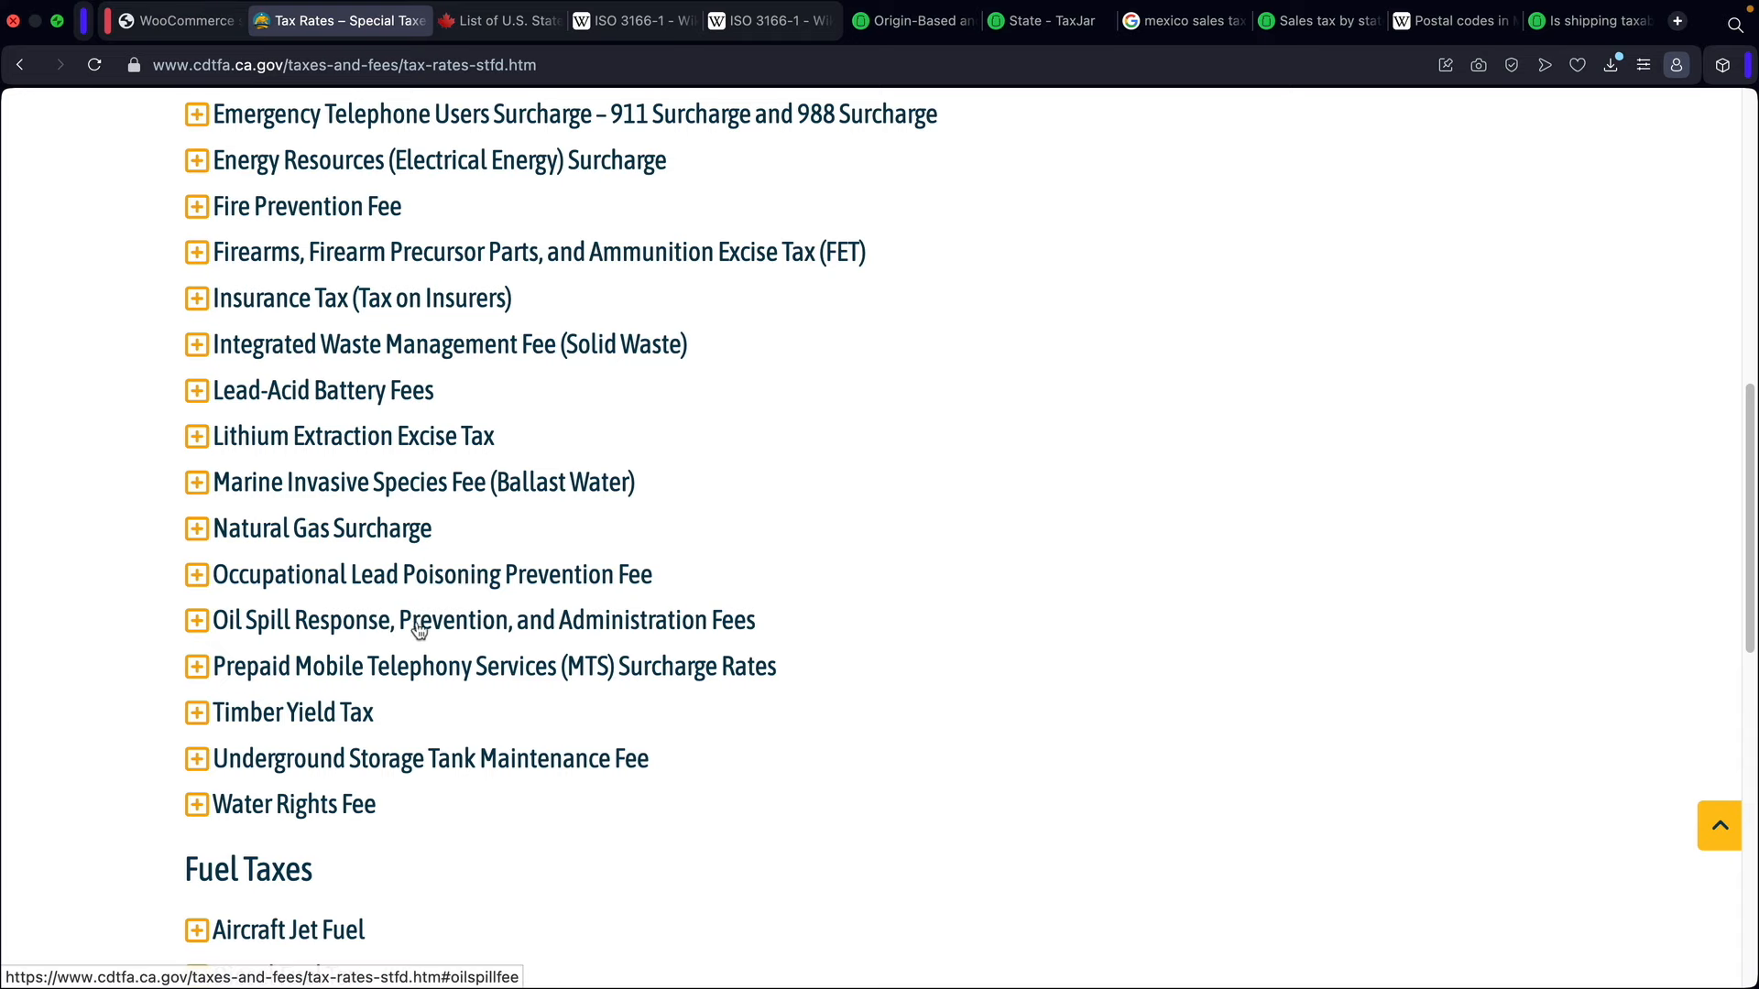
{"action": "scroll", "coordinate": [428, 608], "scroll_direction": "up", "scroll_amount": 3}
{"action": "scroll", "coordinate": [426, 604], "scroll_direction": "up", "scroll_amount": 3}
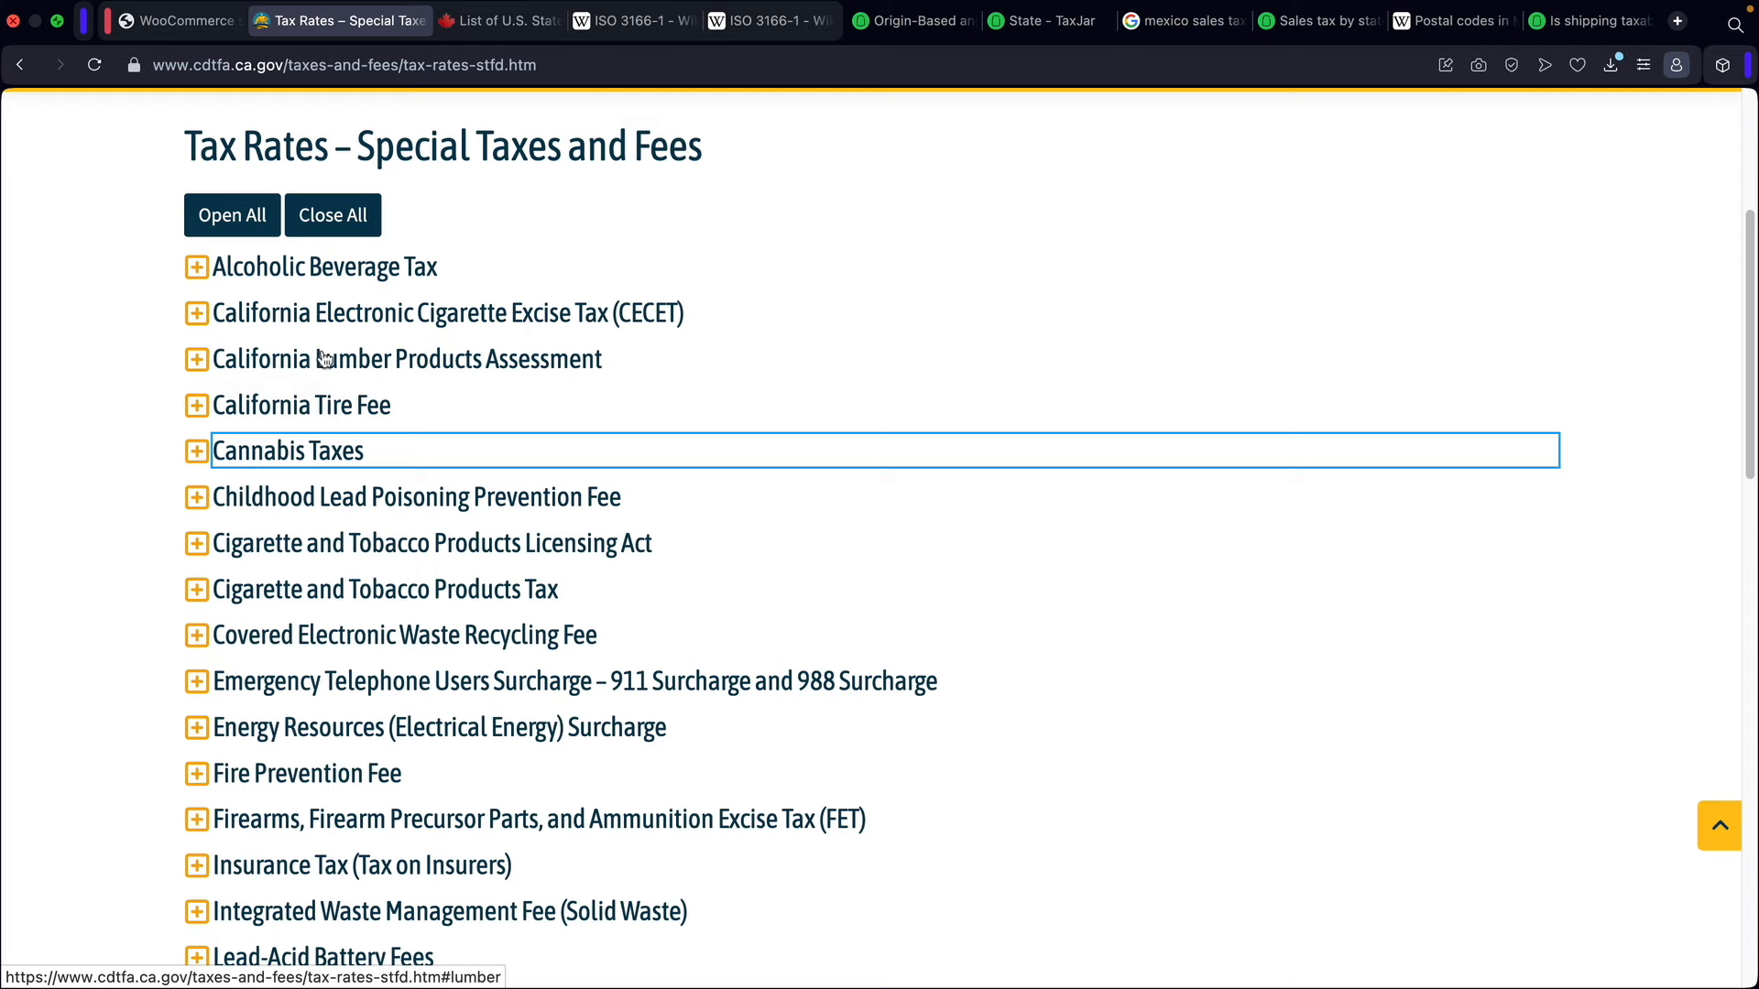
{"action": "scroll", "coordinate": [325, 357], "scroll_direction": "down", "scroll_amount": 2}
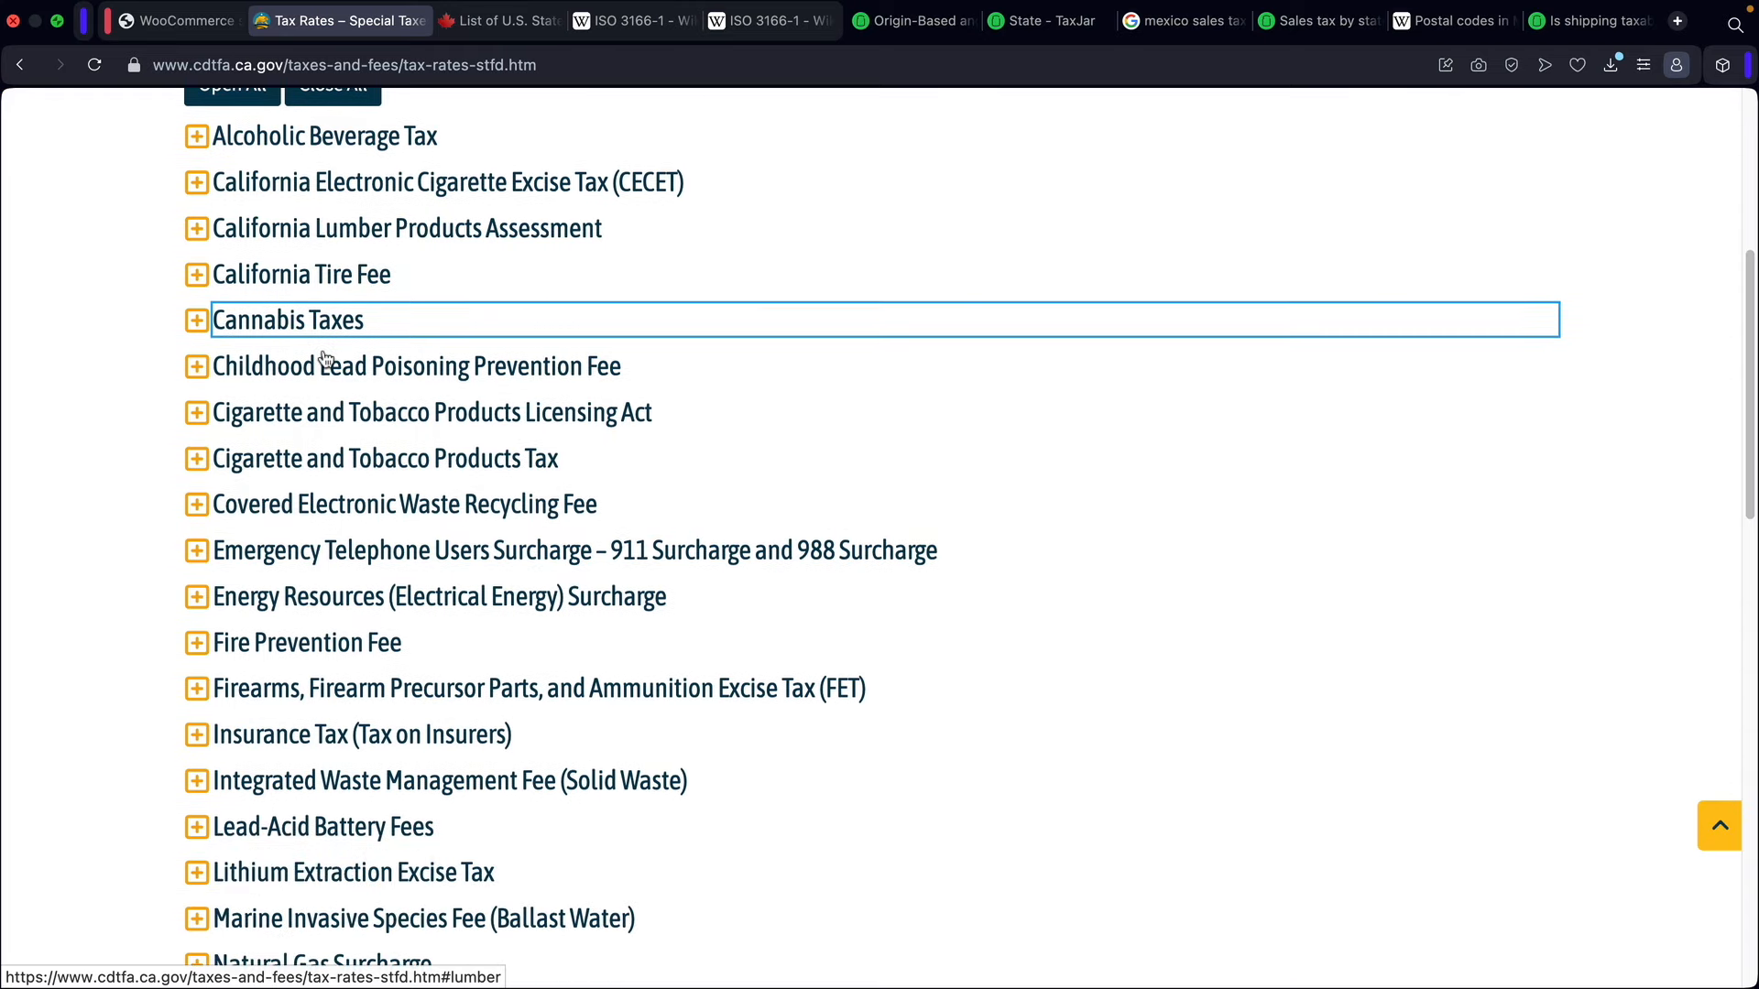
{"action": "scroll", "coordinate": [325, 358], "scroll_direction": "up", "scroll_amount": 1}
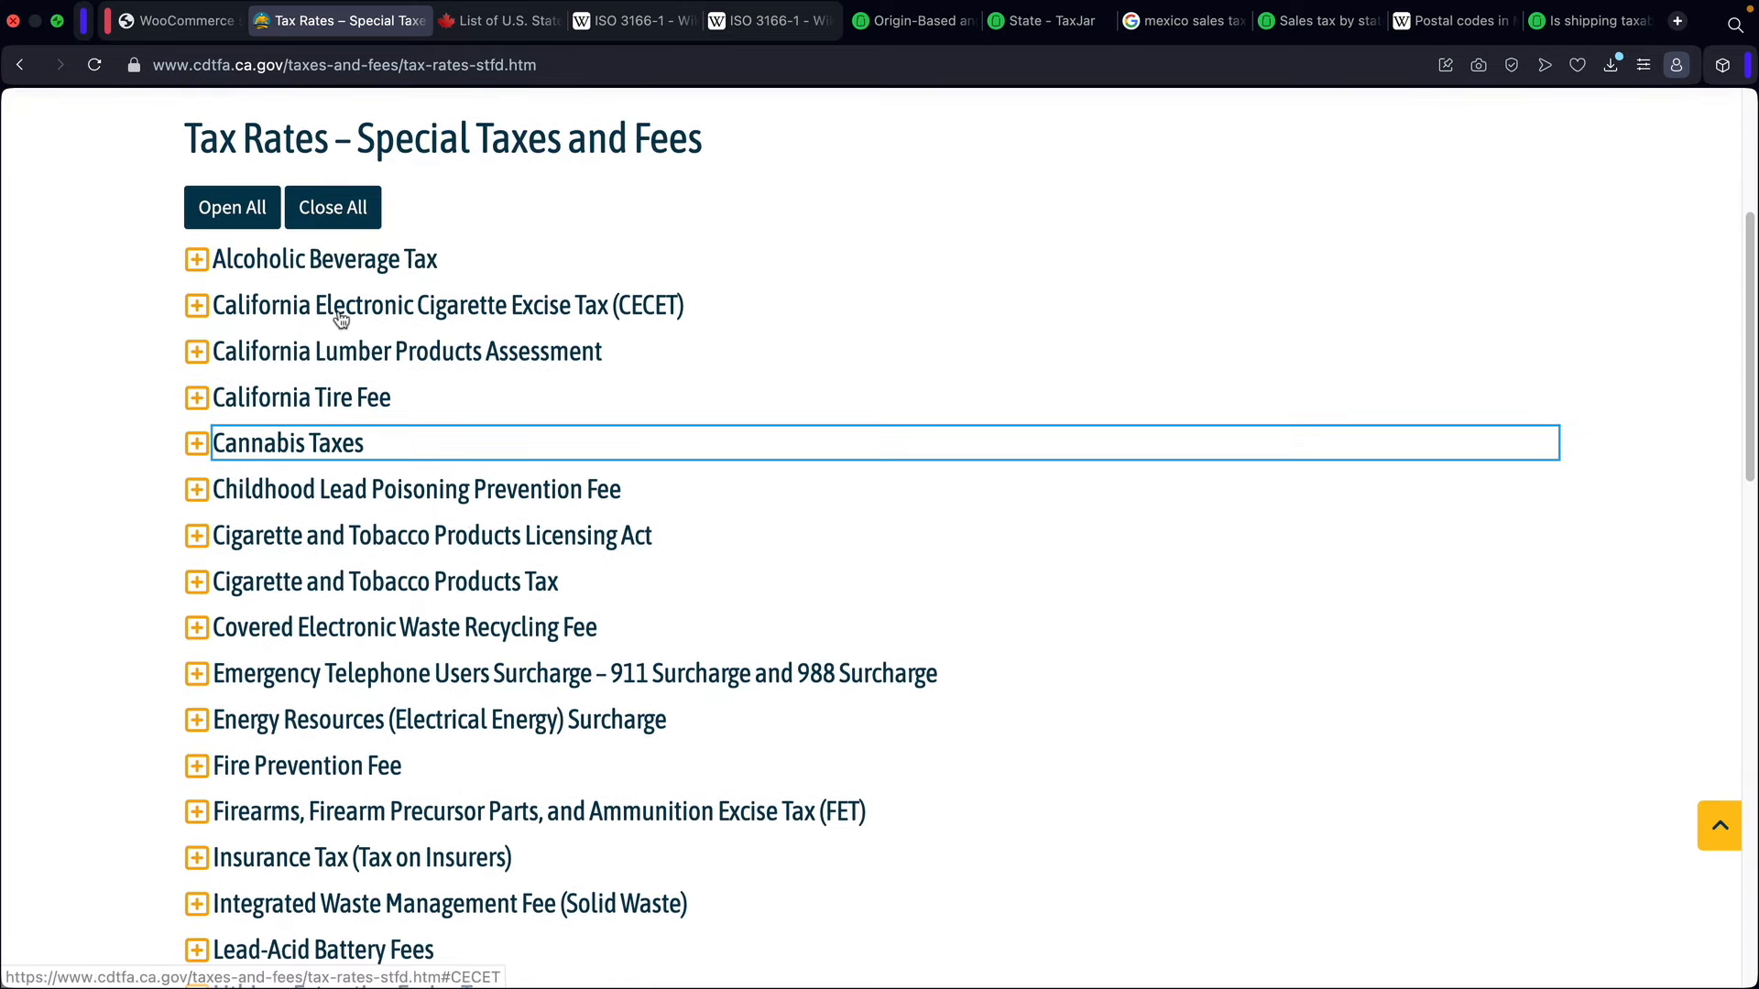
{"action": "left_click", "coordinate": [336, 312]}
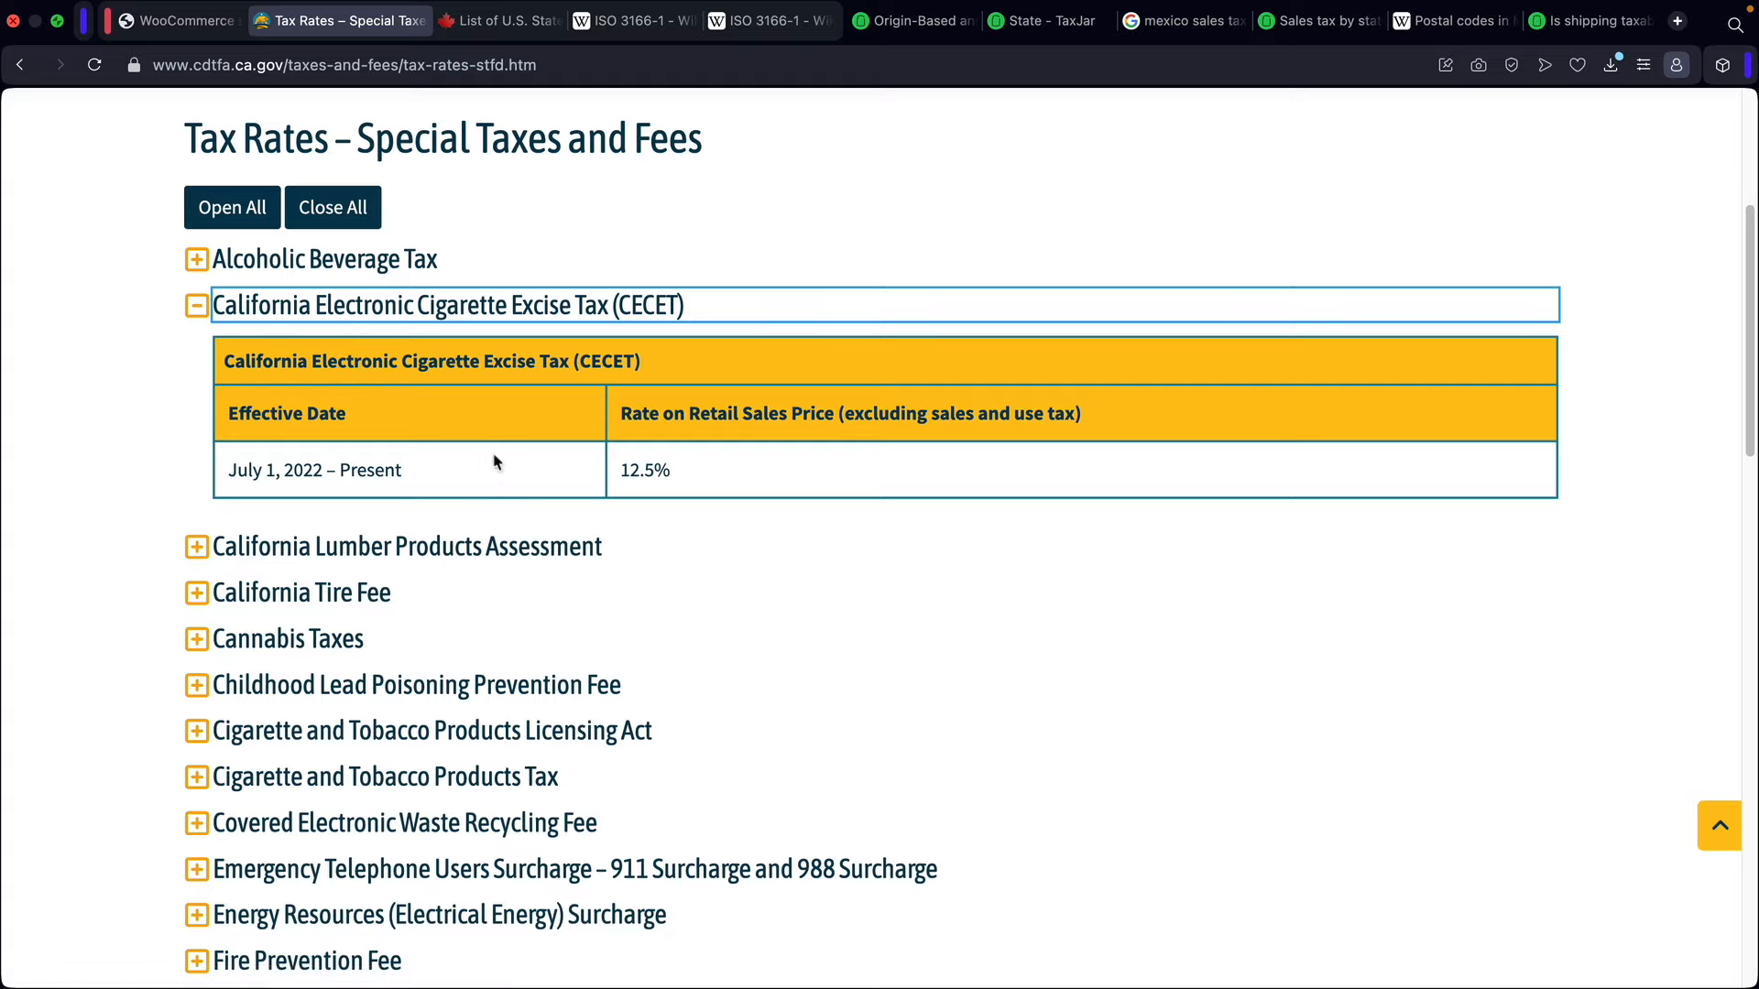
{"action": "left_click_drag", "start_coordinate": [707, 476], "coordinate": [619, 472]}
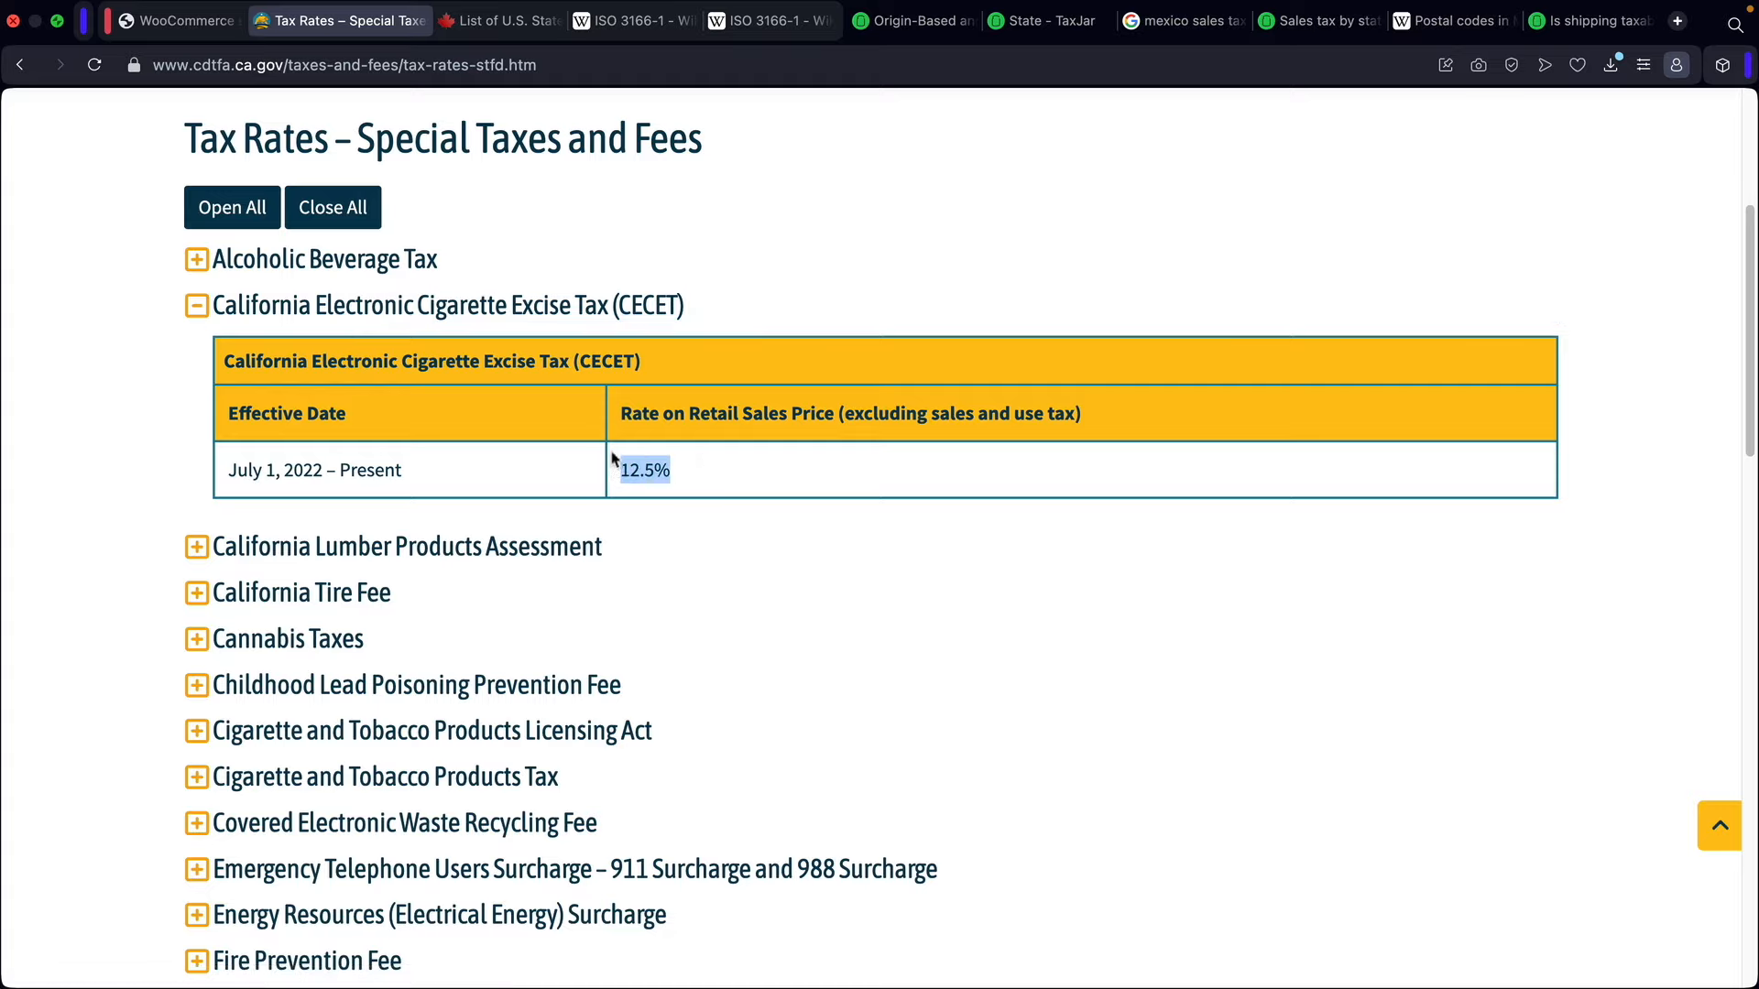
{"action": "left_click", "coordinate": [485, 311]}
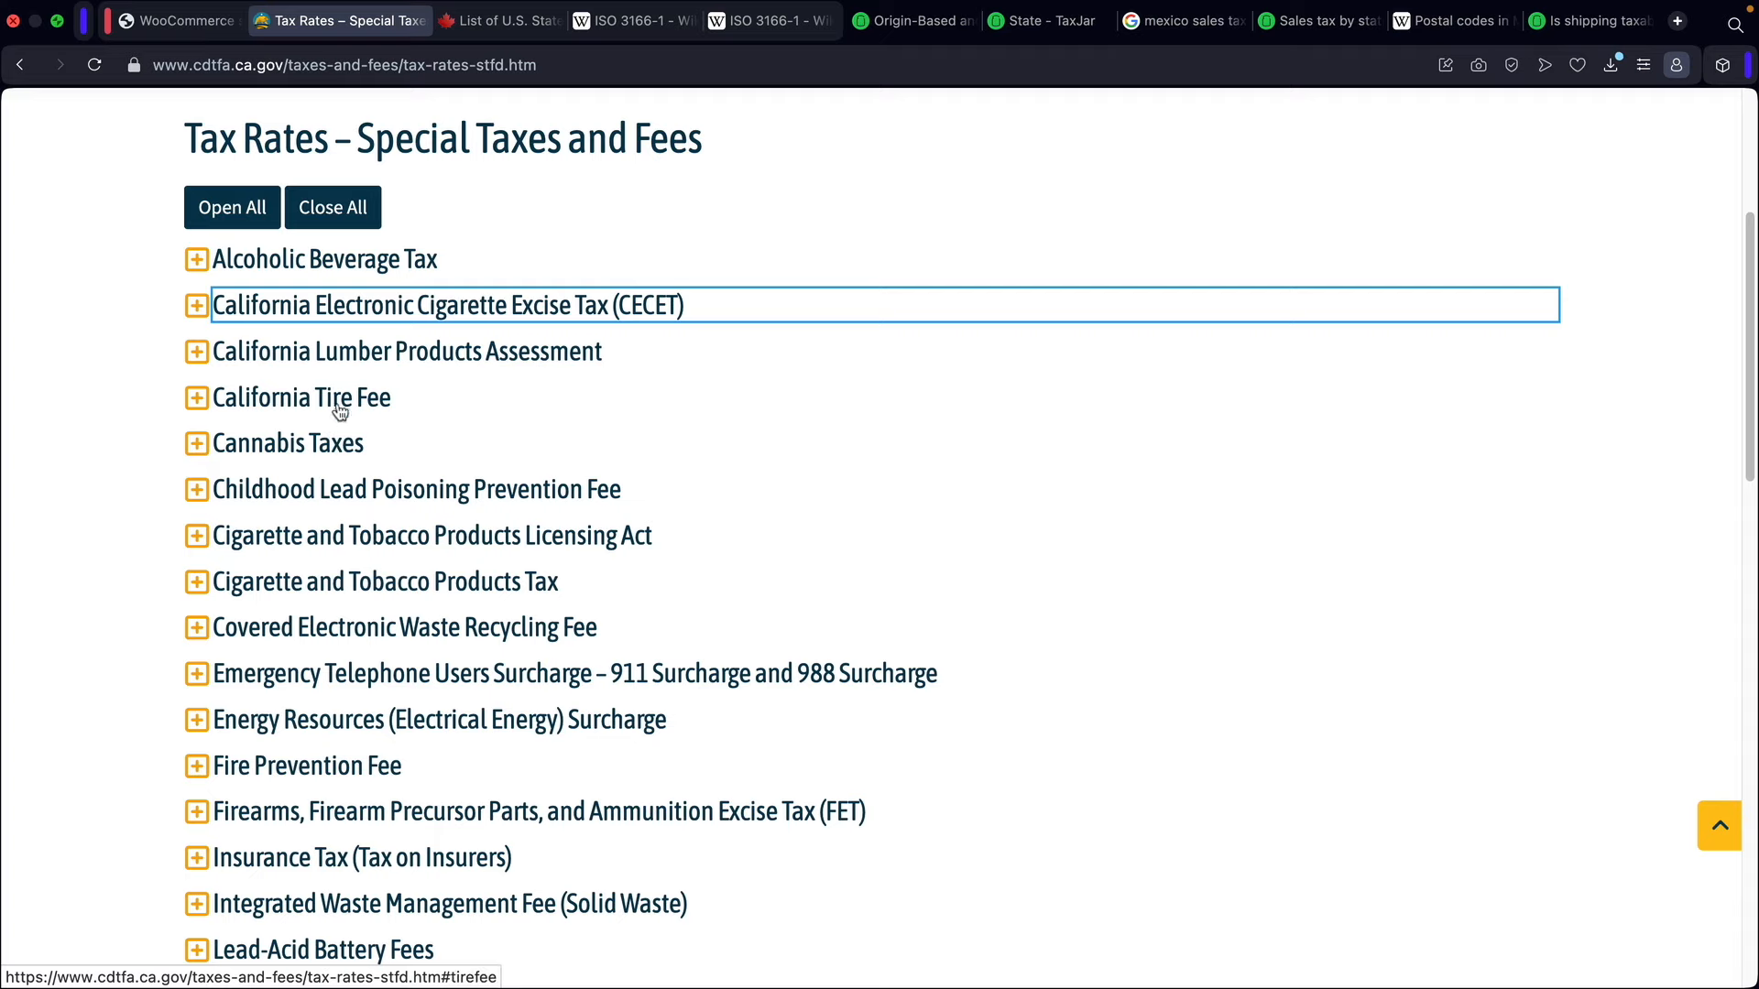
{"action": "left_click", "coordinate": [338, 447]}
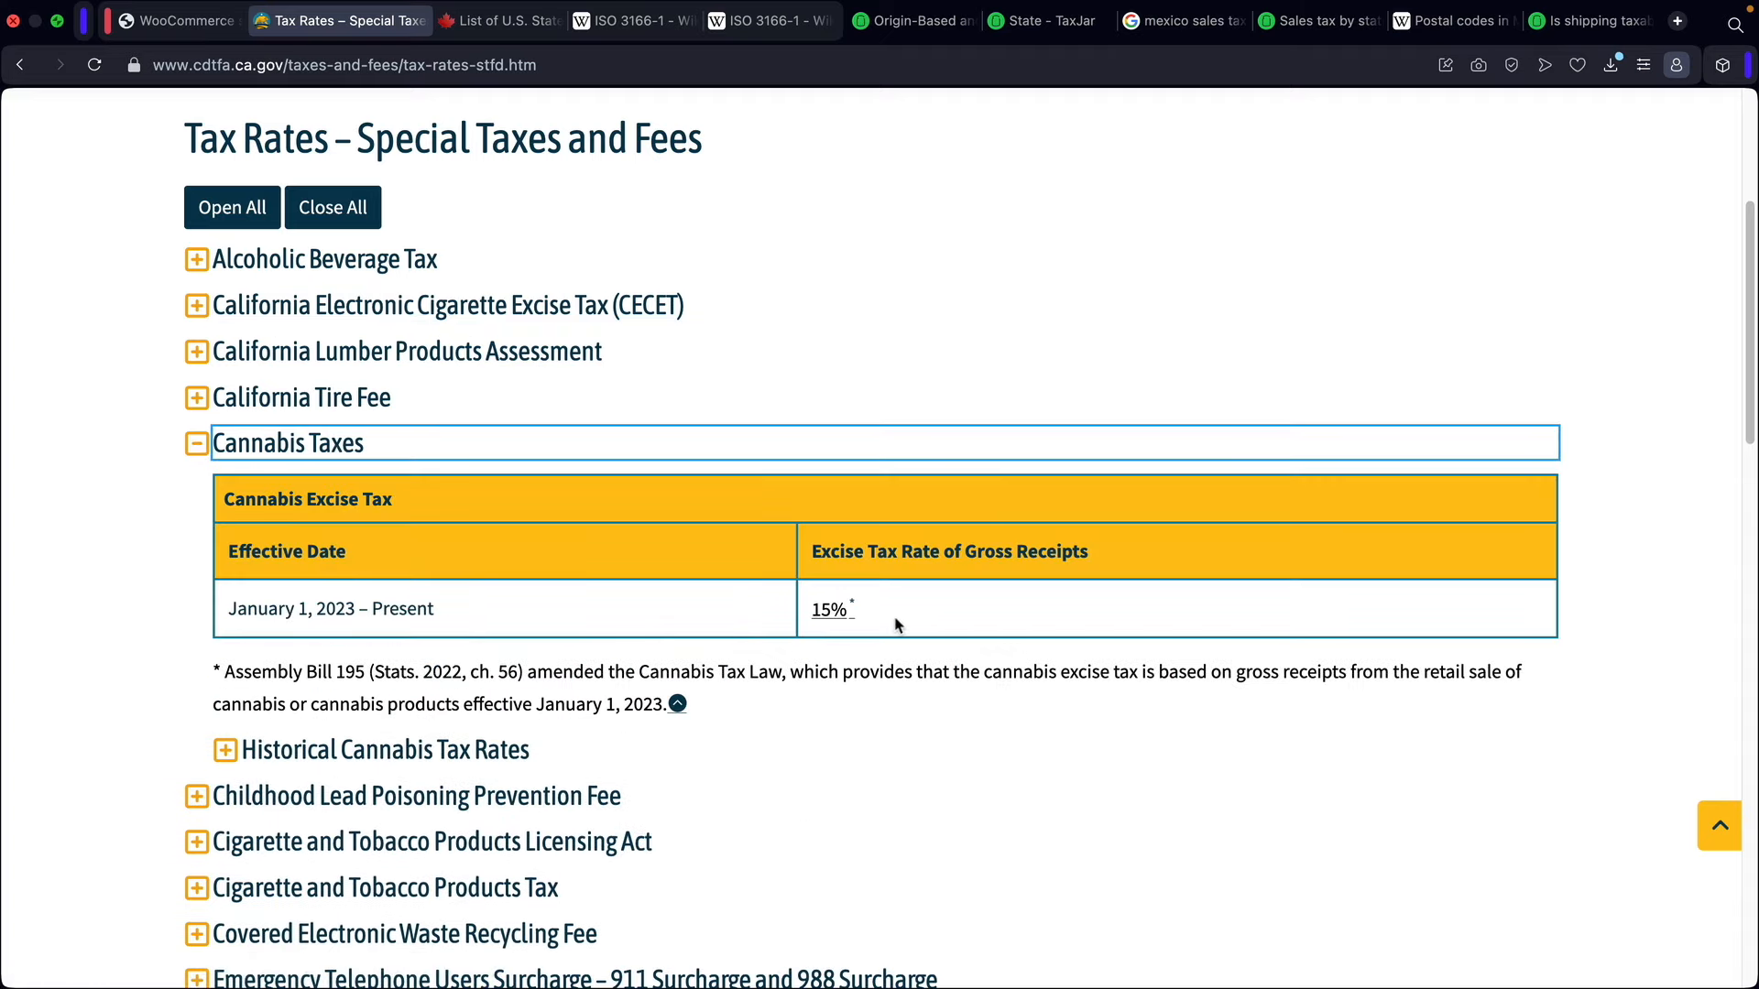
Step: Set the US row of the New Tax Class rates to 15% for state CA and save the changes
{"action": "left_click", "coordinate": [167, 30]}
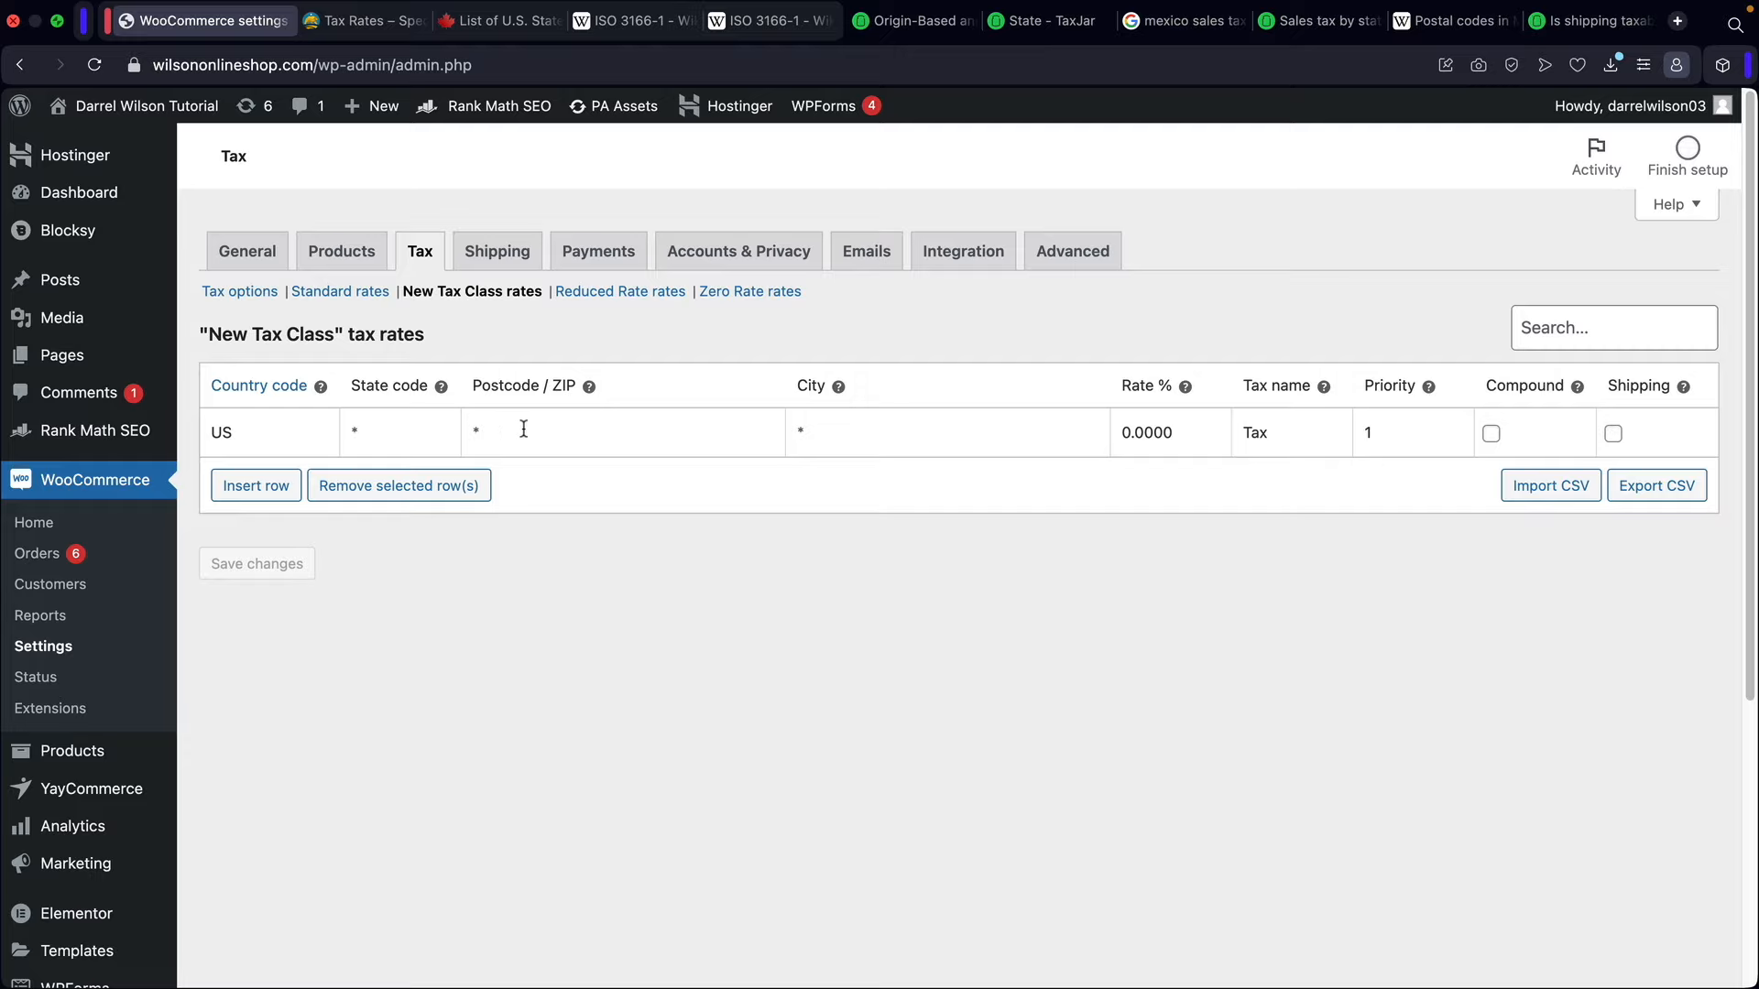
{"action": "left_click", "coordinate": [523, 430]}
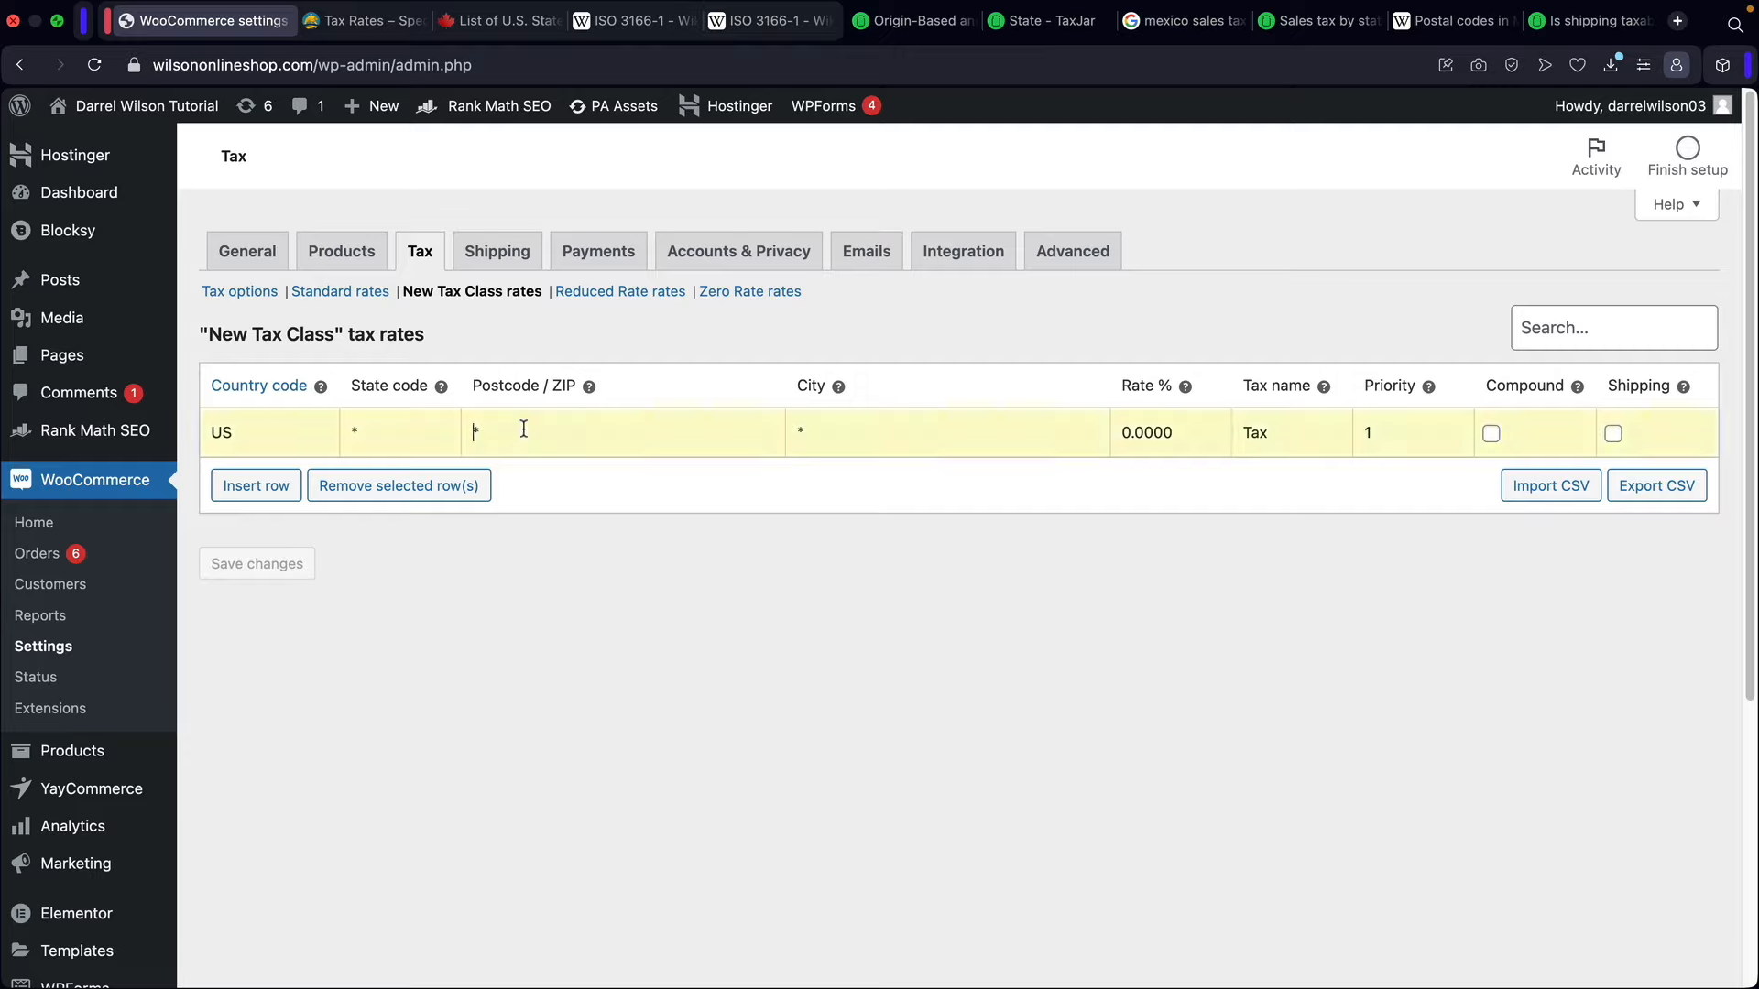
{"action": "double_click", "coordinate": [1135, 432]}
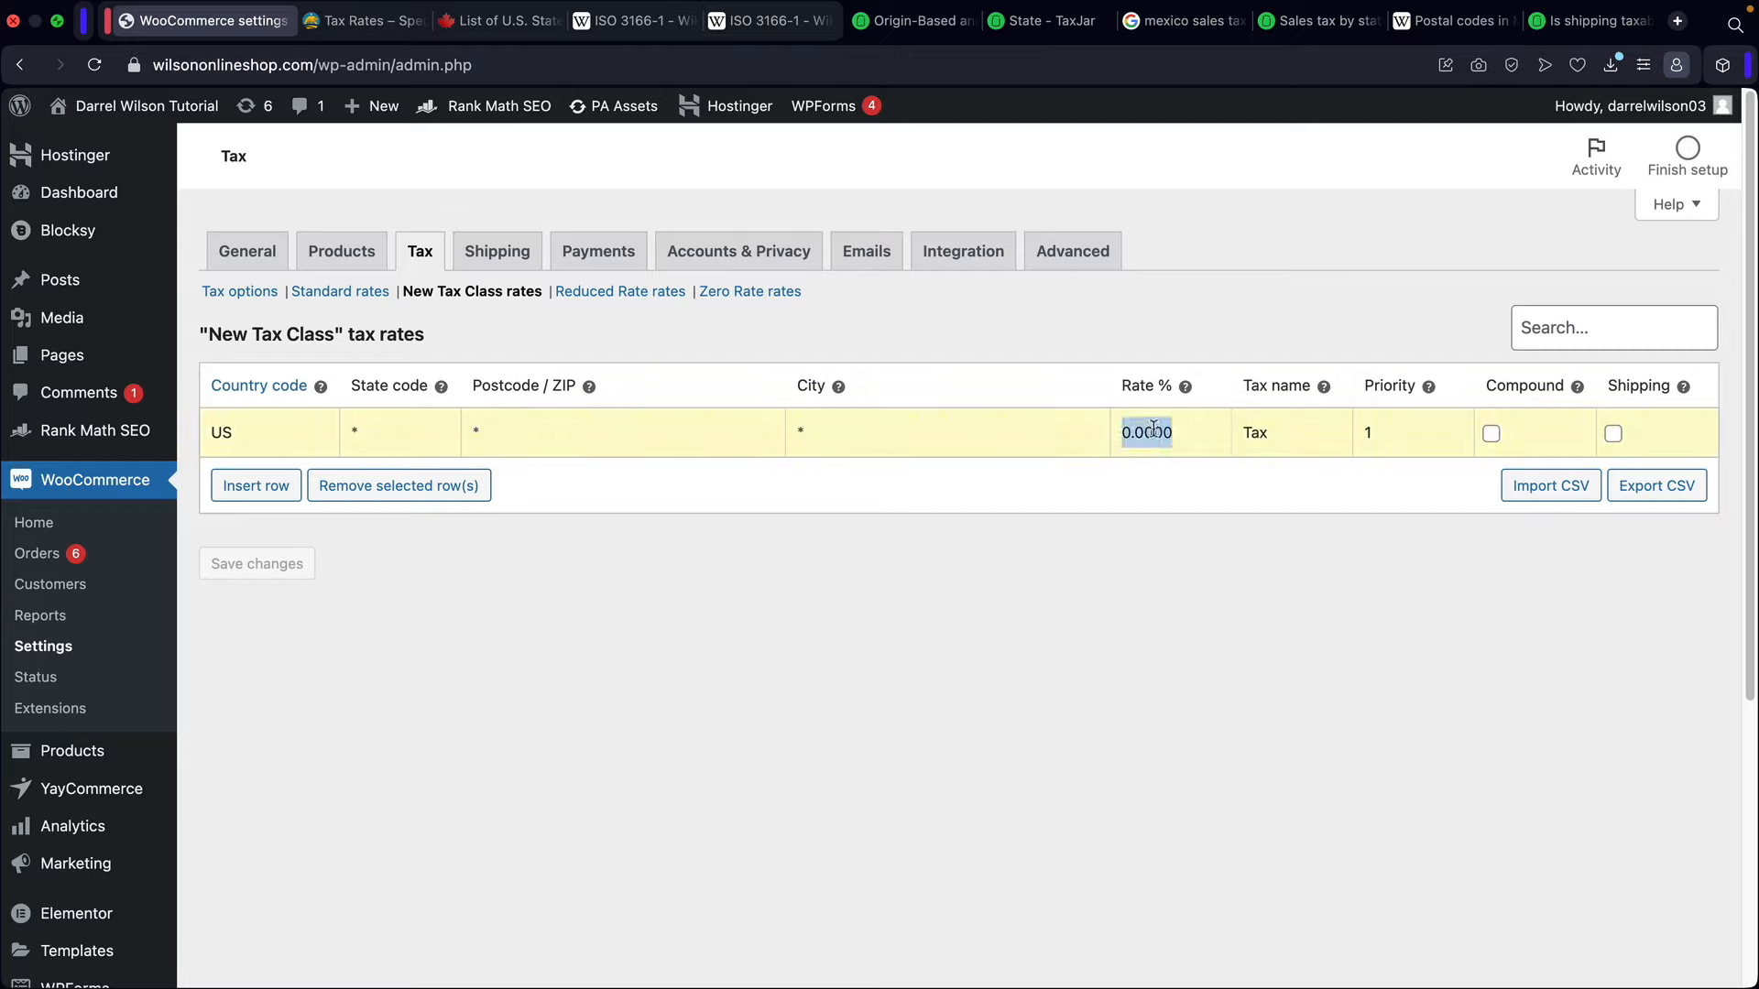
{"action": "type", "text": "15"}
{"action": "left_click", "coordinate": [1112, 555]}
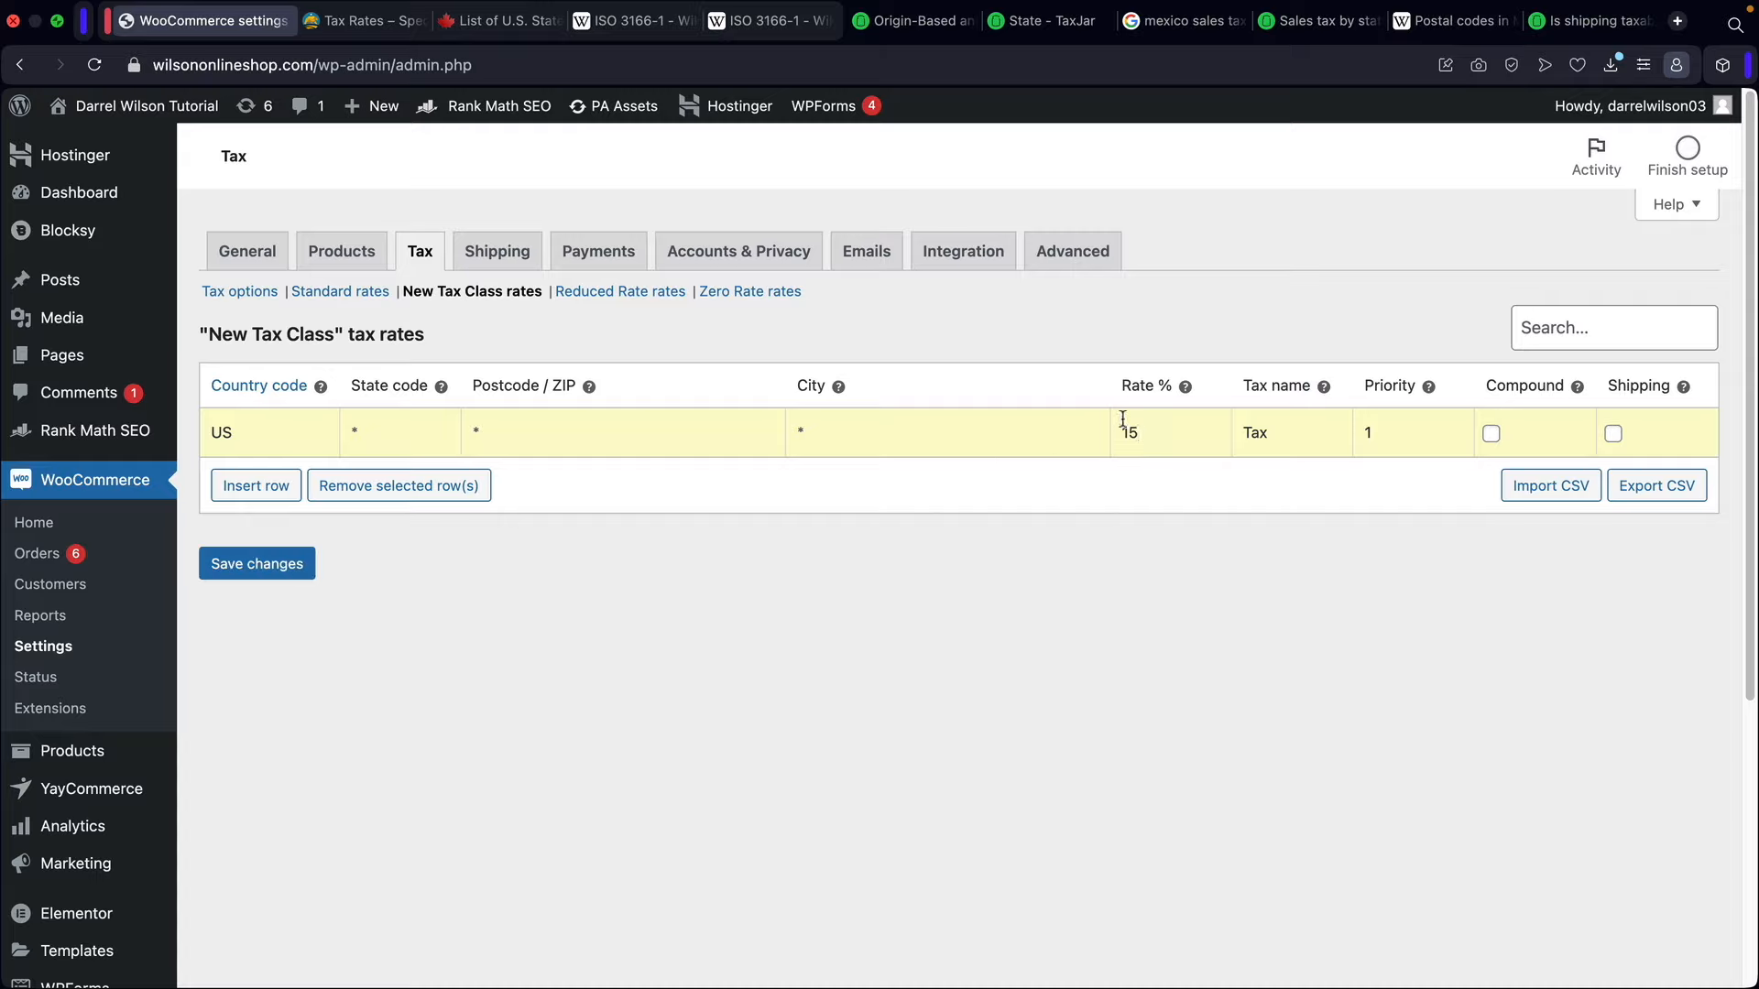
{"action": "left_click", "coordinate": [392, 417]}
{"action": "type", "text": "CA"}
{"action": "left_click", "coordinate": [295, 567]}
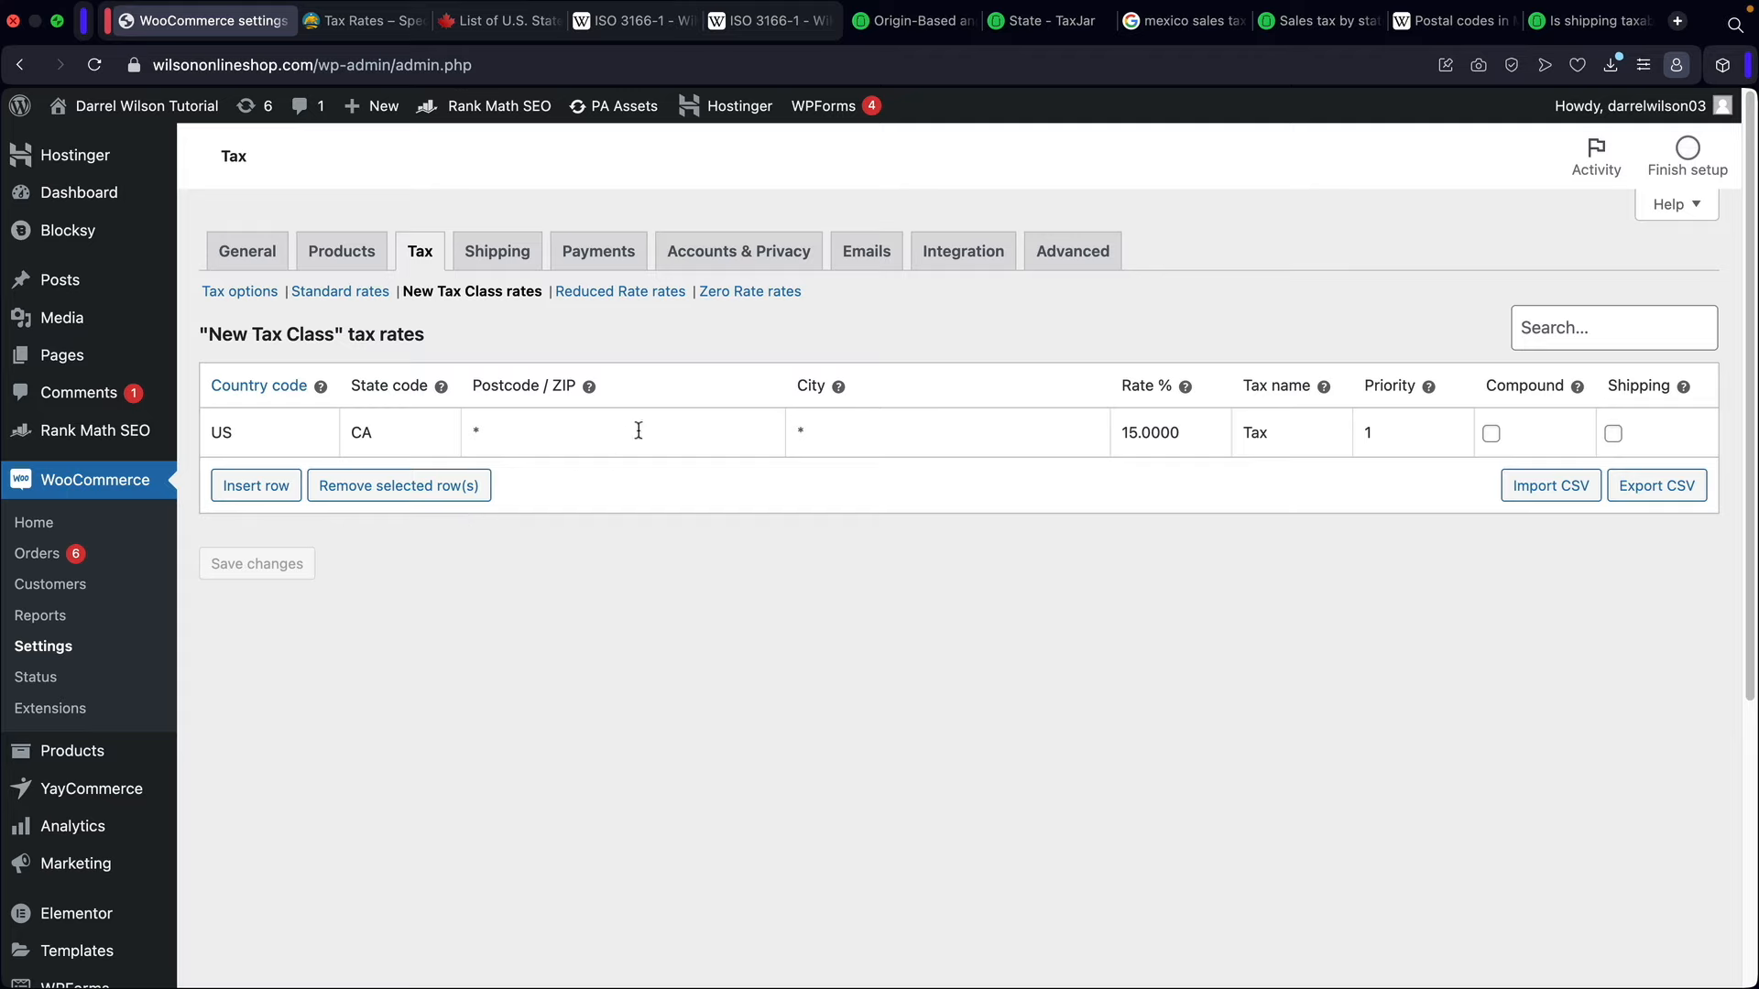
Step: Insert a Zero Rate tax row for country US with * as the state code, and save the changes
{"action": "left_click", "coordinate": [747, 294]}
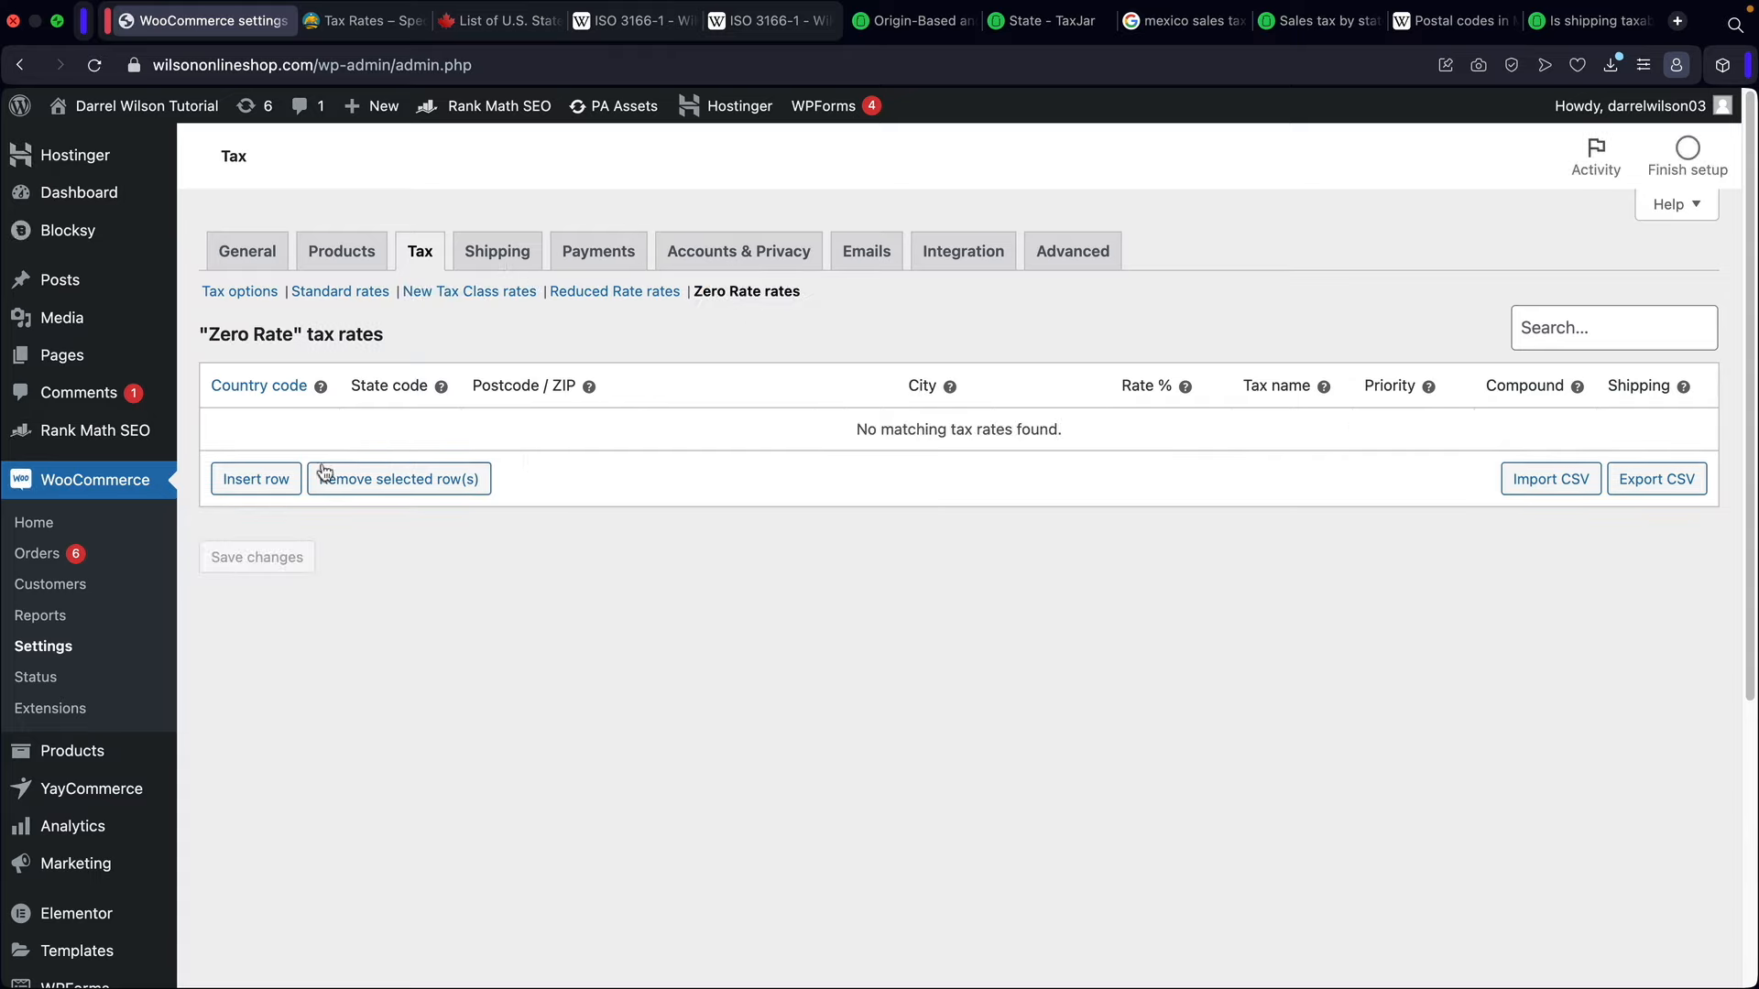
{"action": "left_click", "coordinate": [255, 479]}
{"action": "left_click", "coordinate": [276, 431]}
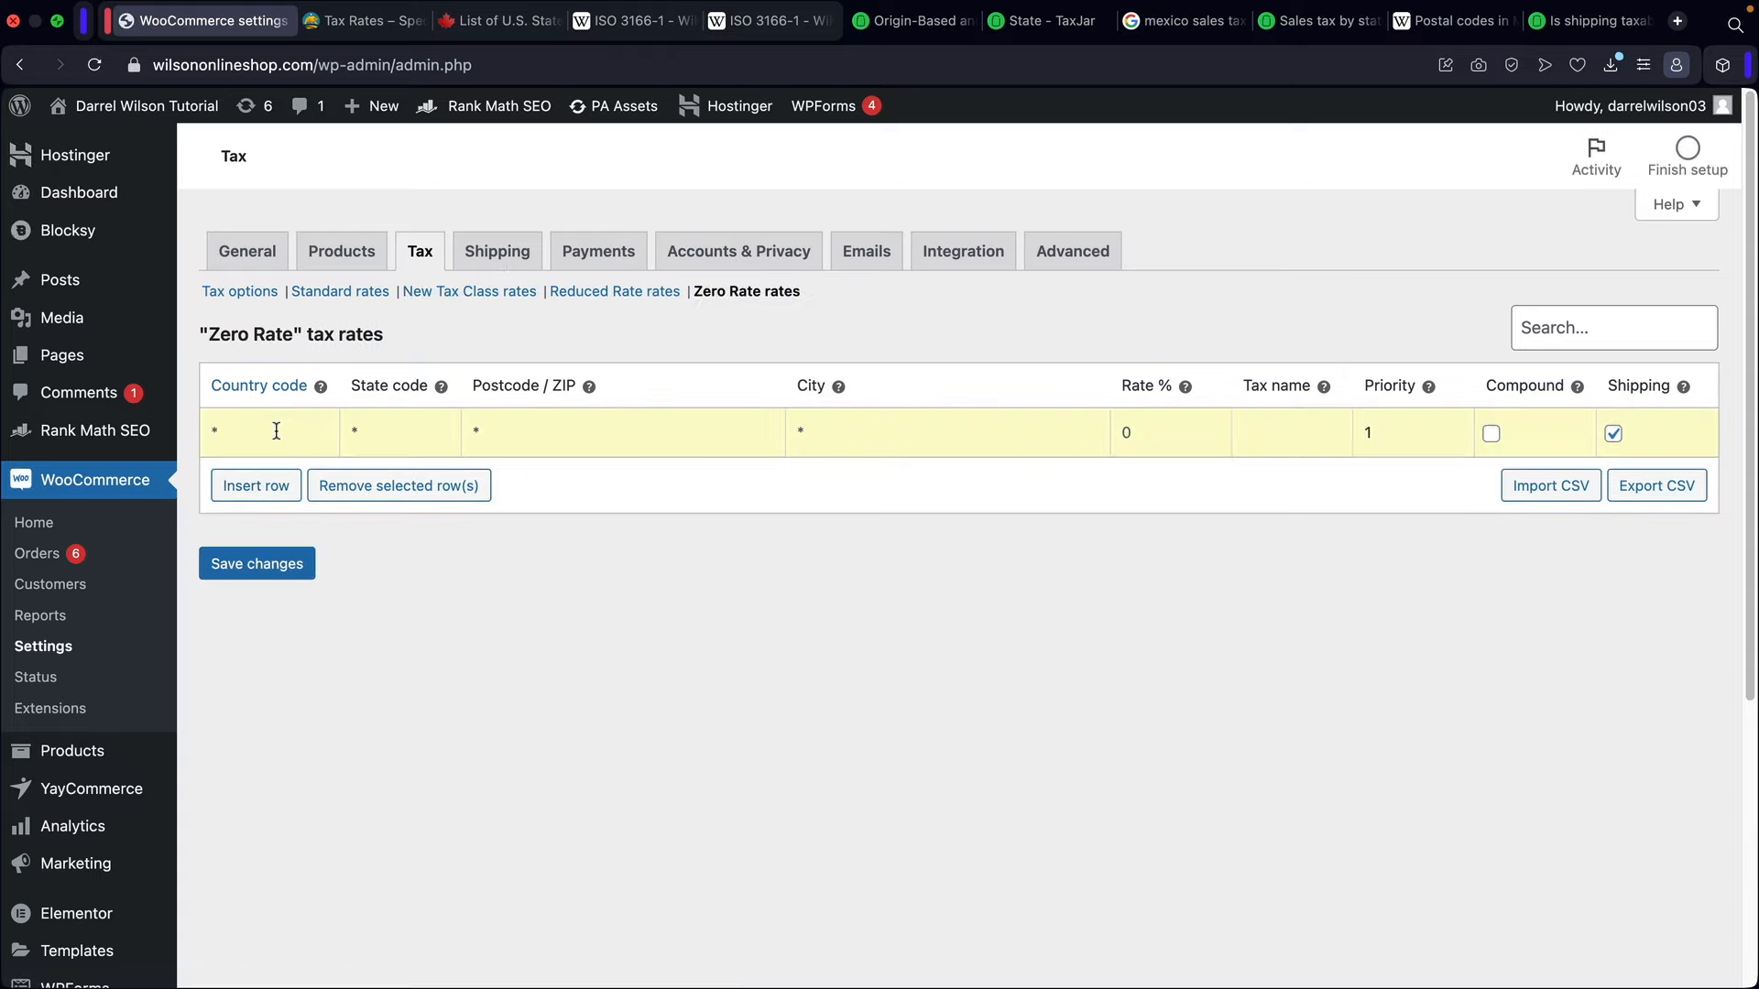
{"action": "type", "text": "US"}
{"action": "left_click", "coordinate": [286, 474]}
{"action": "double_click", "coordinate": [383, 429]}
{"action": "type", "text": "*"}
{"action": "left_click", "coordinate": [284, 573]}
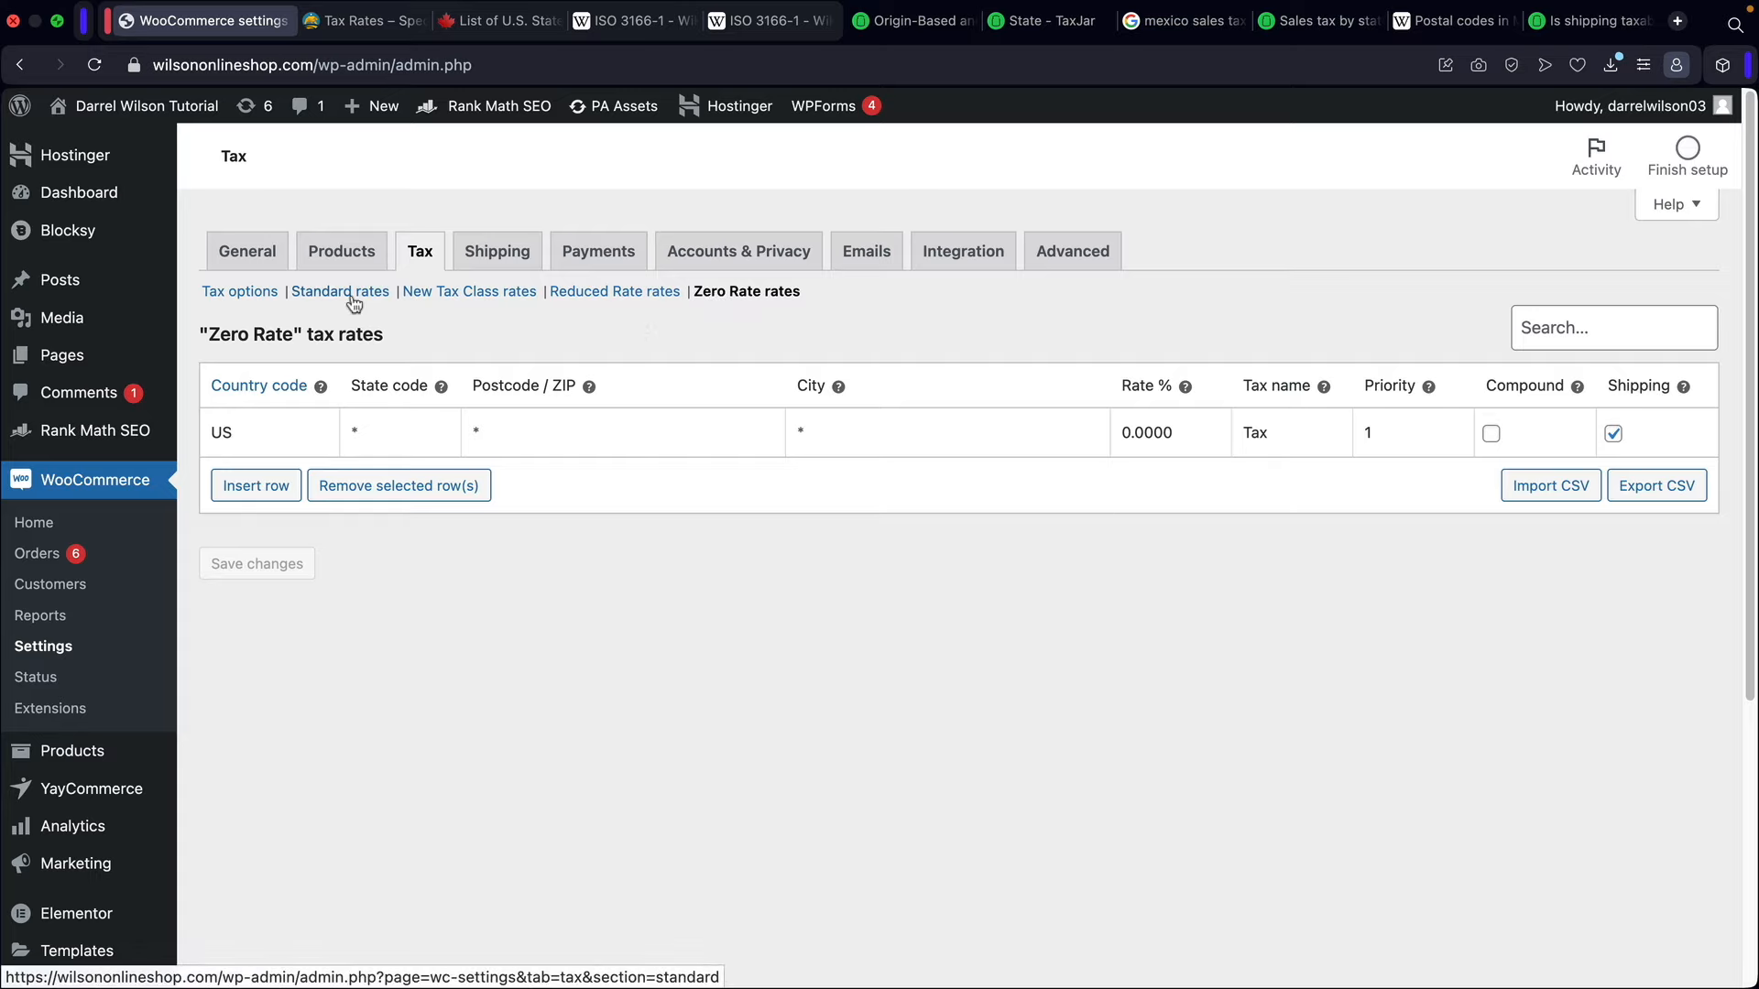
Step: Revisit the New Tax Class rates, find the Basketball PDF Download product in the product list, and open it for editing
{"action": "left_click", "coordinate": [462, 291]}
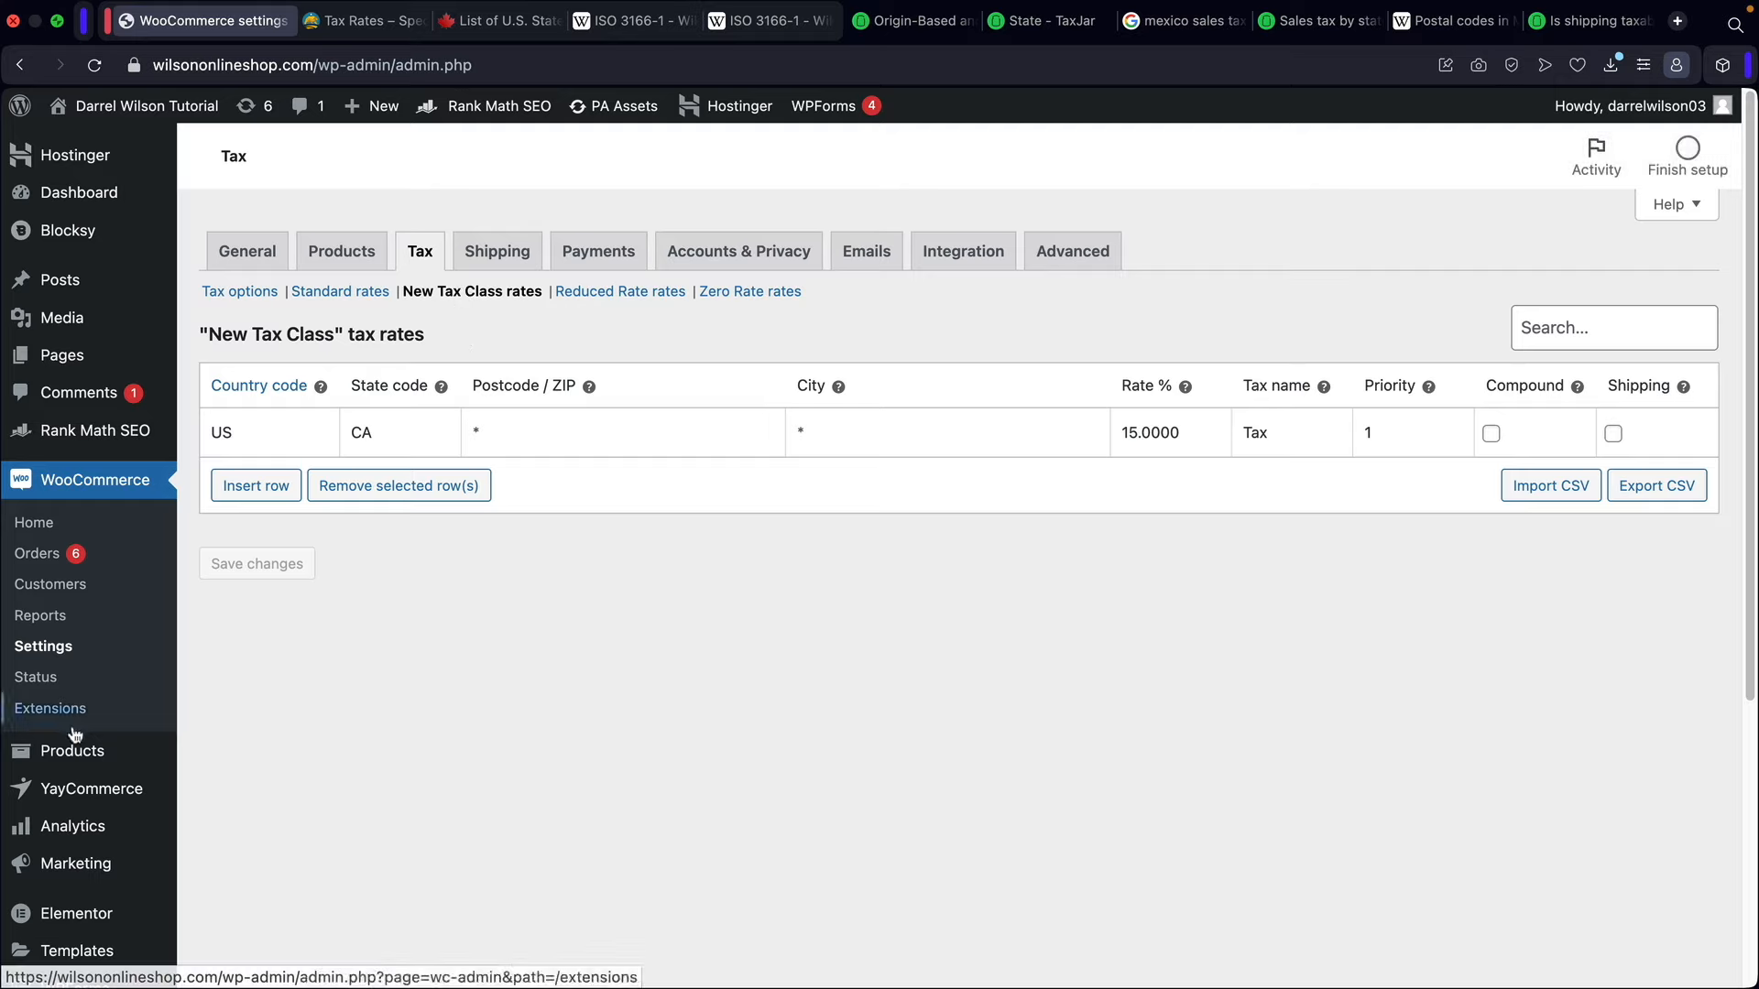
{"action": "mouse_move", "coordinate": [70, 749]}
{"action": "left_click", "coordinate": [275, 754]}
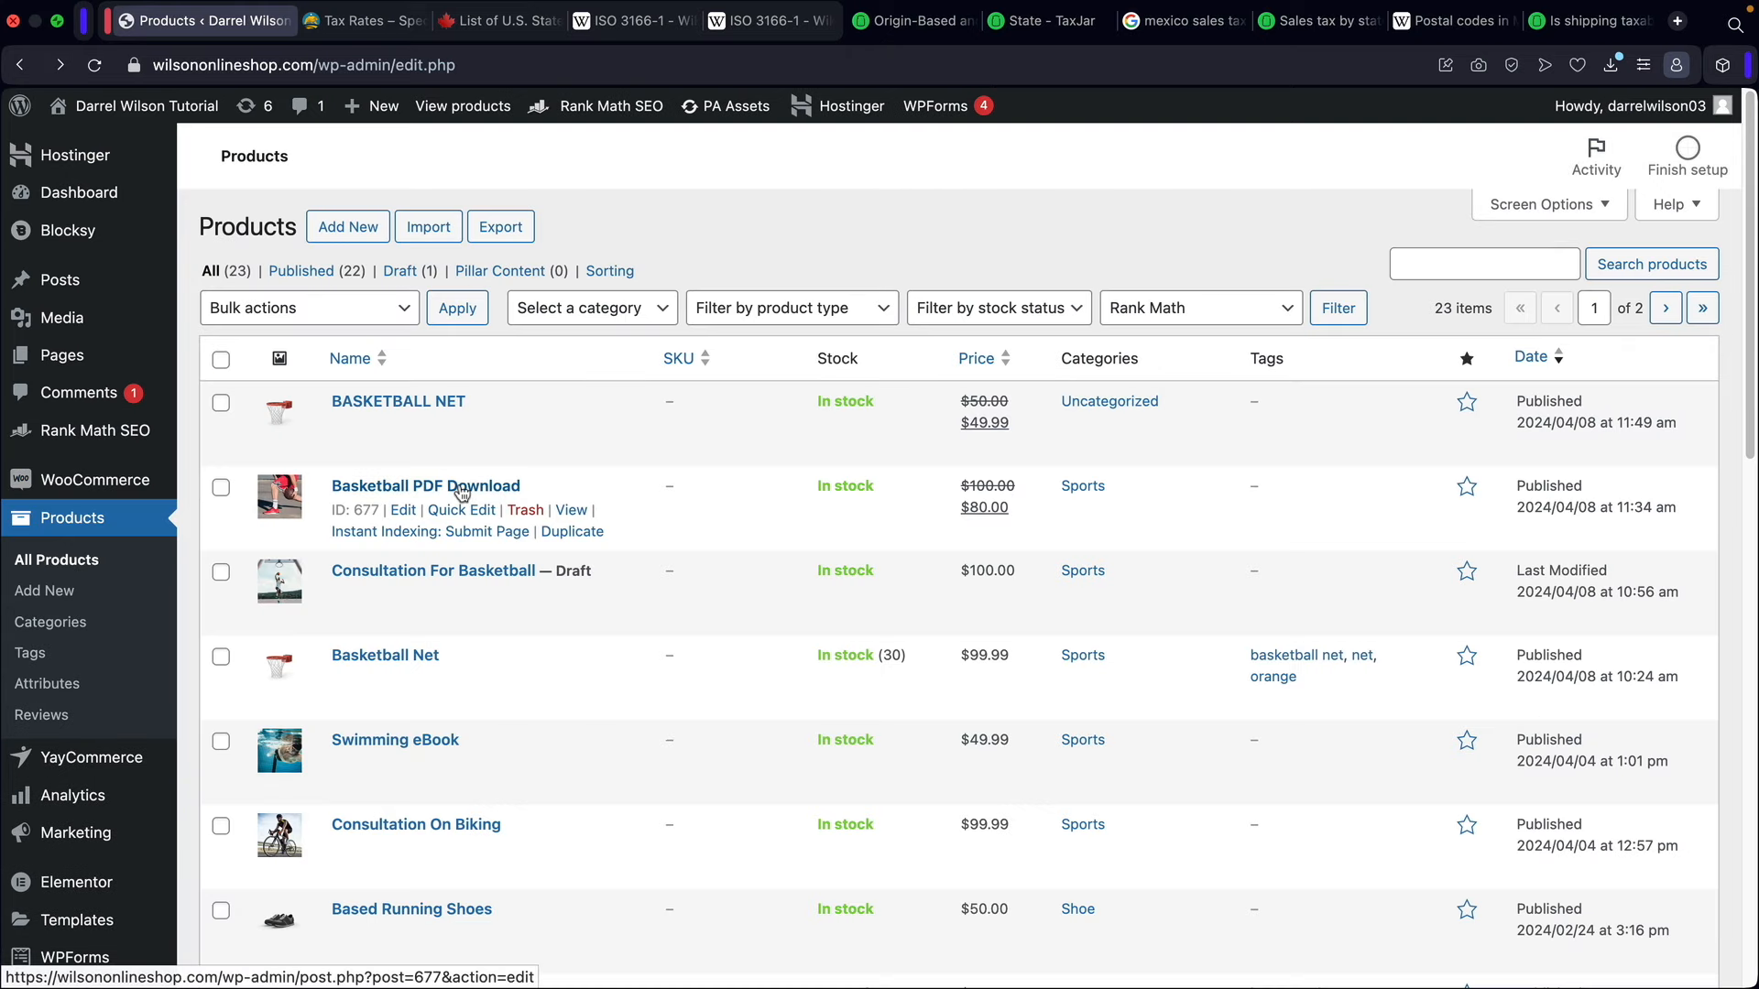
{"action": "left_click", "coordinate": [568, 510]}
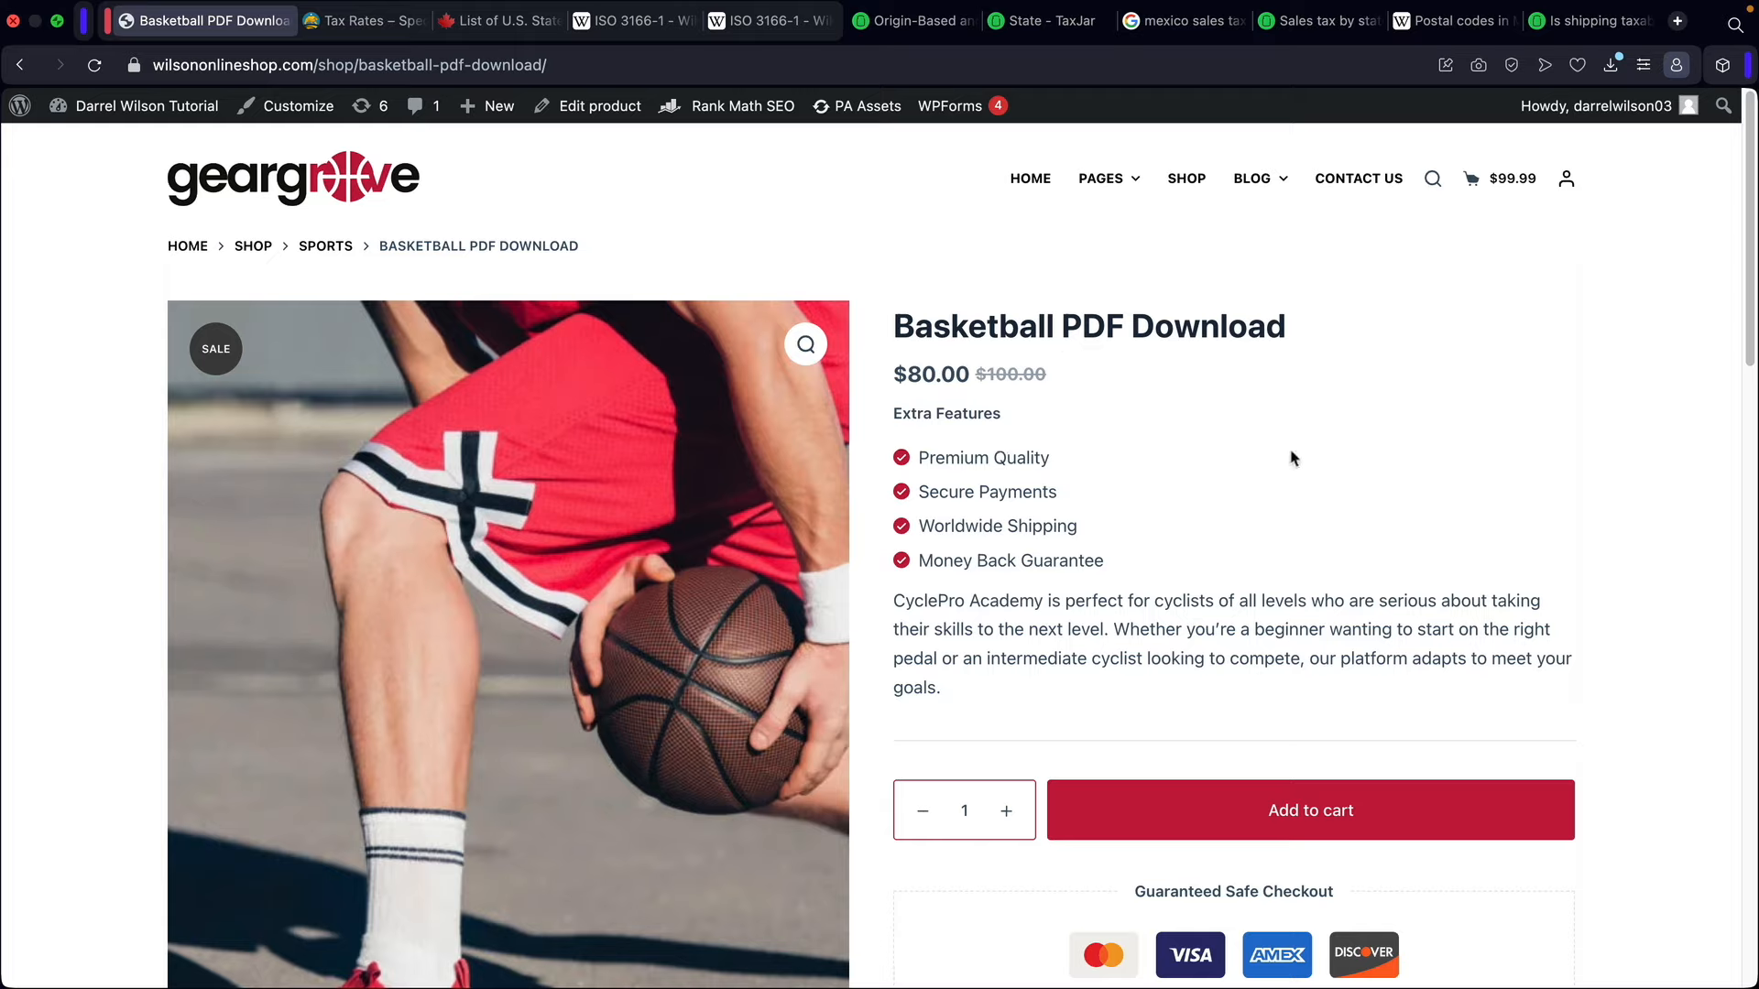
{"action": "left_click", "coordinate": [595, 106]}
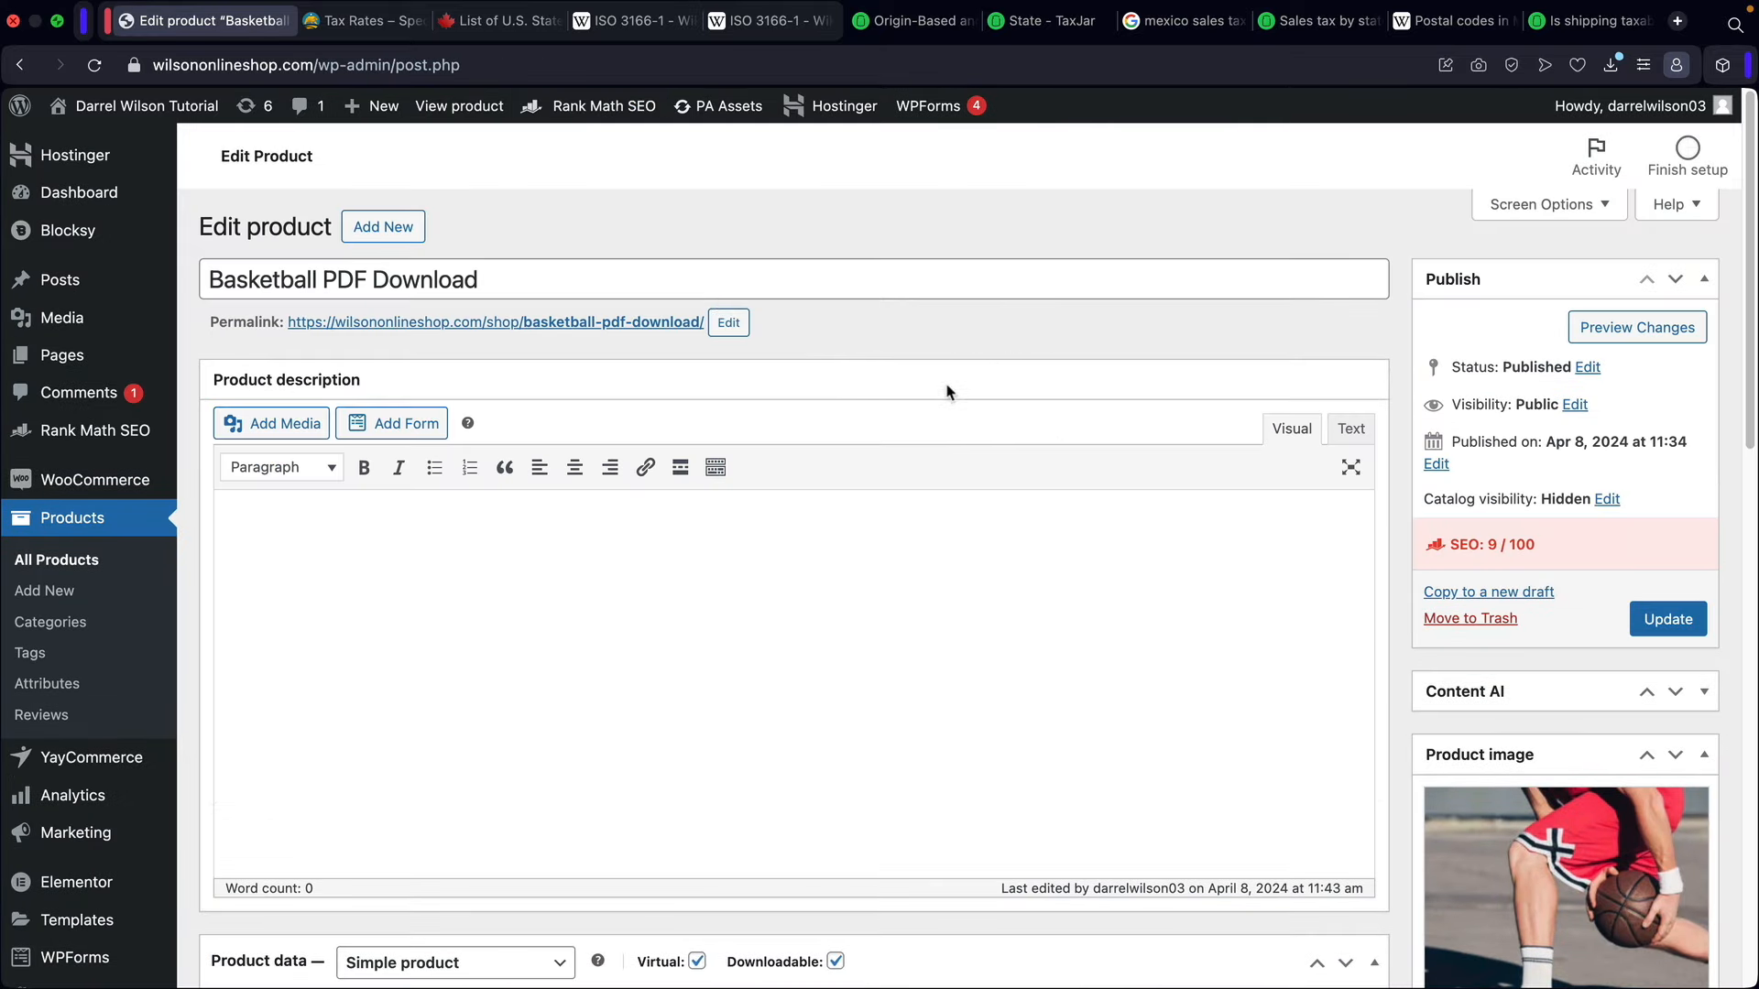
Step: Set the Basketball PDF Download's tax class to Zero Rate in its general product data and update the product
{"action": "scroll", "coordinate": [943, 388], "scroll_direction": "down", "scroll_amount": 5}
{"action": "scroll", "coordinate": [940, 385], "scroll_direction": "down", "scroll_amount": 5}
{"action": "scroll", "coordinate": [926, 381], "scroll_direction": "up", "scroll_amount": 2}
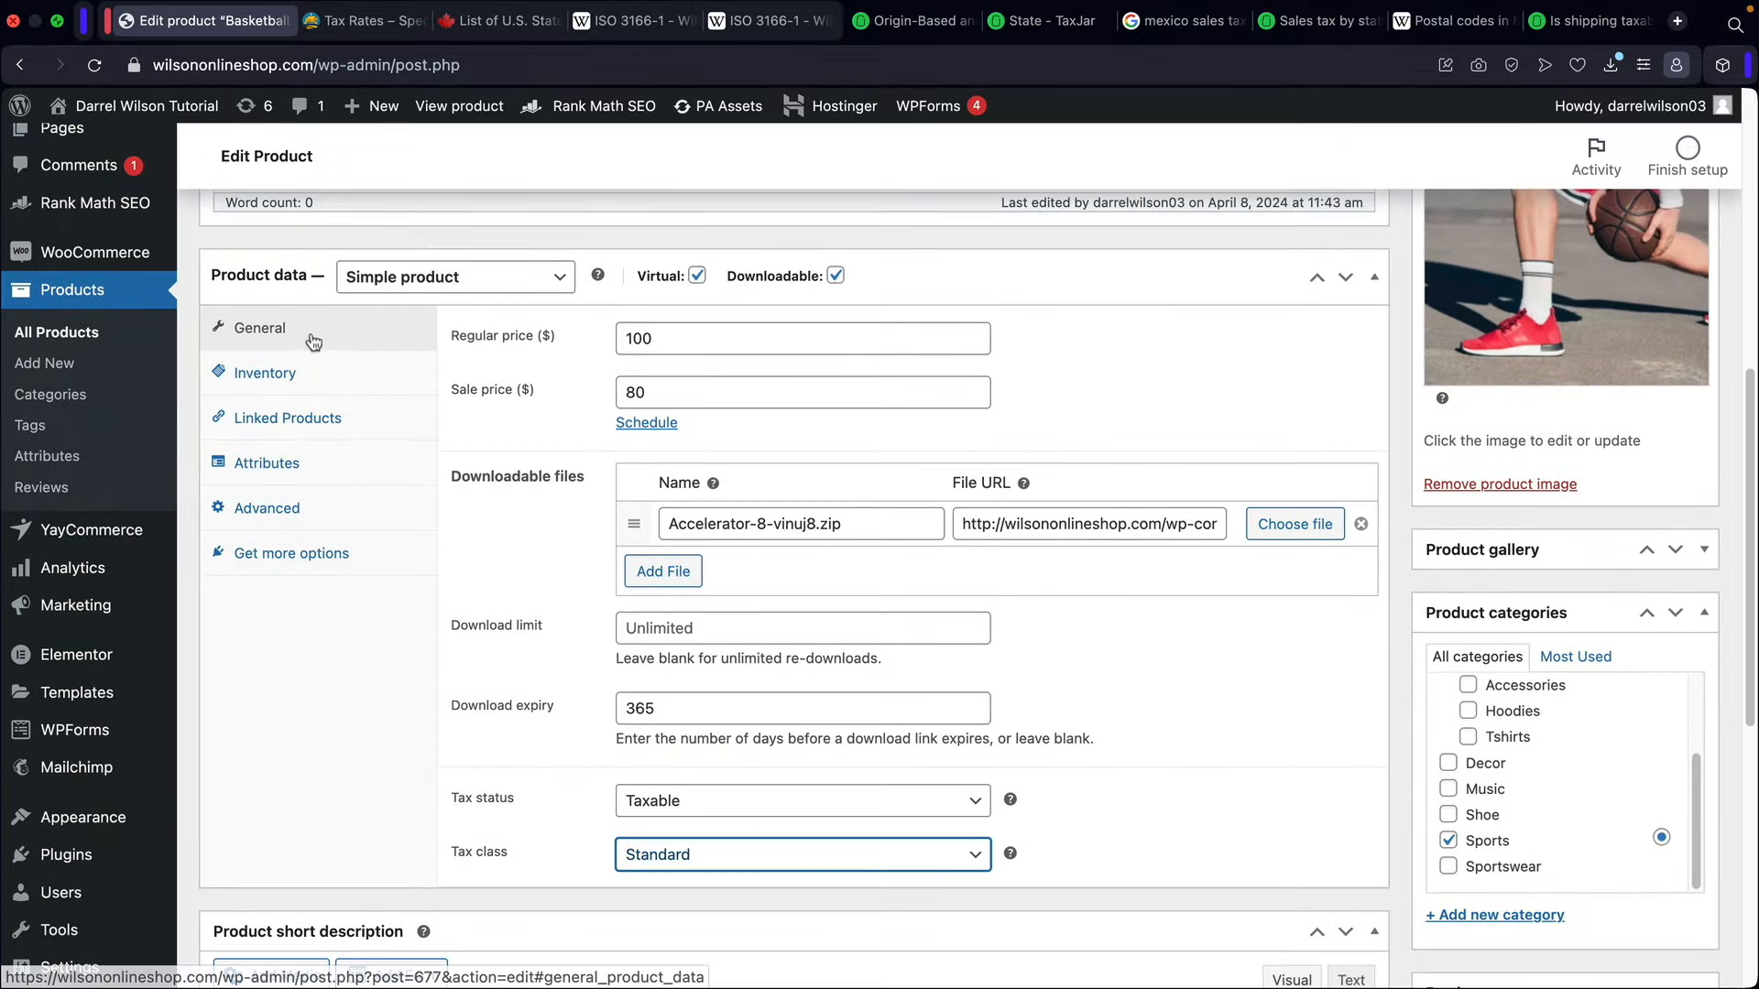
{"action": "scroll", "coordinate": [696, 389], "scroll_direction": "down", "scroll_amount": 2}
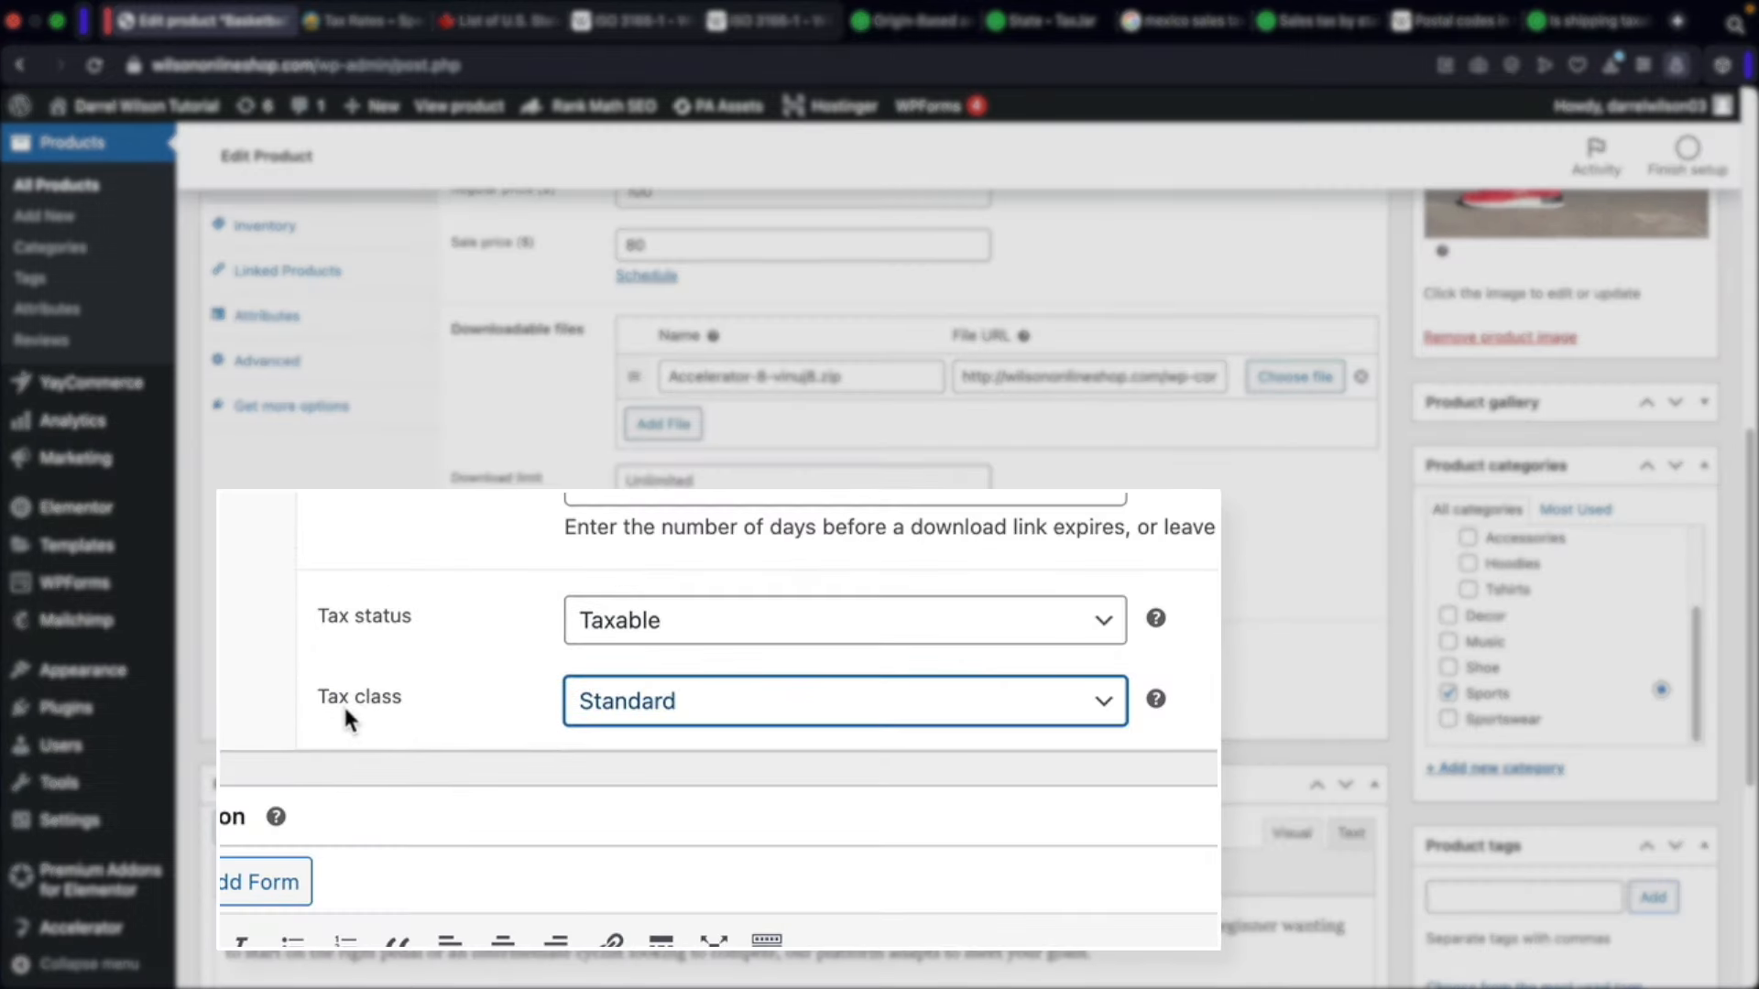
{"action": "left_click", "coordinate": [722, 712]}
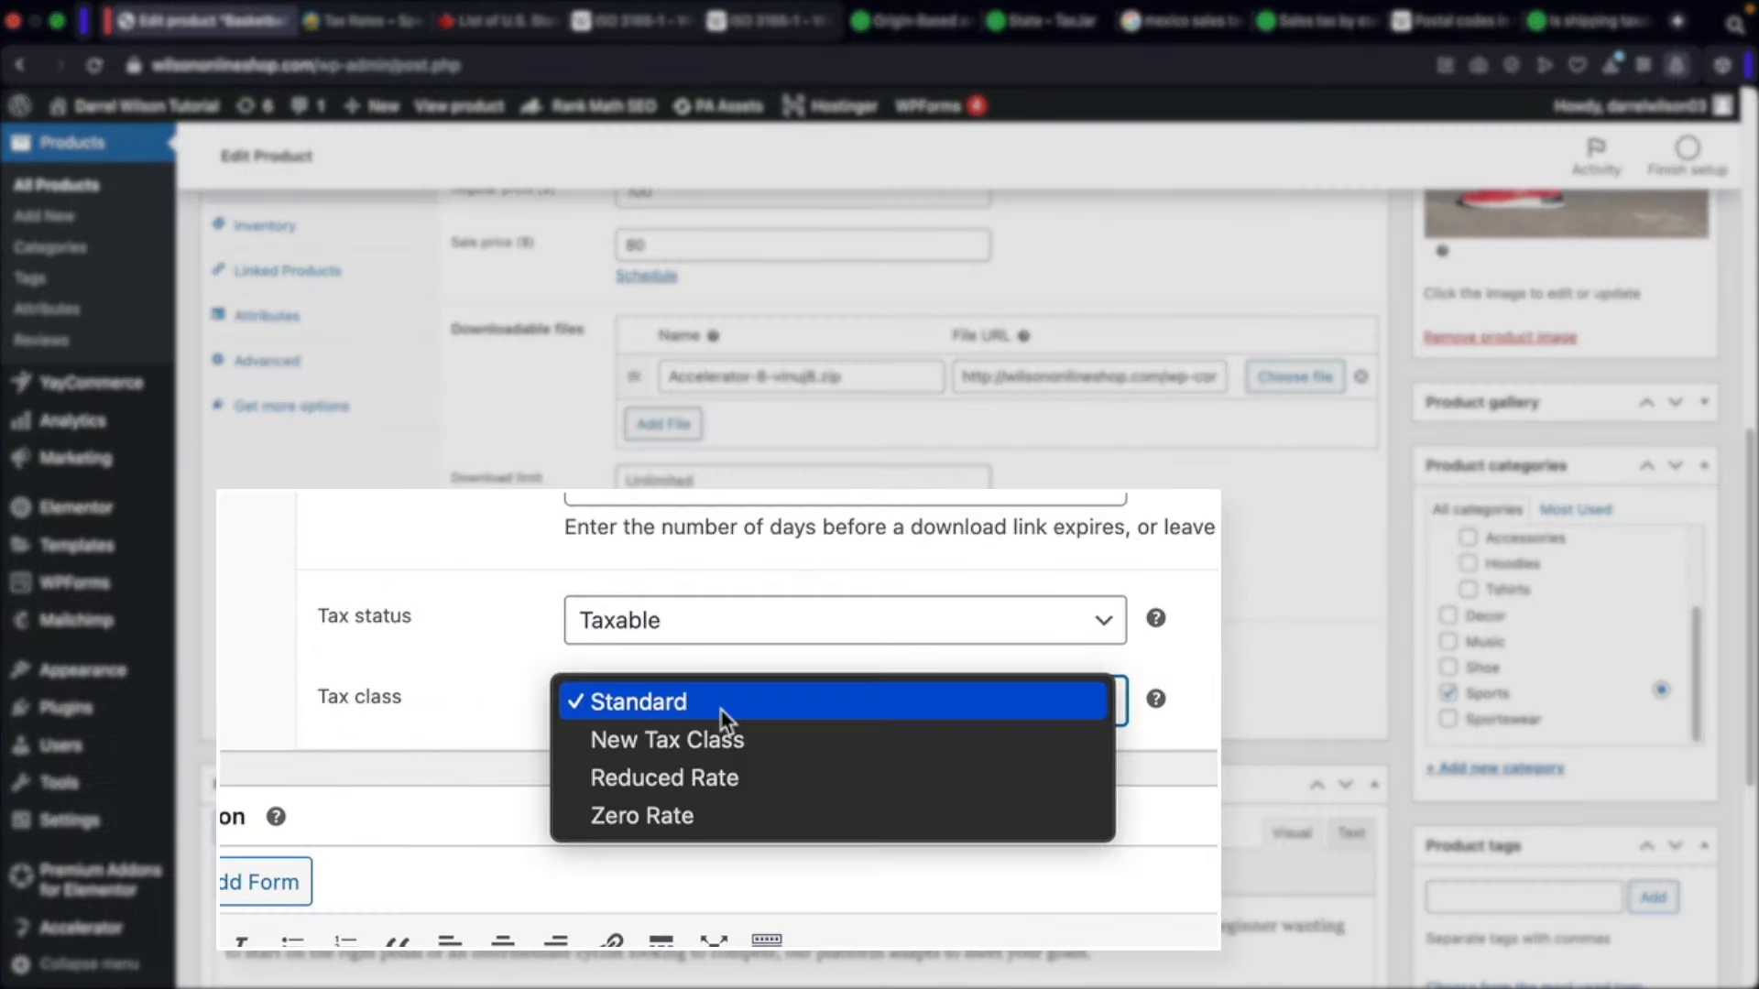
{"action": "left_click", "coordinate": [706, 812]}
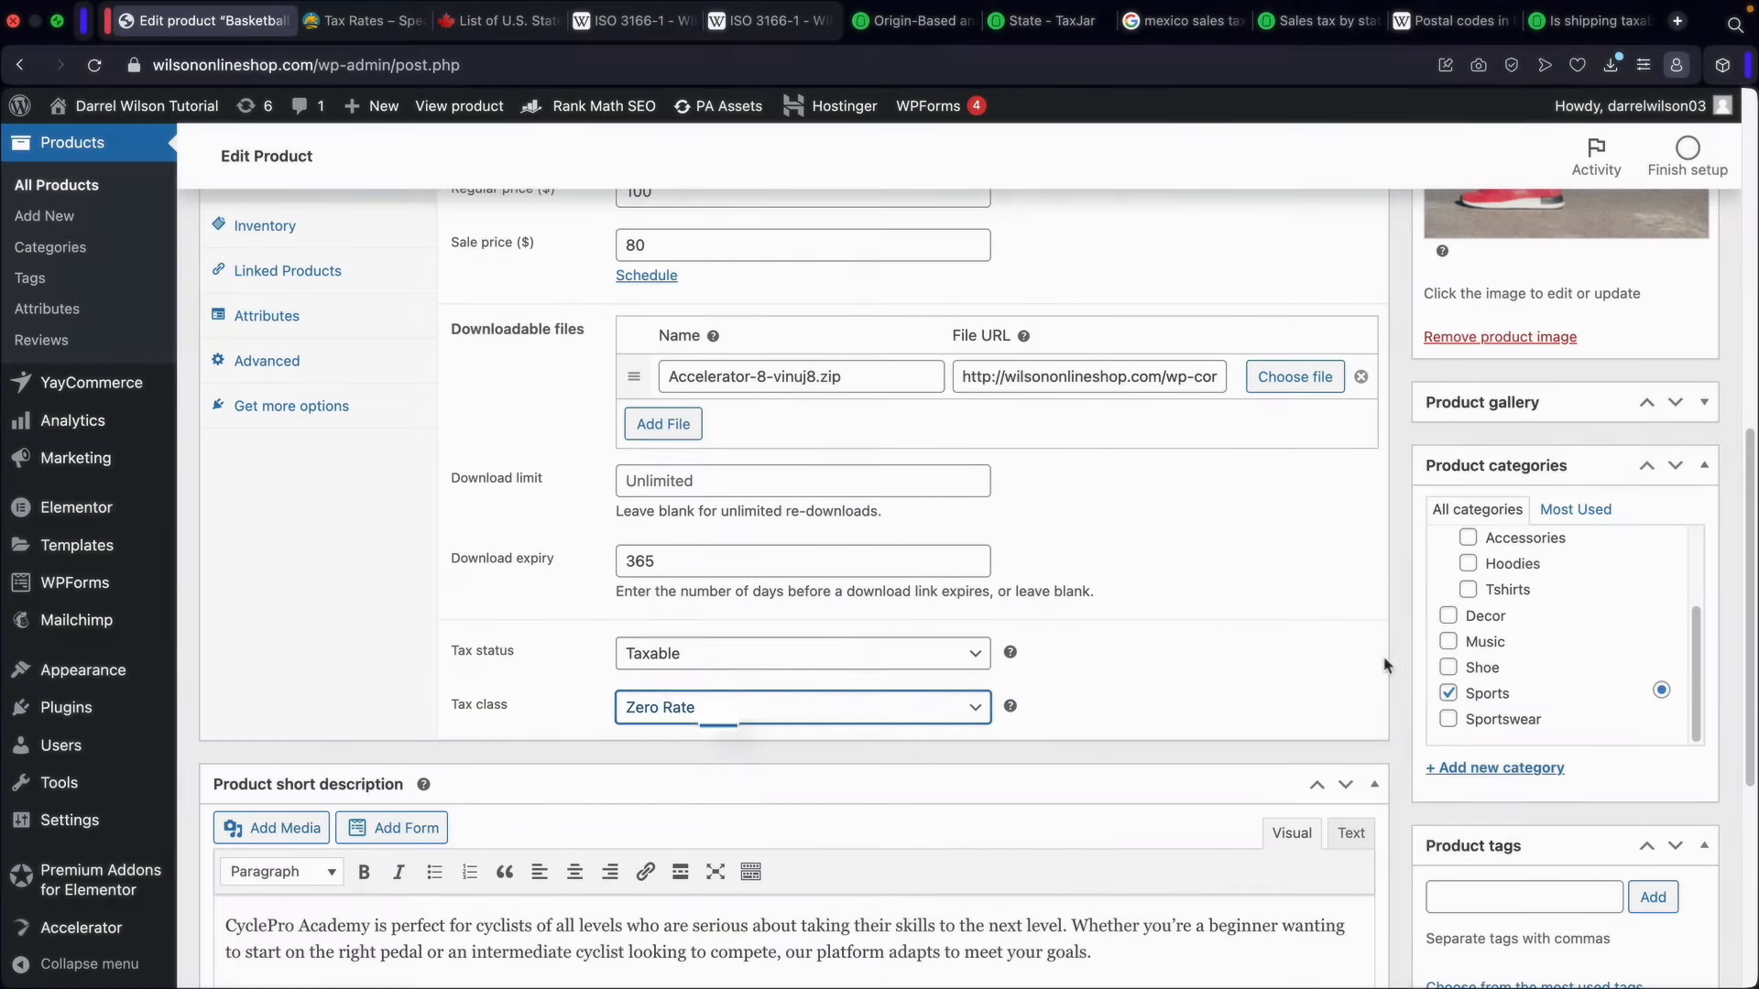
{"action": "scroll", "coordinate": [1382, 660], "scroll_direction": "up", "scroll_amount": 10}
{"action": "left_click", "coordinate": [1668, 619]}
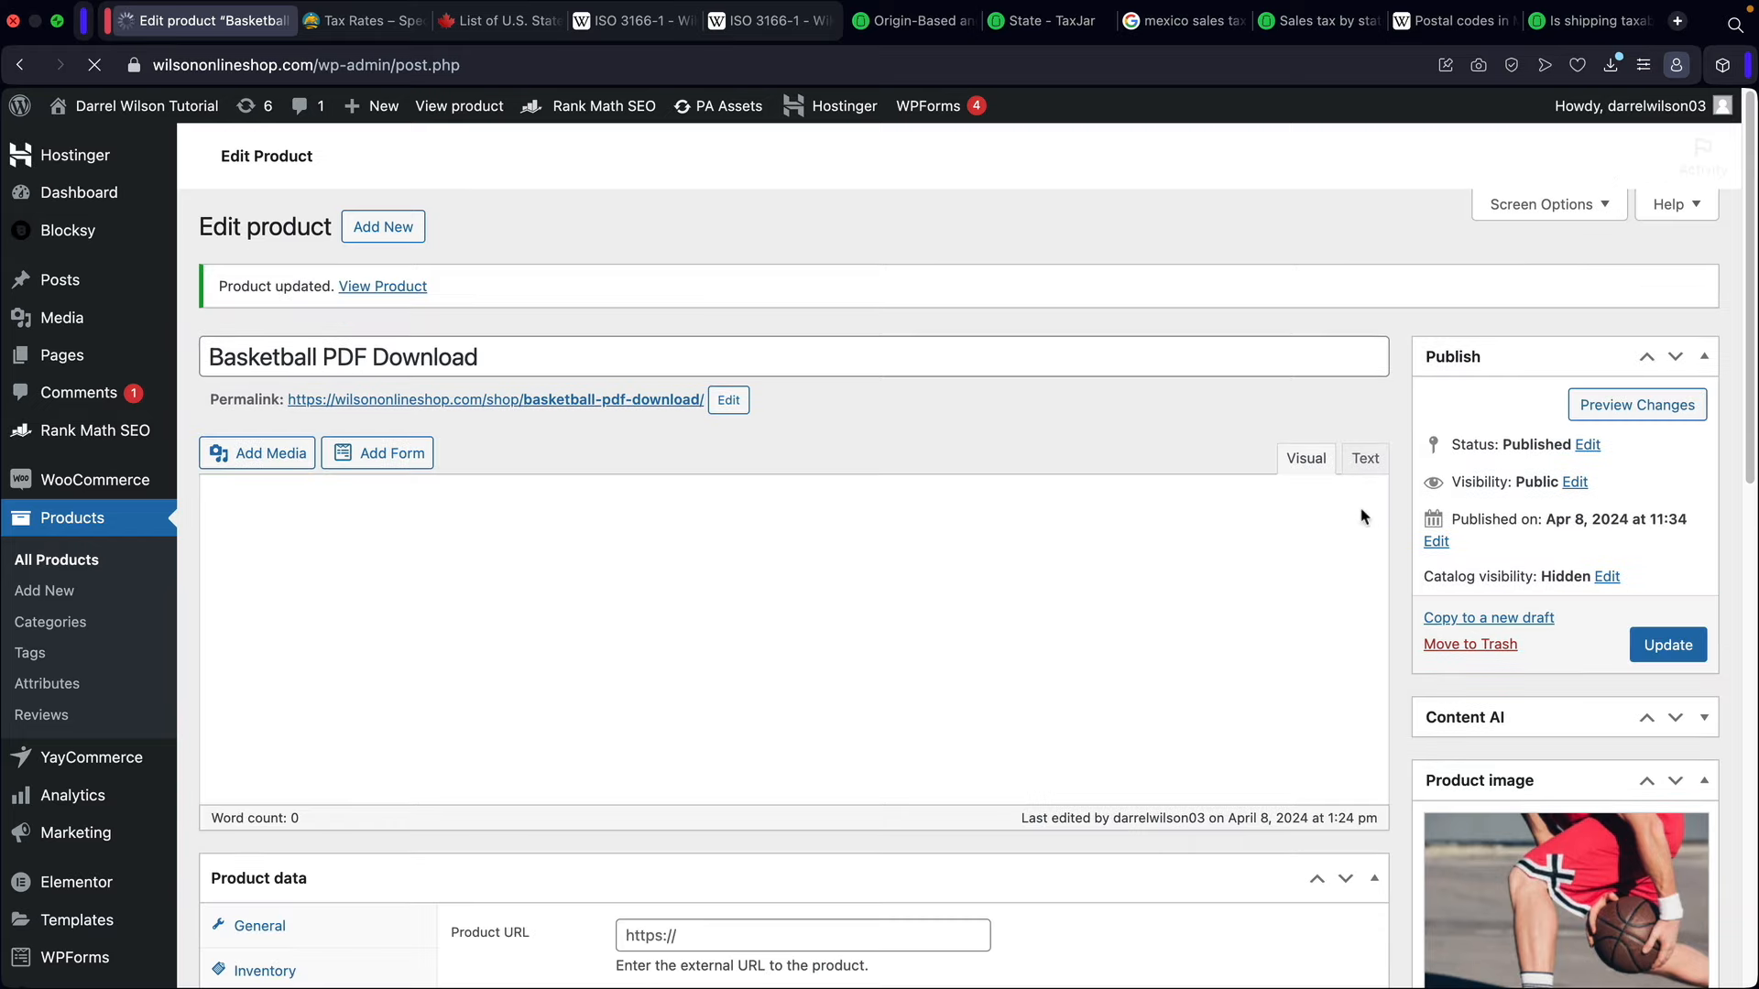
Step: Set the Basketball PDF Download's catalog visibility to Shop only and update the product
{"action": "left_click", "coordinate": [1608, 576]}
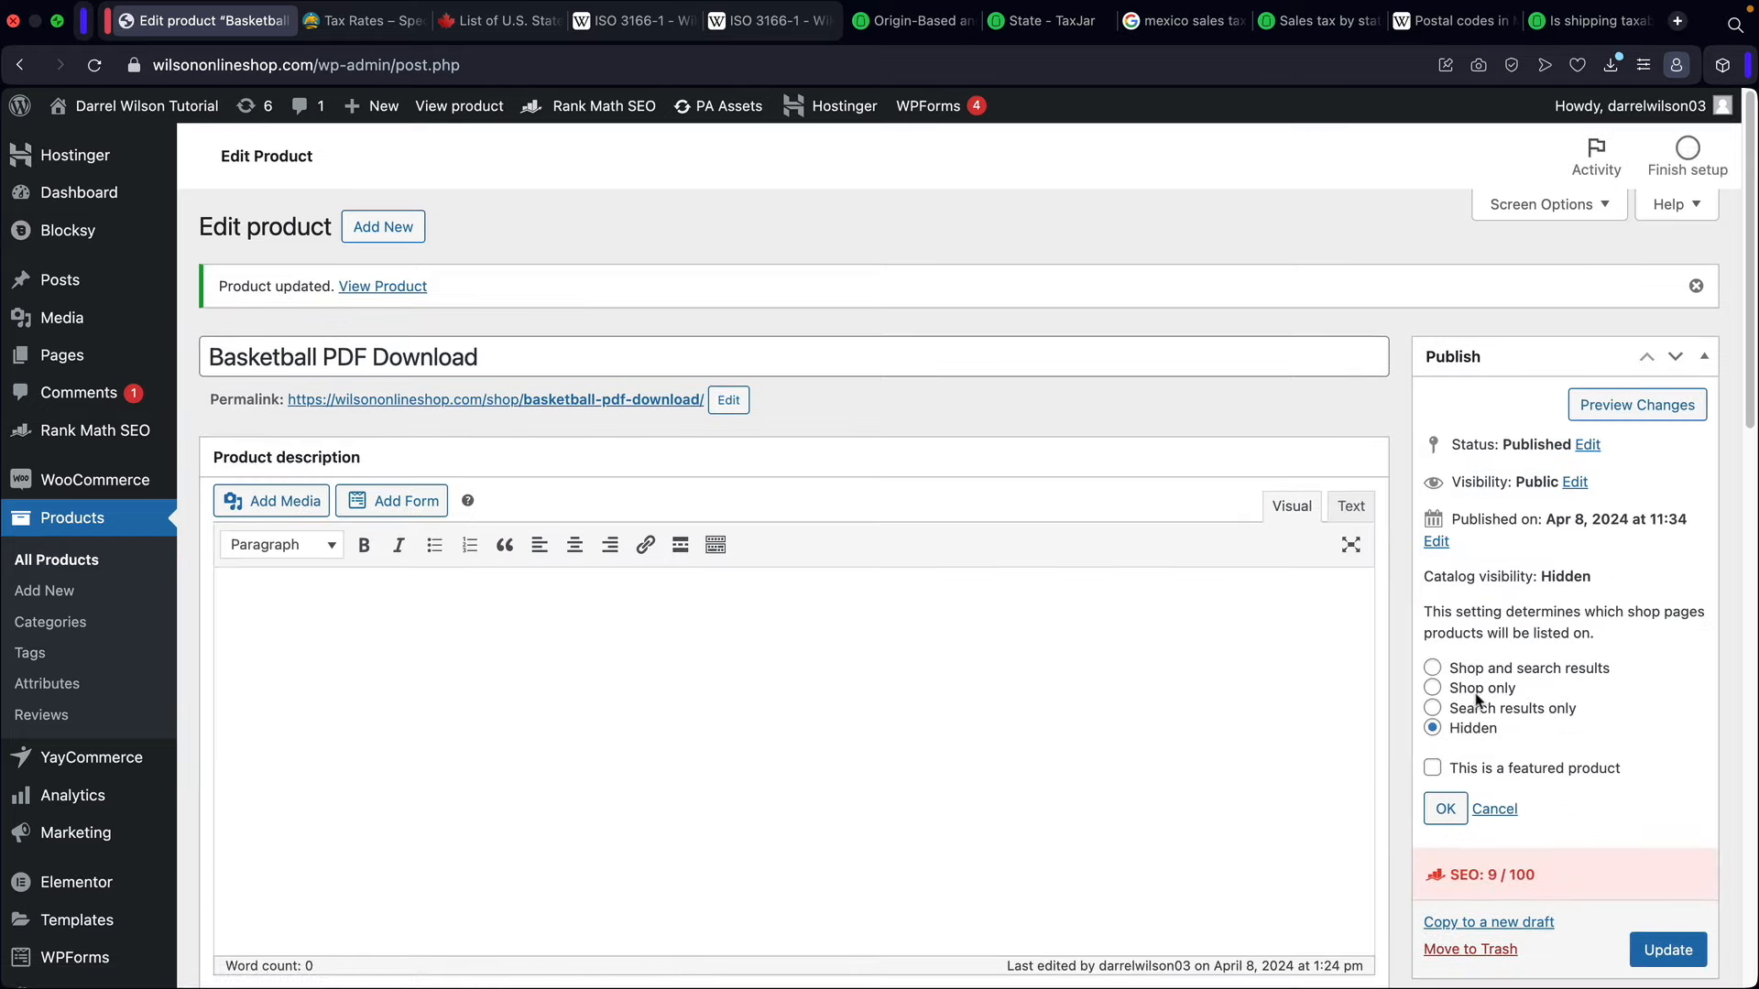
{"action": "left_click", "coordinate": [1433, 695]}
{"action": "left_click", "coordinate": [1446, 809]}
{"action": "left_click", "coordinate": [1665, 694]}
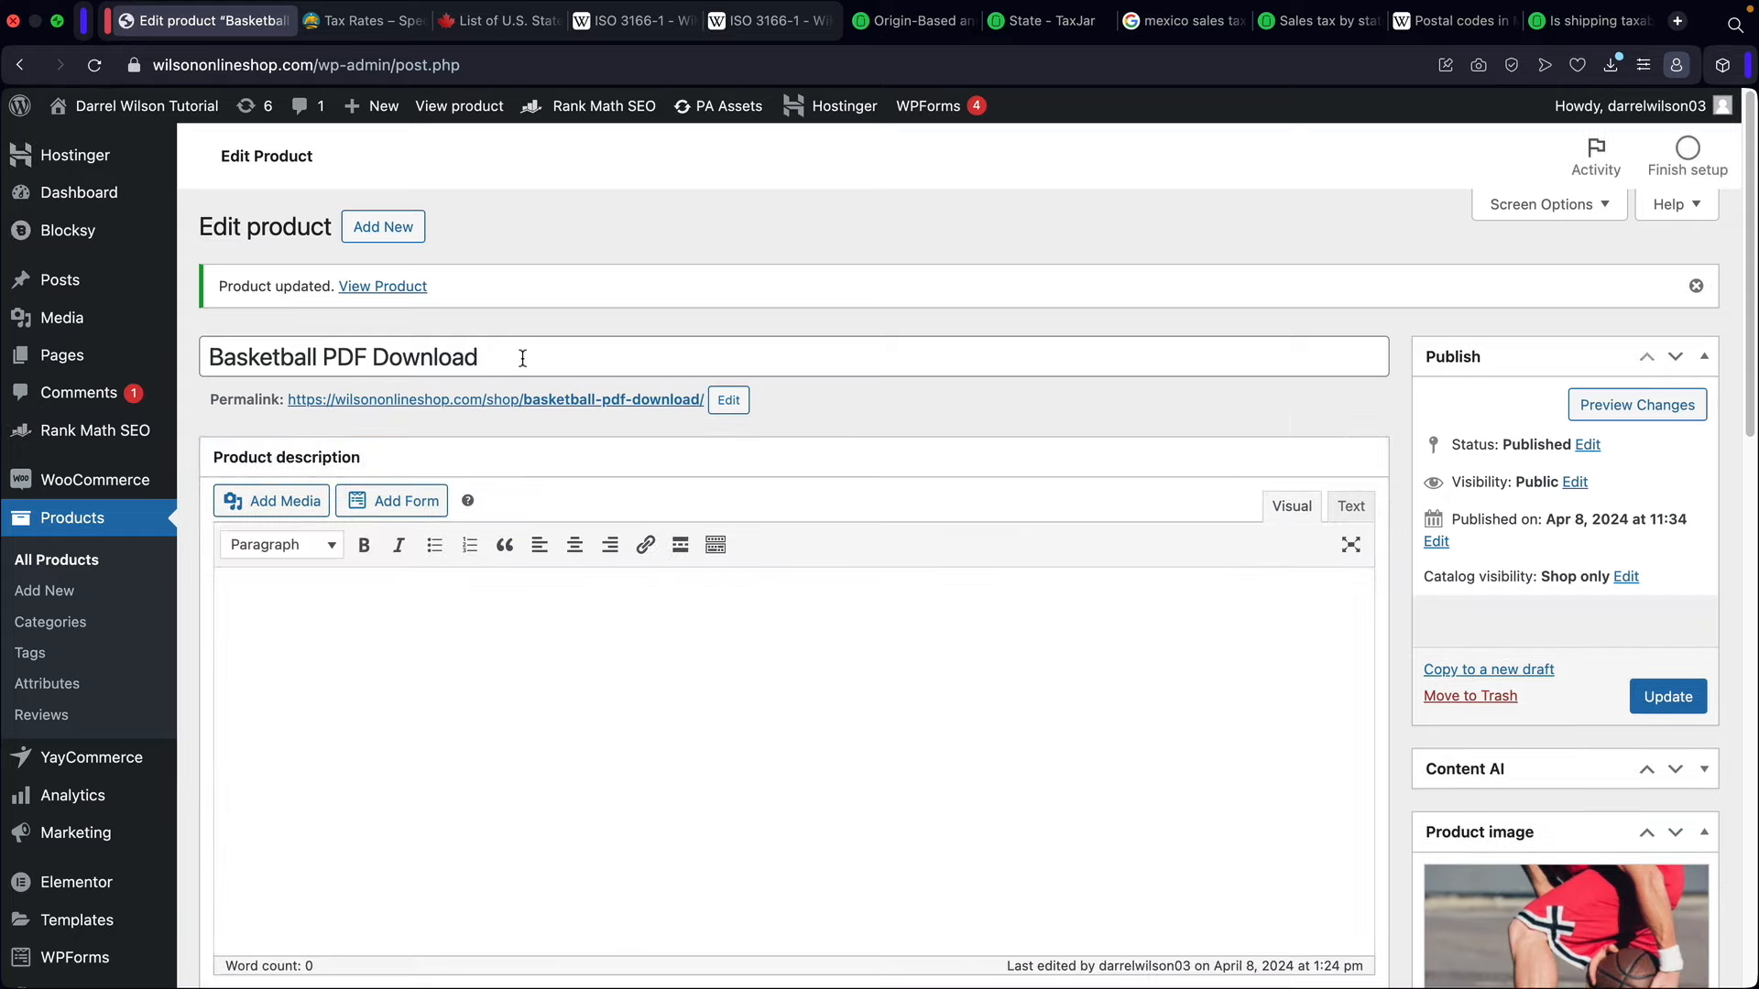
Step: Open the BASKETBALL NET product for editing and change its product type to Simple product
{"action": "left_click", "coordinate": [53, 571]}
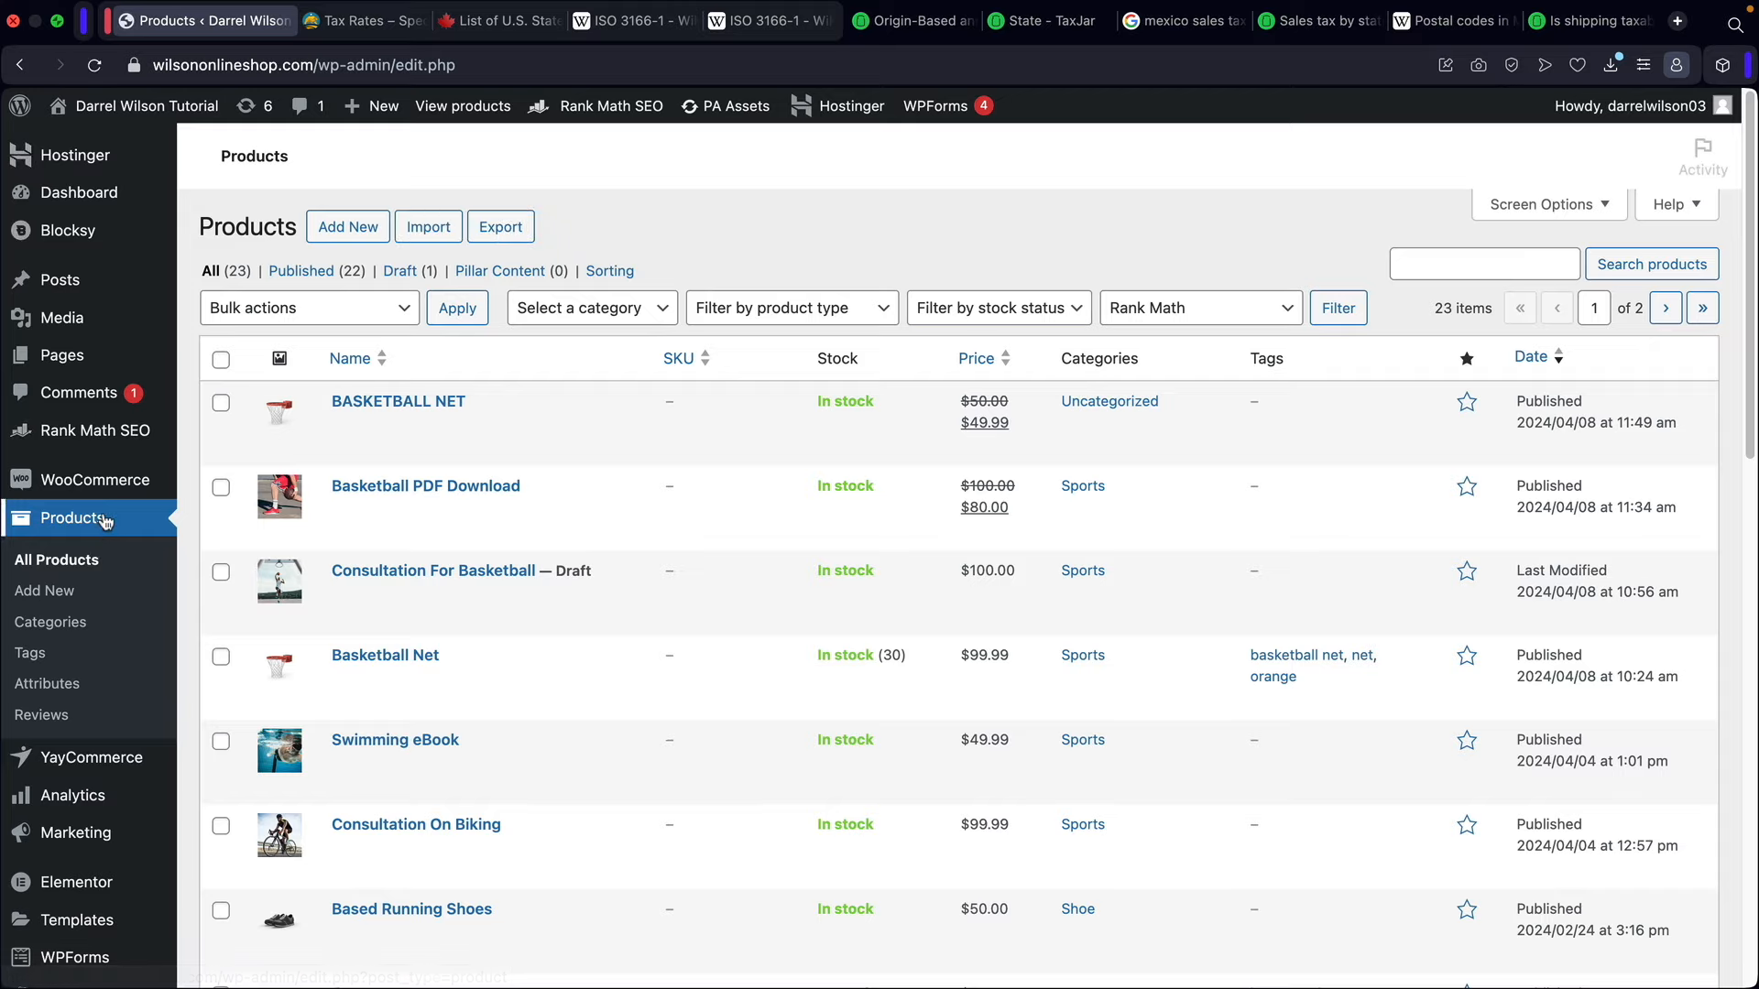
{"action": "mouse_move", "coordinate": [289, 449]}
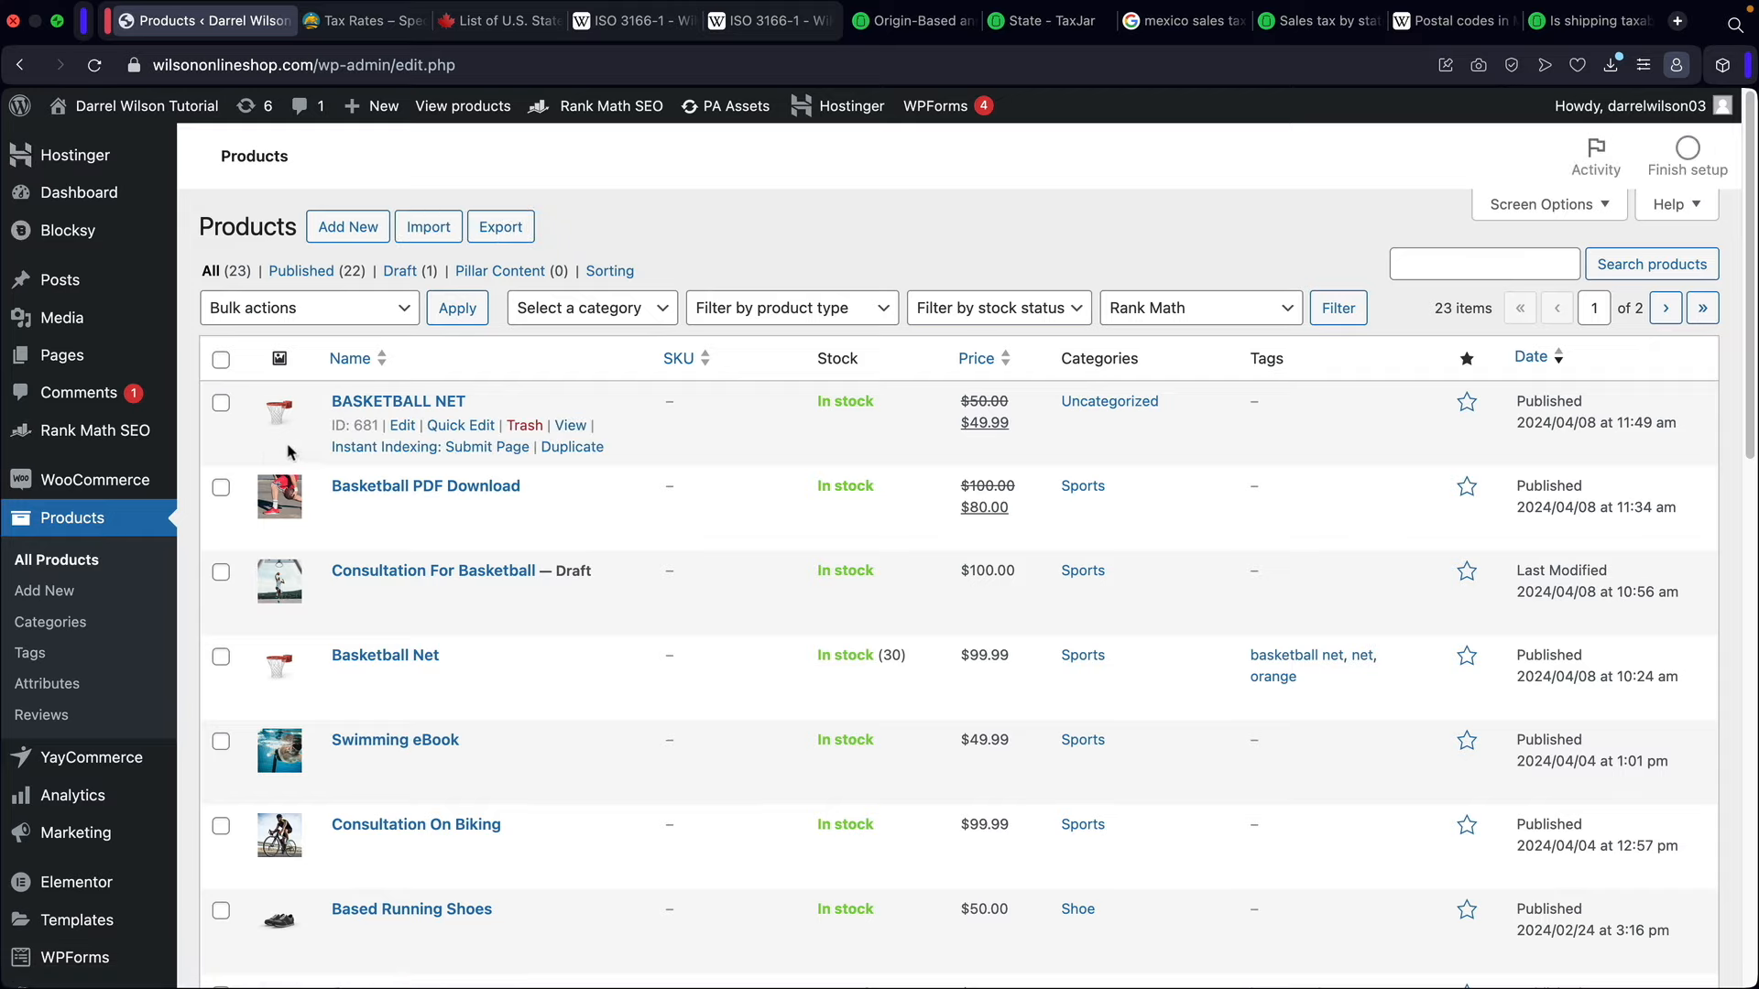
{"action": "left_click", "coordinate": [404, 426]}
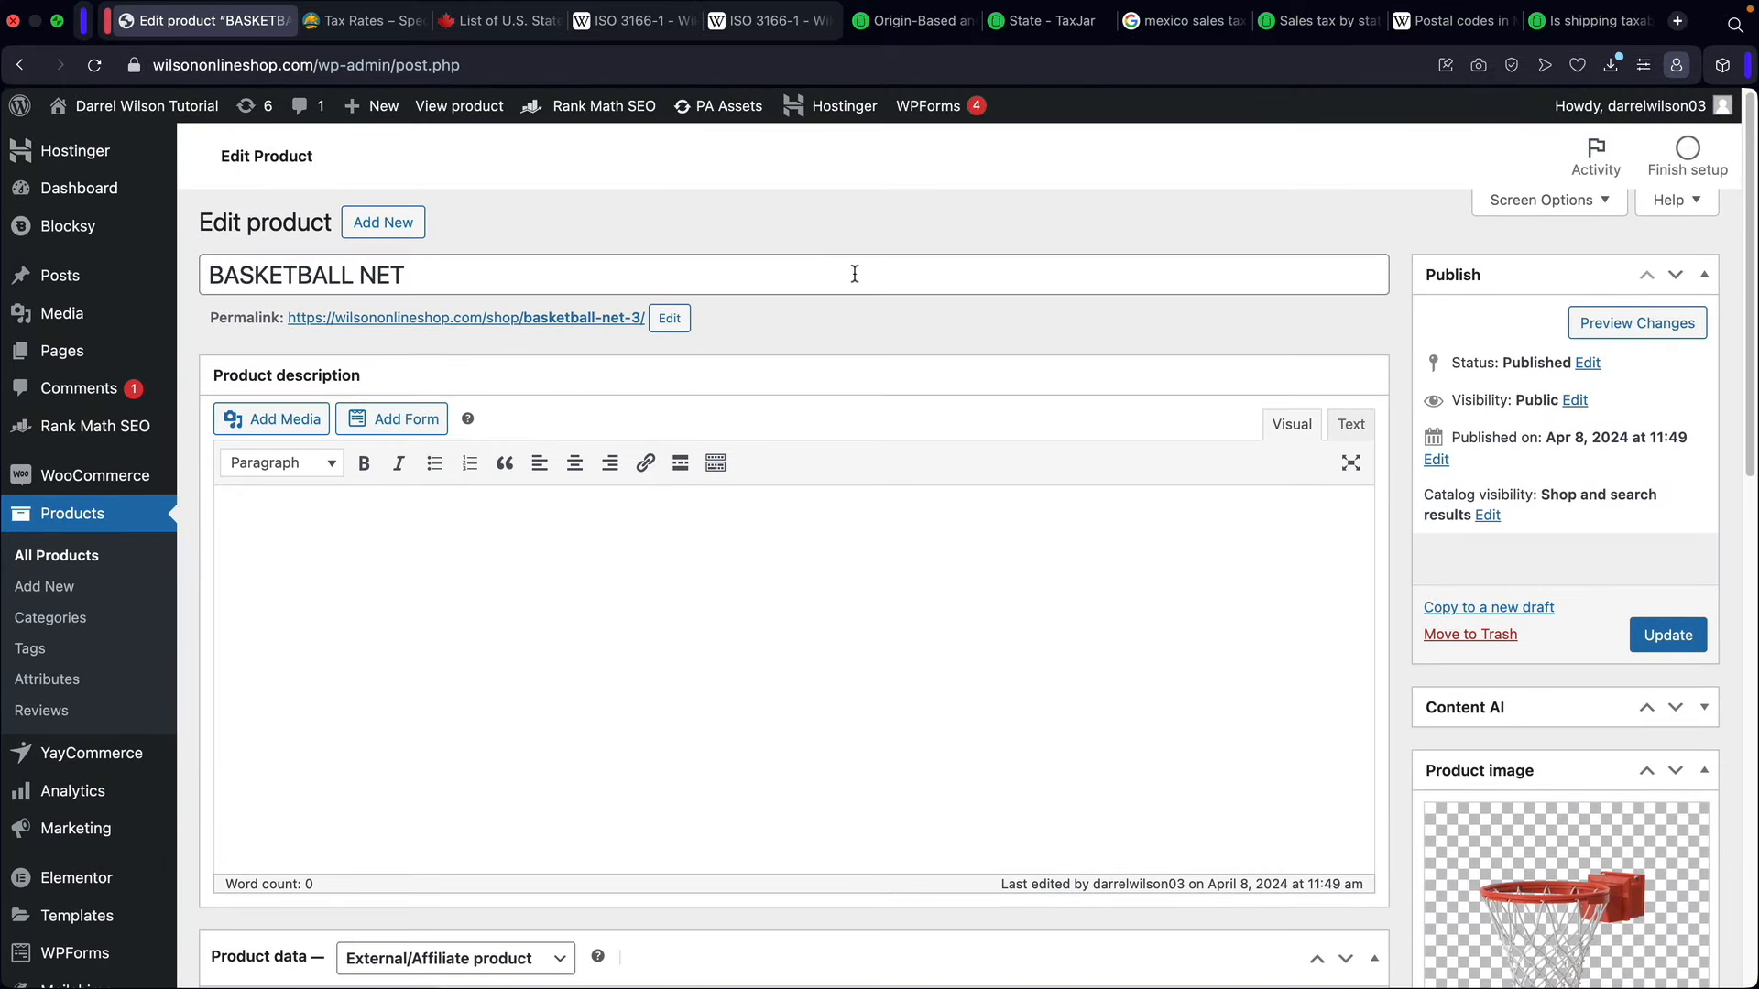
{"action": "scroll", "coordinate": [885, 358], "scroll_direction": "down", "scroll_amount": 8}
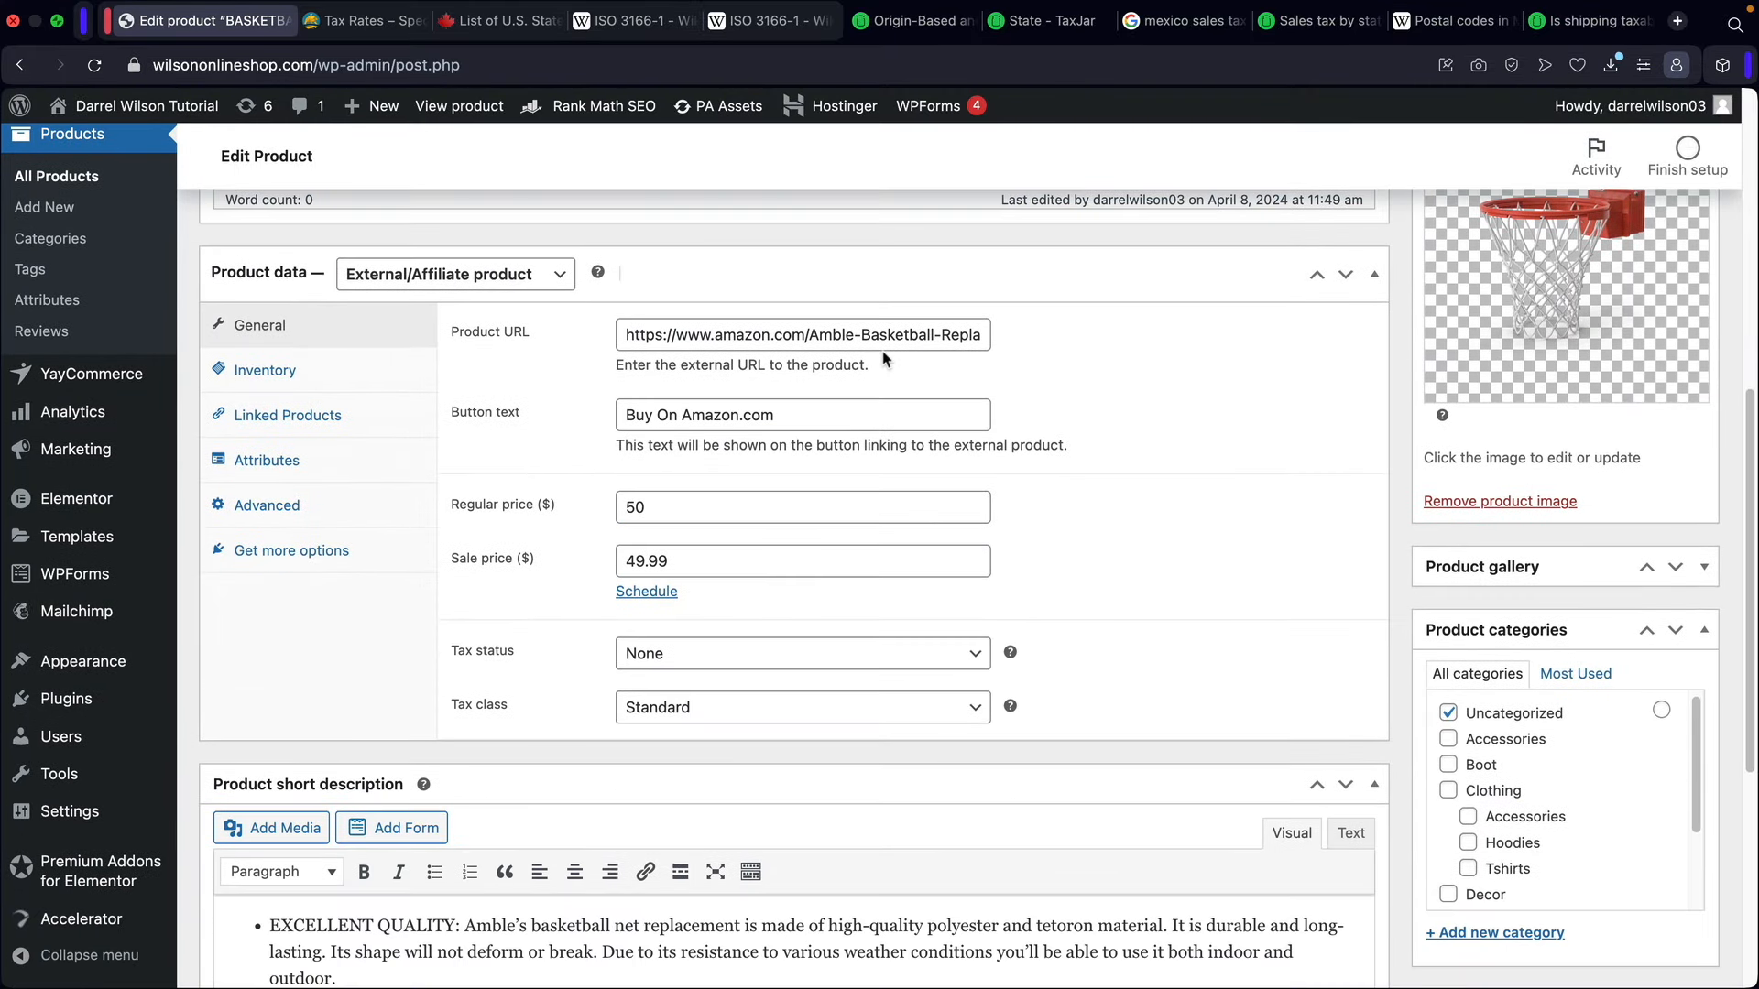
{"action": "left_click", "coordinate": [430, 275]}
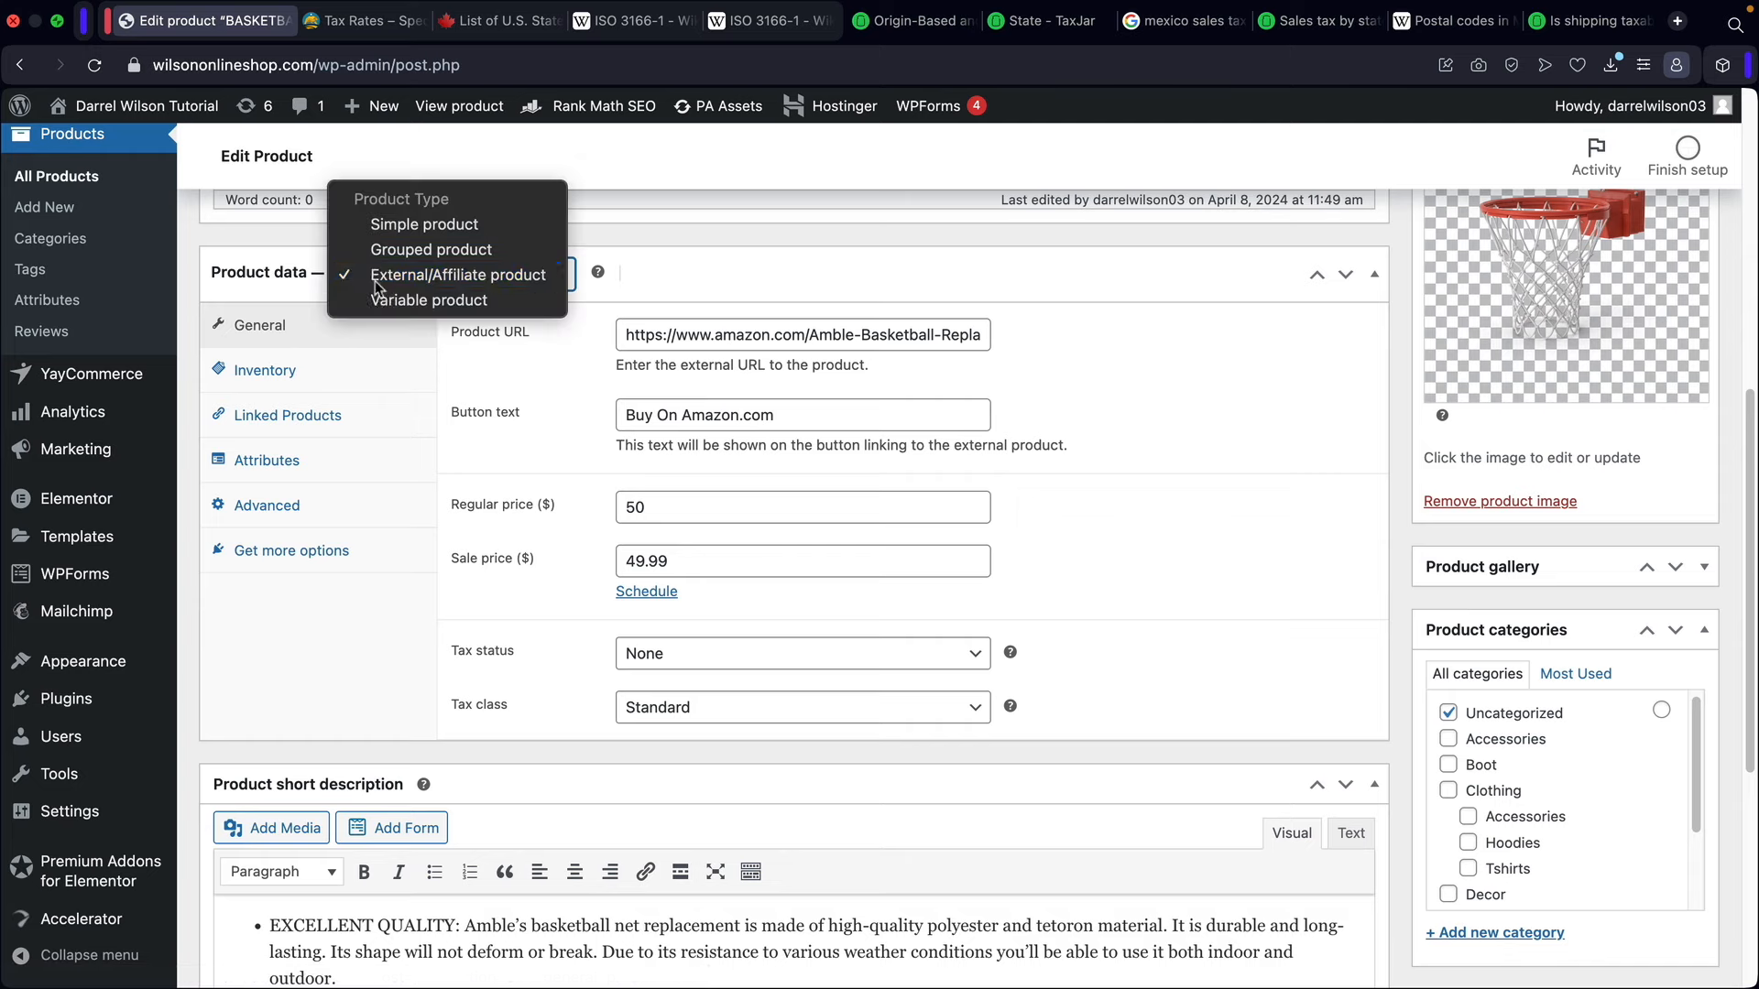
{"action": "left_click", "coordinate": [408, 233]}
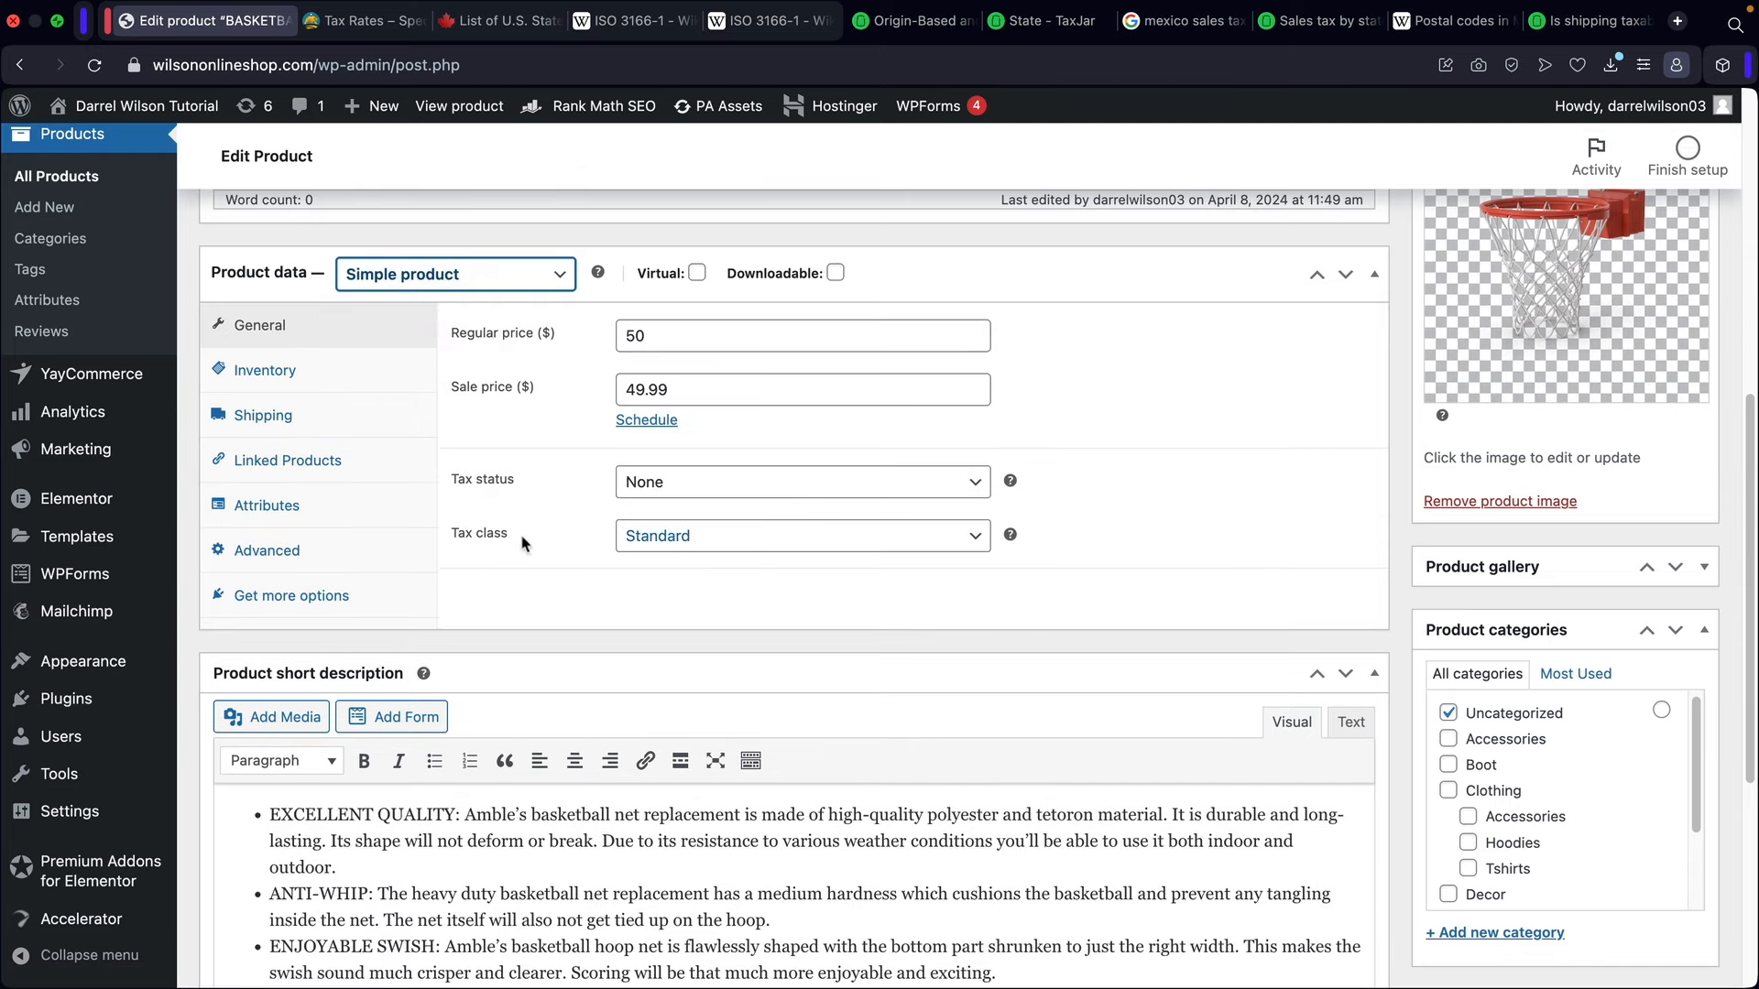
Step: Set the BASKETBALL NET's tax class to New Tax Class and update the product
{"action": "left_click", "coordinate": [656, 538]}
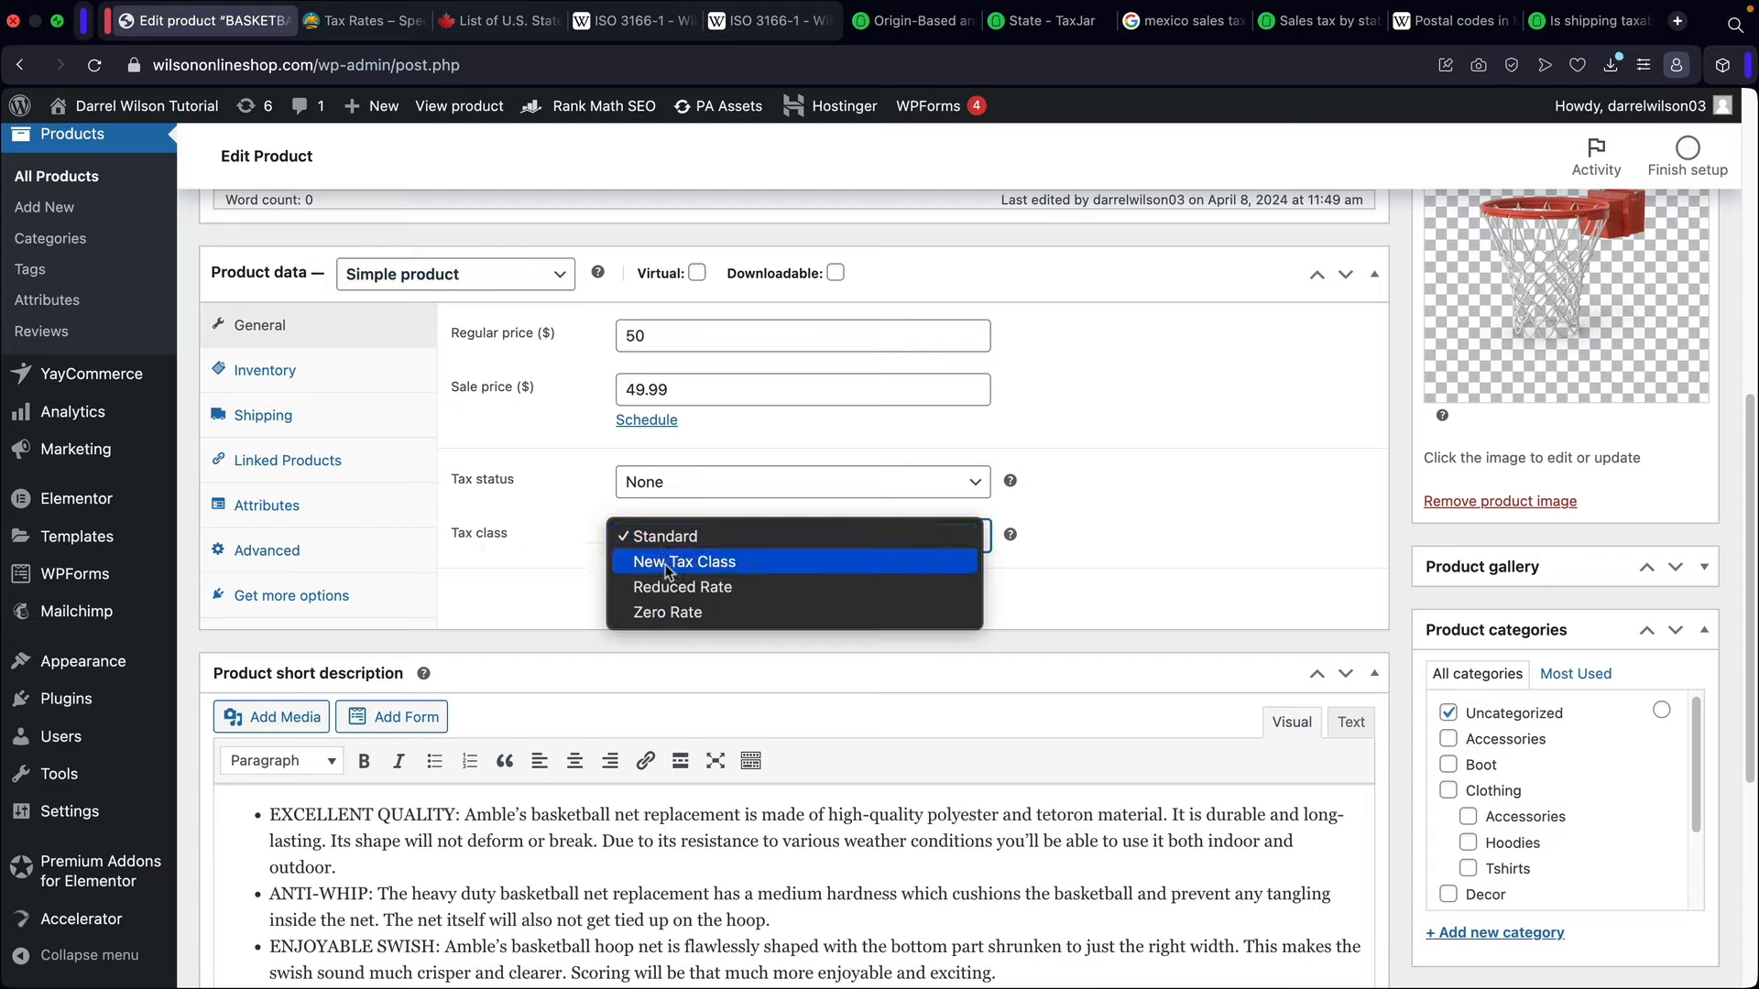
{"action": "left_click", "coordinate": [666, 562]}
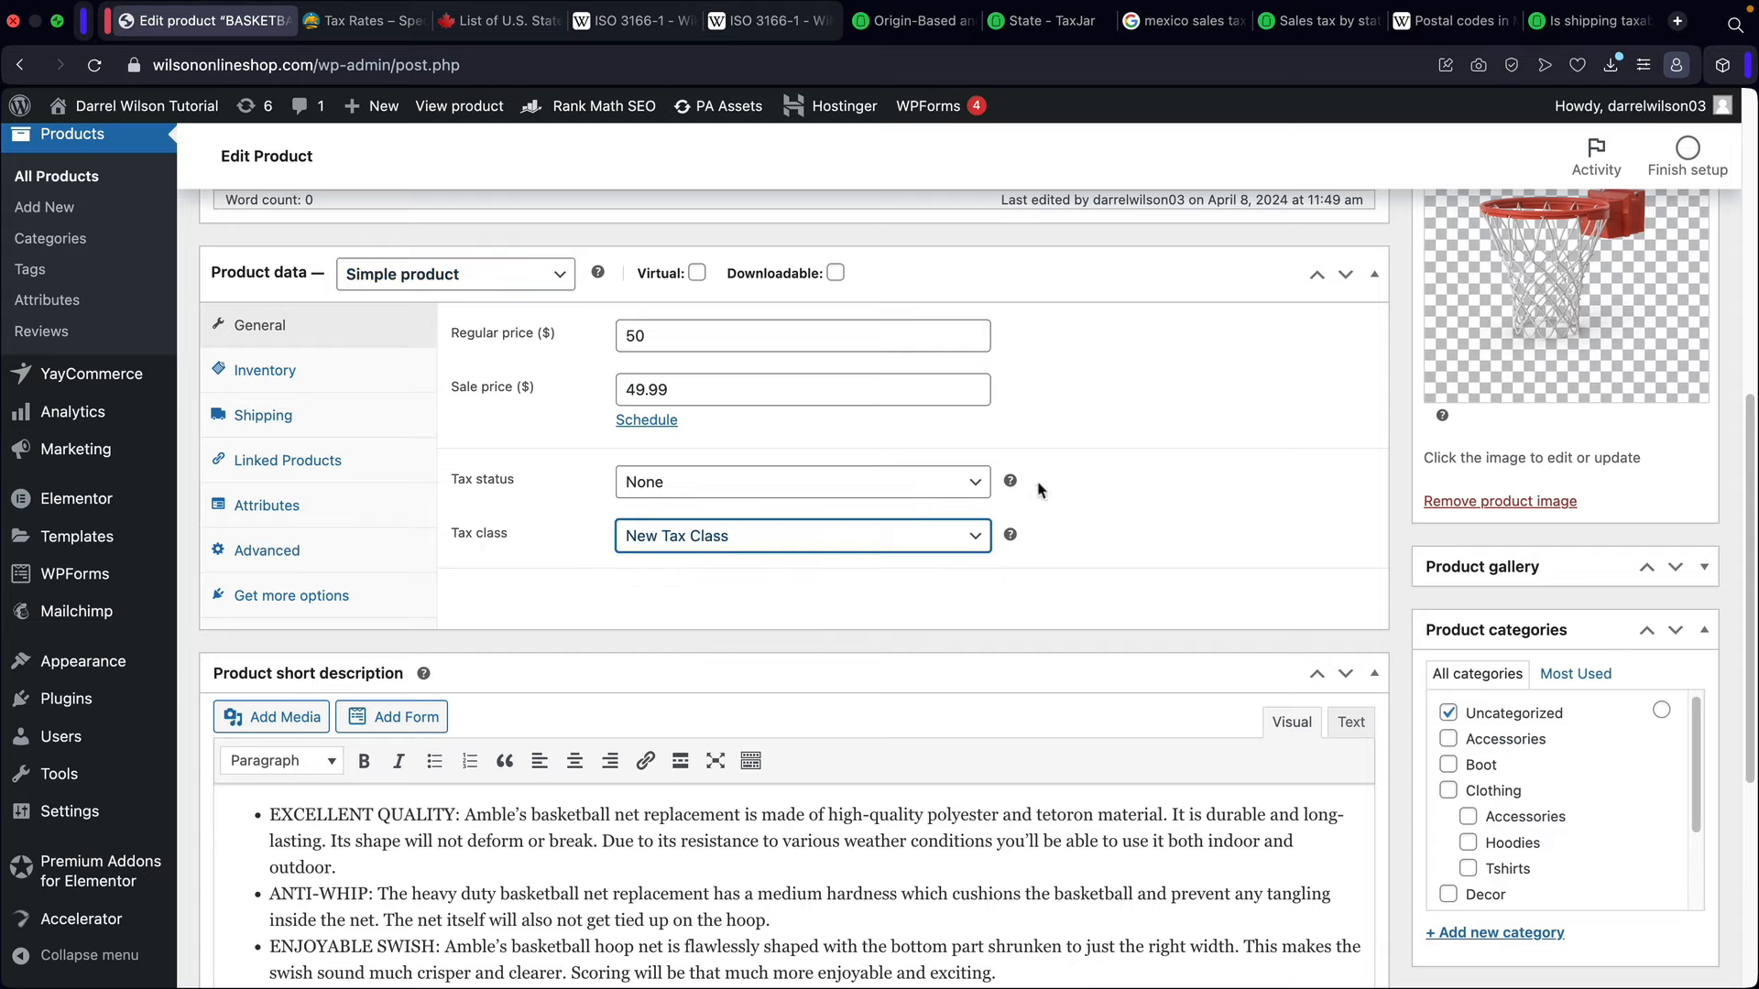
{"action": "scroll", "coordinate": [1083, 656], "scroll_direction": "up", "scroll_amount": 10}
{"action": "left_click", "coordinate": [1668, 638]}
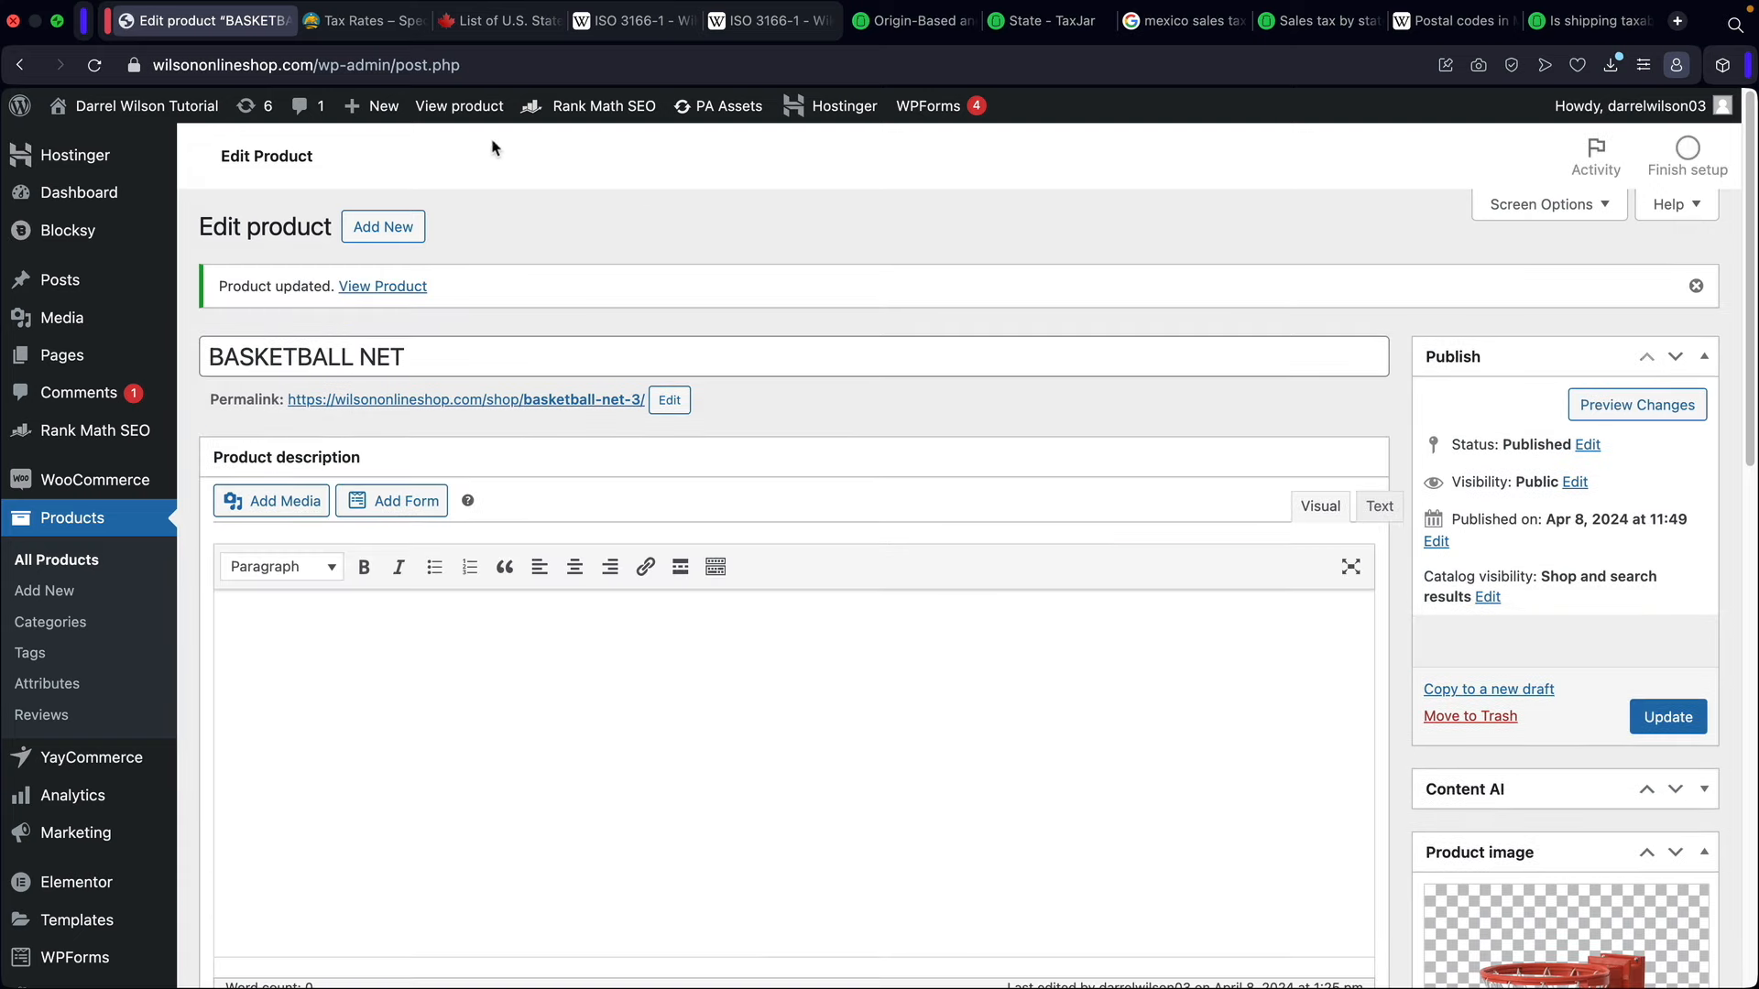
Step: Add the BASKETBALL NET and the Basketball PDF Download to the cart from their shop pages, and open the cart
{"action": "left_click", "coordinate": [461, 108]}
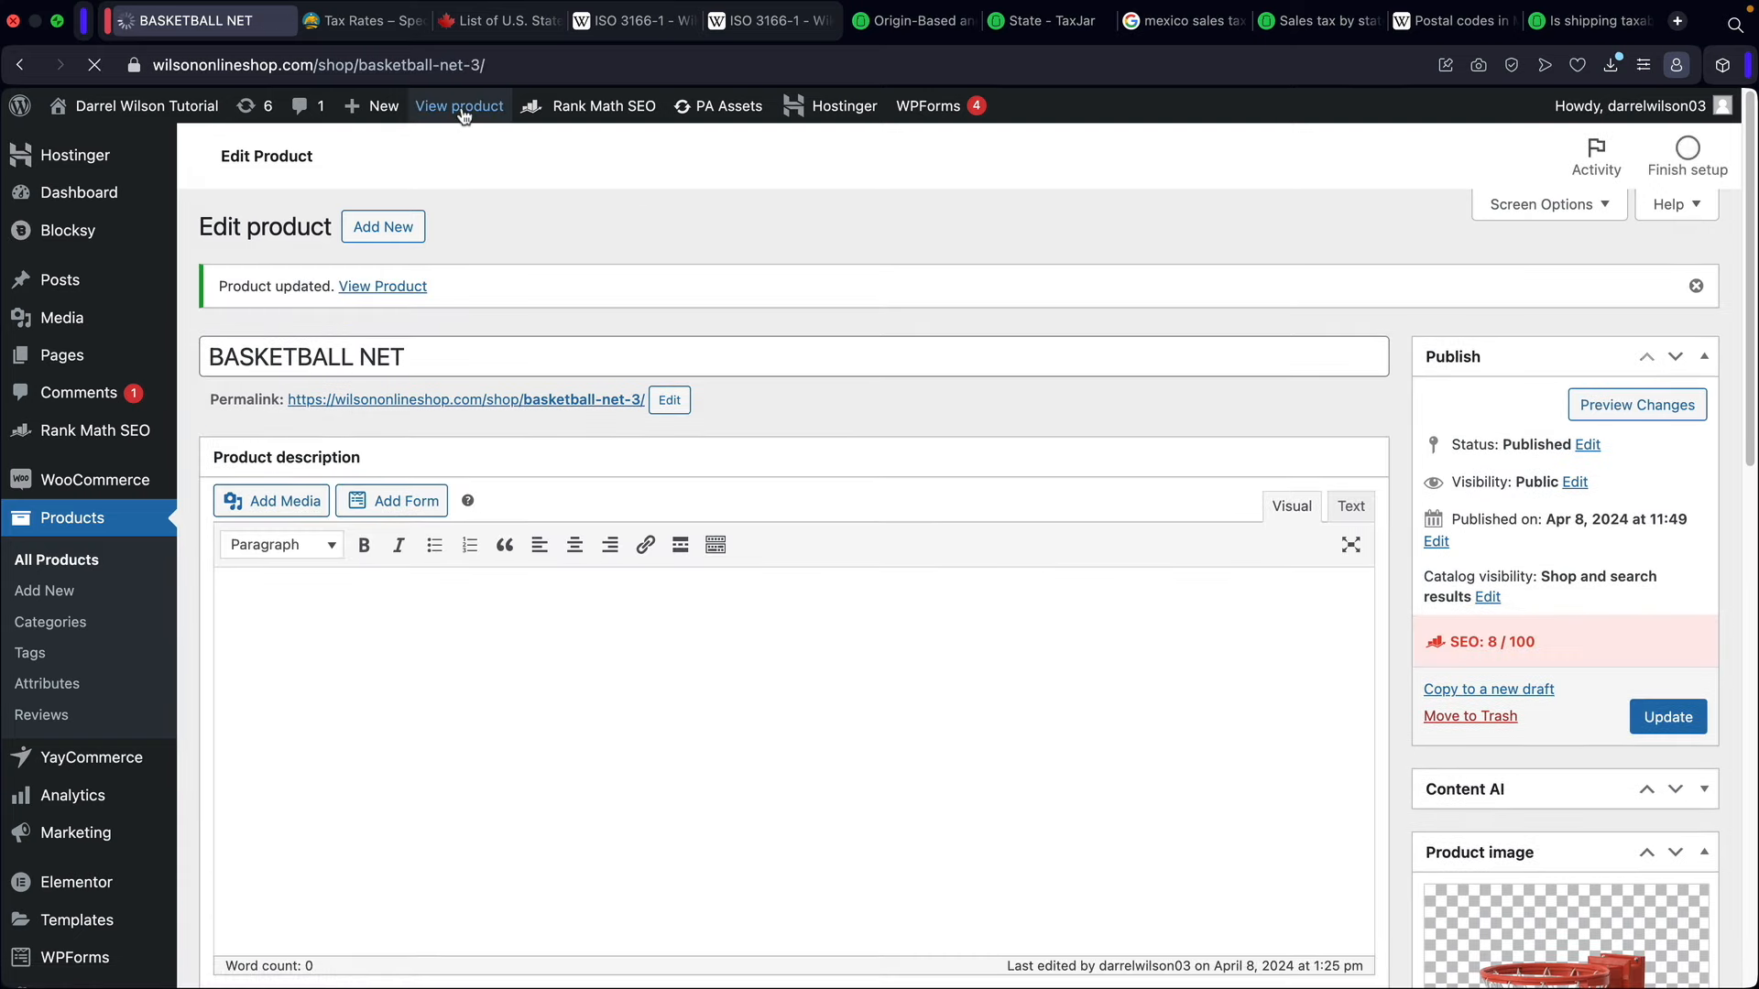
{"action": "scroll", "coordinate": [969, 511], "scroll_direction": "down", "scroll_amount": 1}
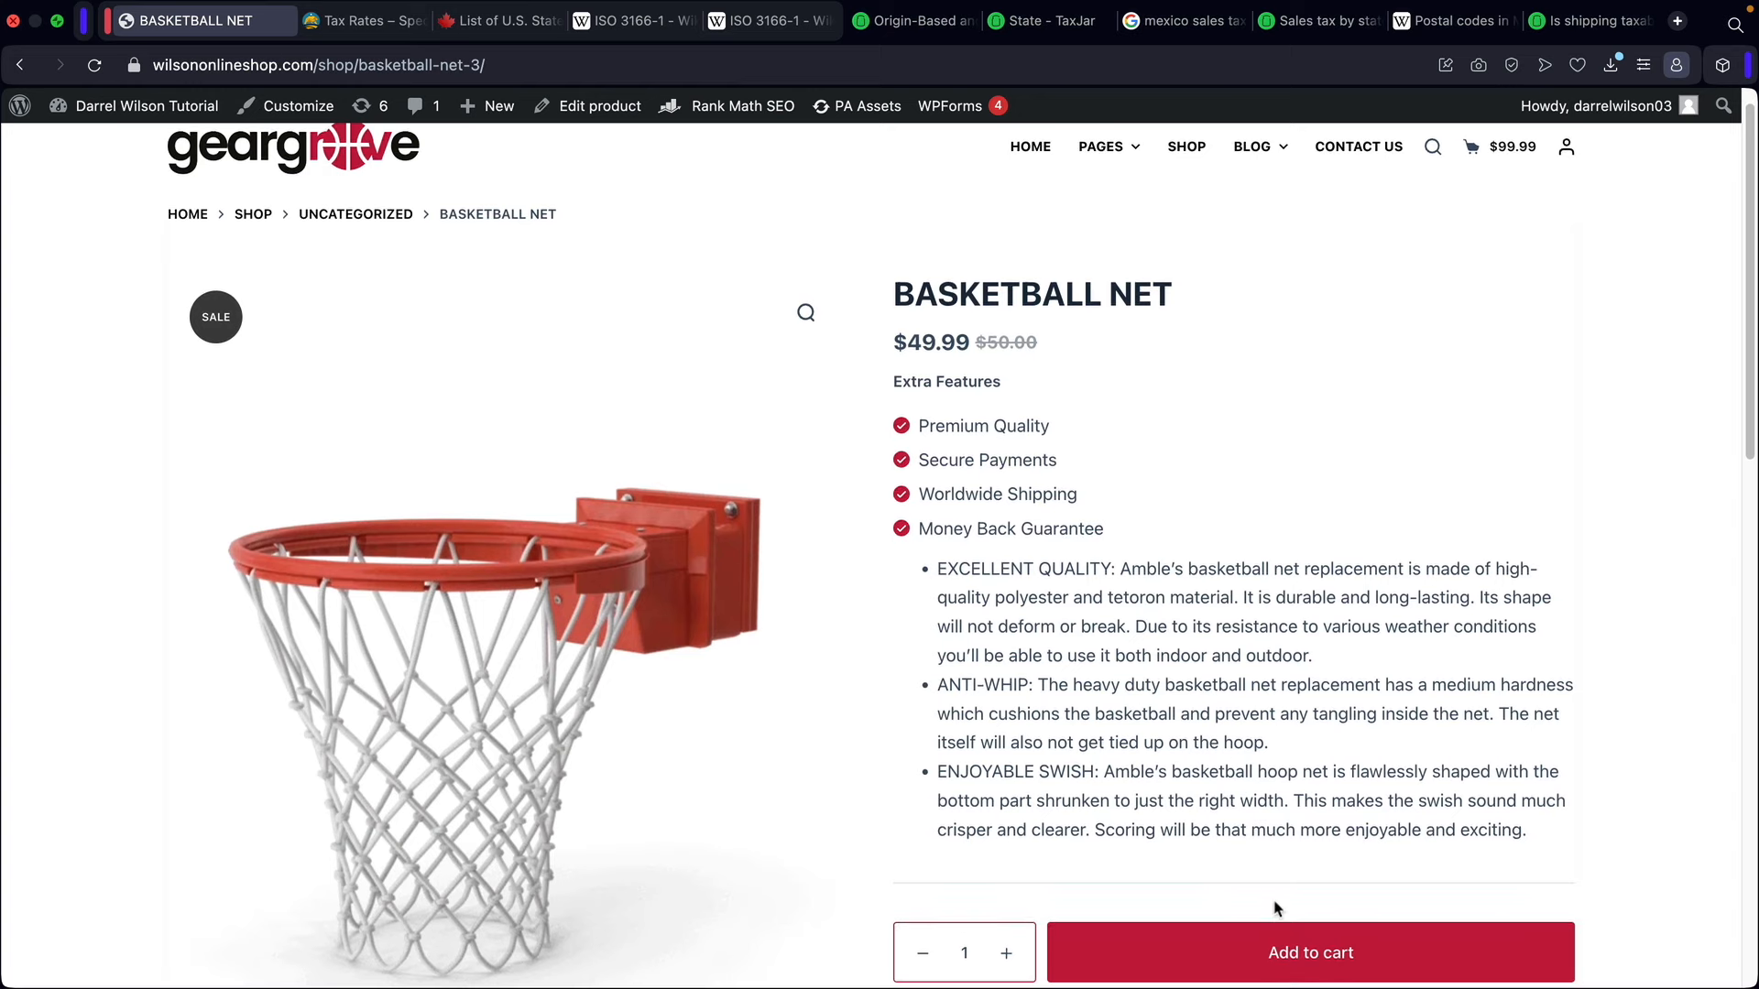
{"action": "left_click", "coordinate": [1271, 953]}
{"action": "scroll", "coordinate": [1155, 716], "scroll_direction": "down", "scroll_amount": 1}
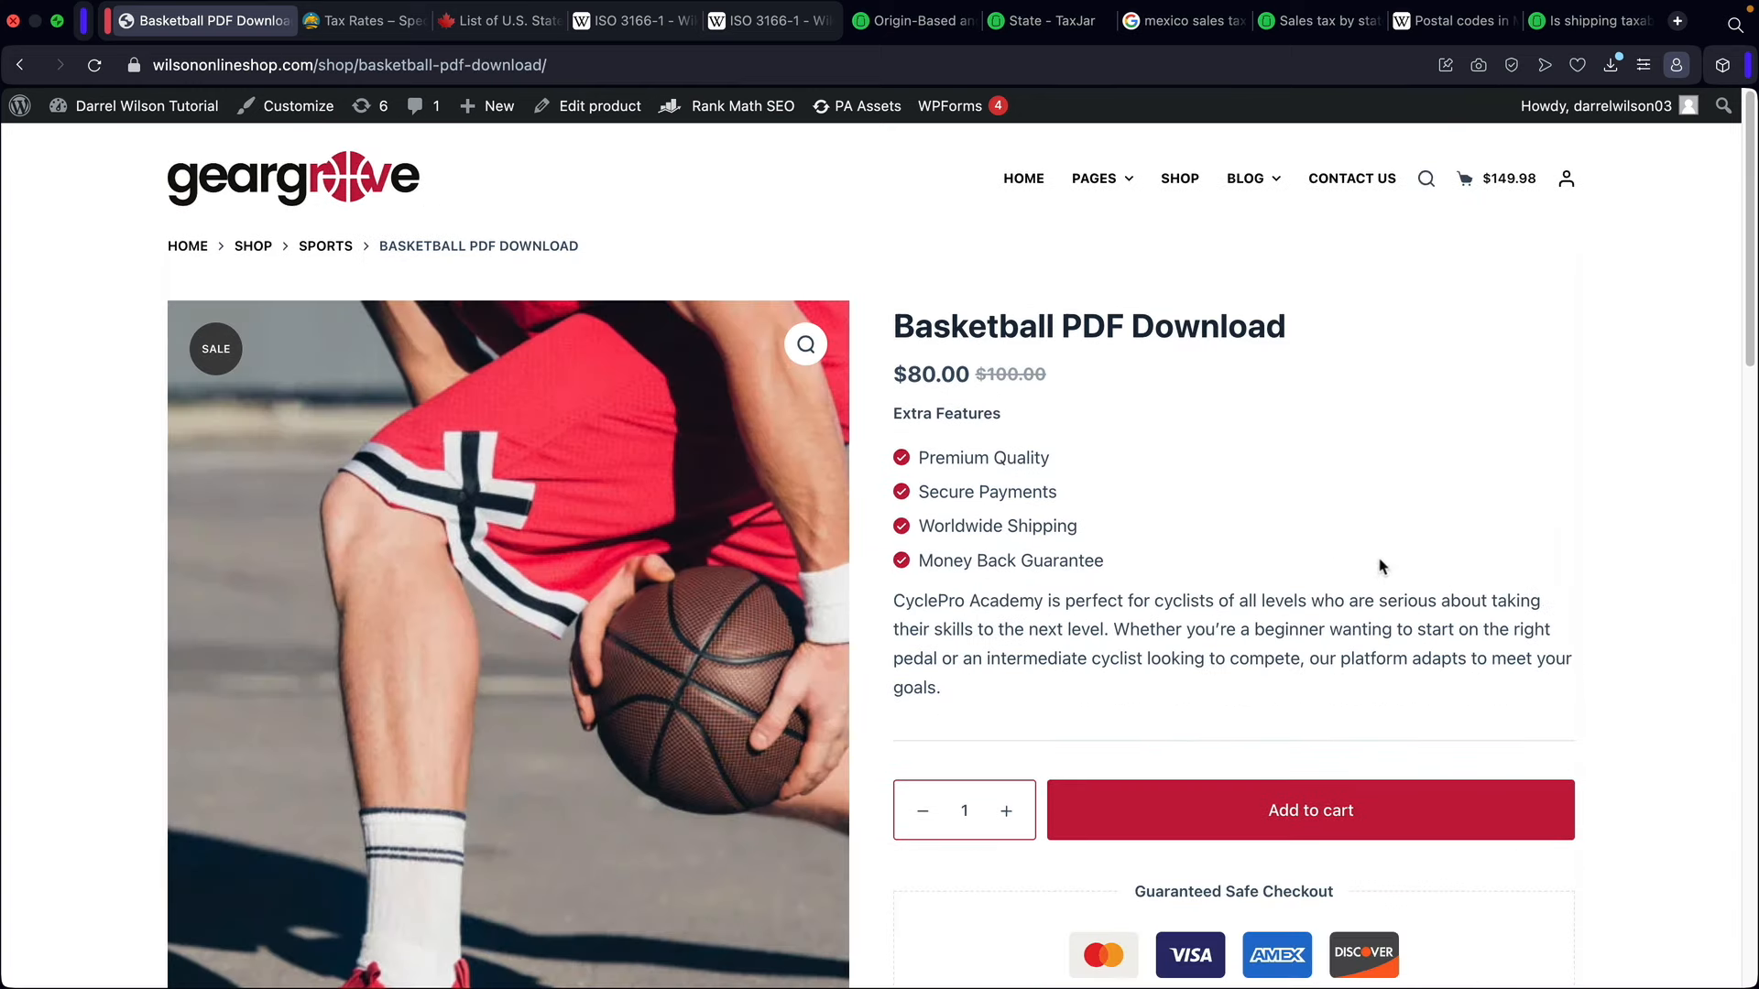
{"action": "left_click", "coordinate": [1195, 831]}
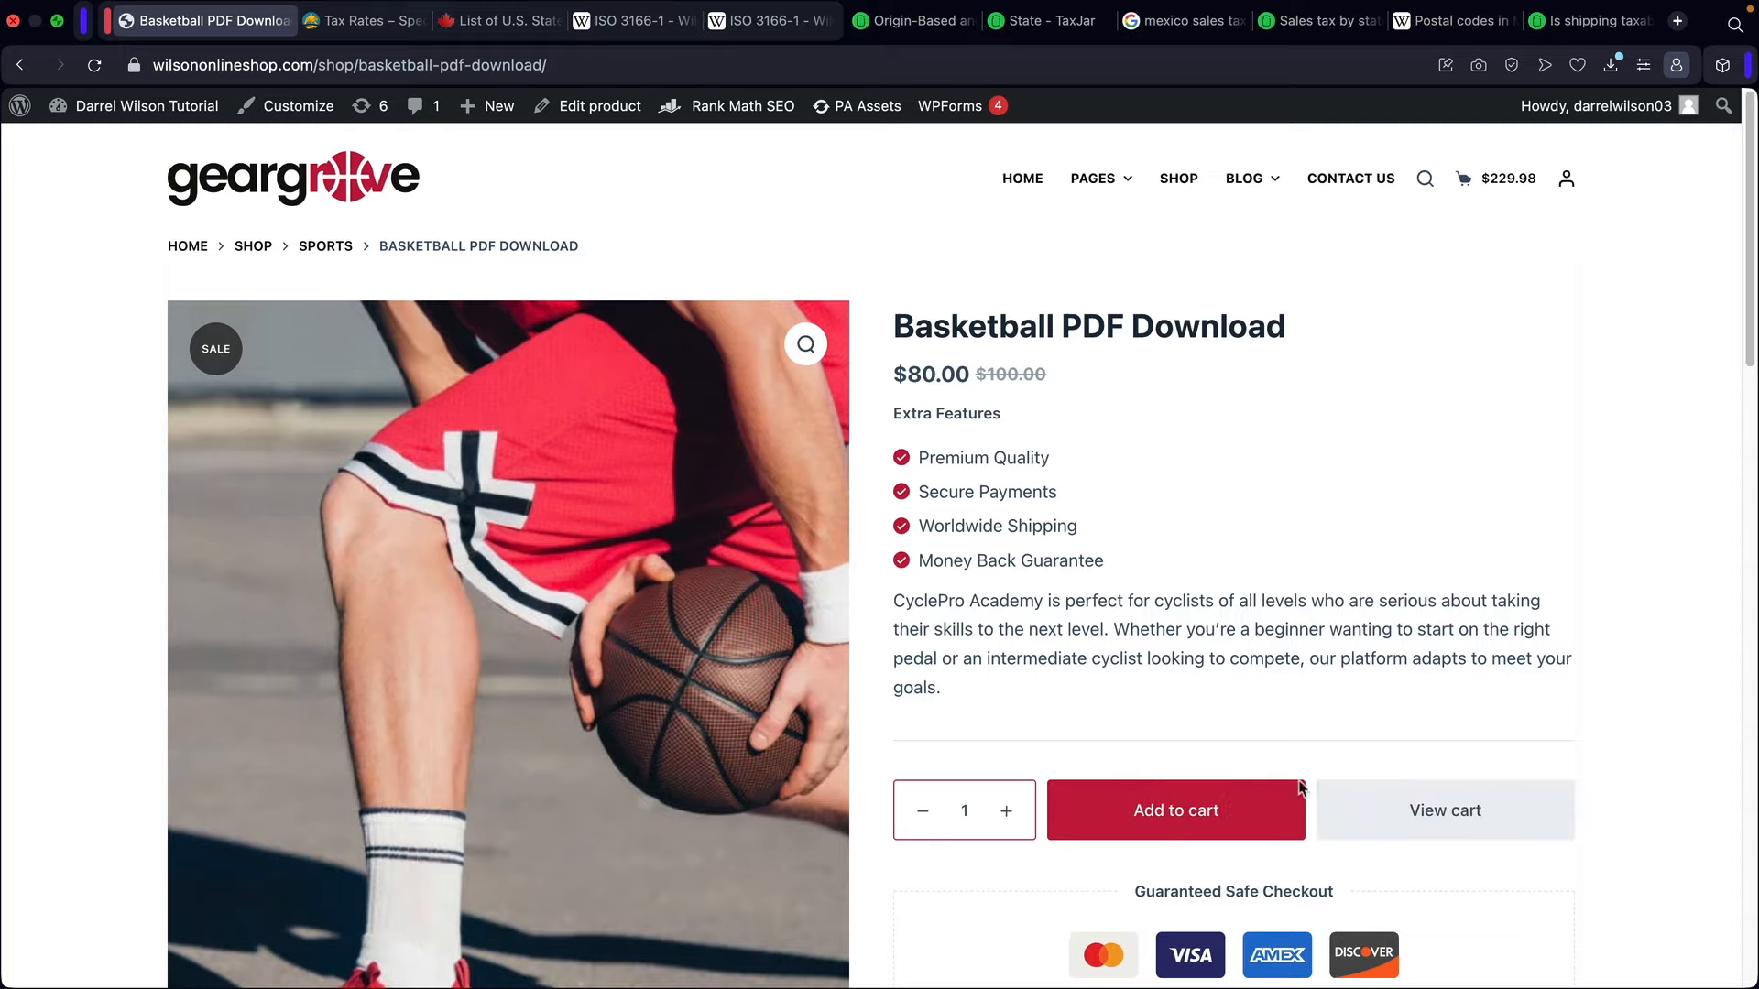
{"action": "left_click", "coordinate": [1423, 811]}
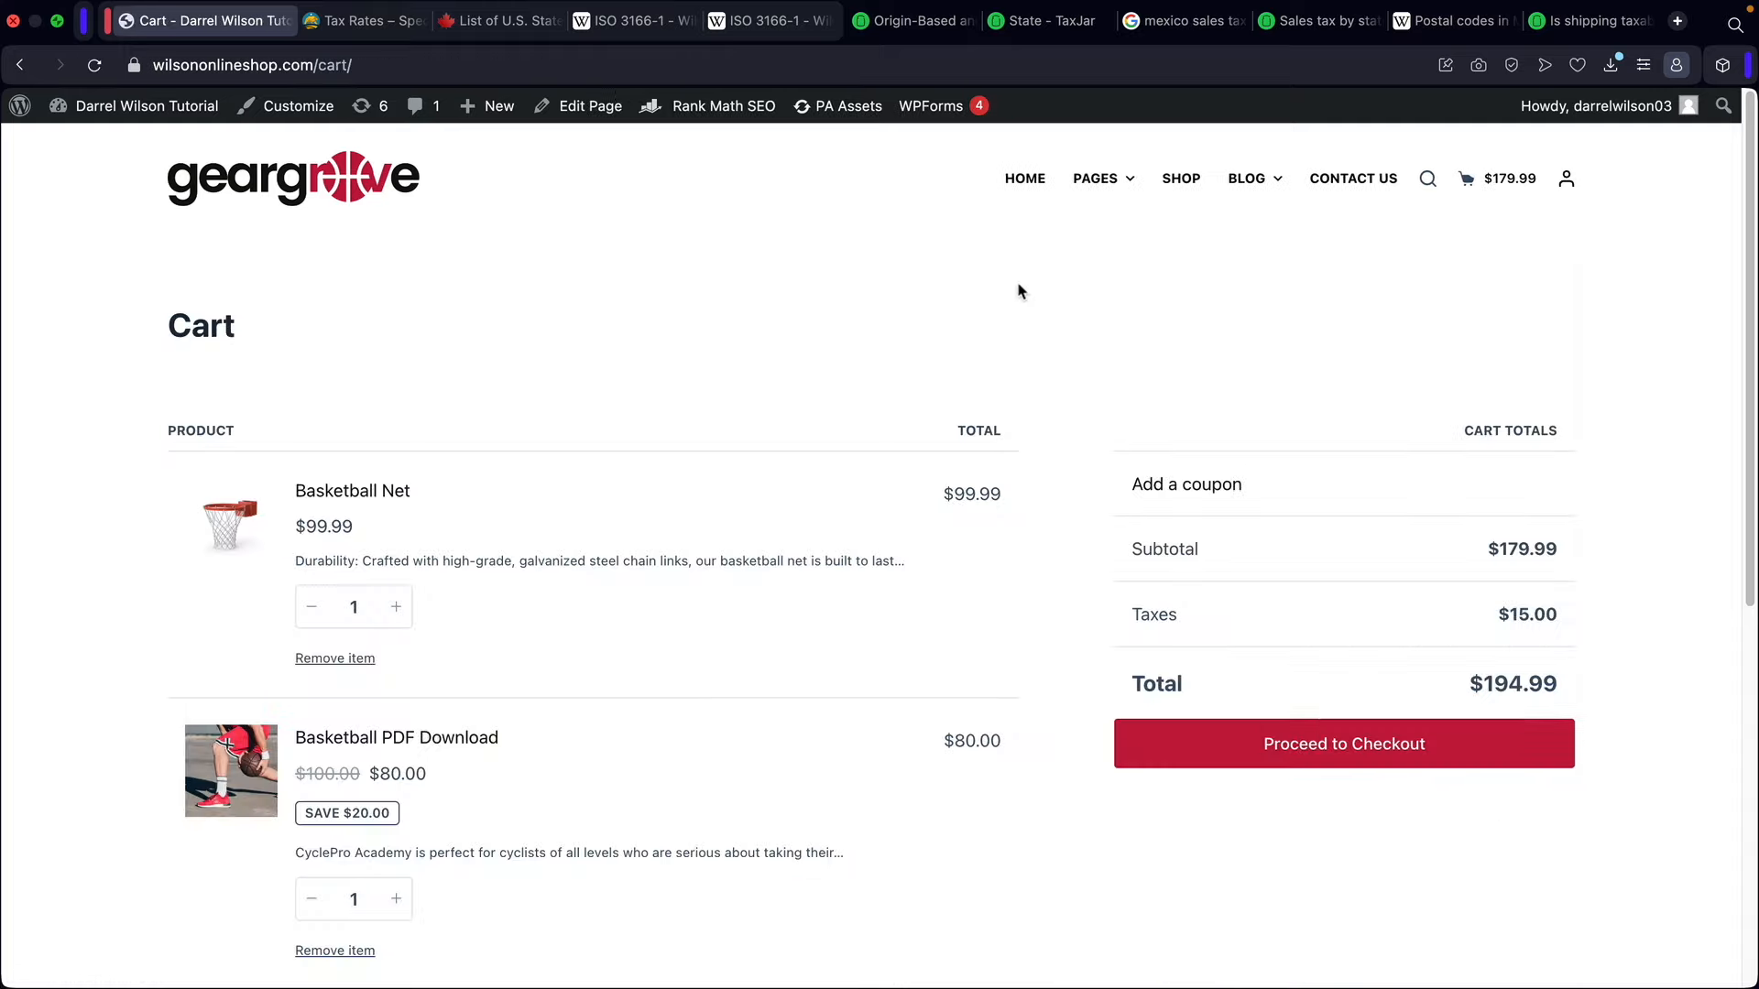
Step: Examine the cart's items and the taxes line in the cart totals to check which product is taxed
{"action": "scroll", "coordinate": [1019, 293], "scroll_direction": "down", "scroll_amount": 2}
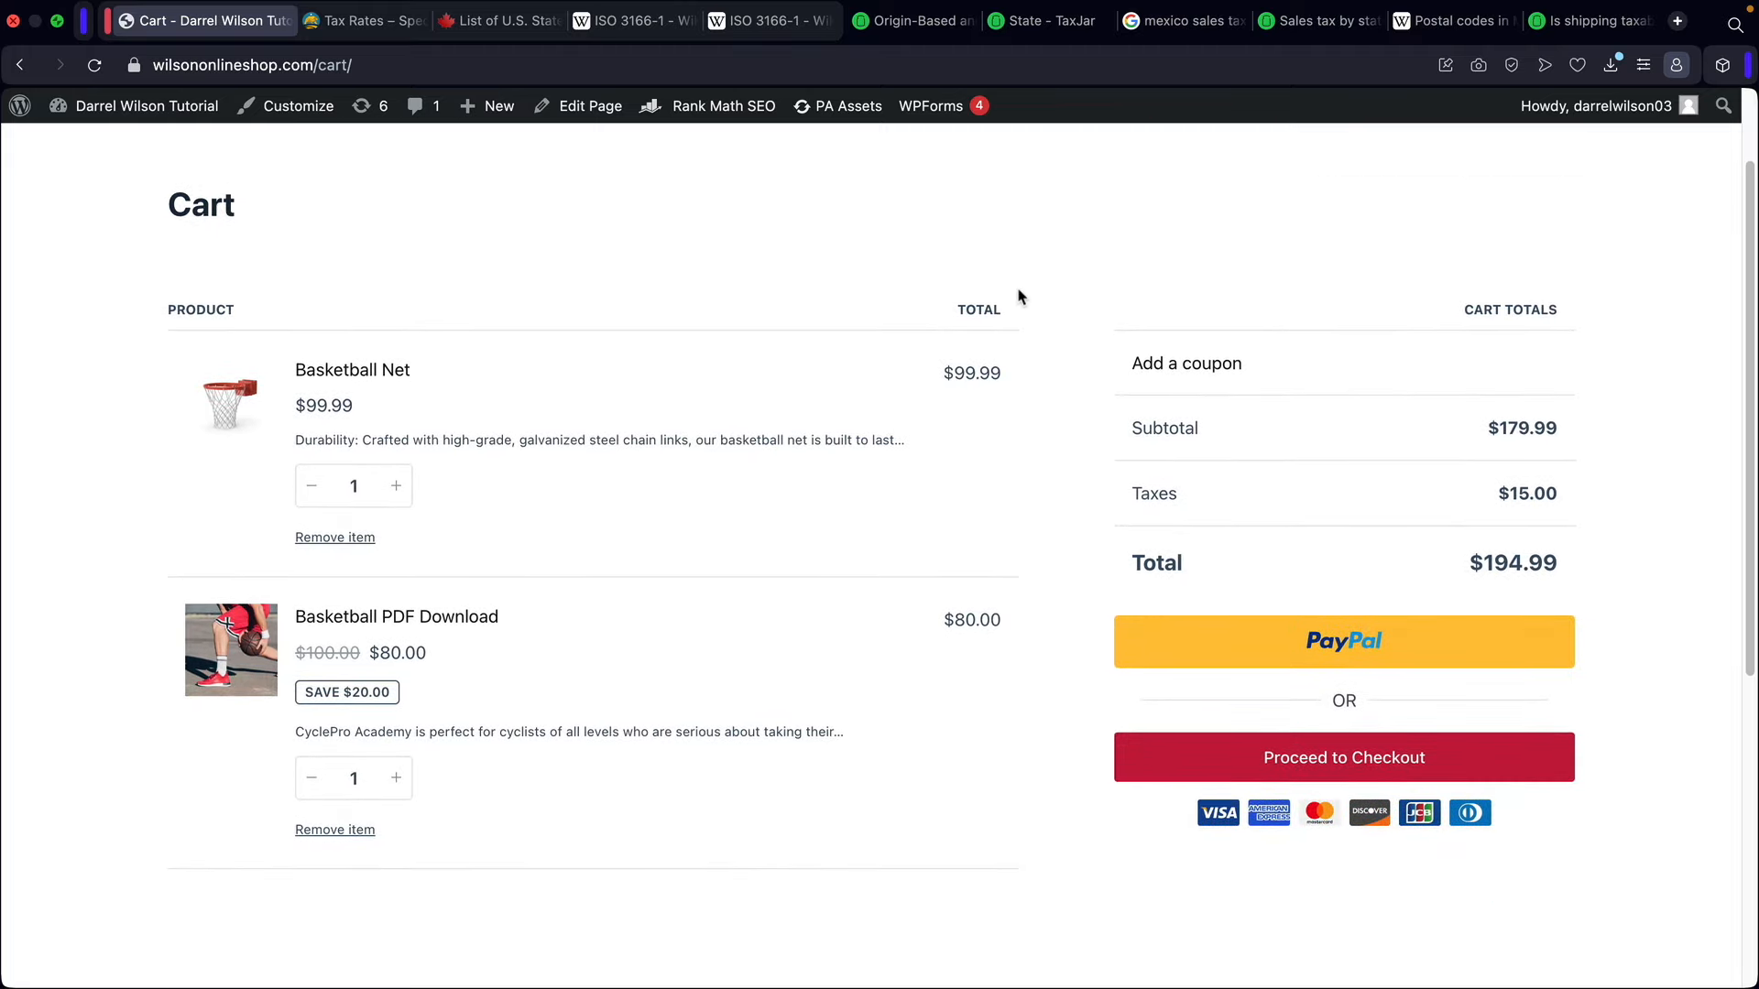
{"action": "scroll", "coordinate": [1019, 293], "scroll_direction": "down", "scroll_amount": 1}
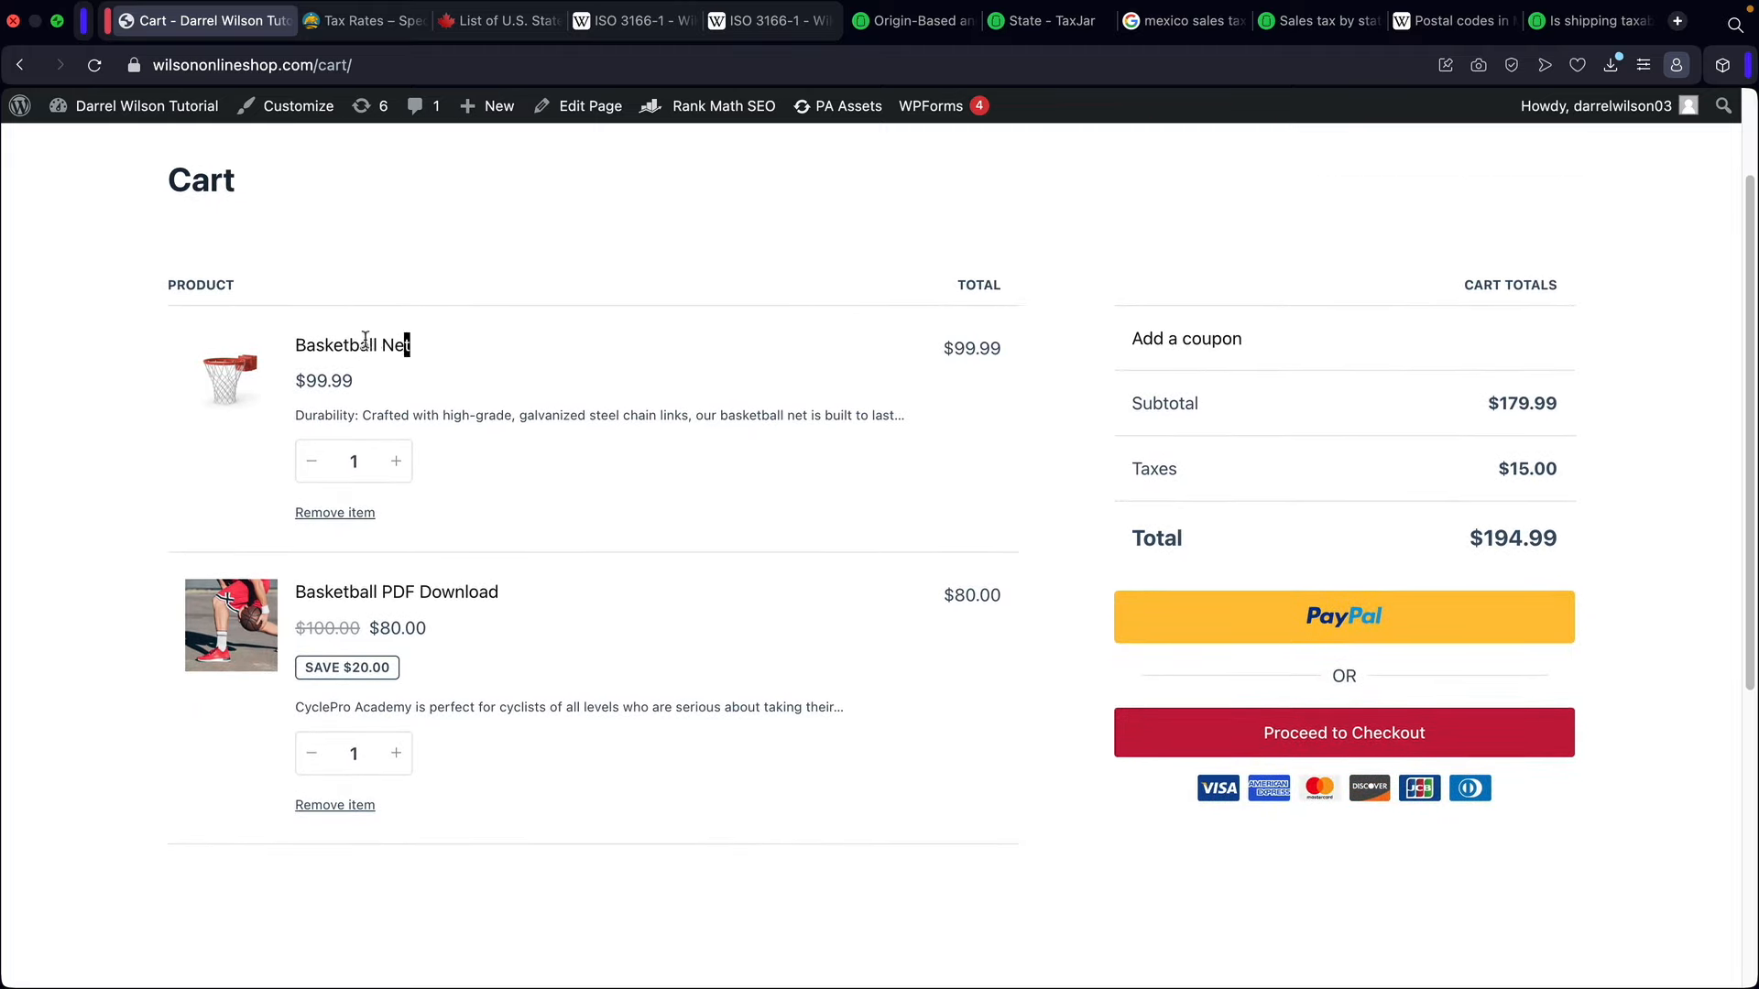
{"action": "left_click_drag", "start_coordinate": [408, 345], "coordinate": [284, 346]}
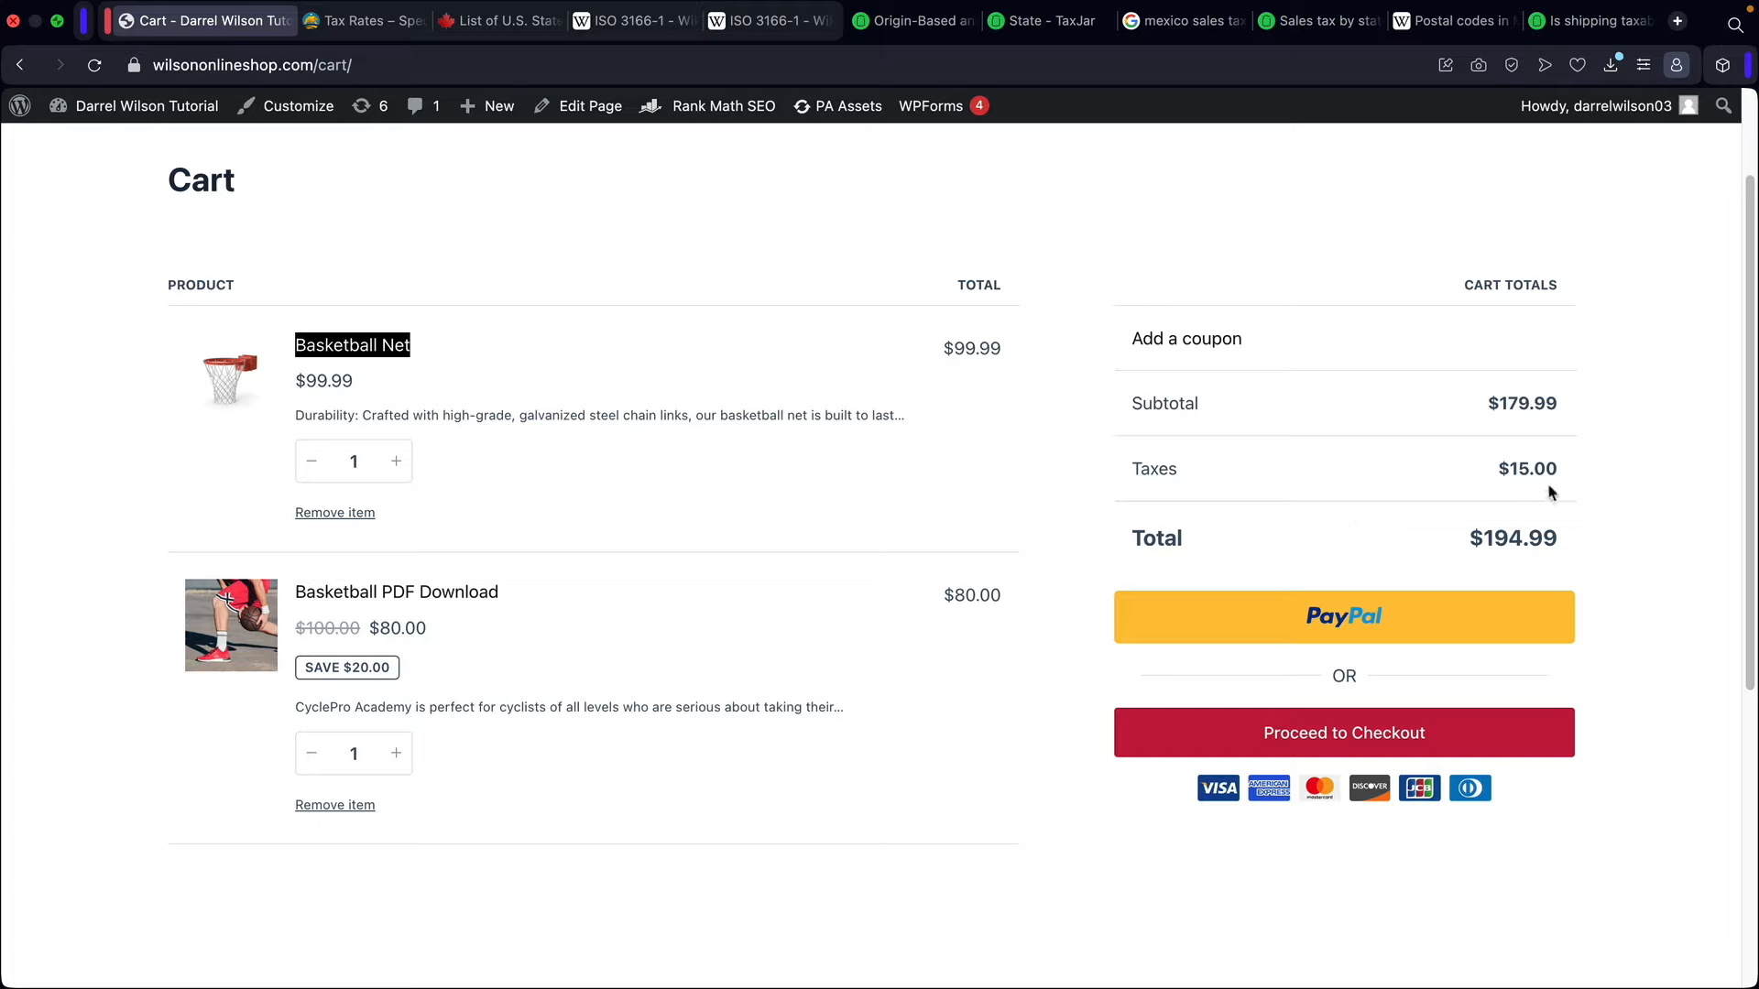
{"action": "left_click_drag", "start_coordinate": [1559, 471], "coordinate": [1074, 457]}
{"action": "left_click", "coordinate": [1059, 459]}
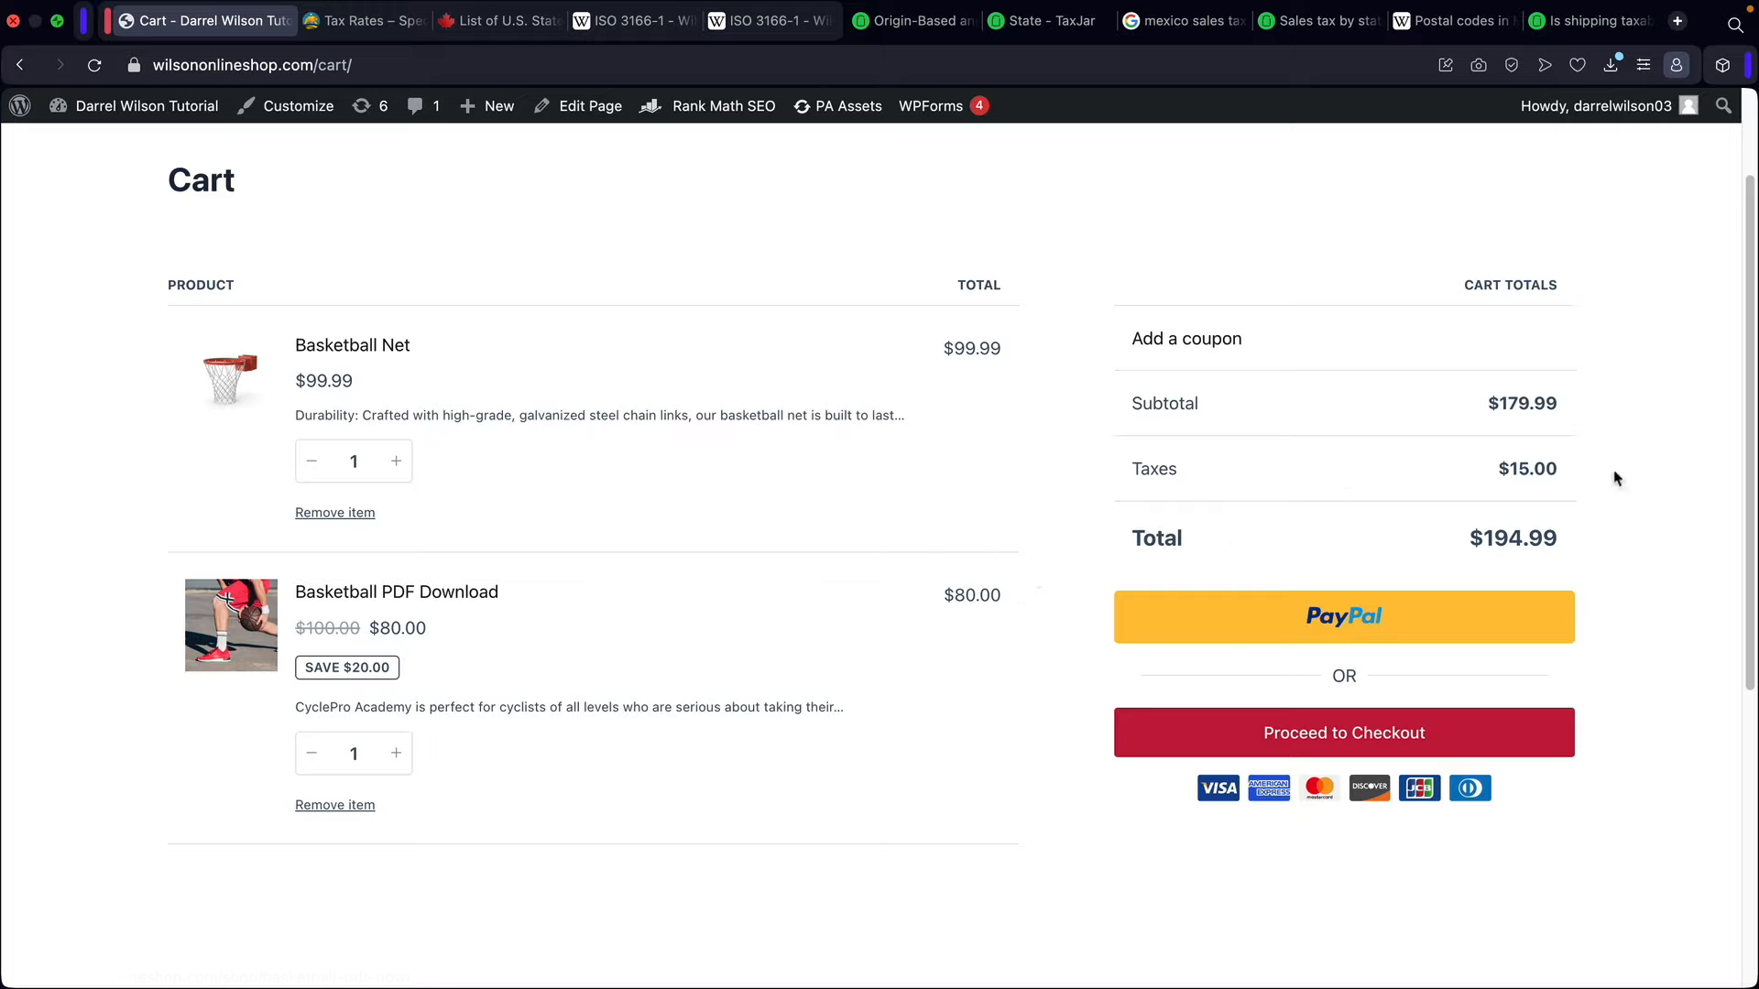
{"action": "left_click_drag", "start_coordinate": [1579, 473], "coordinate": [1484, 473]}
{"action": "left_click", "coordinate": [1427, 452]}
{"action": "left_click_drag", "start_coordinate": [410, 351], "coordinate": [295, 351]}
{"action": "left_click", "coordinate": [47, 353]}
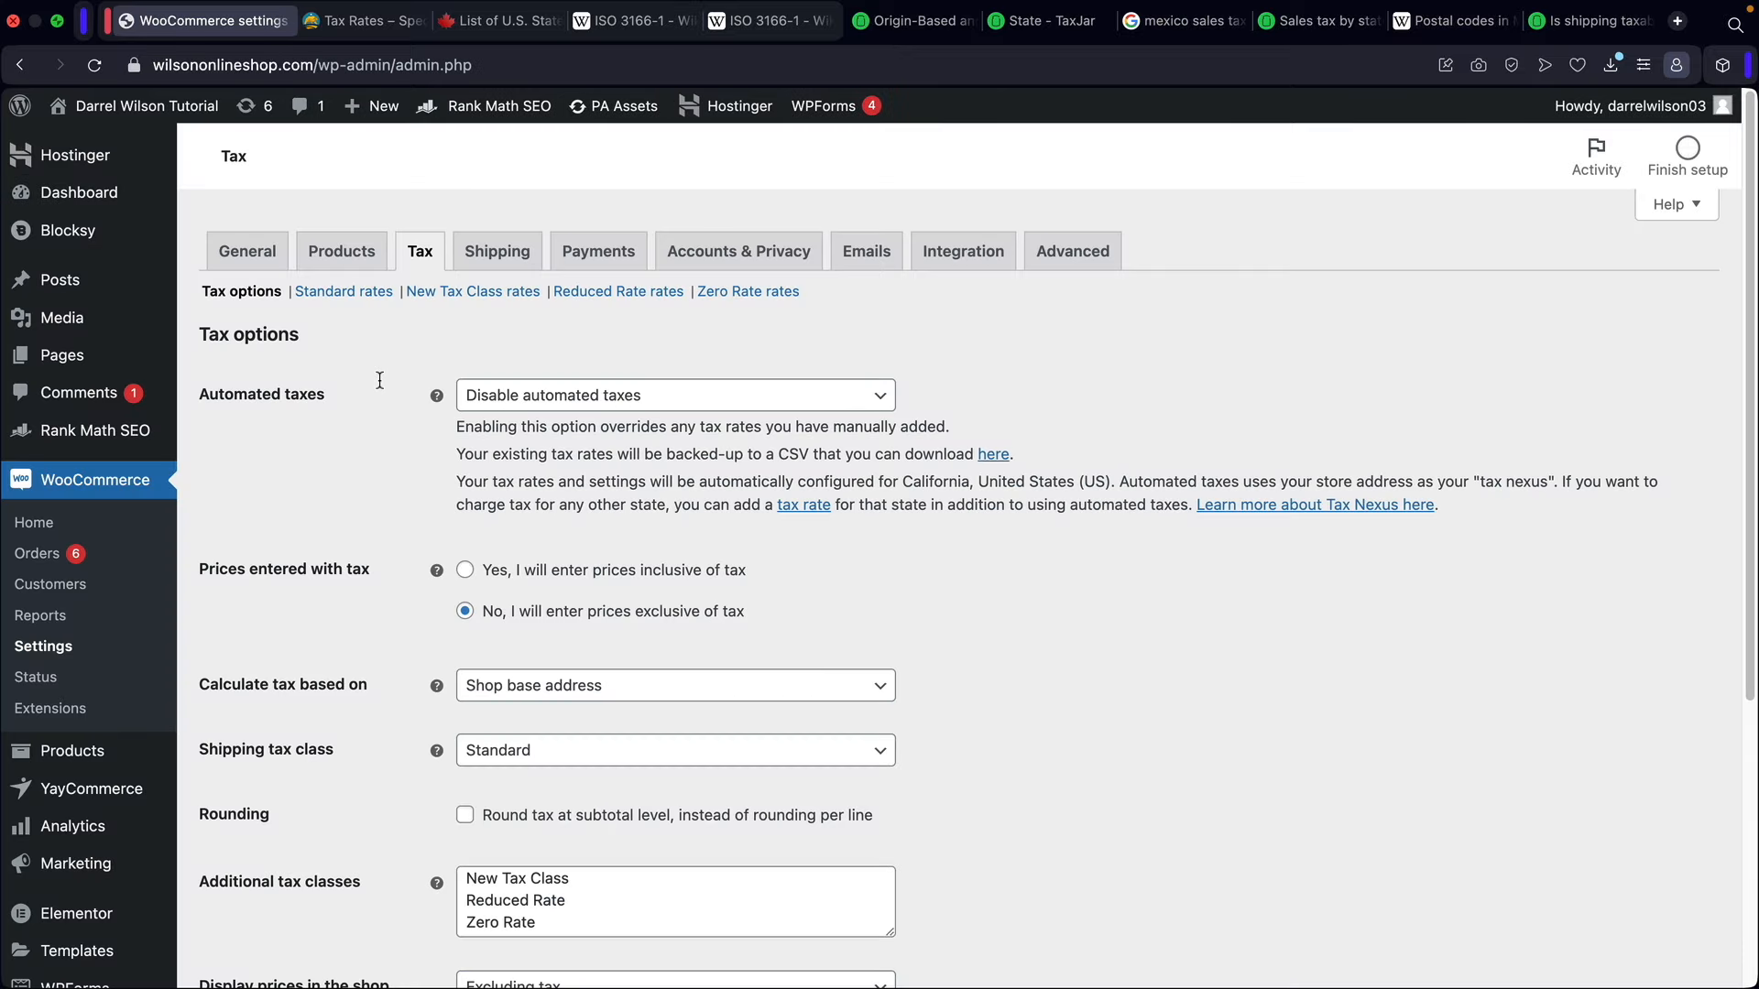
Step: Review the standard tax rates and the available choices for automated taxes in the tax options
{"action": "left_click", "coordinate": [344, 292]}
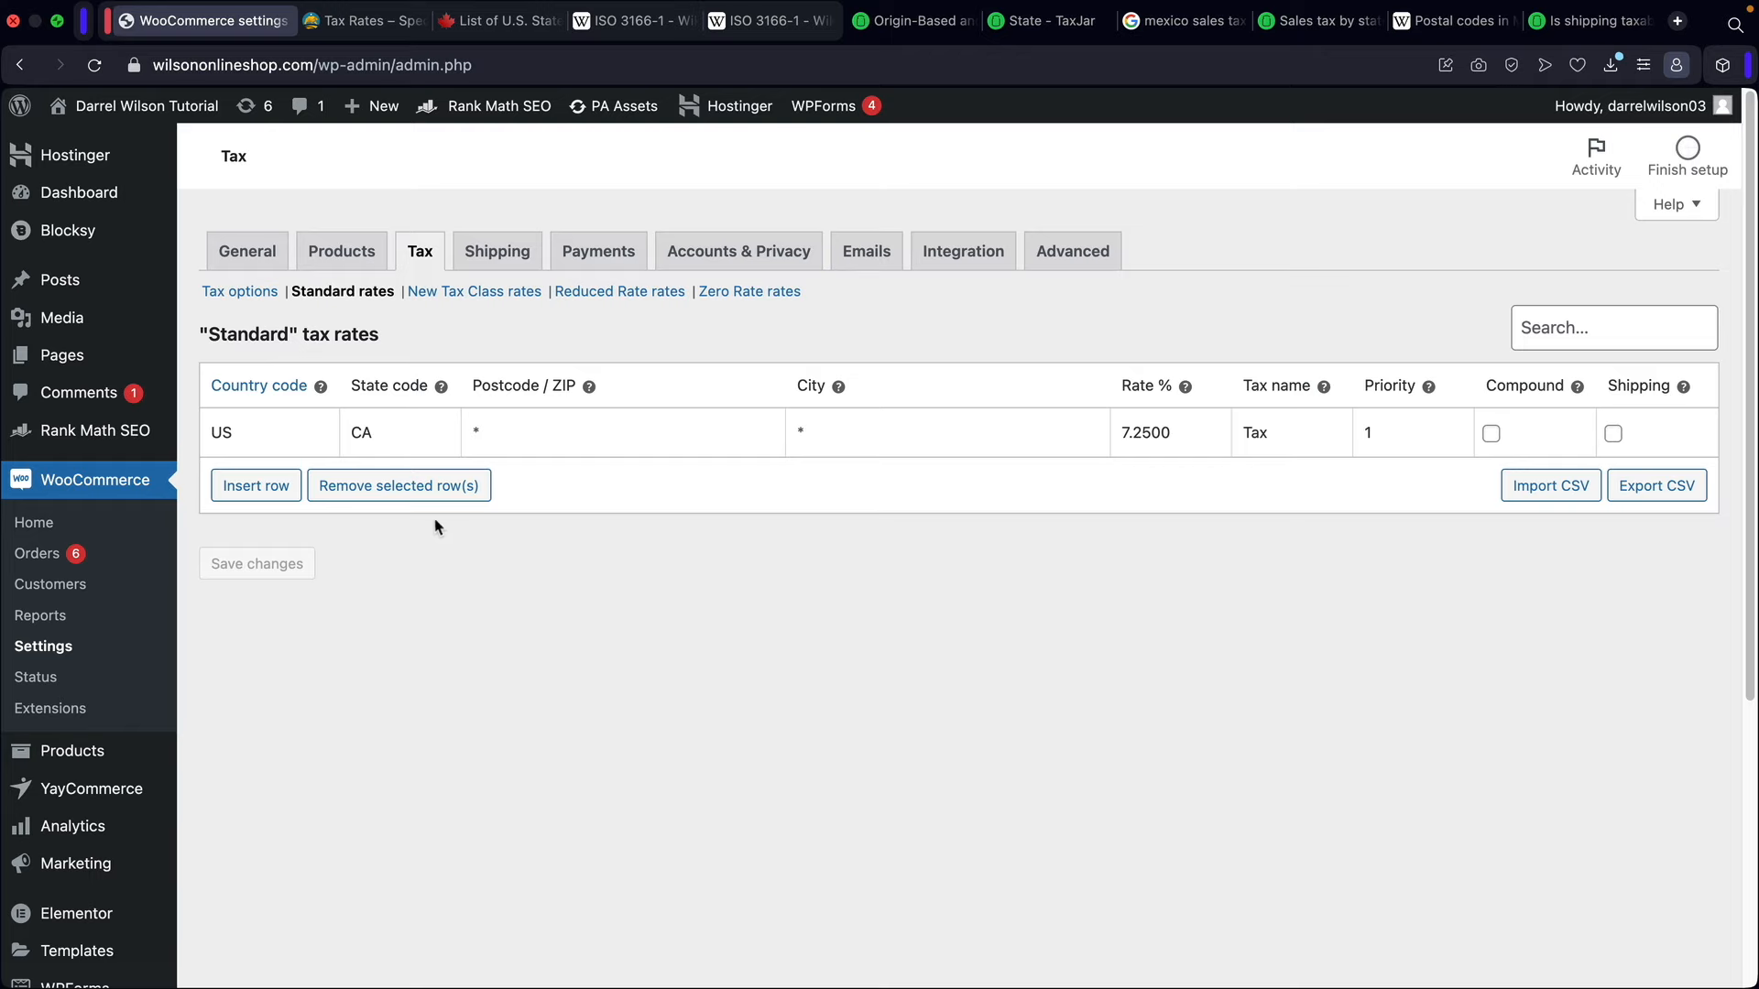
{"action": "left_click", "coordinate": [250, 295]}
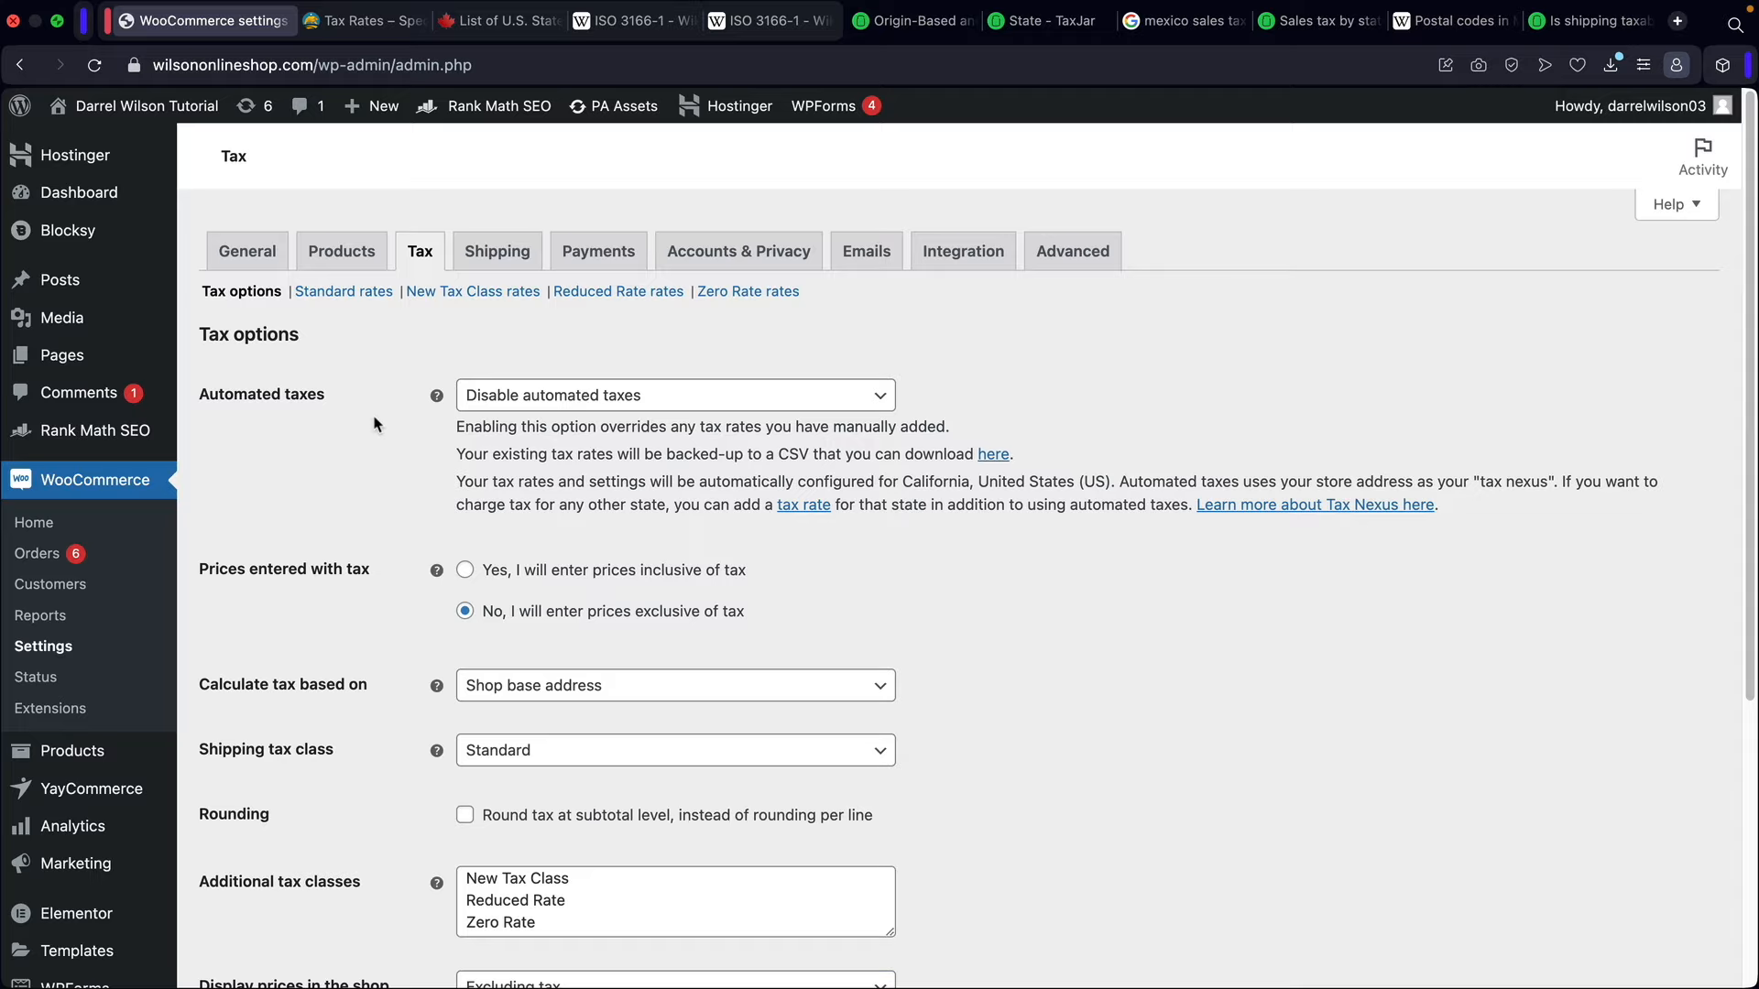
{"action": "left_click", "coordinate": [544, 399]}
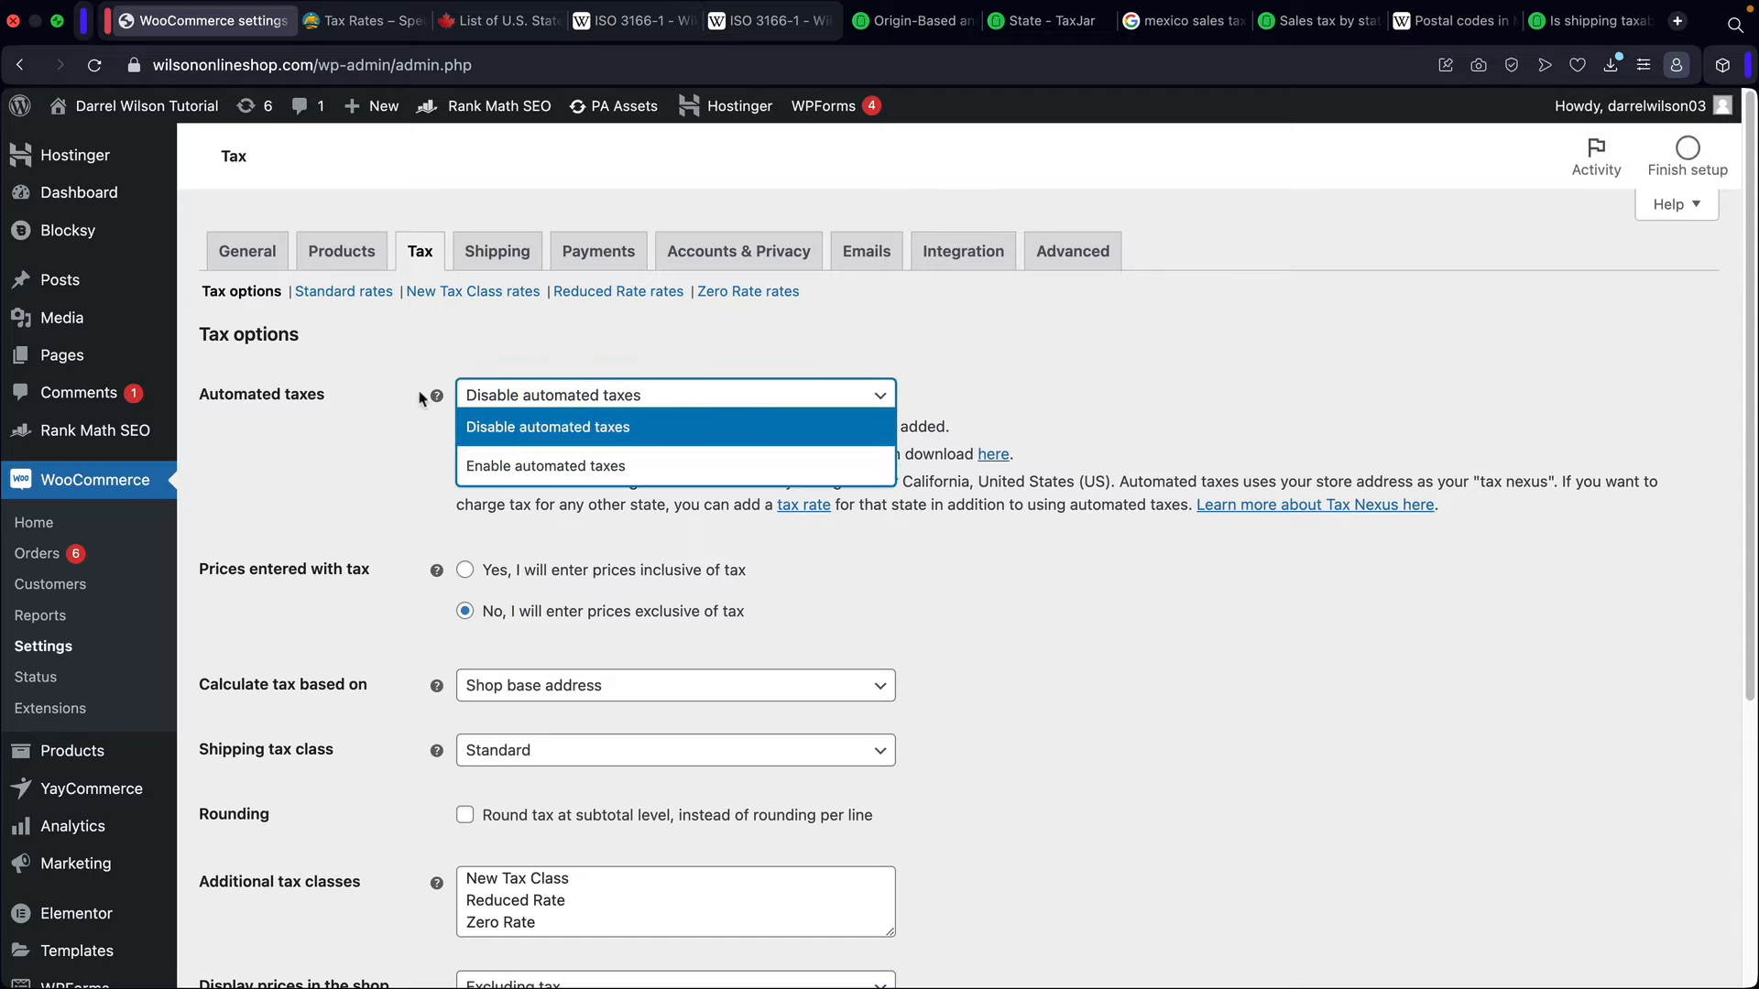
{"action": "left_click", "coordinate": [367, 396]}
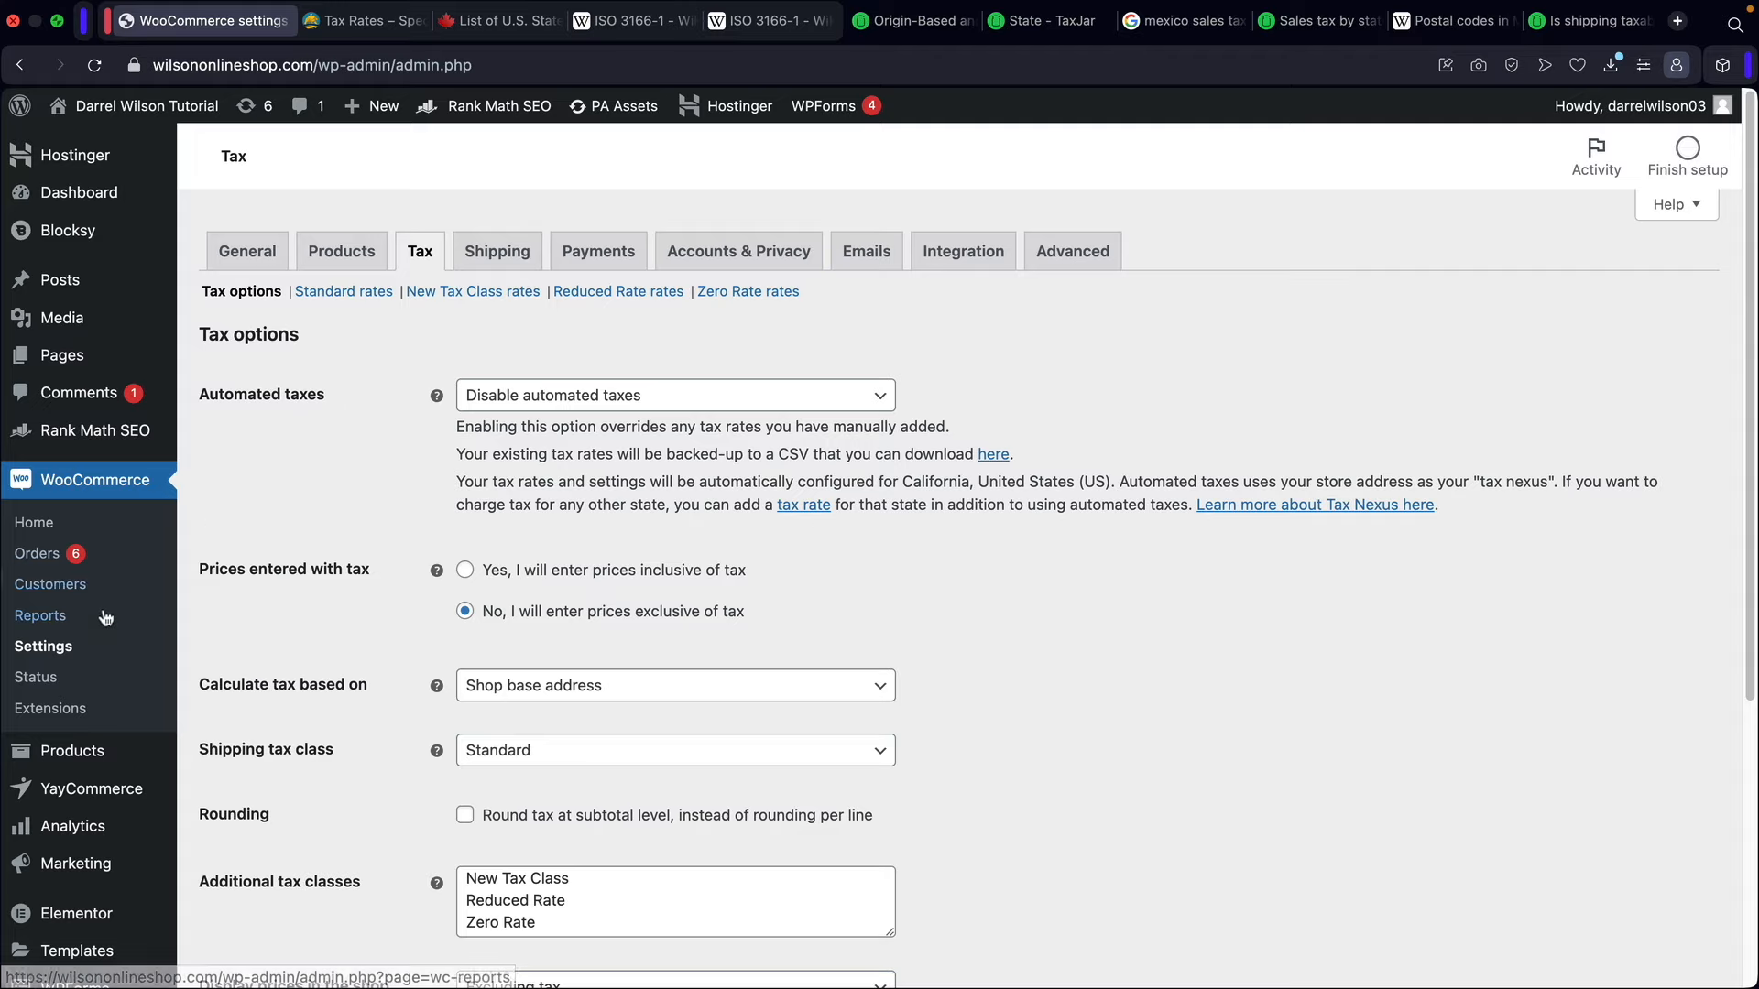
Step: Search the plugin directory for "woocommerce tax" and install the WooCommerce Shipping & Tax plugin
{"action": "scroll", "coordinate": [85, 573], "scroll_direction": "down", "scroll_amount": 5}
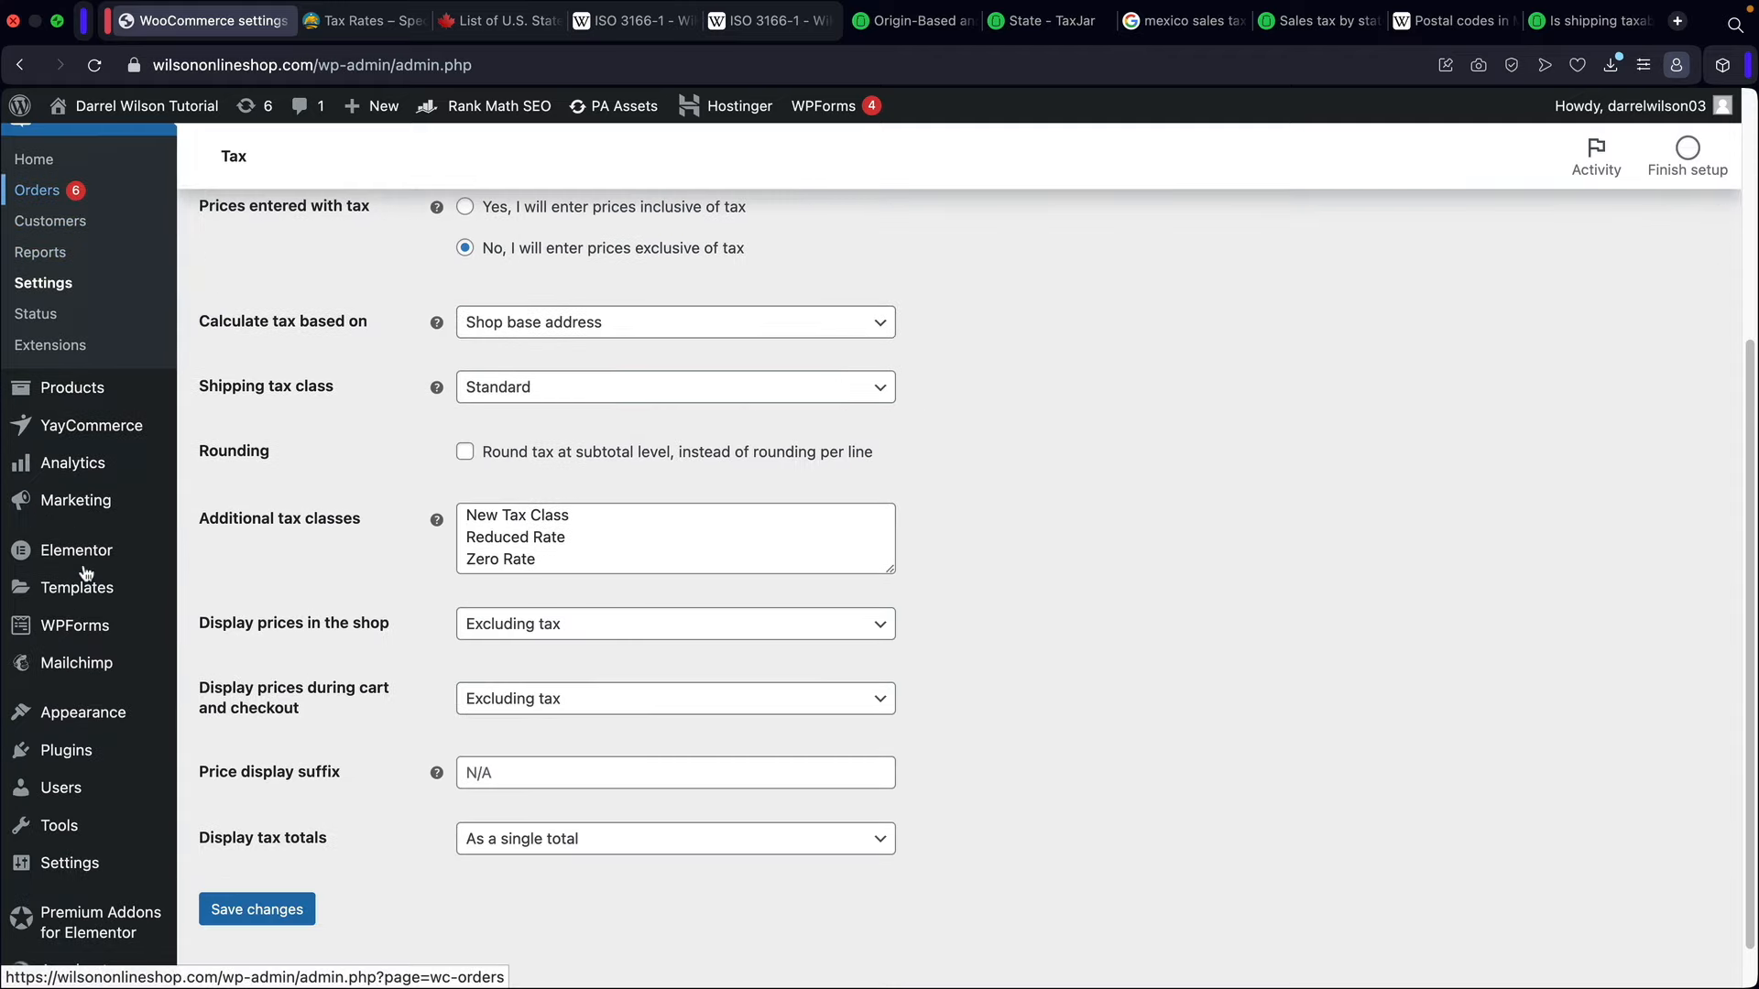
{"action": "mouse_move", "coordinate": [62, 763]}
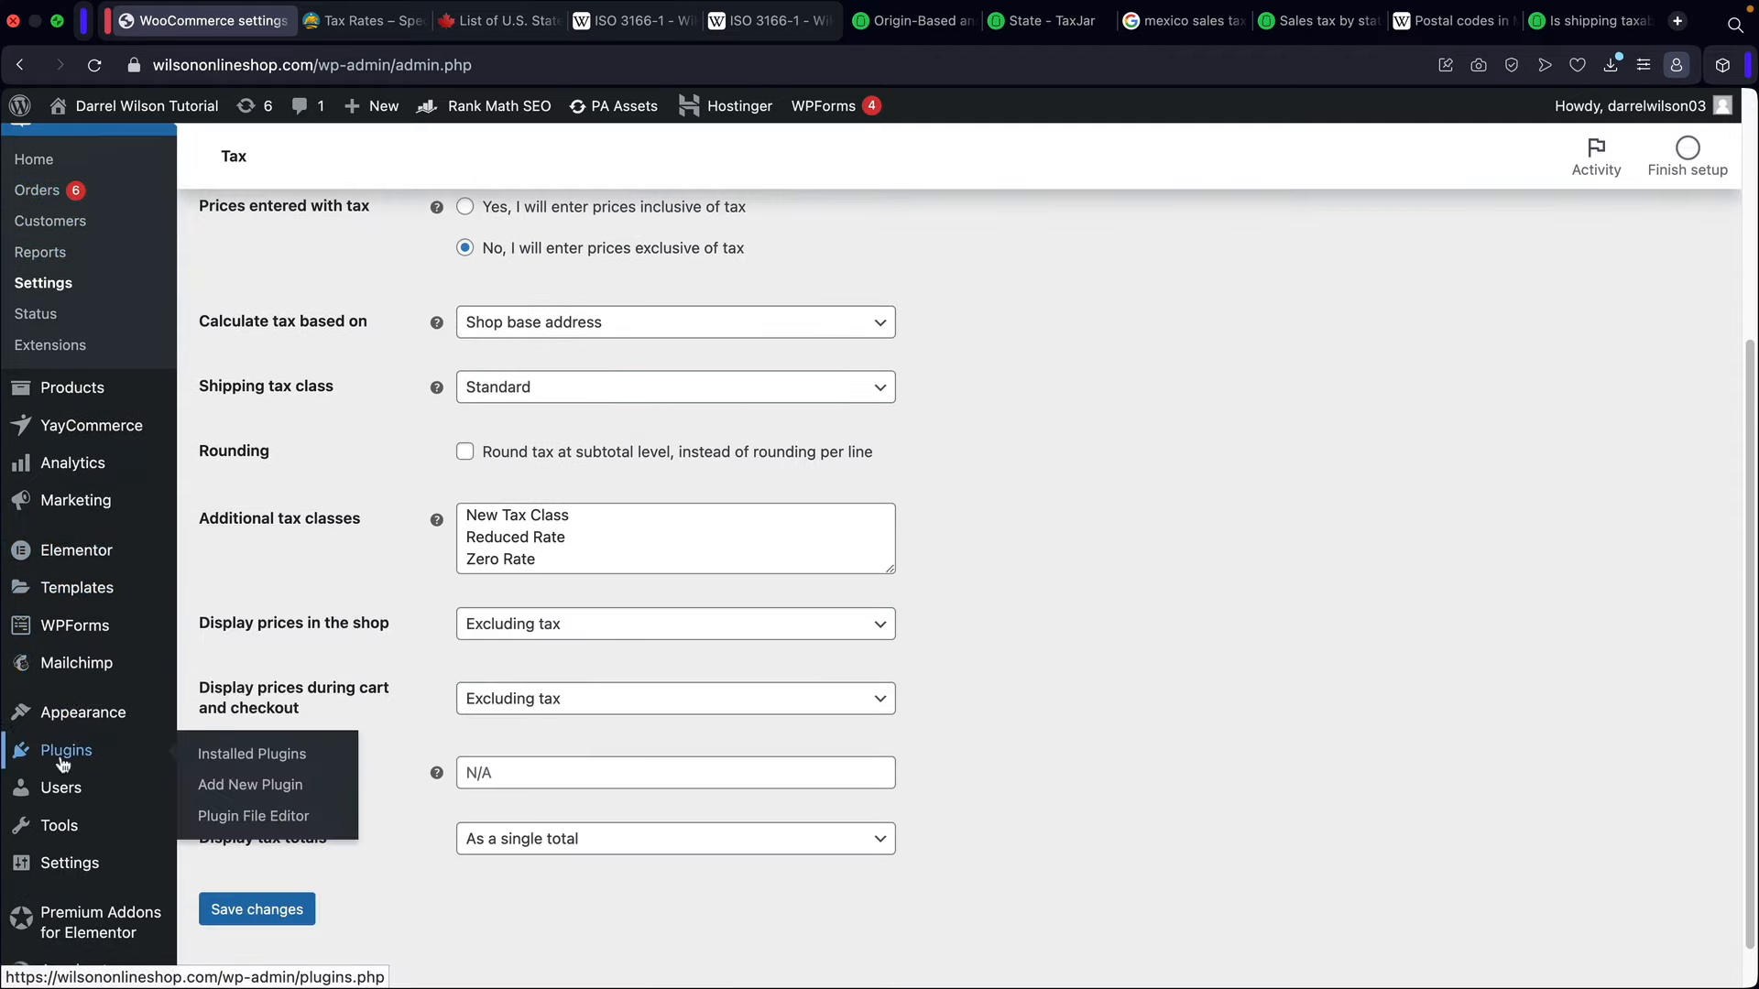
{"action": "left_click", "coordinate": [251, 788]}
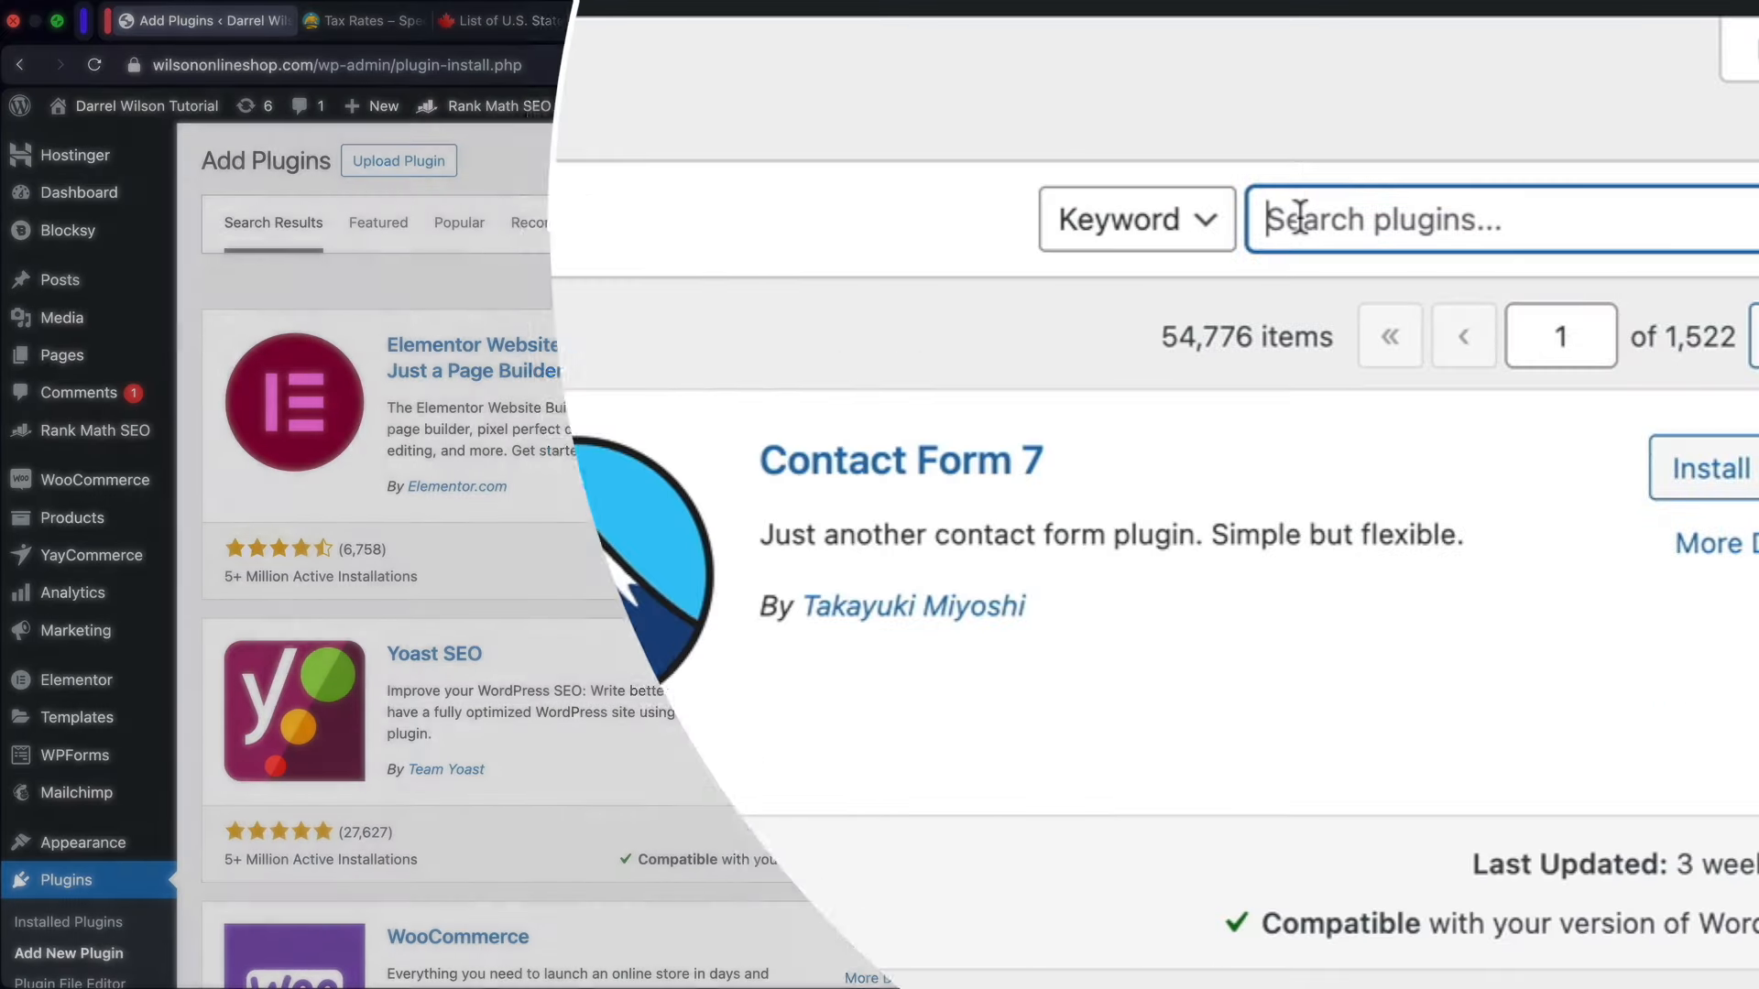
{"action": "type", "text": "woocomm"}
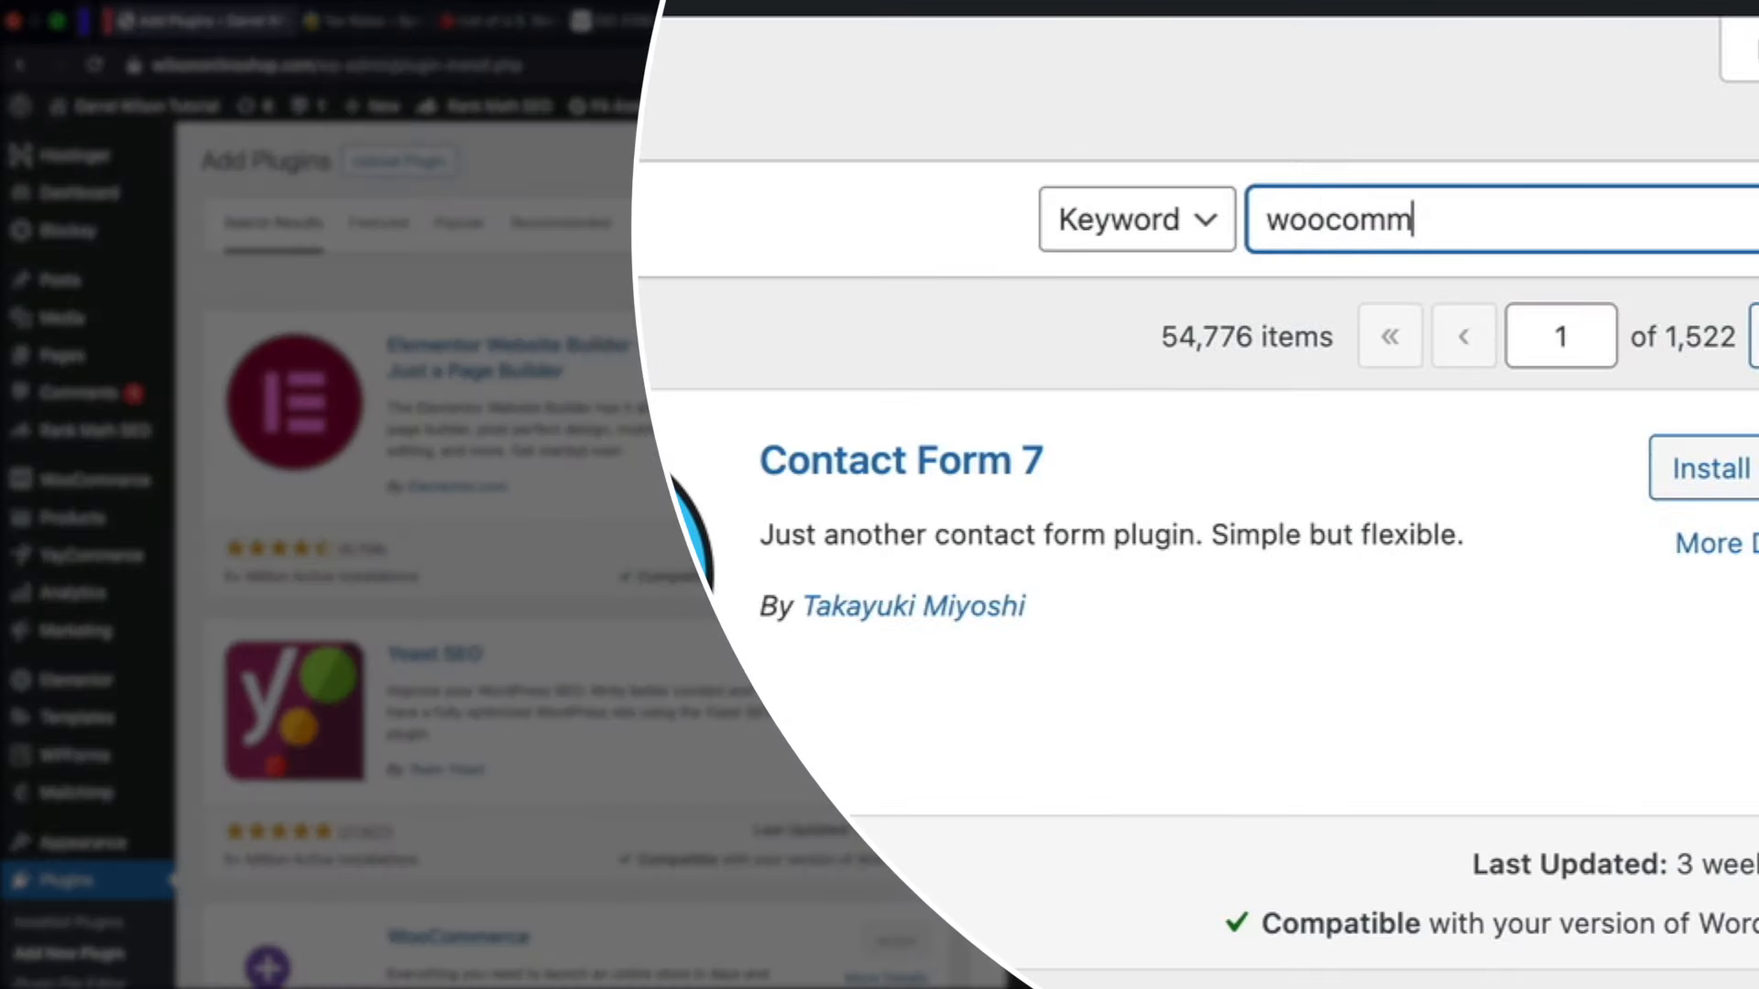
{"action": "type", "text": "erce tax"}
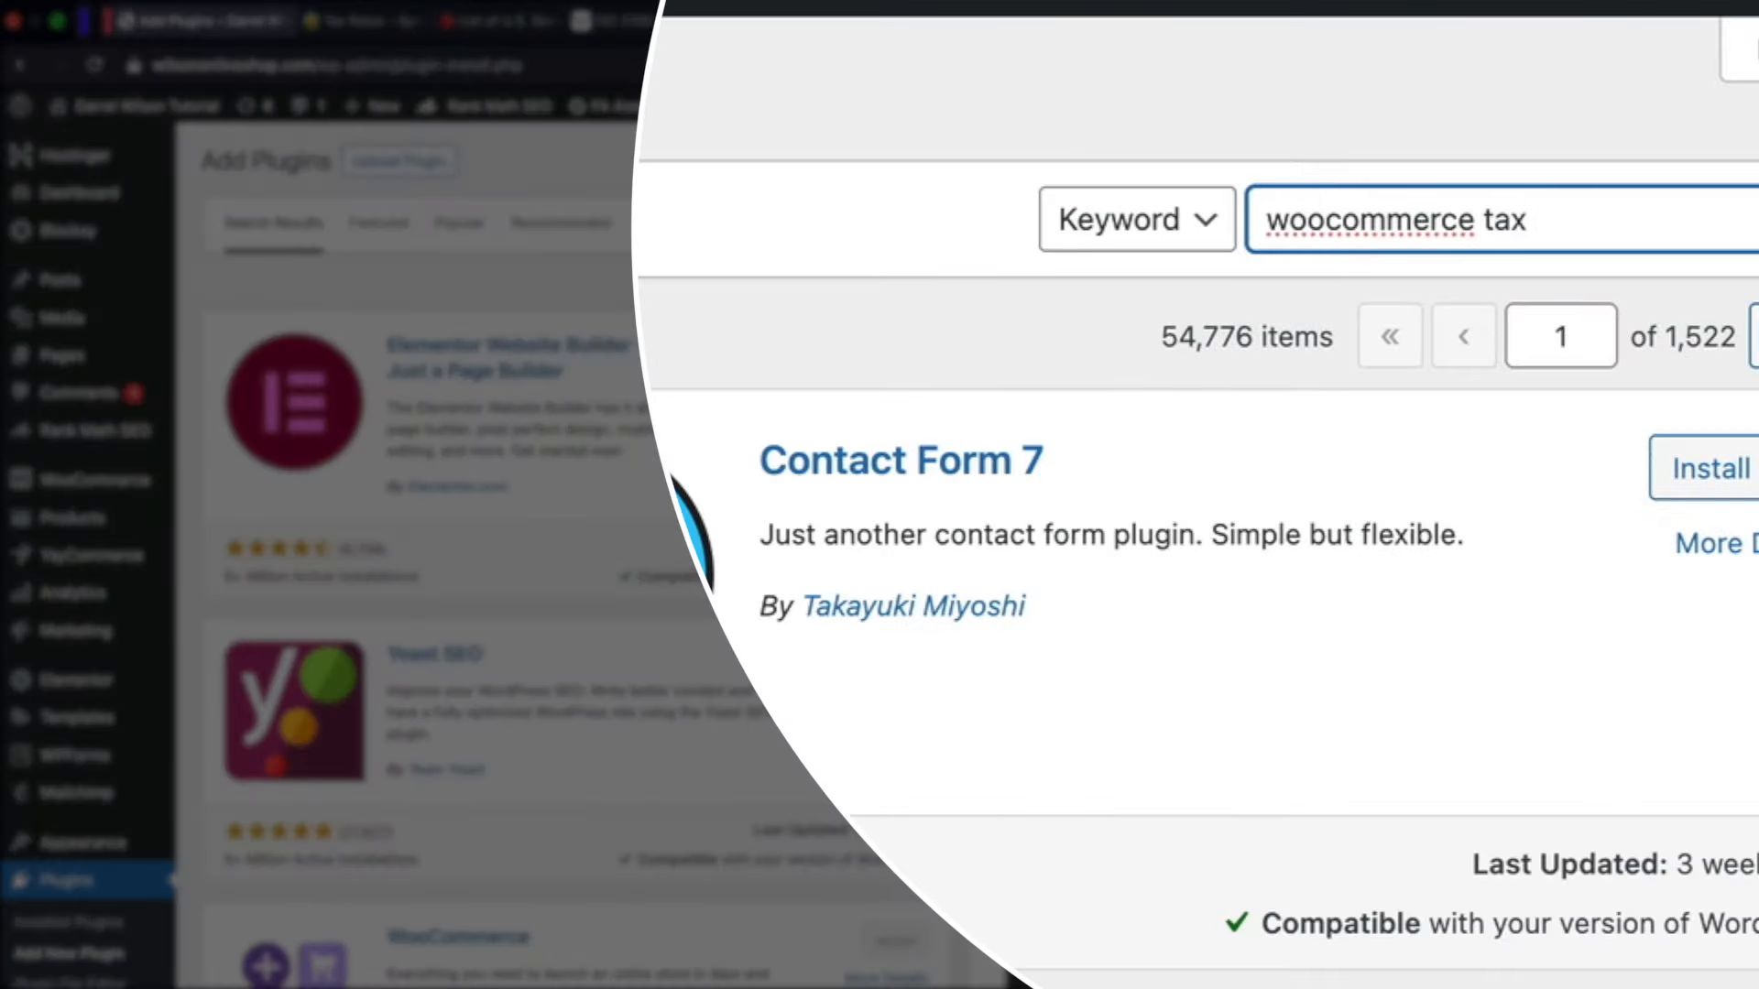
{"action": "scroll", "coordinate": [1181, 280], "scroll_direction": "down", "scroll_amount": 5}
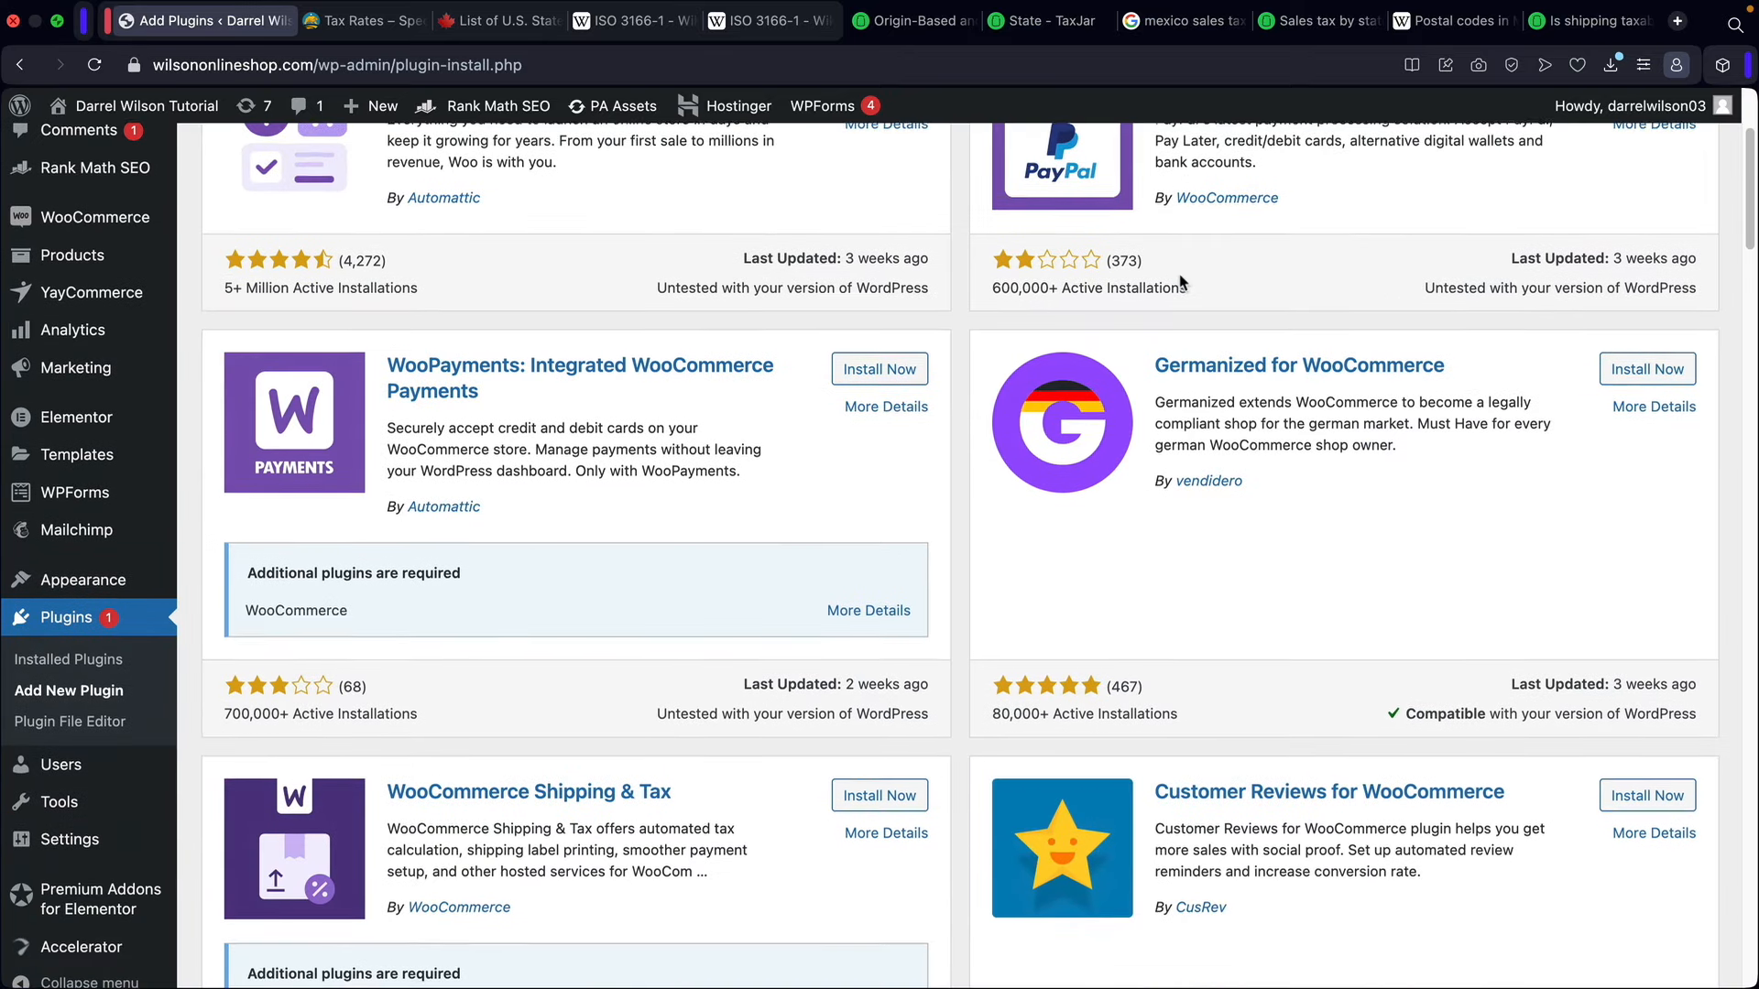
{"action": "scroll", "coordinate": [1182, 280], "scroll_direction": "down", "scroll_amount": 4}
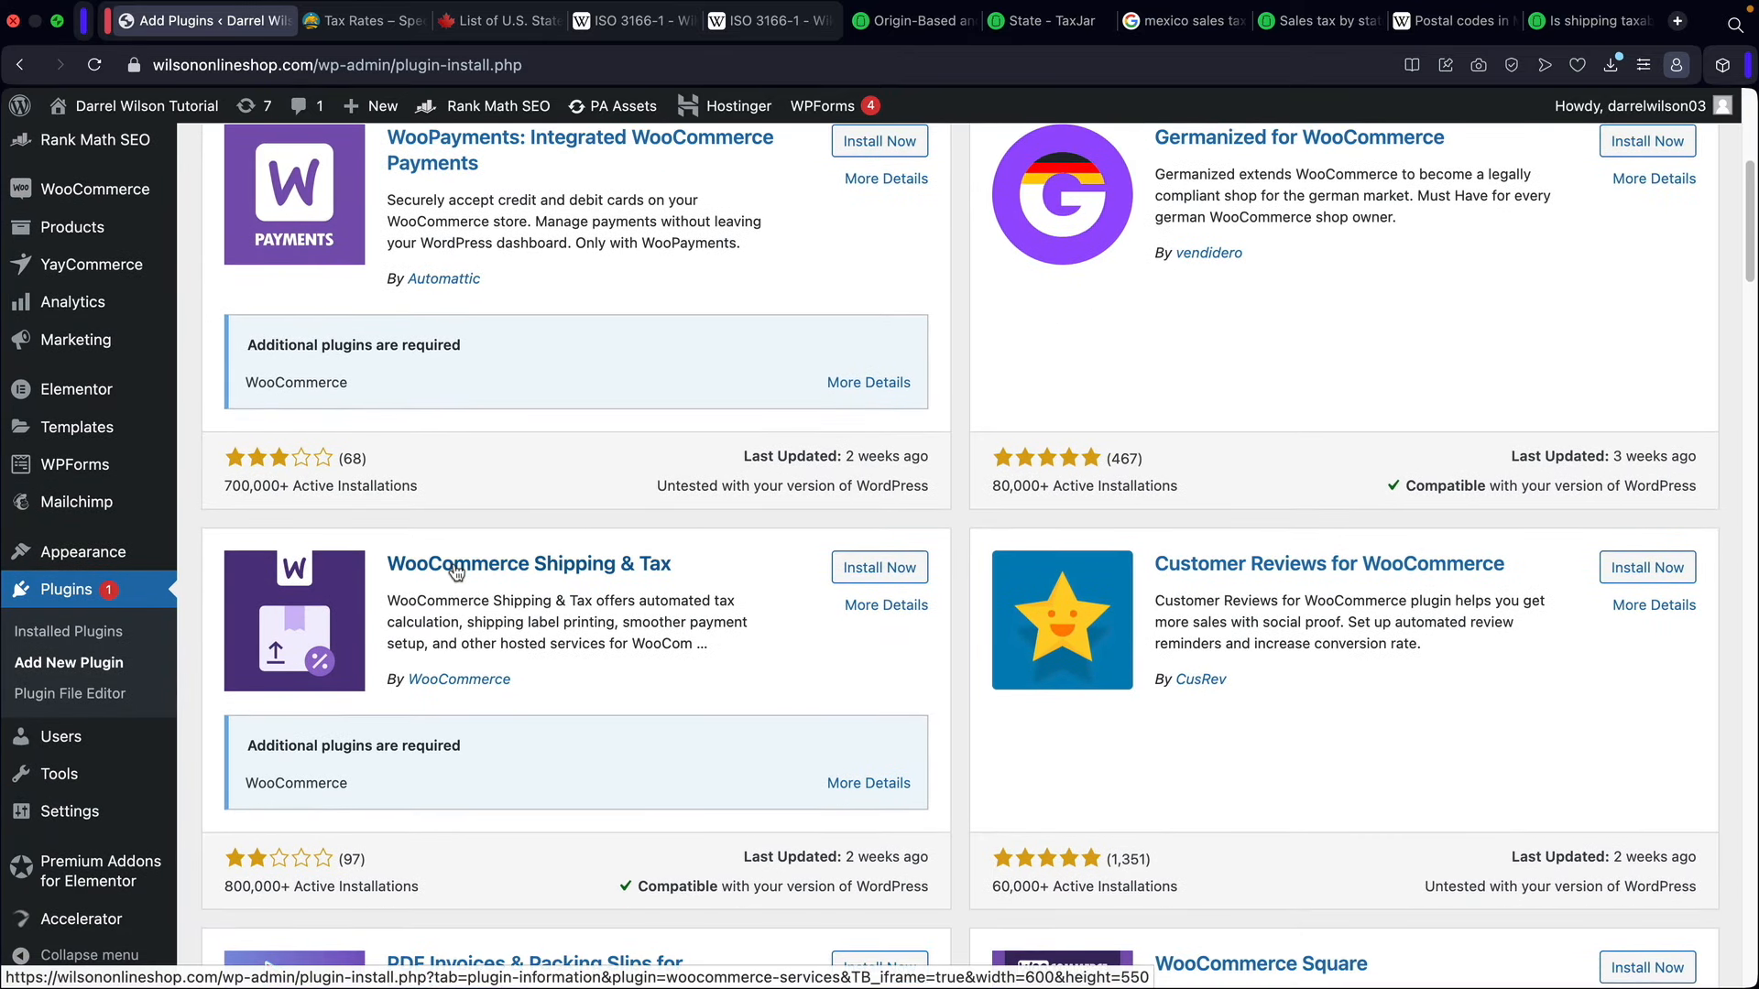
{"action": "left_click", "coordinate": [875, 570]}
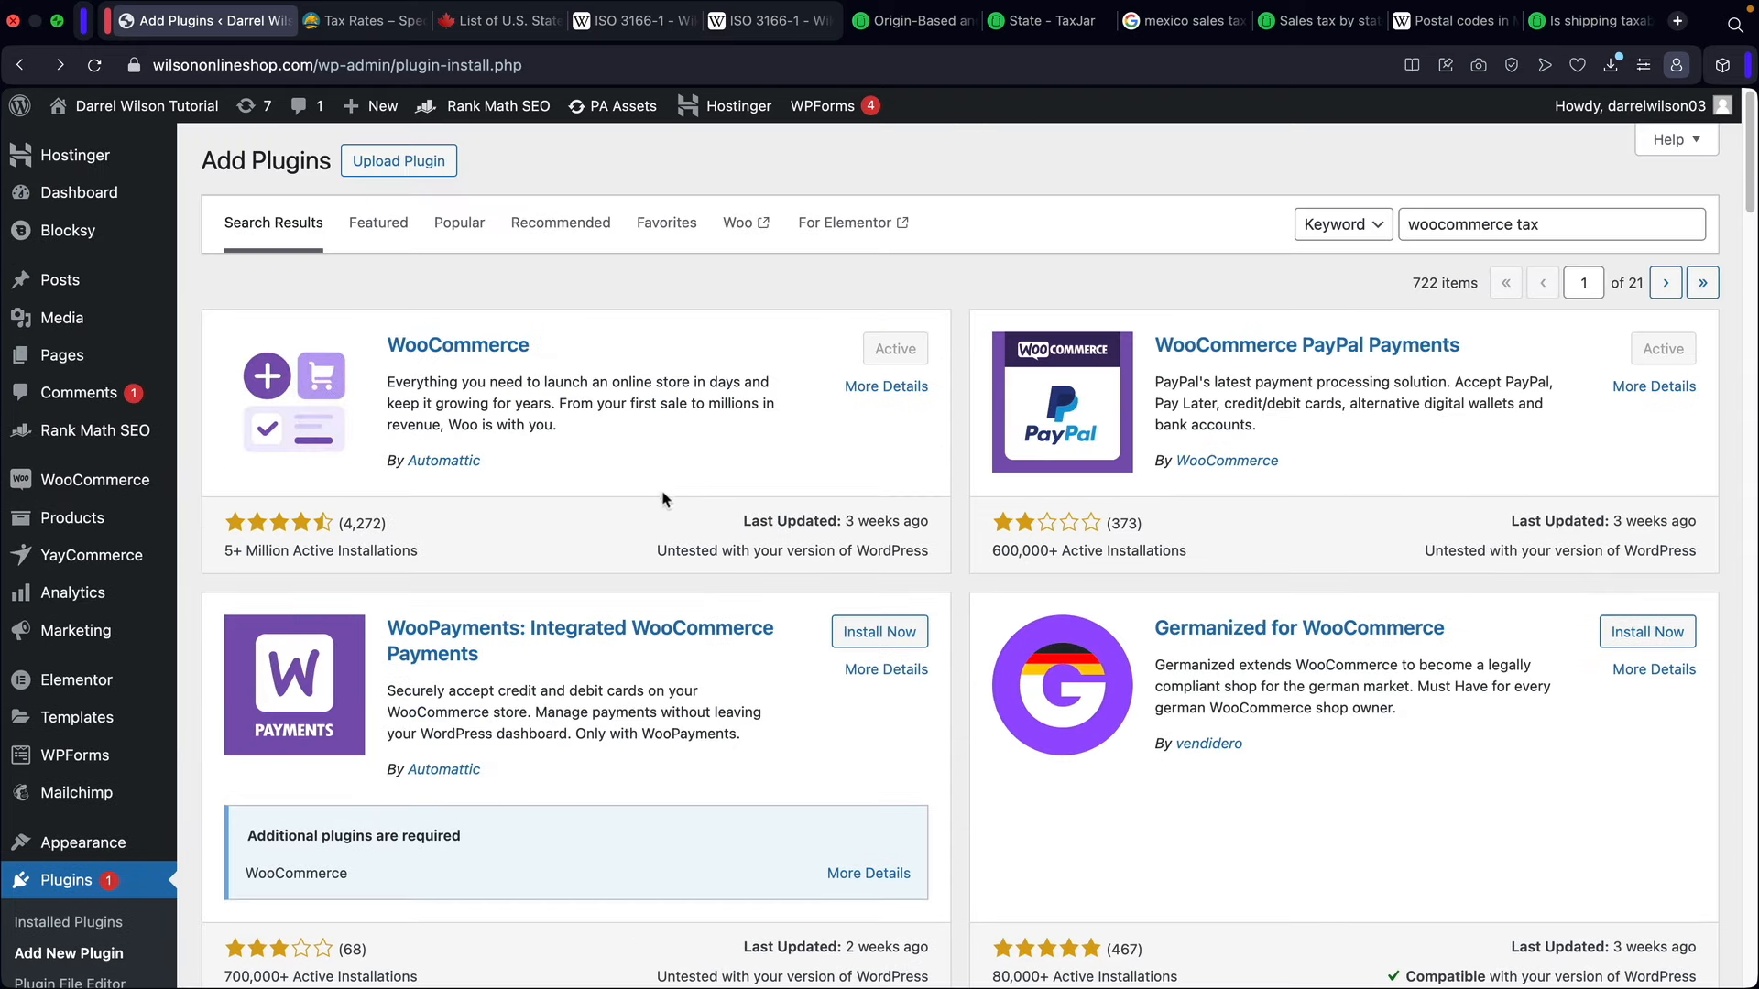
Step: Open the general WooCommerce settings and connect the site to WordPress.com to activate WooCommerce Shipping & Tax
{"action": "mouse_move", "coordinate": [137, 480]}
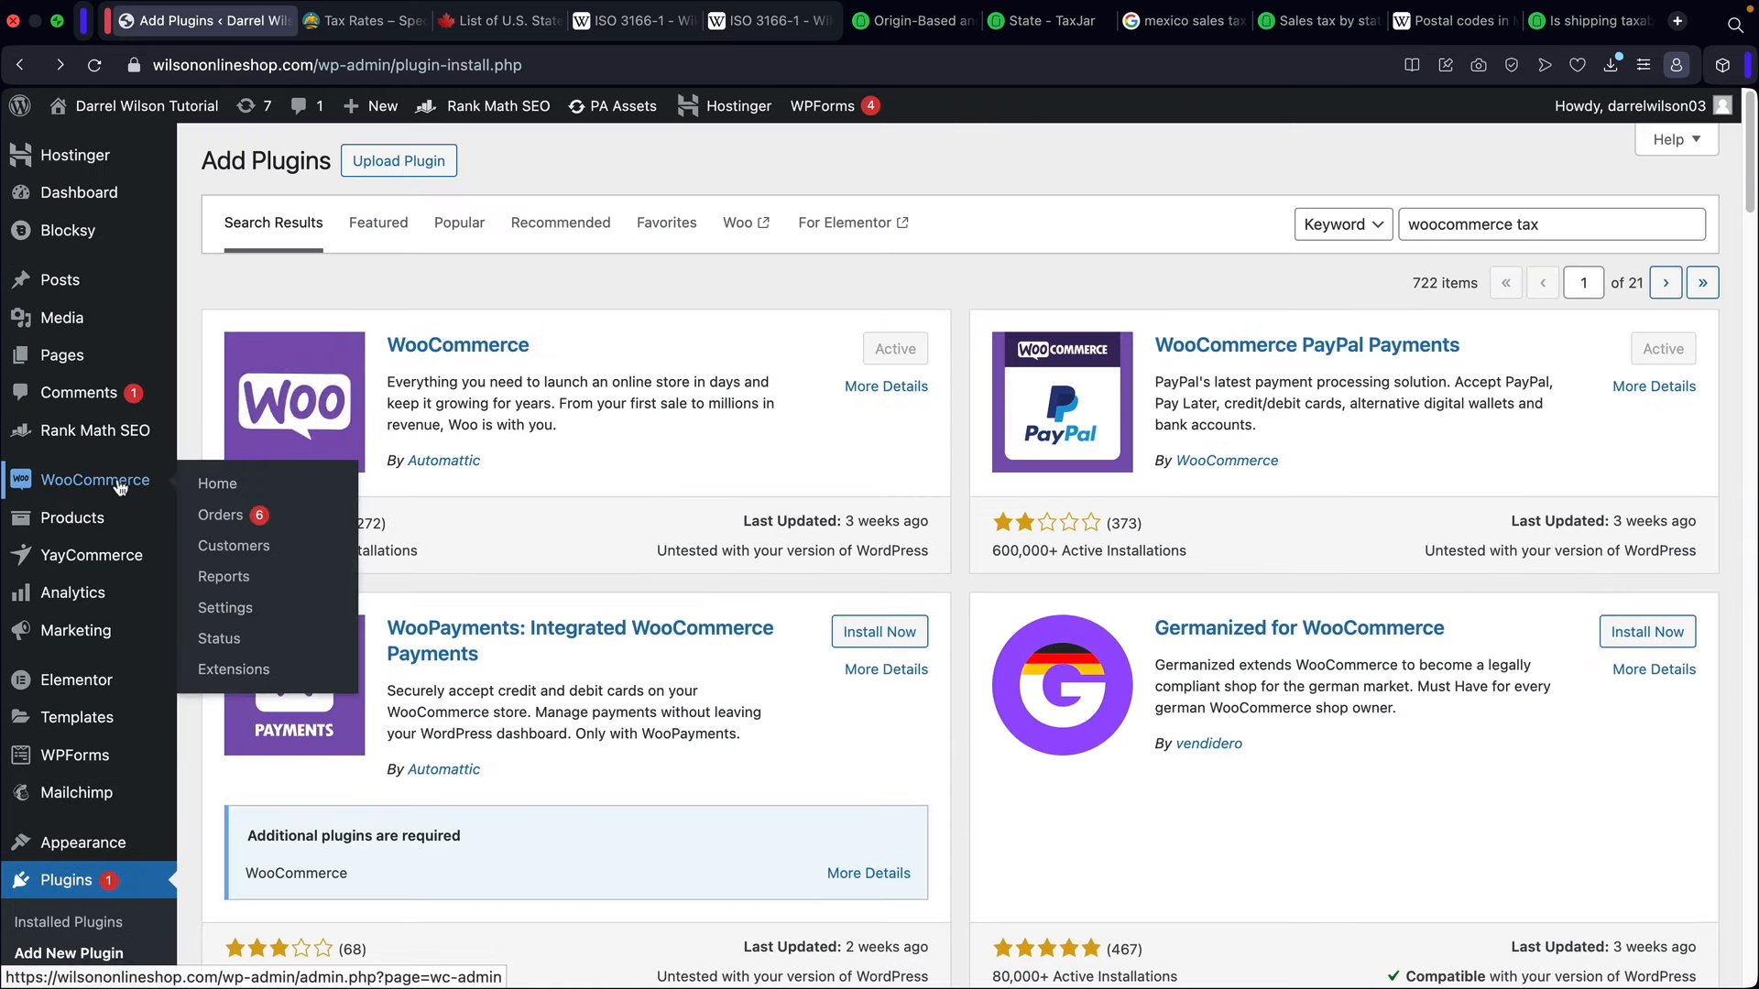
{"action": "left_click", "coordinate": [240, 617]}
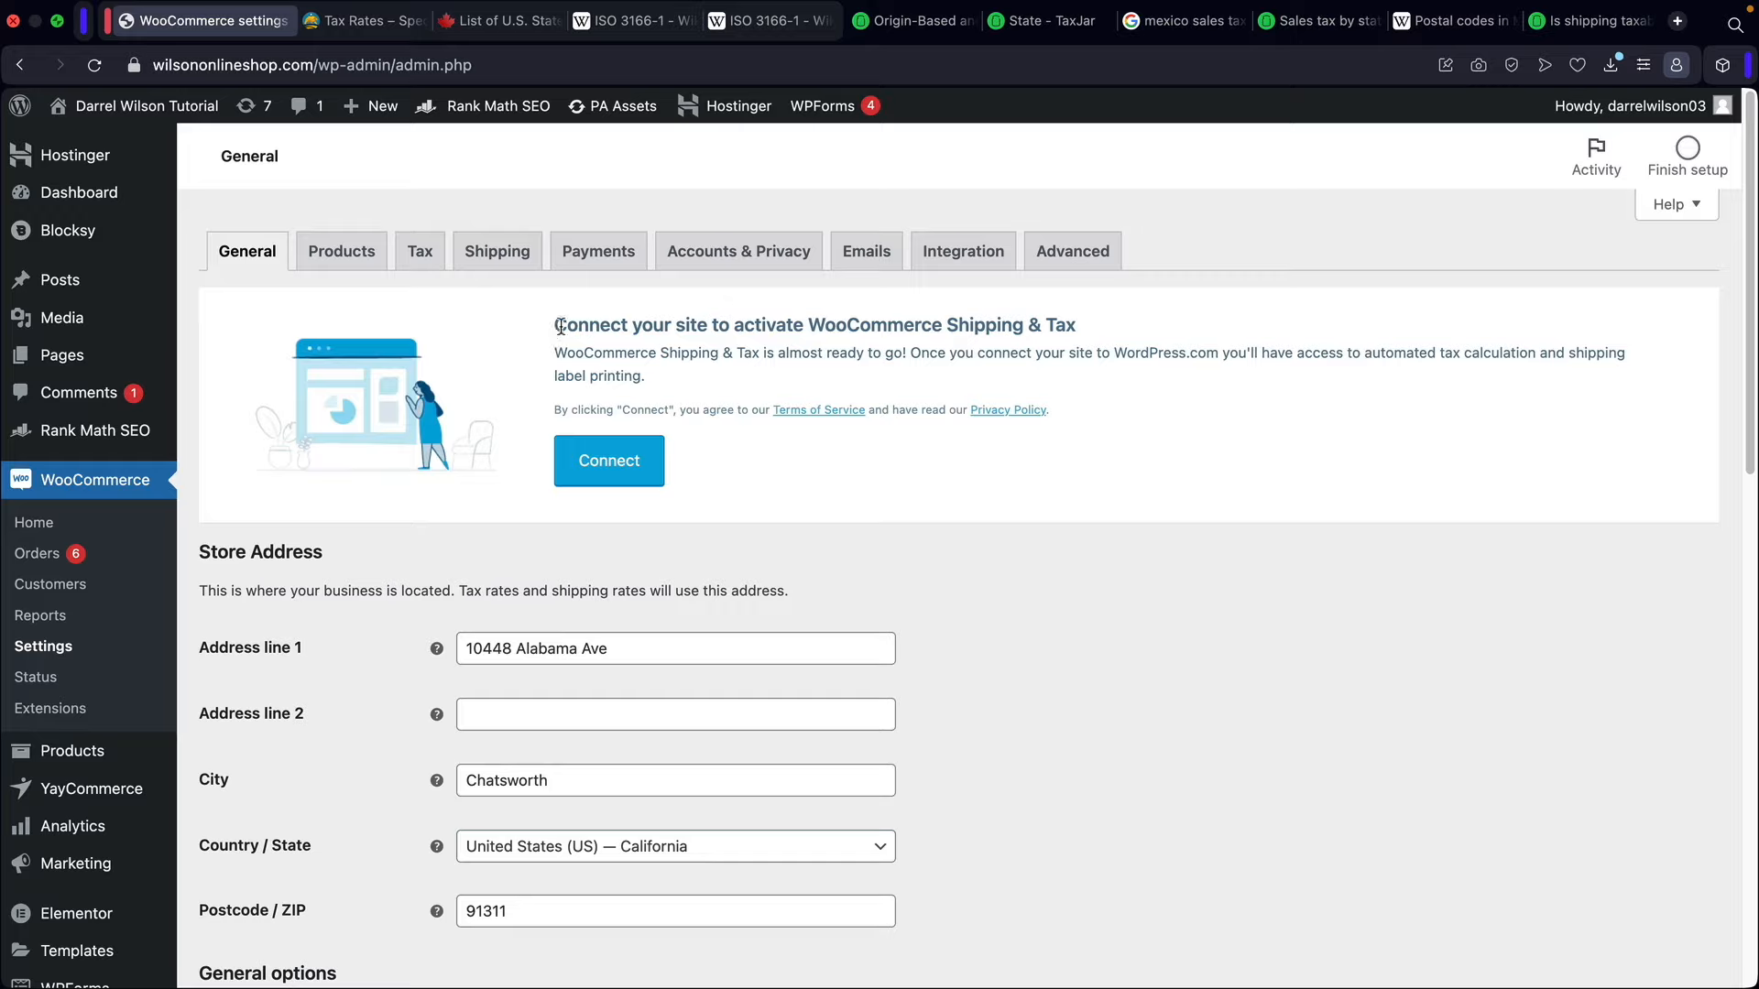
{"action": "left_click_drag", "start_coordinate": [561, 326], "coordinate": [1069, 331]}
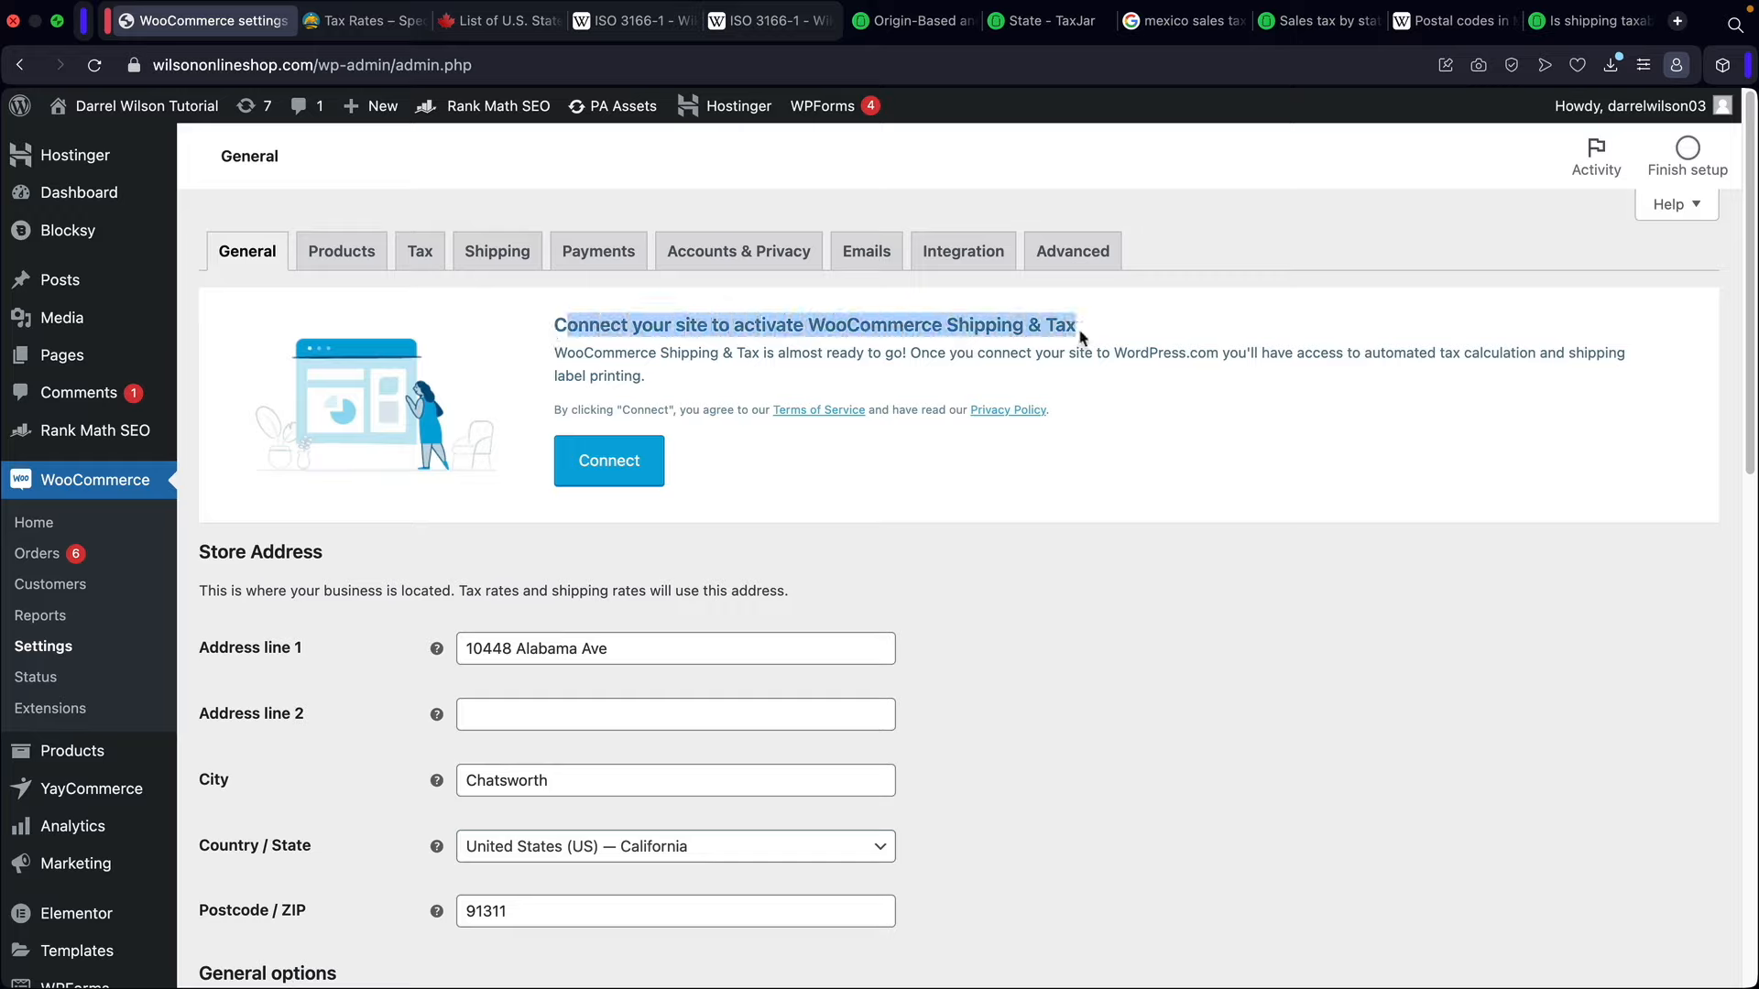
{"action": "left_click", "coordinate": [618, 467]}
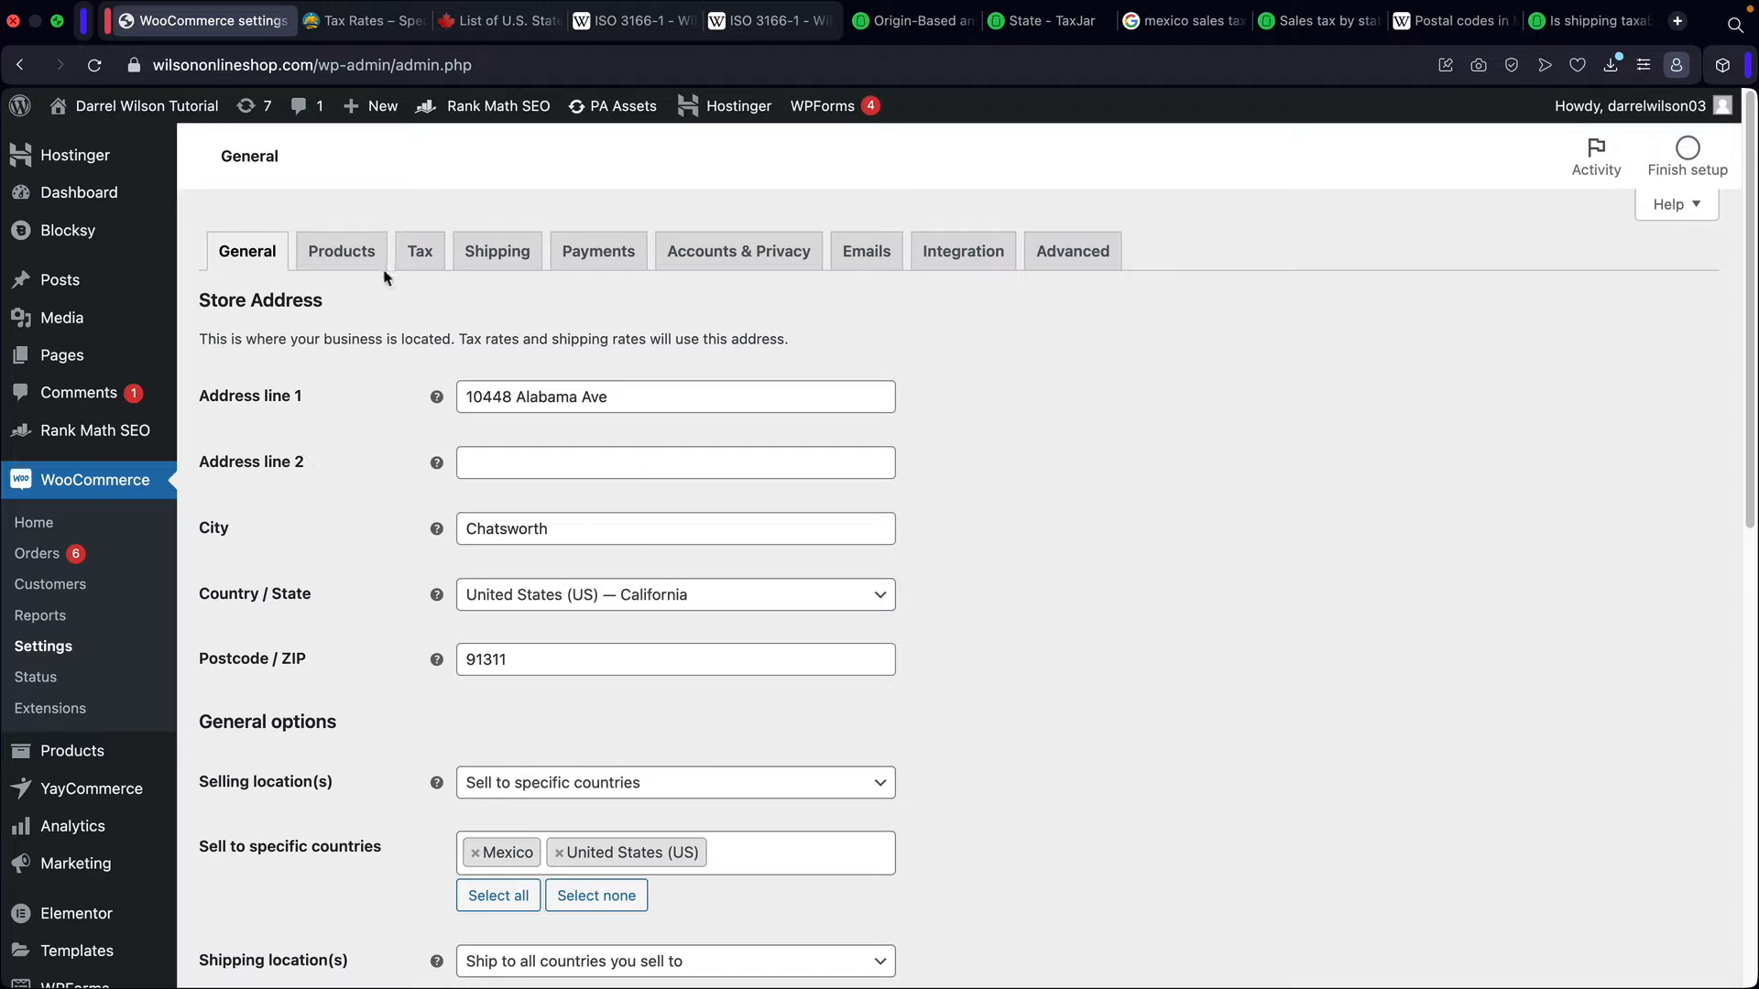
Step: Examine TaxJar's map of state sales tax rates across the United States and return to the WooCommerce settings
{"action": "left_click", "coordinate": [1003, 20]}
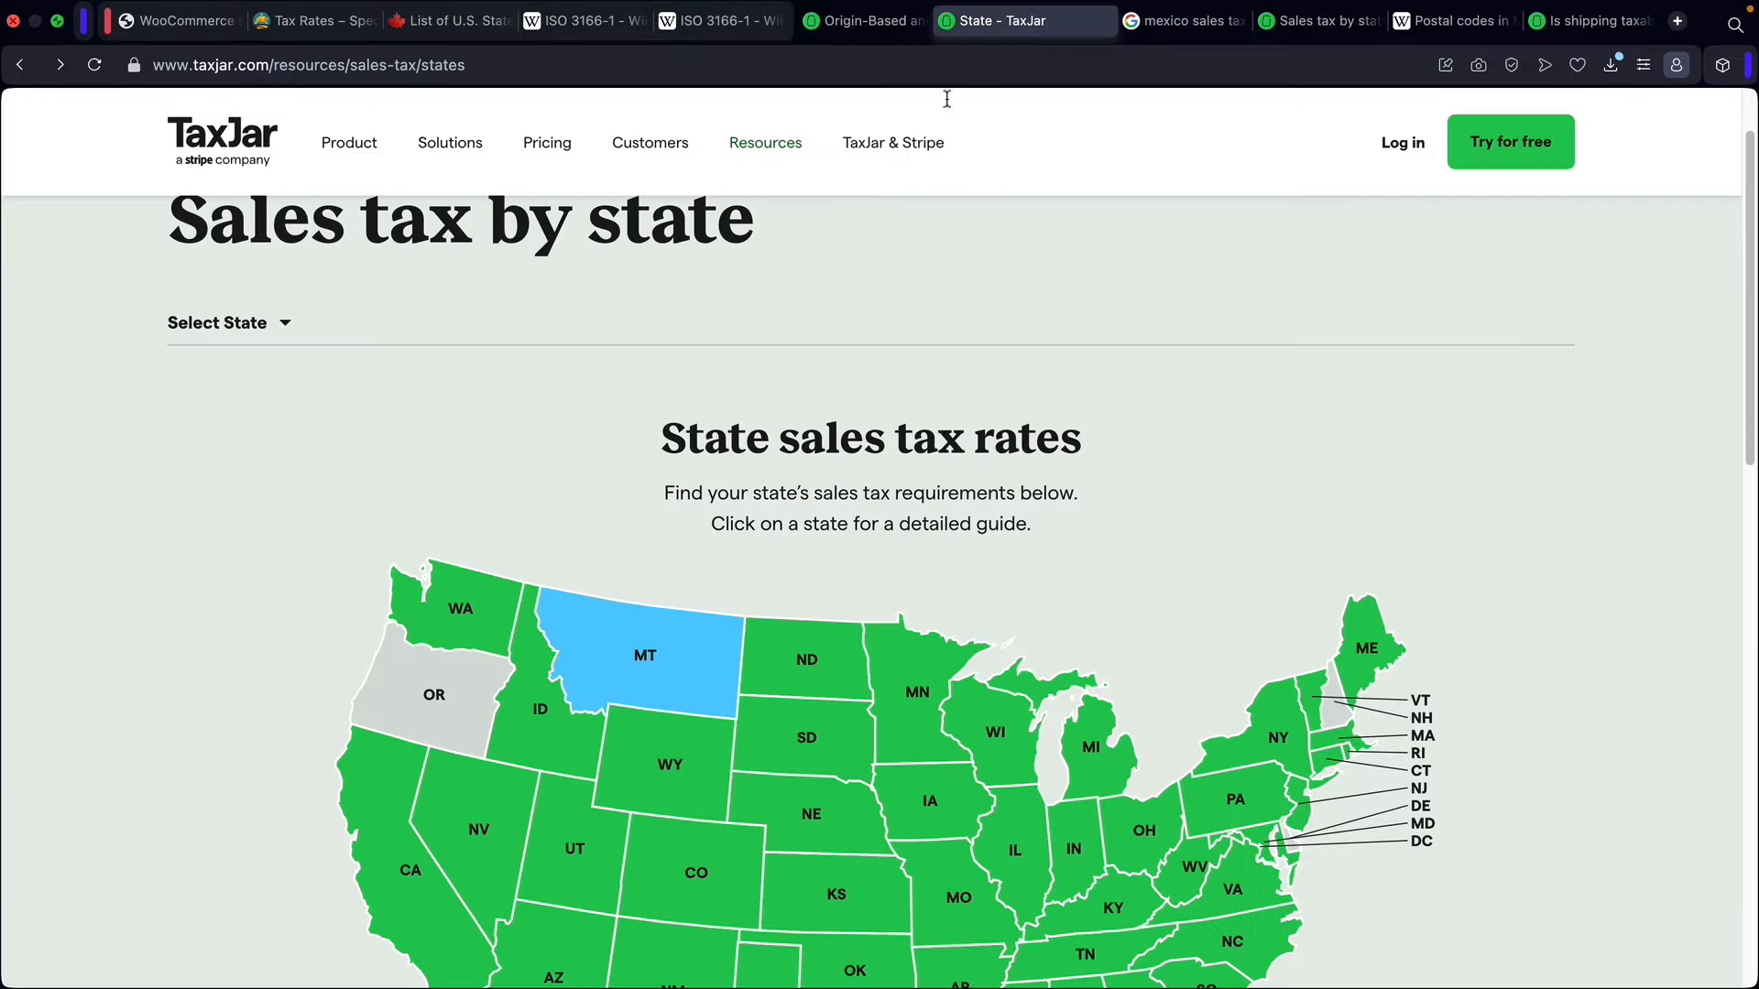
{"action": "scroll", "coordinate": [802, 511], "scroll_direction": "down", "scroll_amount": 5}
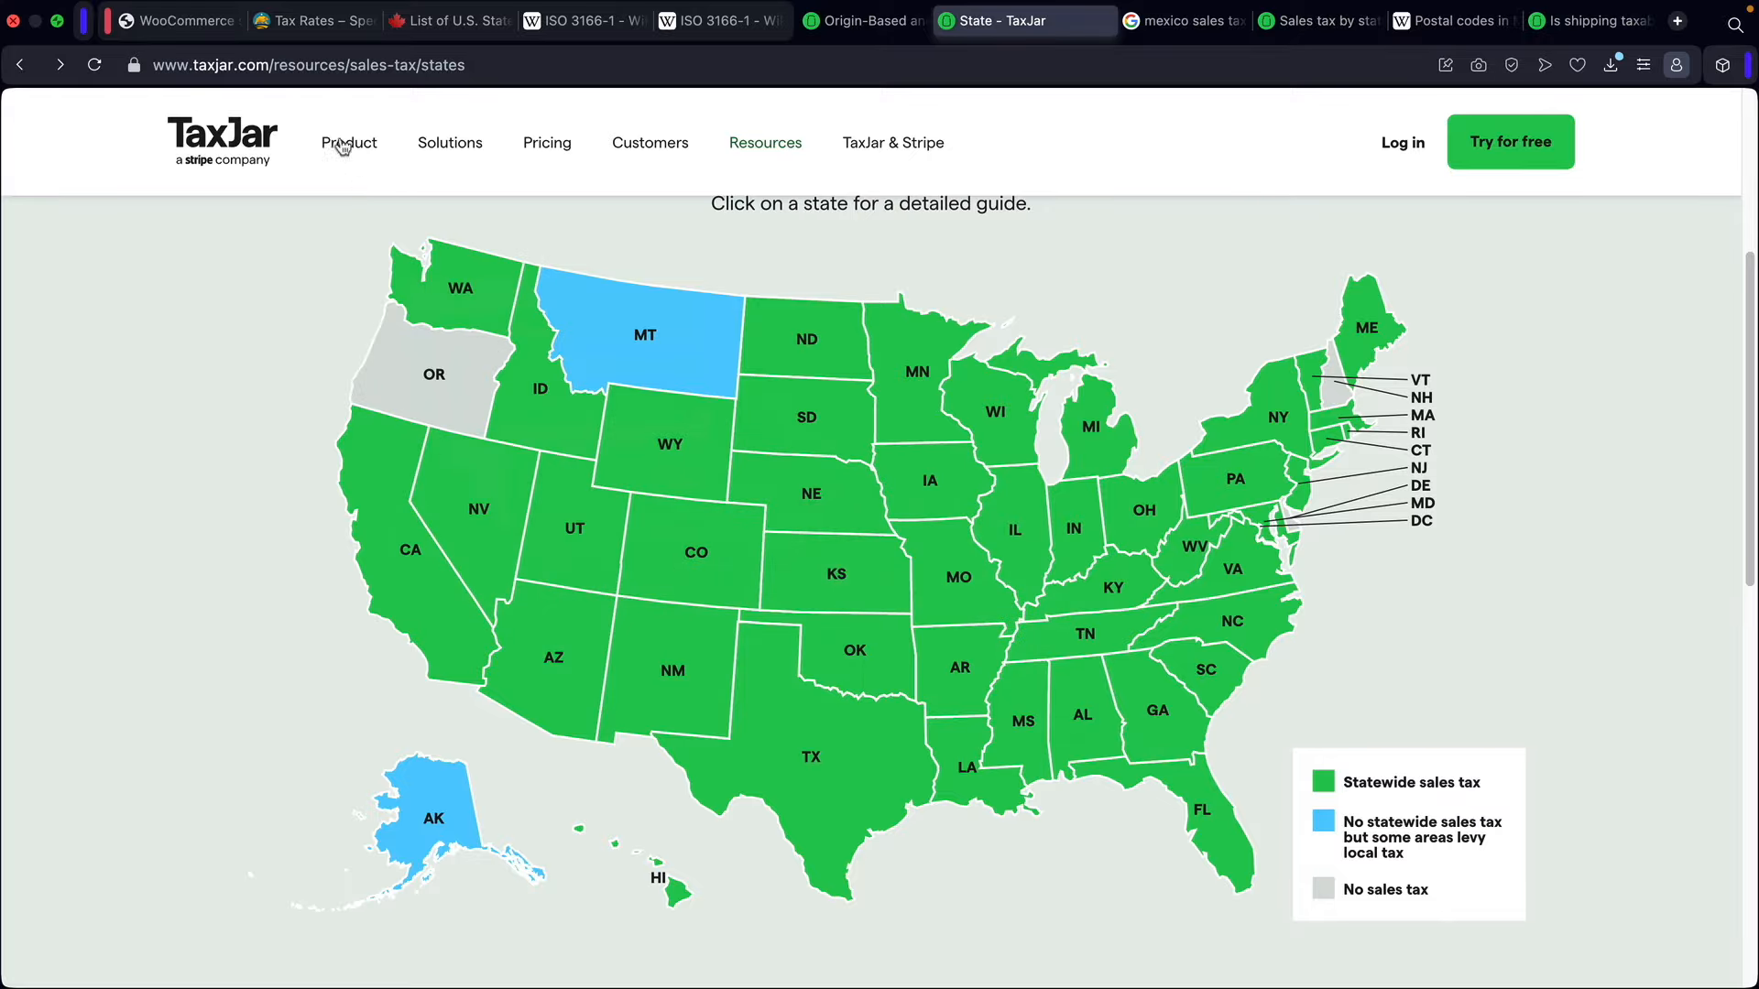
{"action": "left_click", "coordinate": [176, 28]}
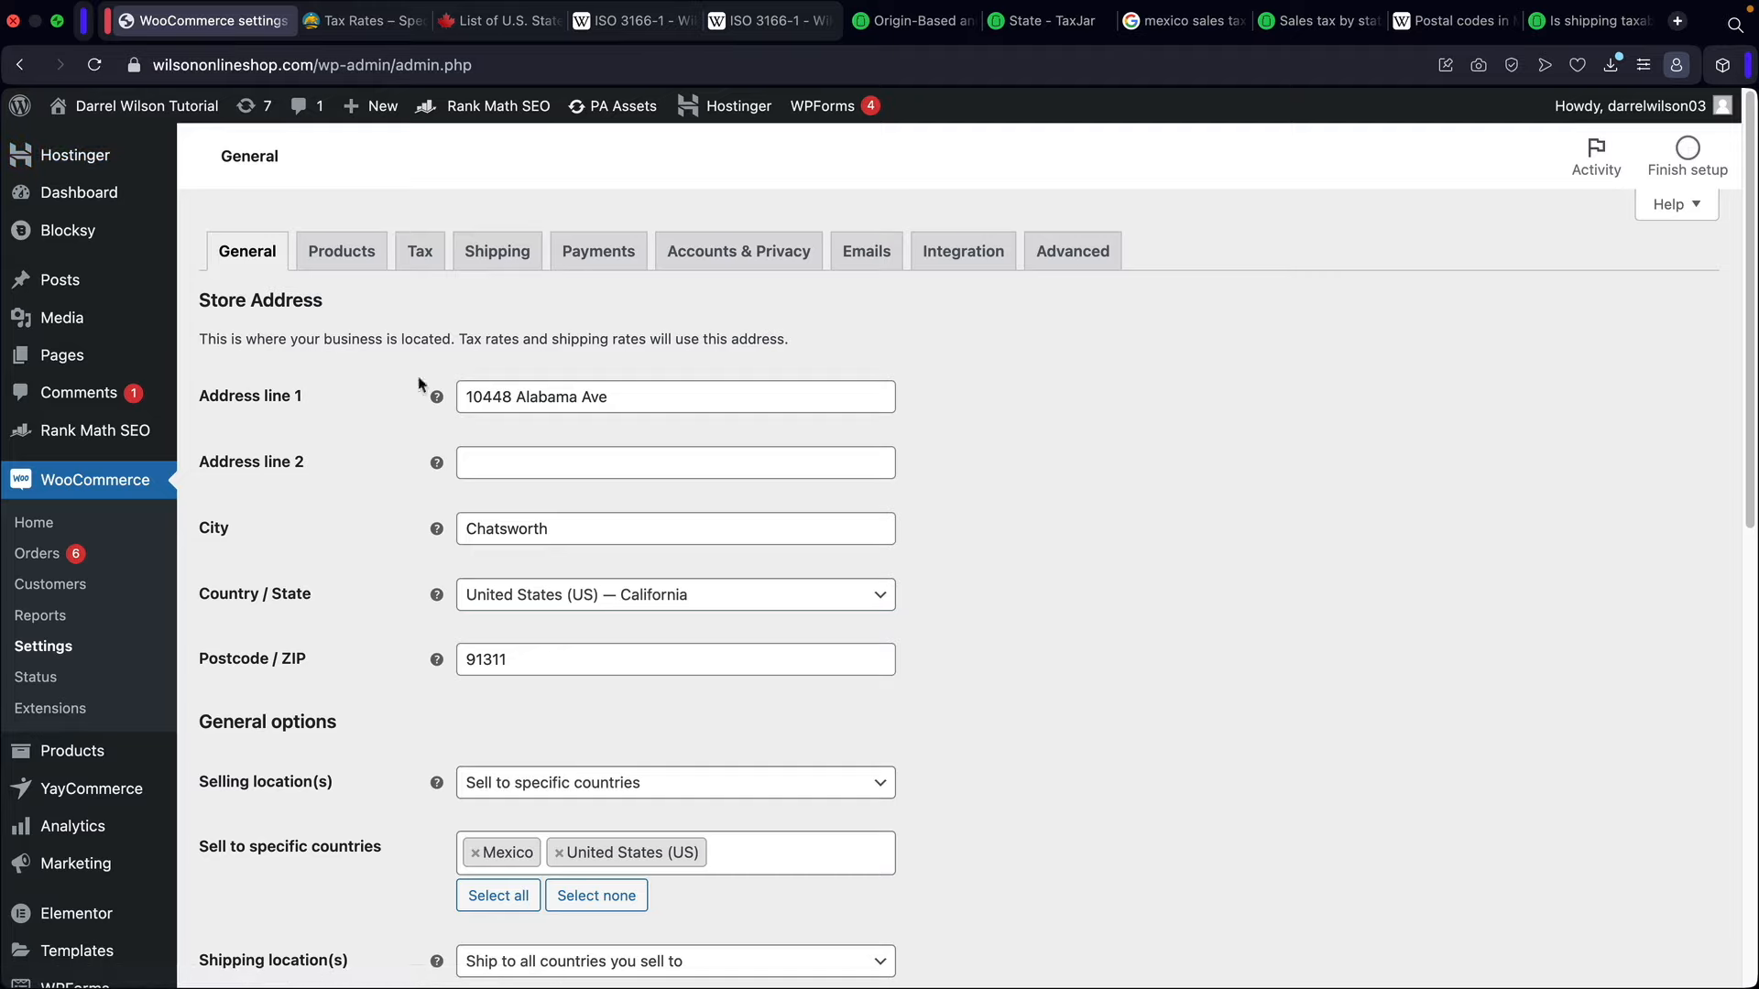
Step: Enable automated taxes in the WooCommerce tax options and save the changes
{"action": "left_click", "coordinate": [431, 261]}
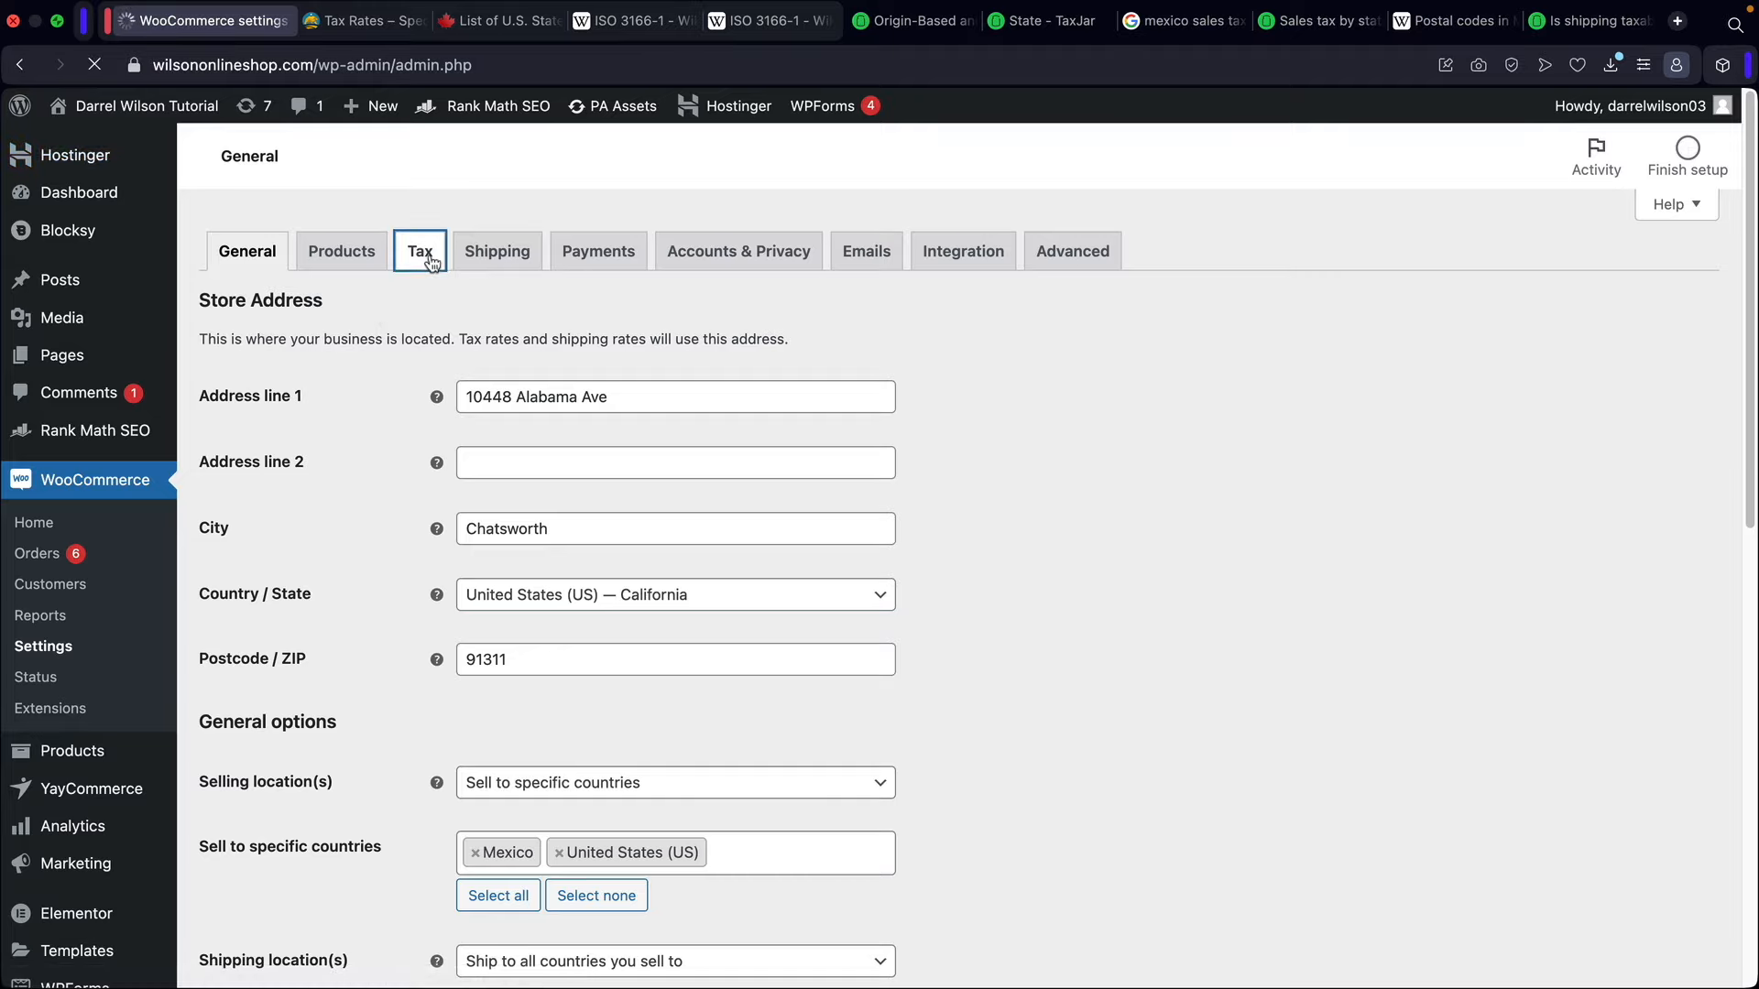
{"action": "left_click", "coordinate": [547, 399]}
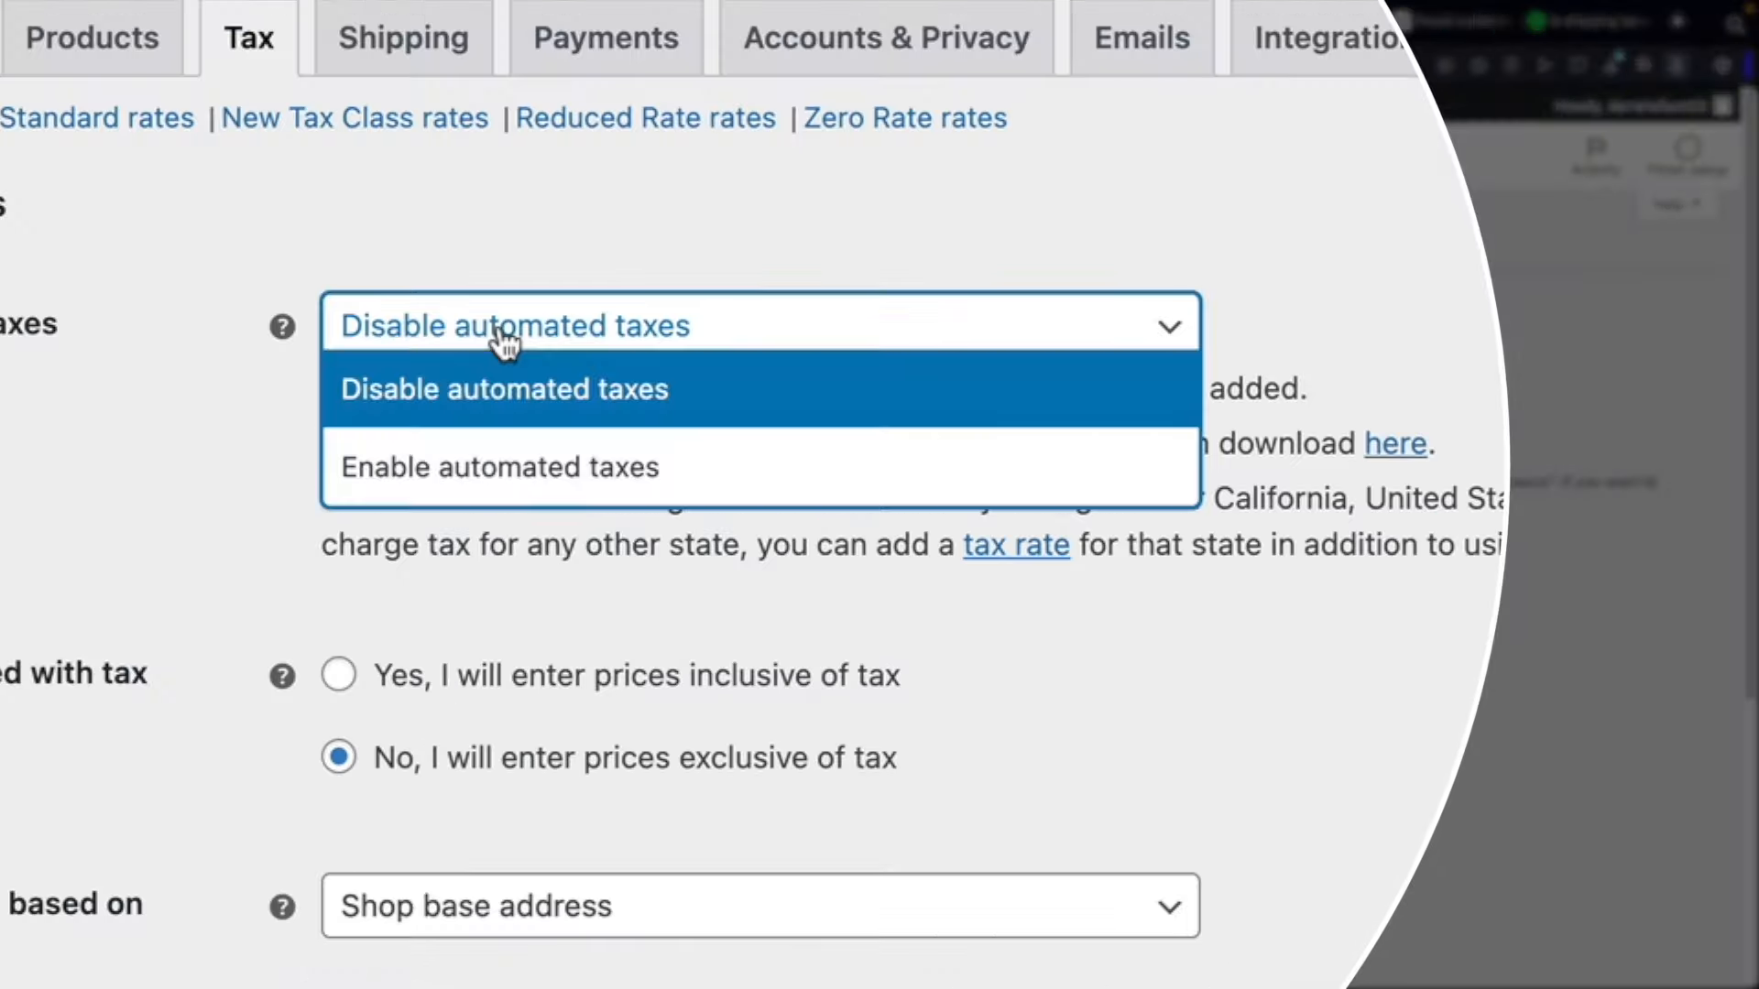
{"action": "left_click", "coordinate": [501, 472]}
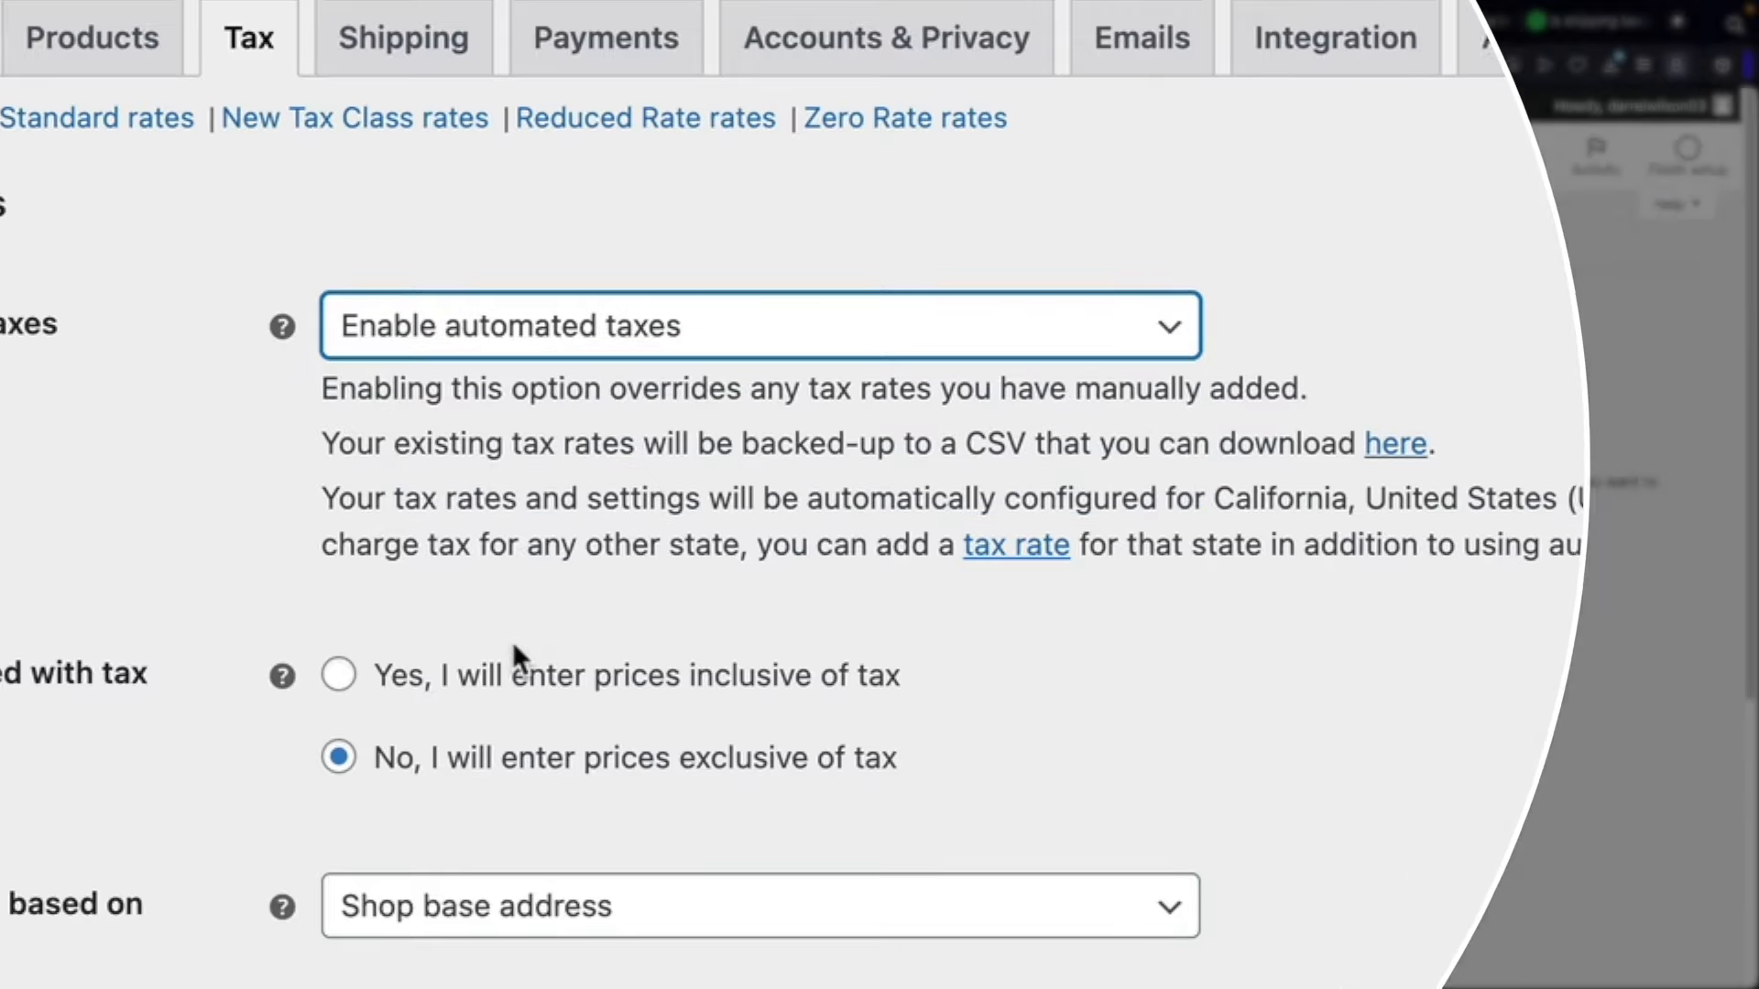
{"action": "scroll", "coordinate": [550, 623], "scroll_direction": "down", "scroll_amount": 5}
{"action": "left_click", "coordinate": [257, 858]}
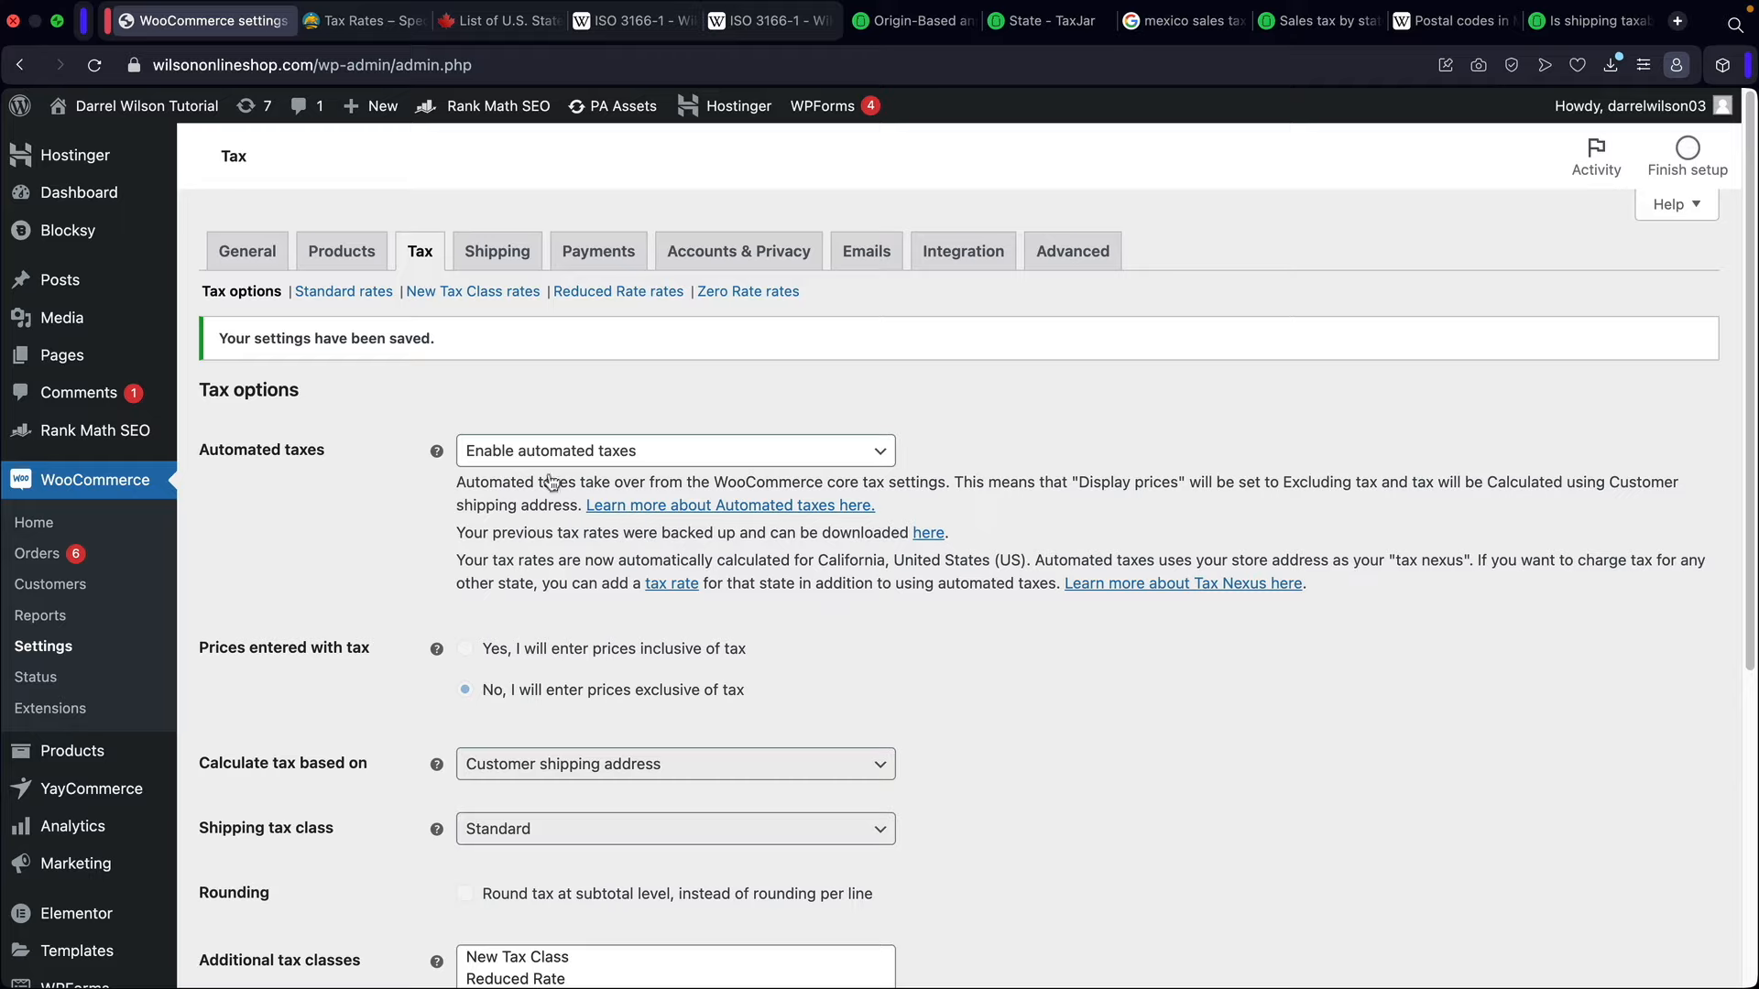
Step: Check the Standard and New Tax Class rate tables for remaining manual rates and return to the tax options
{"action": "left_click", "coordinate": [352, 292]}
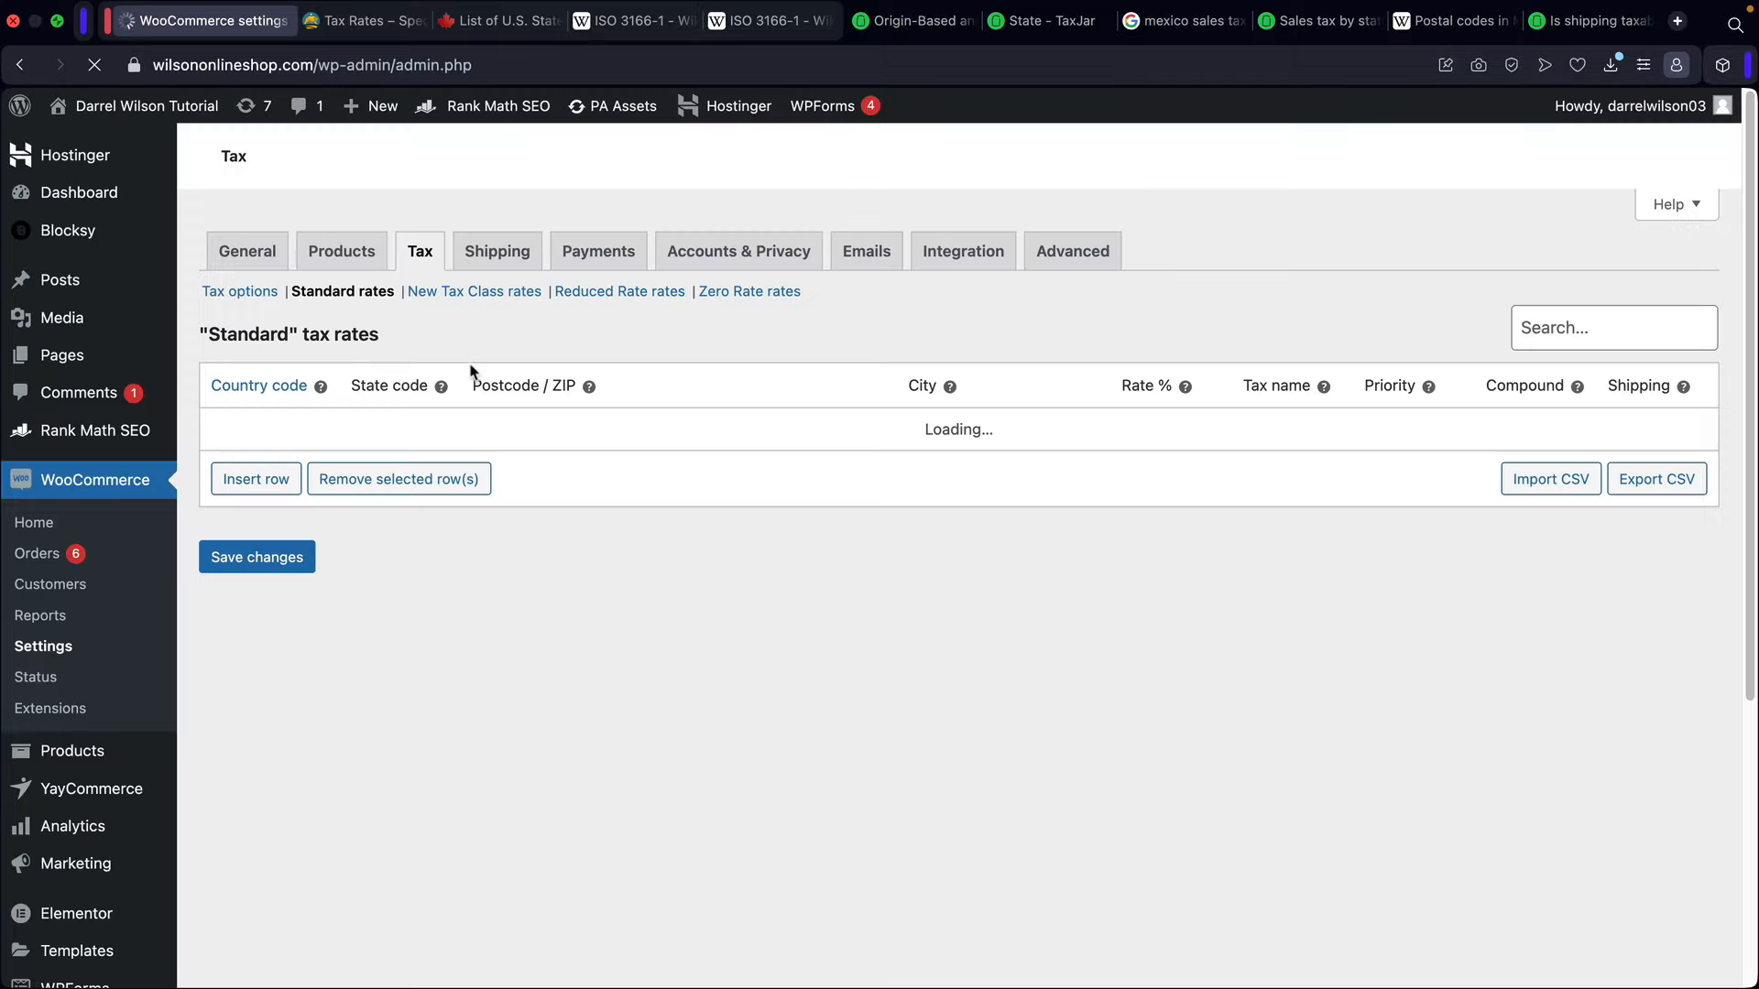
{"action": "left_click", "coordinate": [455, 290]}
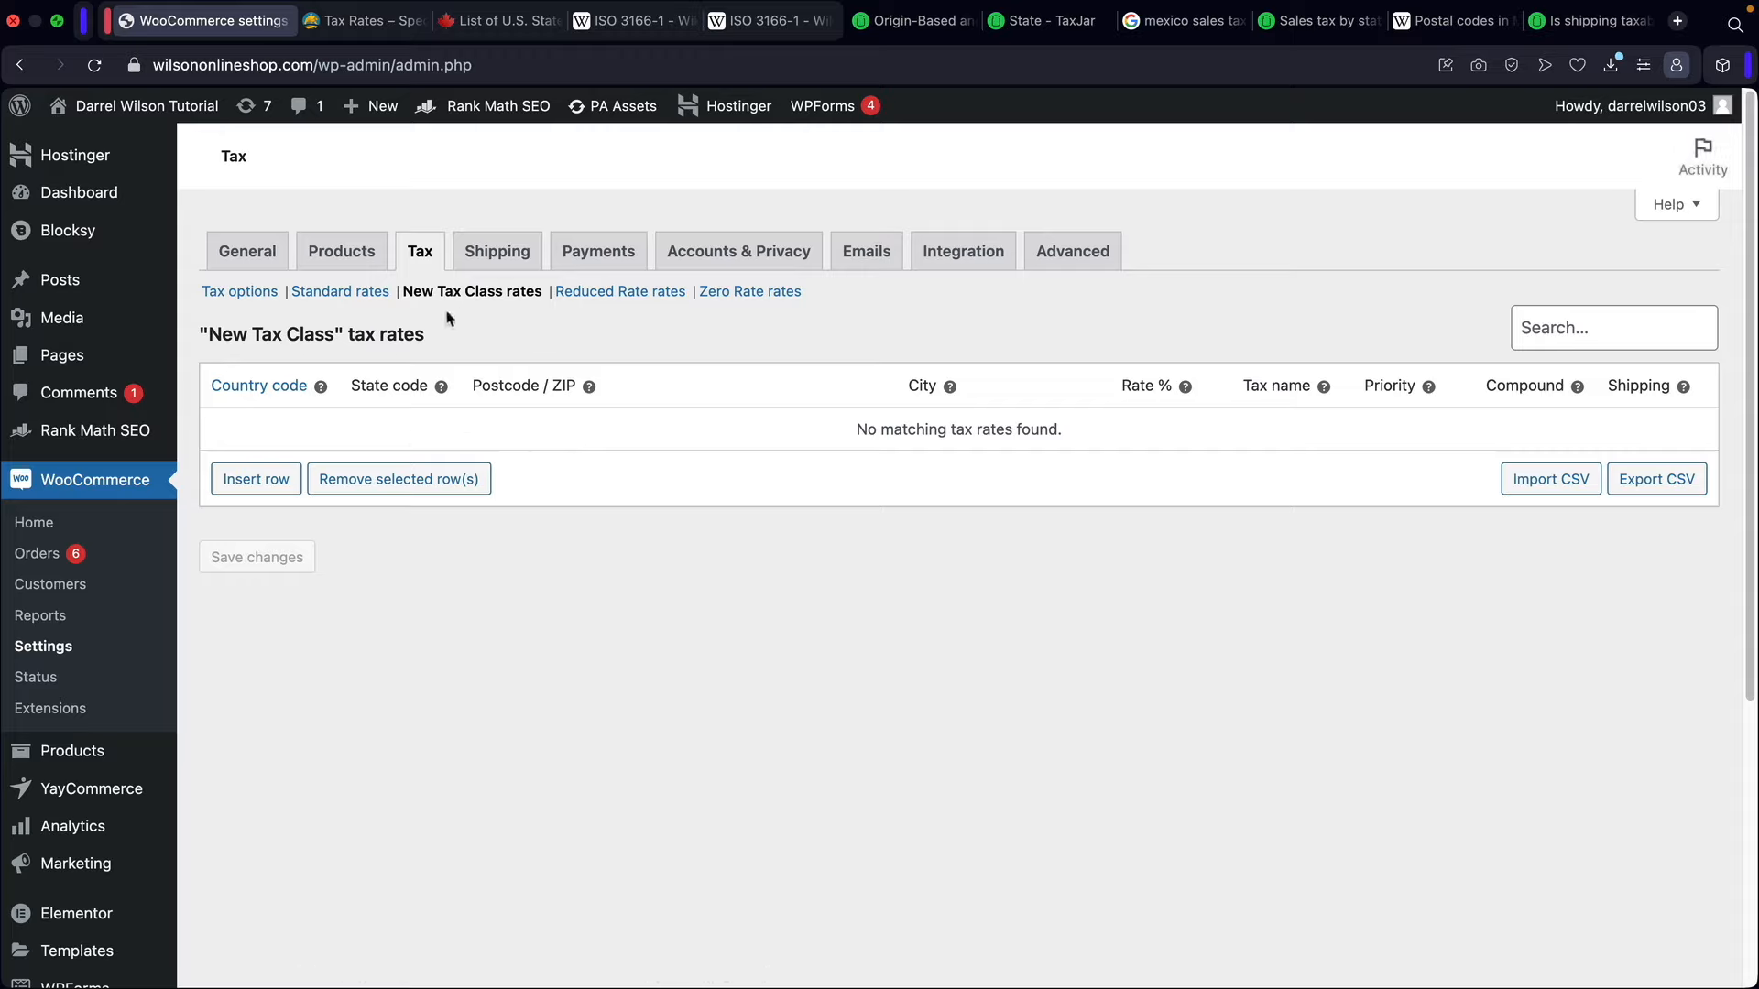
{"action": "left_click", "coordinate": [256, 293]}
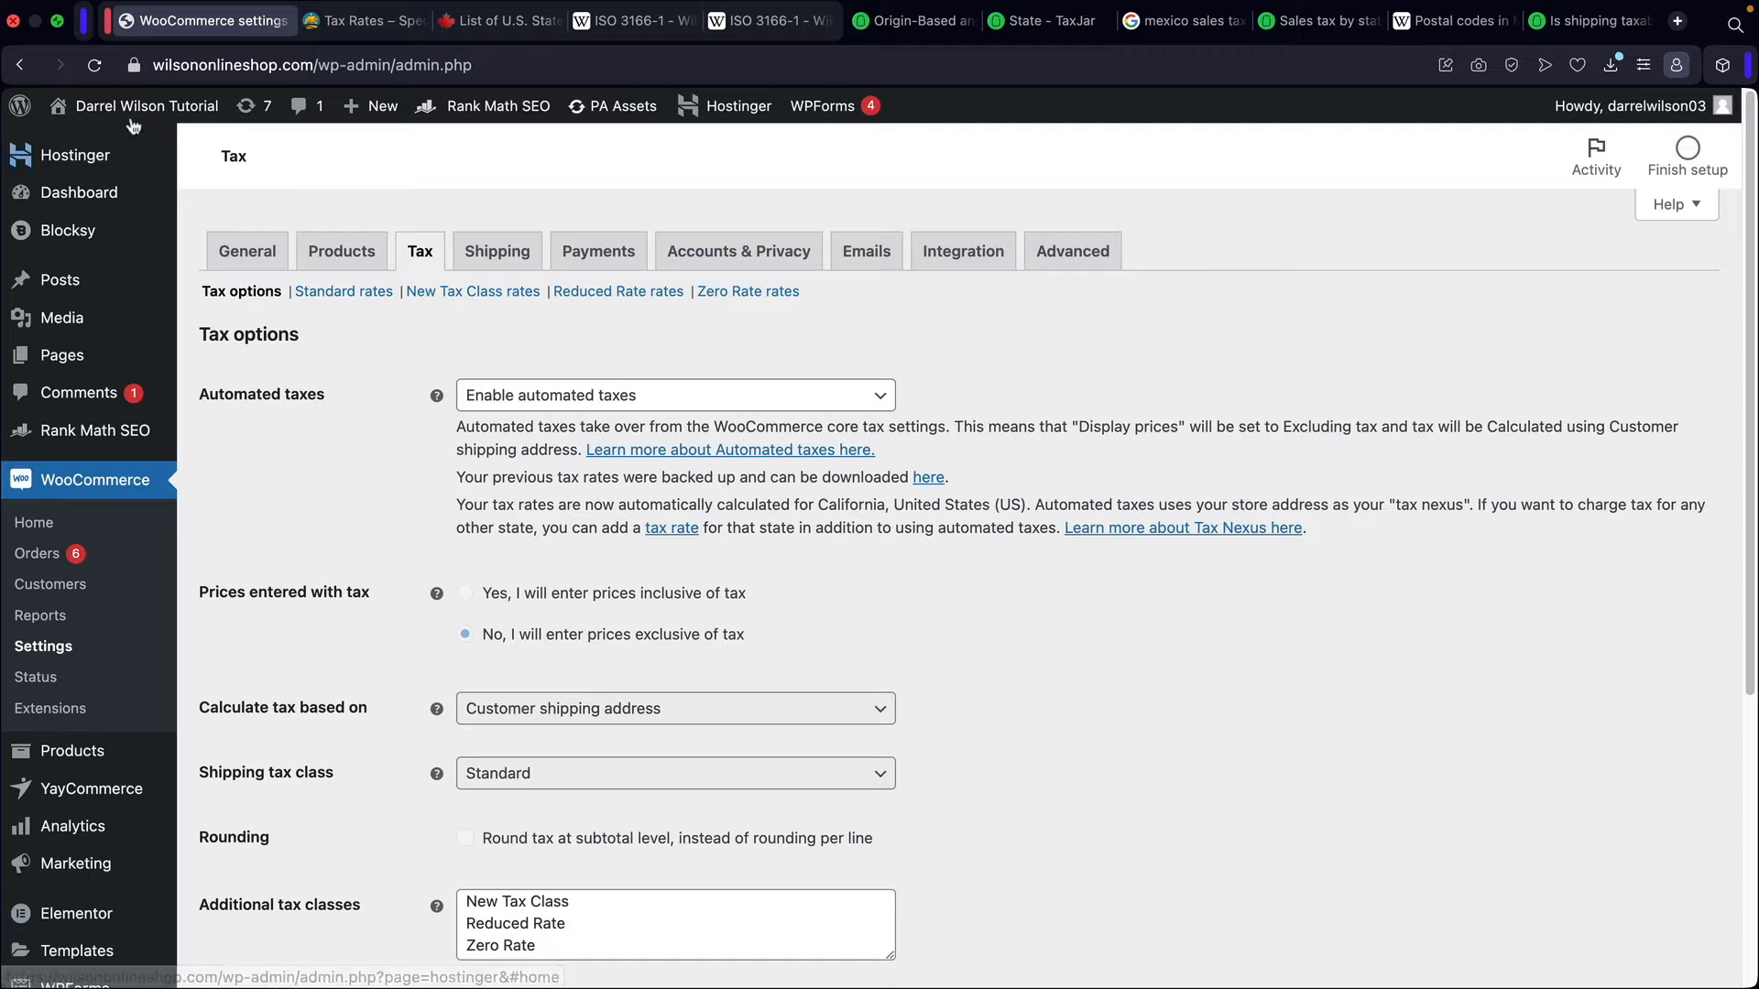
Step: Open the store's public website from the WordPress admin
{"action": "mouse_move", "coordinate": [129, 109]}
{"action": "left_click", "coordinate": [126, 146]}
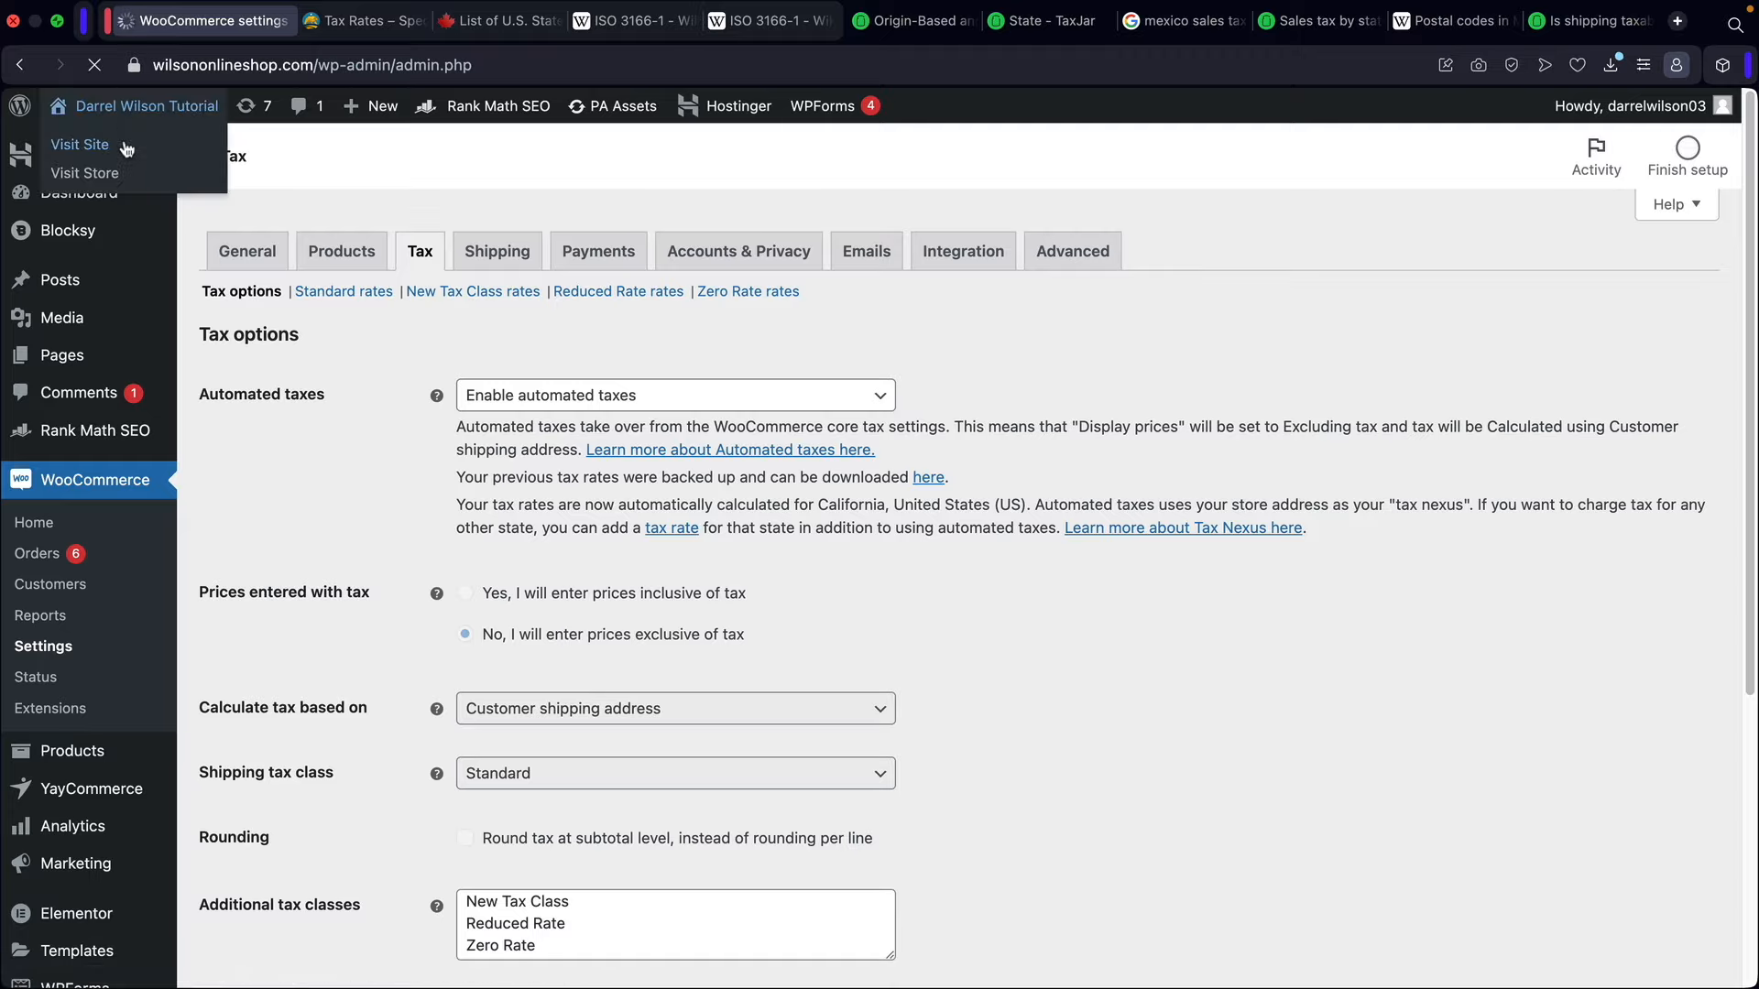